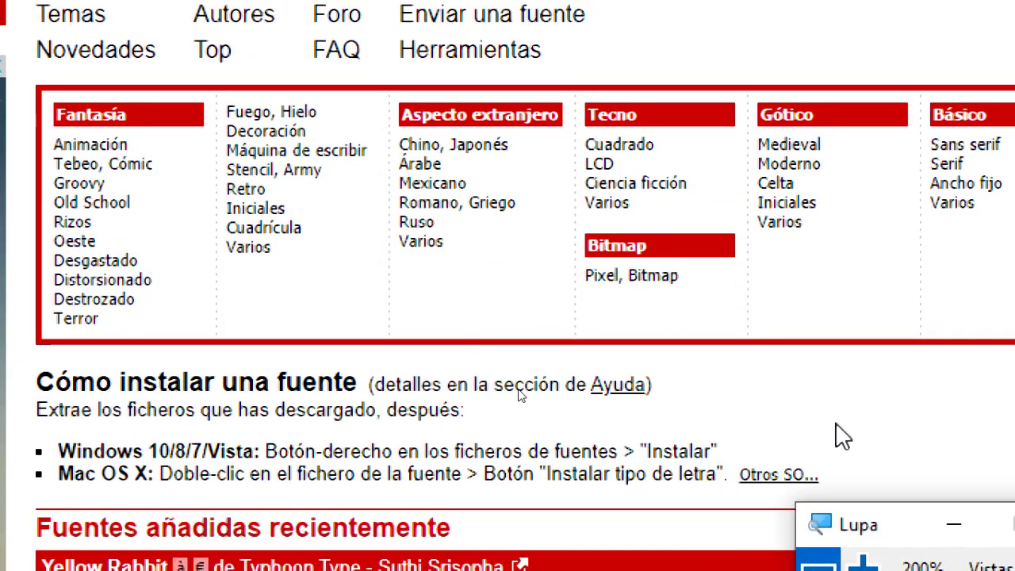
# Reset the screen magnification to 100% and look over the recently added fonts on the DaFont page.
pyautogui.moveTo(842, 526); pyautogui.dragTo(711, 281)
pyautogui.click(663, 320)
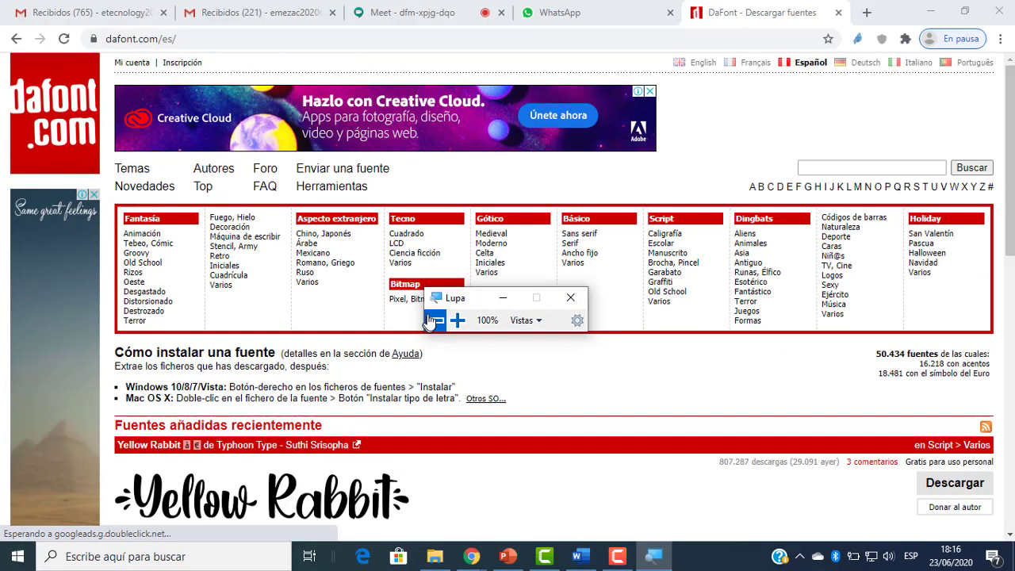
pyautogui.scroll(-3, 318, 341)
pyautogui.scroll(-4, 296, 336)
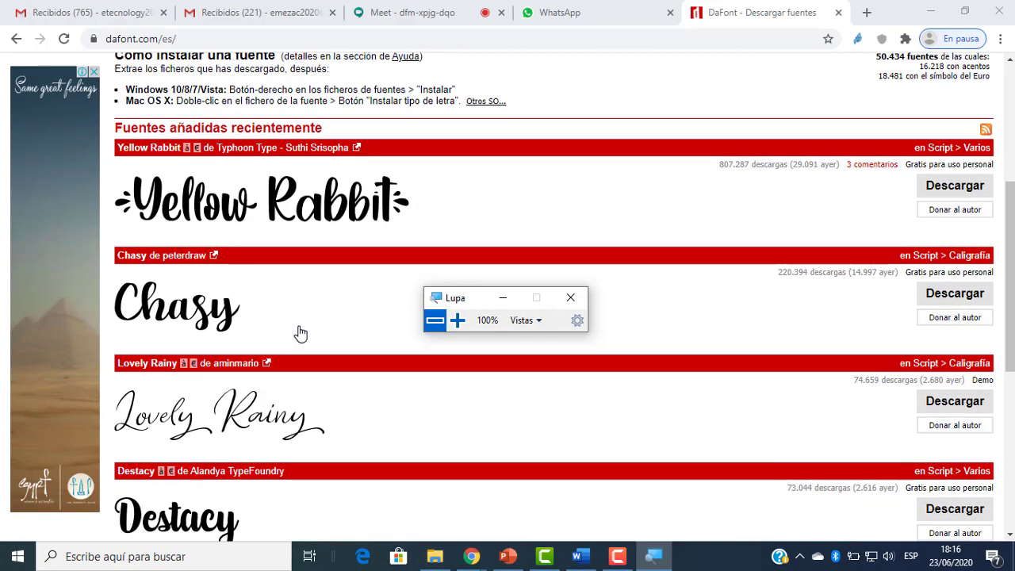
pyautogui.scroll(2, 298, 334)
pyautogui.scroll(3, 296, 333)
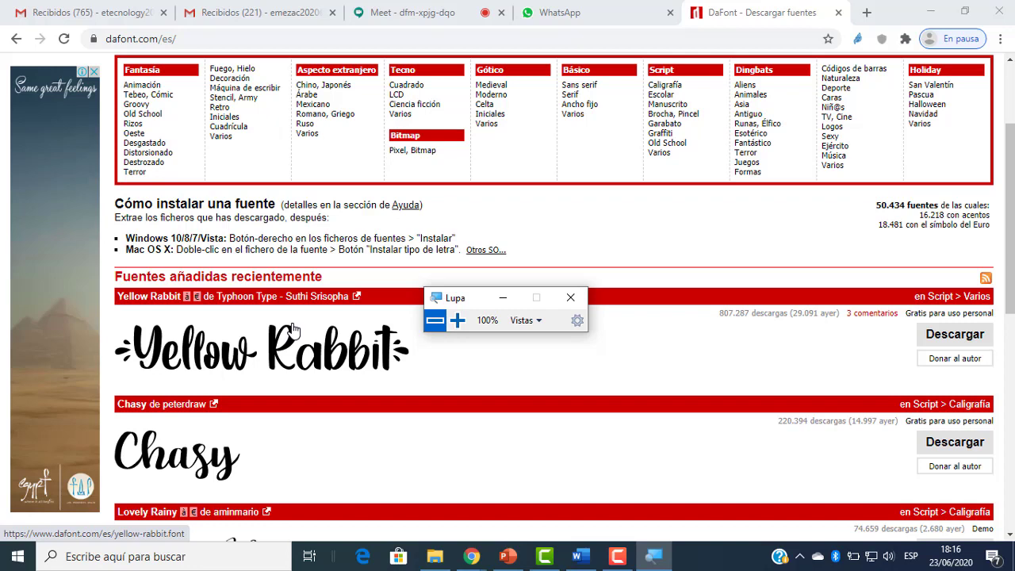
# Move the magnifier window out of the way and download the Destacy font from the recently added fonts.
pyautogui.moveTo(444, 298); pyautogui.dragTo(620, 252)
pyautogui.scroll(-1, 470, 308)
pyautogui.scroll(-2, 468, 309)
pyautogui.scroll(-2, 451, 346)
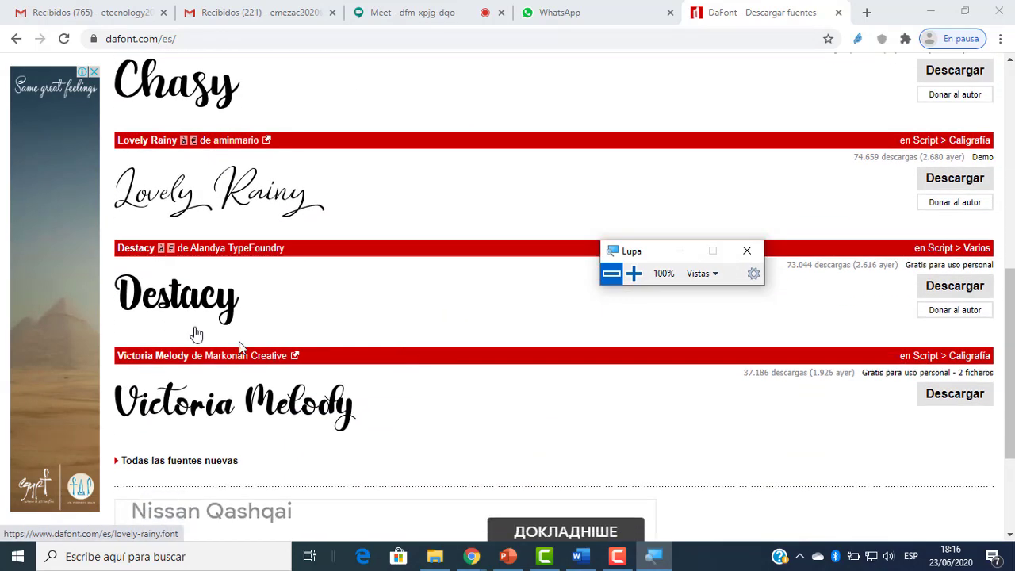
pyautogui.moveTo(646, 252); pyautogui.dragTo(519, 416)
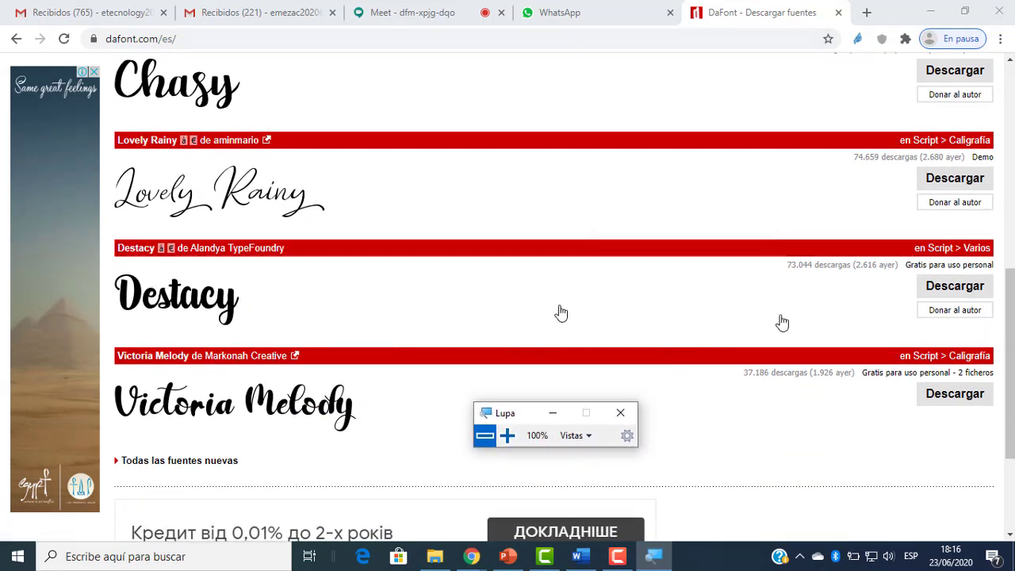
pyautogui.click(941, 294)
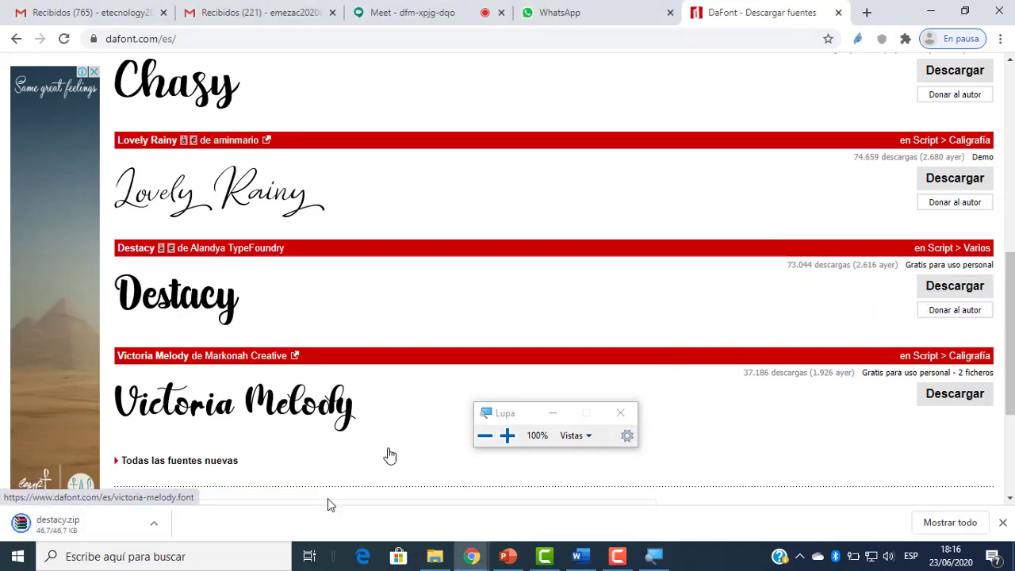
# Show the downloaded destacy.zip in its folder and copy the archive.
pyautogui.click(154, 524)
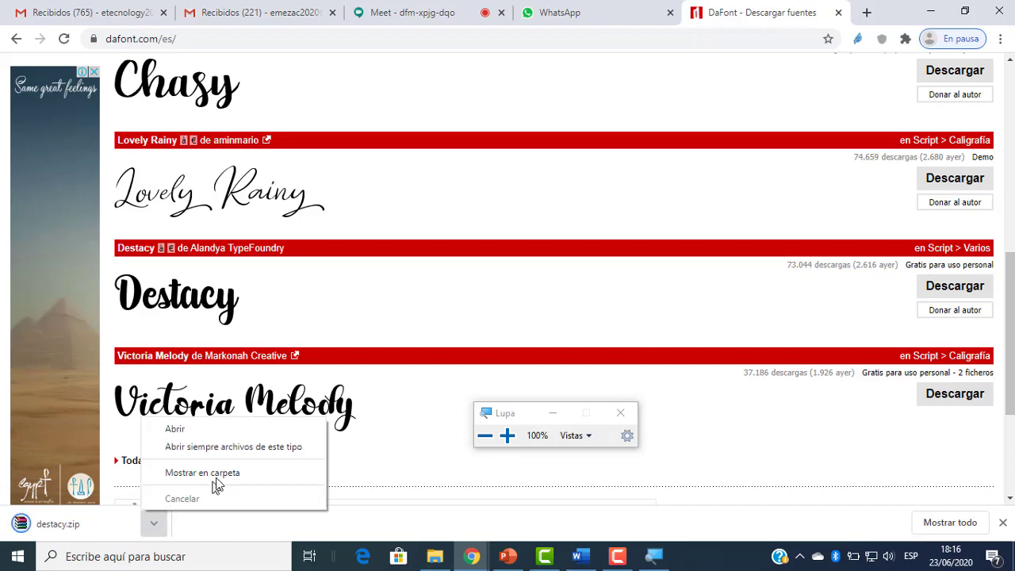
pyautogui.click(223, 472)
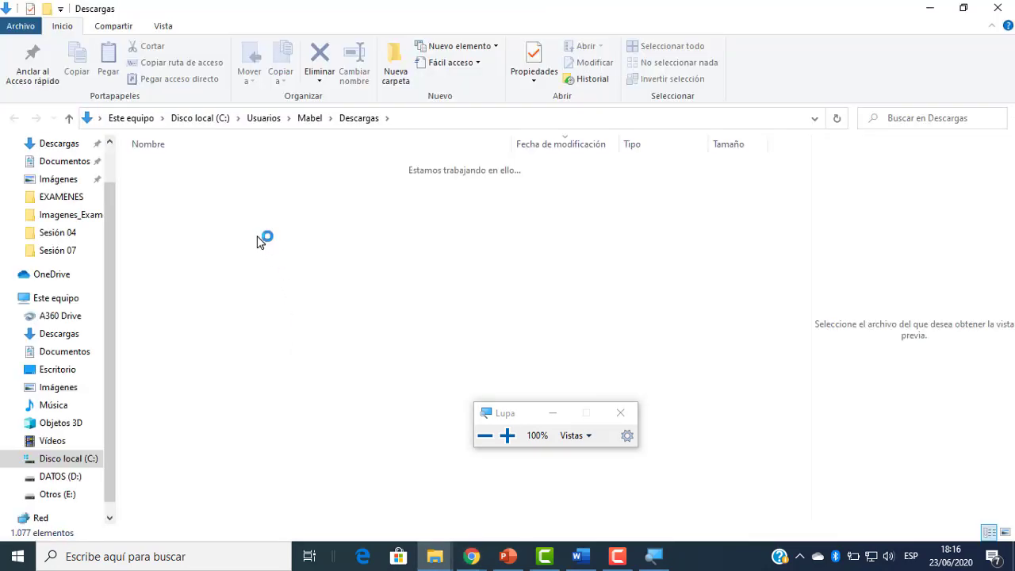
pyautogui.rightClick(173, 194)
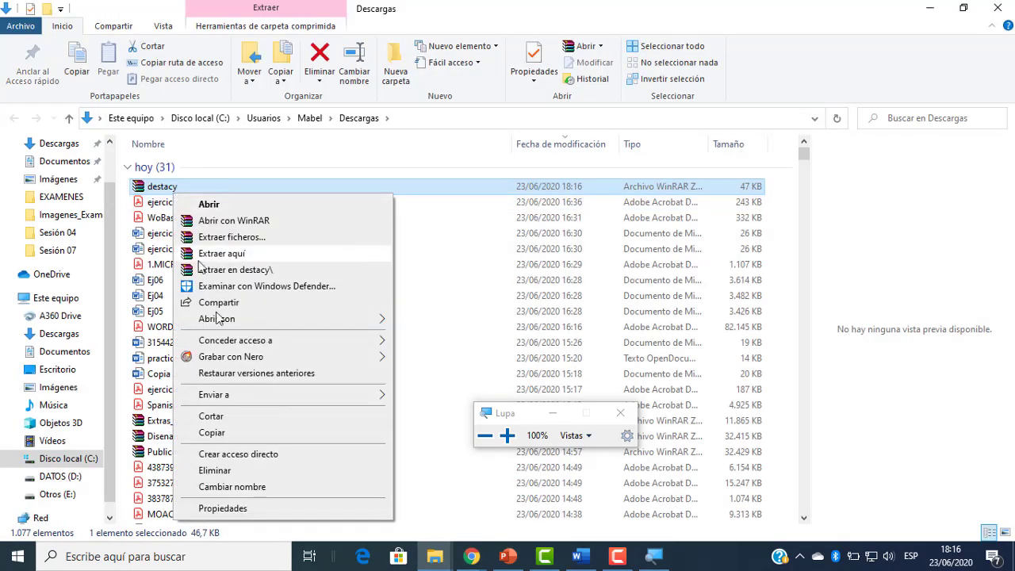
pyautogui.click(202, 430)
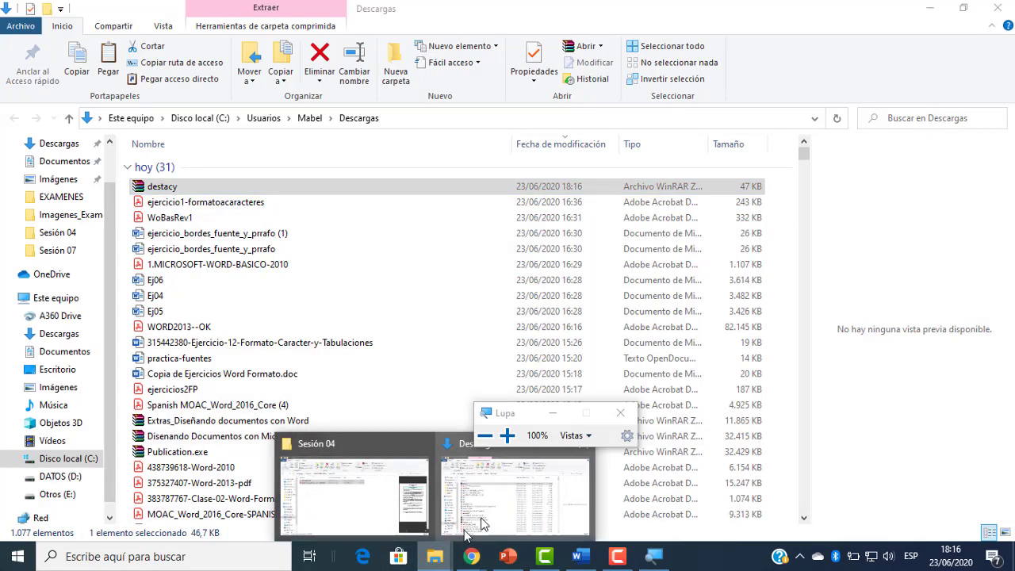
# Switch to the Sesión 04 folder and paste the copied destacy archive there.
pyautogui.click(378, 492)
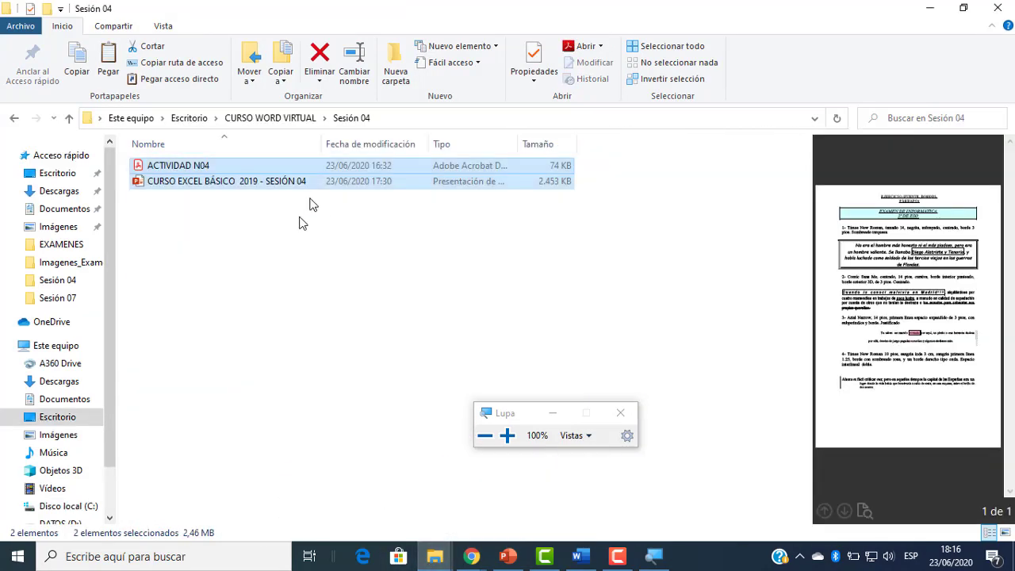
pyautogui.rightClick(287, 236)
pyautogui.click(342, 339)
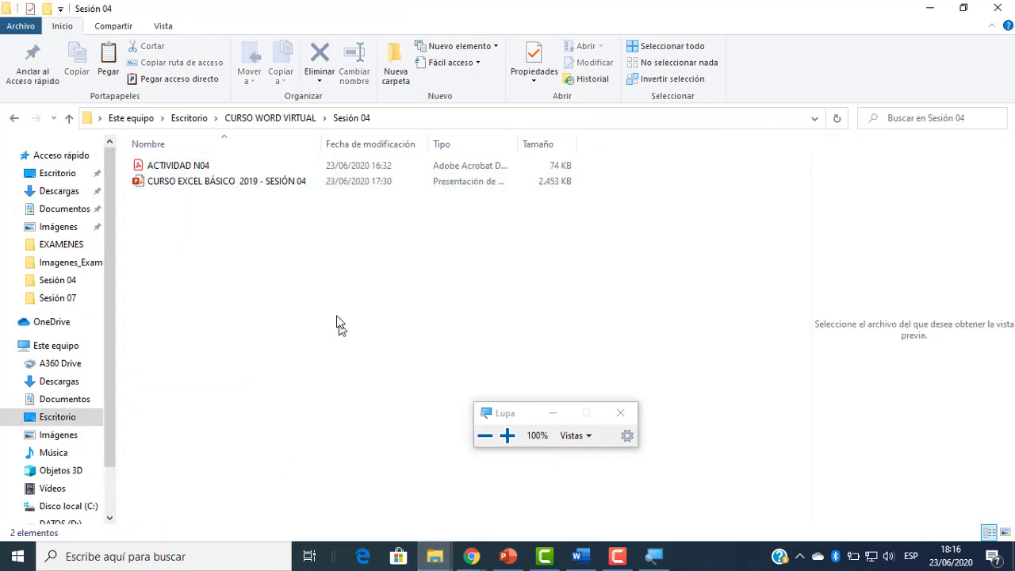
pyautogui.click(230, 246)
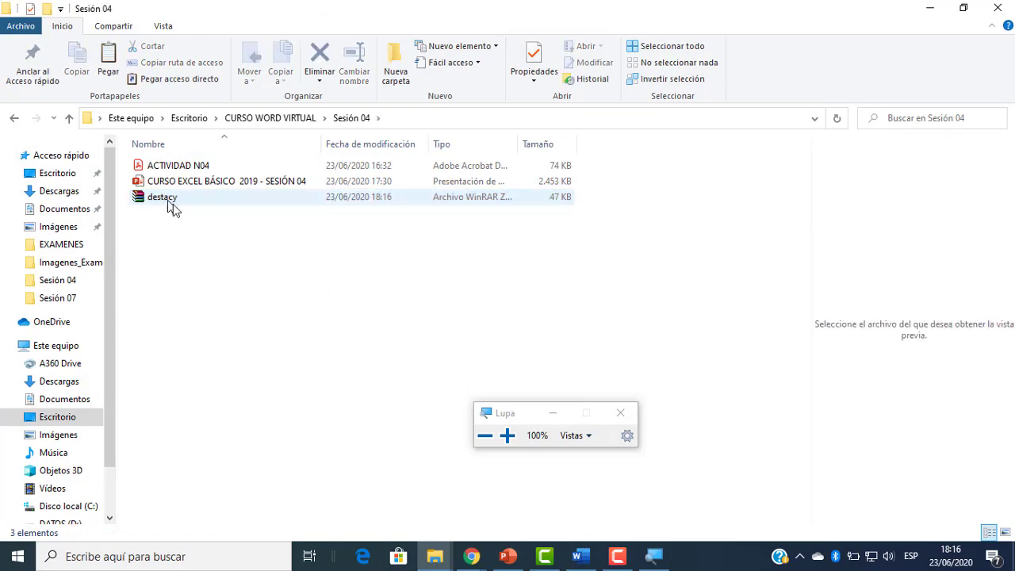
# Magnify the screen to 200% and extract the destacy archive into its own destacy folder.
pyautogui.click(507, 435)
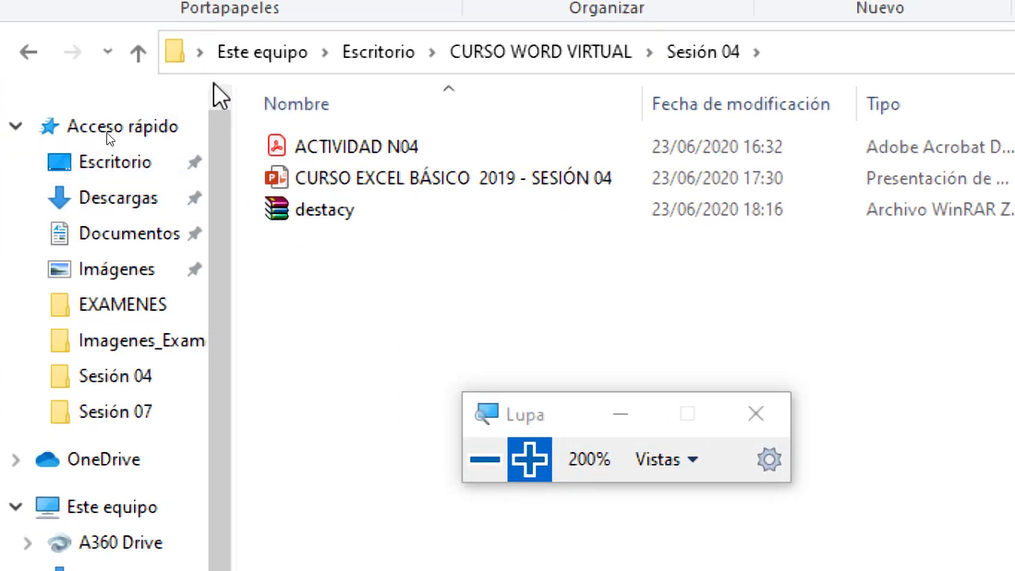
pyautogui.click(349, 211)
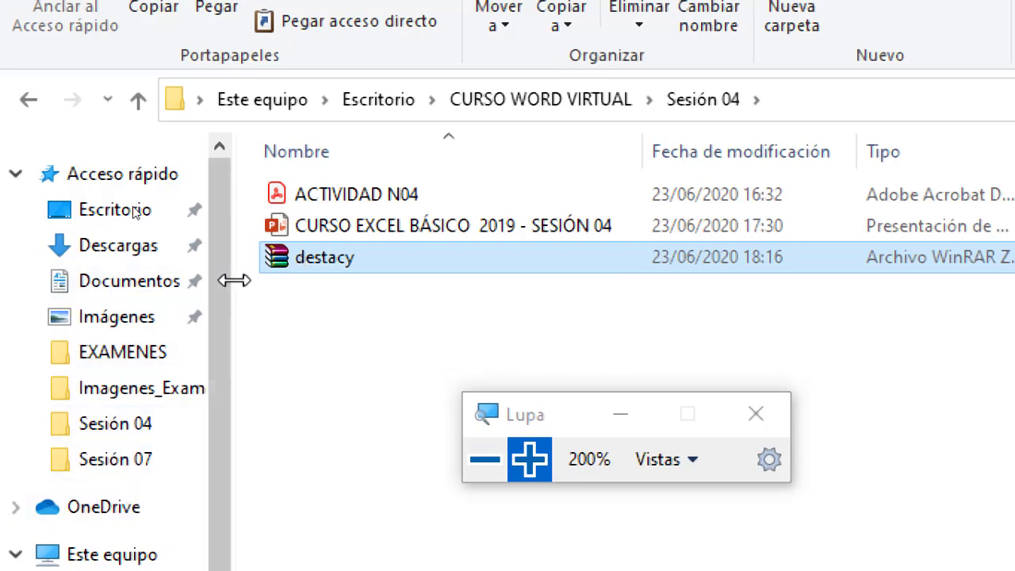
pyautogui.rightClick(320, 270)
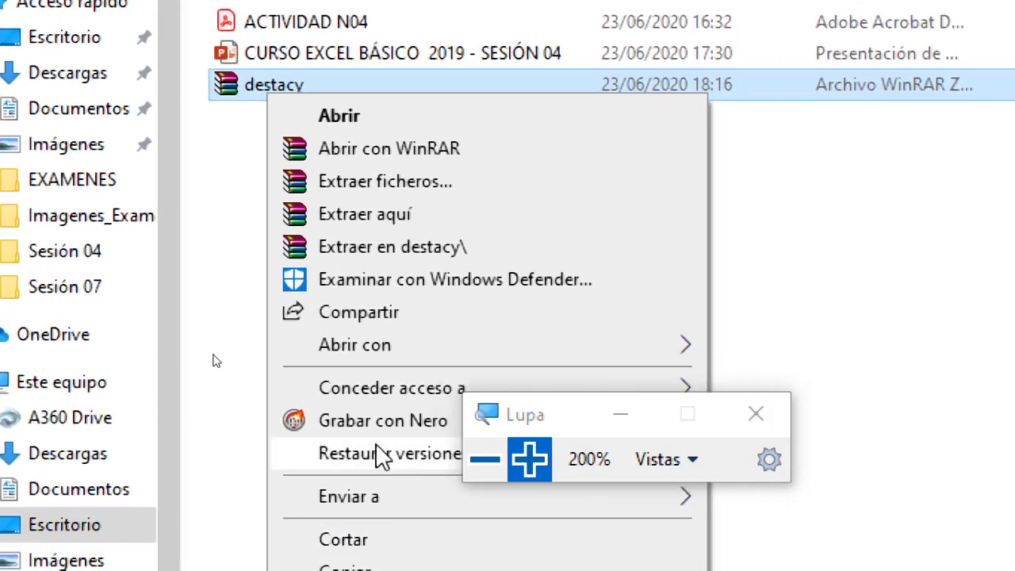
pyautogui.click(411, 256)
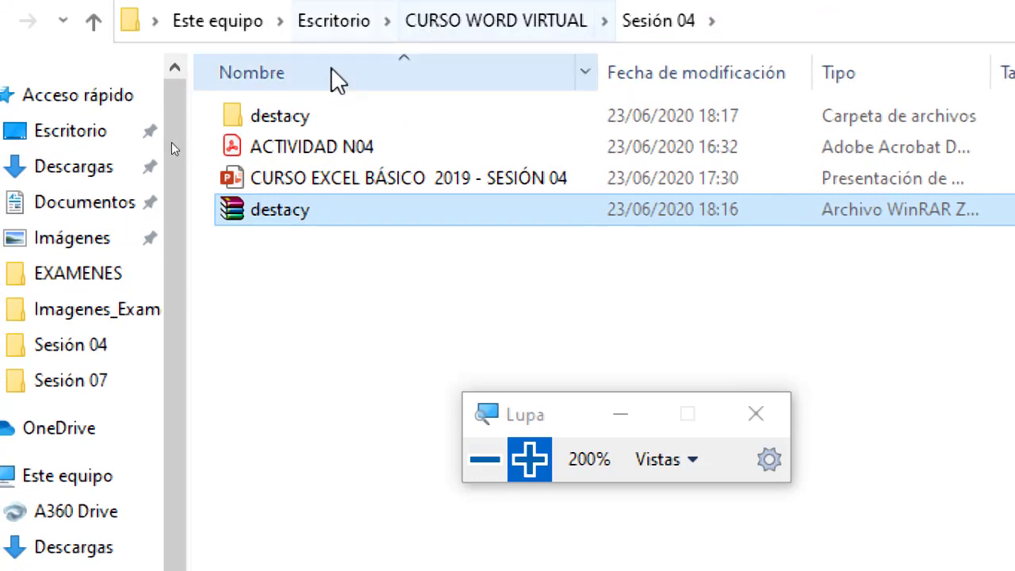
# Open the extracted destacy folder and install the Destacy font file.
pyautogui.click(301, 123)
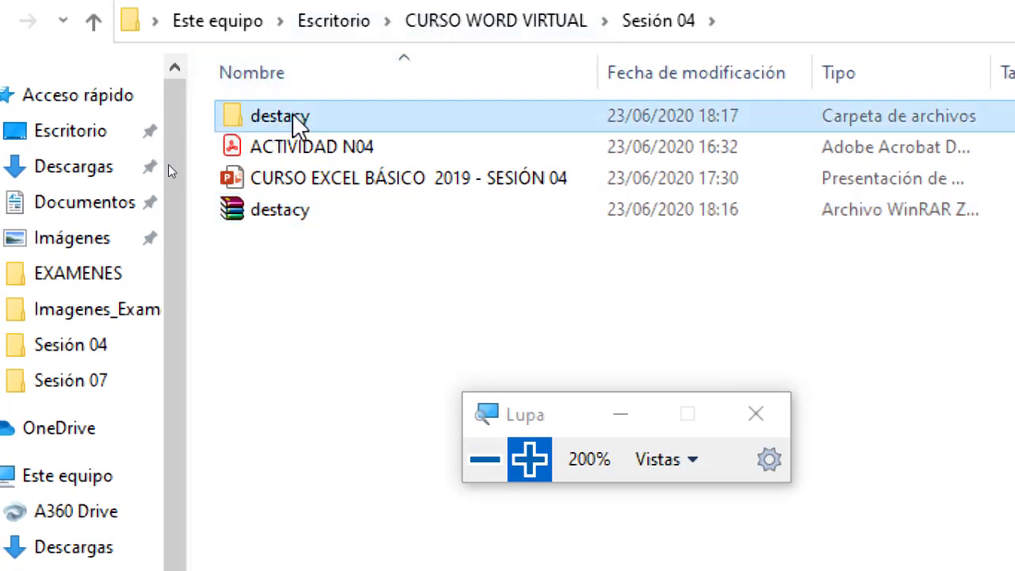
pyautogui.doubleClick(298, 126)
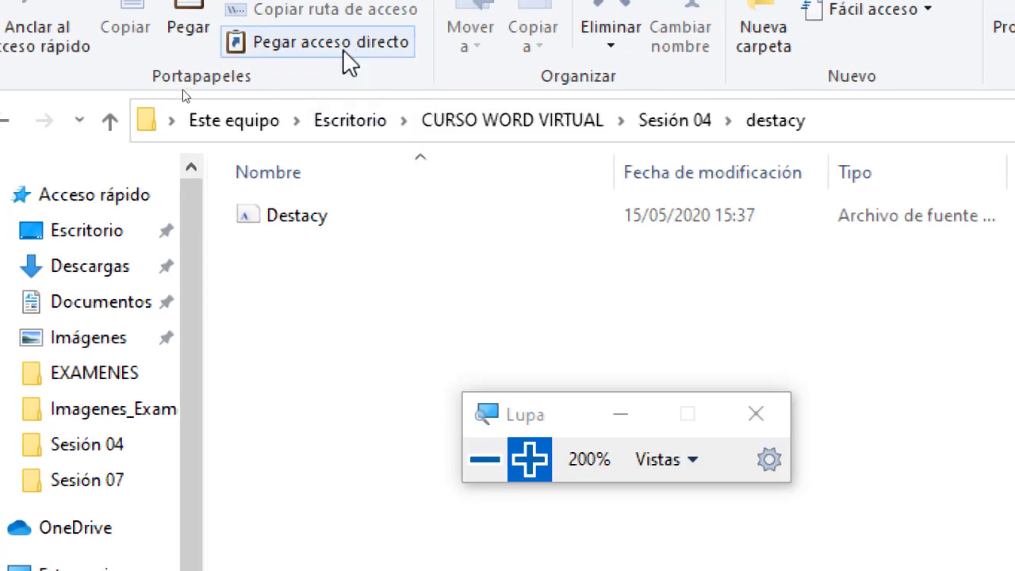
pyautogui.click(306, 219)
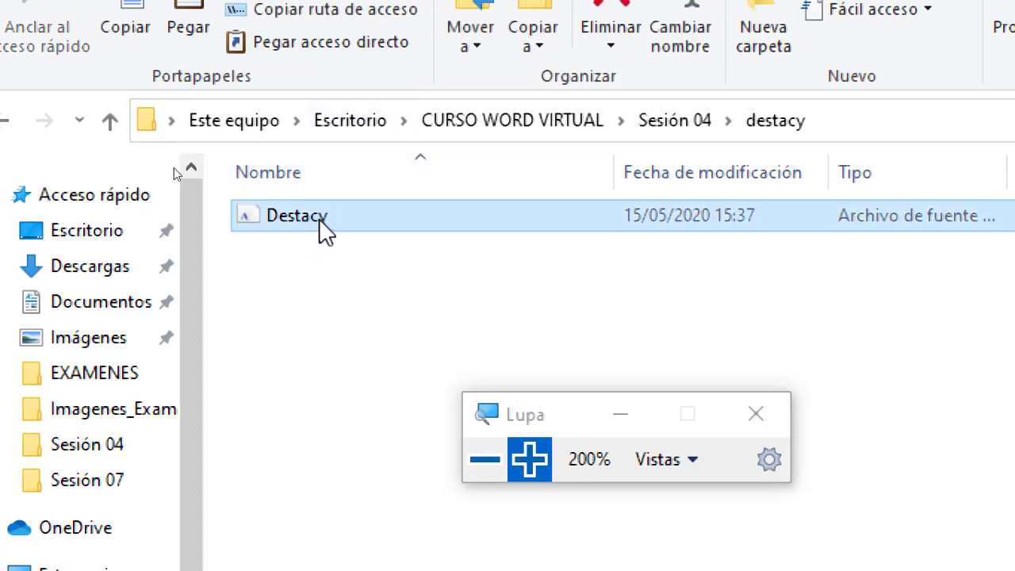
pyautogui.rightClick(323, 224)
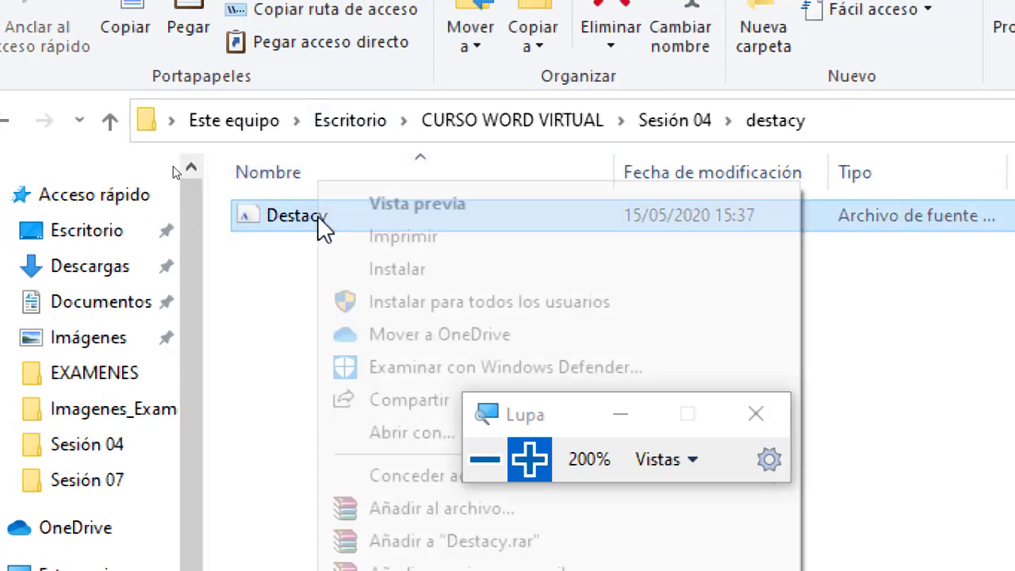
pyautogui.click(393, 271)
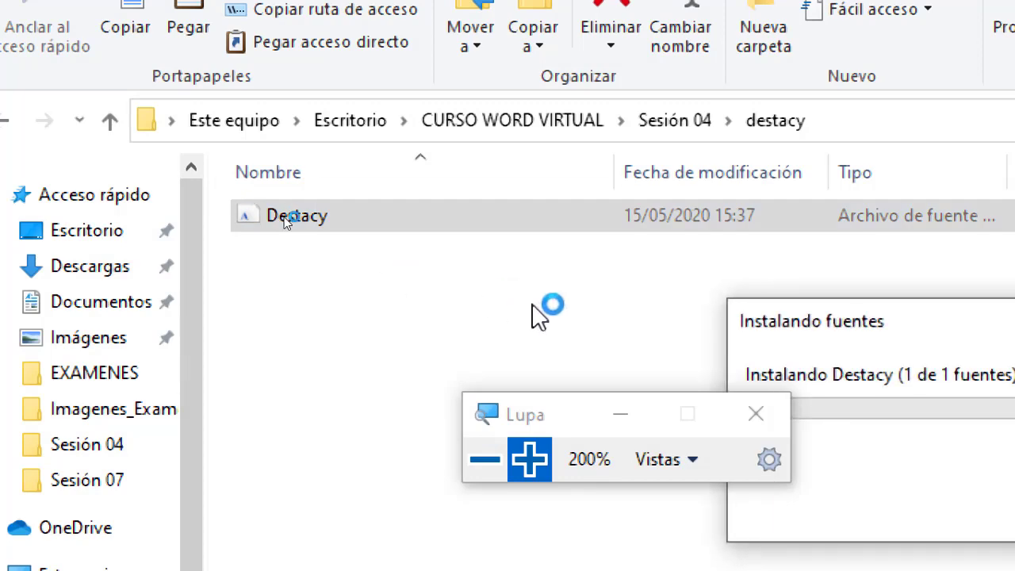
# Reset the magnification to 100%, switch to Word and insert a sample sentence with =RAND below the X³ + Y² line.
pyautogui.moveTo(537, 408); pyautogui.dragTo(769, 371)
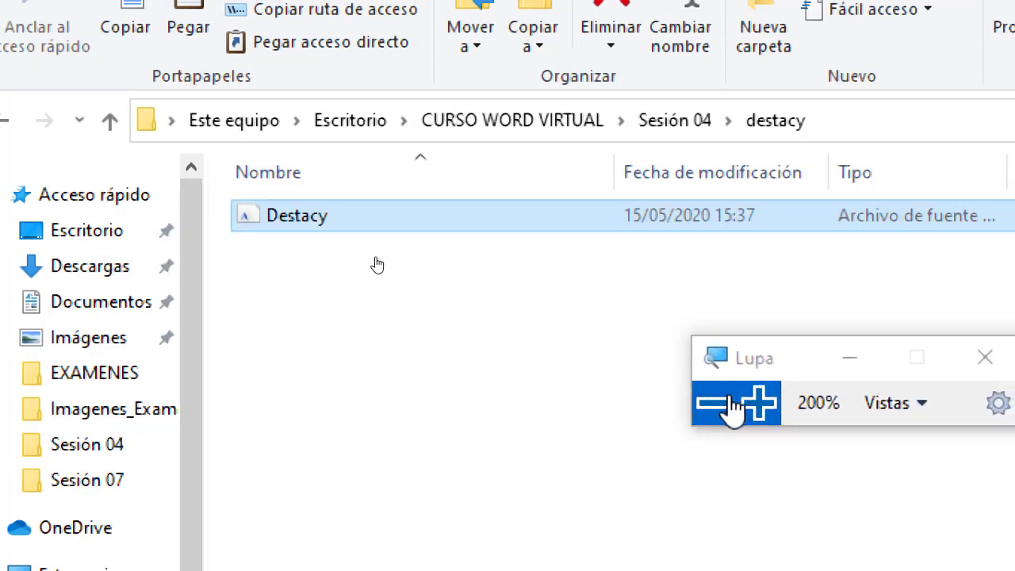
pyautogui.click(724, 402)
pyautogui.click(261, 214)
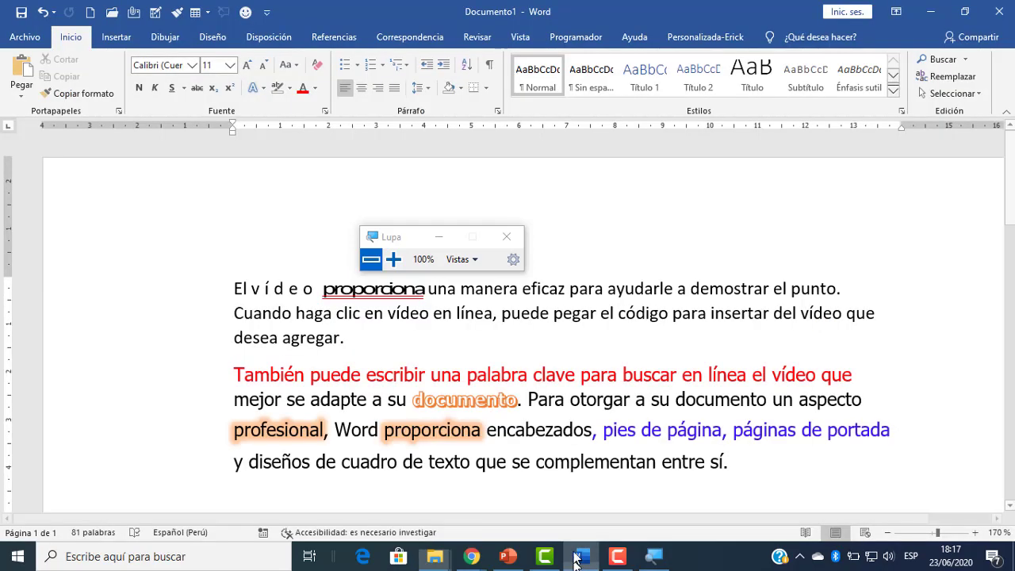
pyautogui.click(578, 555)
pyautogui.scroll(-5, 476, 397)
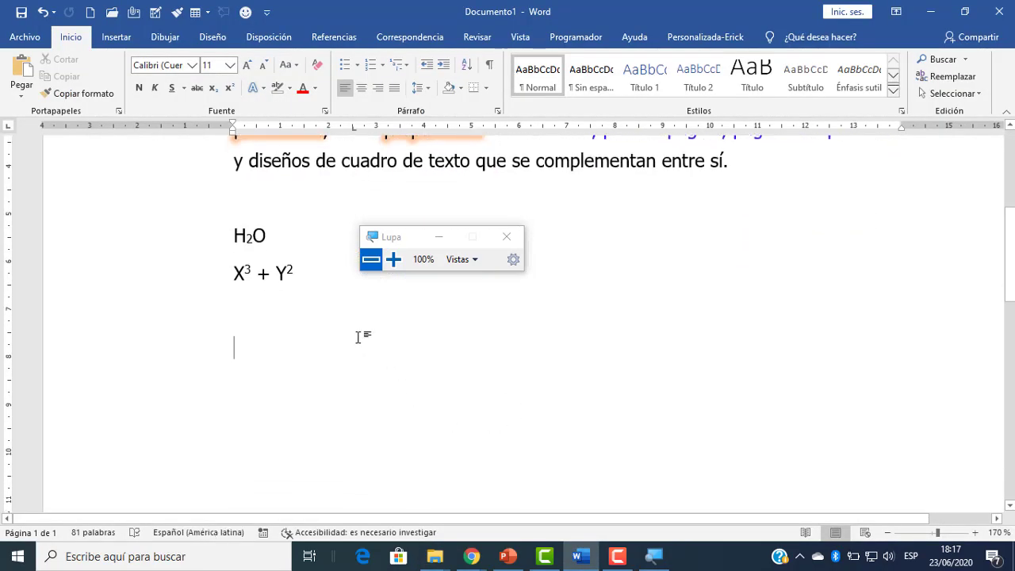
pyautogui.write('=RA')
pyautogui.write('ND')
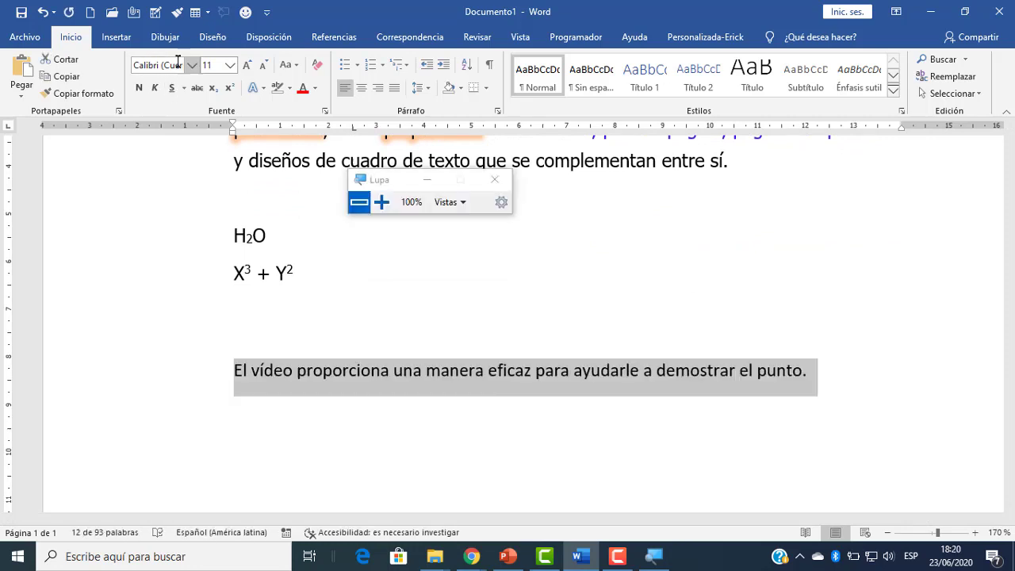
# Set the selected sample sentence's font to Destacy and delete the blank space above it.
pyautogui.click(178, 65)
pyautogui.write('Destacy')
pyautogui.press('Return')
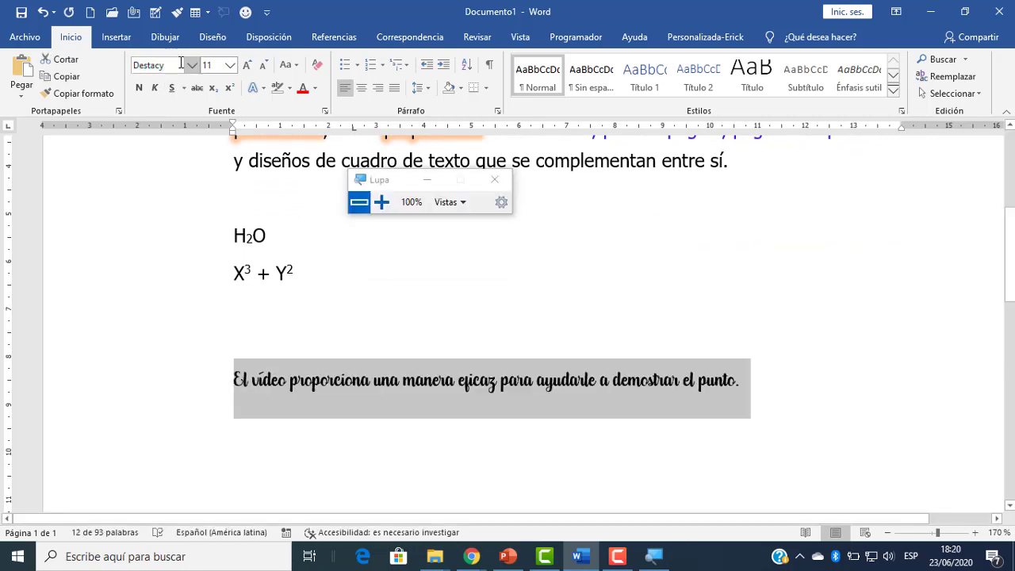
pyautogui.click(479, 333)
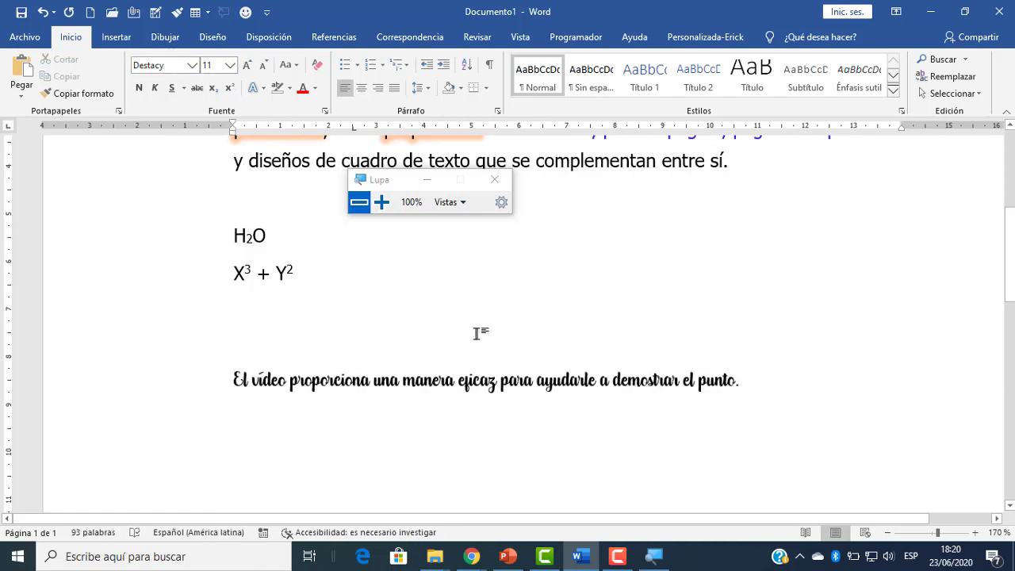
pyautogui.press('Delete')
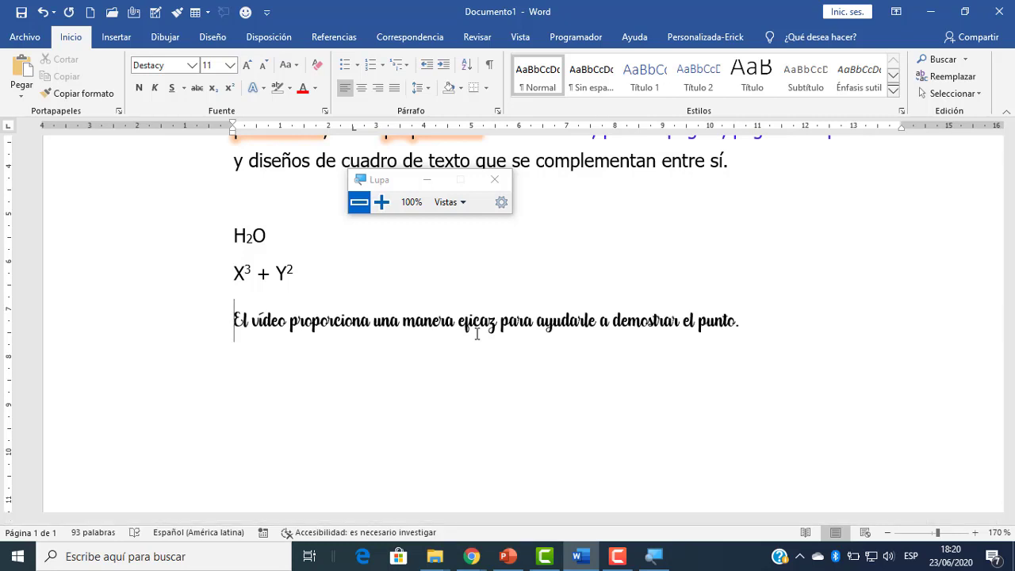
pyautogui.moveTo(473, 555)
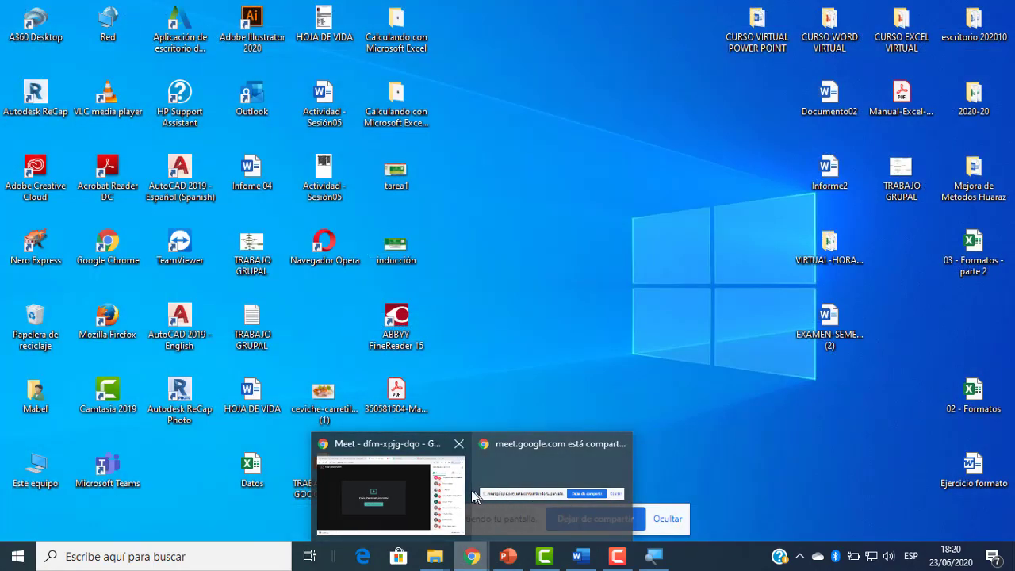
pyautogui.click(448, 493)
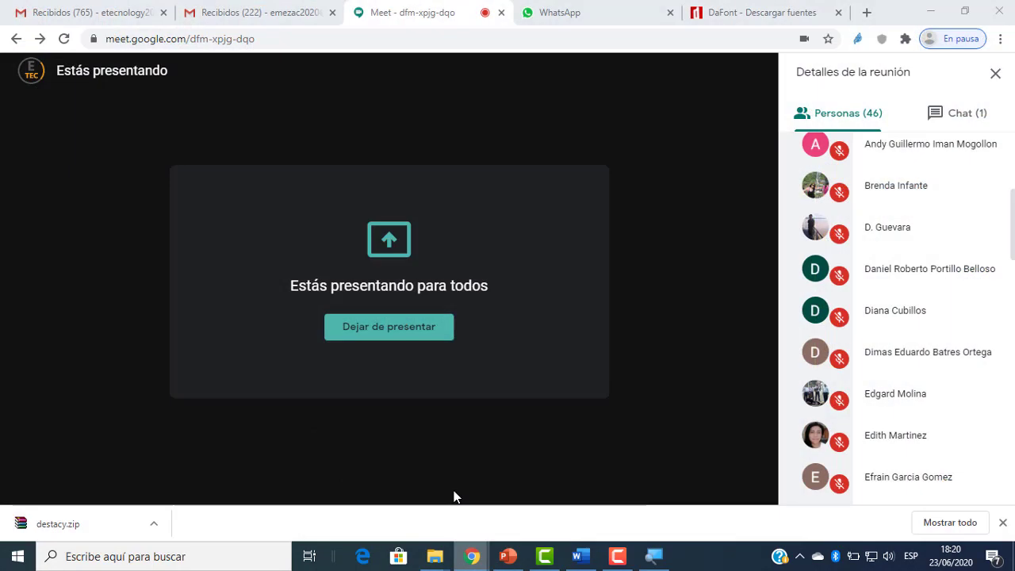
pyautogui.click(574, 9)
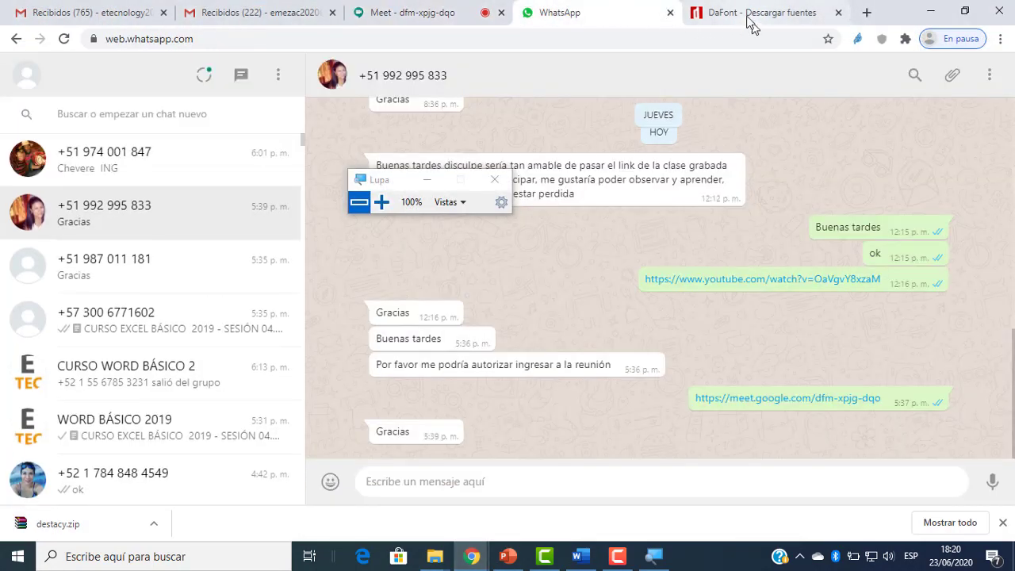
pyautogui.click(696, 12)
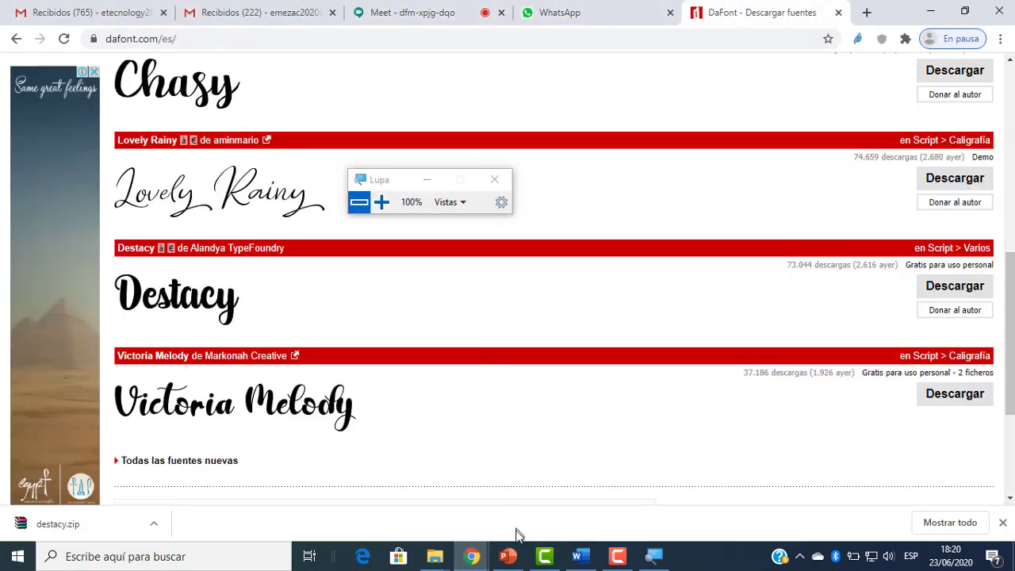
pyautogui.click(514, 558)
pyautogui.click(586, 559)
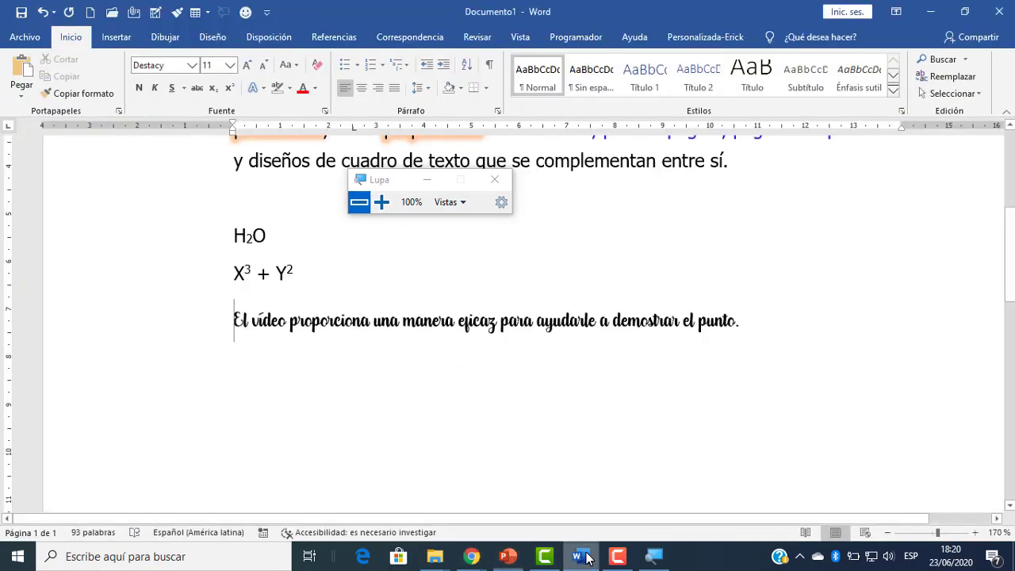
pyautogui.moveTo(473, 559)
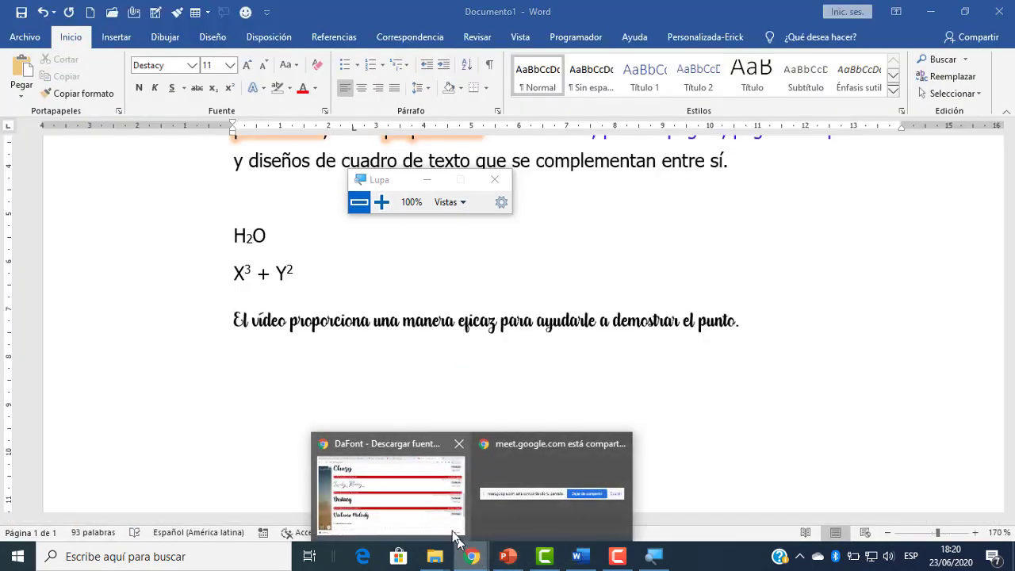
# Switch to the Google Meet call in Chrome and open the meeting chat to read the participants' messages.
pyautogui.click(440, 496)
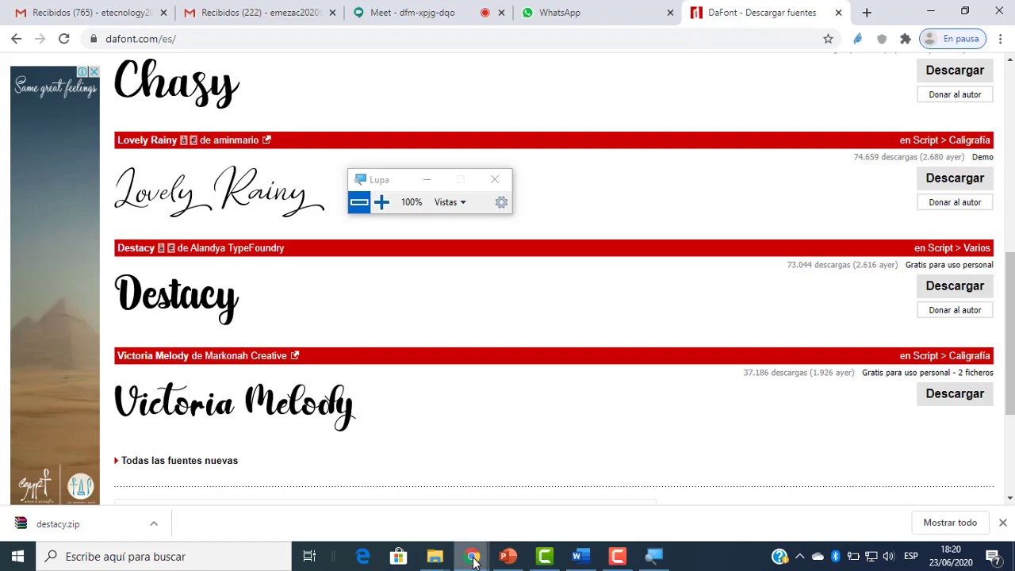
pyautogui.click(515, 500)
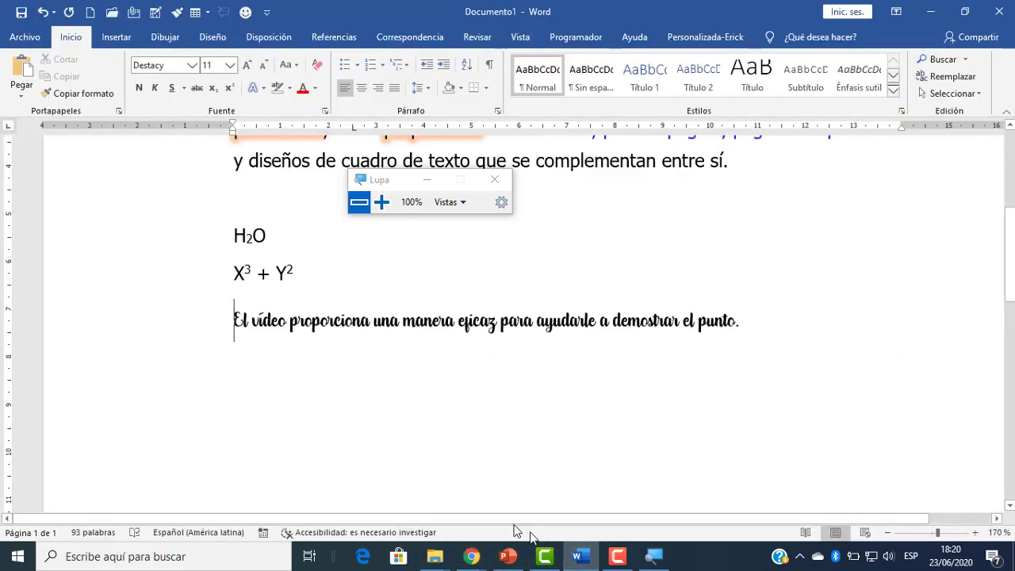
pyautogui.moveTo(468, 556)
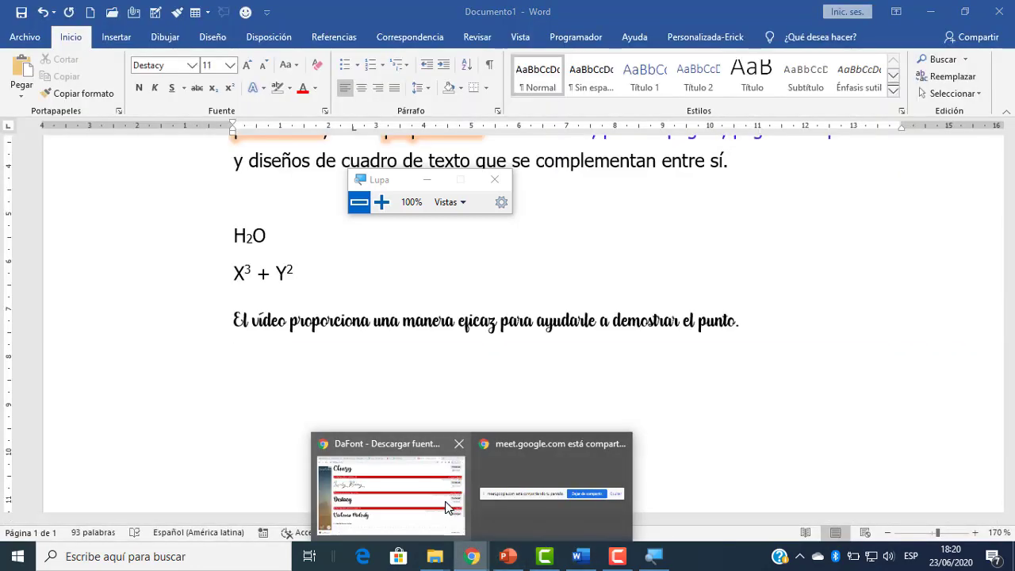
pyautogui.click(448, 498)
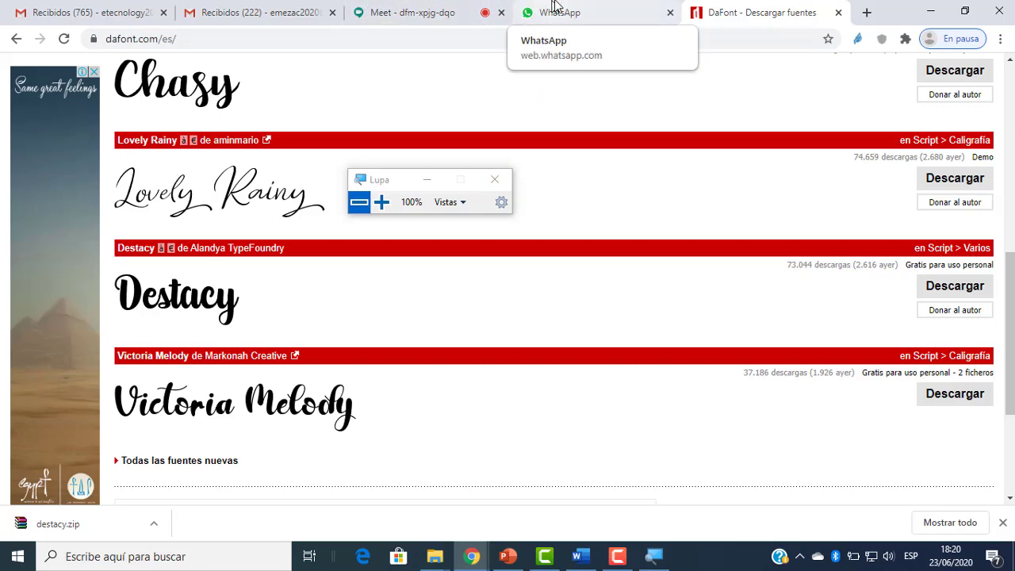
pyautogui.click(424, 14)
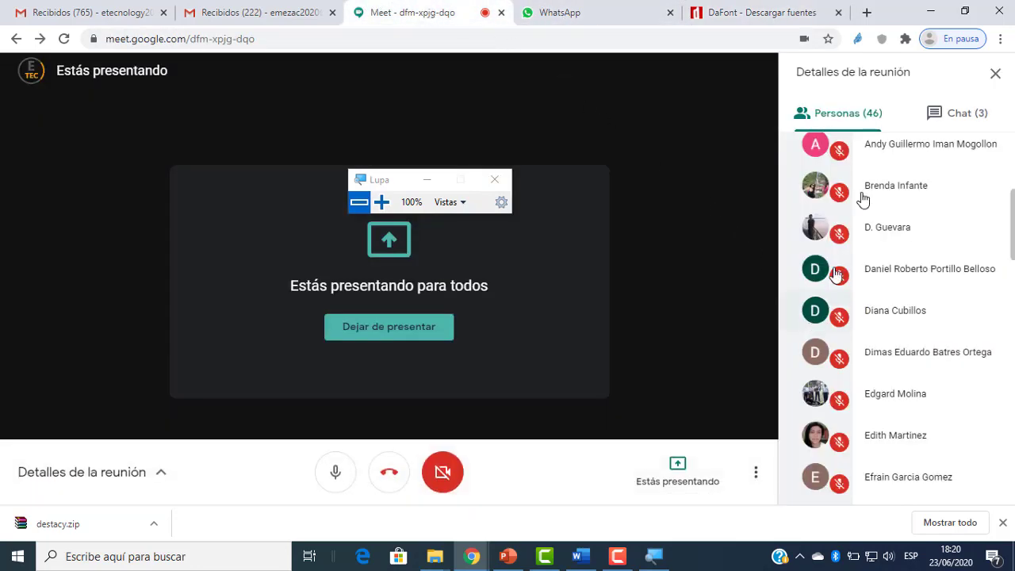
pyautogui.click(935, 111)
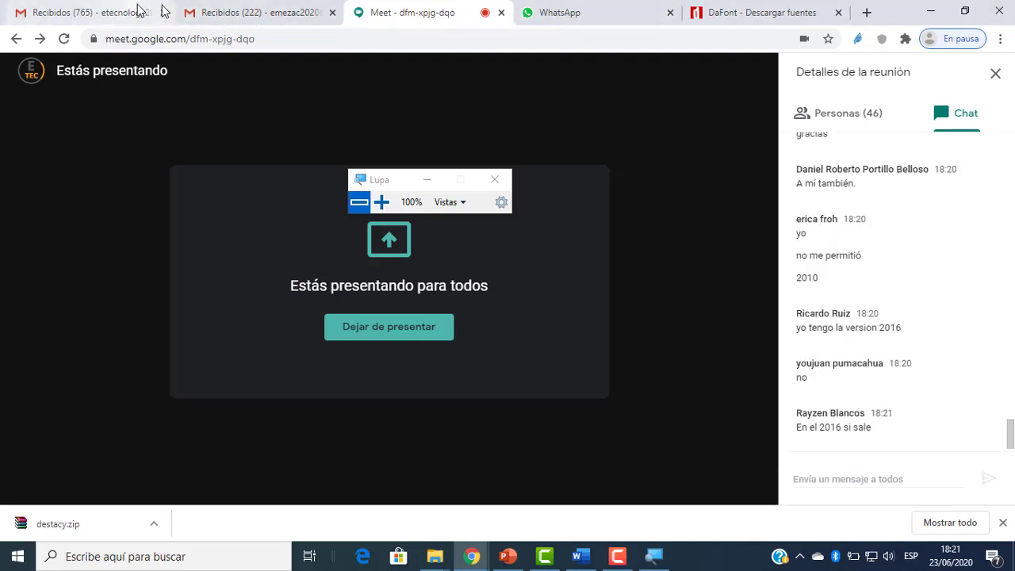
# Return to the DaFont page, move the Magnifier window out of the way and download the Victoria Melody font.
pyautogui.click(781, 11)
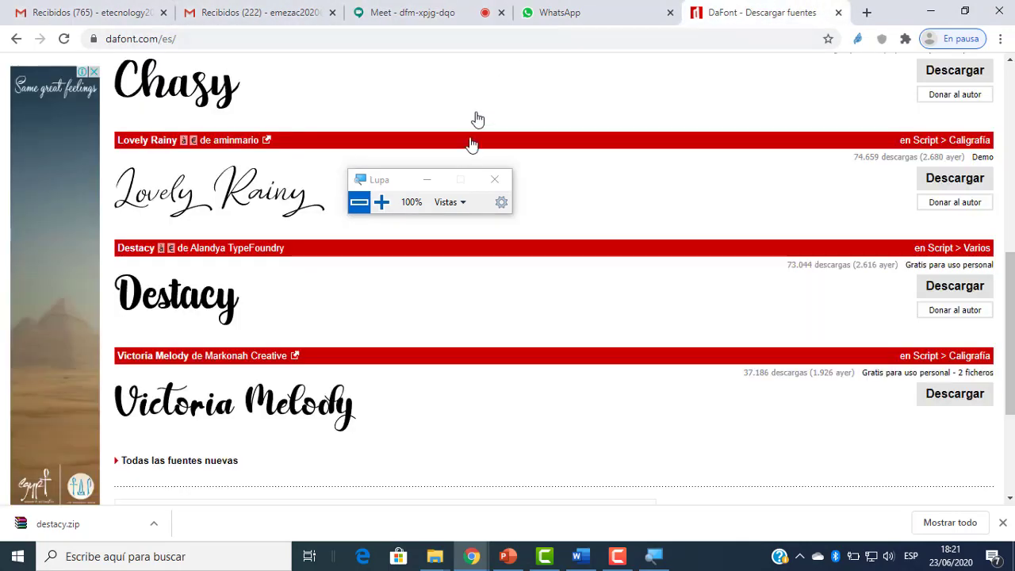
pyautogui.scroll(1, 492, 238)
pyautogui.scroll(3, 476, 238)
pyautogui.moveTo(375, 179); pyautogui.dragTo(508, 429)
pyautogui.scroll(-6, 500, 310)
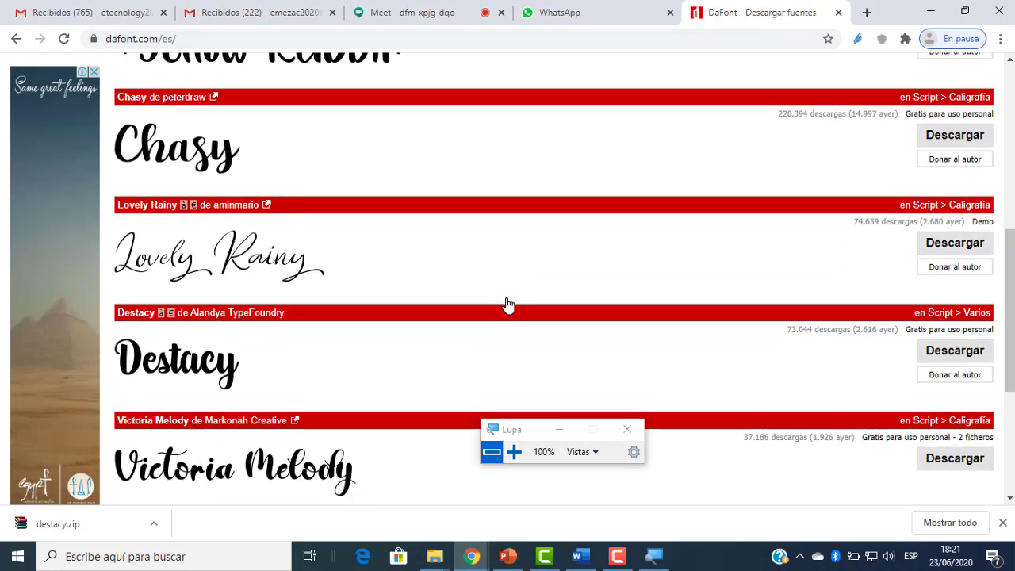
pyautogui.scroll(-1, 558, 307)
pyautogui.click(948, 180)
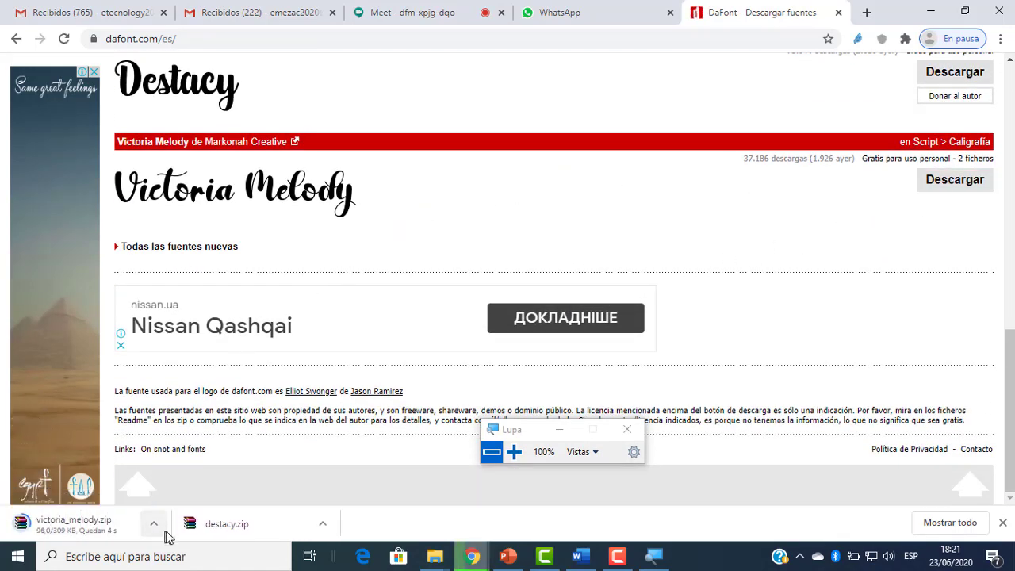
# Show the downloaded victoria_melody.zip in its Downloads folder from Chrome.
pyautogui.click(156, 525)
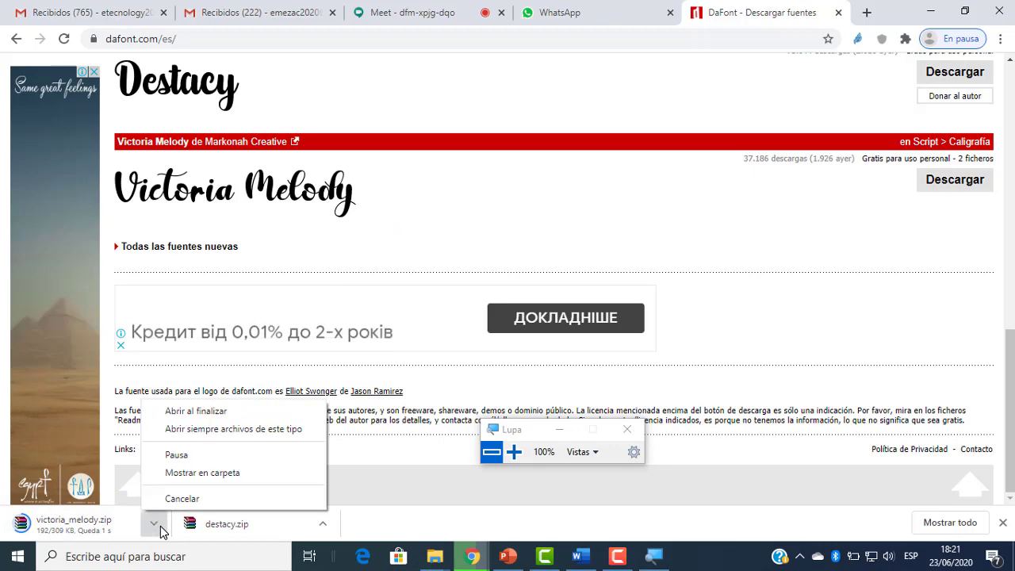
pyautogui.click(199, 481)
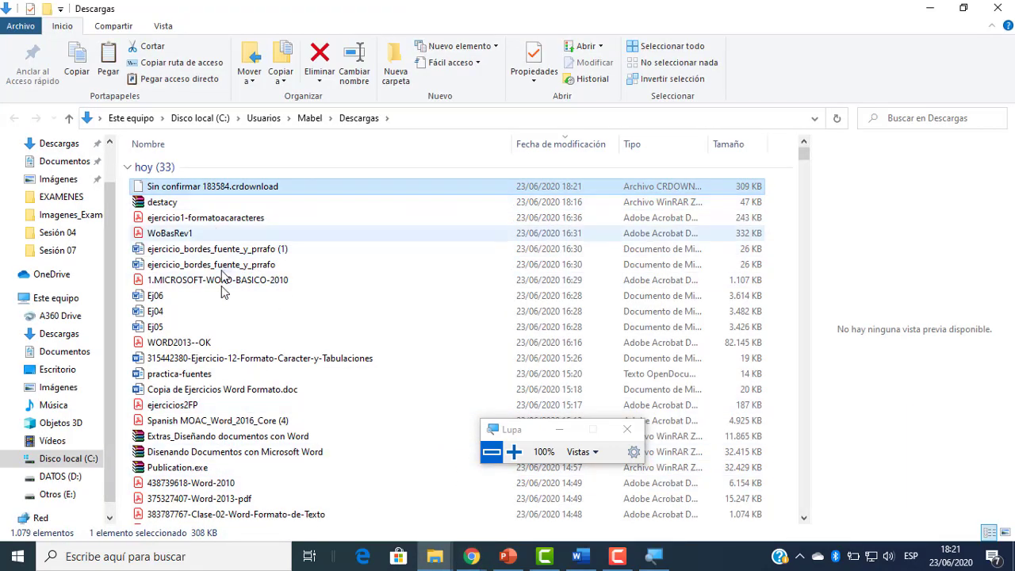
pyautogui.moveTo(471, 556)
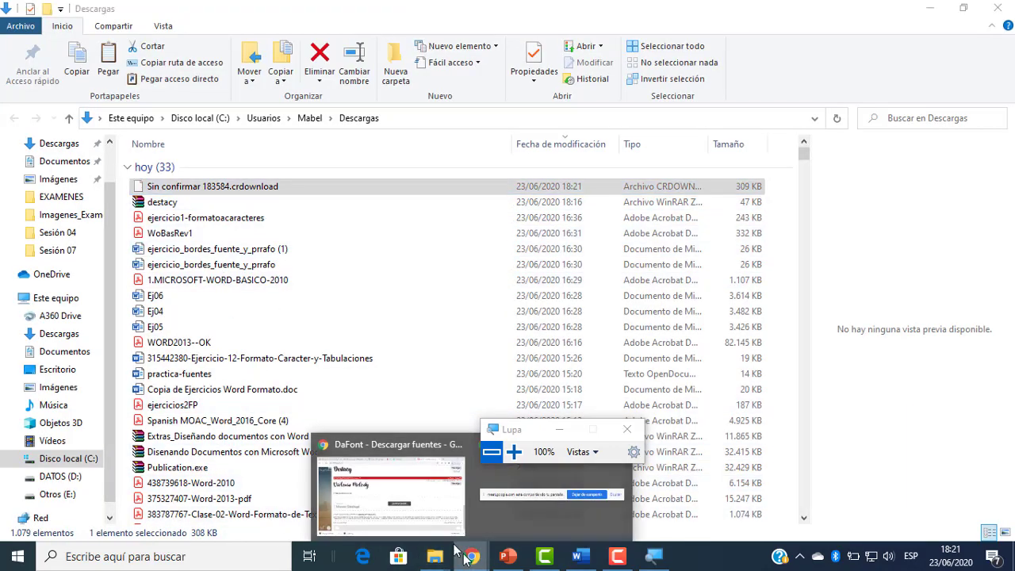
pyautogui.click(386, 449)
pyautogui.click(151, 520)
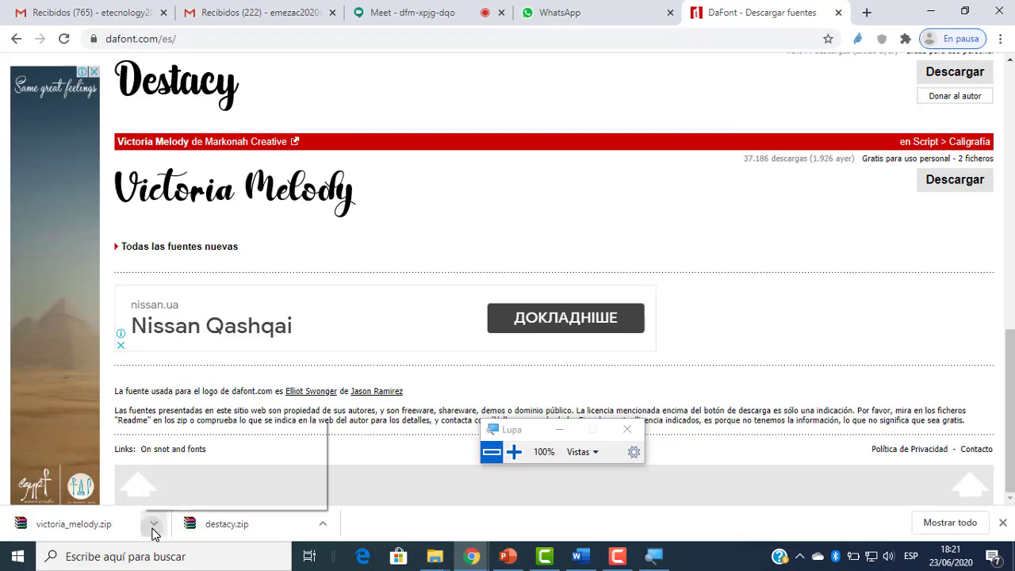
pyautogui.click(186, 473)
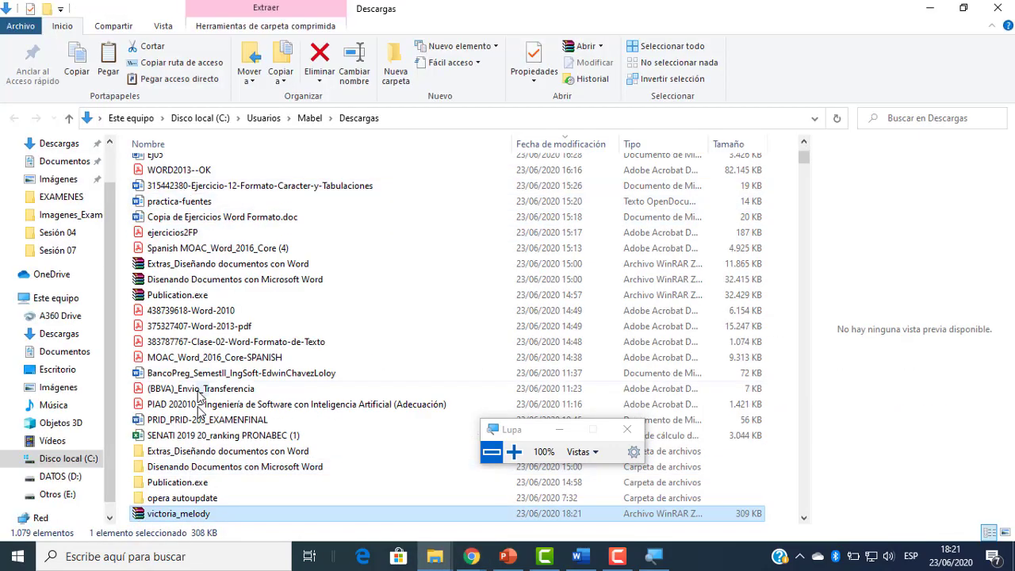
# Copy the victoria_melody archive from Downloads into the destacy folder inside Sesión 04.
pyautogui.rightClick(198, 514)
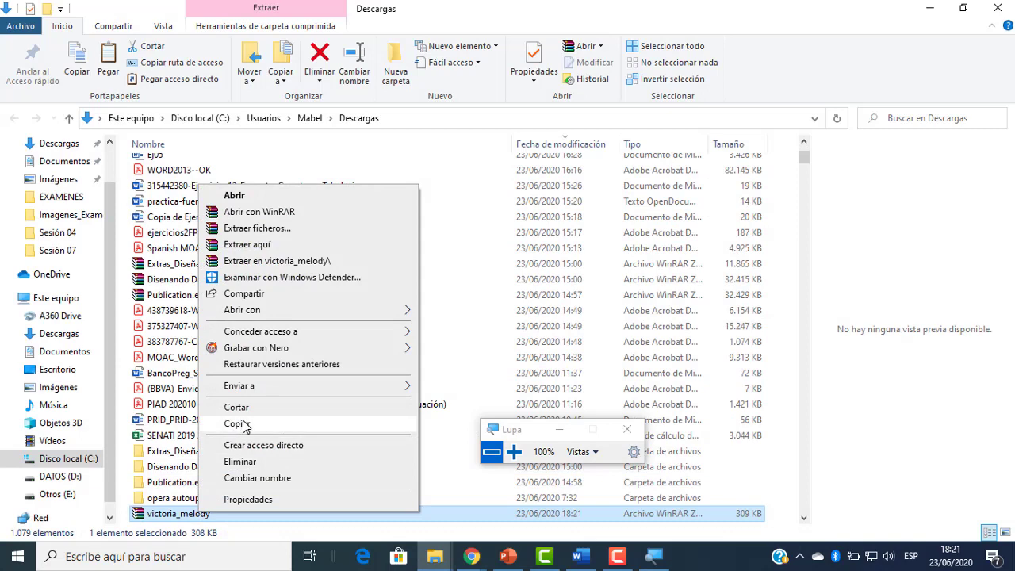
pyautogui.click(236, 424)
pyautogui.moveTo(434, 555)
pyautogui.click(402, 487)
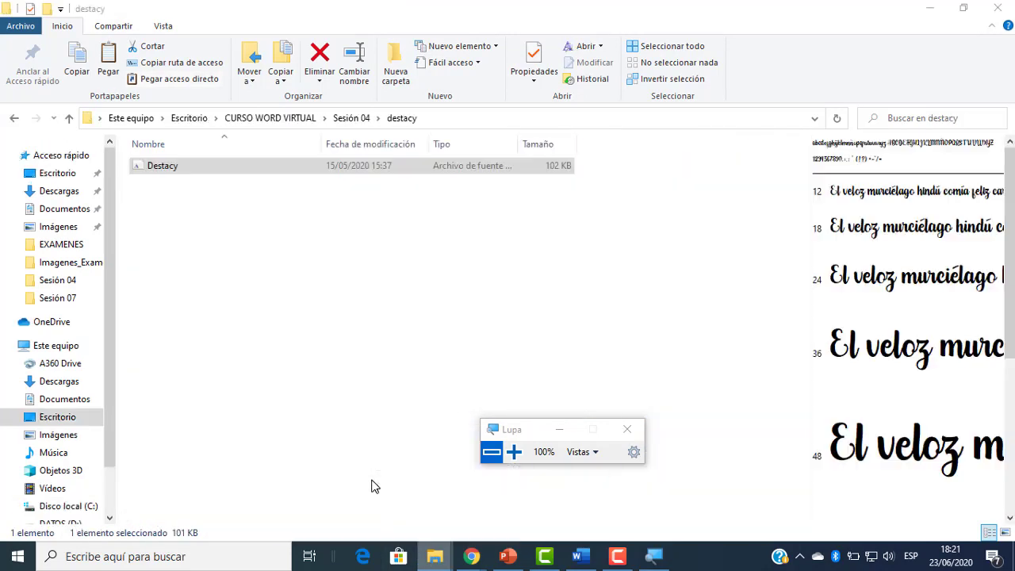
pyautogui.rightClick(279, 255)
pyautogui.click(330, 359)
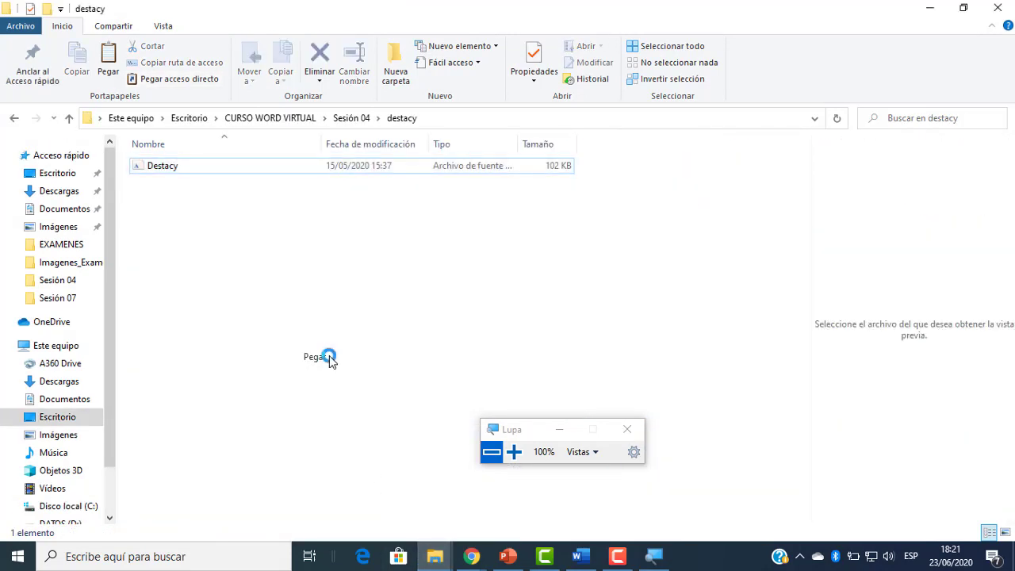
# Extract the victoria_melody archive into its own victoria_melody folder and open that folder.
pyautogui.rightClick(187, 186)
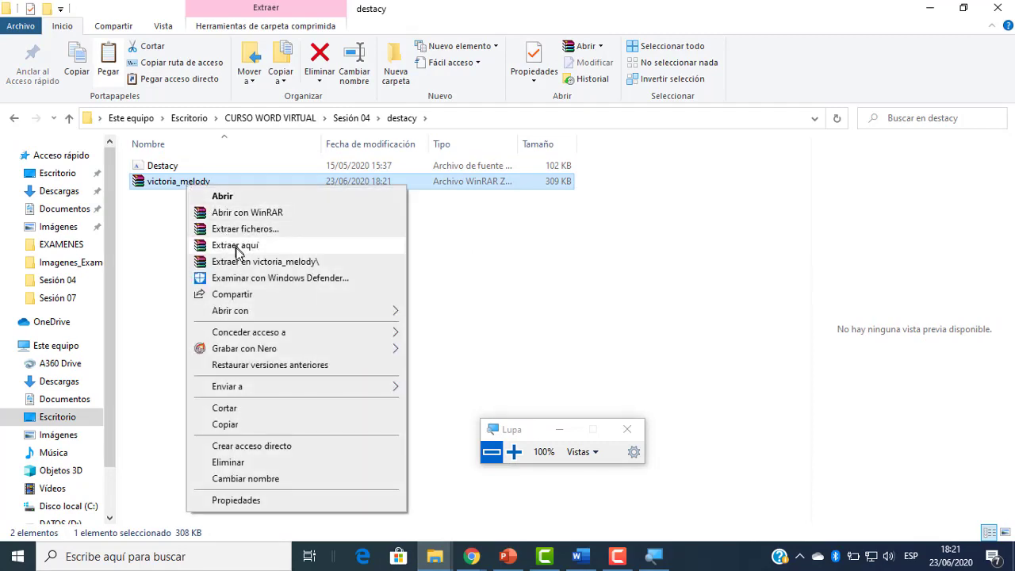
pyautogui.click(241, 264)
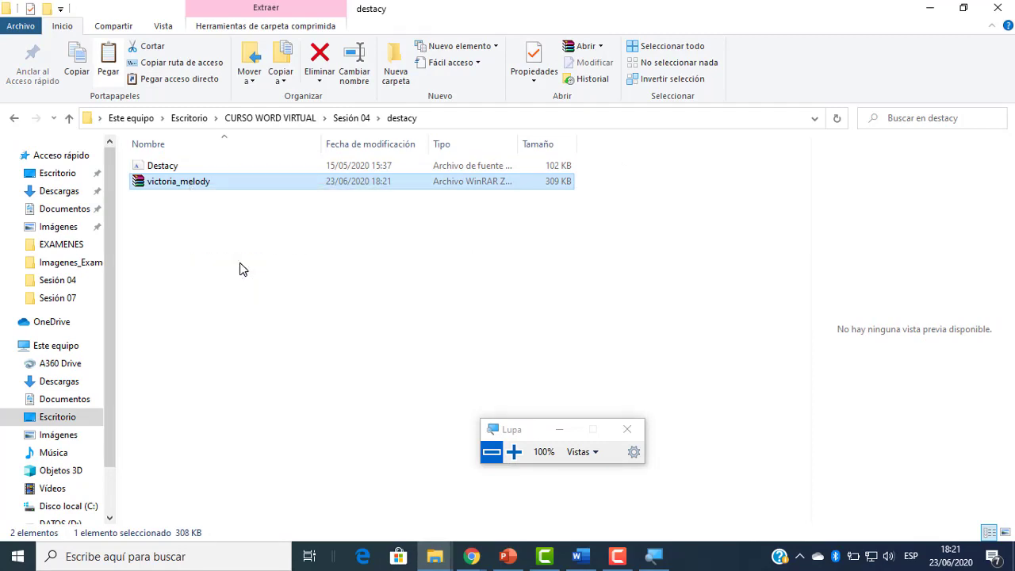
pyautogui.doubleClick(184, 166)
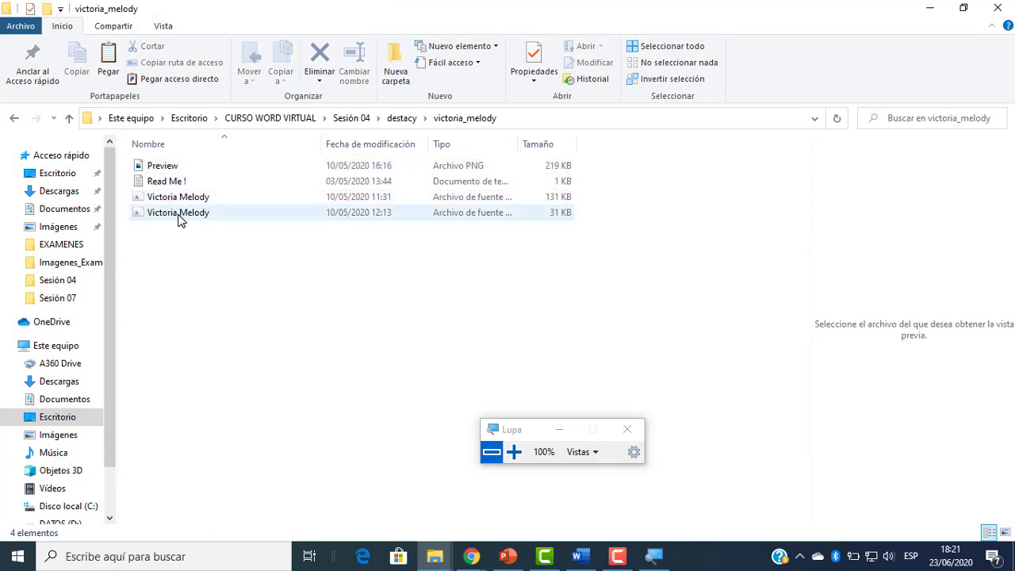
# Install the 131 KB Victoria Melody font file.
pyautogui.click(180, 204)
pyautogui.rightClick(179, 203)
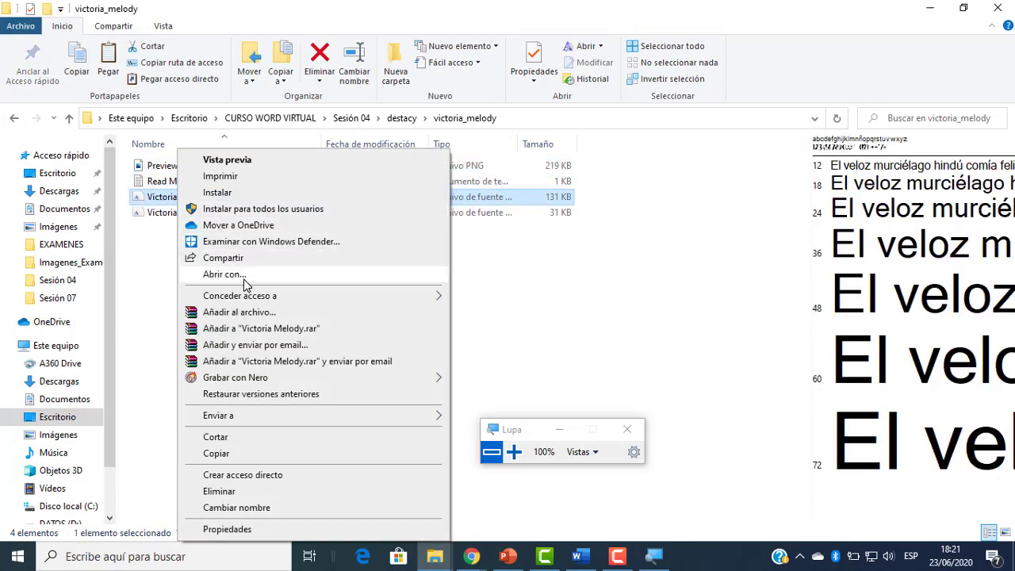
pyautogui.click(247, 197)
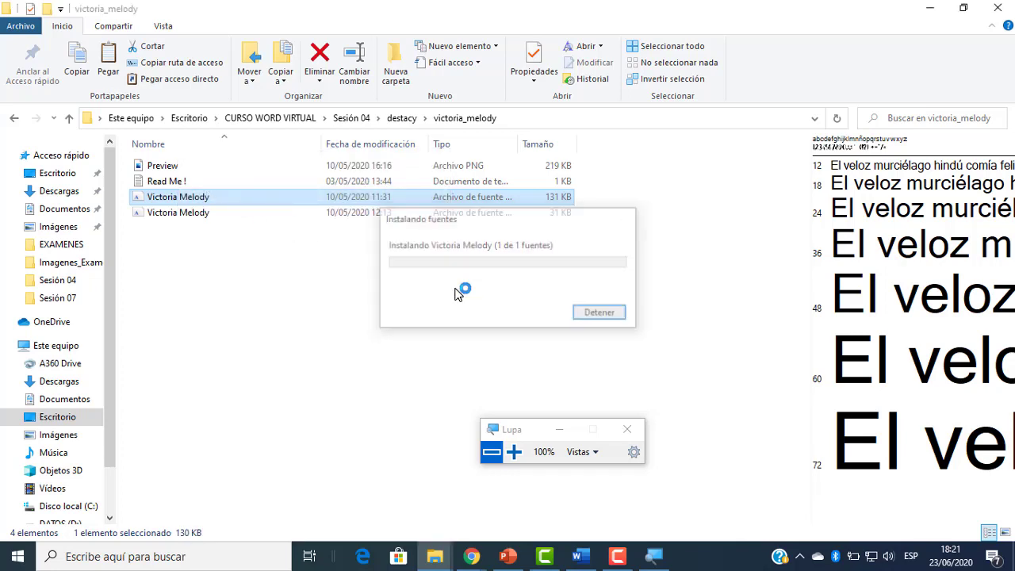
# Switch to Word and set the font of the sample sentence below X³ + Y² to Victoria Melody.
pyautogui.click(583, 559)
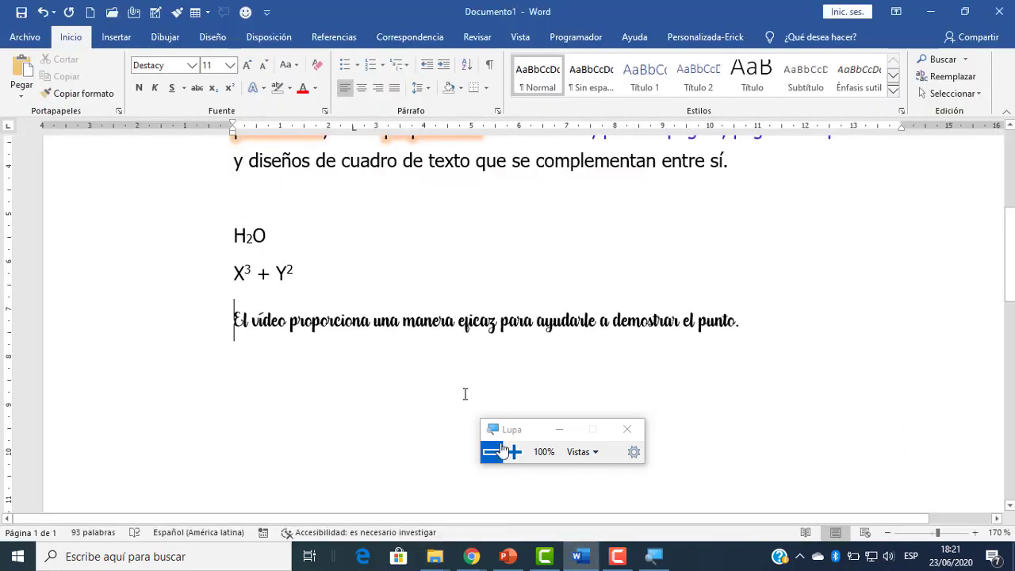
pyautogui.click(165, 316)
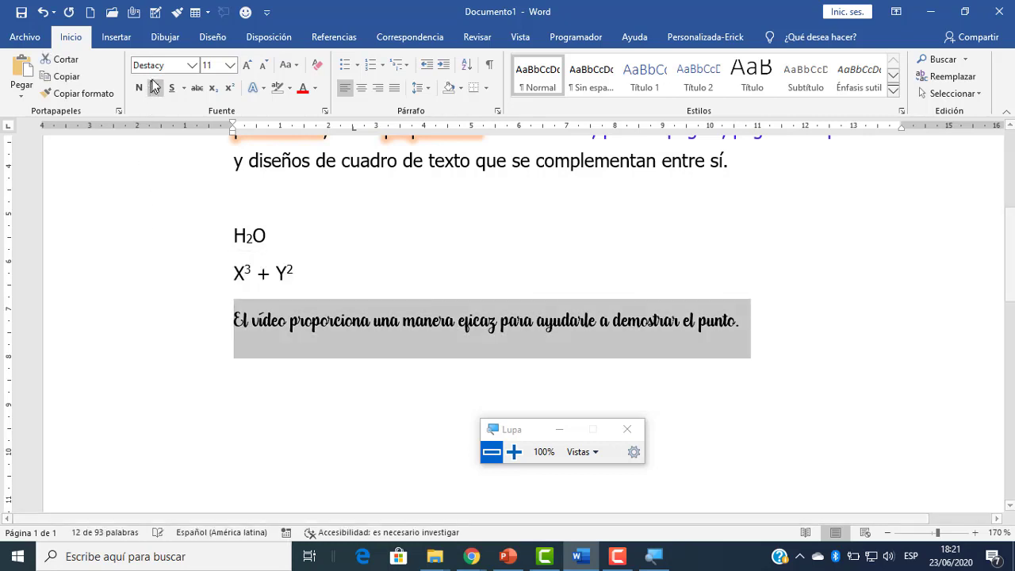
pyautogui.click(172, 68)
pyautogui.write('V')
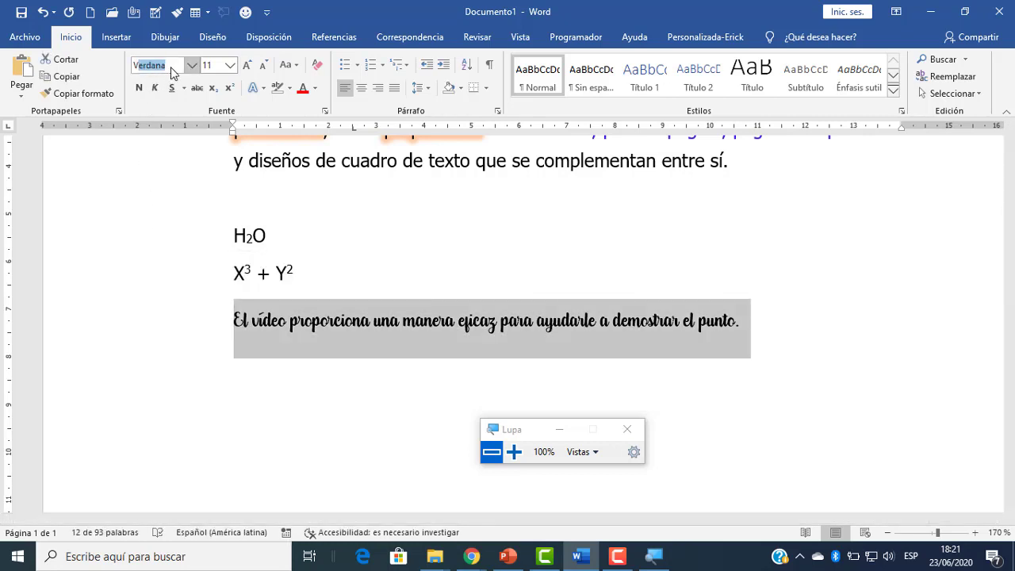
pyautogui.write('ictoria Melc')
pyautogui.press('Return')
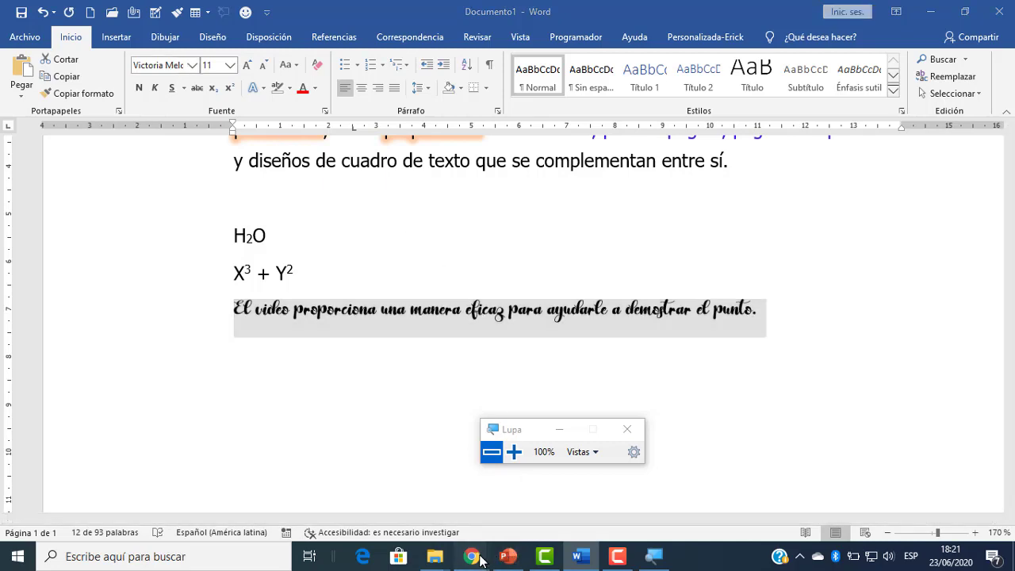
# Check the Victoria Melody preview on DaFont, return to Word and set the sample sentence's font size to 22.
pyautogui.moveTo(472, 556)
pyautogui.click(442, 517)
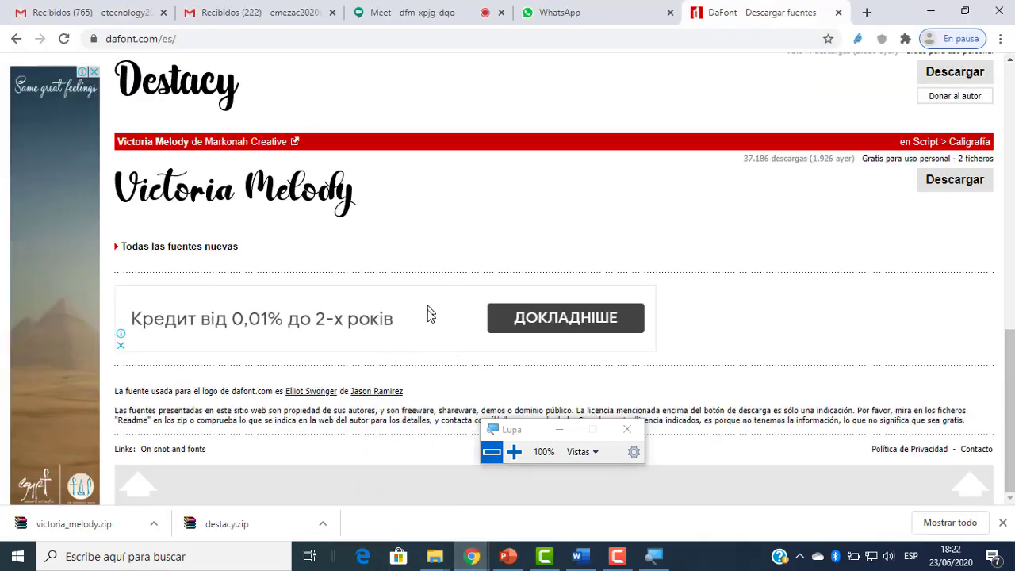
pyautogui.click(930, 11)
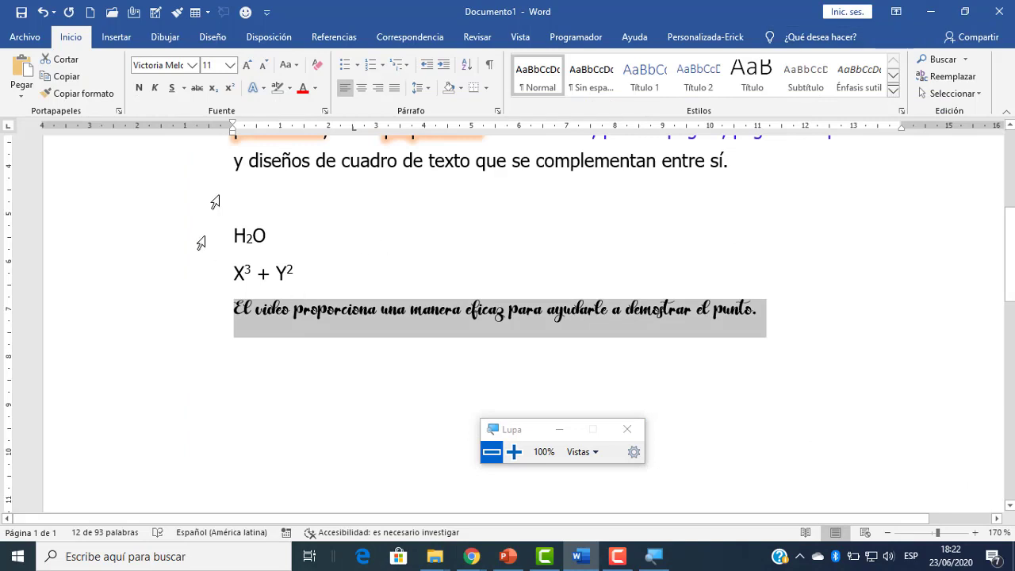
pyautogui.click(229, 65)
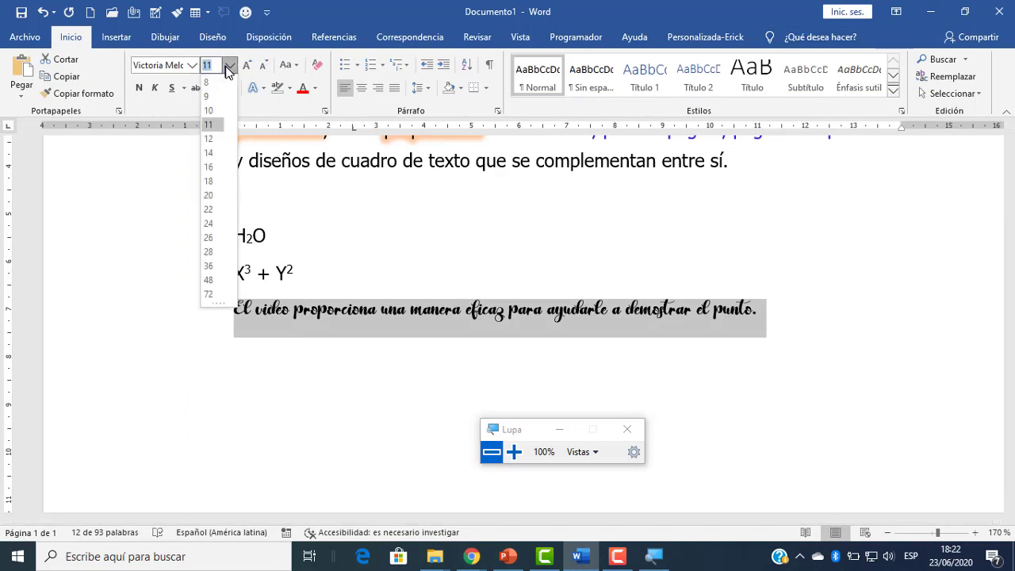
pyautogui.click(209, 209)
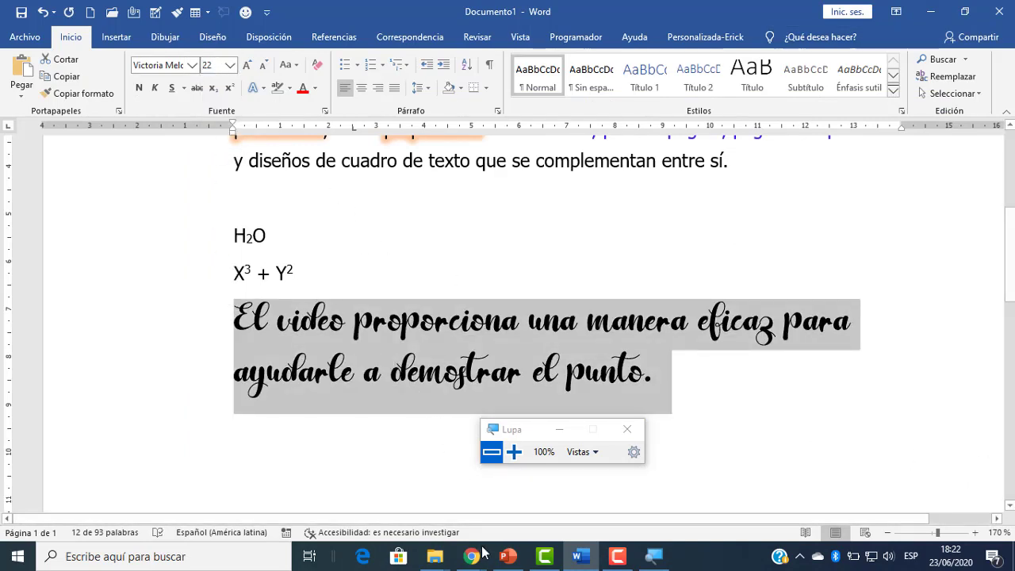
# Switch to the Google Meet call in Chrome and admit the participant waiting to join.
pyautogui.moveTo(475, 557)
pyautogui.click(426, 481)
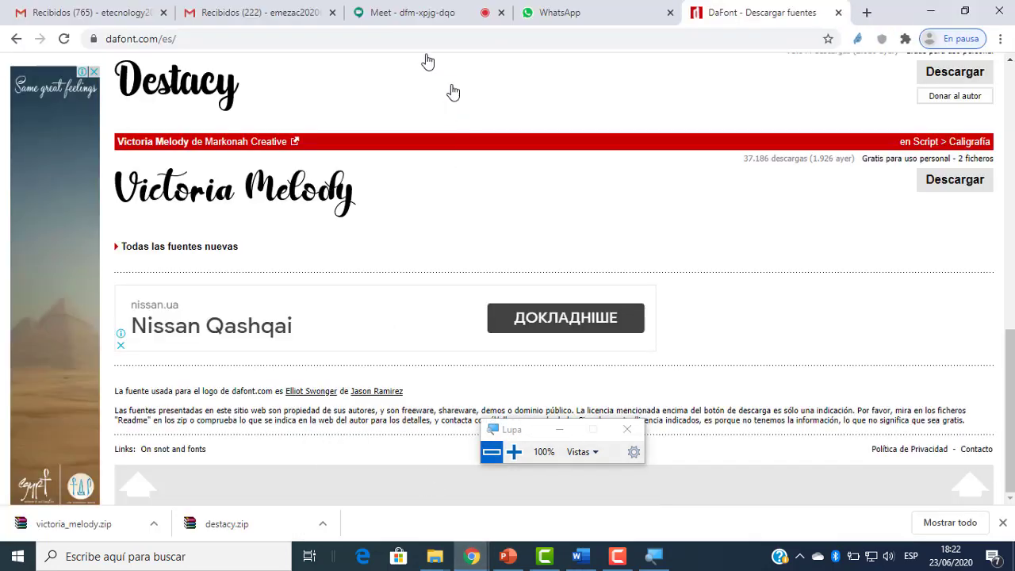
pyautogui.click(396, 11)
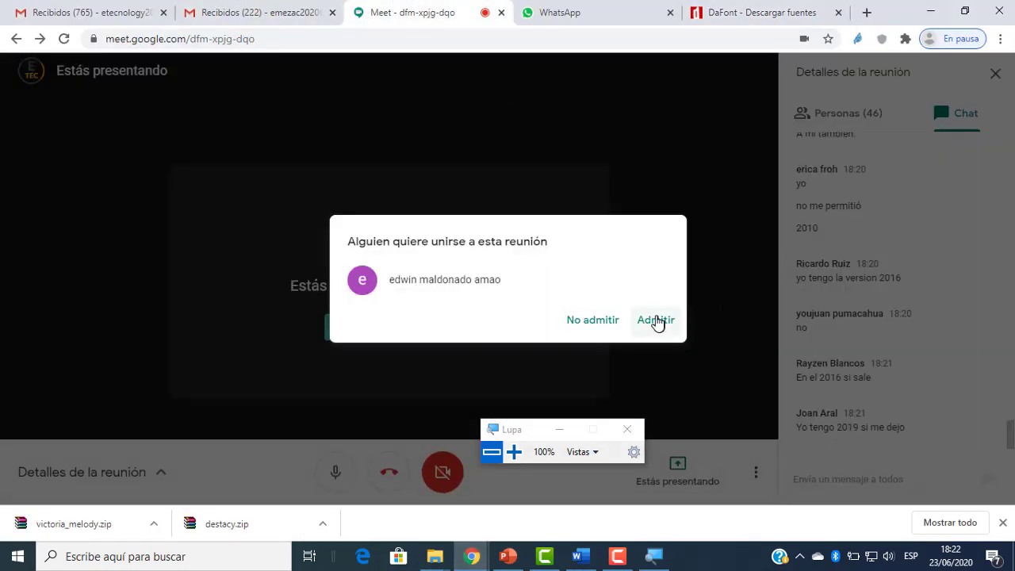
pyautogui.click(656, 321)
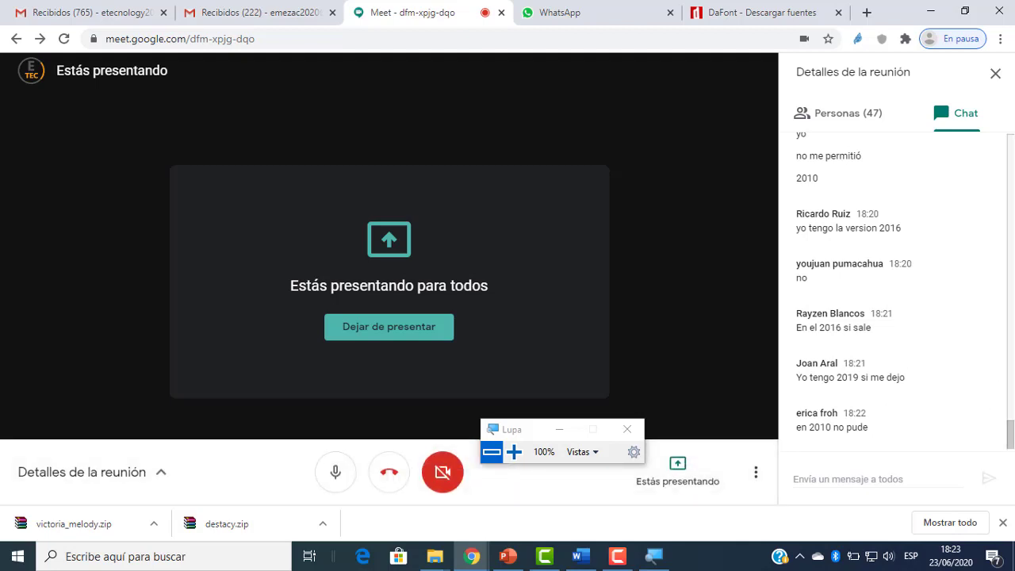
# Return to the DaFont site and look through the fonts in the Gótico category.
pyautogui.click(710, 10)
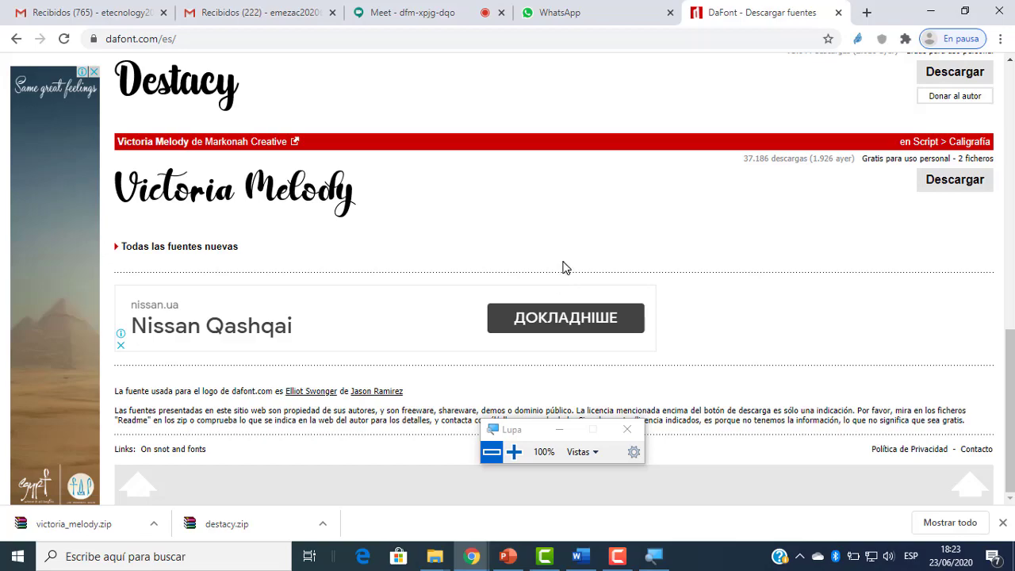
pyautogui.scroll(15, 563, 267)
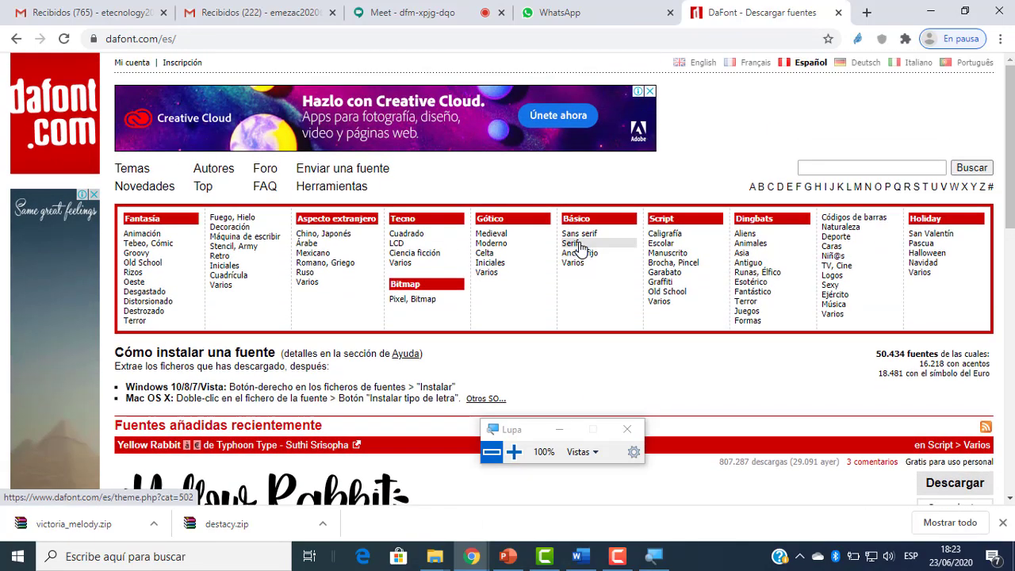
pyautogui.scroll(-1, 579, 248)
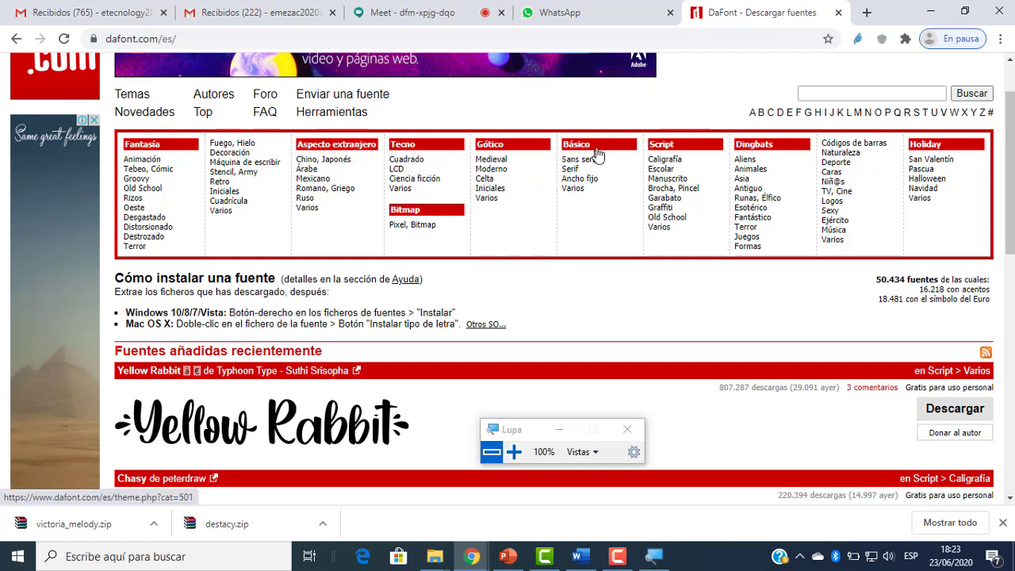
pyautogui.click(506, 151)
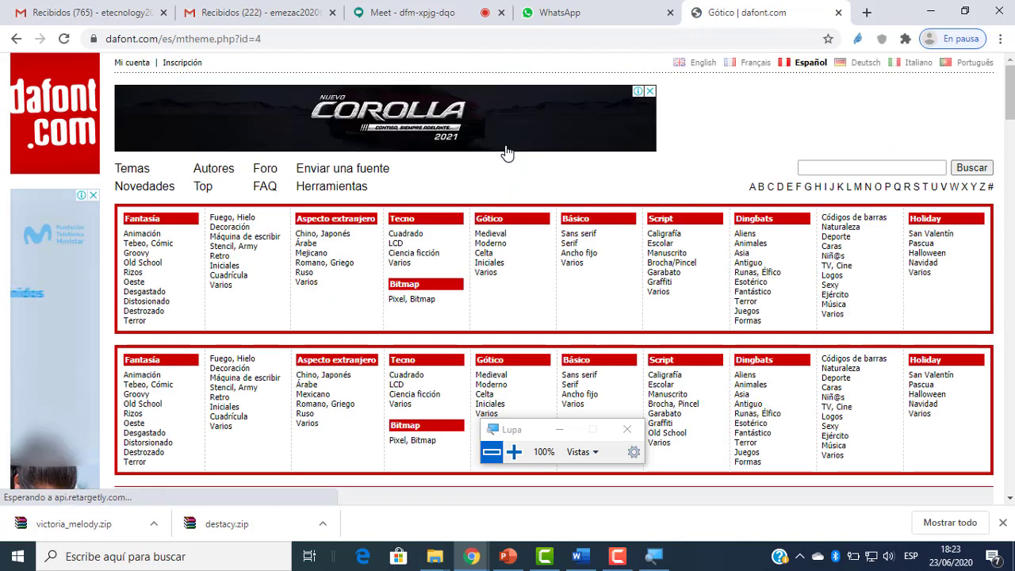
pyautogui.scroll(-5, 525, 227)
pyautogui.scroll(-7, 536, 229)
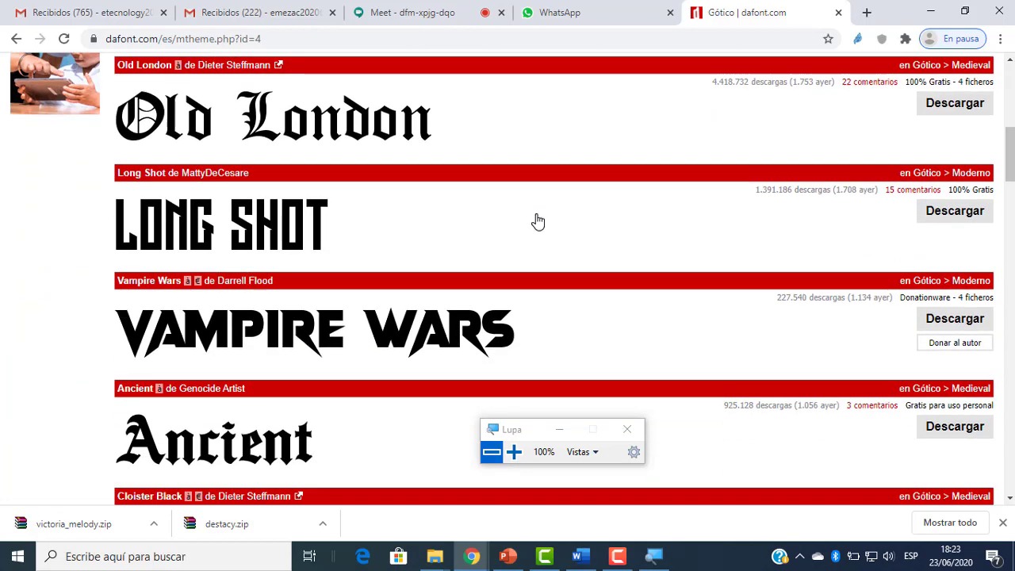
pyautogui.scroll(-1, 536, 222)
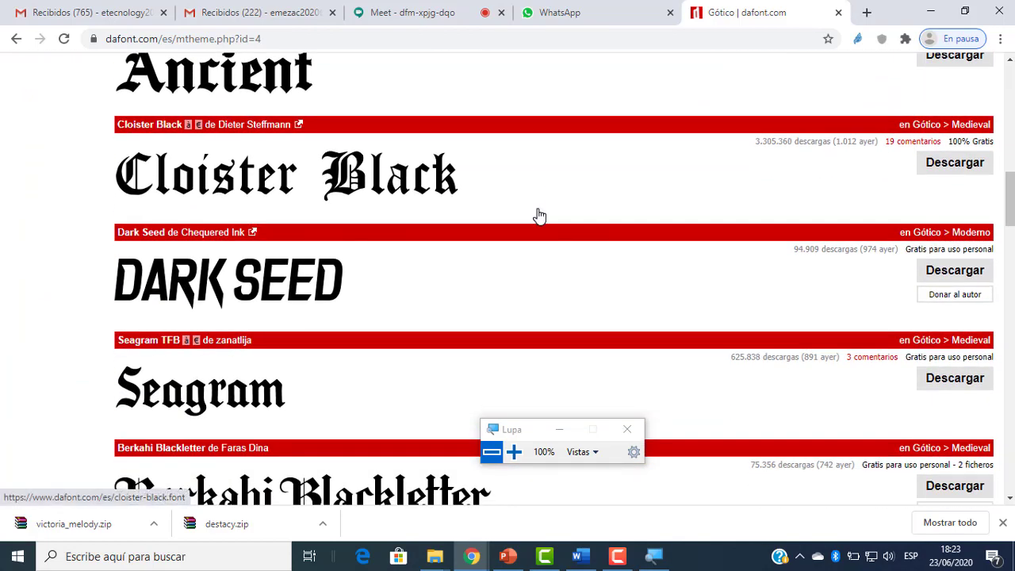
pyautogui.scroll(3, 541, 221)
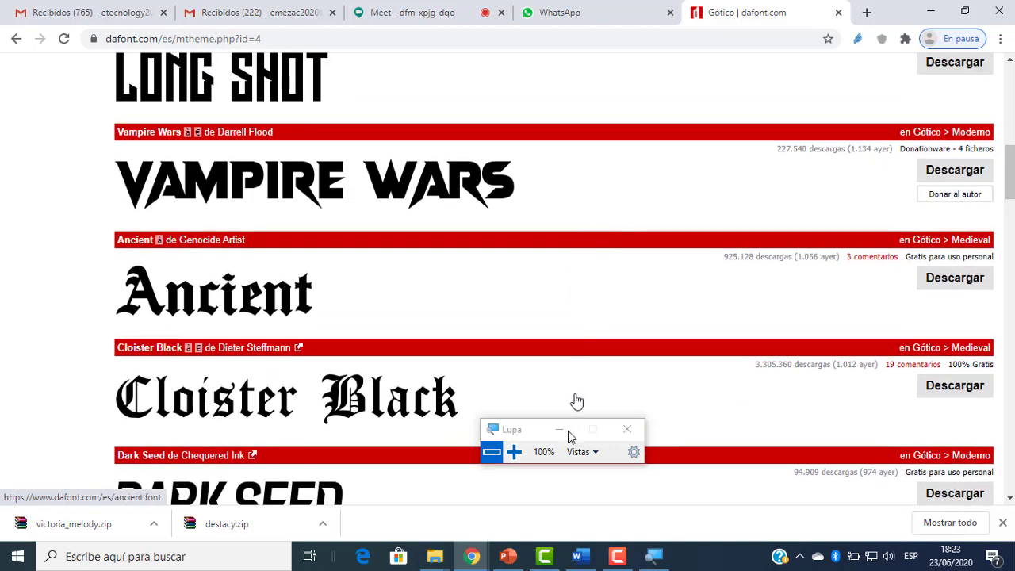
# Review the Victoria Melody sample sentence in Word and check the Google Meet chat in Chrome for new messages.
pyautogui.click(581, 557)
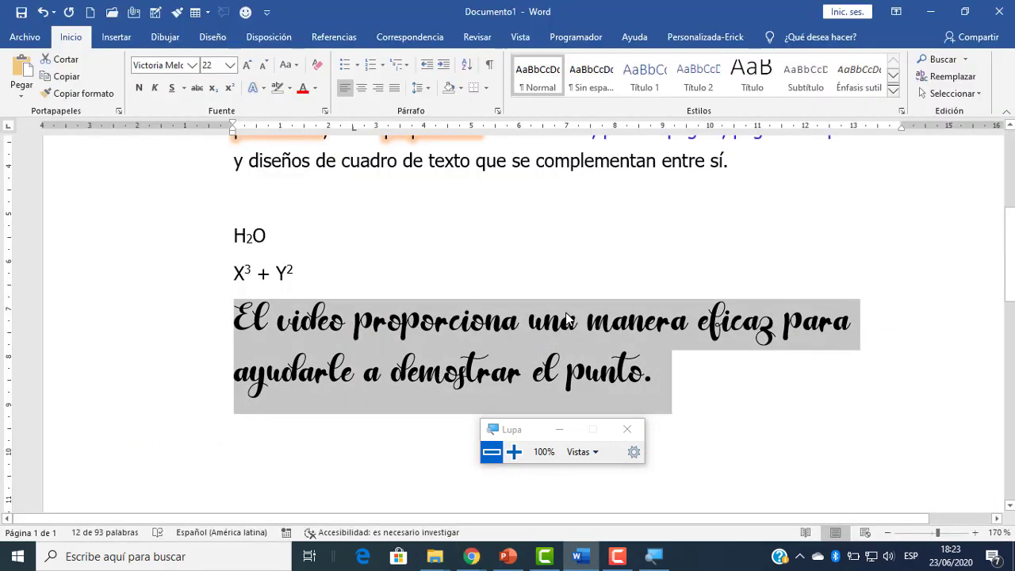
pyautogui.scroll(-2, 627, 321)
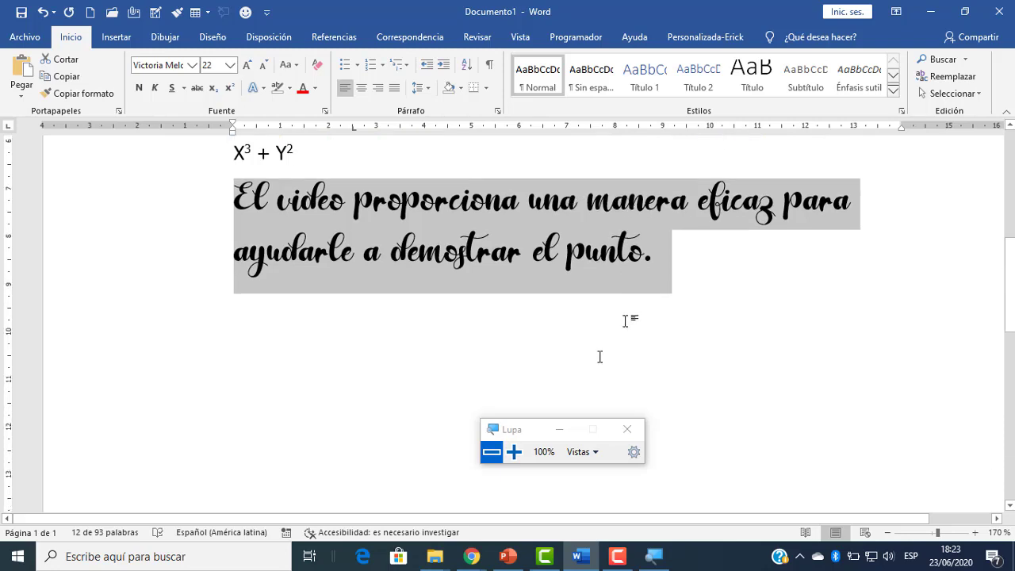
pyautogui.moveTo(472, 557)
pyautogui.click(442, 498)
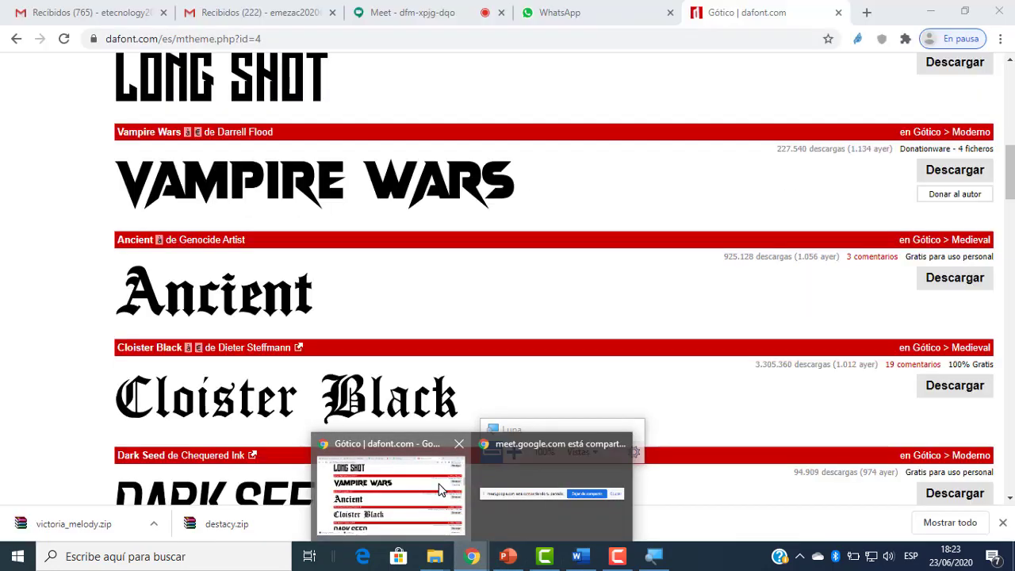
pyautogui.click(442, 12)
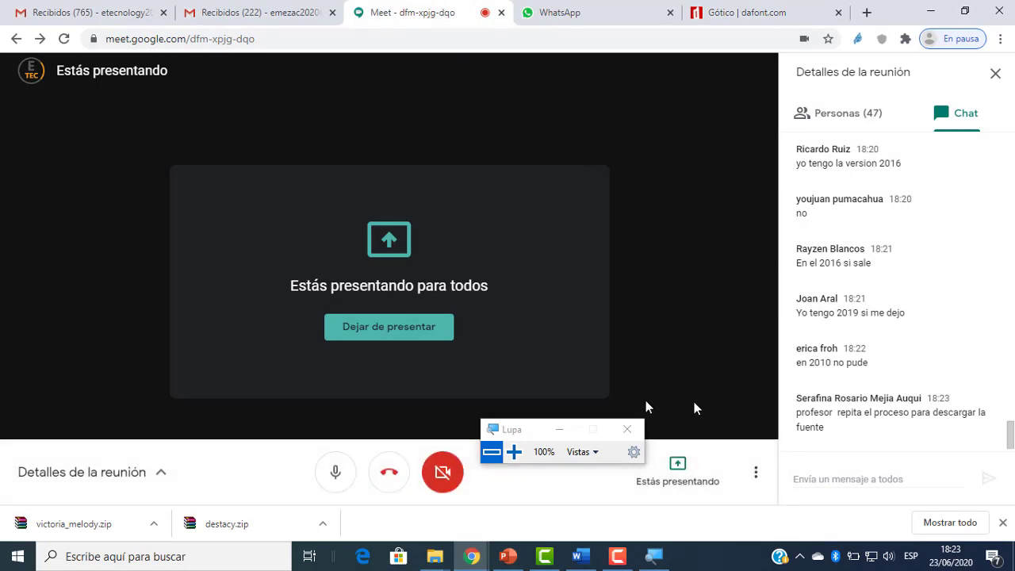
pyautogui.click(472, 556)
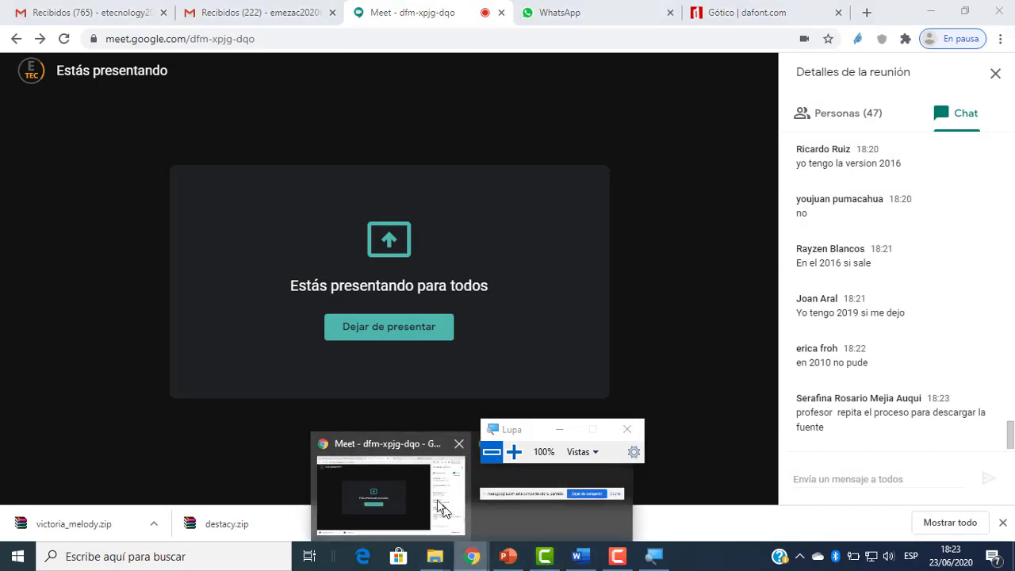
pyautogui.click(426, 482)
# Go back to the DaFont home page and look over its recently added fonts and font categories.
pyautogui.click(745, 12)
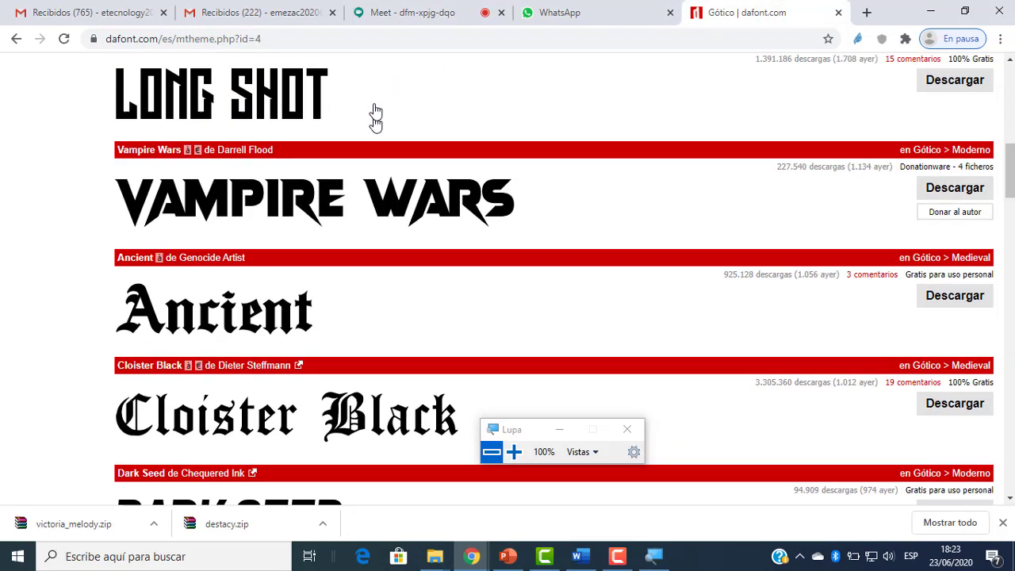
pyautogui.scroll(2, 376, 115)
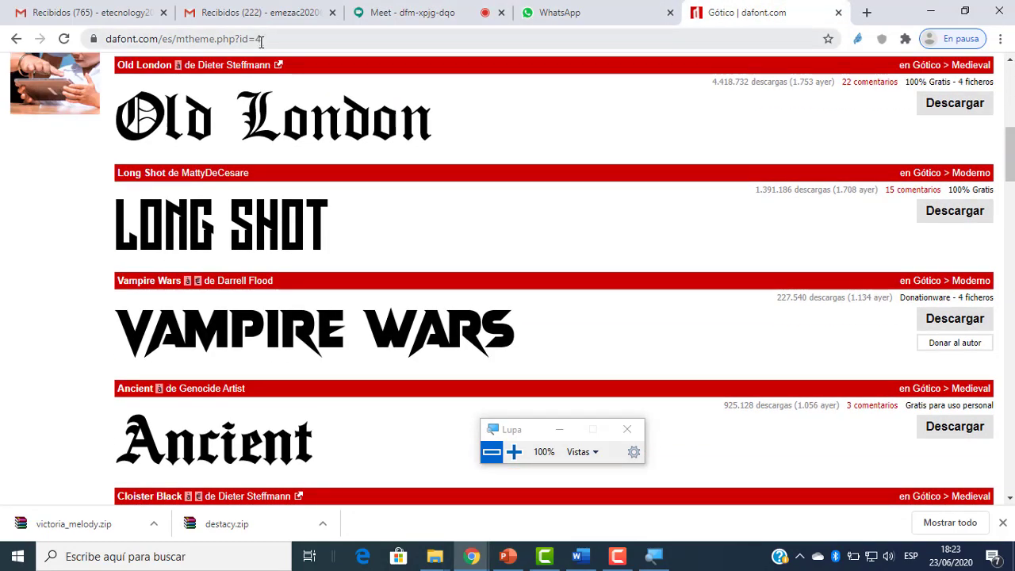
pyautogui.scroll(3, 119, 79)
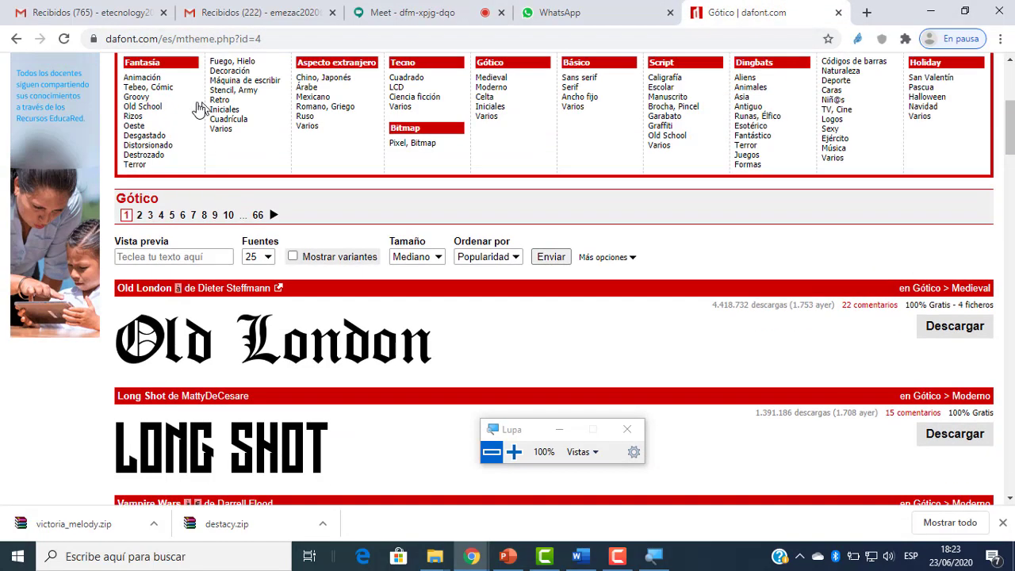
pyautogui.click(16, 38)
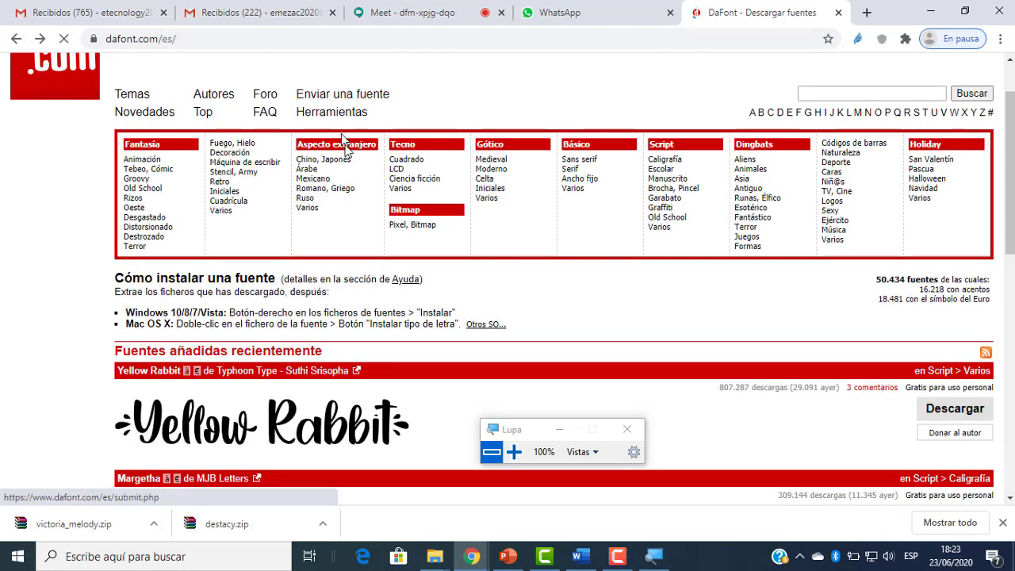
pyautogui.scroll(-3, 256, 95)
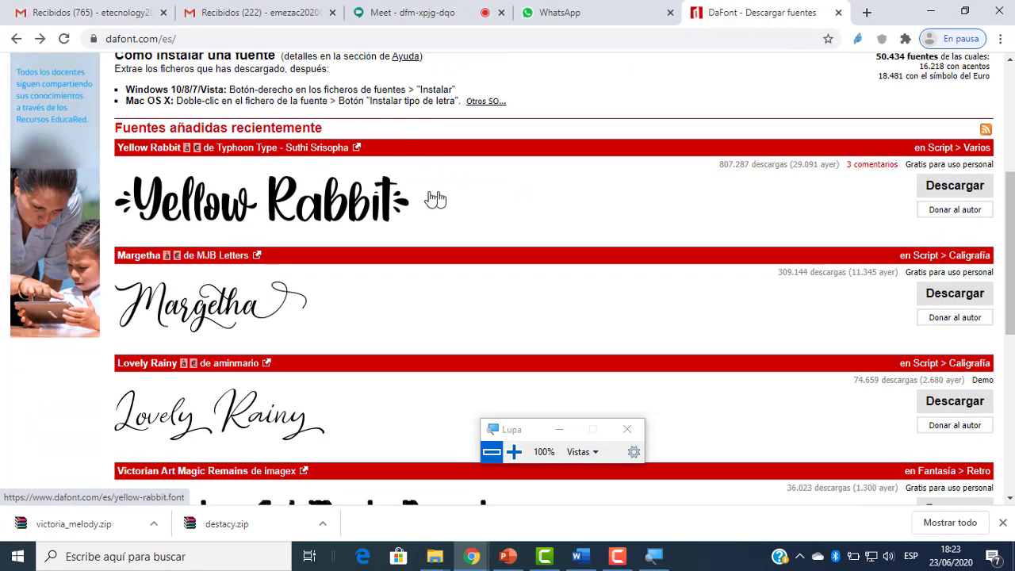
pyautogui.click(931, 191)
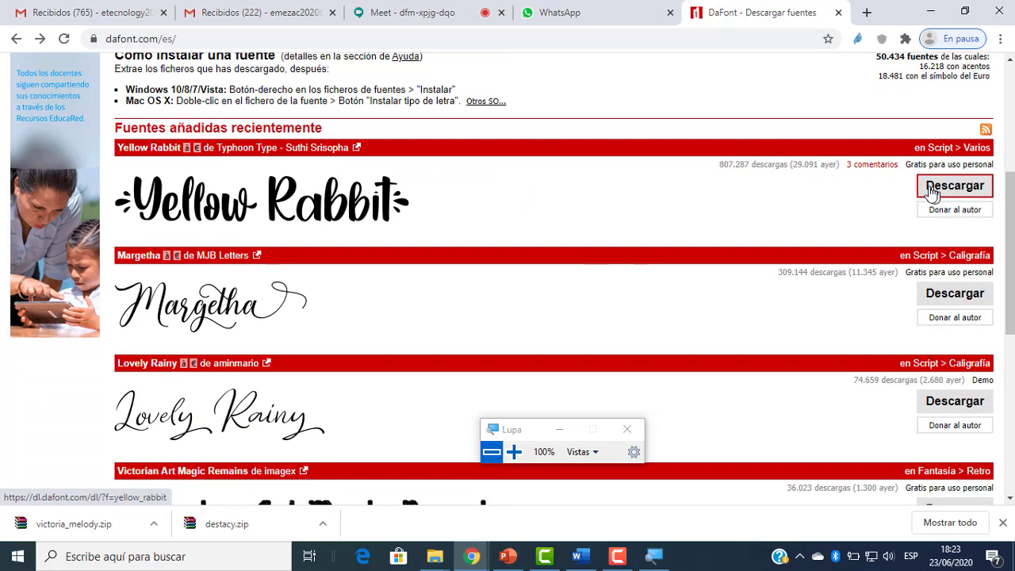
pyautogui.scroll(-1, 828, 214)
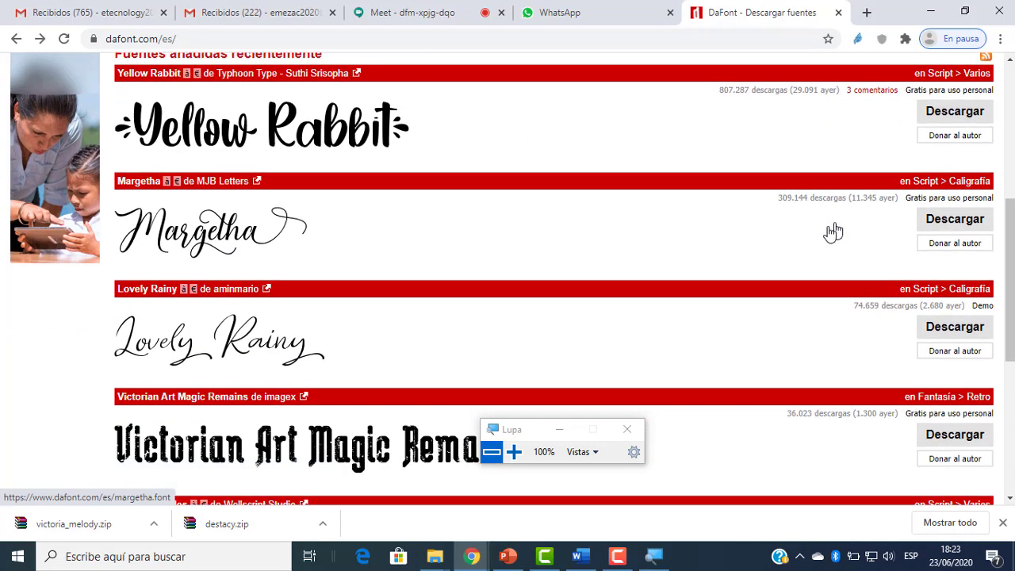
pyautogui.scroll(5, 274, 202)
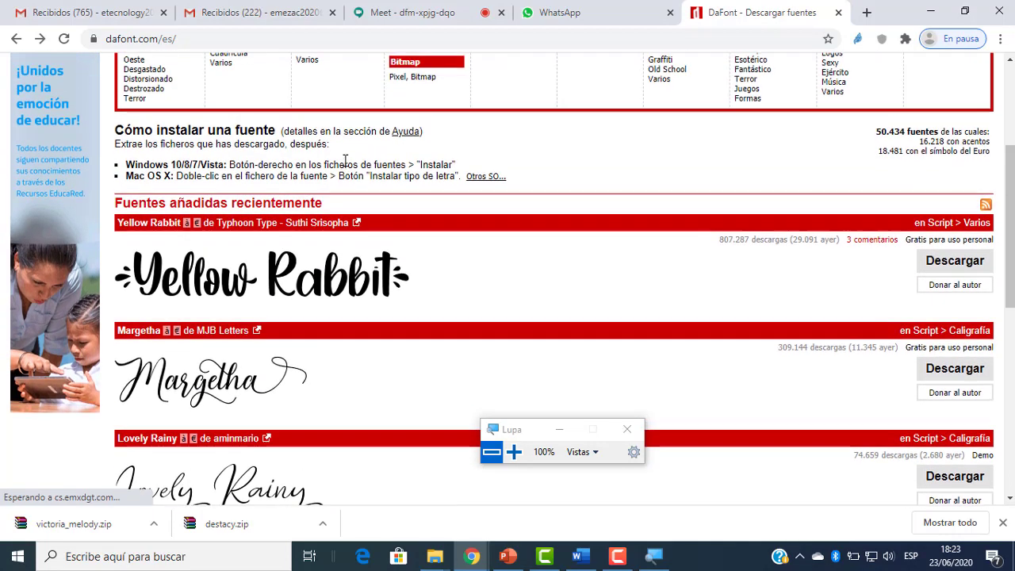
pyautogui.scroll(1, 463, 139)
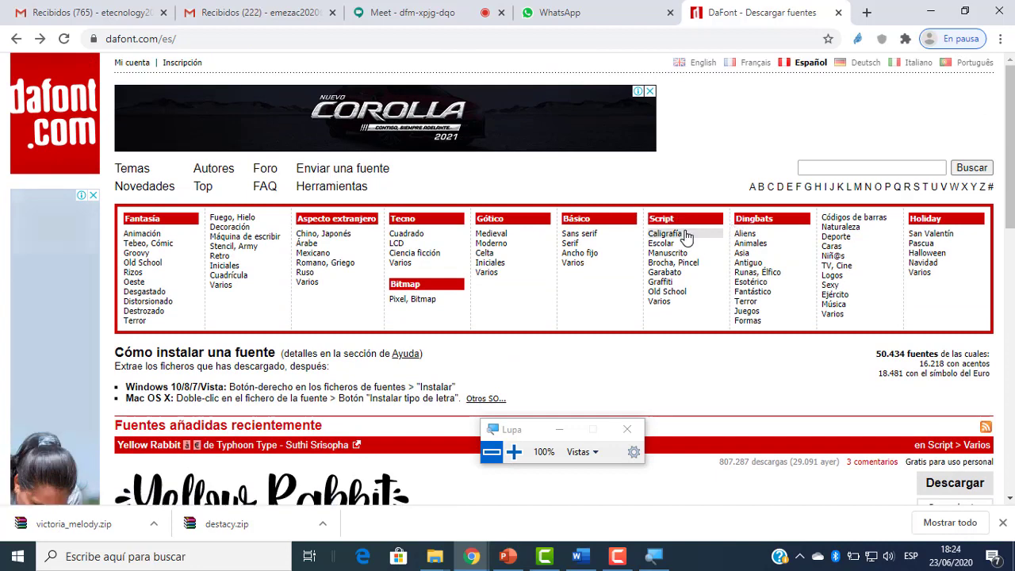
# Open DaFont's Fantasía > Old School category and download the Basketball font.
pyautogui.click(145, 262)
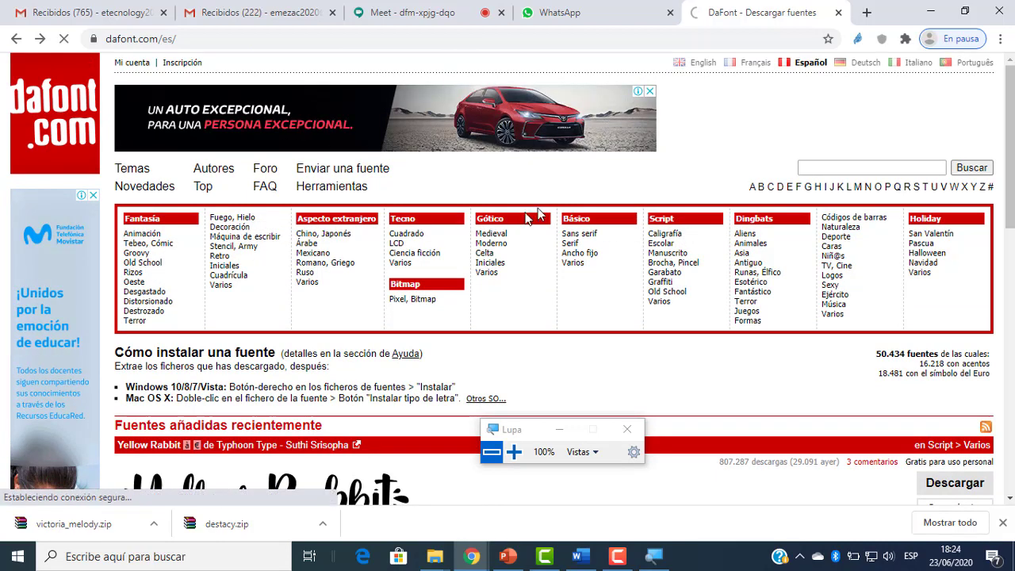
pyautogui.scroll(-5, 544, 205)
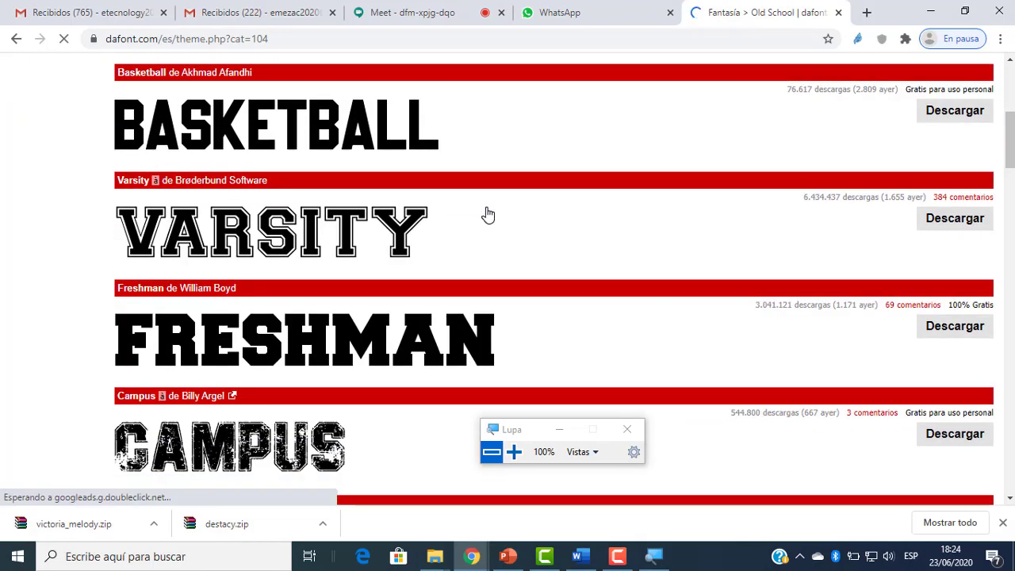
pyautogui.scroll(1, 455, 216)
pyautogui.scroll(-1, 454, 217)
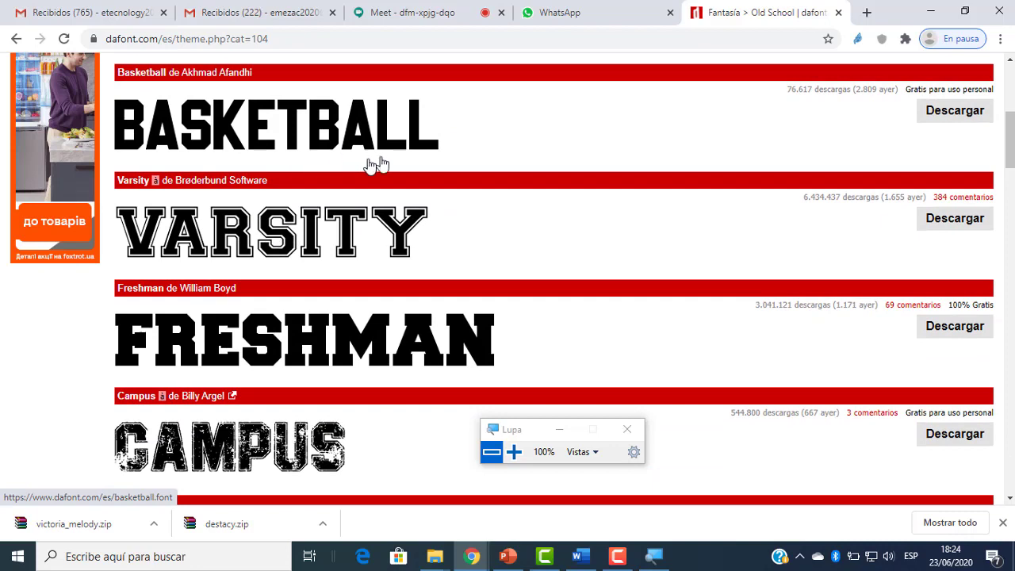
pyautogui.scroll(2, 371, 154)
pyautogui.scroll(1, 367, 143)
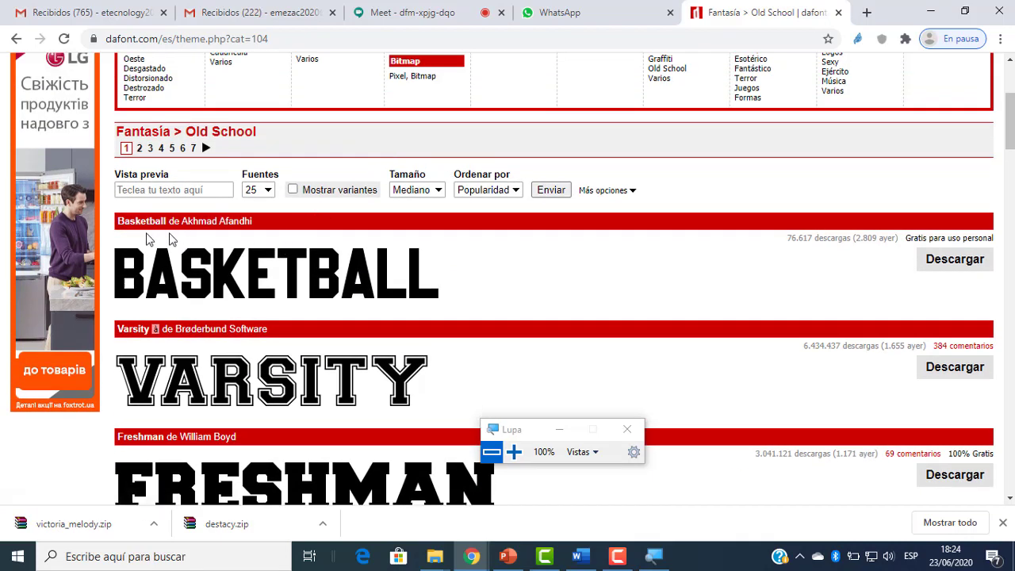
pyautogui.click(942, 263)
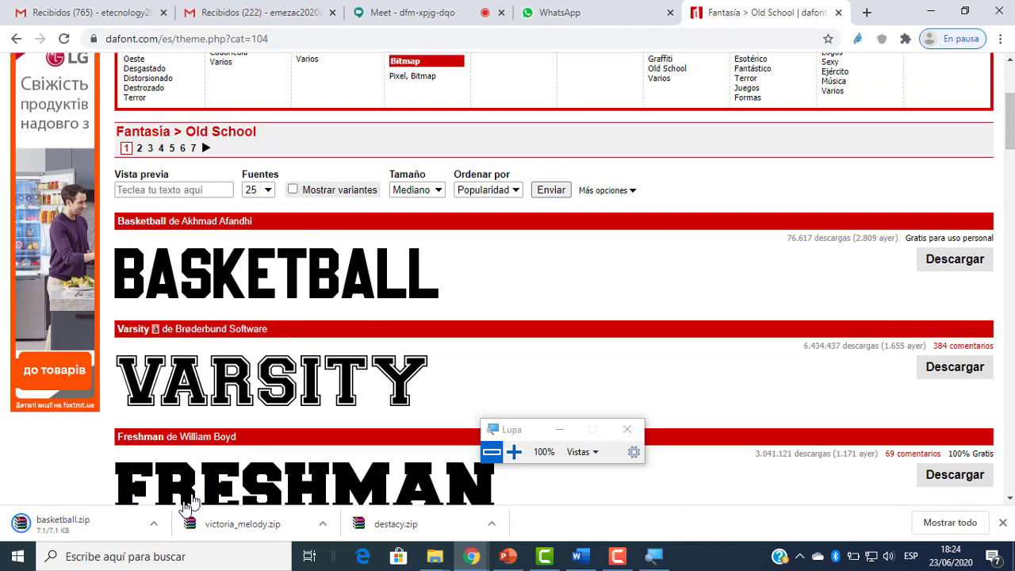
# Show the downloaded basketball.zip in its folder and copy the archive.
pyautogui.click(155, 527)
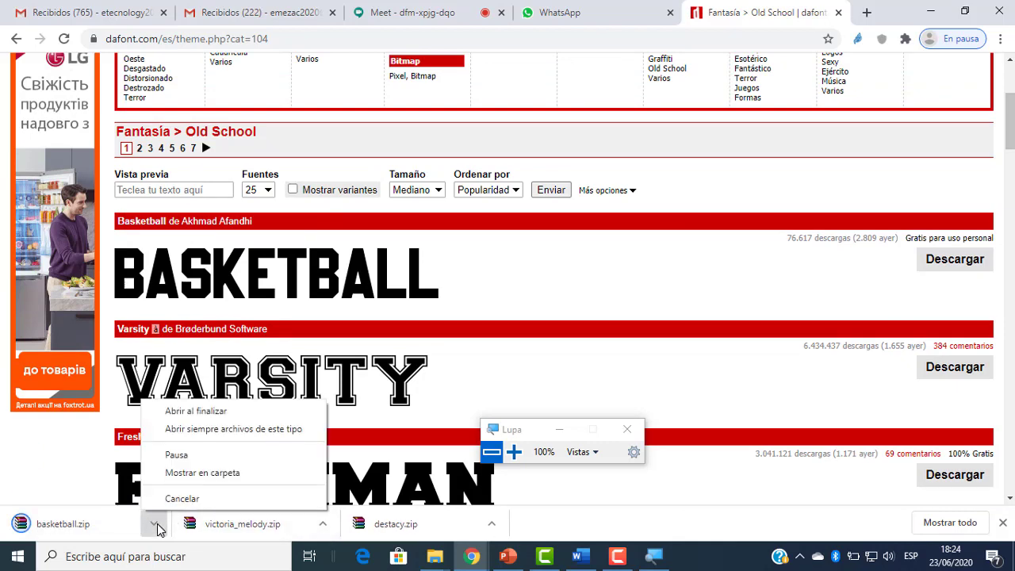
pyautogui.click(198, 472)
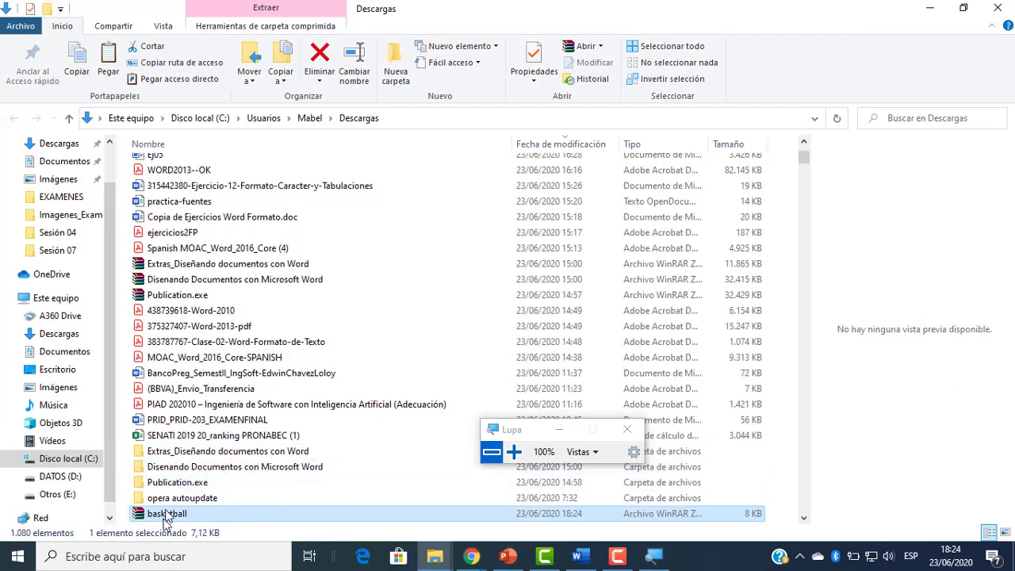
pyautogui.rightClick(168, 516)
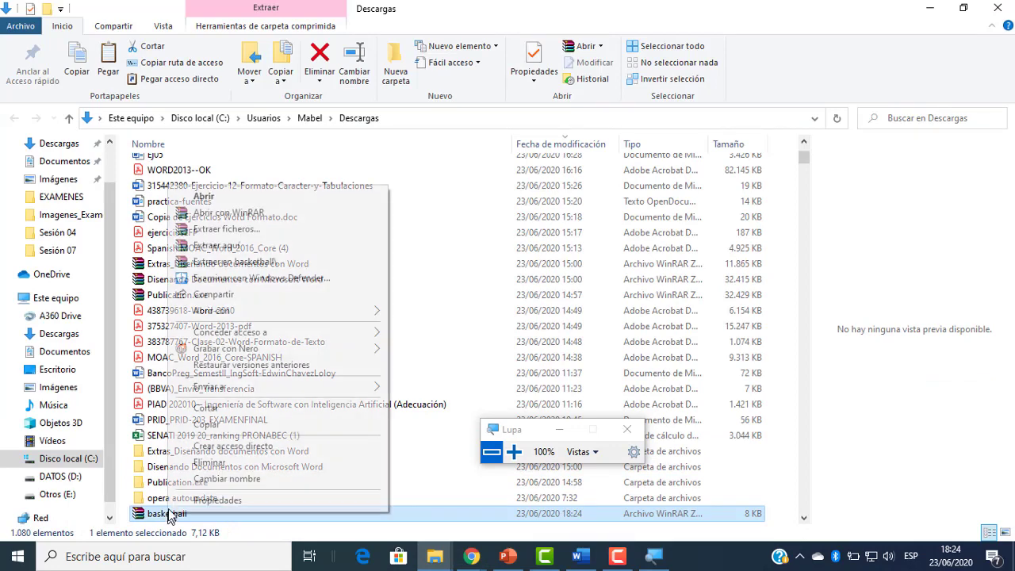
pyautogui.click(215, 423)
# Go to the Sesión 04 folder in the other File Explorer window and paste the basketball archive there.
pyautogui.moveTo(436, 556)
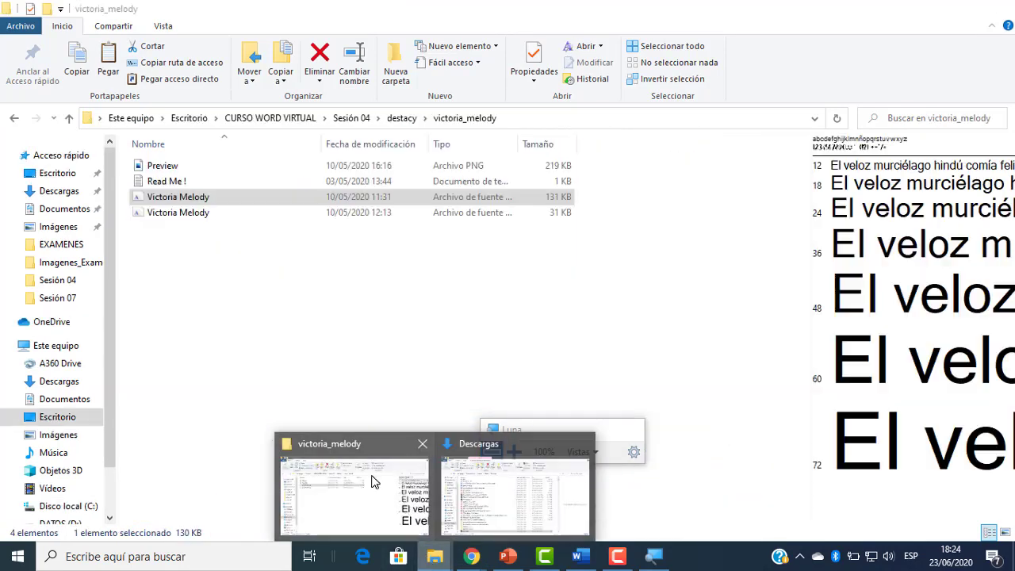
pyautogui.click(374, 481)
pyautogui.click(351, 118)
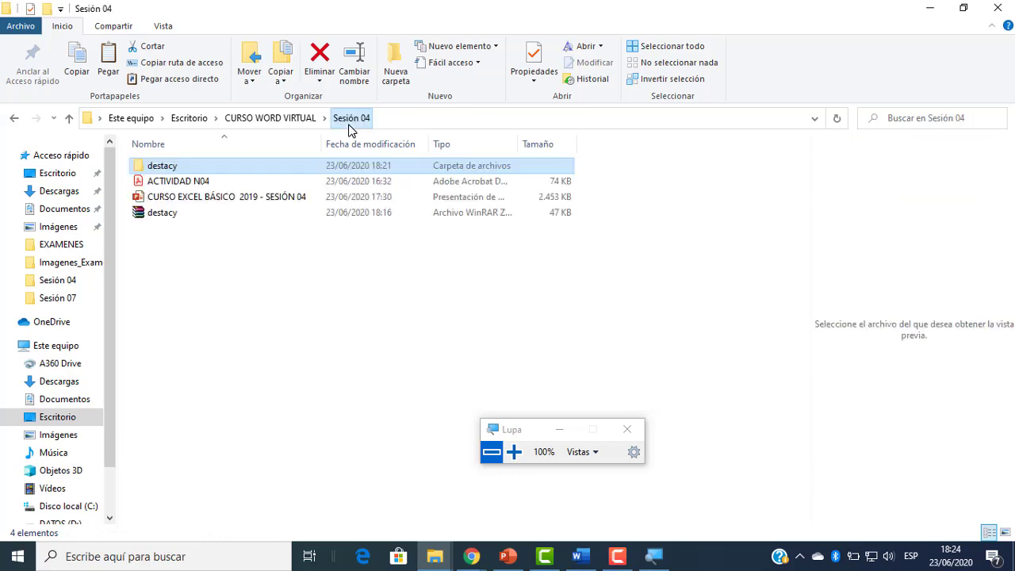
pyautogui.rightClick(250, 264)
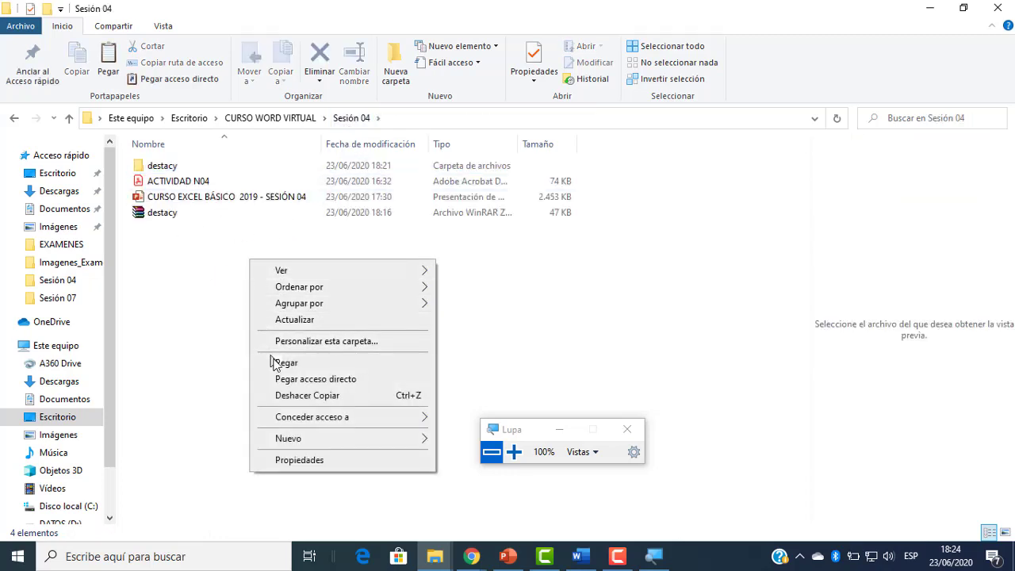
pyautogui.click(281, 363)
pyautogui.click(190, 244)
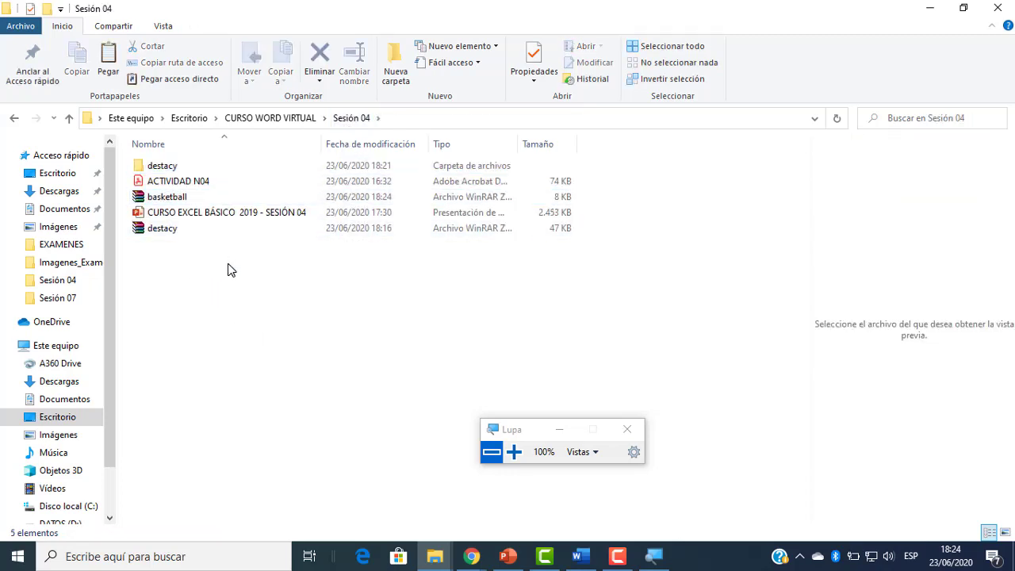
# Extract the basketball archive in the Sesión 04 folder into its own basketball folder.
pyautogui.click(184, 198)
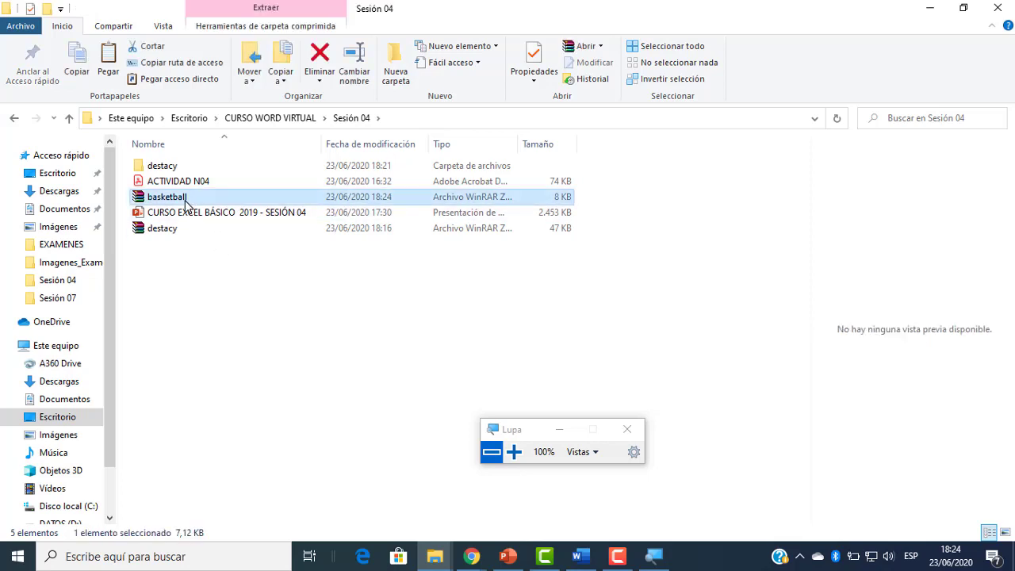
pyautogui.rightClick(179, 200)
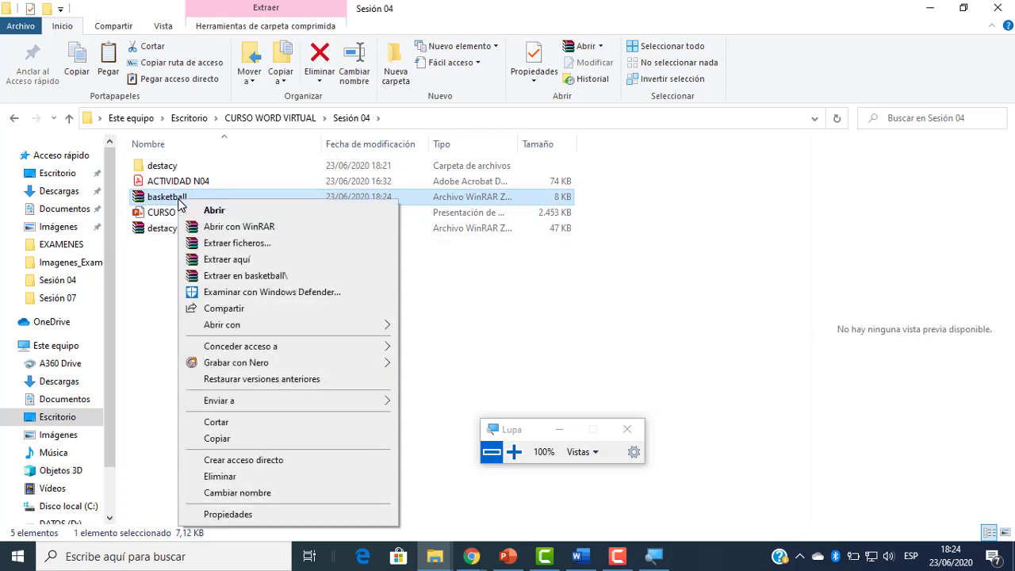
pyautogui.click(242, 279)
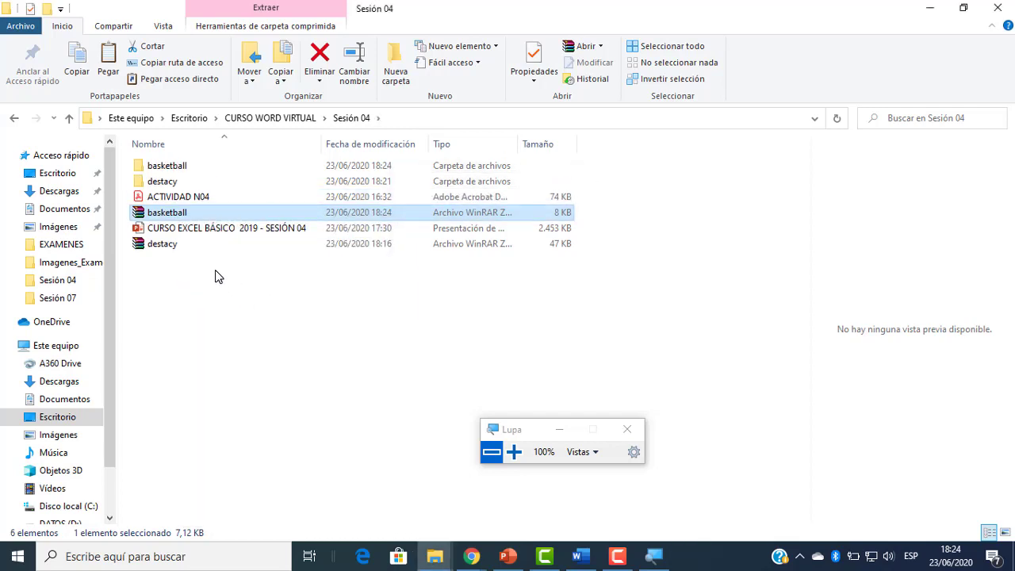
pyautogui.click(214, 277)
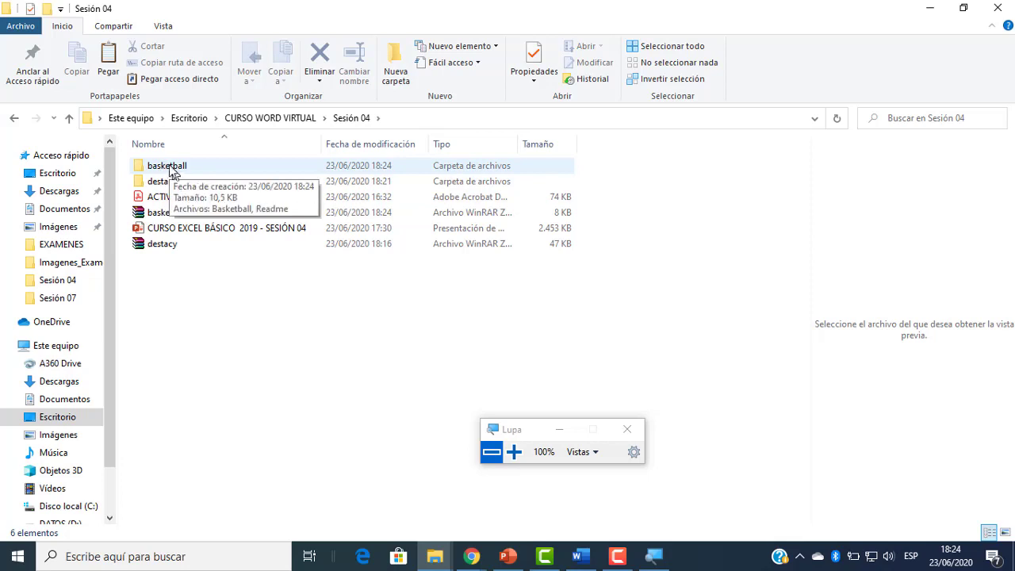
# Install the Basketball font file from the extracted basketball folder for the current account.
pyautogui.doubleClick(169, 170)
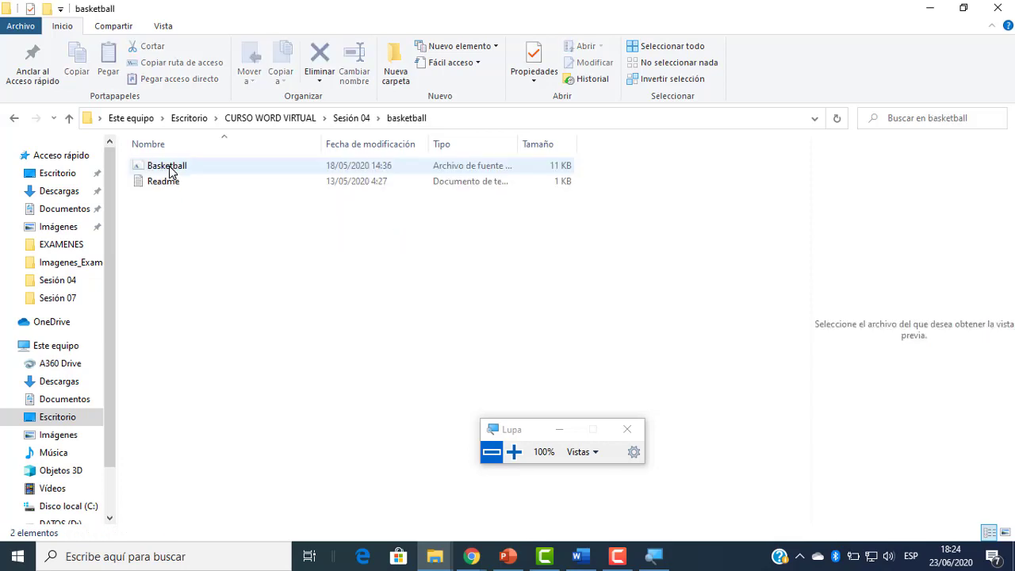
pyautogui.click(172, 173)
pyautogui.rightClick(173, 173)
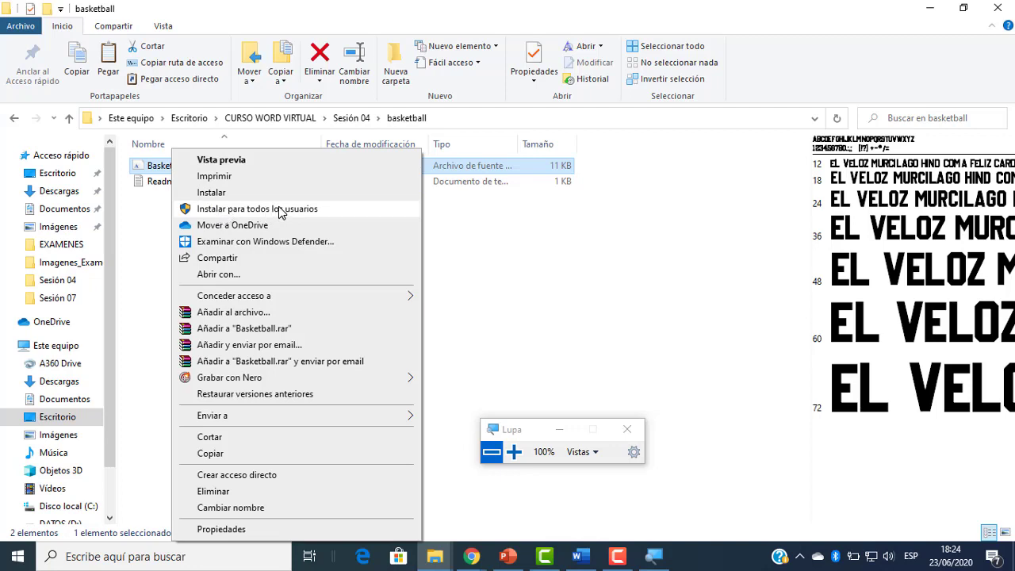
pyautogui.click(212, 193)
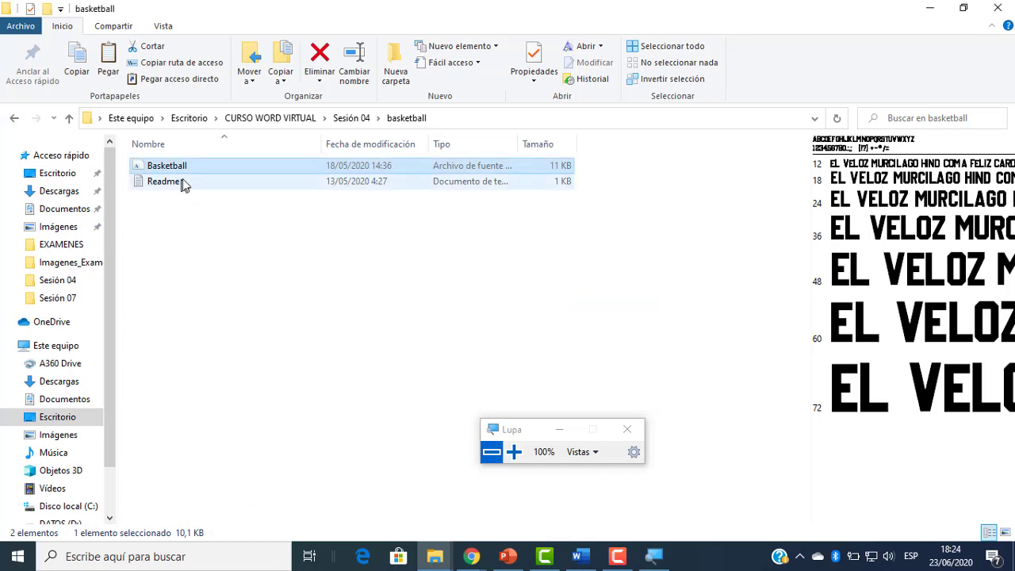
pyautogui.click(578, 557)
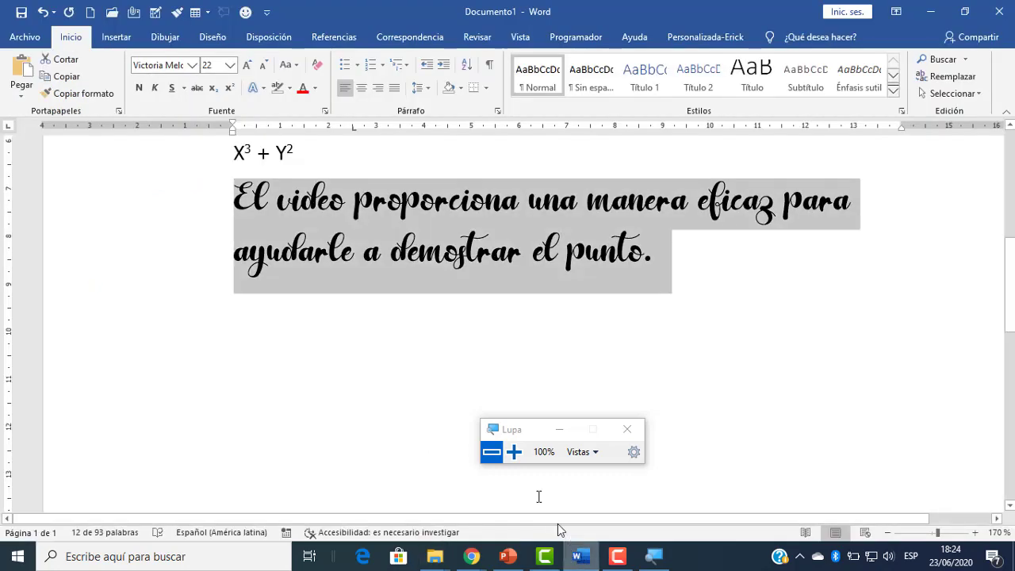
pyautogui.click(182, 65)
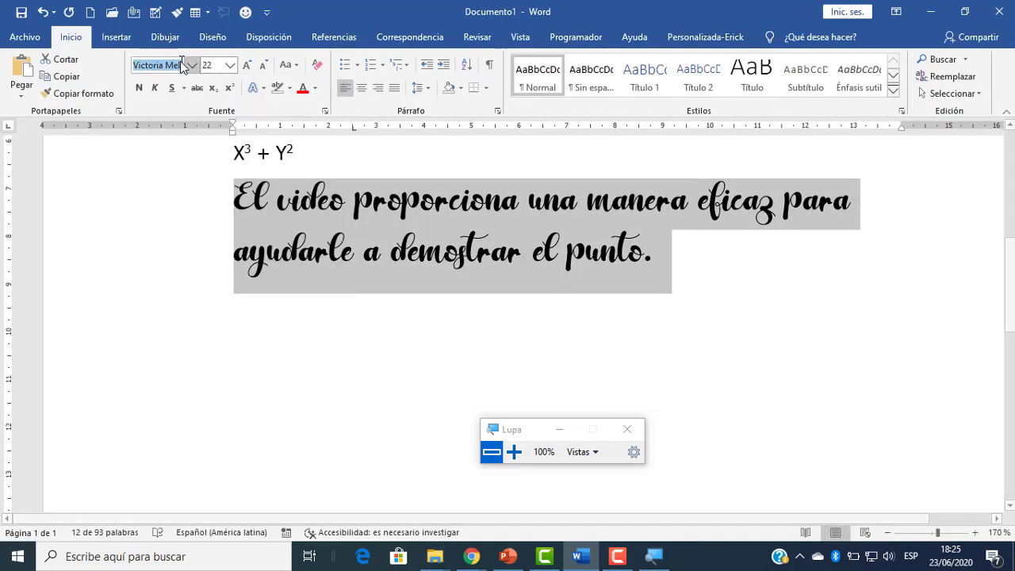
pyautogui.write('Bas')
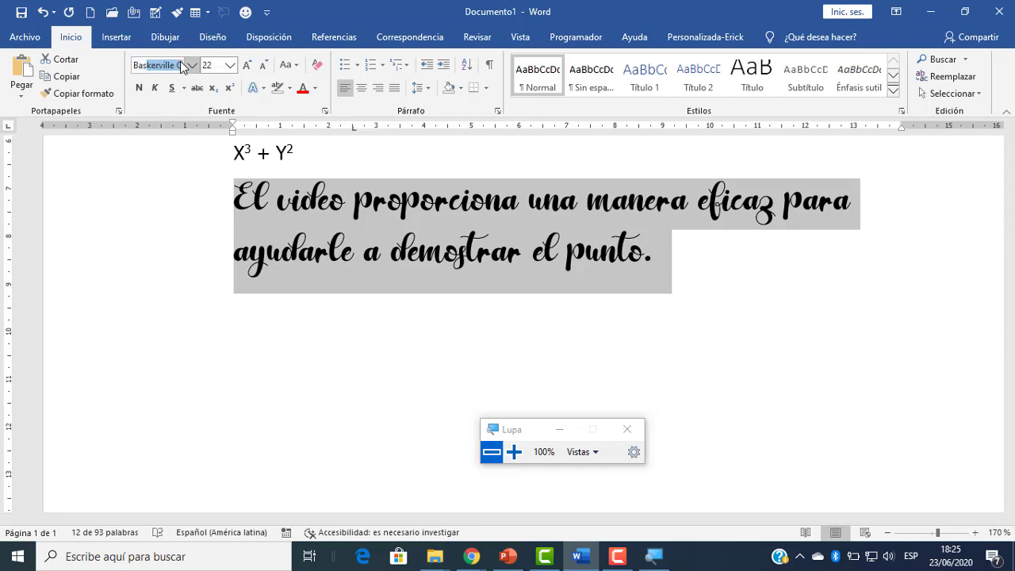
pyautogui.write('q')
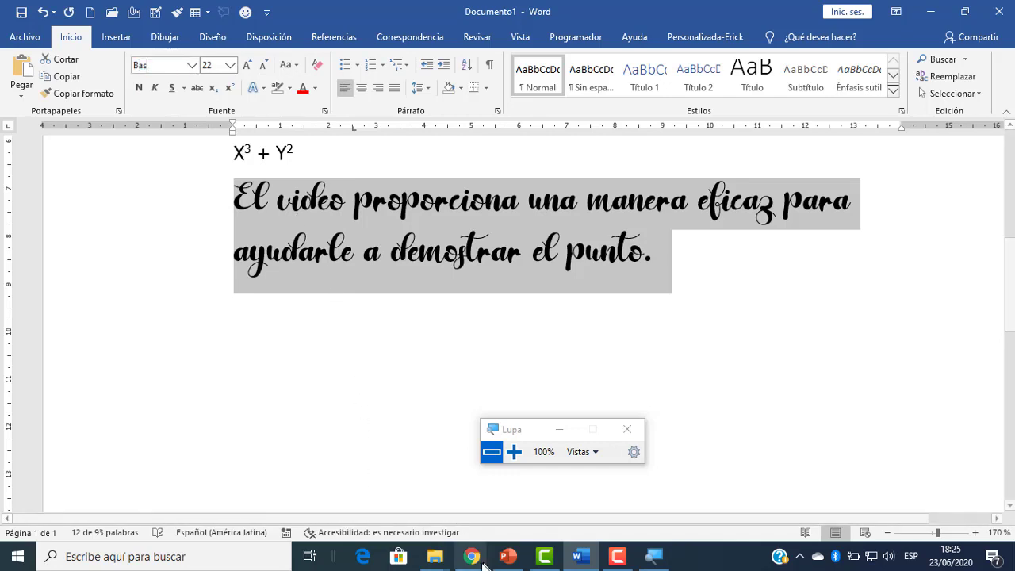
pyautogui.press('Return')
pyautogui.moveTo(472, 558)
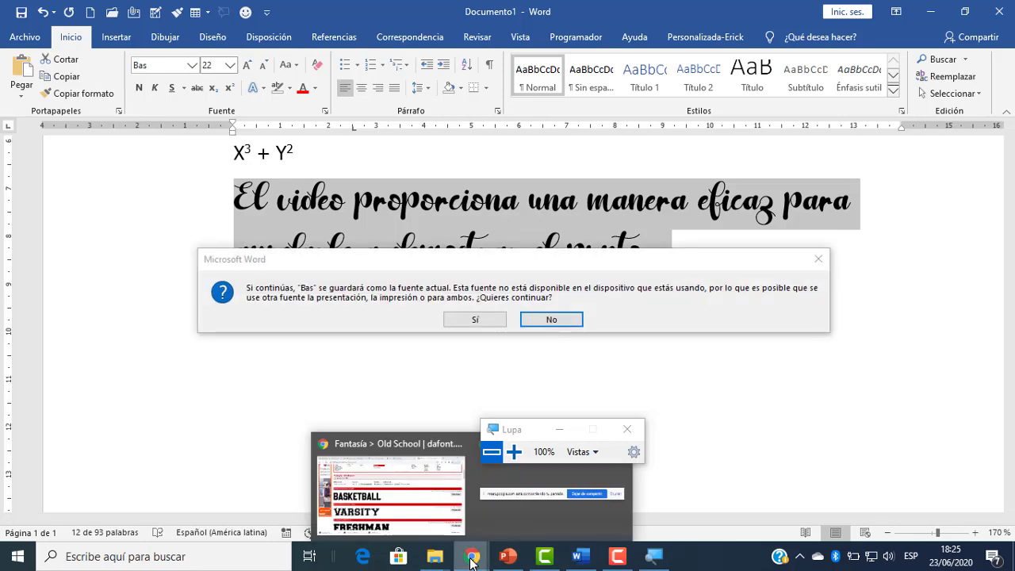
pyautogui.click(553, 319)
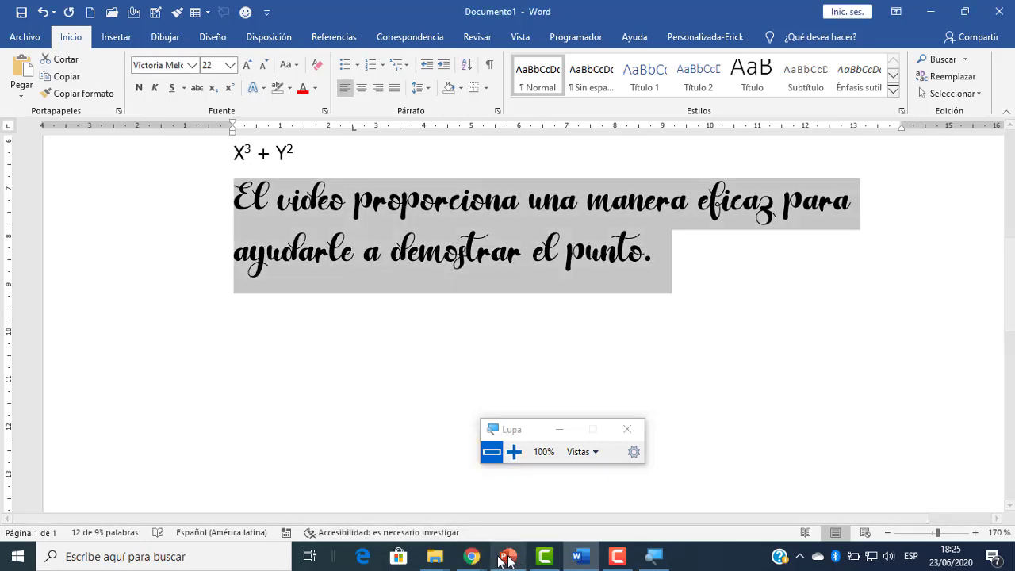
# Check the font file's name in File Explorer and apply the Basketball font to the selected paragraph in Word.
pyautogui.click(434, 556)
pyautogui.click(384, 490)
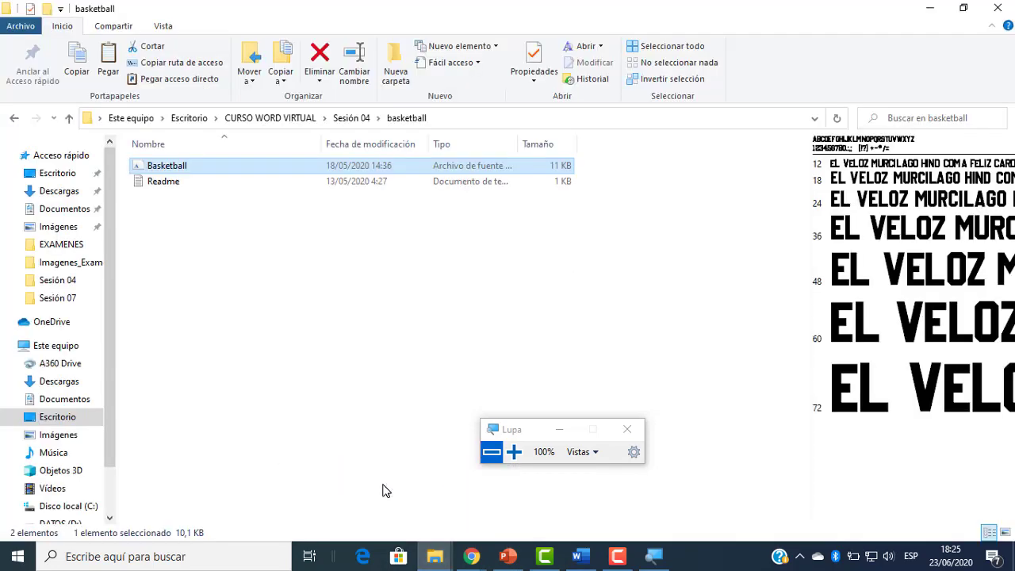
pyautogui.click(581, 555)
pyautogui.click(164, 67)
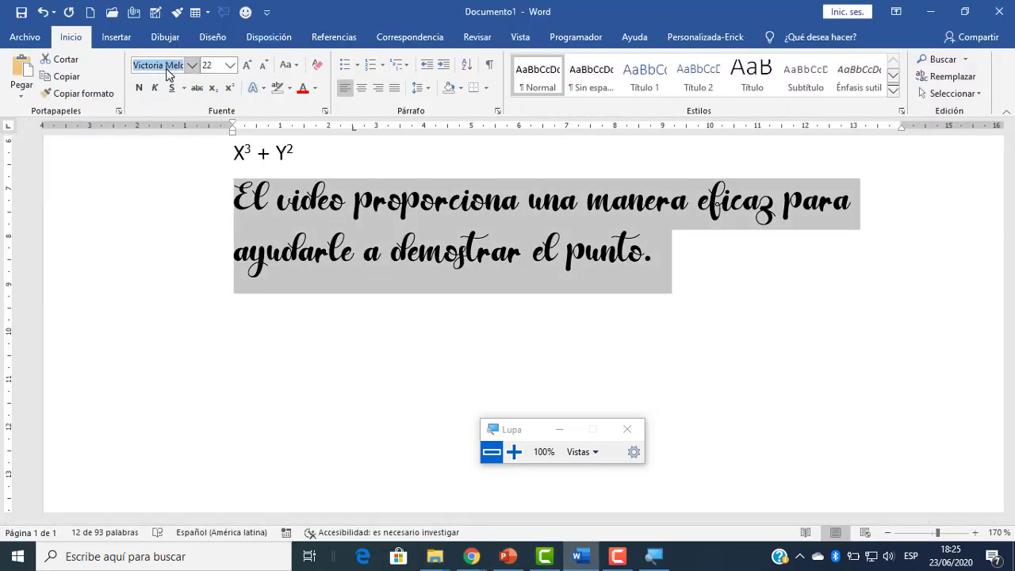
pyautogui.write('Basketball')
pyautogui.press('Return')
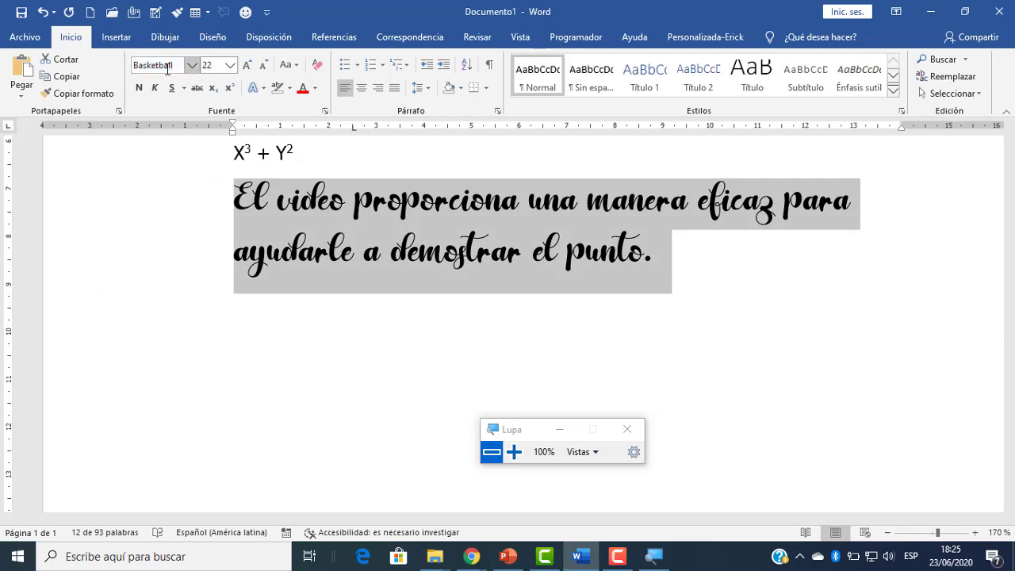
pyautogui.click(598, 318)
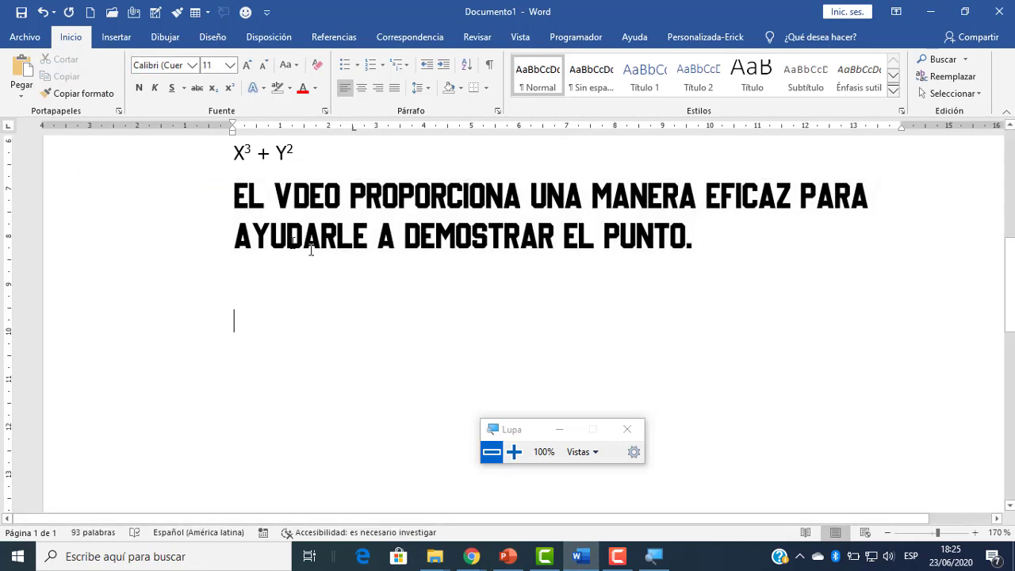
# Set the font size of the Basketball paragraph to 28.
pyautogui.moveTo(182, 198); pyautogui.dragTo(200, 242)
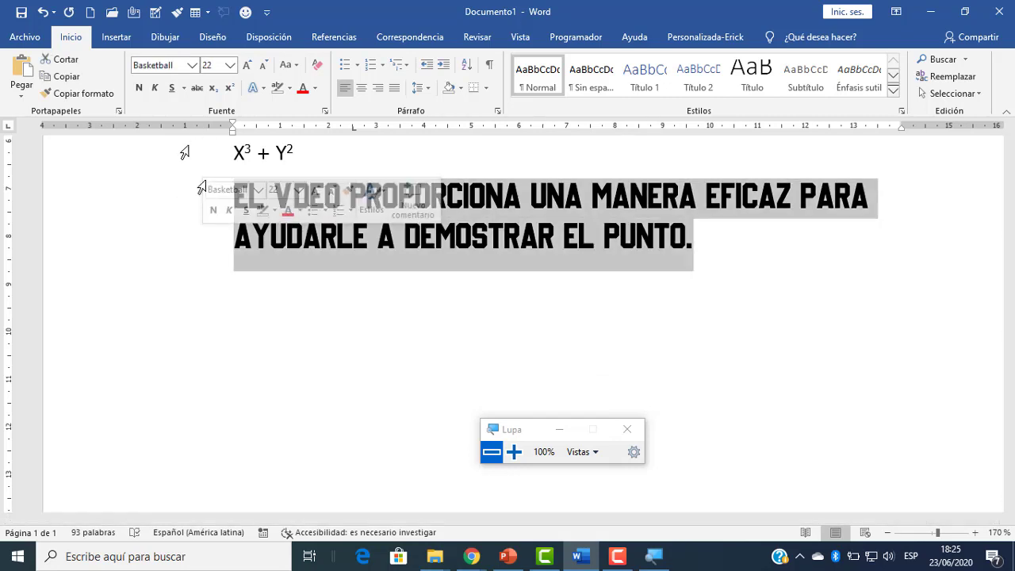
pyautogui.click(229, 65)
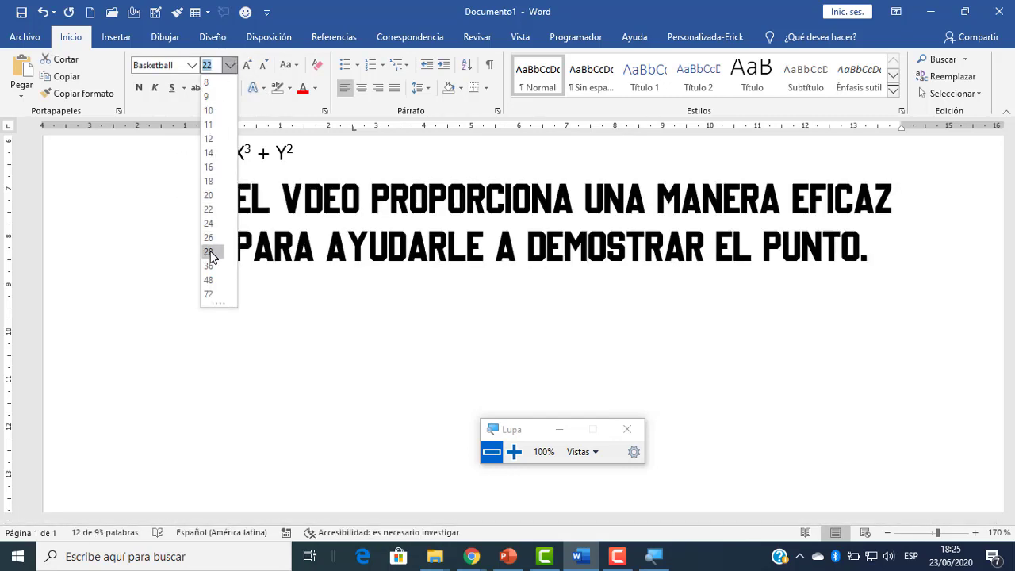
pyautogui.click(209, 252)
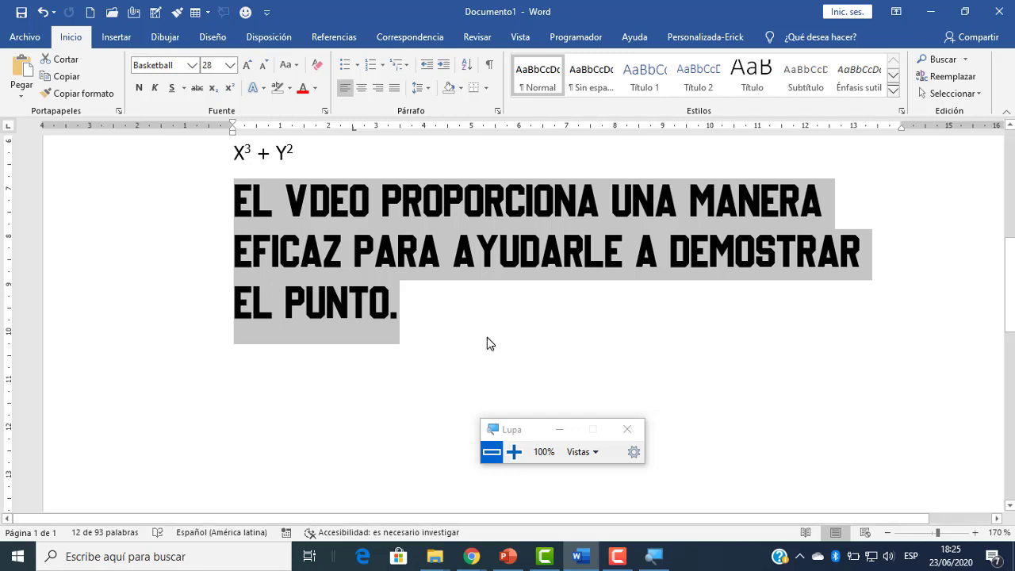
pyautogui.click(454, 345)
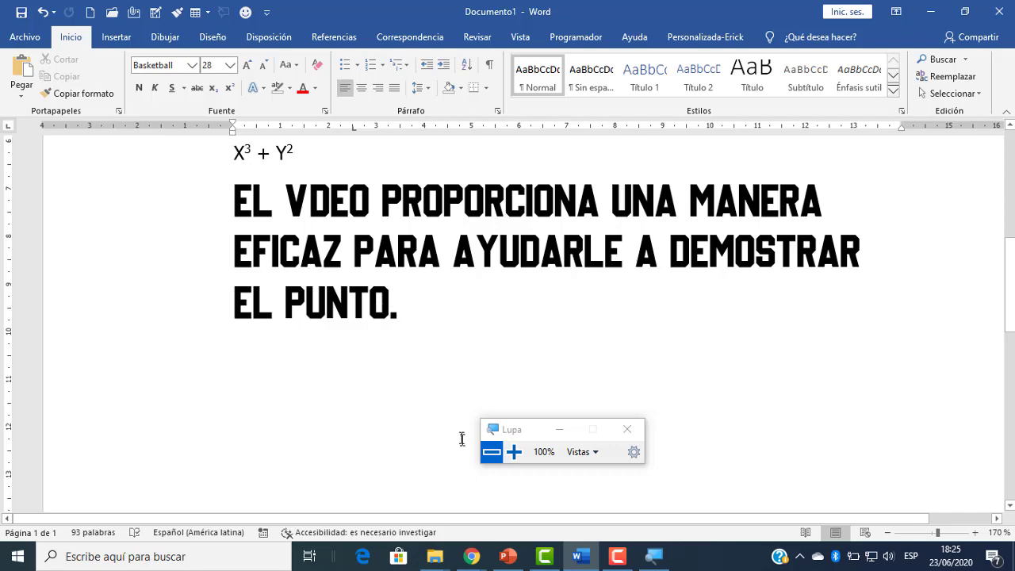
# Switch to the Google Meet call in Chrome, read the chat questions and admit the participant waiting to join.
pyautogui.moveTo(472, 556)
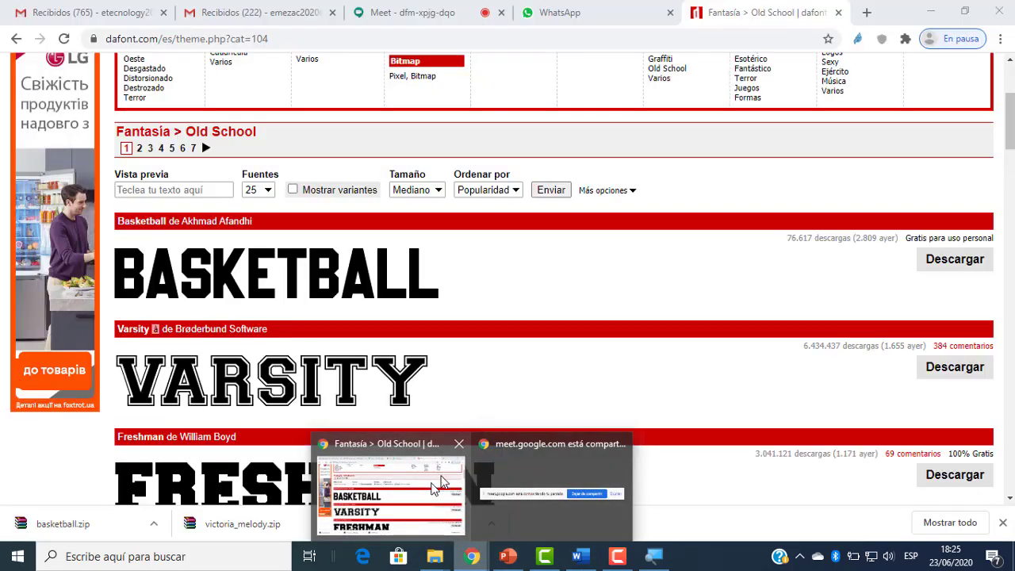
pyautogui.click(438, 484)
pyautogui.click(437, 10)
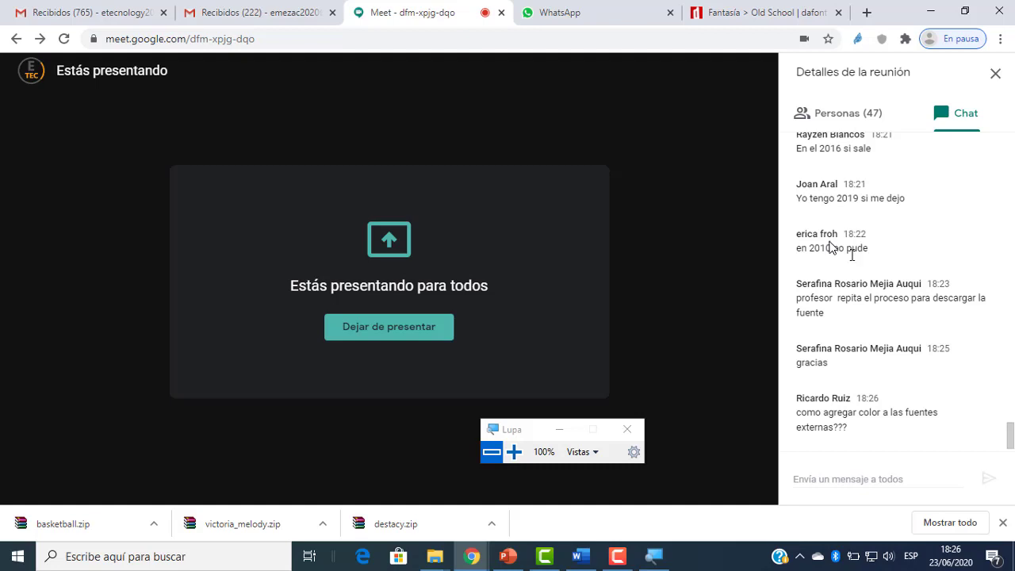
pyautogui.moveTo(757, 306)
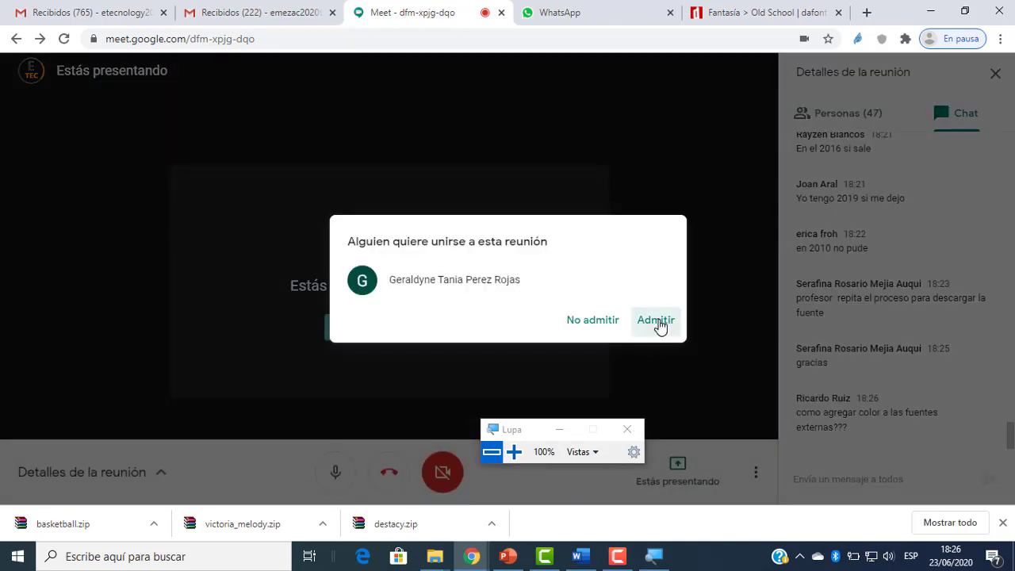
pyautogui.click(657, 322)
# Return to Word and change the font colour of the whole Basketball paragraph to green.
pyautogui.click(580, 555)
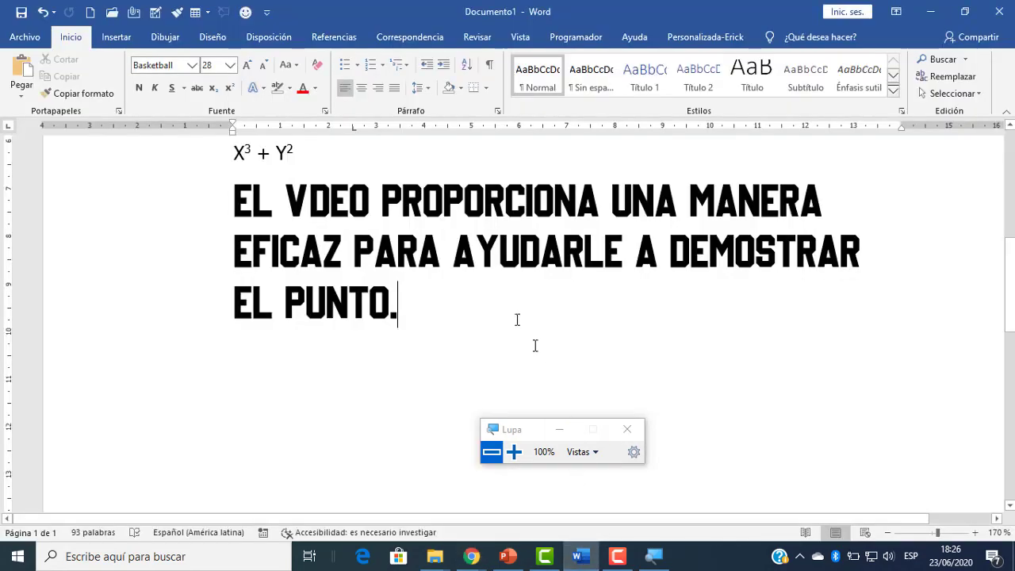
pyautogui.moveTo(192, 206); pyautogui.dragTo(226, 290)
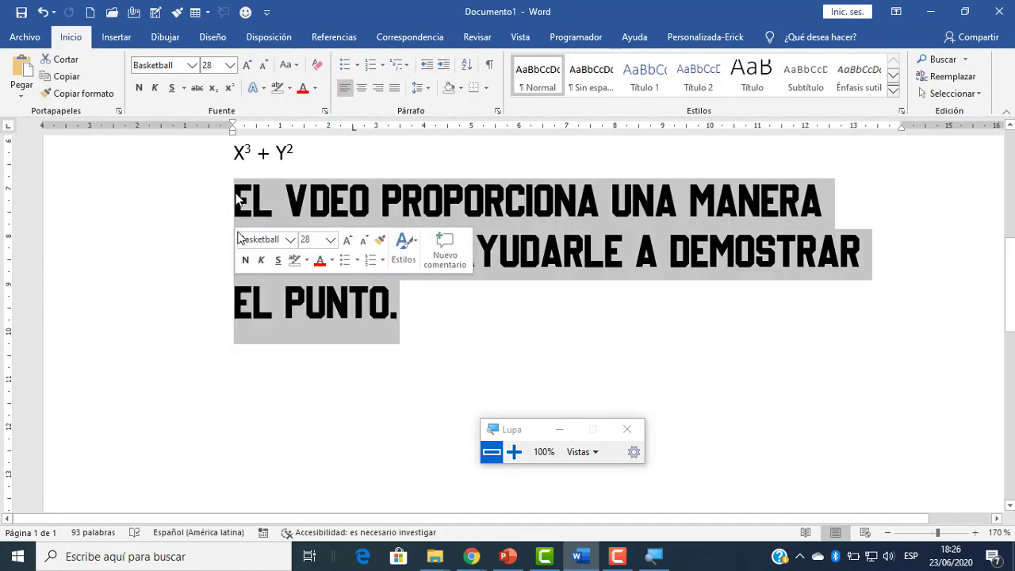
pyautogui.click(303, 88)
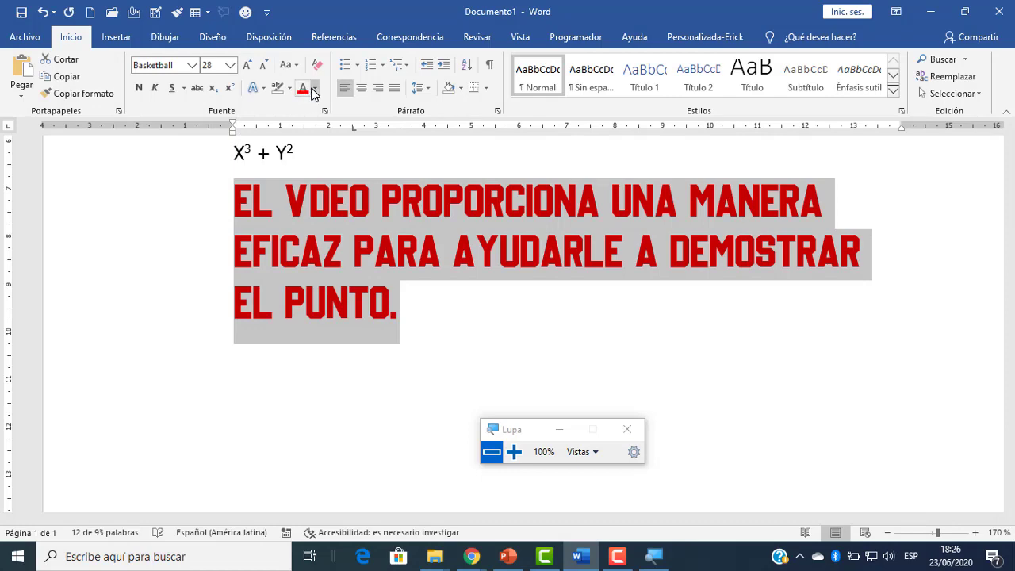
pyautogui.click(315, 88)
pyautogui.click(365, 222)
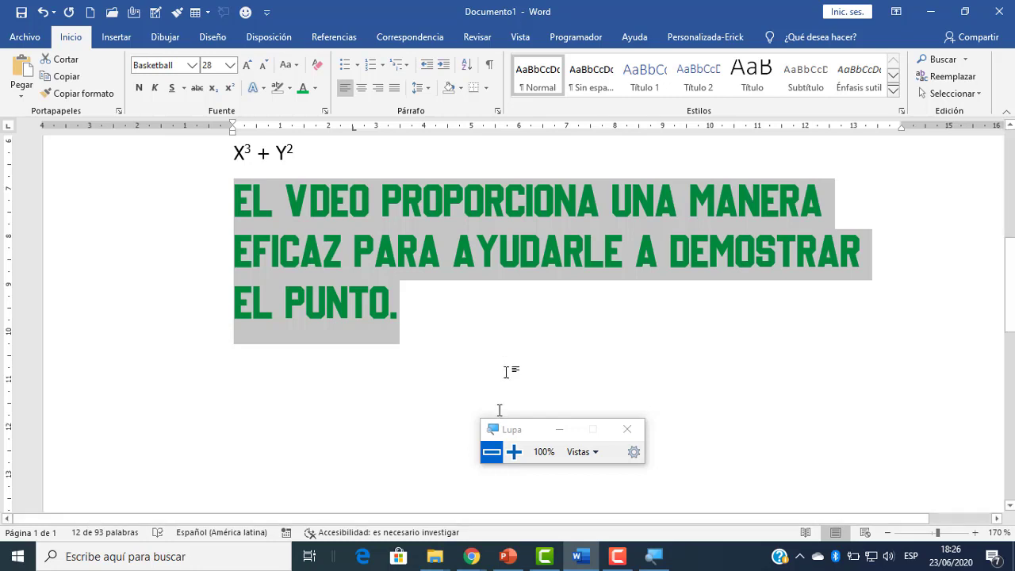
# Go back to the Google Meet call in Chrome, mute the participant whose microphone is active and reopen the chat.
pyautogui.click(470, 556)
pyautogui.click(448, 512)
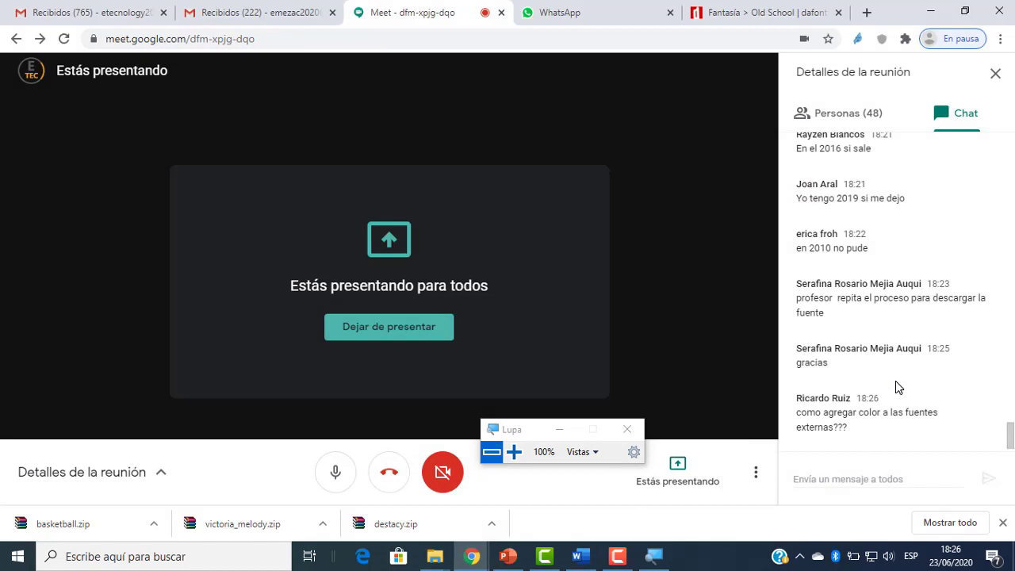
pyautogui.scroll(1, 896, 383)
pyautogui.scroll(-1, 872, 371)
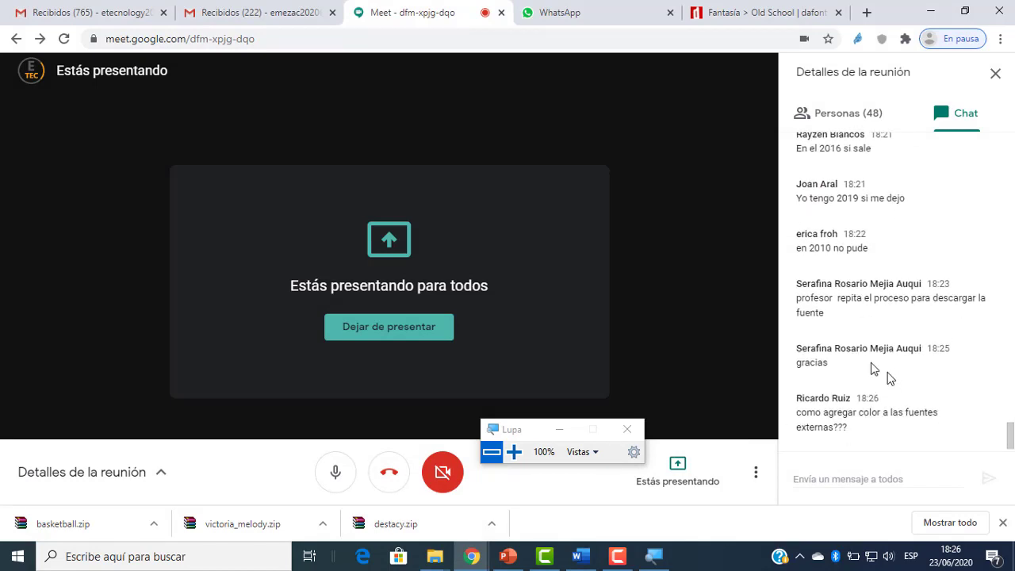
pyautogui.click(828, 114)
pyautogui.scroll(-1, 910, 323)
pyautogui.scroll(-3, 908, 325)
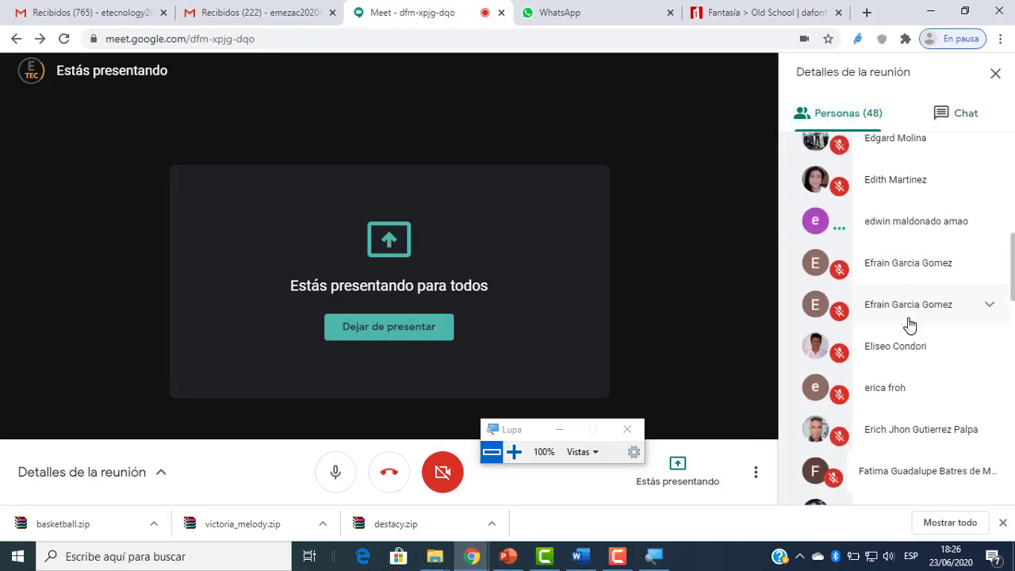
pyautogui.scroll(1, 904, 290)
pyautogui.click(891, 261)
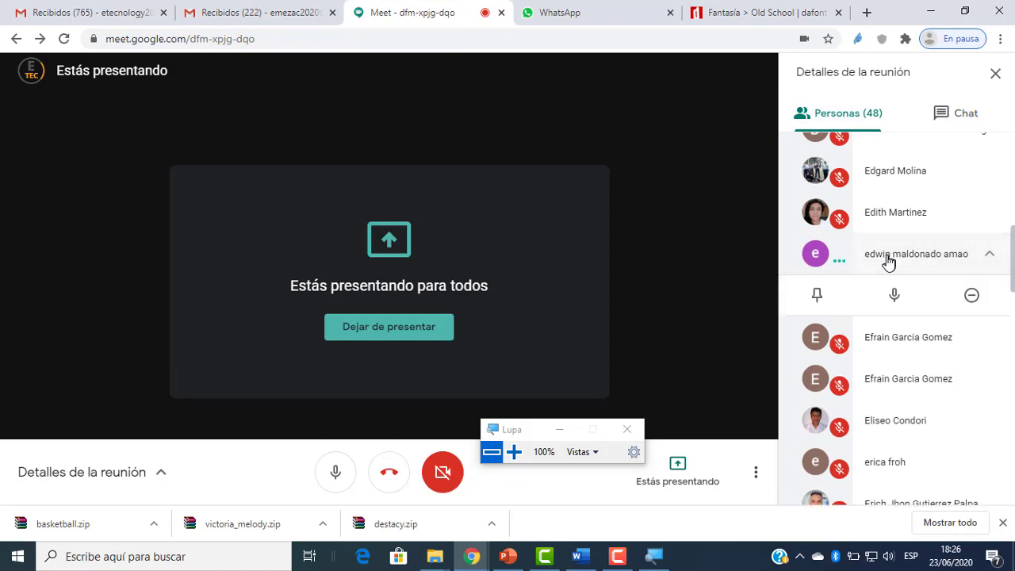
pyautogui.click(896, 296)
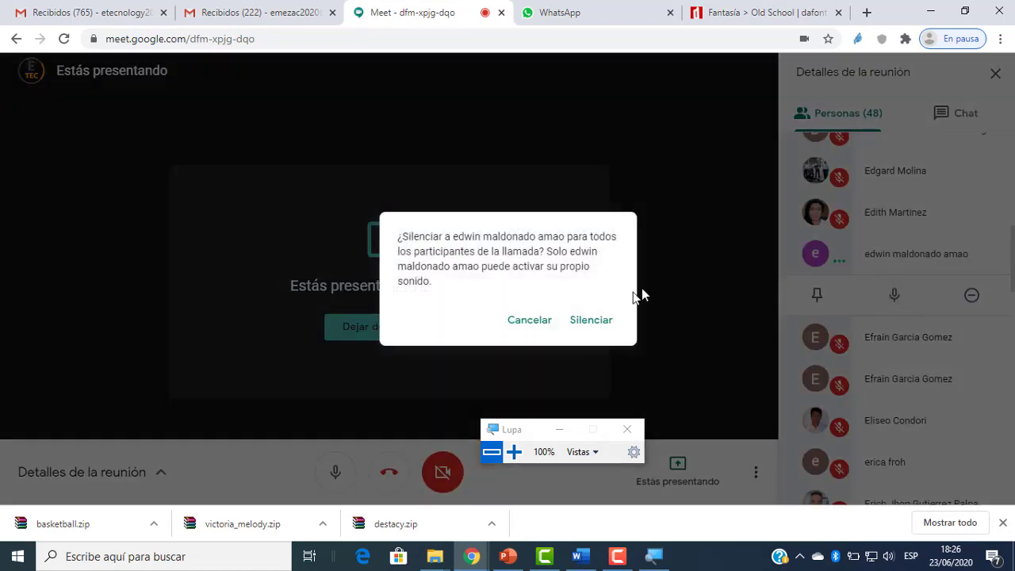
pyautogui.click(603, 321)
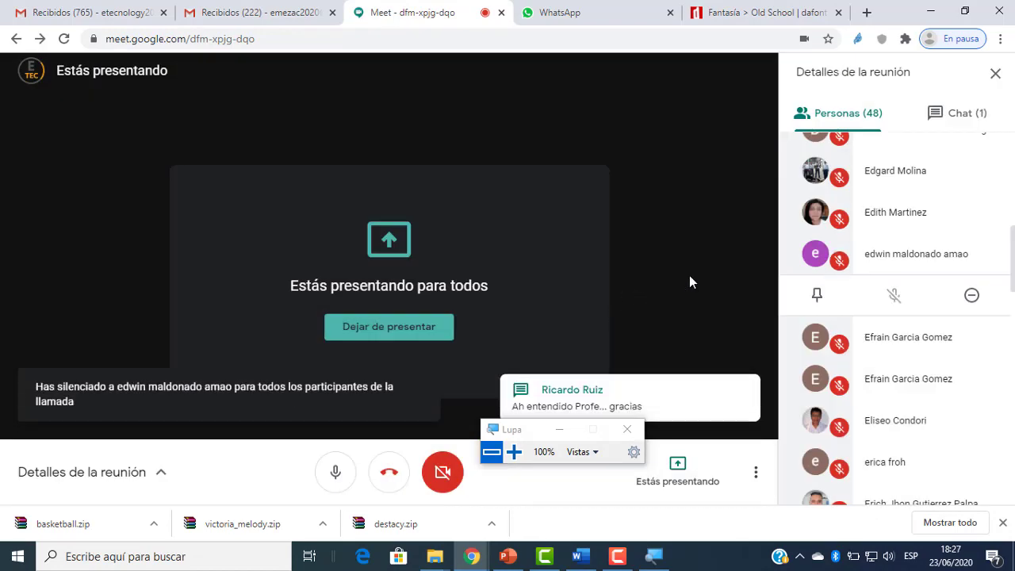
pyautogui.click(954, 116)
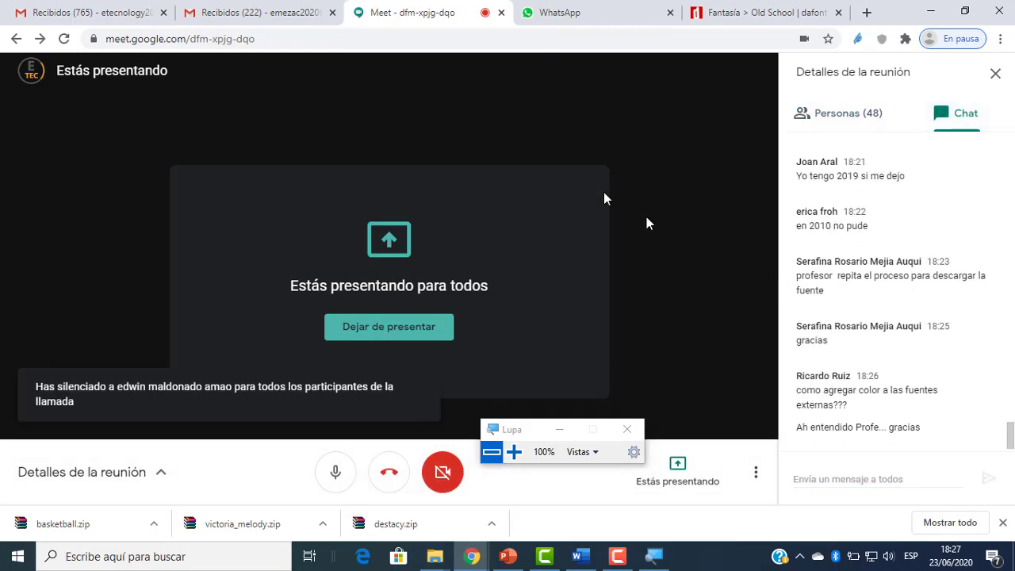
# Check the Google Meet chat for new student replies, alternating between the call in Chrome and the Word document.
pyautogui.click(578, 557)
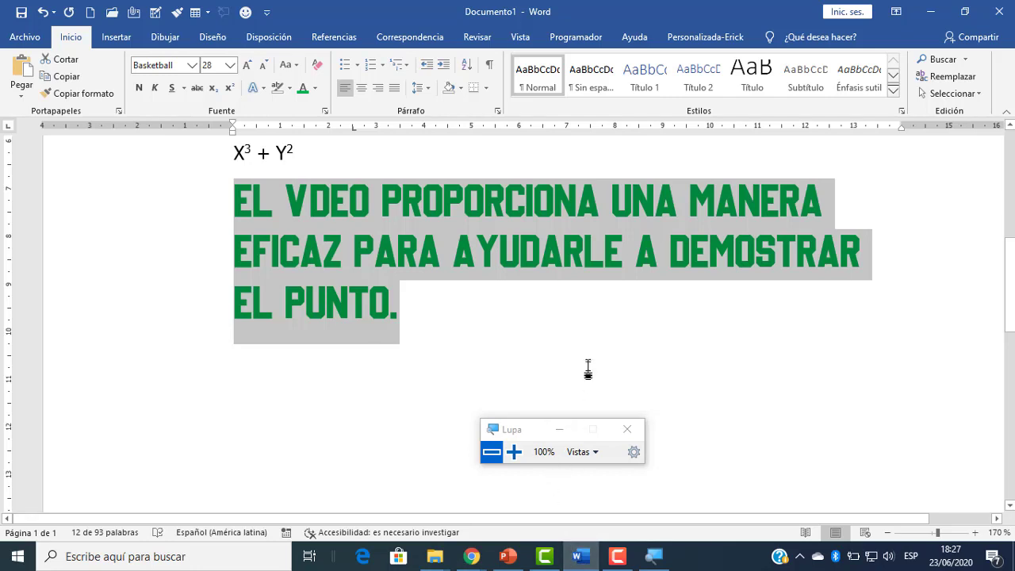
pyautogui.scroll(3, 588, 361)
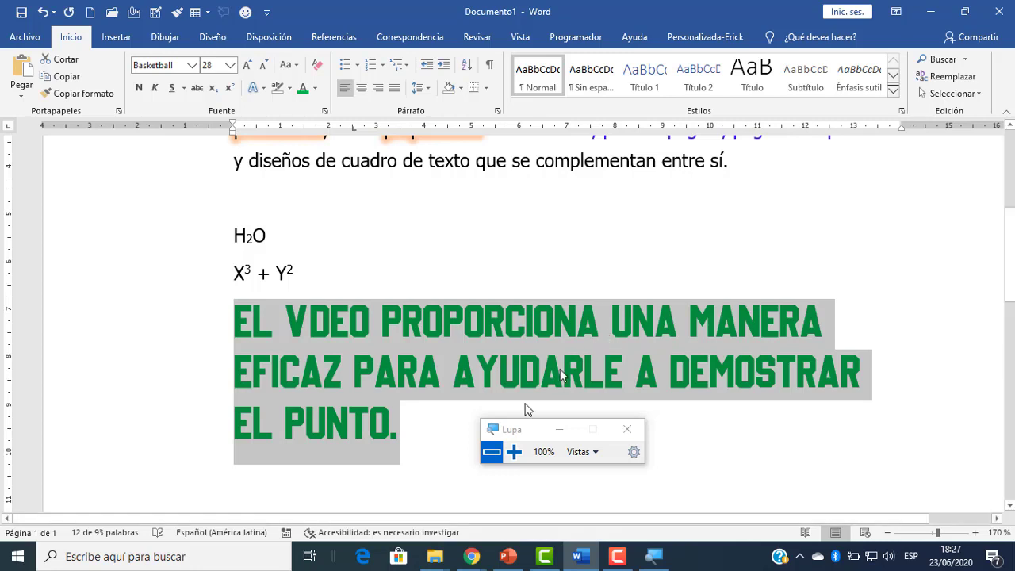
pyautogui.moveTo(486, 559)
pyautogui.moveTo(432, 490)
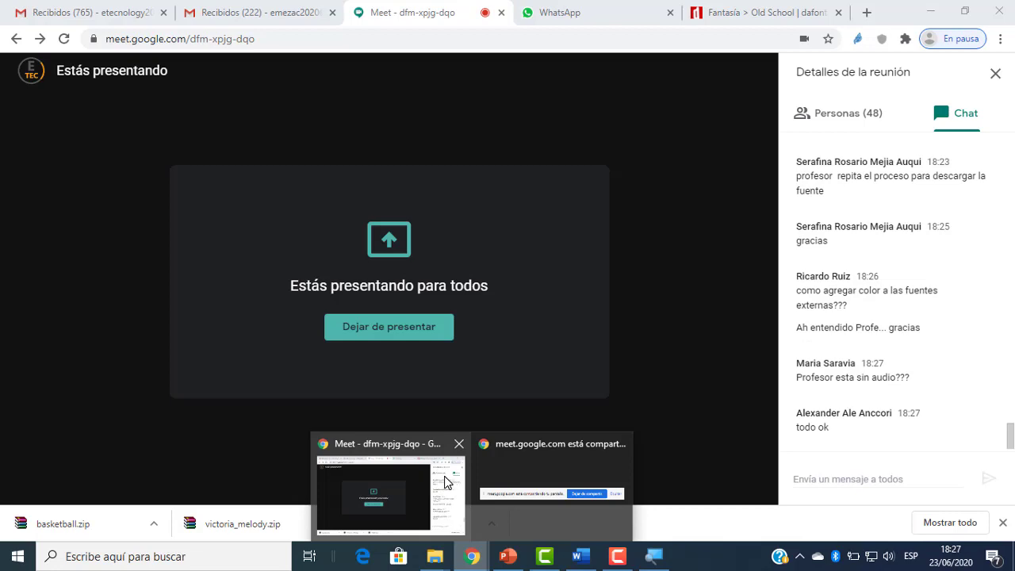
pyautogui.press('super+plus')
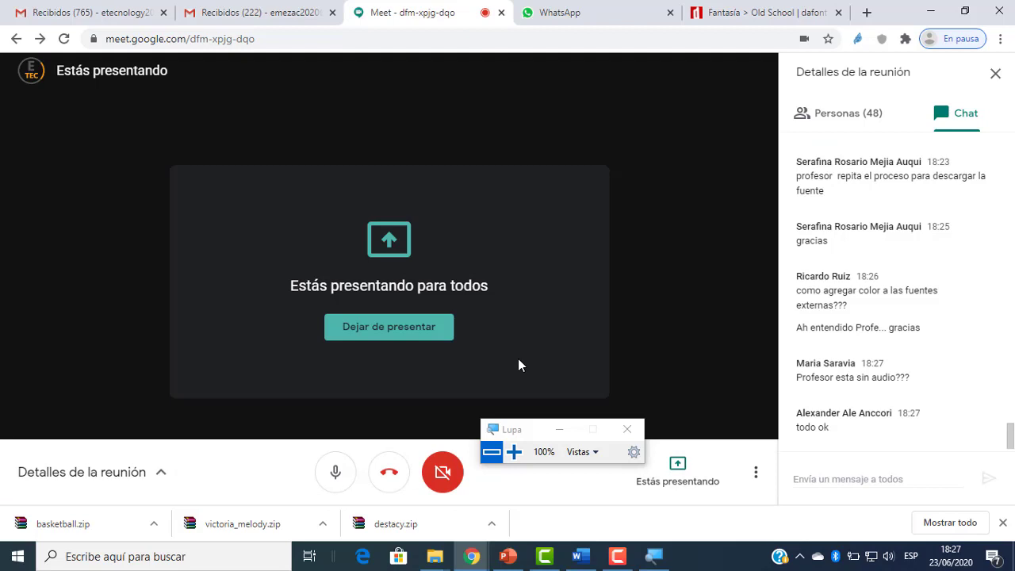
pyautogui.click(581, 556)
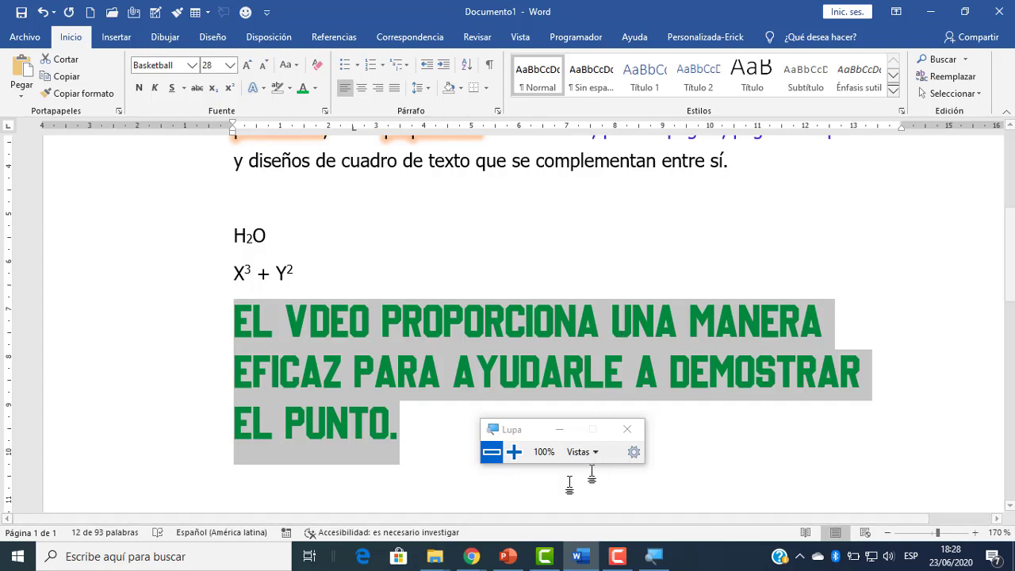
pyautogui.click(464, 523)
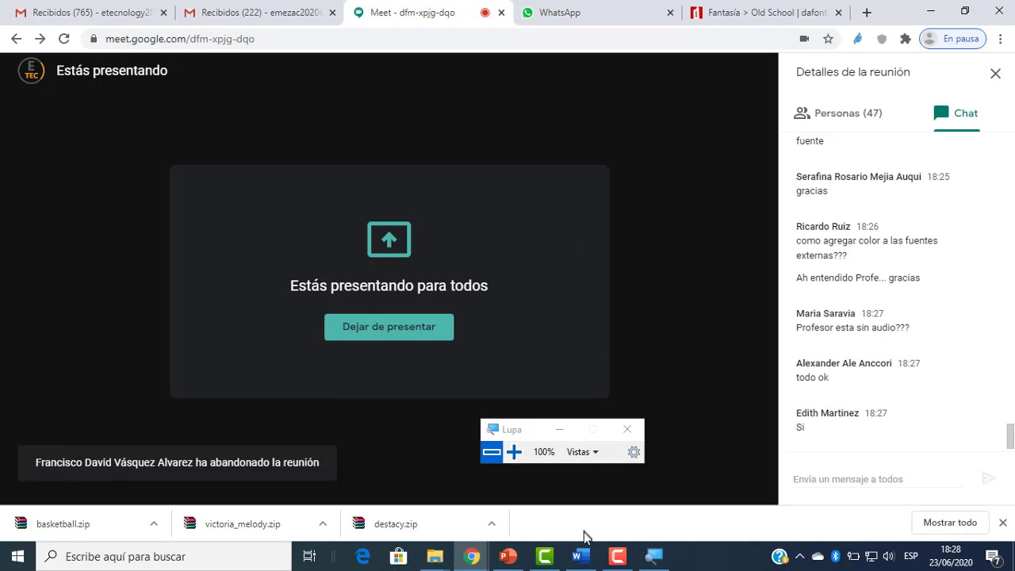
# Switch to the PowerPoint presentation and review slide 4, Definir un Idioma, returning to slide 3, Formato de caracteres.
pyautogui.click(581, 555)
pyautogui.click(509, 549)
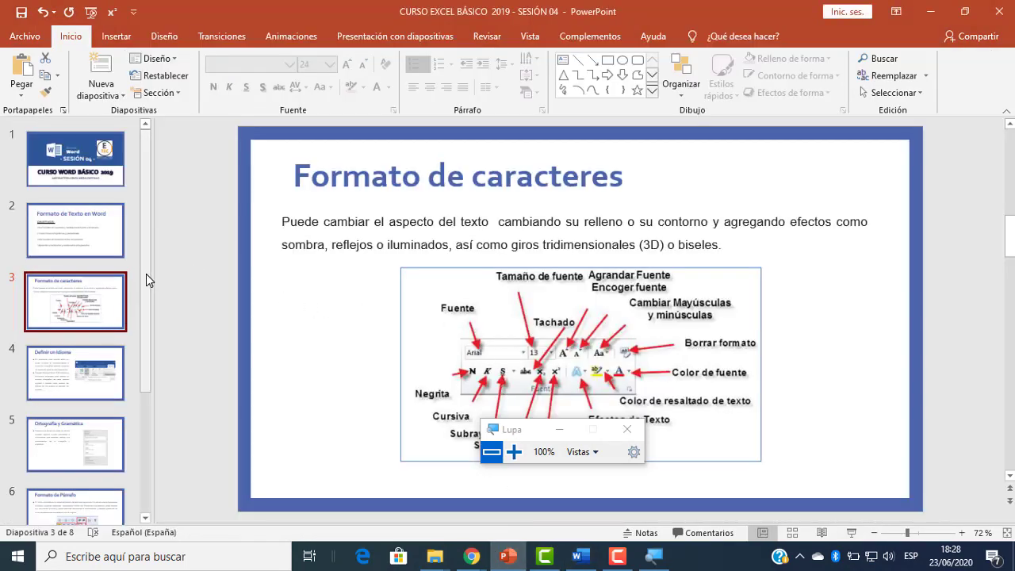
pyautogui.moveTo(146, 273); pyautogui.dragTo(139, 361)
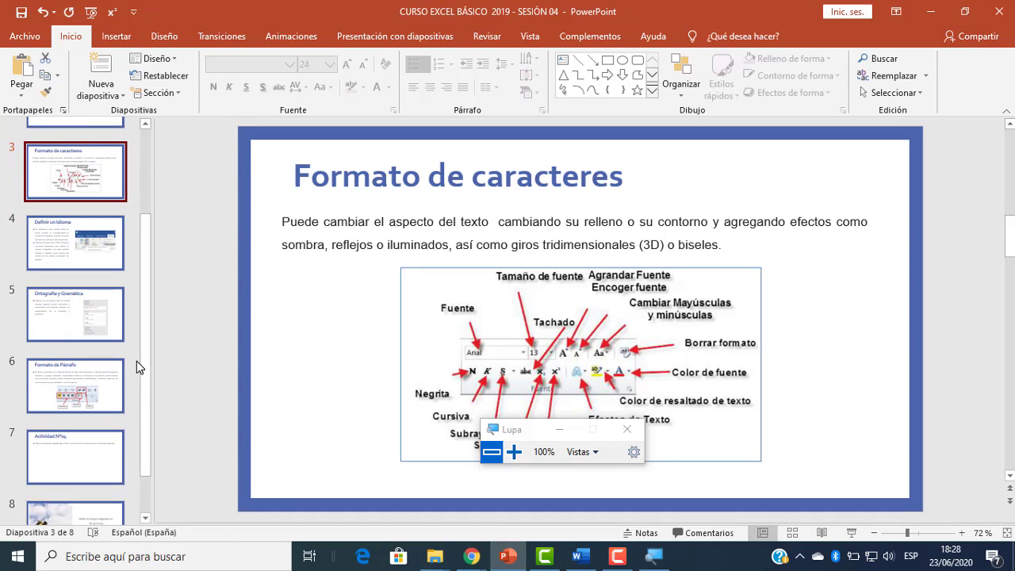
pyautogui.click(79, 247)
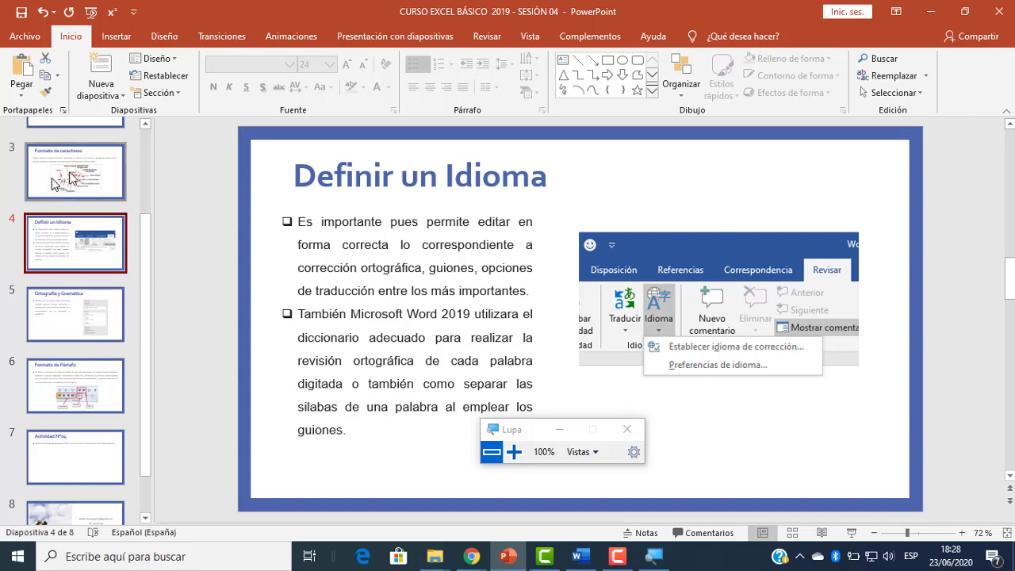
pyautogui.click(75, 192)
pyautogui.click(76, 240)
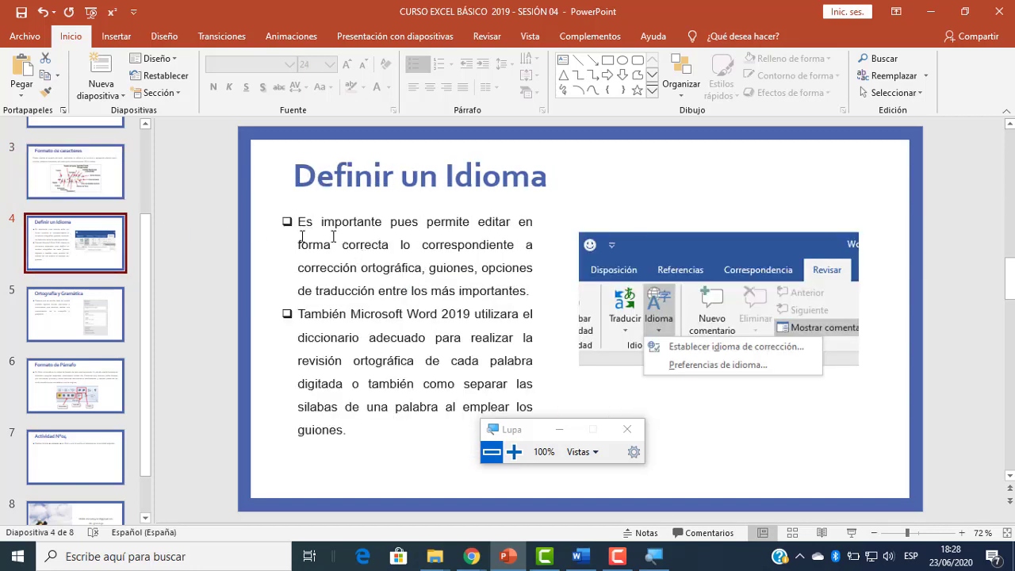
pyautogui.click(111, 173)
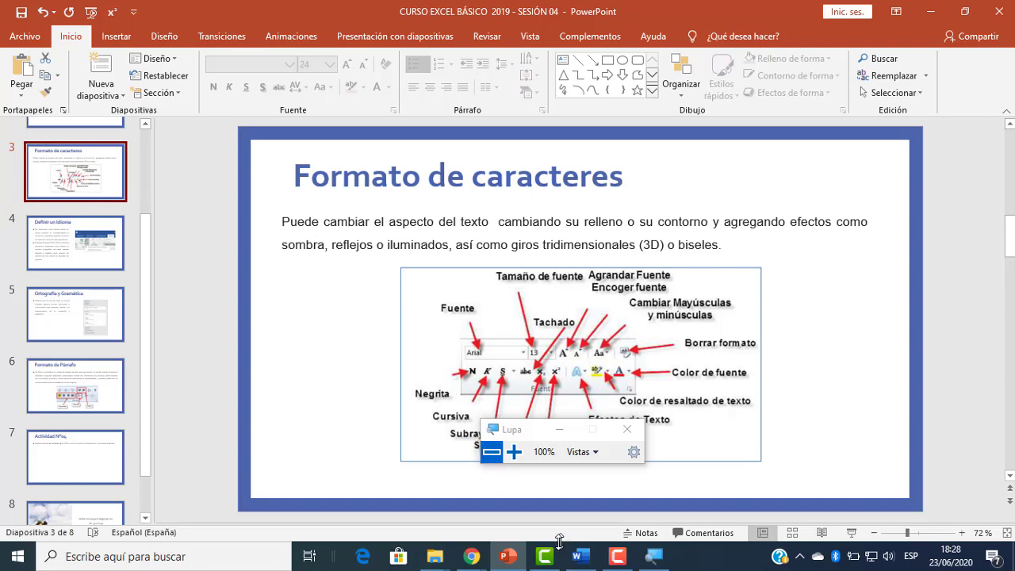
# Return to Word and delete the green Basketball paragraph below the X³ + Y² formula.
pyautogui.click(581, 556)
pyautogui.moveTo(234, 306); pyautogui.dragTo(562, 421)
pyautogui.scroll(-1, 516, 349)
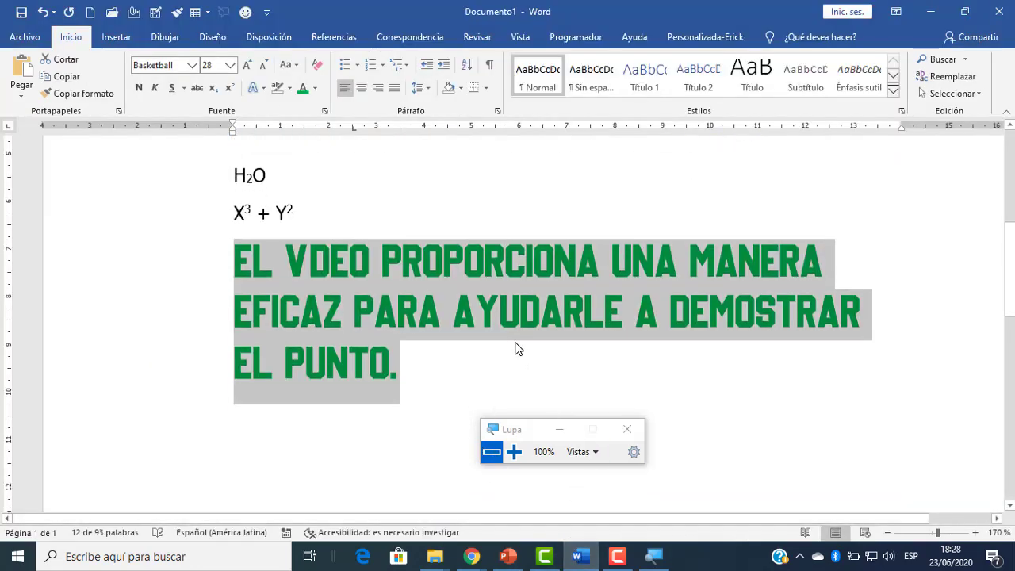
pyautogui.press('Delete')
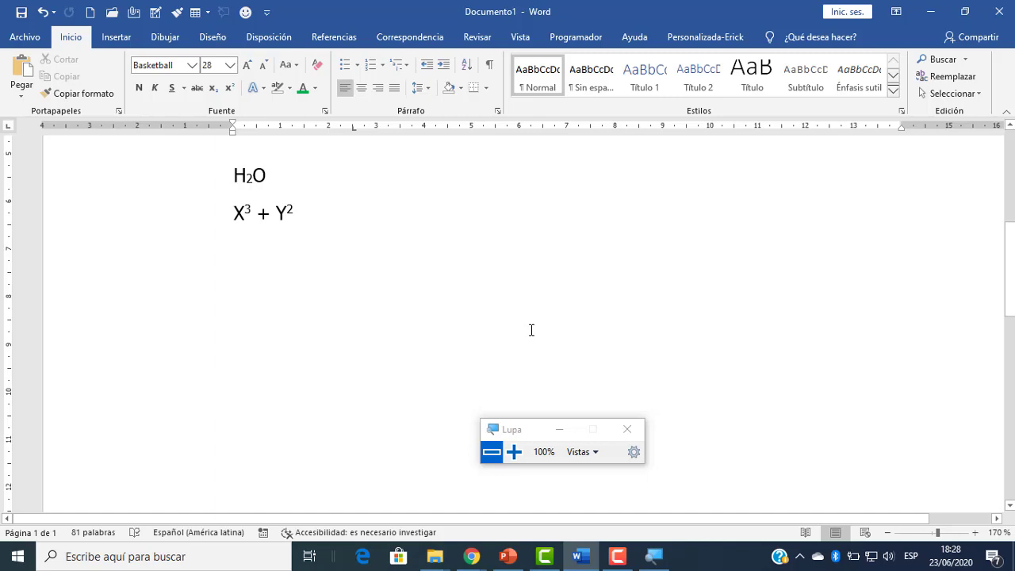
pyautogui.write('EJM')
pyautogui.press('BackSpace')
pyautogui.press('BackSpace')
pyautogui.press('BackSpace')
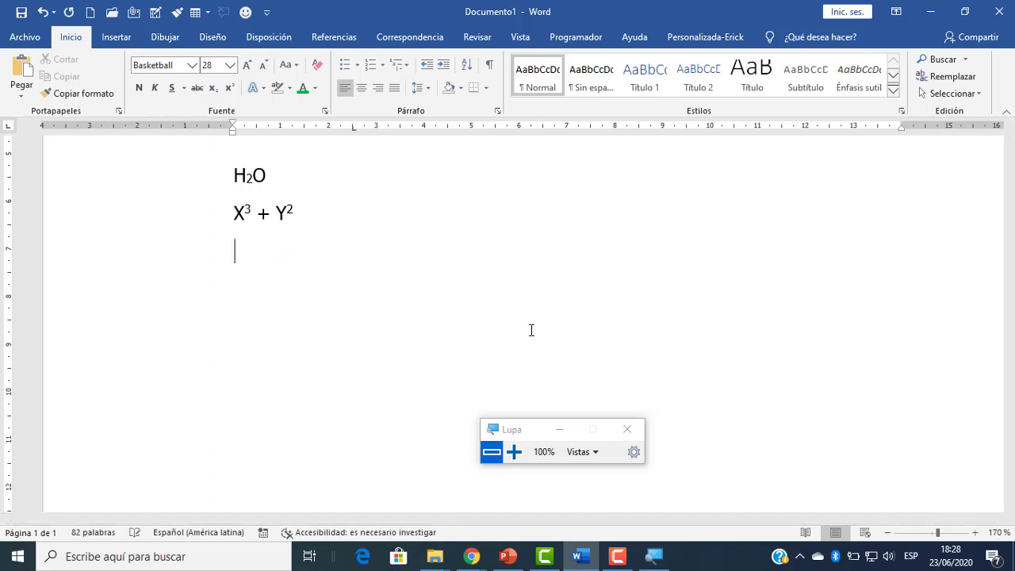
# Write EJEMPLO on a new line below the X³ + Y² formula and demonstrate selecting the whole line.
pyautogui.doubleClick(300, 332)
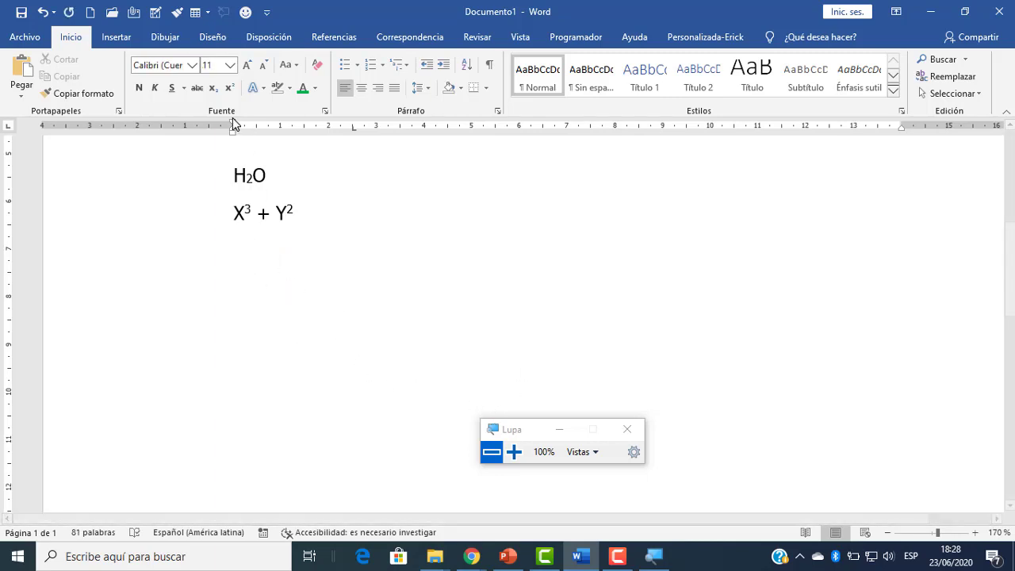
pyautogui.write('EJEMPLO')
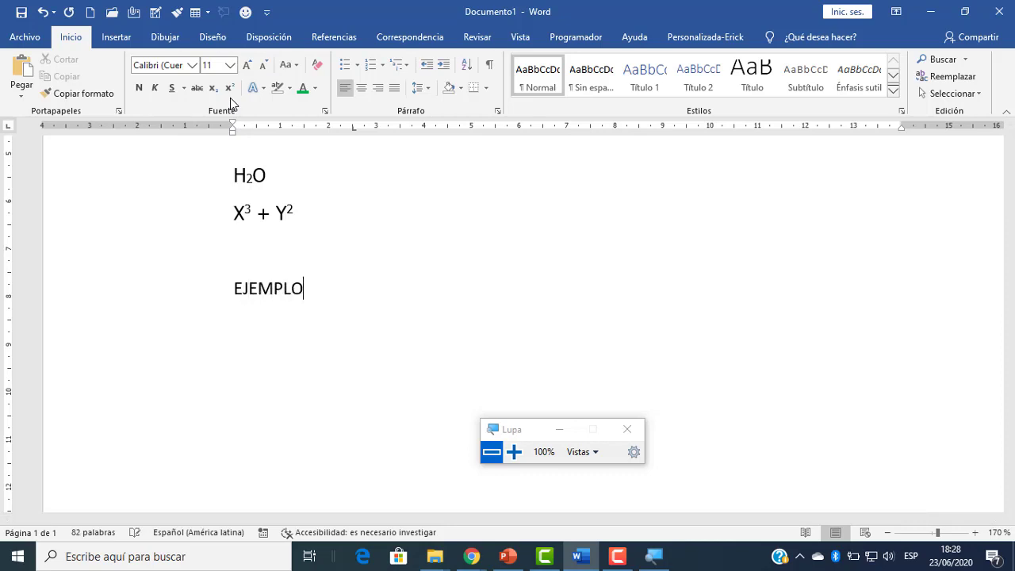
pyautogui.click(146, 288)
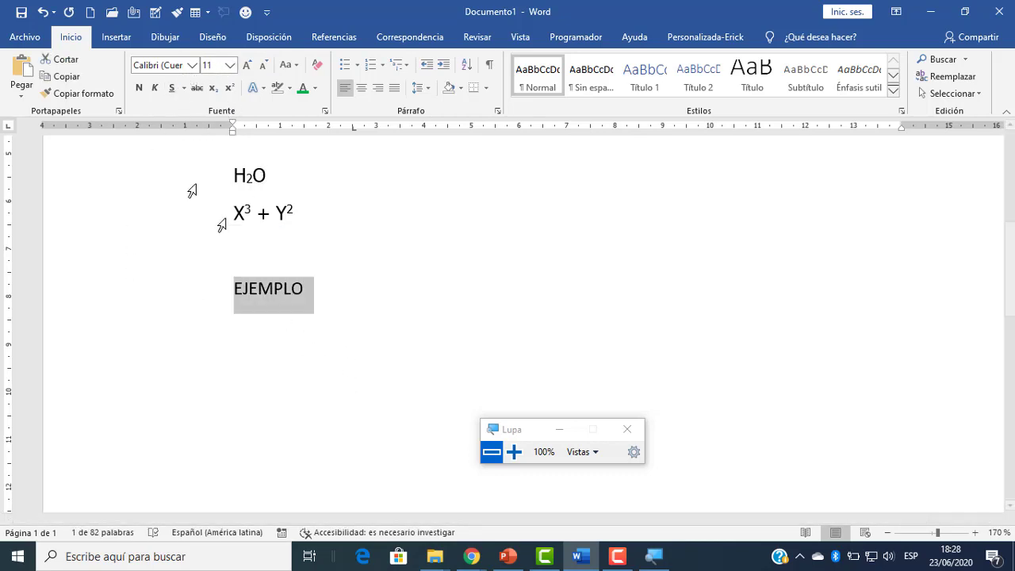
pyautogui.click(314, 314)
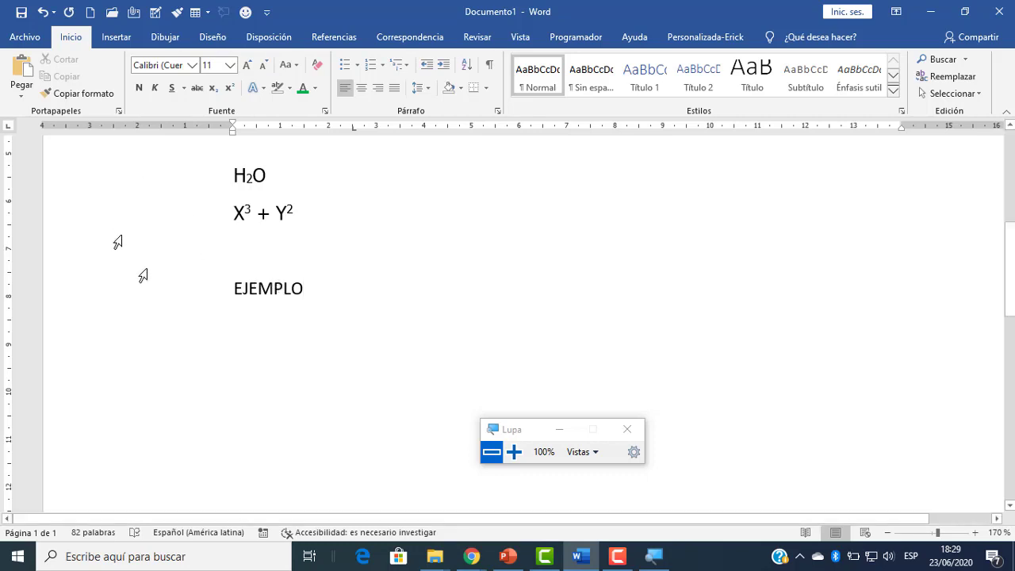
# Select the EJEMPLO line and open the Font dialog (Fuente) on its basic font settings.
pyautogui.click(153, 290)
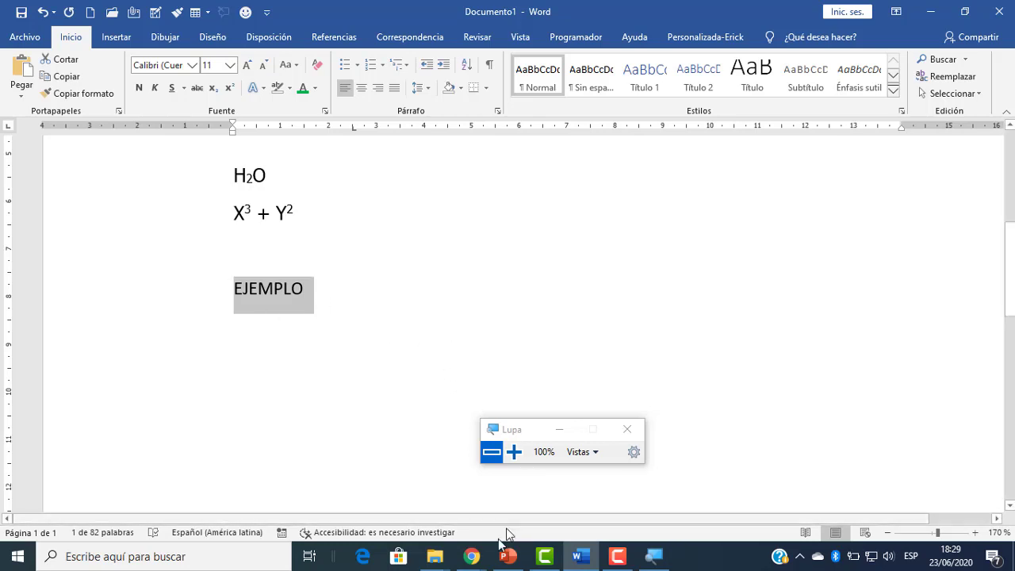
pyautogui.click(421, 367)
pyautogui.click(514, 452)
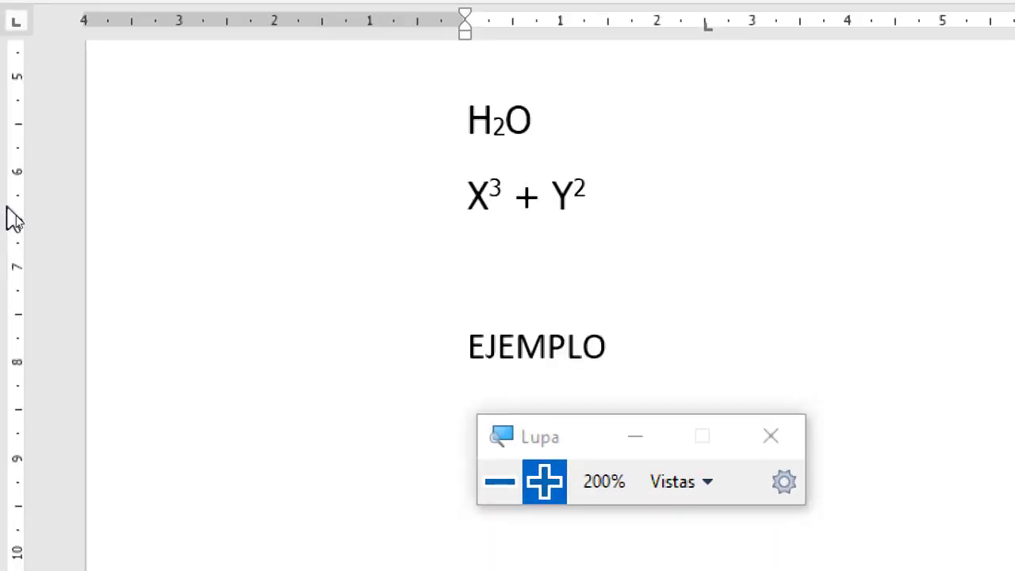
pyautogui.click(208, 290)
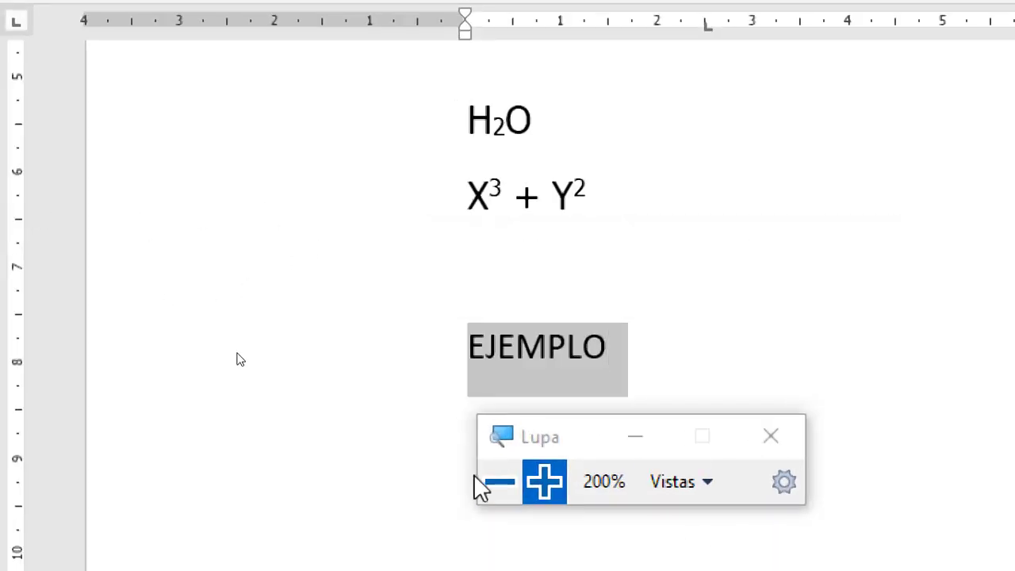
pyautogui.click(498, 482)
pyautogui.click(273, 356)
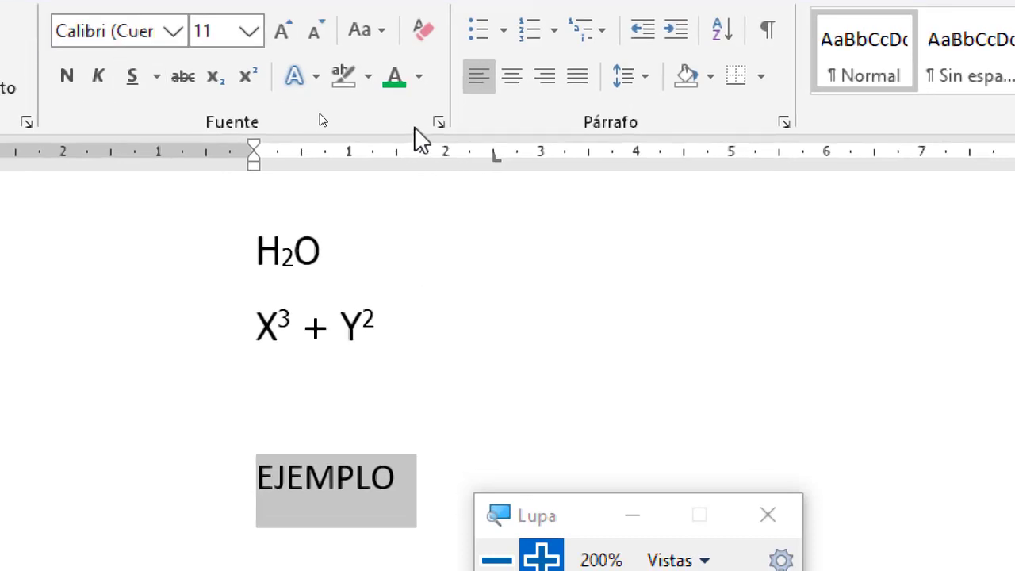
pyautogui.click(432, 126)
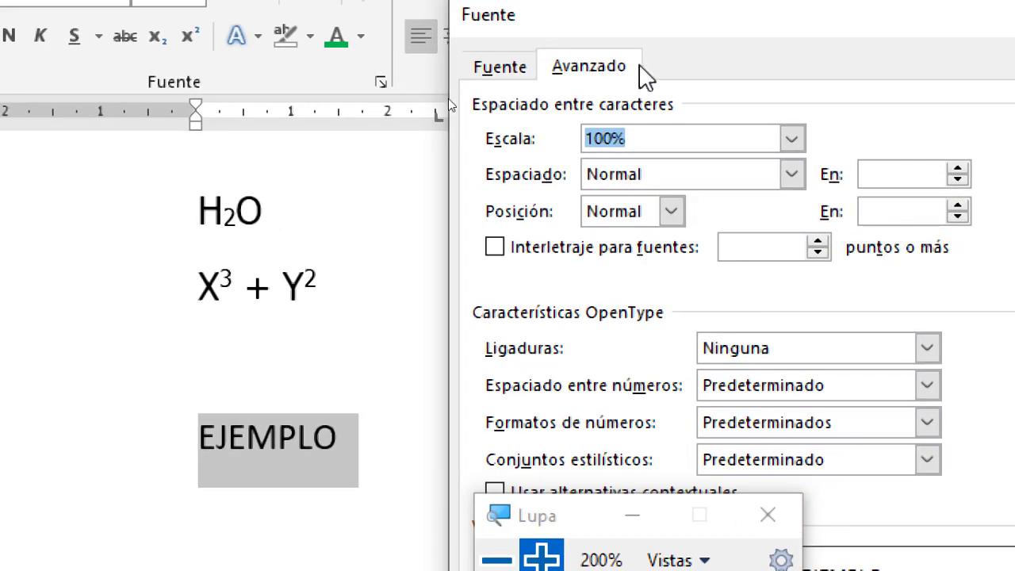
pyautogui.click(583, 111)
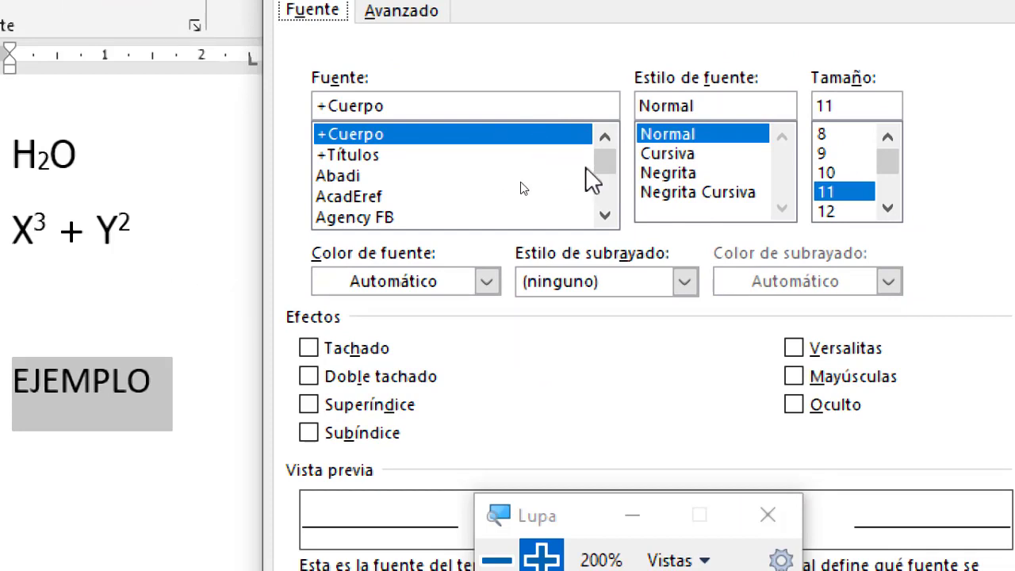
# Choose the Arial Black font at size 28 for EJEMPLO in the Font dialog.
pyautogui.moveTo(603, 163)
pyautogui.mouseDown()
pyautogui.moveTo(602, 176)
pyautogui.moveTo(604, 152)
pyautogui.mouseUp()
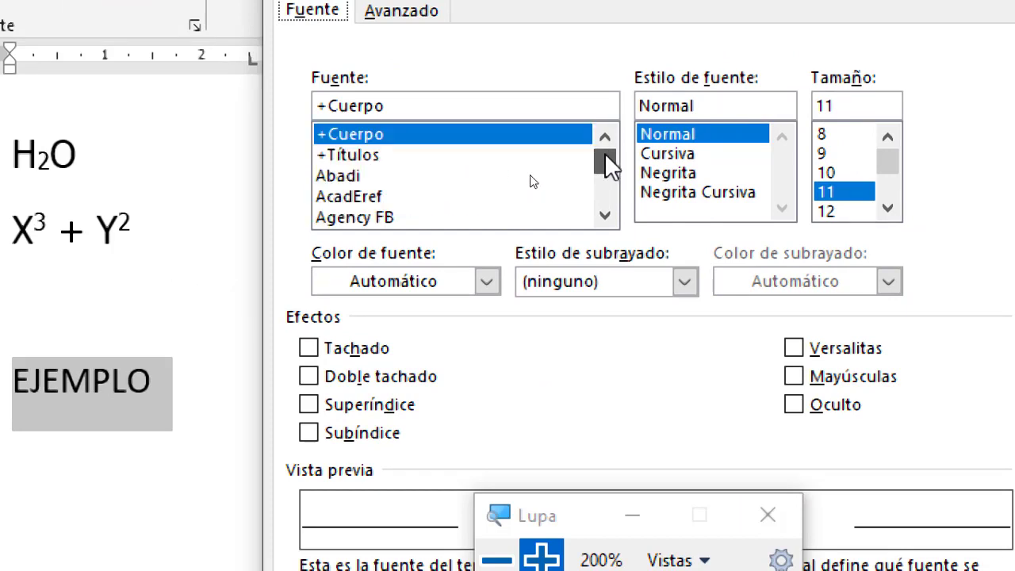
pyautogui.click(605, 215)
pyautogui.click(604, 215)
pyautogui.click(604, 215)
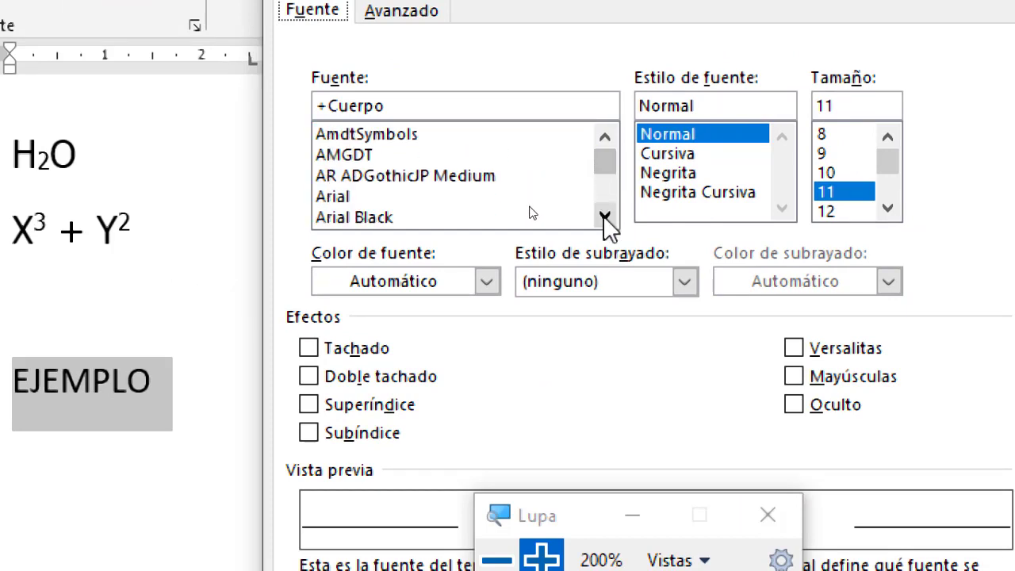
pyautogui.click(604, 215)
pyautogui.click(383, 196)
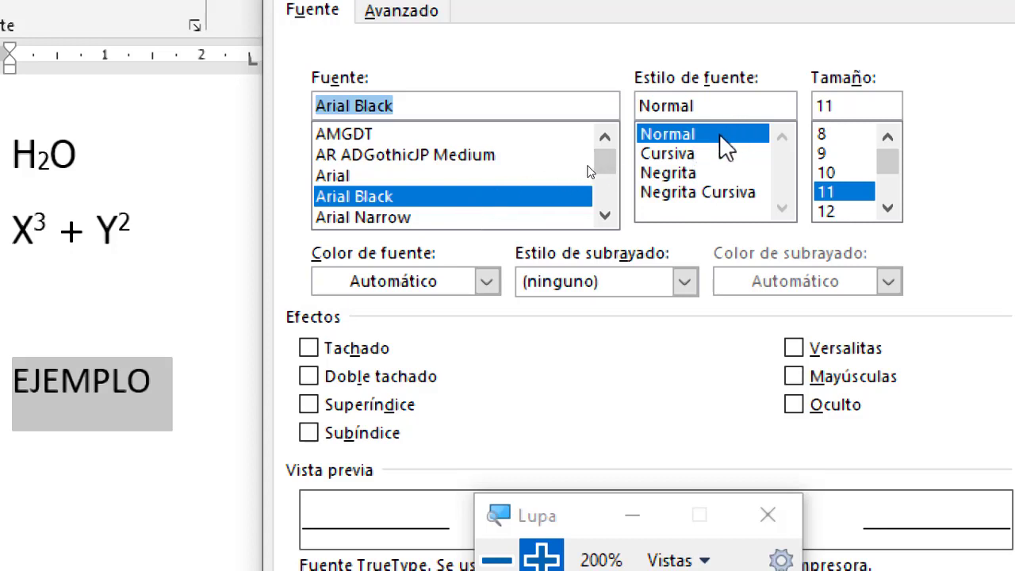
pyautogui.click(885, 180)
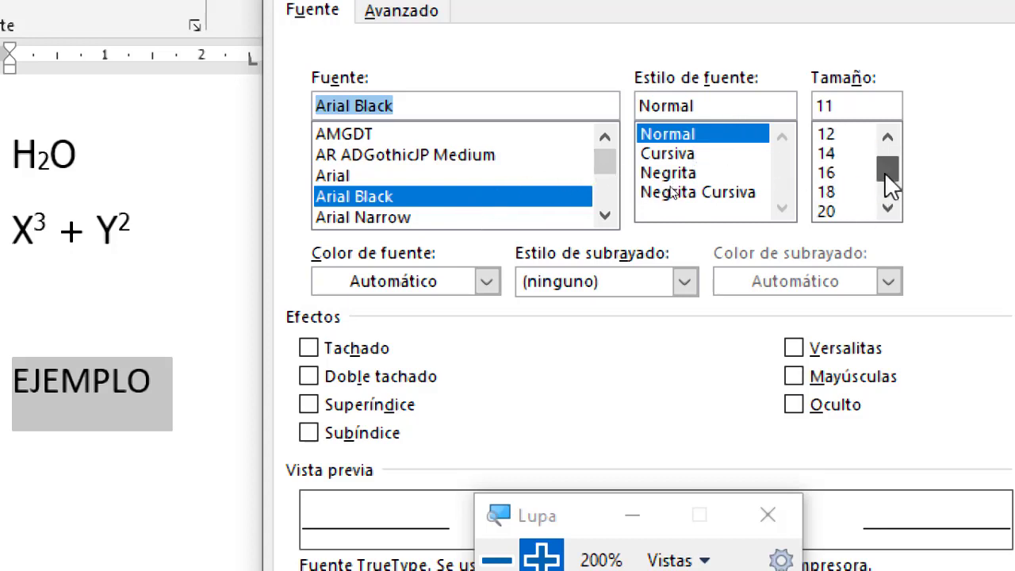
pyautogui.moveTo(885, 176); pyautogui.dragTo(880, 186)
pyautogui.click(850, 193)
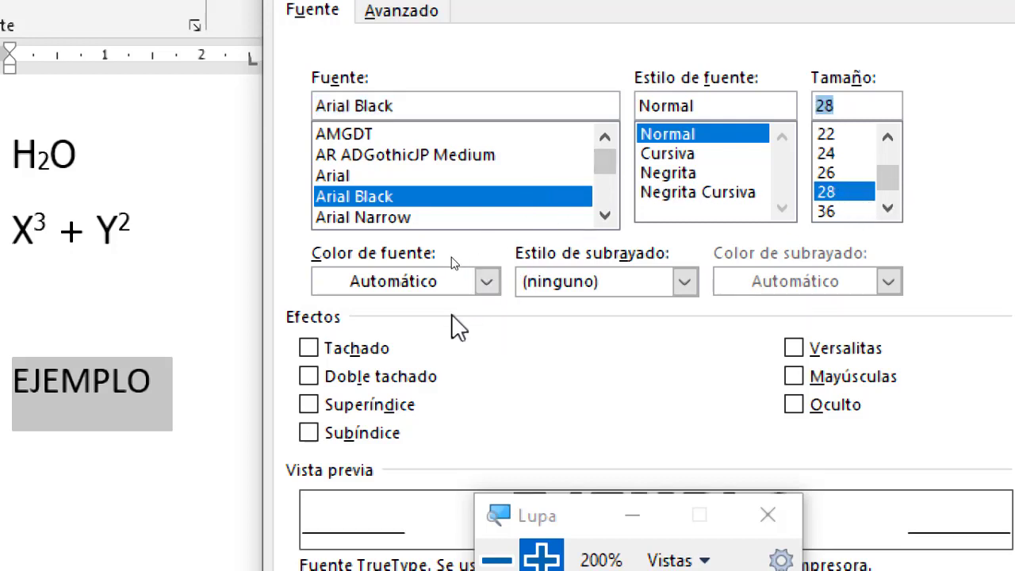
# Set the font colour of EJEMPLO to the white theme colour in the Font dialog.
pyautogui.click(485, 281)
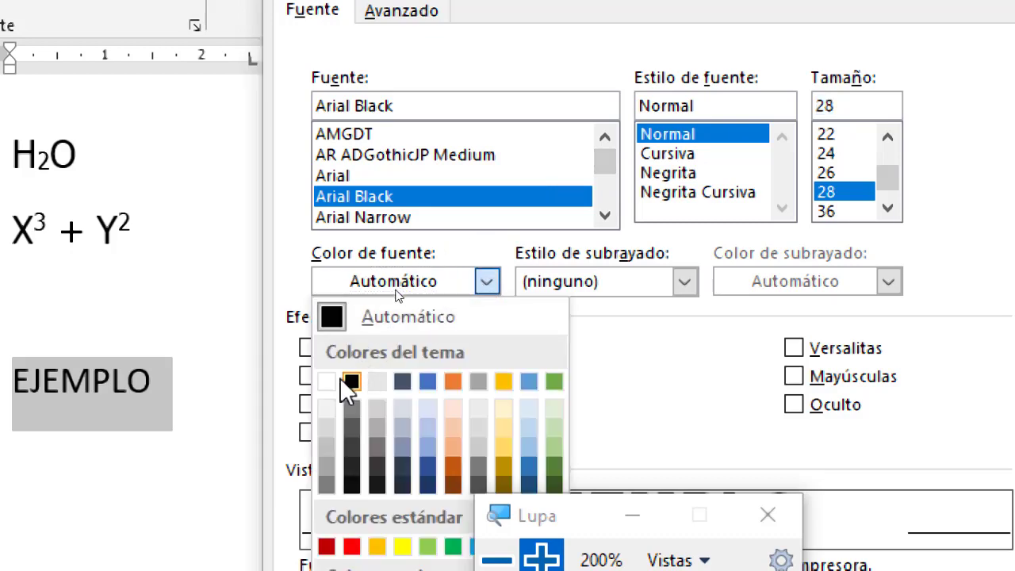
pyautogui.click(328, 382)
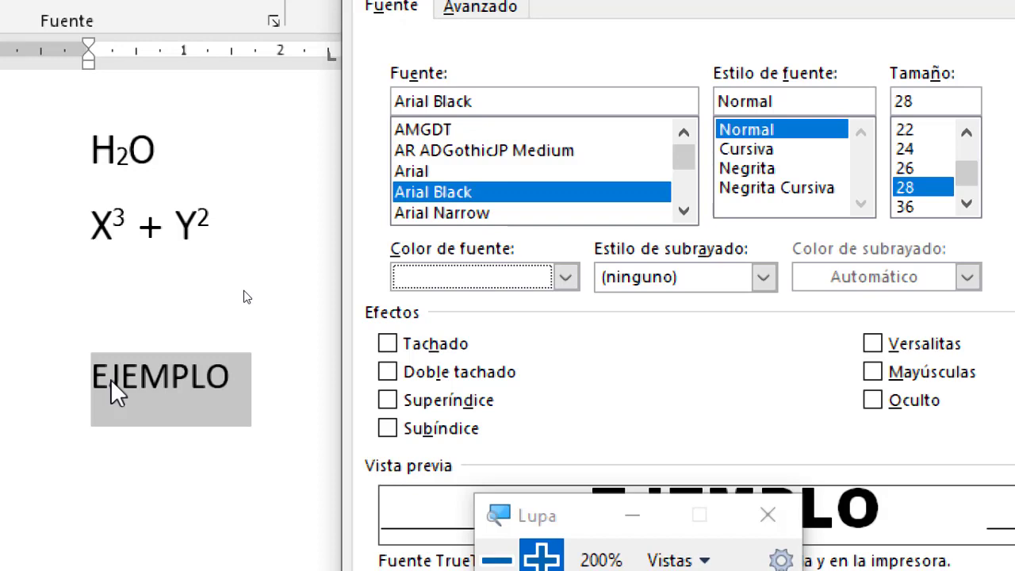
pyautogui.click(565, 277)
pyautogui.click(417, 374)
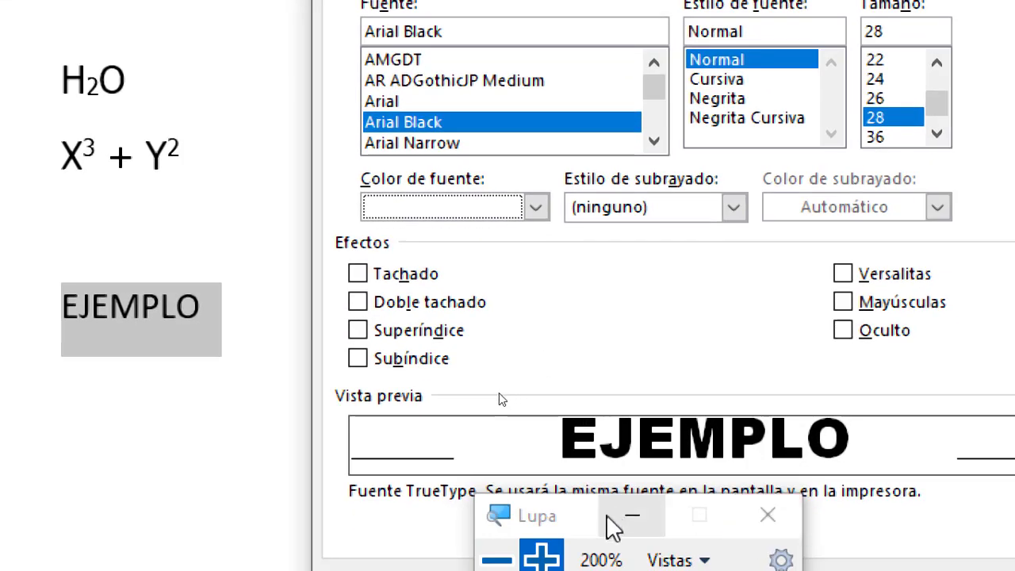
# Open the text effects settings for EJEMPLO from the Font dialog.
pyautogui.click(496, 560)
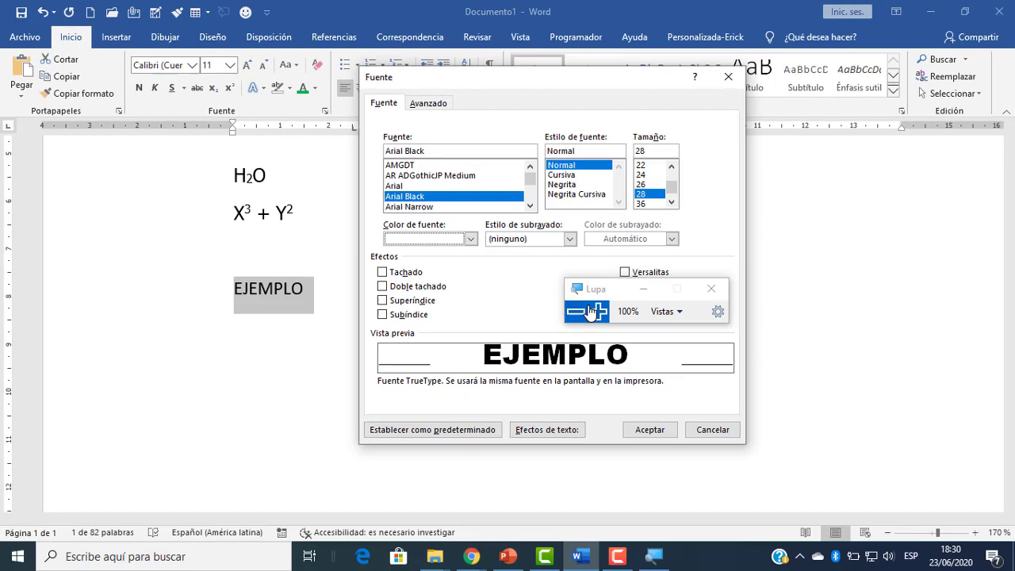
pyautogui.click(597, 312)
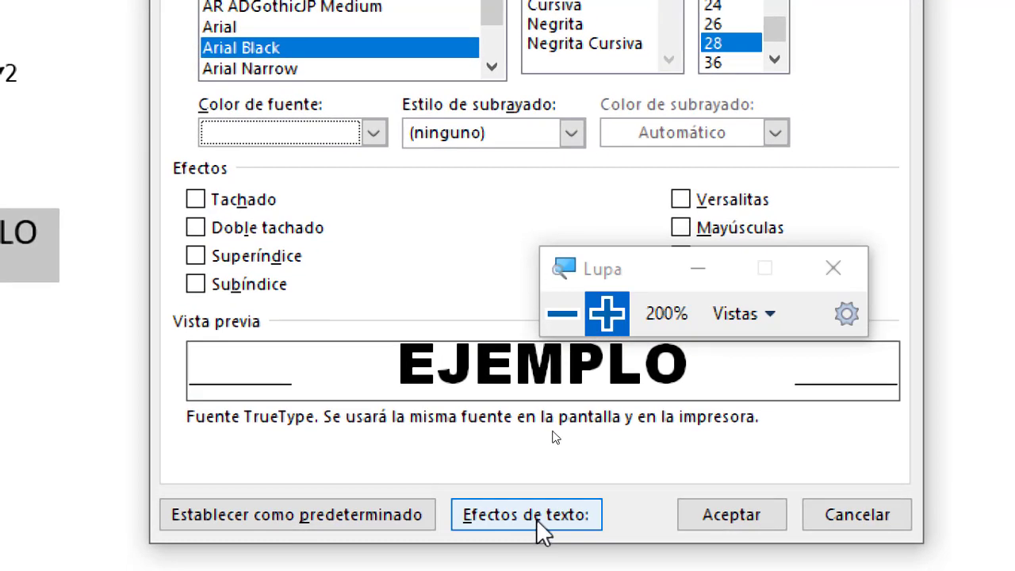
pyautogui.click(530, 520)
pyautogui.click(562, 314)
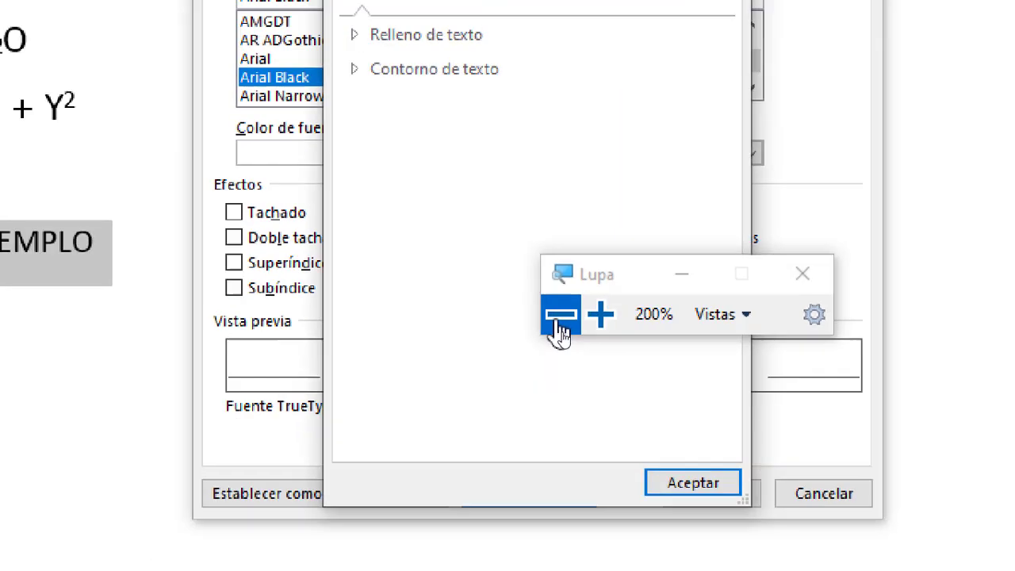
pyautogui.click(561, 317)
# Check the class chat in Google Meet and return to the Word document.
pyautogui.moveTo(474, 557)
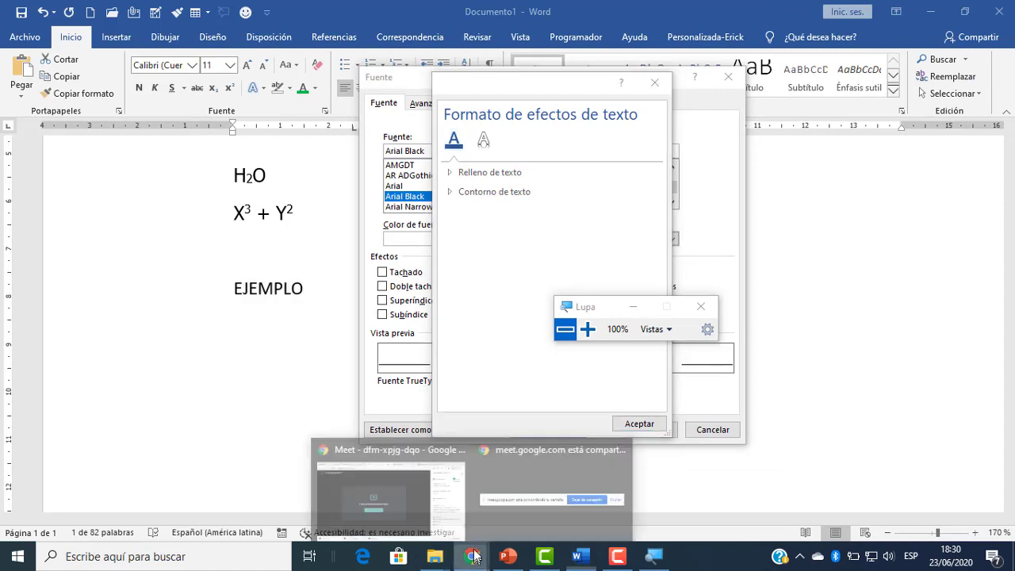
pyautogui.click(444, 505)
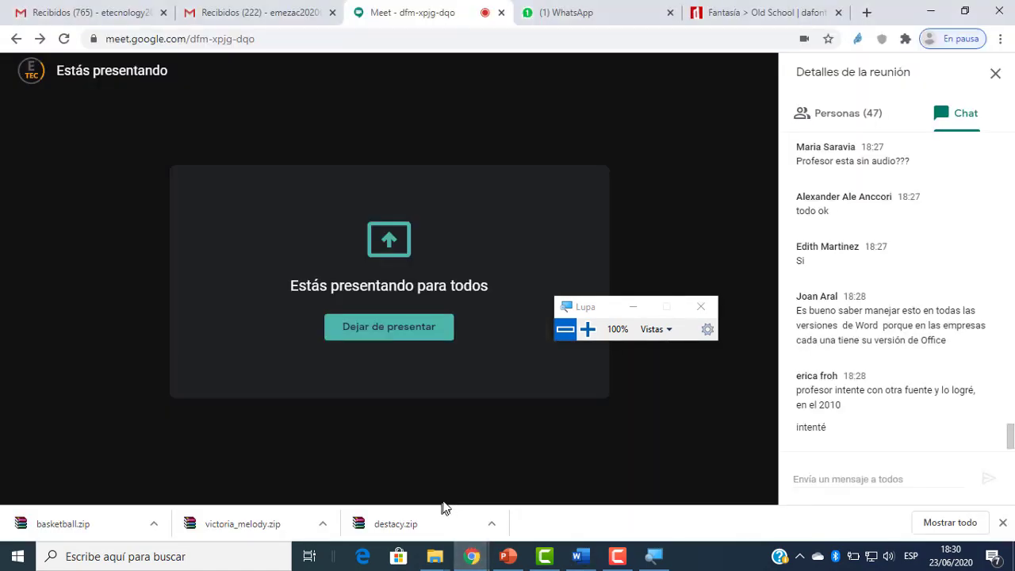
pyautogui.click(517, 557)
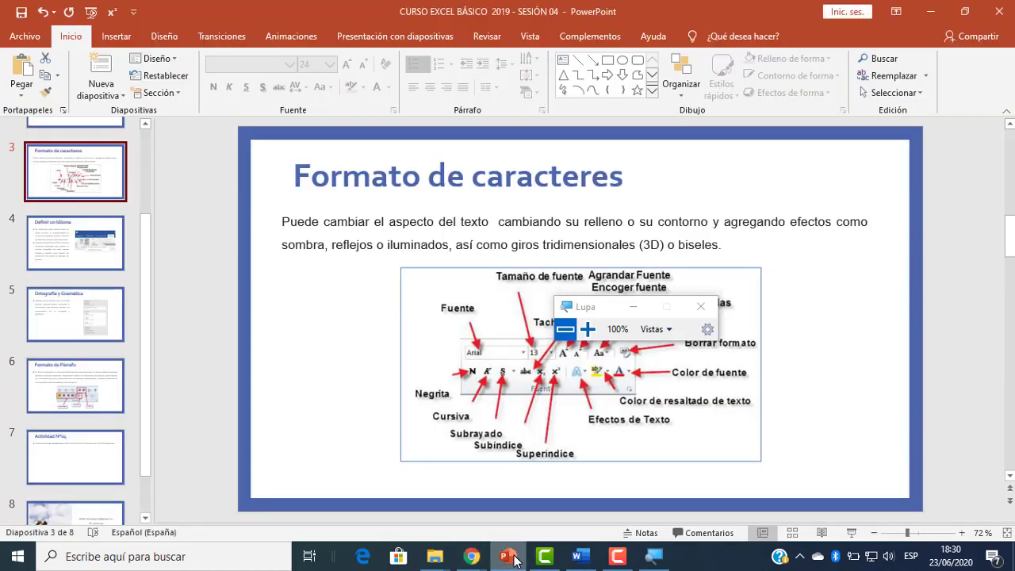
pyautogui.click(580, 559)
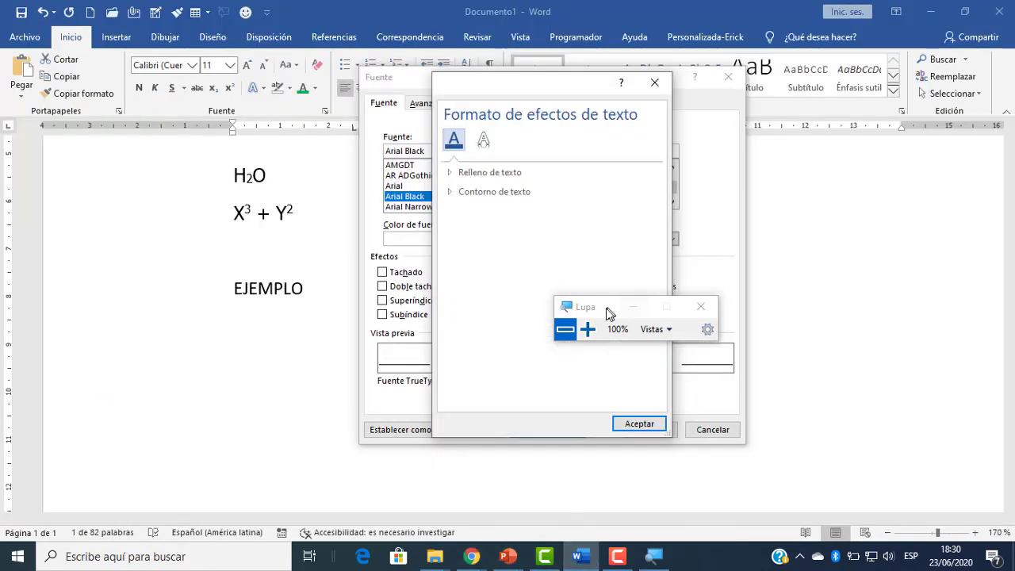
# Expand the text fill (Relleno de texto) and text outline (Contorno de texto) options for EJEMPLO.
pyautogui.moveTo(608, 310); pyautogui.dragTo(818, 311)
pyautogui.click(803, 328)
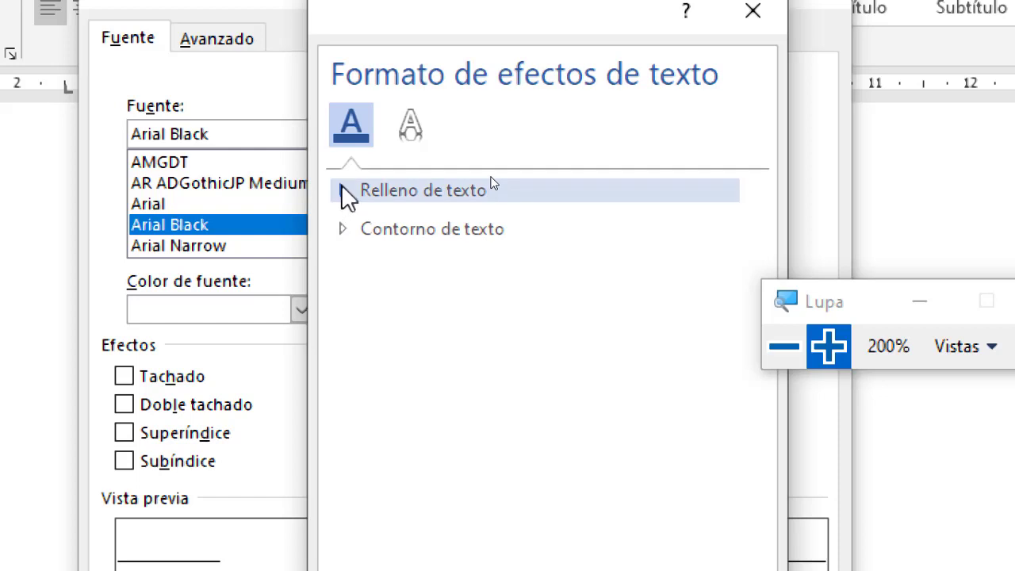
pyautogui.click(343, 190)
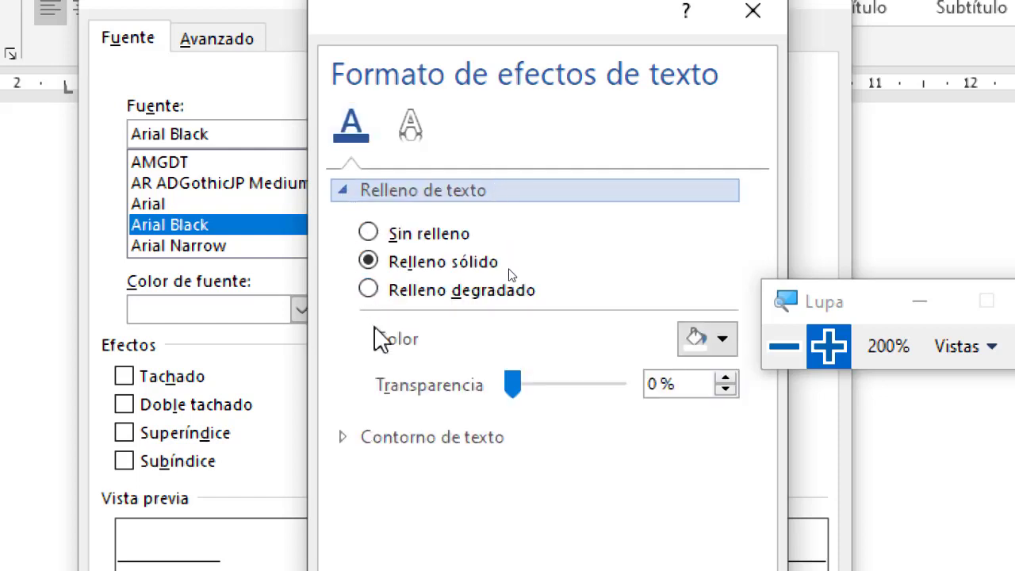
pyautogui.click(343, 427)
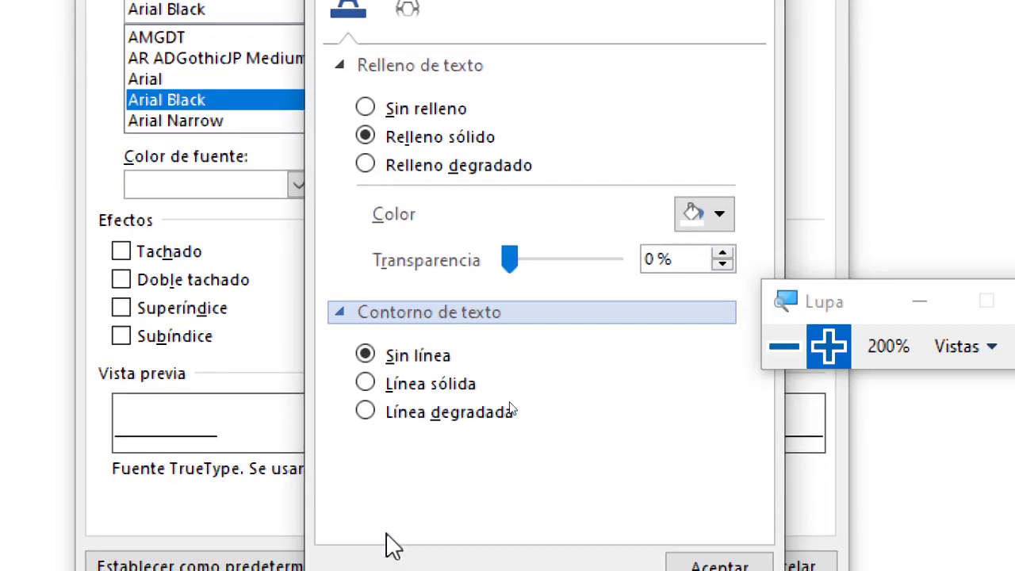
# Give EJEMPLO a solid-line text outline in standard red and apply the font and text effects settings.
pyautogui.click(399, 386)
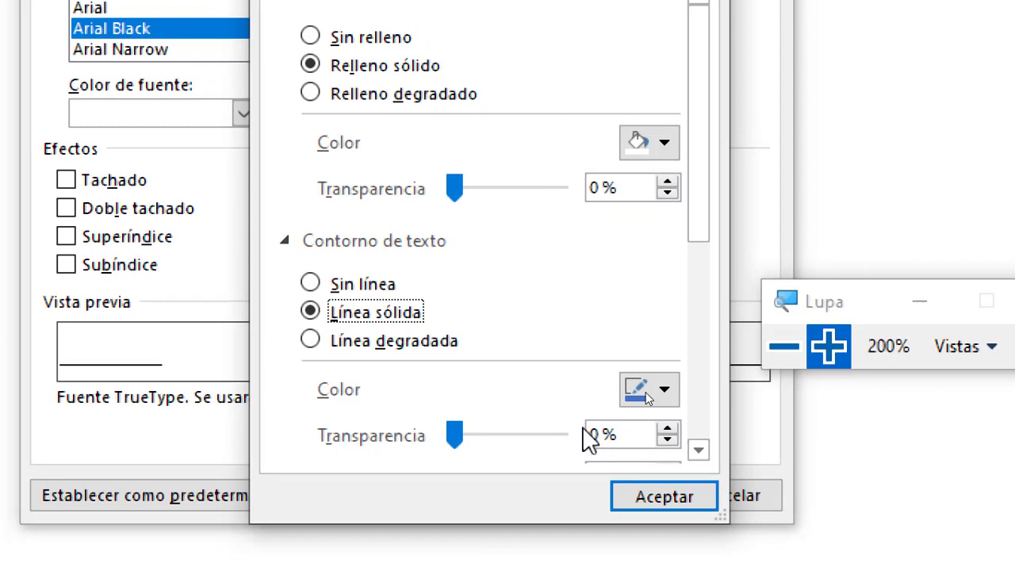
pyautogui.click(660, 392)
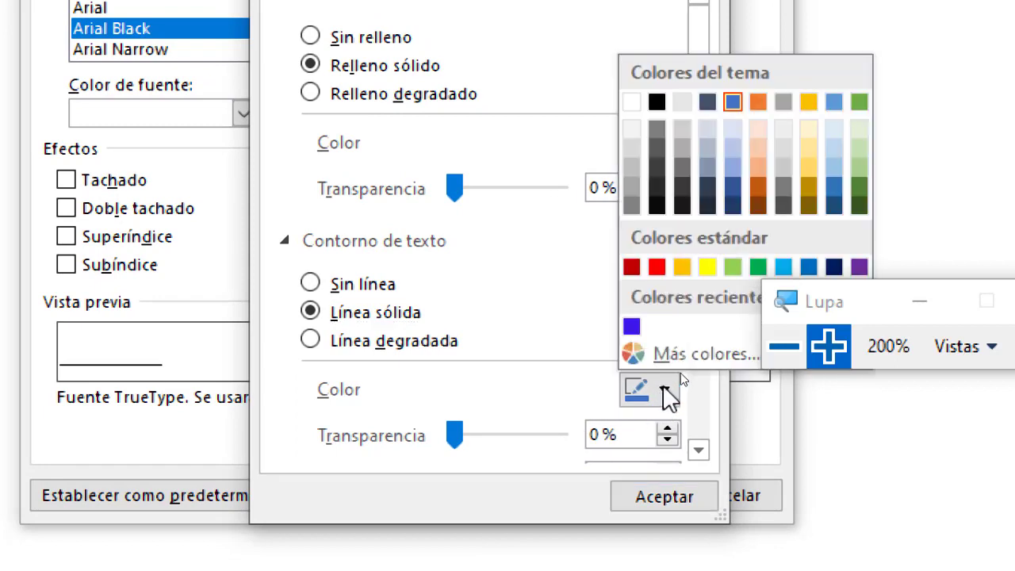
pyautogui.click(656, 267)
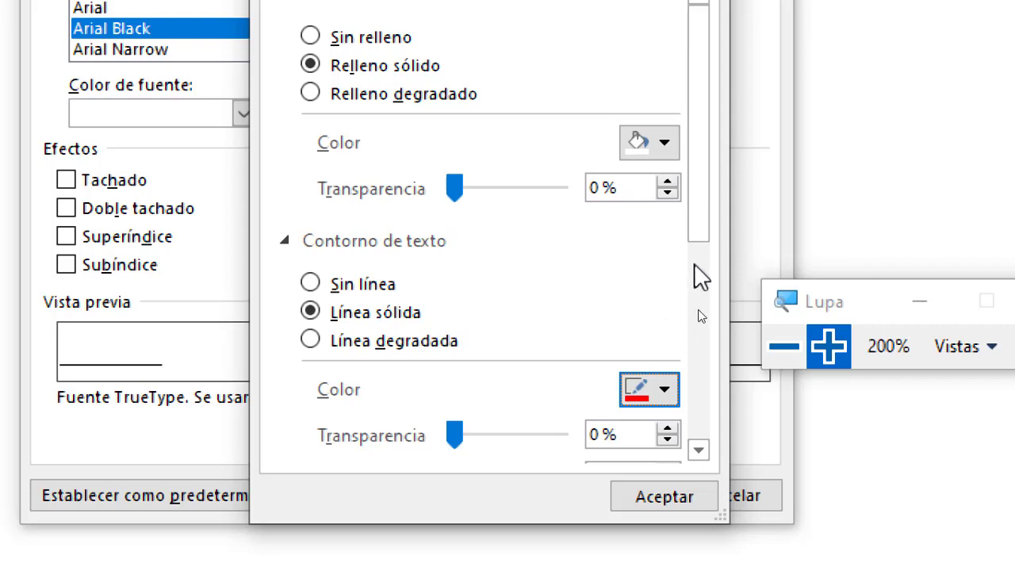
pyautogui.moveTo(698, 277); pyautogui.dragTo(701, 379)
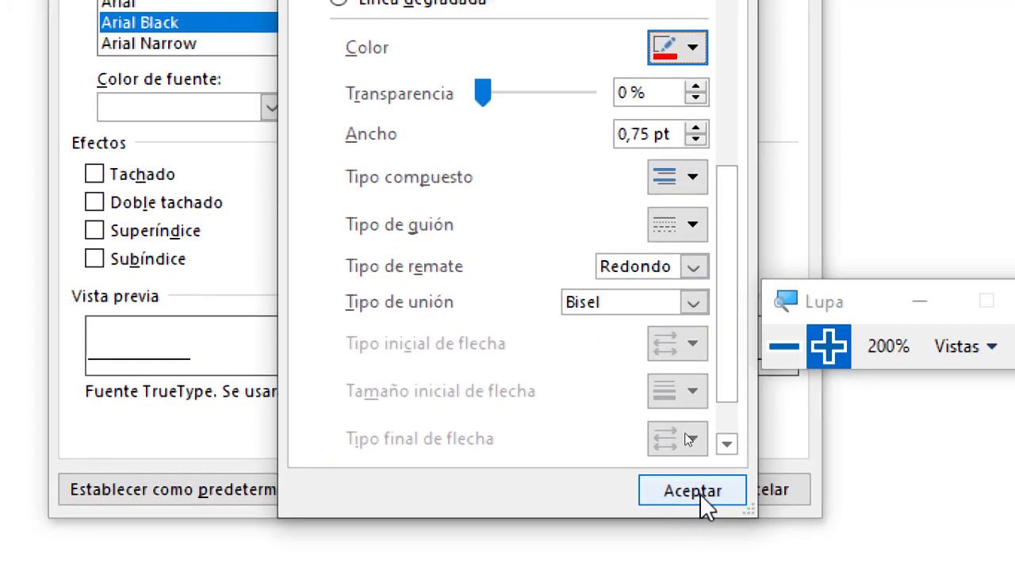
pyautogui.click(692, 493)
pyautogui.click(633, 487)
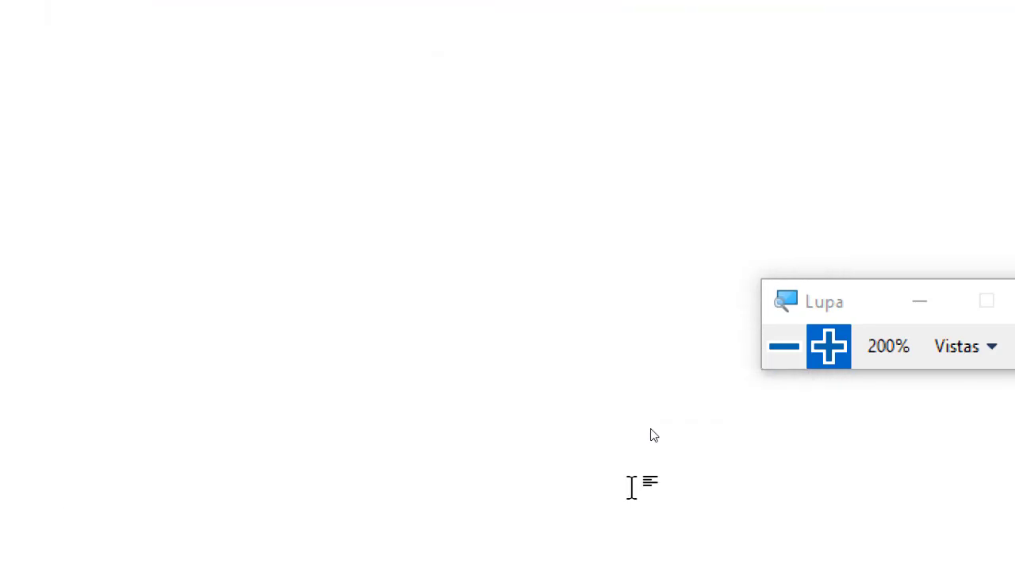
pyautogui.click(773, 363)
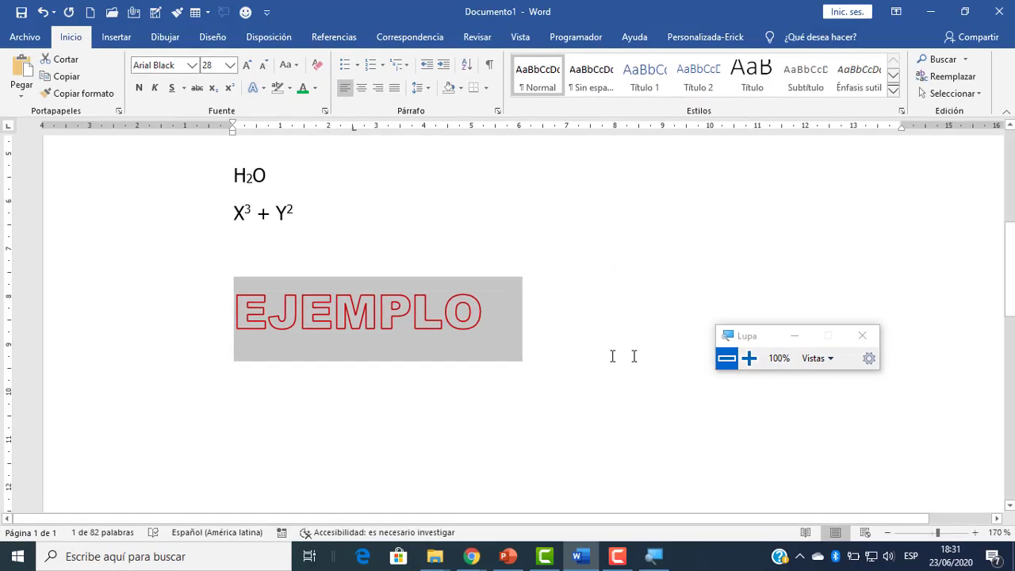
# Deselect EJEMPLO to view its outlined lettering and select the whole line again.
pyautogui.click(568, 356)
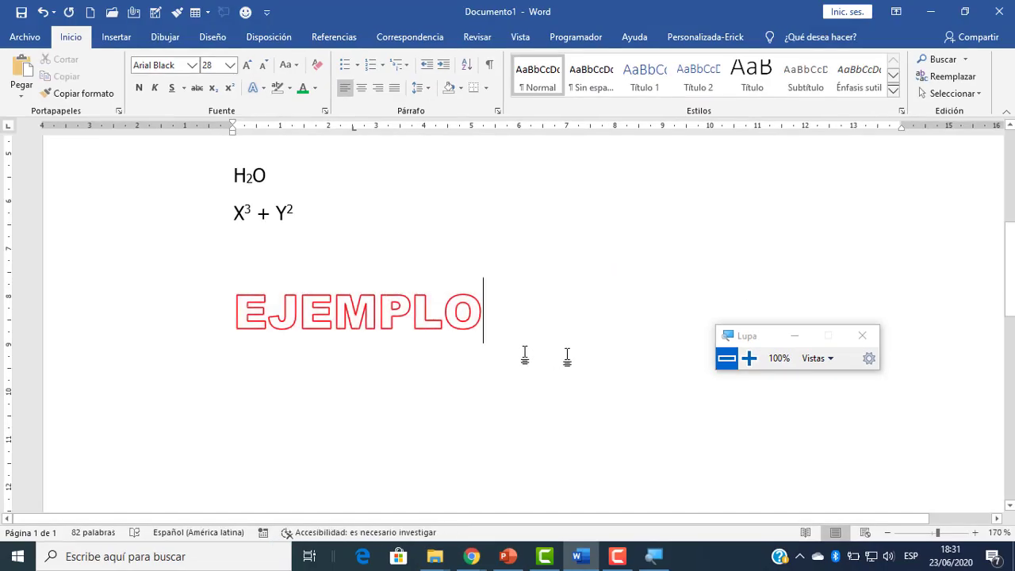
pyautogui.click(205, 318)
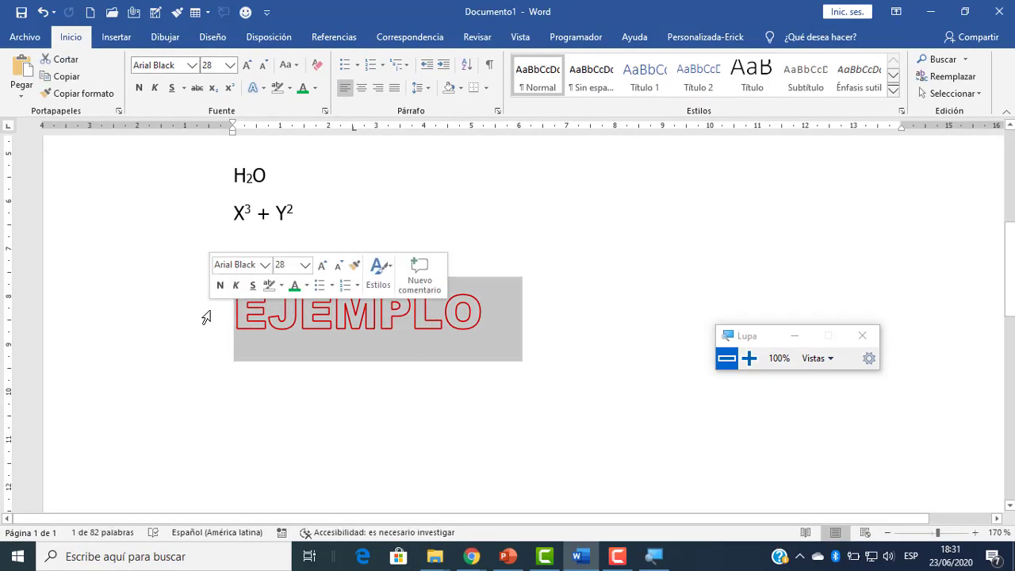
pyautogui.click(344, 351)
pyautogui.click(181, 319)
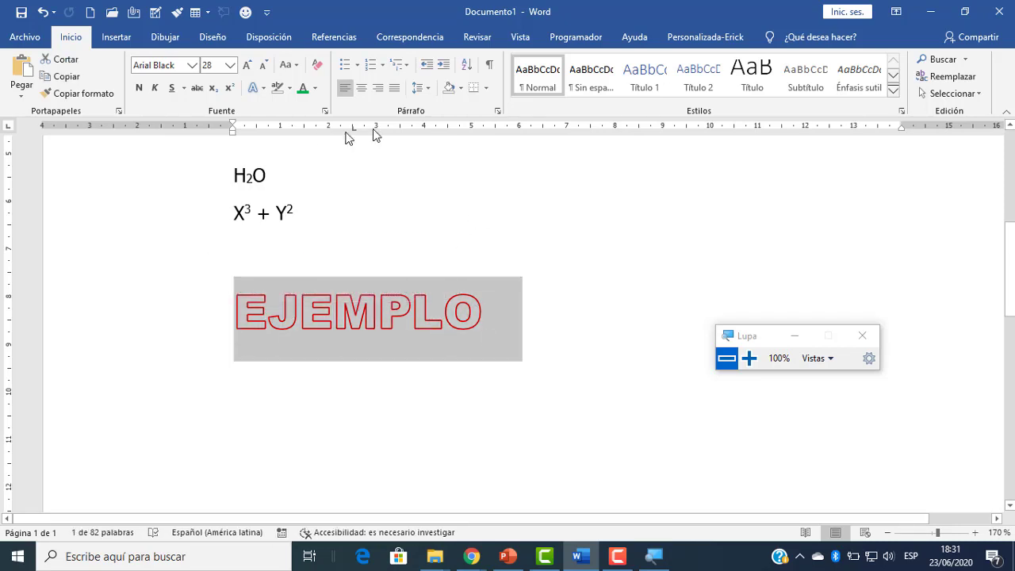
# Open the Font dialog for EJEMPLO again and reapply the white theme colour as its font colour.
pyautogui.click(497, 111)
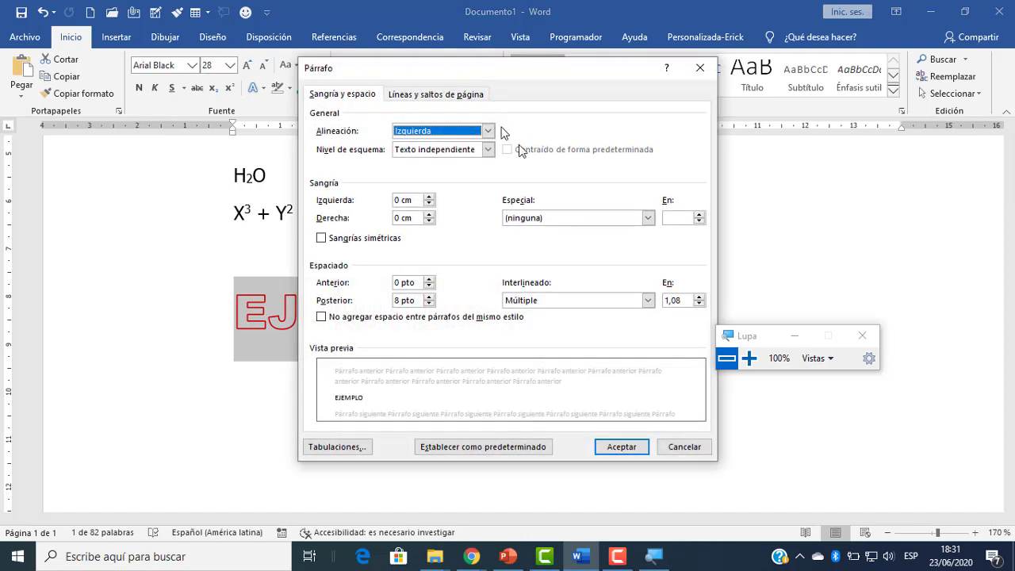
pyautogui.click(700, 69)
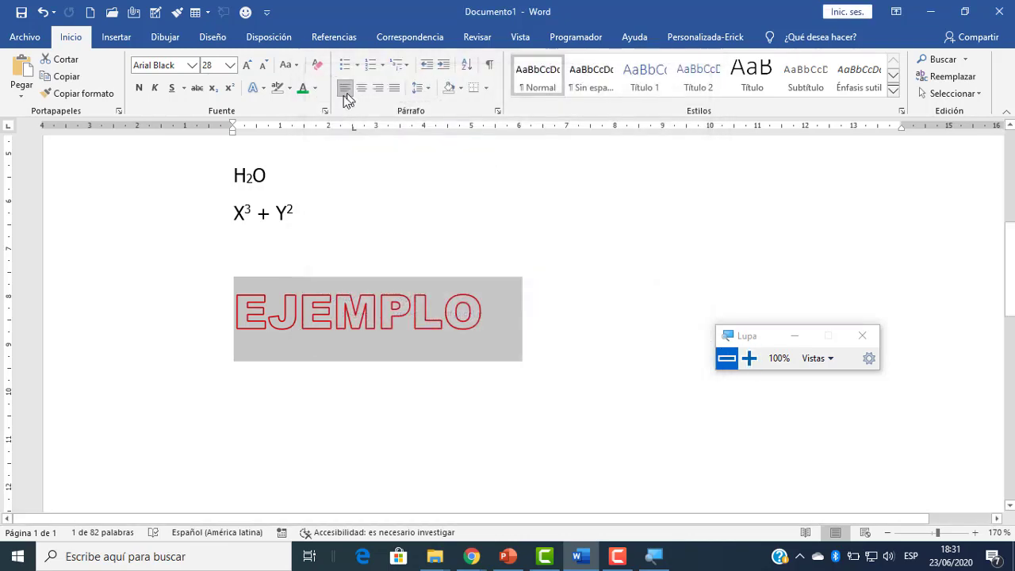
pyautogui.click(325, 111)
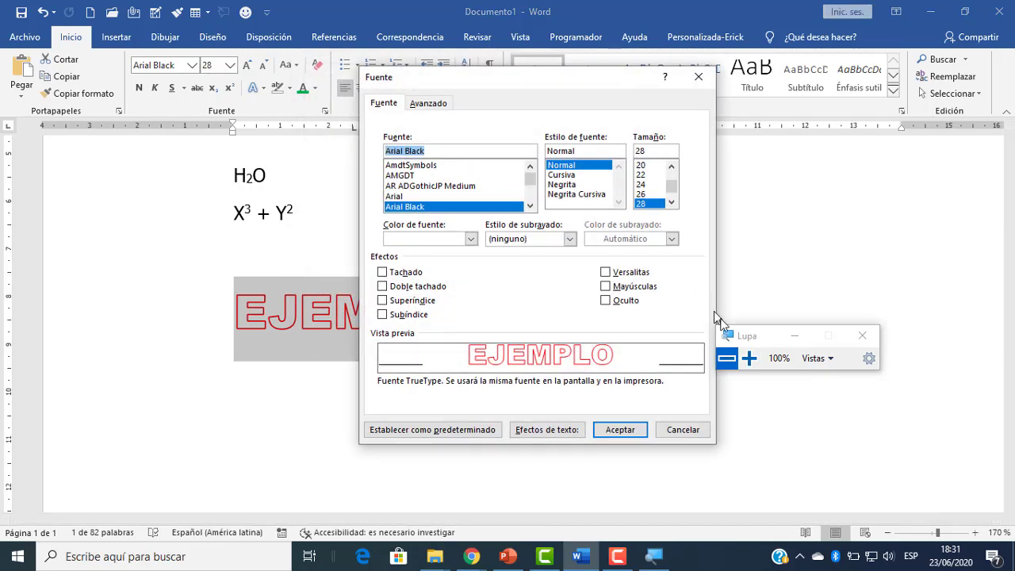
pyautogui.click(749, 357)
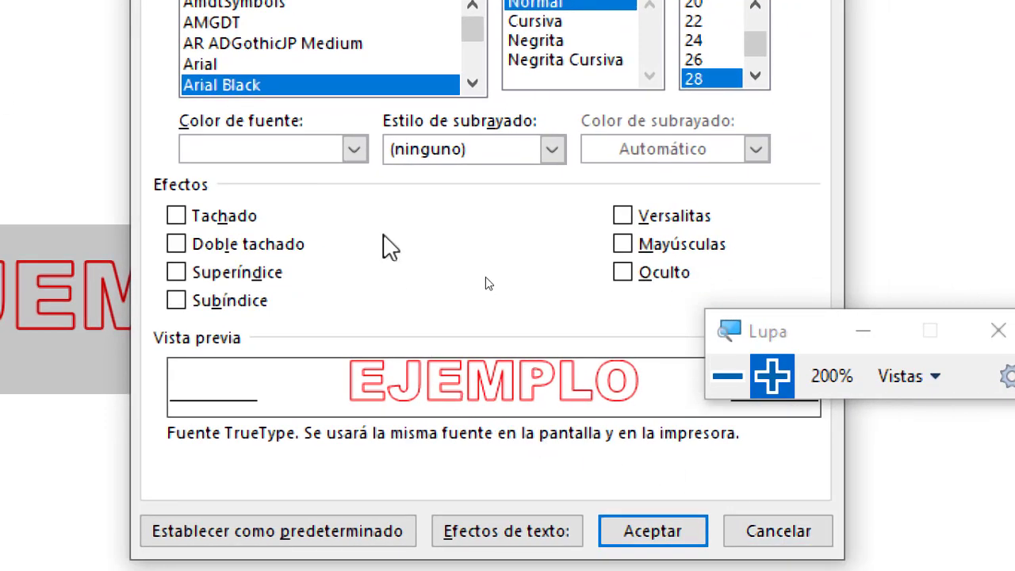
pyautogui.click(354, 150)
pyautogui.click(195, 249)
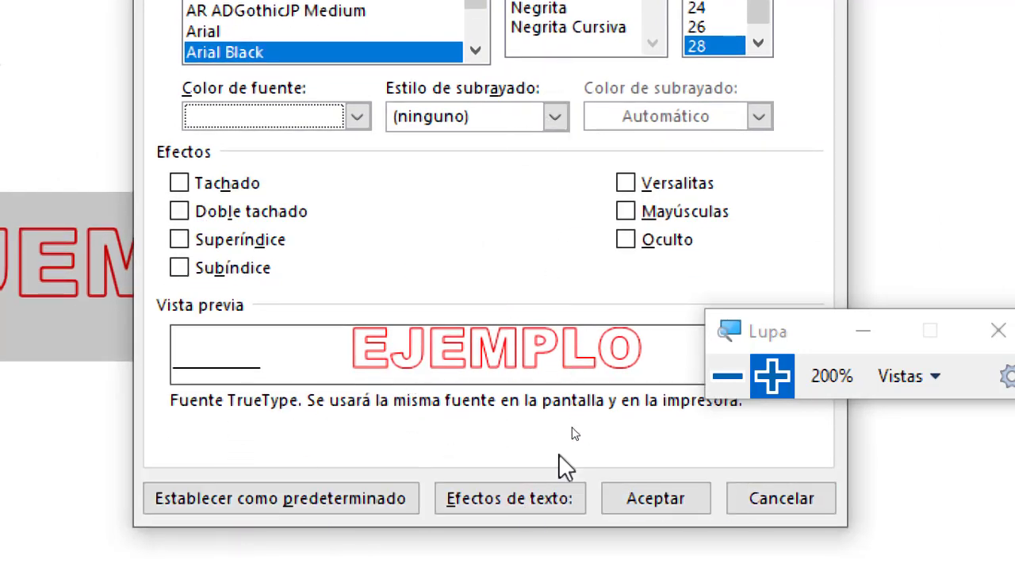
# Review the solid line and colour options of EJEMPLO's text outline, and close the text effects and Font dialogs.
pyautogui.click(527, 504)
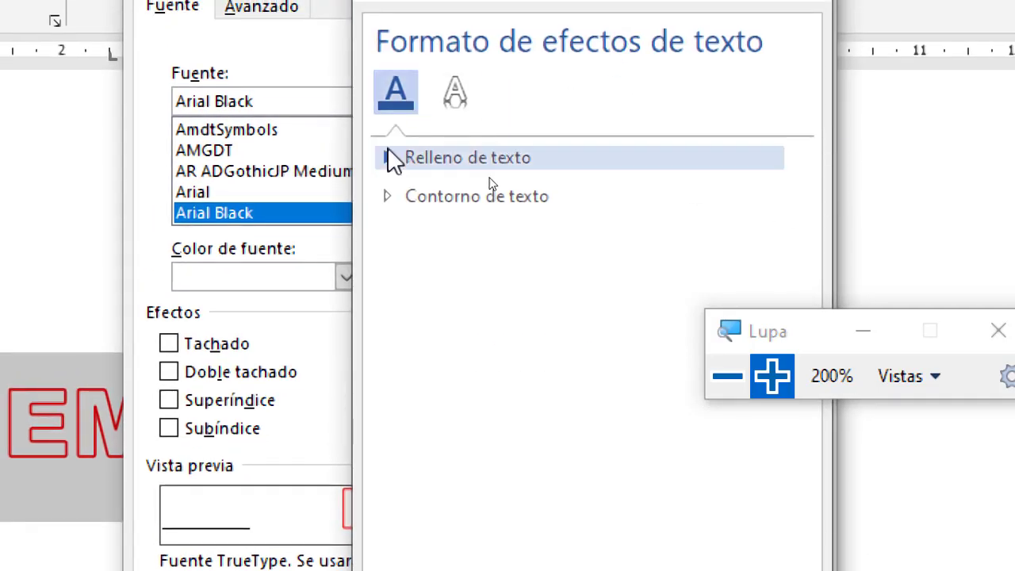
pyautogui.click(389, 199)
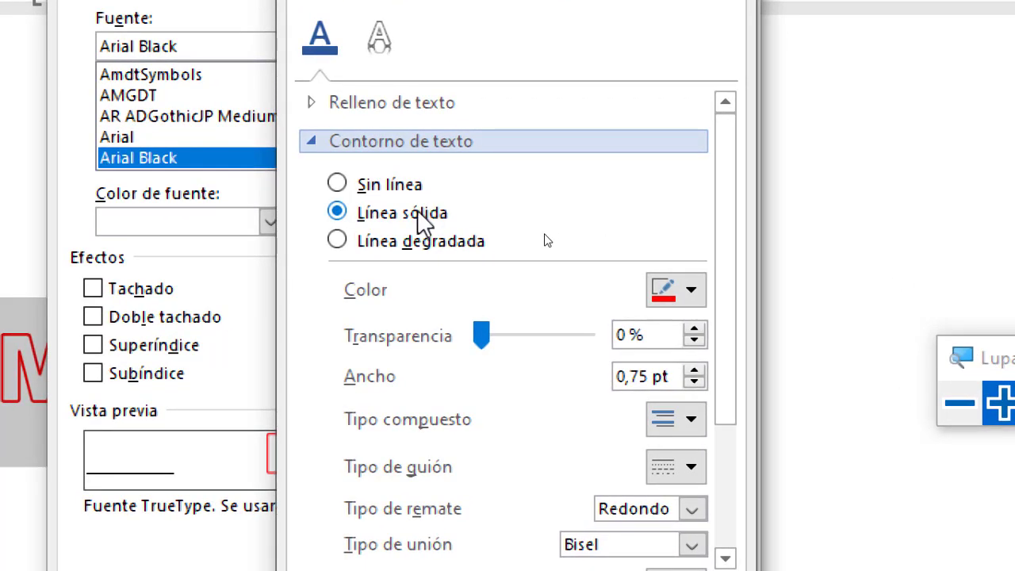
pyautogui.click(679, 276)
pyautogui.click(680, 276)
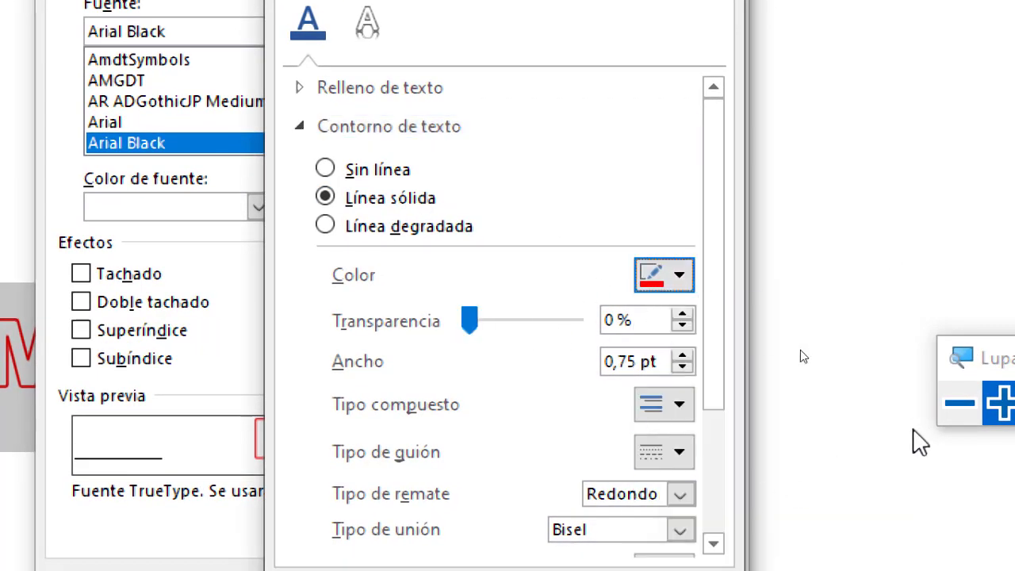
pyautogui.click(957, 403)
pyautogui.click(680, 431)
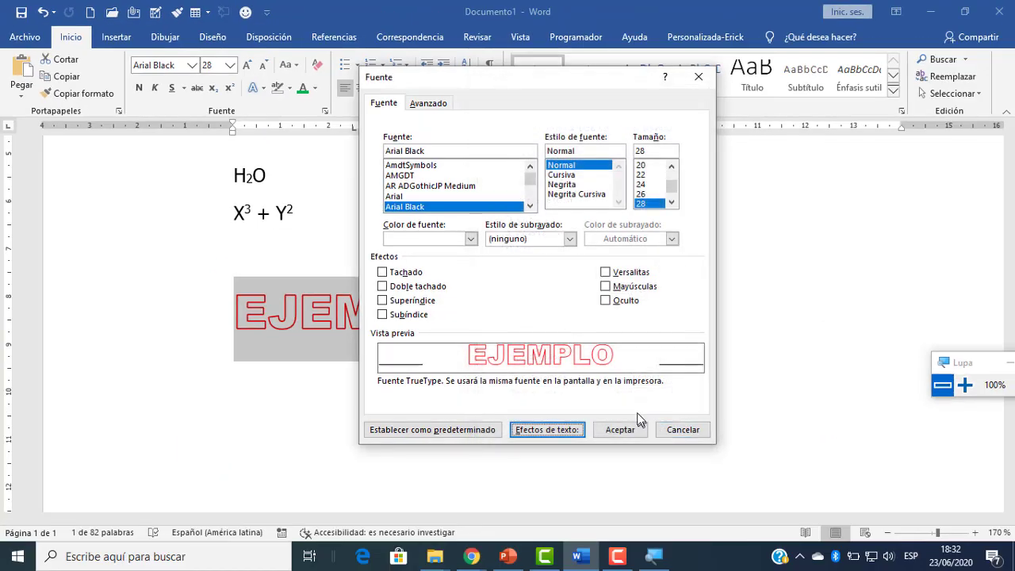
pyautogui.click(612, 428)
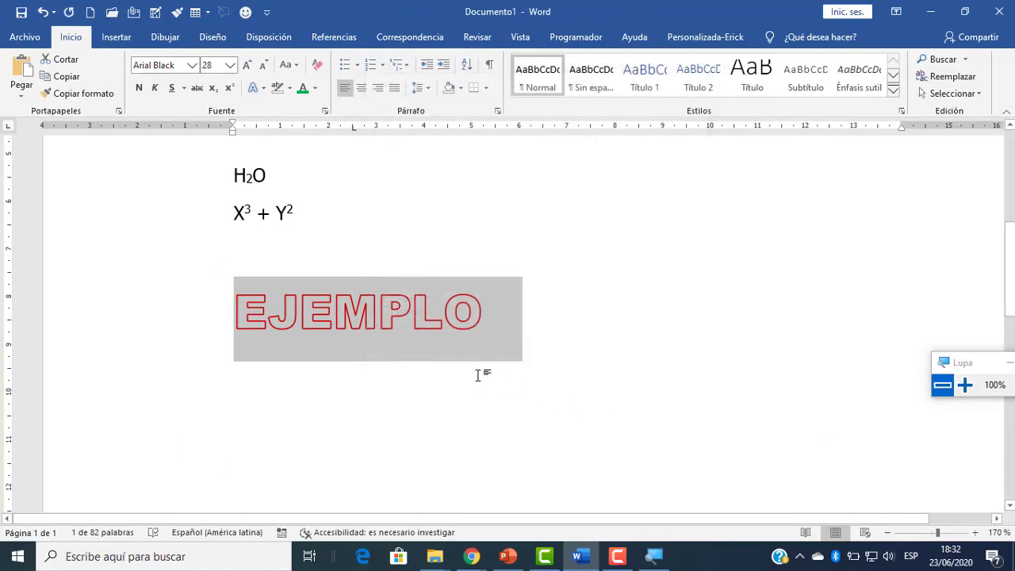
# Deselect EJEMPLO, switch to Google Meet to check the class chat and move the magnifier window off the chat.
pyautogui.click(478, 375)
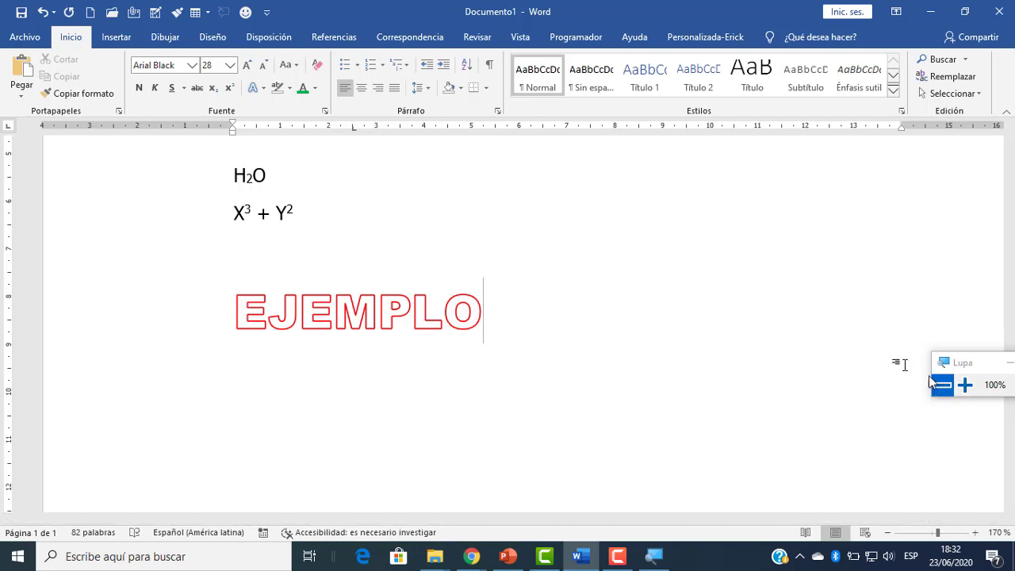
pyautogui.moveTo(482, 557)
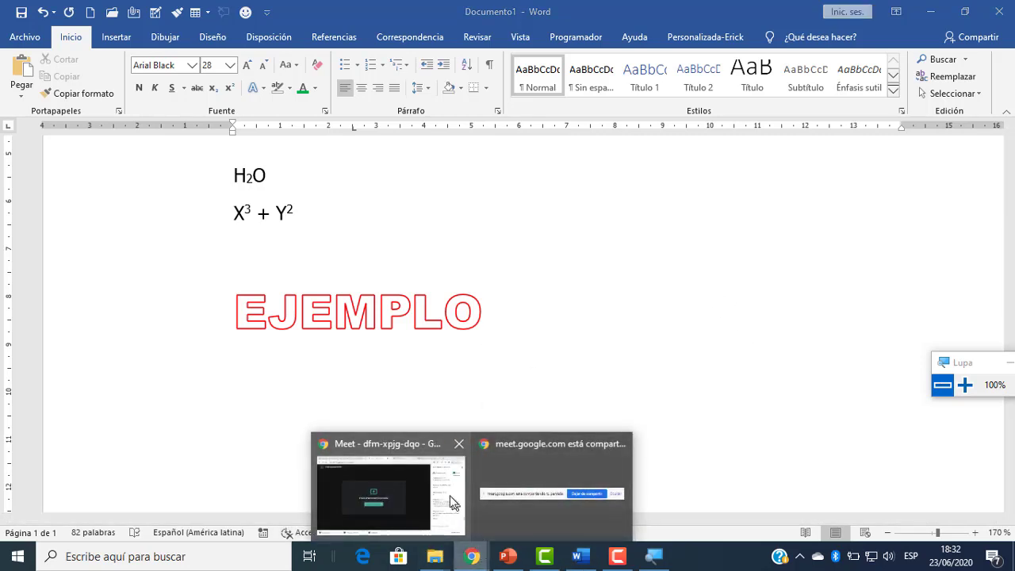
pyautogui.click(449, 435)
pyautogui.moveTo(953, 359); pyautogui.dragTo(527, 429)
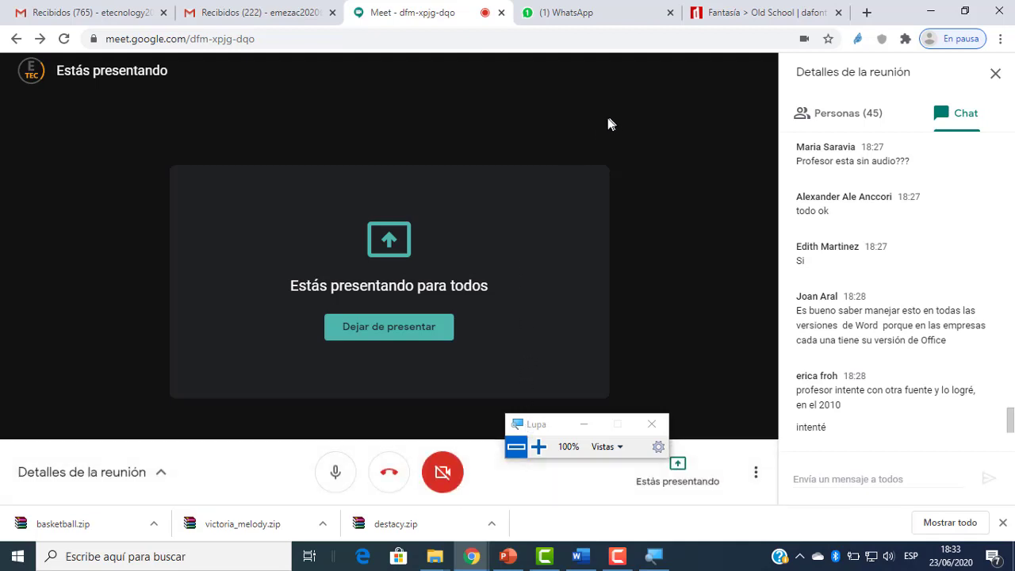
# Switch to WhatsApp Web and read the unread messages in the most recent conversation.
pyautogui.click(591, 12)
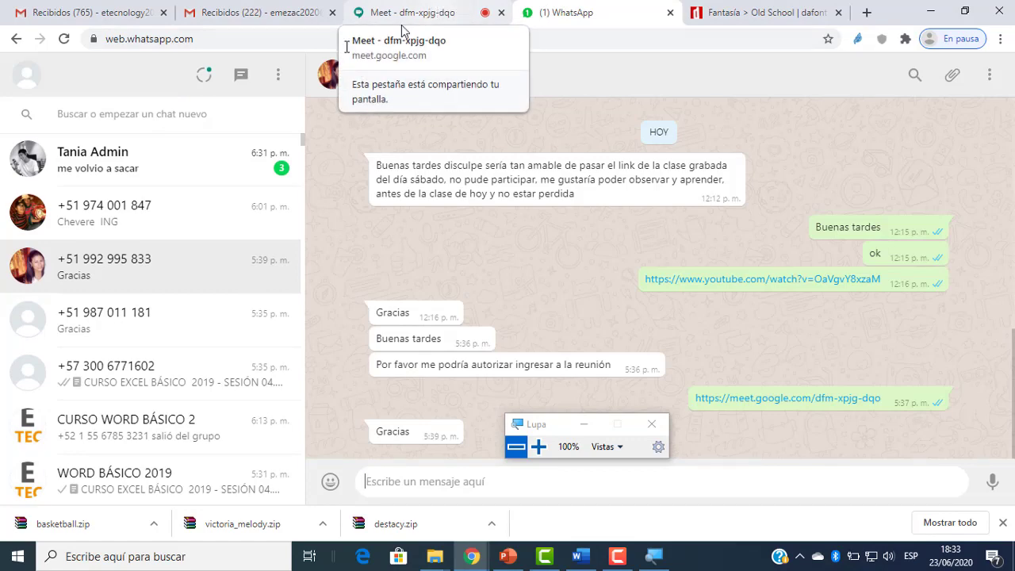
pyautogui.click(154, 161)
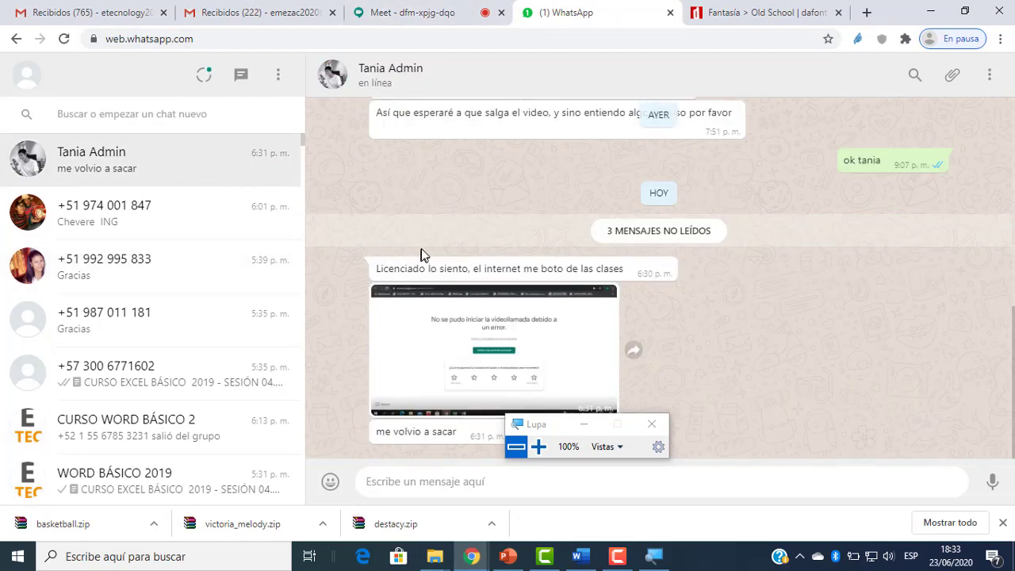
pyautogui.click(754, 11)
pyautogui.click(599, 9)
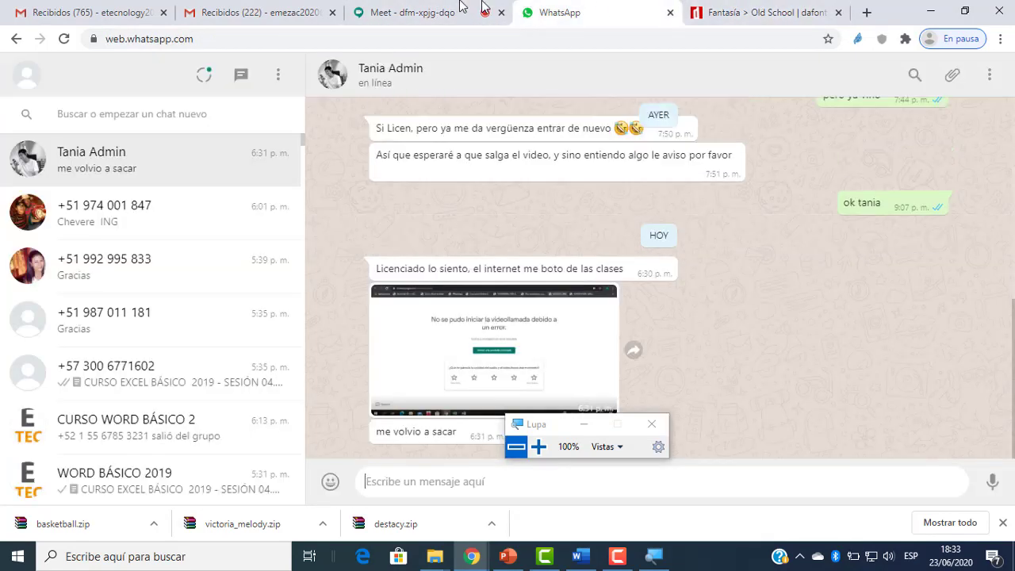
# Switch to Google Meet to read the class chat, and return to the Word document containing EJEMPLO.
pyautogui.click(460, 9)
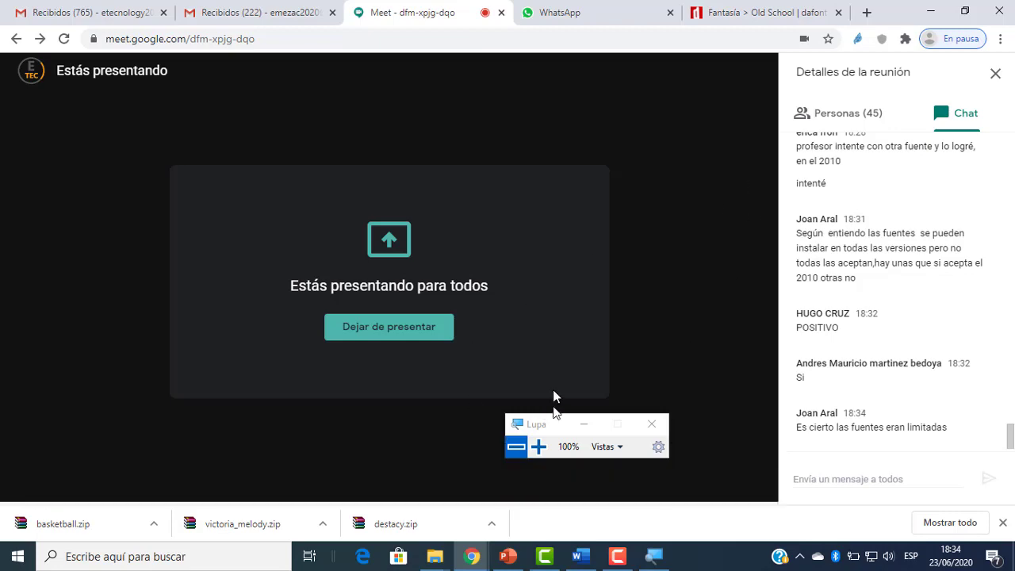
pyautogui.click(583, 557)
pyautogui.click(585, 559)
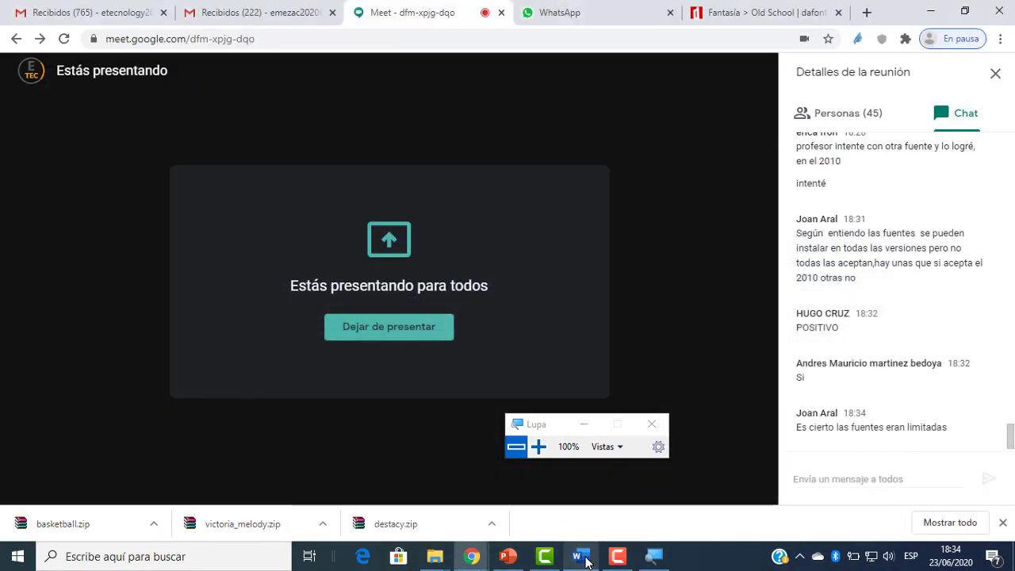
pyautogui.click(584, 559)
pyautogui.click(492, 415)
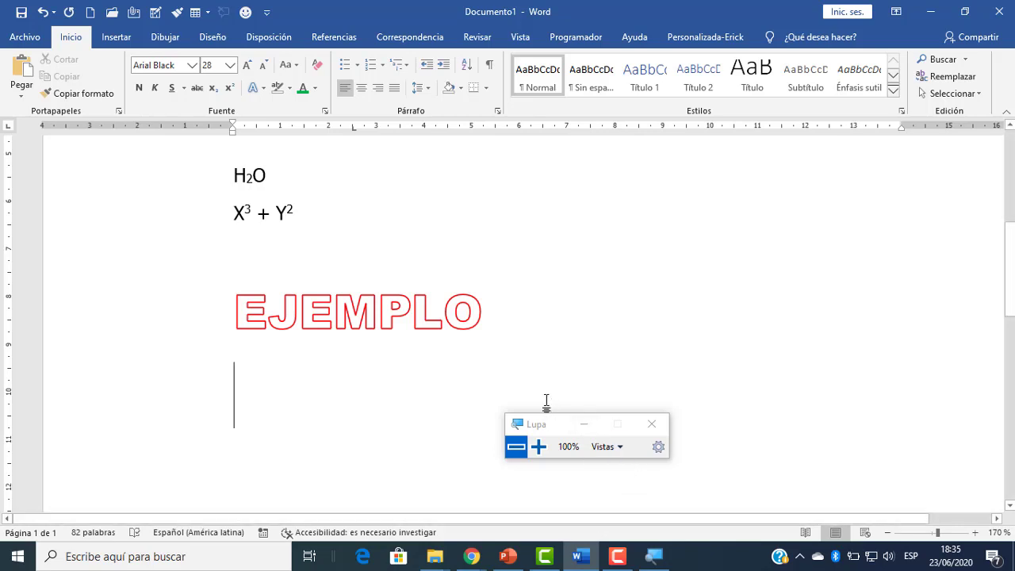
# Review the formatted paragraphs, the subscript and superscript formulas and the EJEMPLO text throughout the document.
pyautogui.scroll(5, 455, 309)
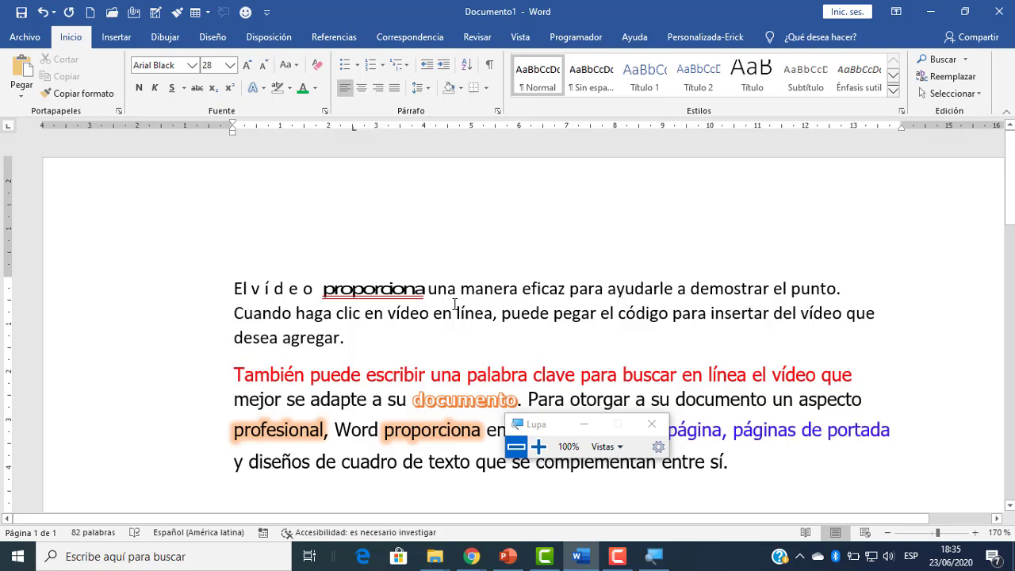
pyautogui.scroll(-2, 468, 281)
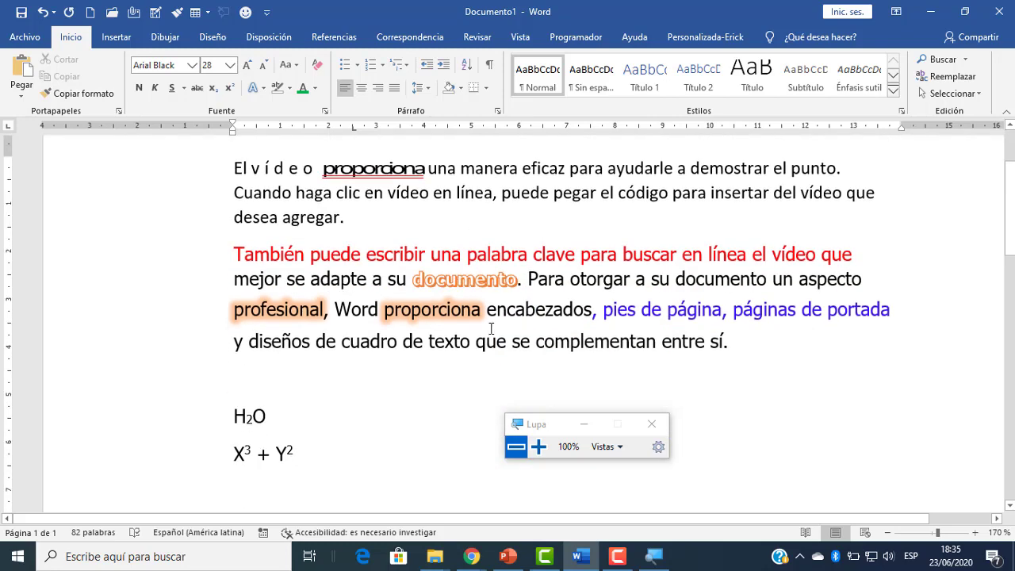
pyautogui.scroll(-1, 491, 329)
pyautogui.scroll(2, 491, 328)
pyautogui.scroll(-1, 491, 332)
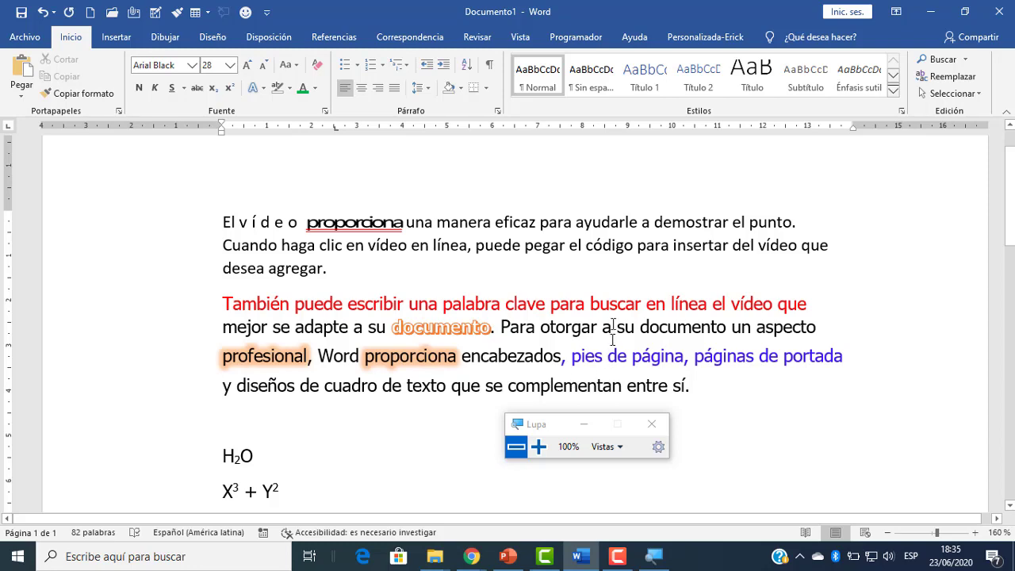
pyautogui.scroll(-3, 523, 322)
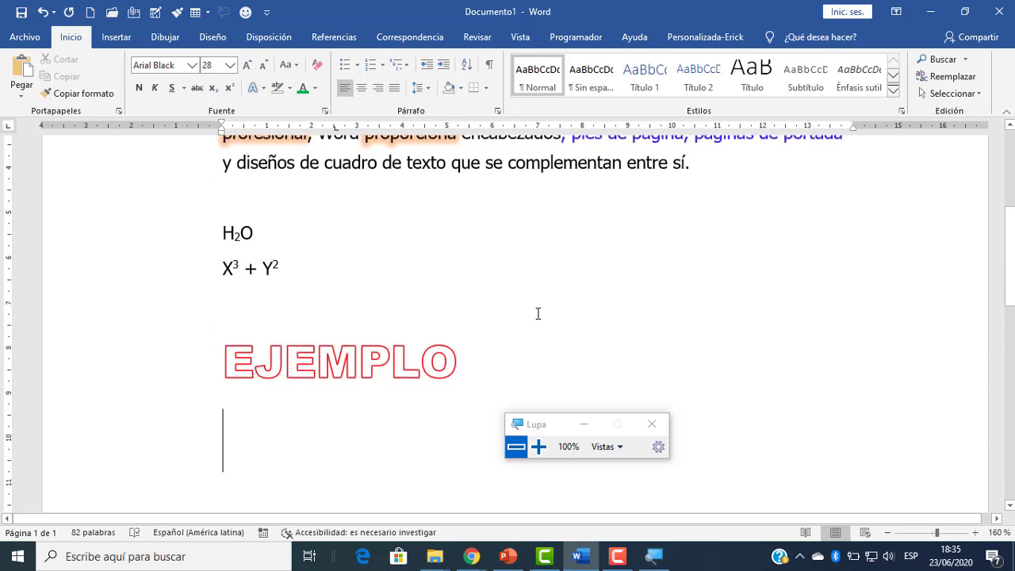
pyautogui.scroll(3, 538, 313)
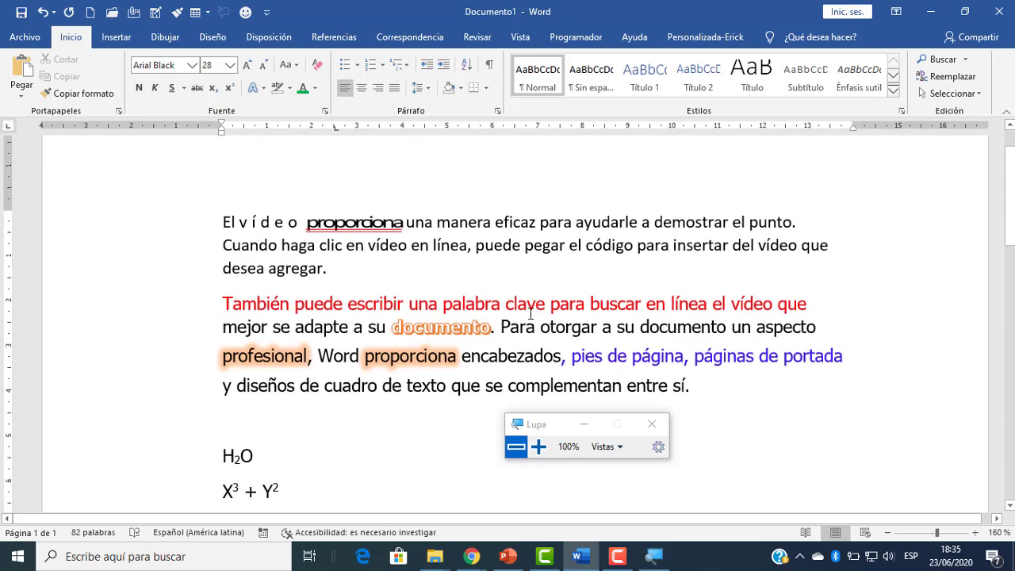
# Create a new blank document and generate one sample paragraph of two sentences with =RAND(1,2).
pyautogui.click(93, 14)
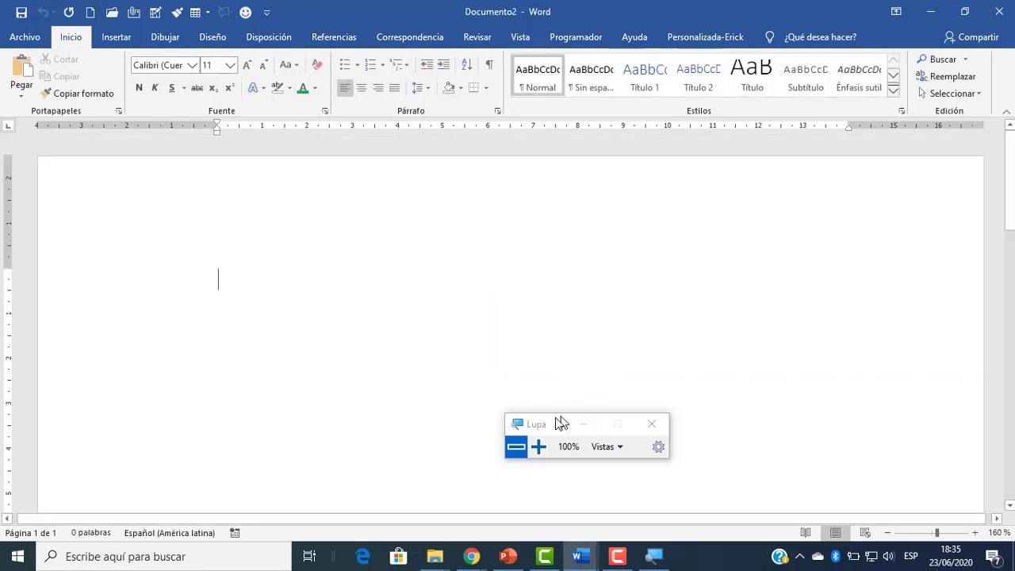
pyautogui.moveTo(560, 424); pyautogui.dragTo(848, 484)
pyautogui.write('=RAND(')
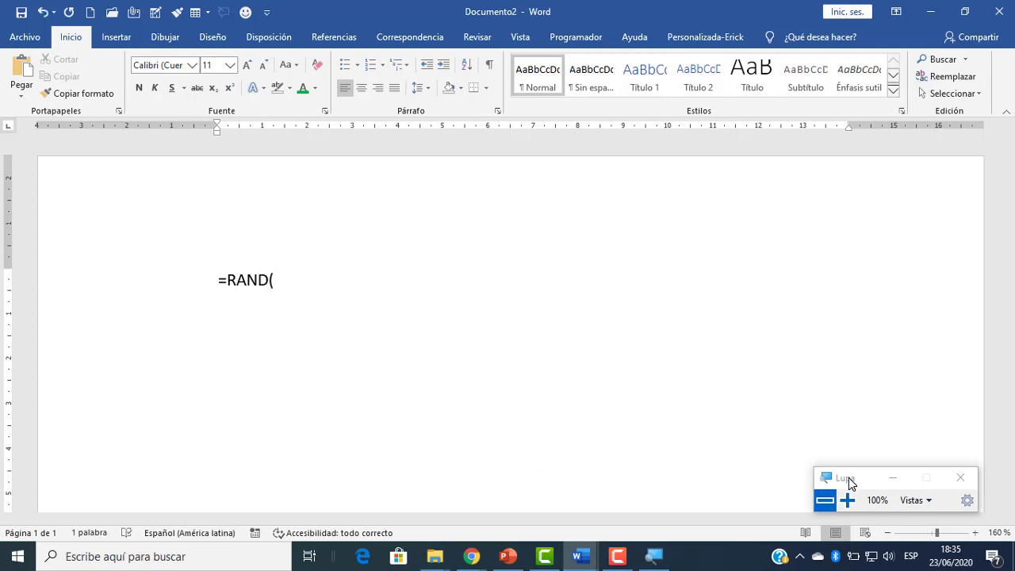
pyautogui.write('1,2)')
pyautogui.press('Return')
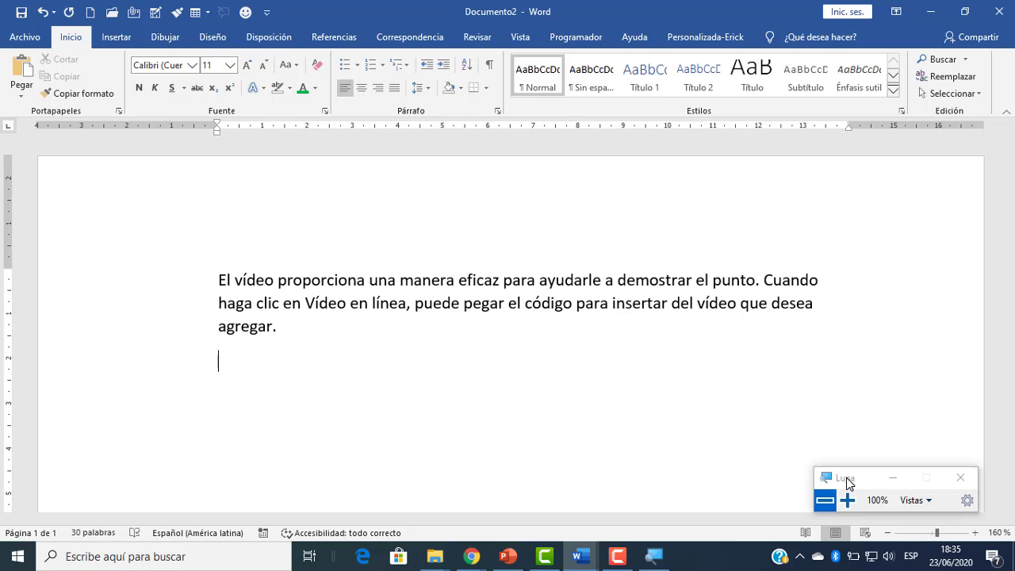
# Magnify the sample paragraph and the document's language indicator to 200%, and return the magnifier to 100%.
pyautogui.click(846, 477)
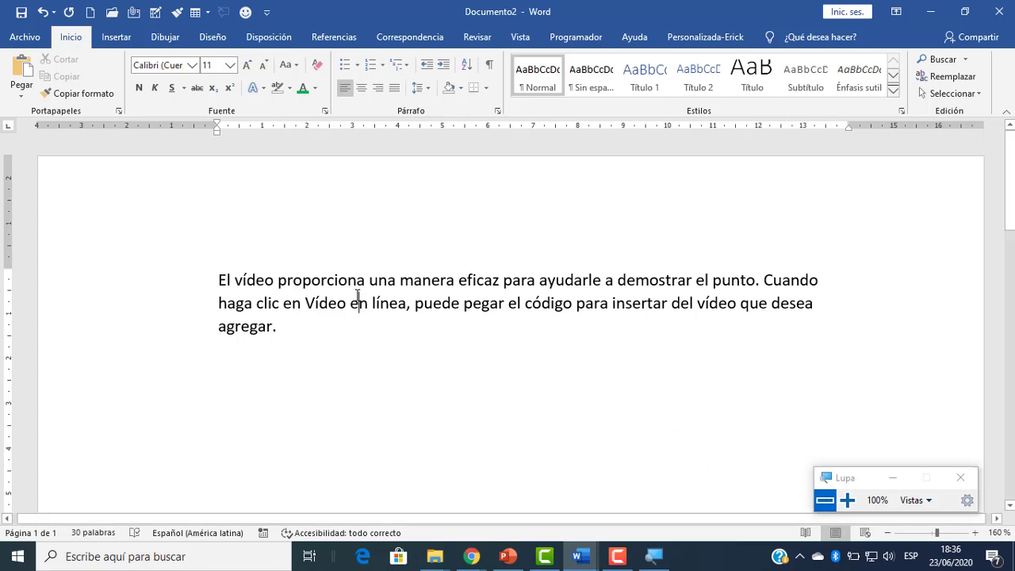
pyautogui.click(309, 299)
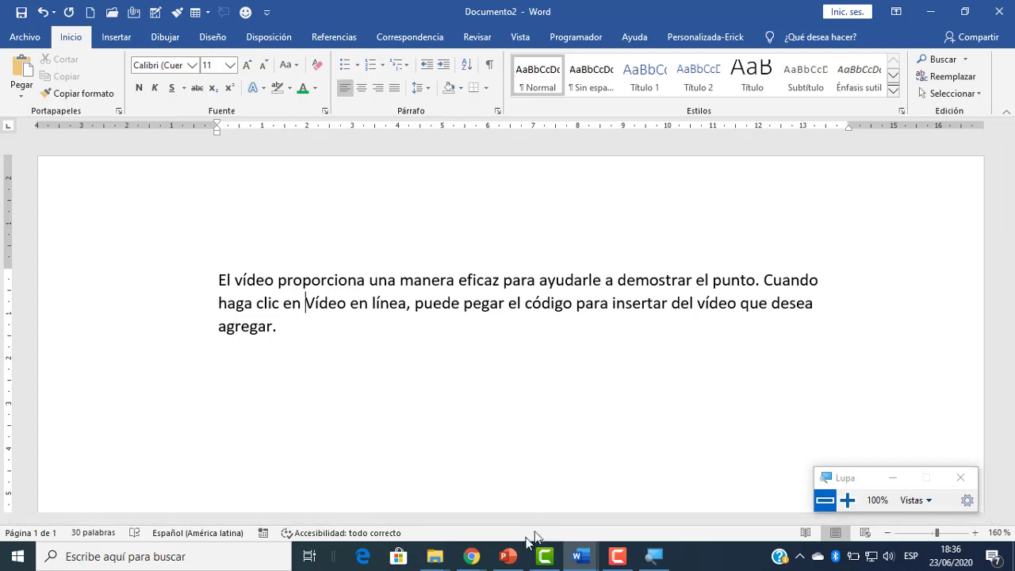
pyautogui.click(847, 500)
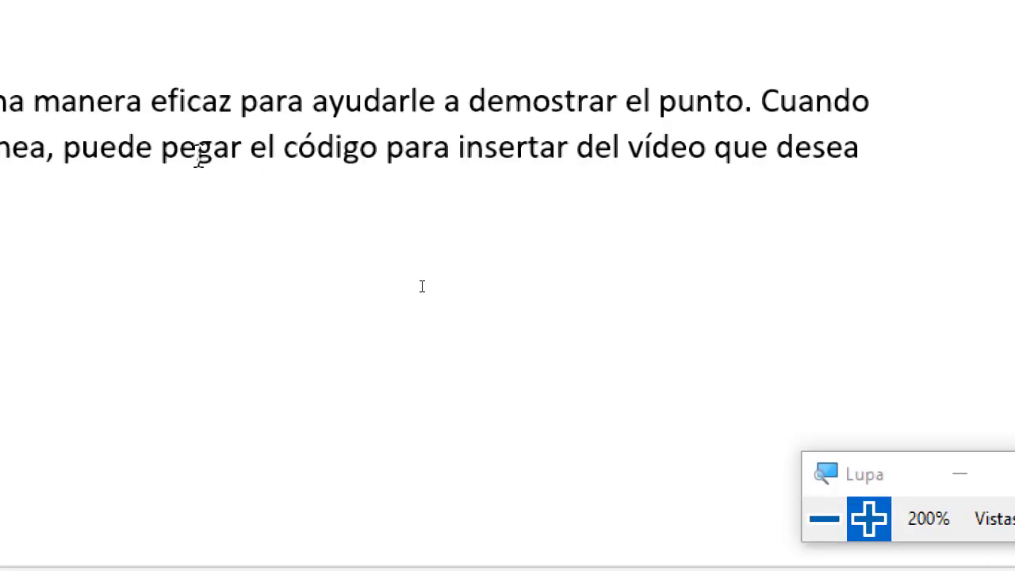
pyautogui.click(306, 282)
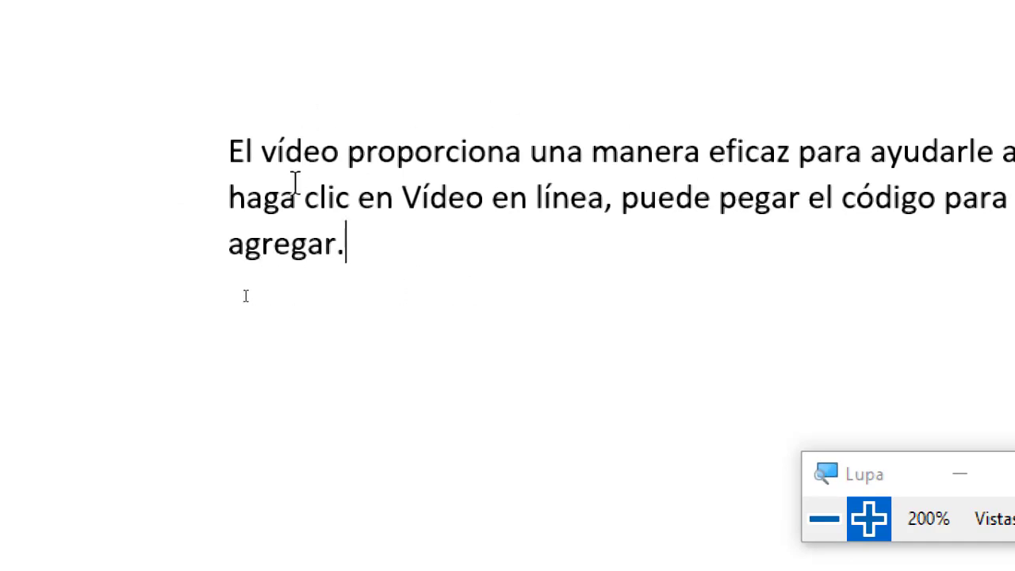
pyautogui.click(823, 521)
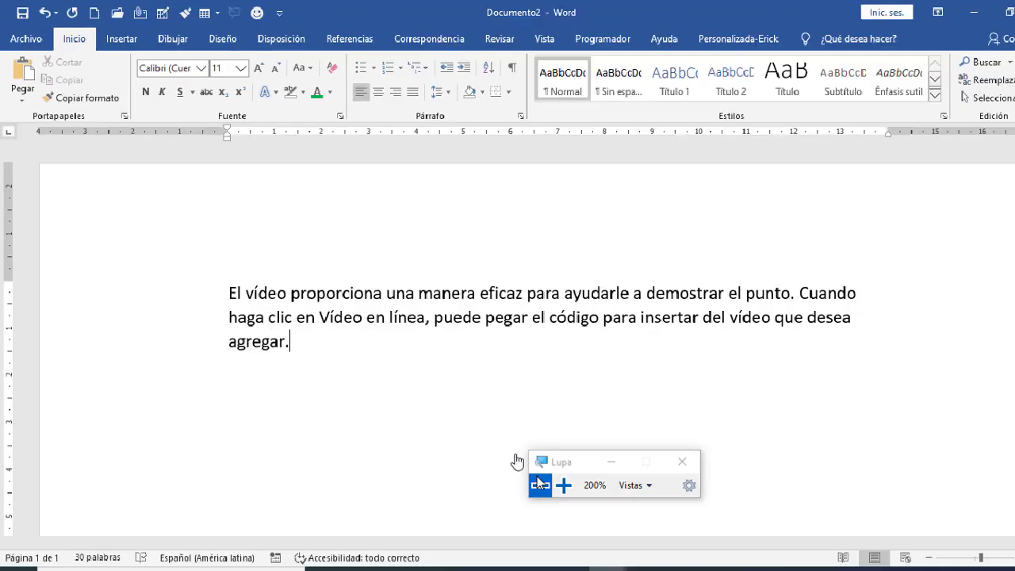
pyautogui.click(538, 463)
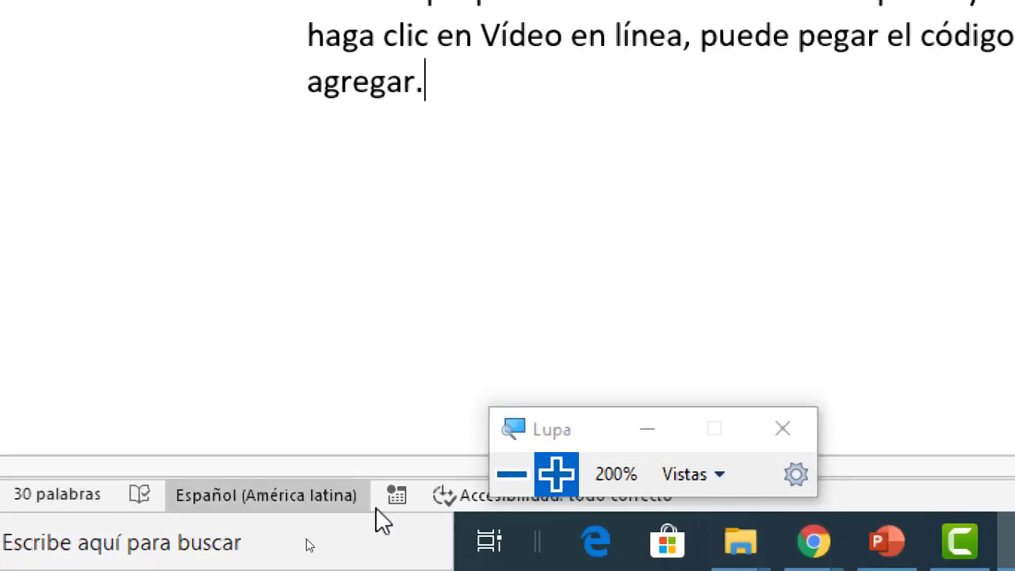
pyautogui.click(514, 479)
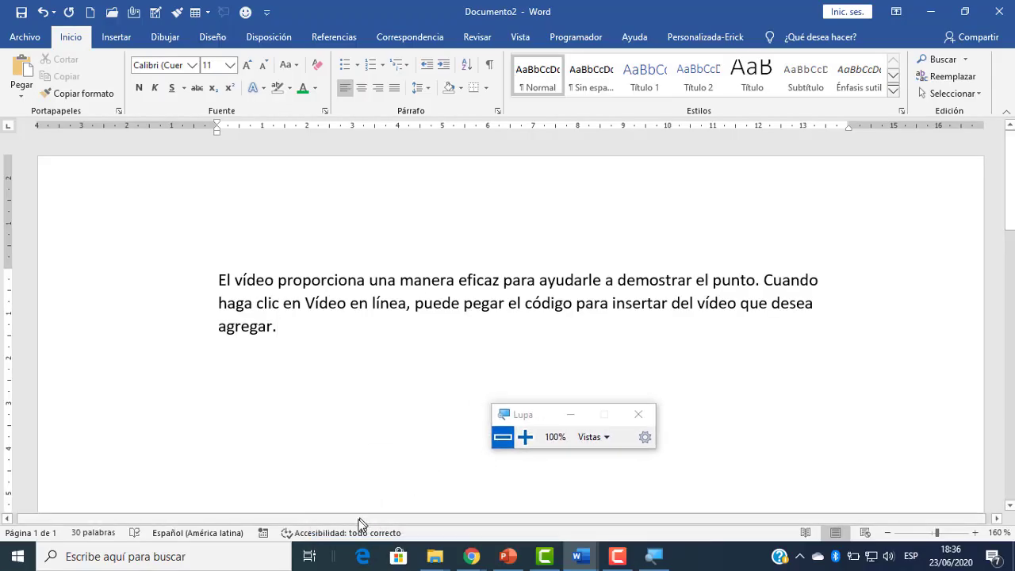
# Open the proofreading language dialog, magnify its language list and automatic detection option, and cancel it.
pyautogui.click(208, 532)
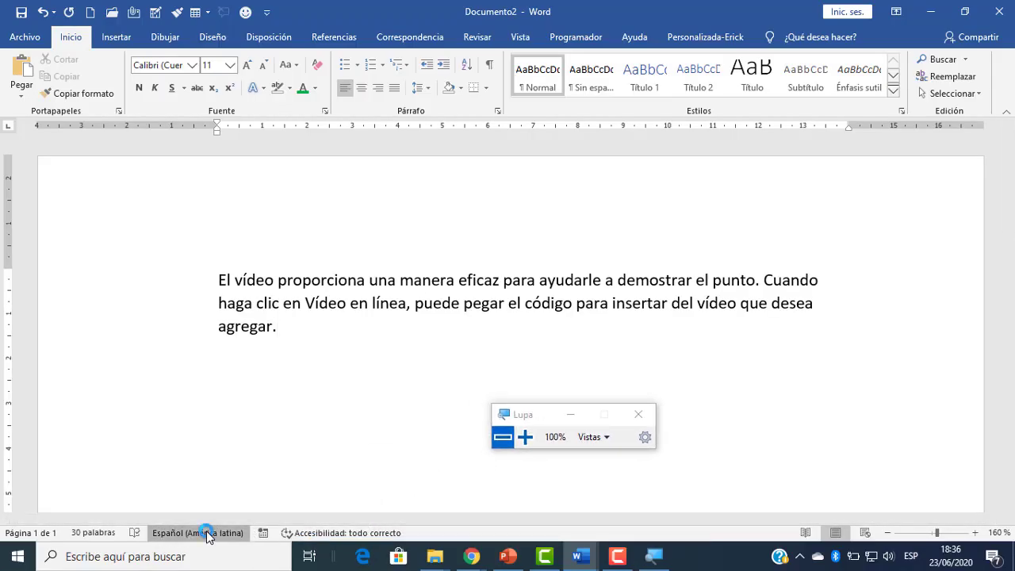
pyautogui.click(525, 437)
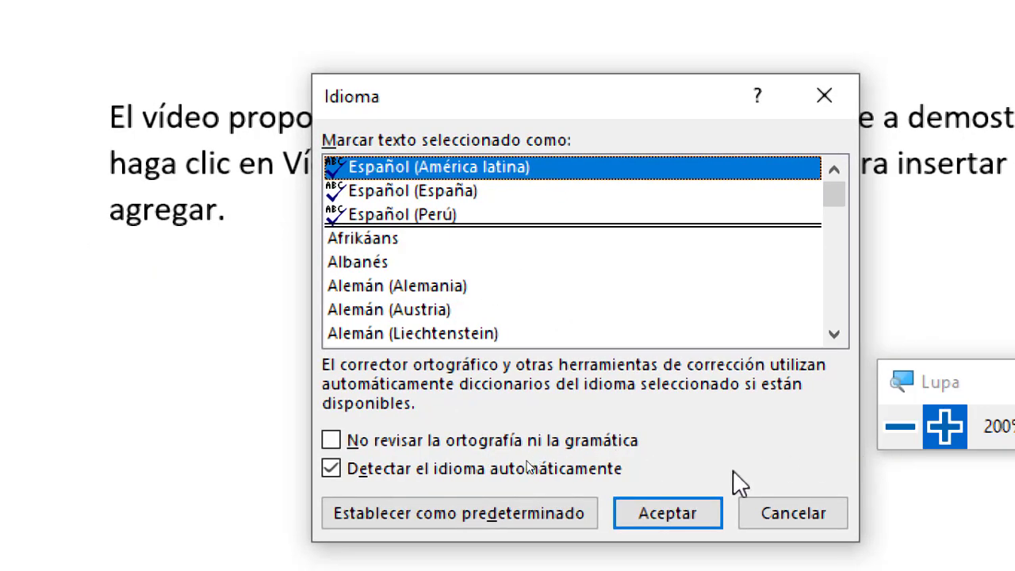
pyautogui.click(776, 520)
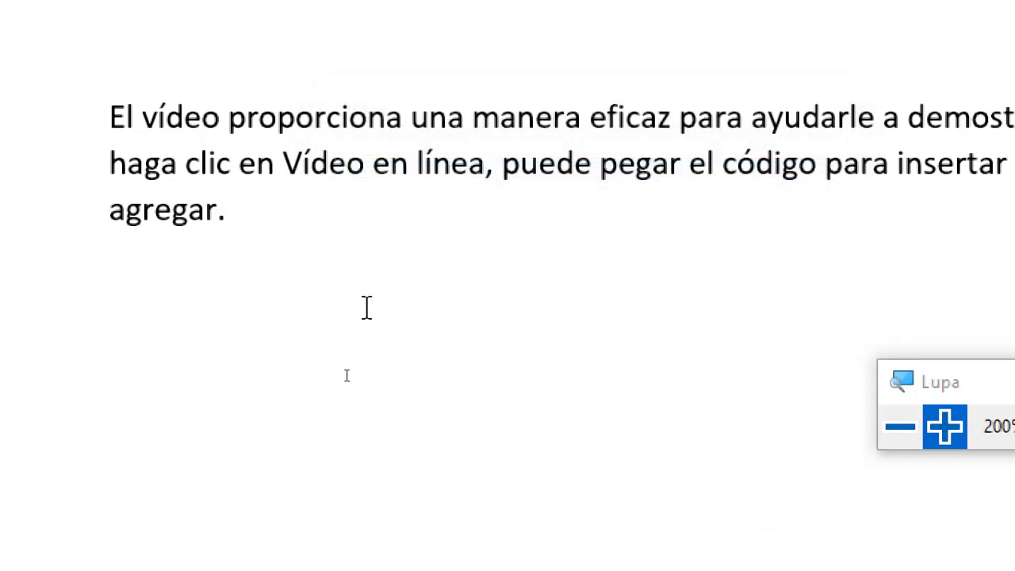
# Write the sentence "Today is a beautiful day." below the sample paragraph, restore the magnifier to 100% and start another line.
pyautogui.press('Return')
pyautogui.write('Tog')
pyautogui.press('BackSpace')
pyautogui.write('day')
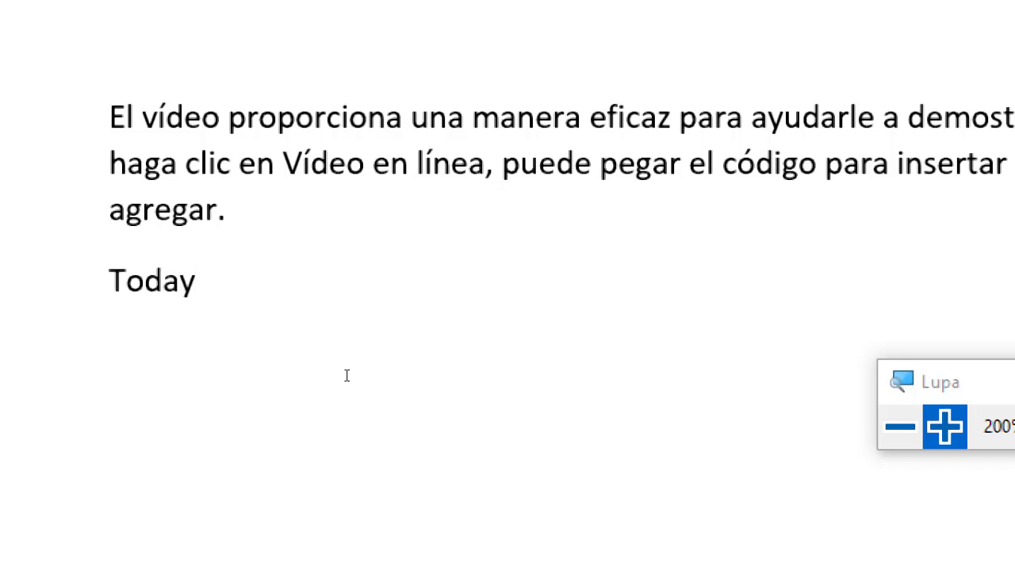
pyautogui.write(' i')
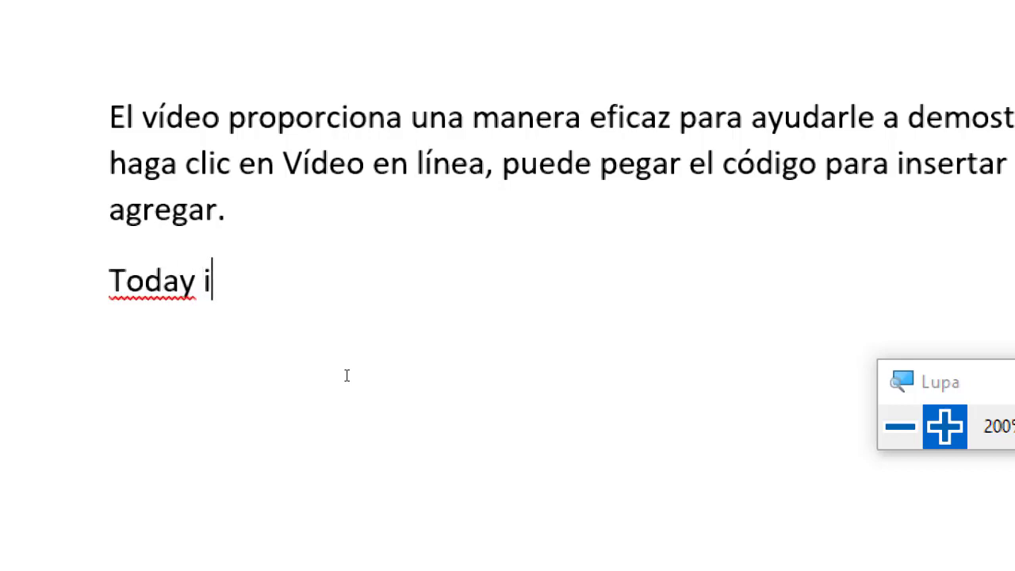
pyautogui.write('s a bea')
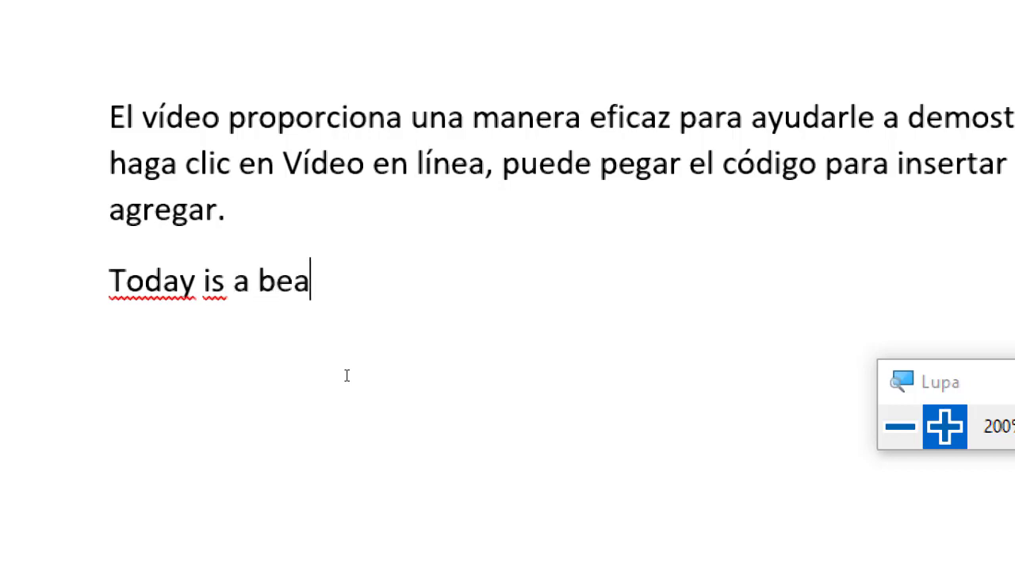
pyautogui.write('utifu')
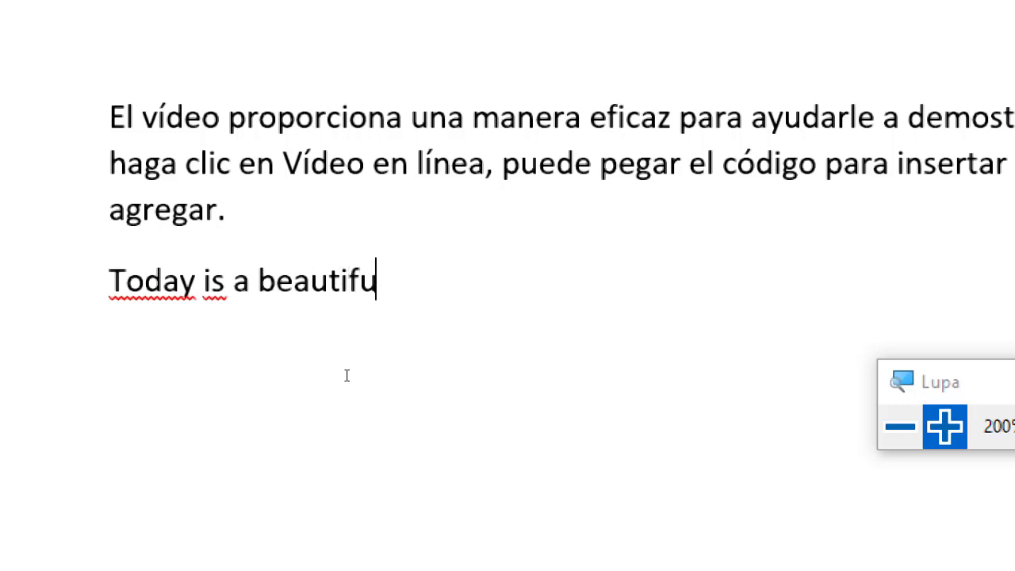
pyautogui.write('l da')
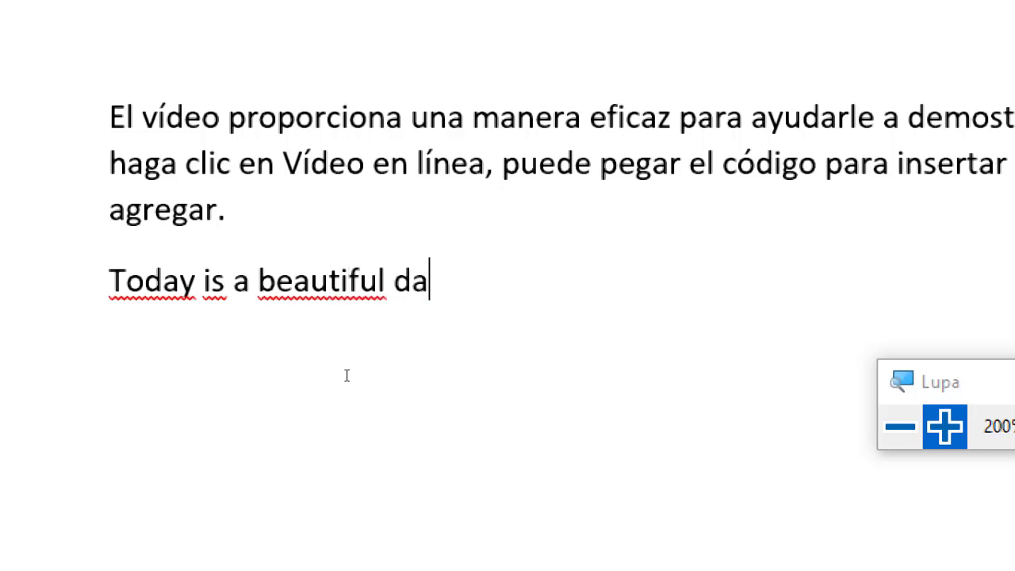
pyautogui.write('y.')
pyautogui.click(900, 426)
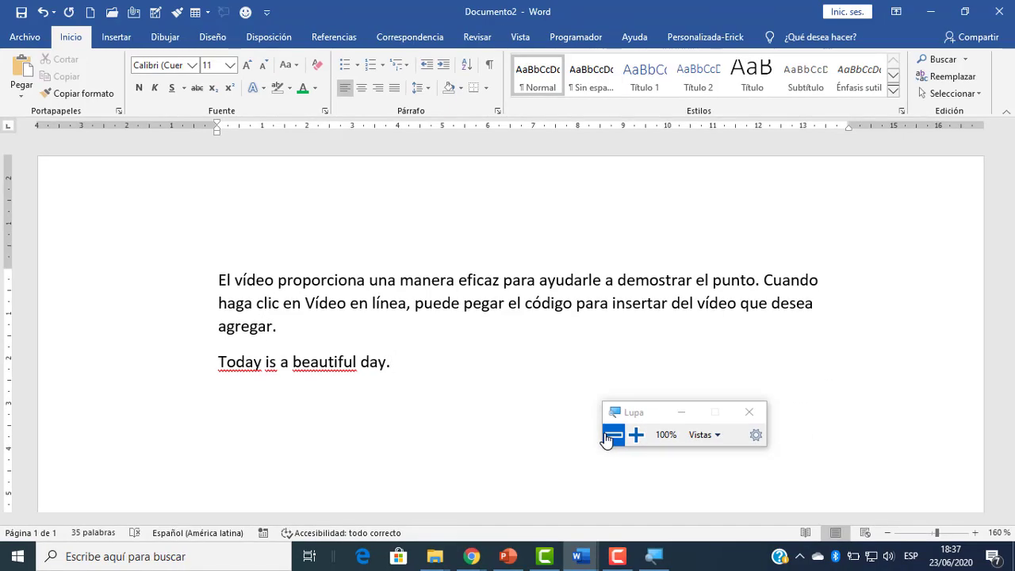
pyautogui.press('Return')
# Magnify the English sentence to 200% to examine its spelling marks, start a line below it and return to 100%.
pyautogui.click(645, 444)
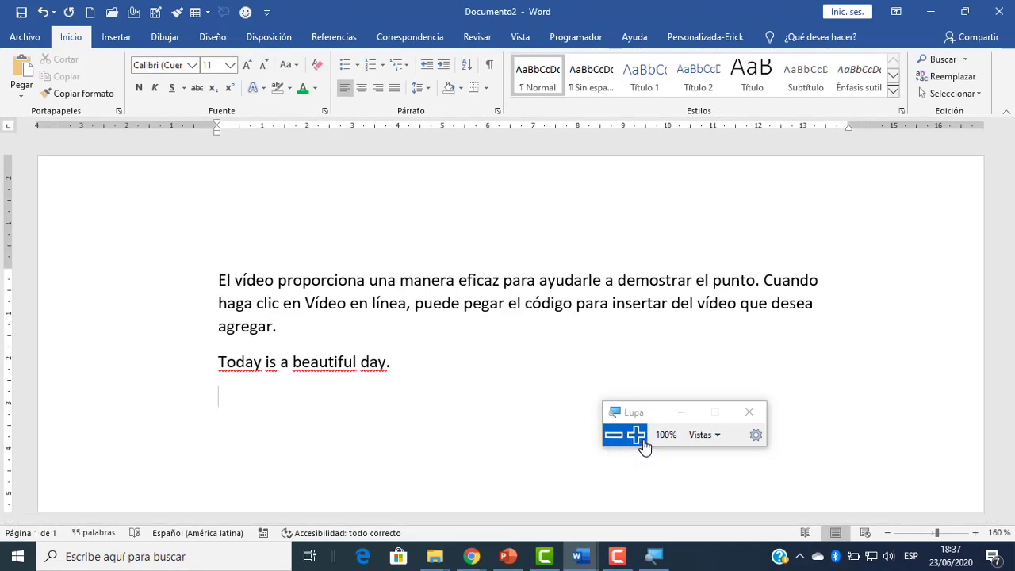
pyautogui.click(607, 444)
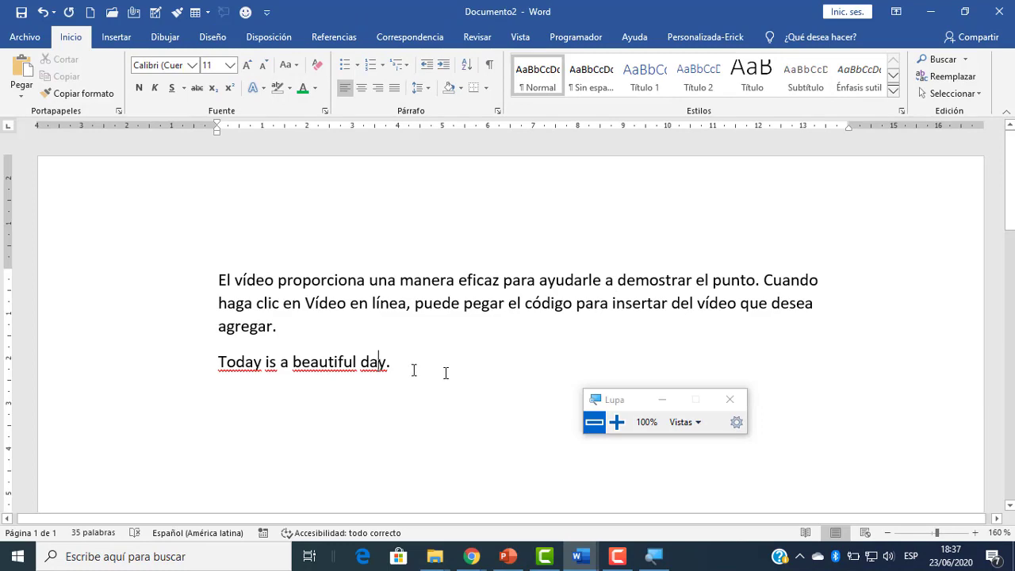
pyautogui.click(611, 426)
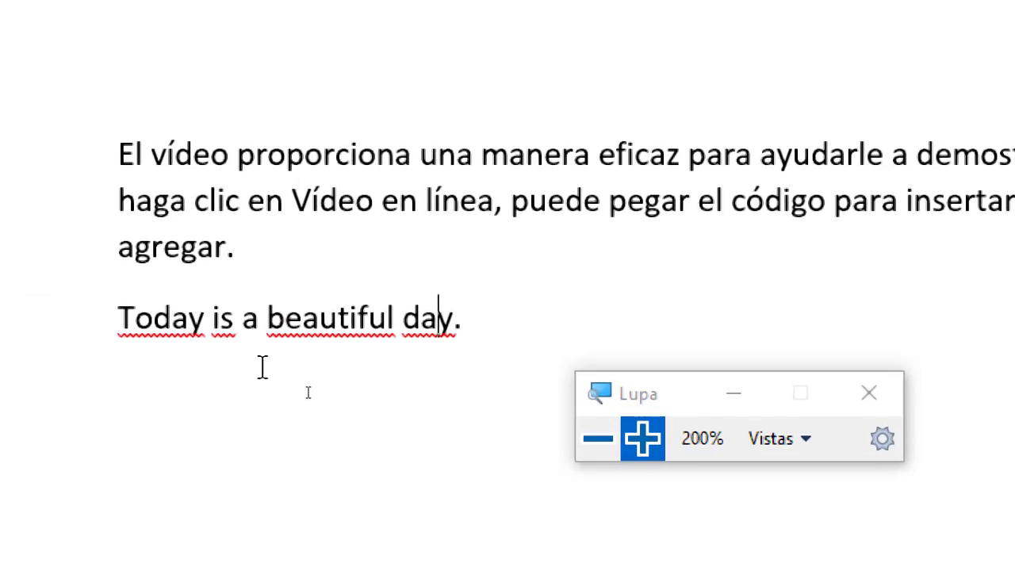
pyautogui.click(497, 331)
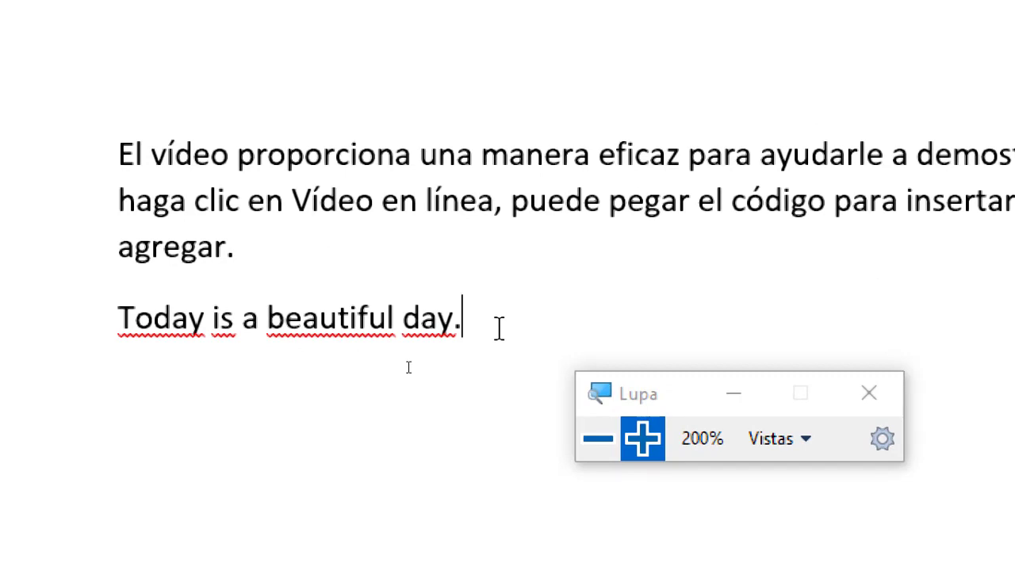
pyautogui.press('Return')
pyautogui.click(598, 437)
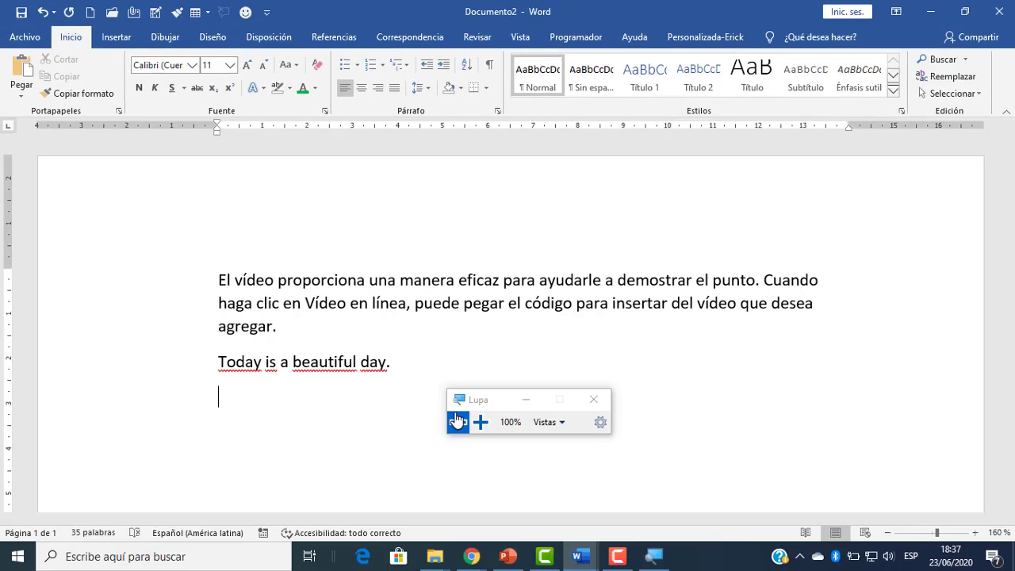
# Place the cursor in the English sentence, magnify its words once more and restore the 100% view.
pyautogui.click(227, 360)
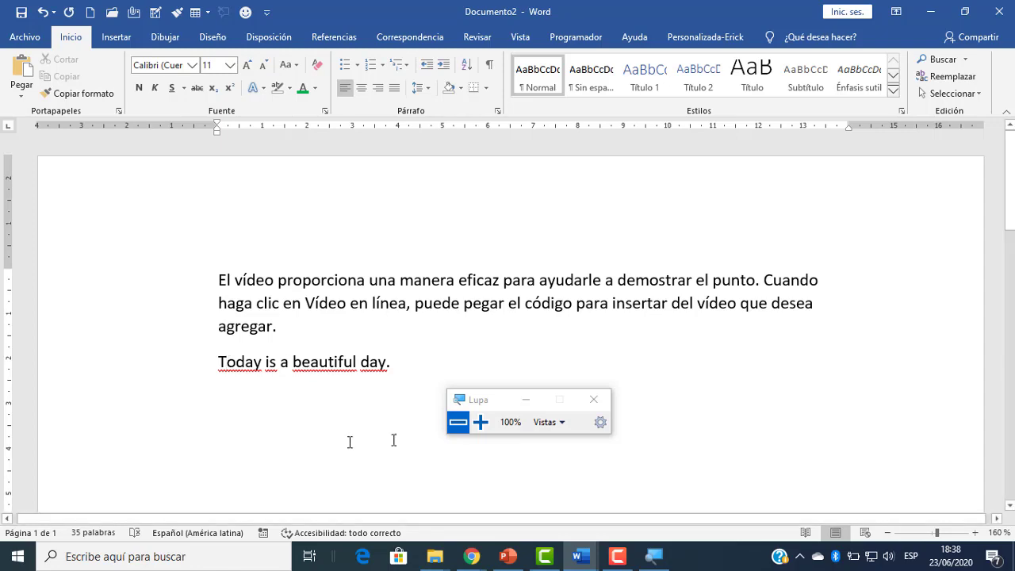
pyautogui.click(481, 423)
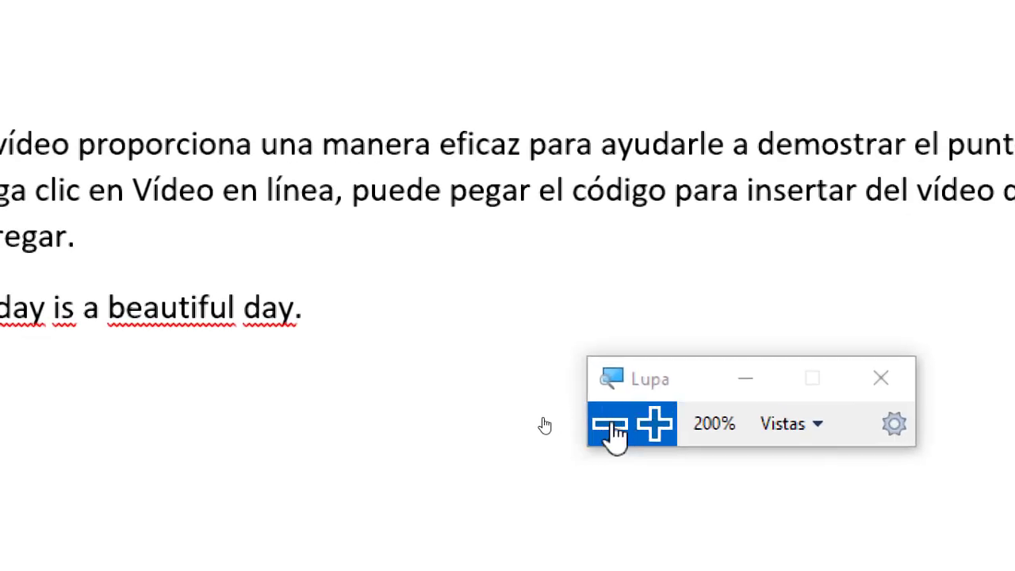
pyautogui.click(607, 426)
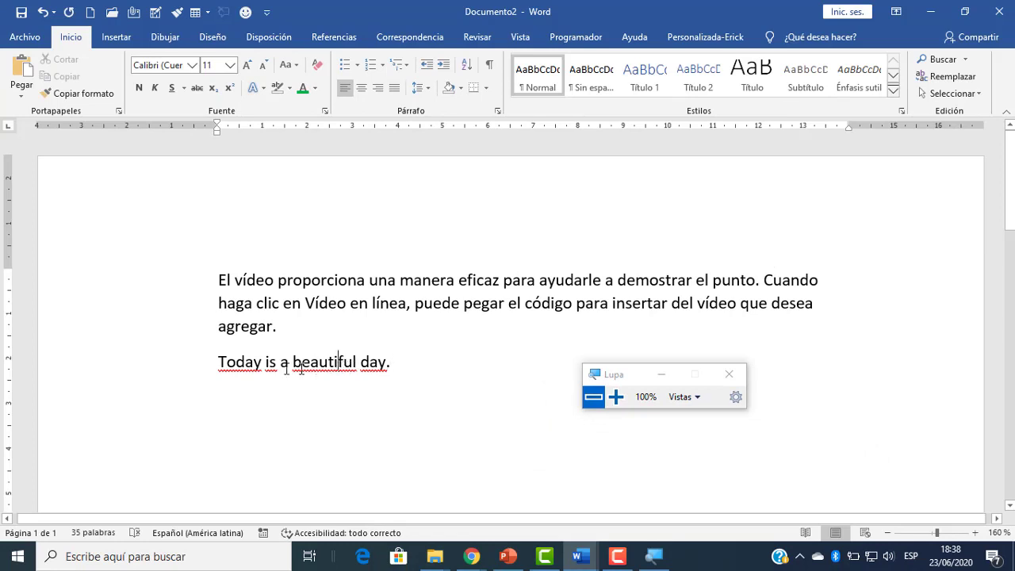
# Place the cursor in the word "beautiful" of the English sentence and open the proofreading language dialog.
pyautogui.click(258, 367)
pyautogui.click(310, 366)
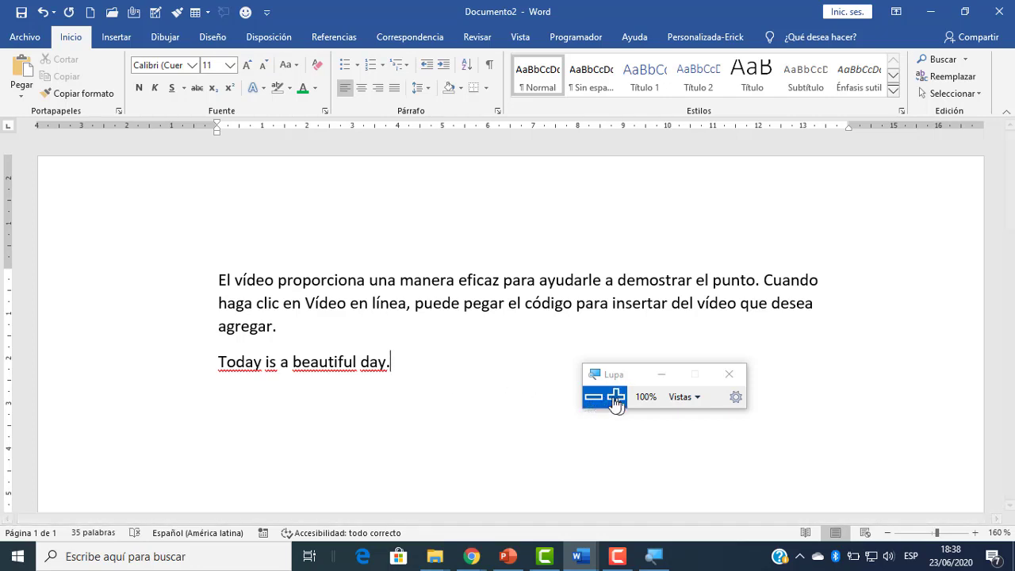
pyautogui.click(302, 358)
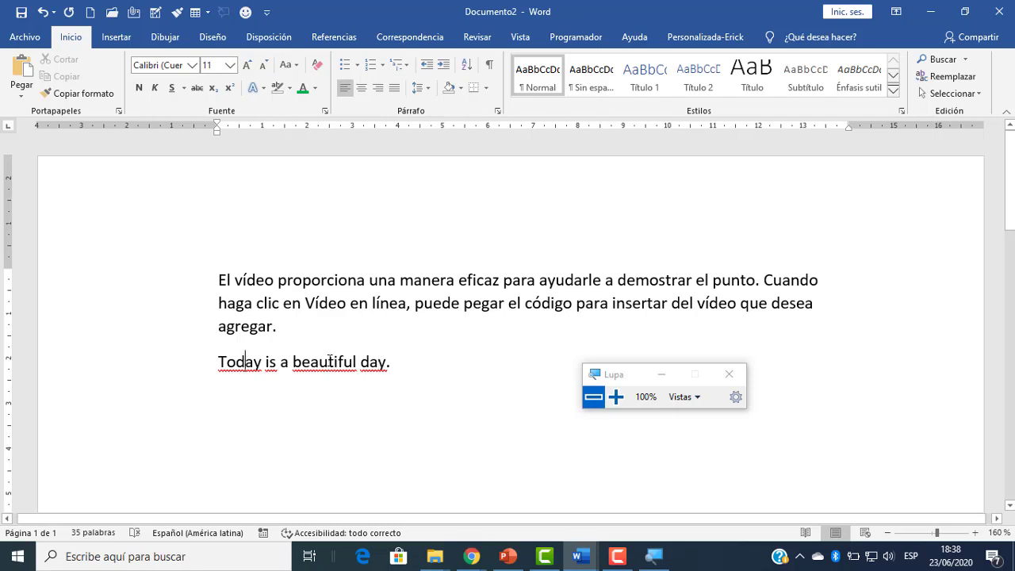
pyautogui.click(616, 397)
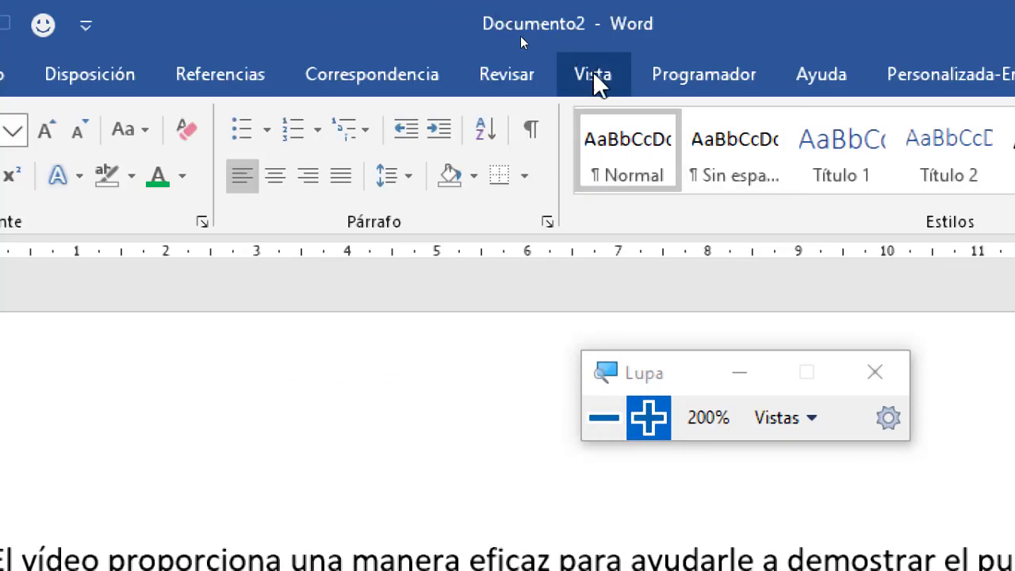
pyautogui.click(511, 75)
pyautogui.click(612, 418)
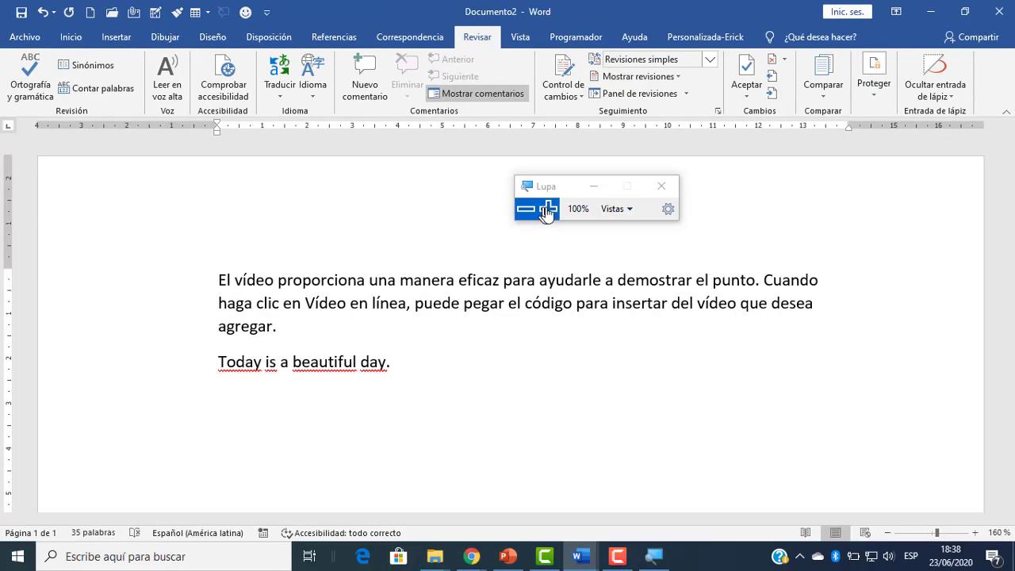
pyautogui.click(548, 210)
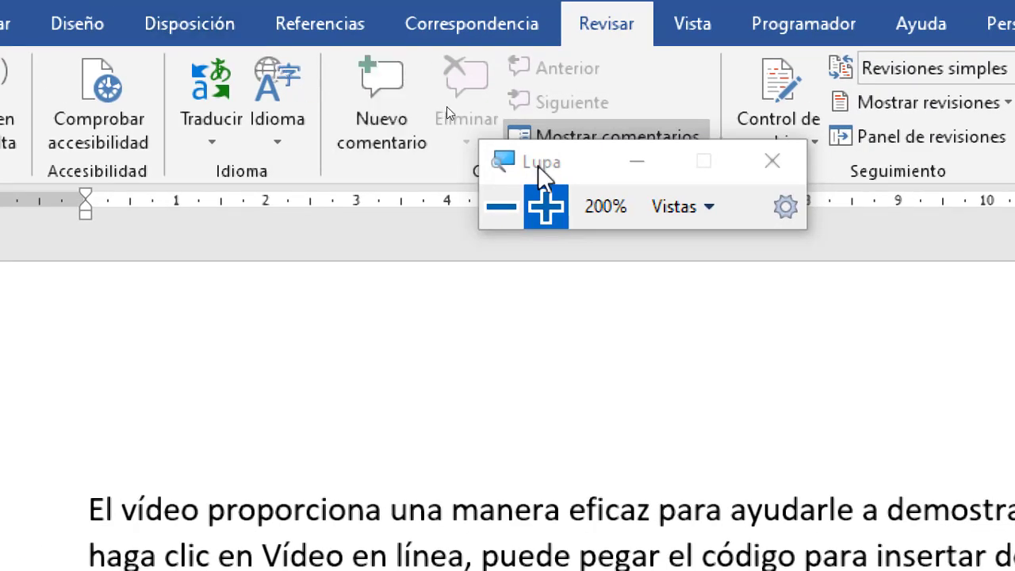
pyautogui.moveTo(534, 163); pyautogui.dragTo(629, 211)
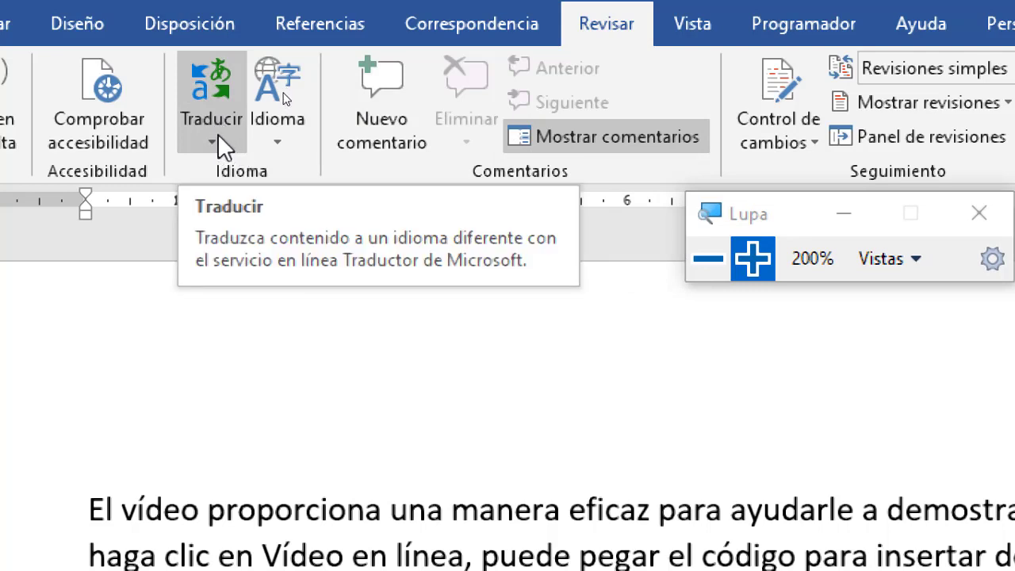
pyautogui.click(277, 142)
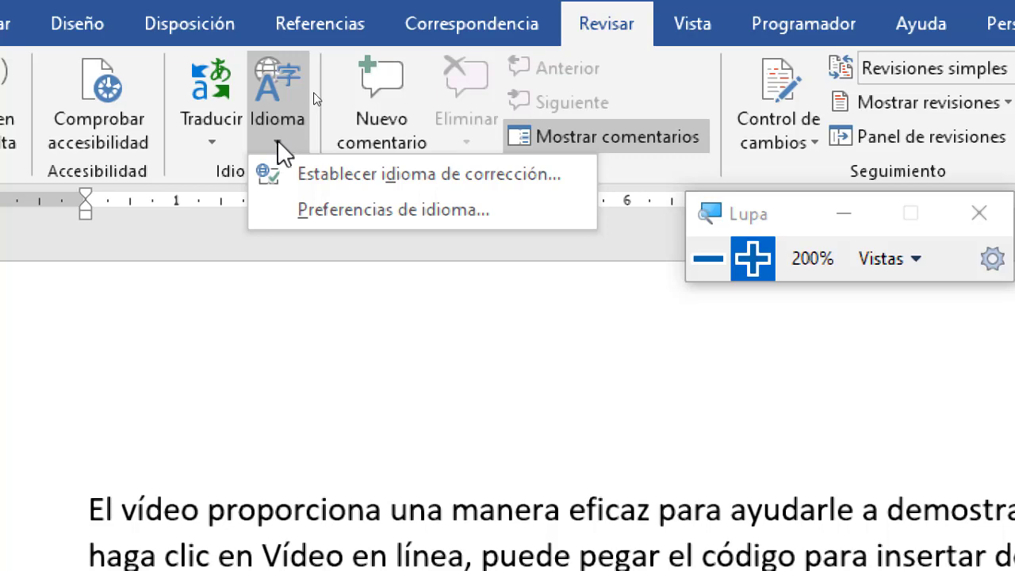
pyautogui.click(350, 173)
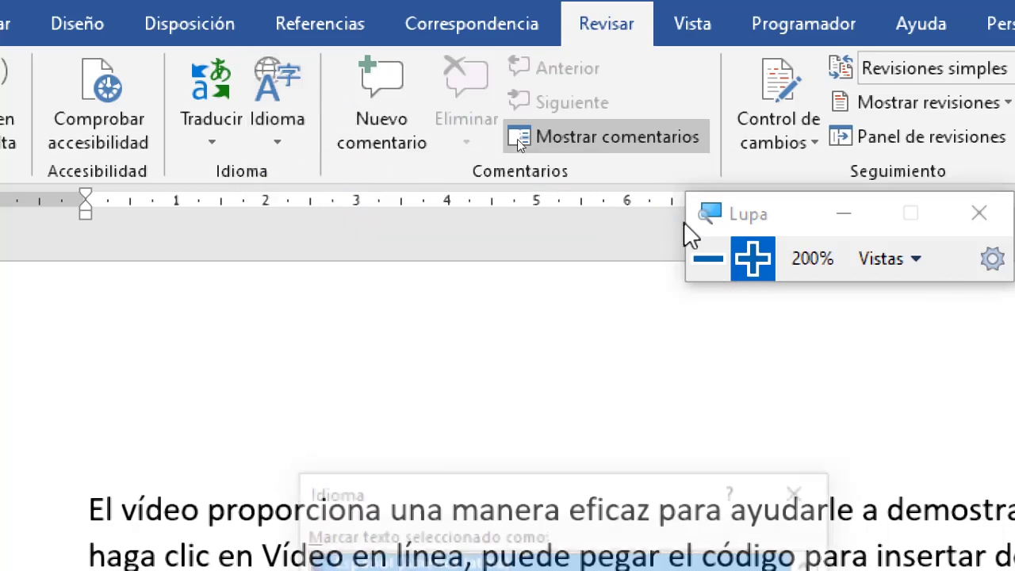
# Magnify the language dialog to 200%, move it clear of the English sentence and choose Inglés (Estados Unidos) in its list.
pyautogui.click(708, 258)
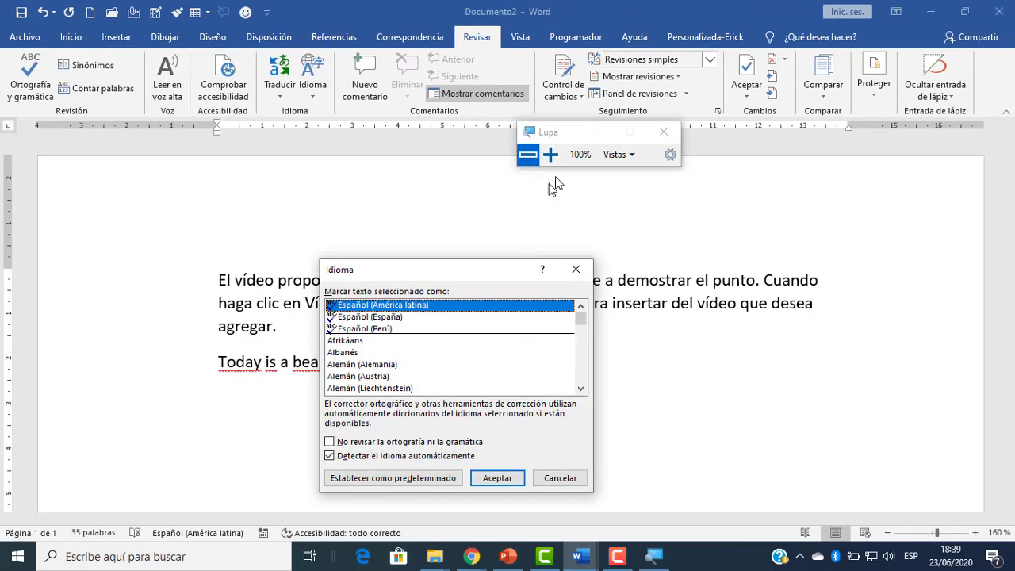
pyautogui.click(551, 154)
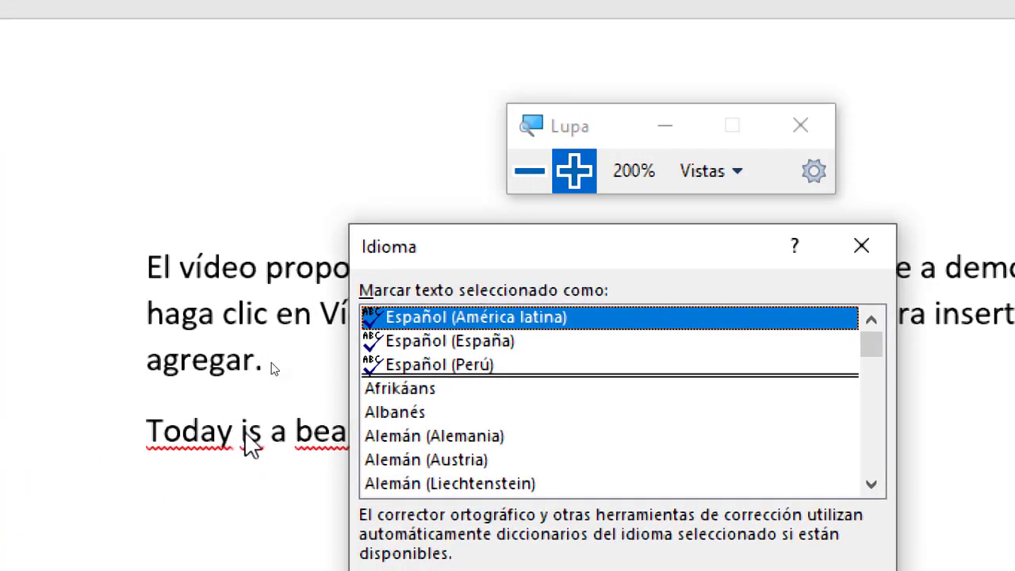
pyautogui.moveTo(482, 252); pyautogui.dragTo(653, 216)
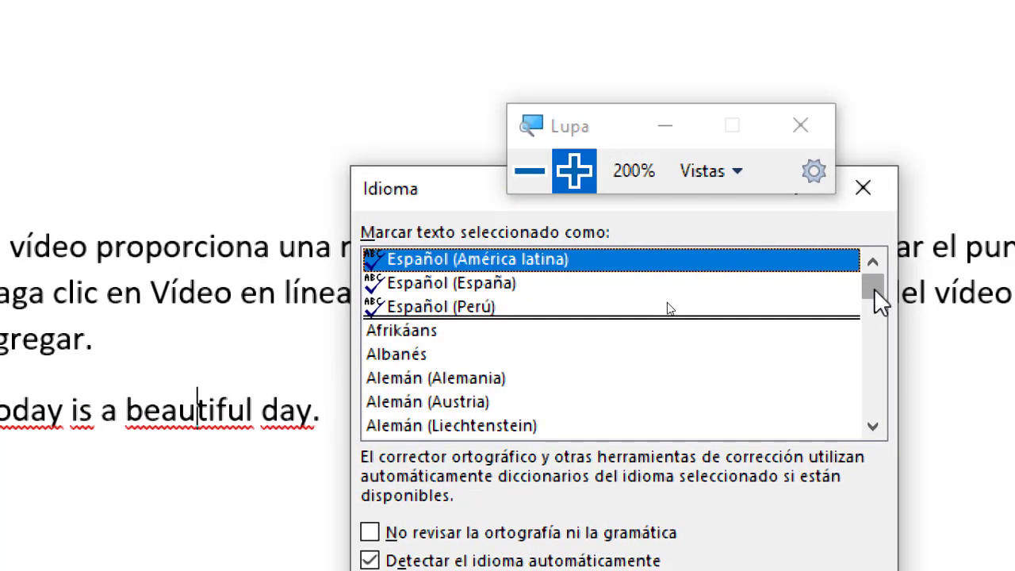
pyautogui.moveTo(878, 299); pyautogui.dragTo(868, 358)
pyautogui.scroll(2, 578, 362)
pyautogui.click(516, 330)
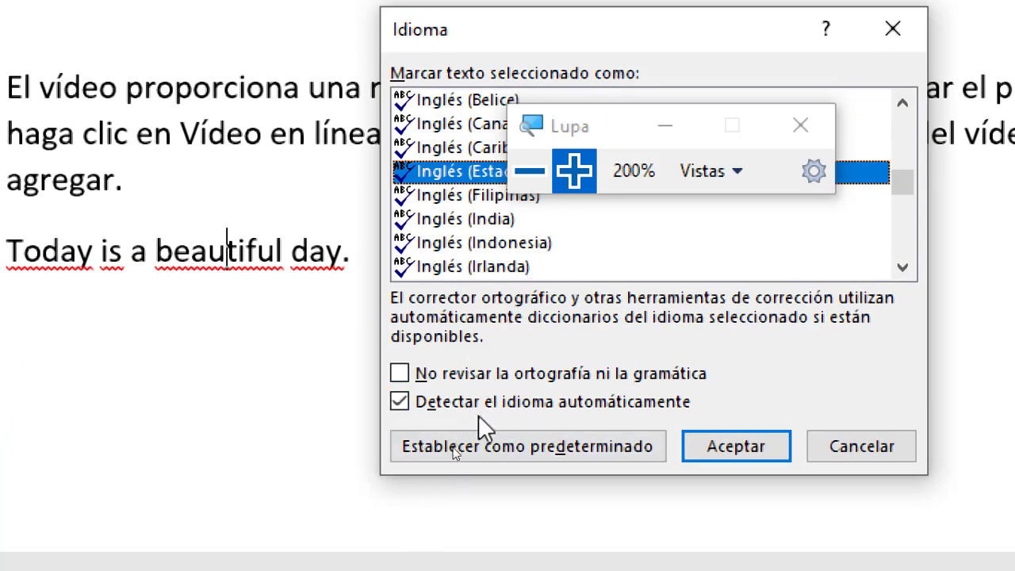
# Request Inglés (Estados Unidos) as the default language, decline the change, and apply it only to the word "beautiful".
pyautogui.click(450, 450)
pyautogui.moveTo(577, 123); pyautogui.dragTo(837, 342)
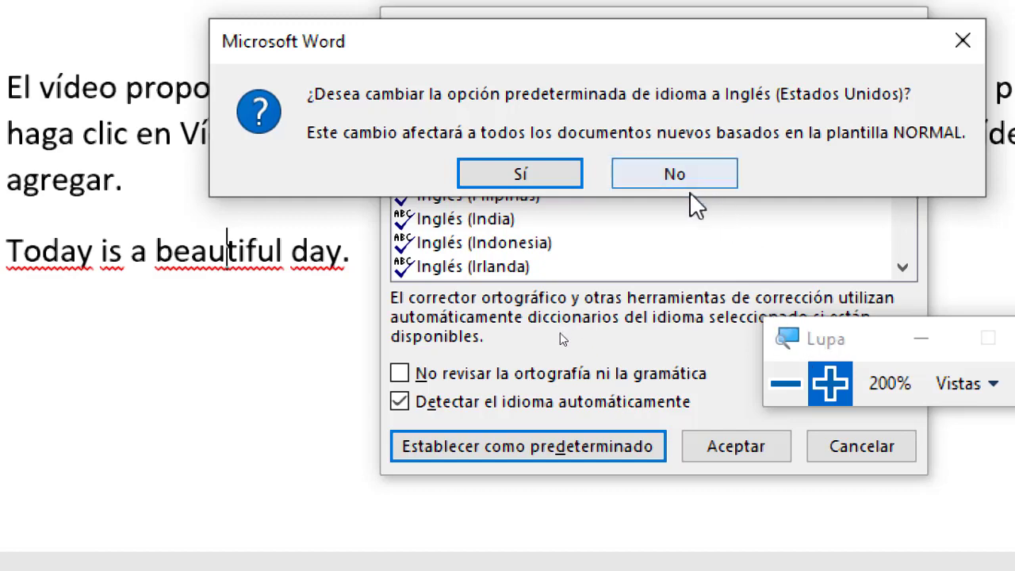
pyautogui.click(672, 174)
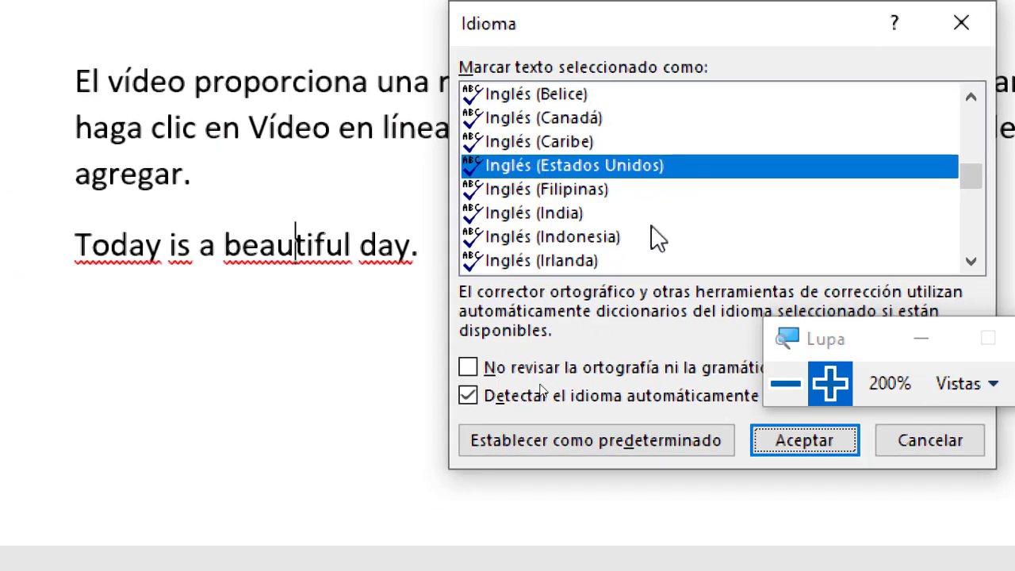
pyautogui.click(725, 448)
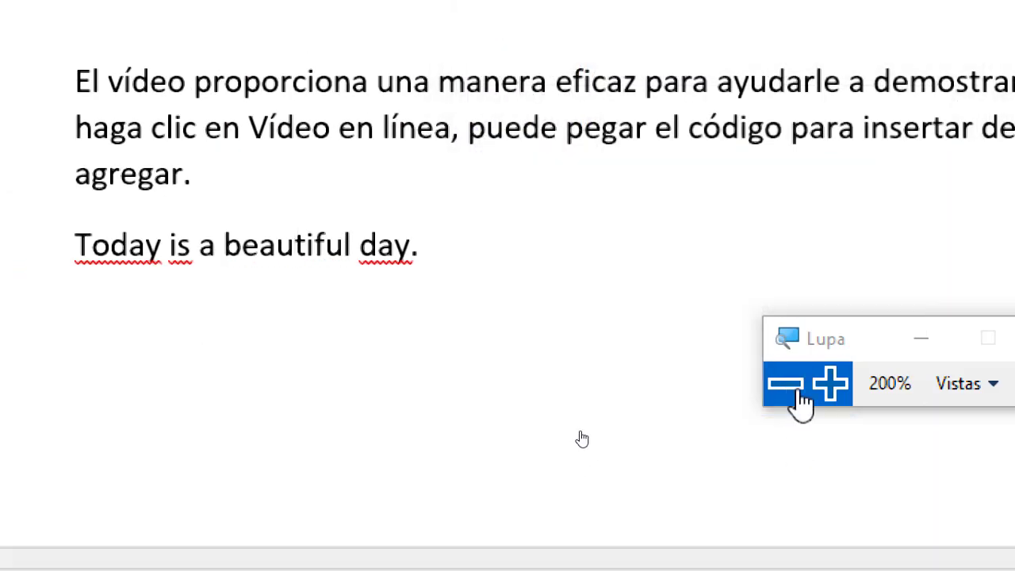
# Compare the spelling marks across the English sentence at 200% magnification and return the magnifier to 100%.
pyautogui.click(785, 384)
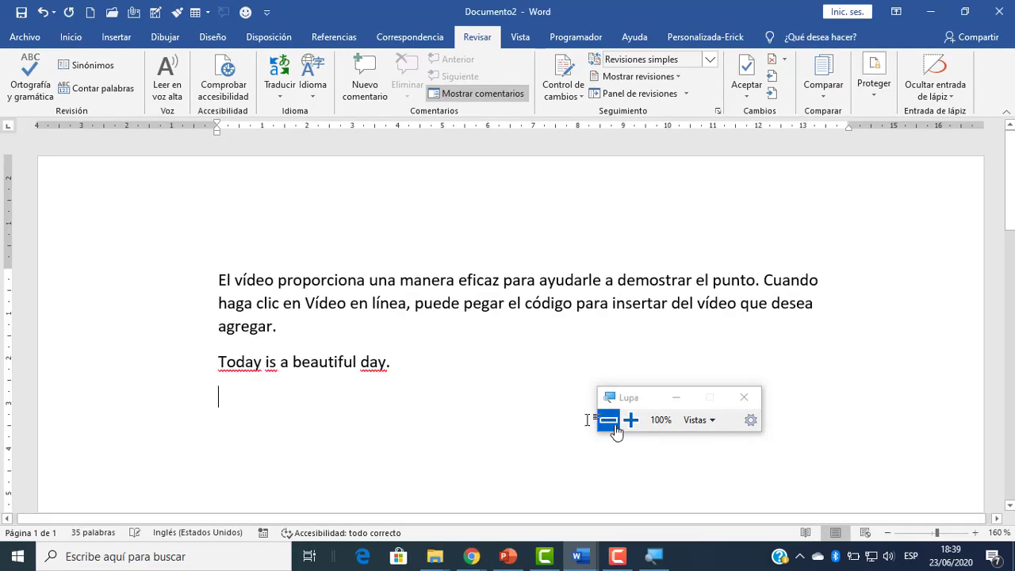
pyautogui.click(631, 421)
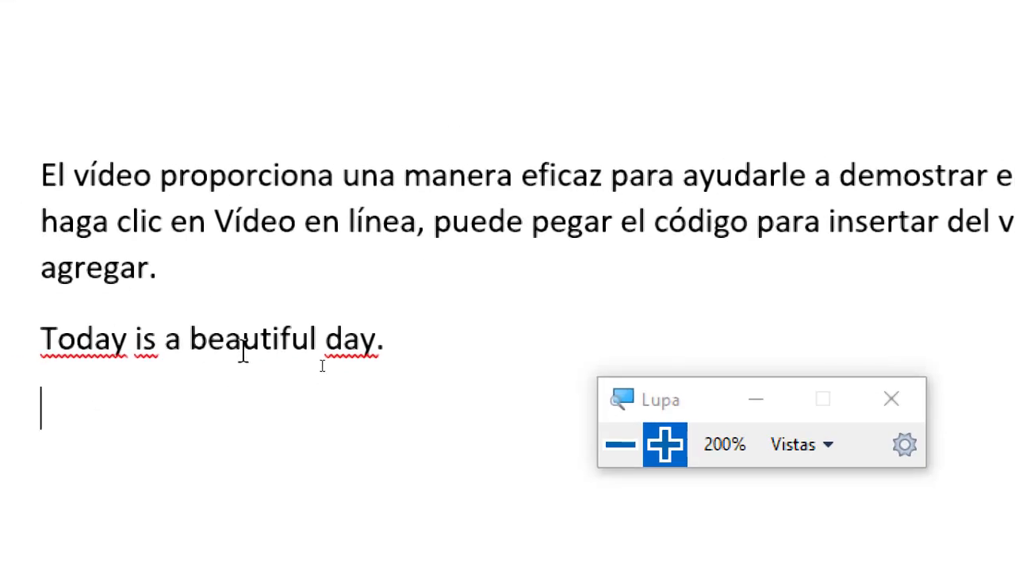
pyautogui.click(620, 444)
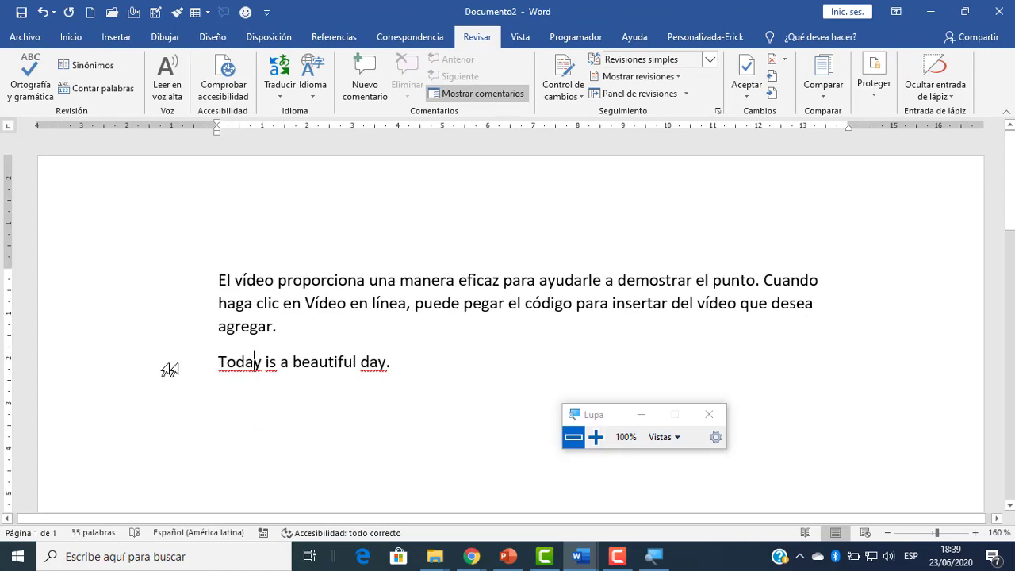
# Select the whole sentence "Today is a beautiful day." and set its proofreading language to Inglés (Estados Unidos).
pyautogui.click(155, 368)
pyautogui.click(269, 390)
pyautogui.click(163, 363)
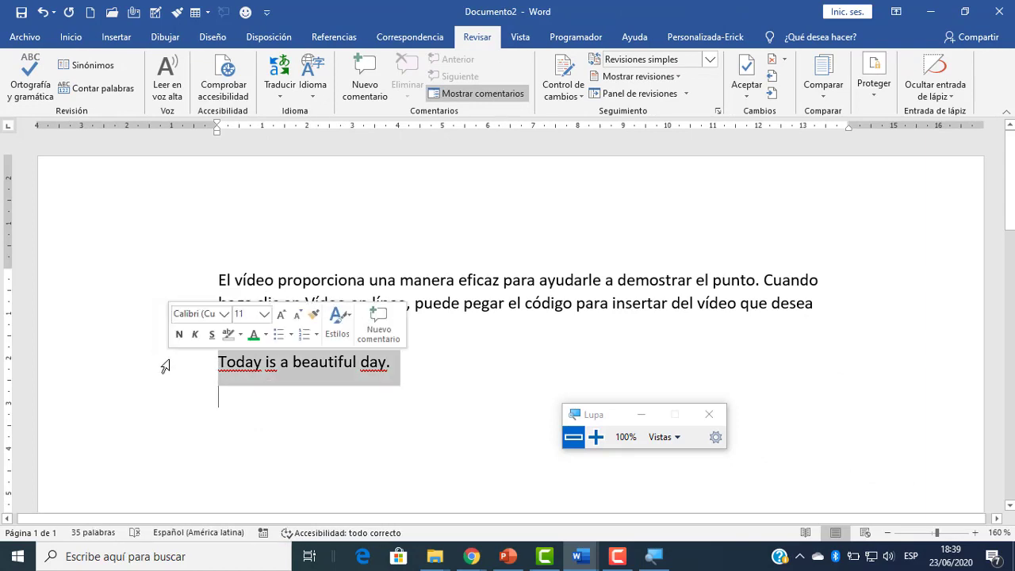
pyautogui.click(229, 533)
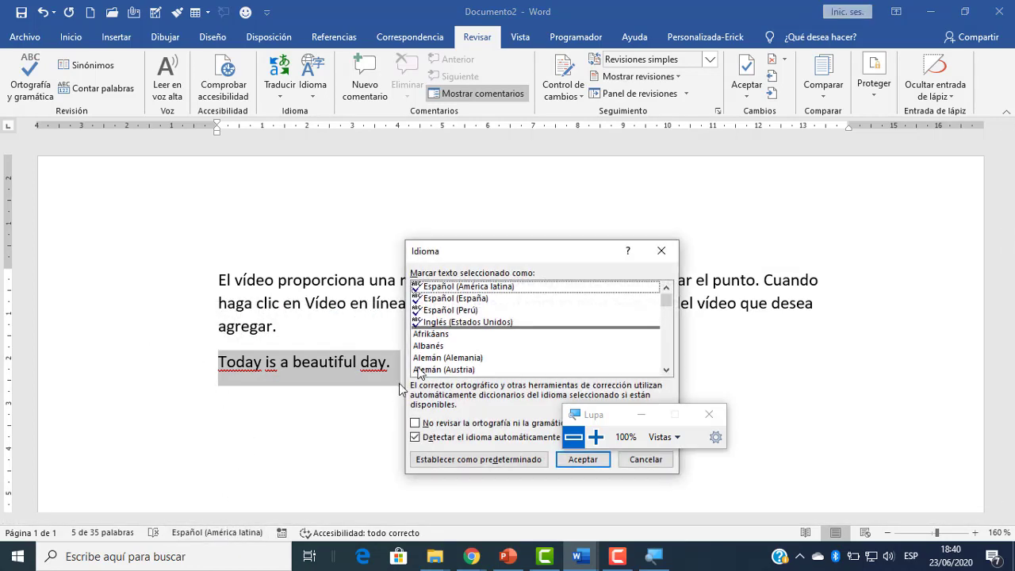
pyautogui.click(457, 323)
pyautogui.moveTo(585, 416); pyautogui.dragTo(790, 366)
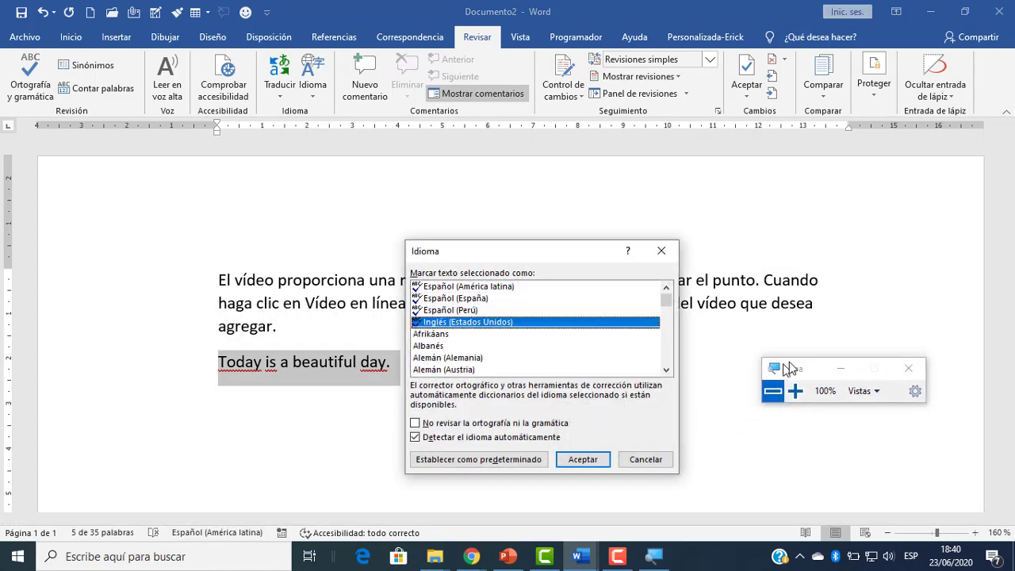
pyautogui.click(589, 460)
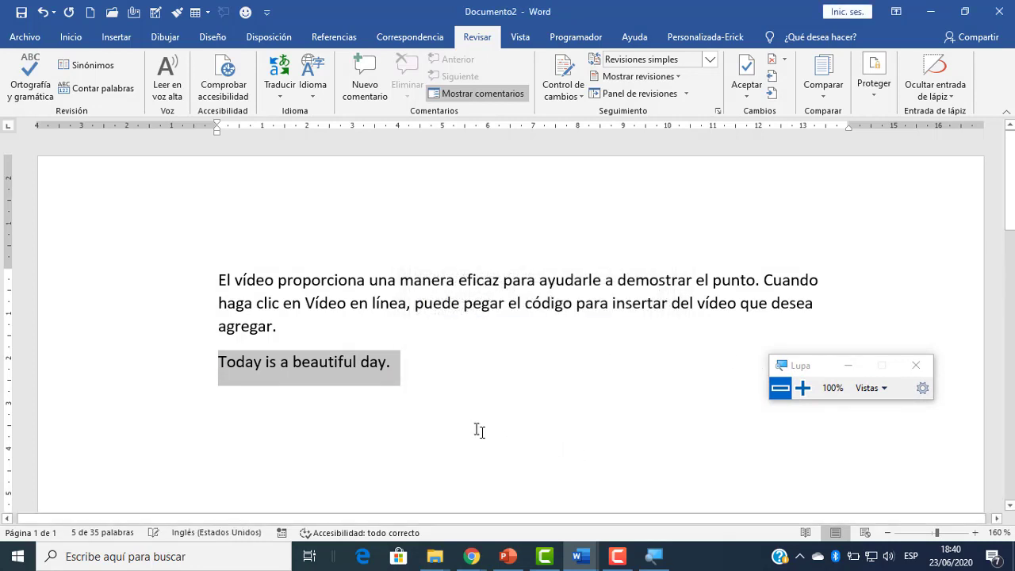
# Compare the spelling marks and proofreading language of the English sentence and the Spanish paragraph, magnifying them to 200%.
pyautogui.click(447, 414)
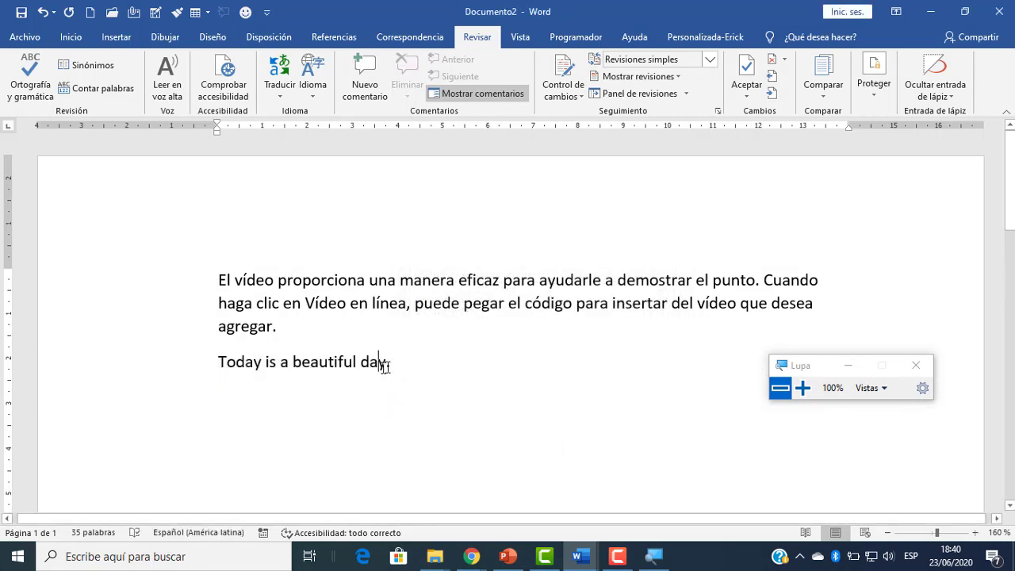
pyautogui.click(185, 374)
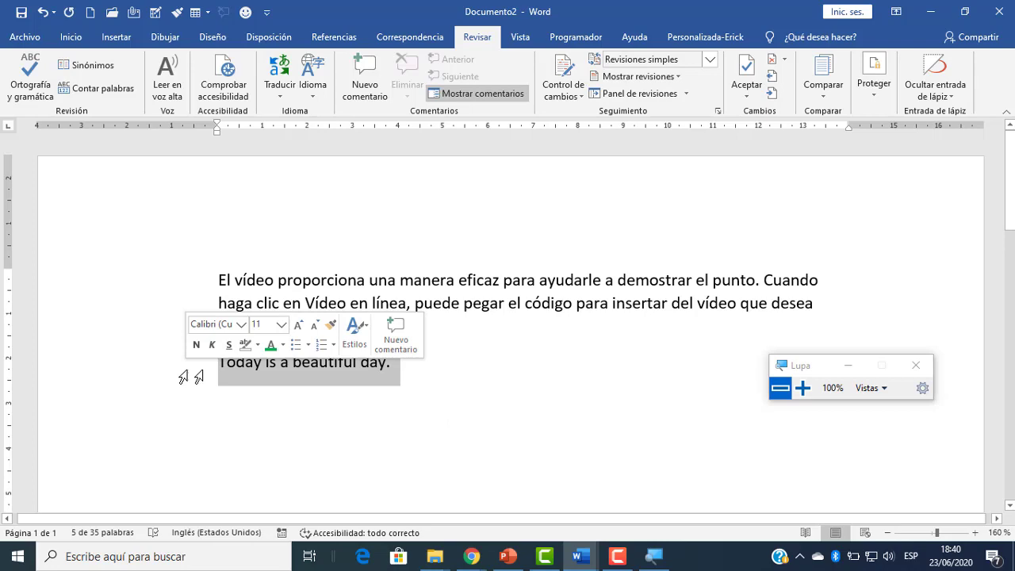
pyautogui.click(802, 388)
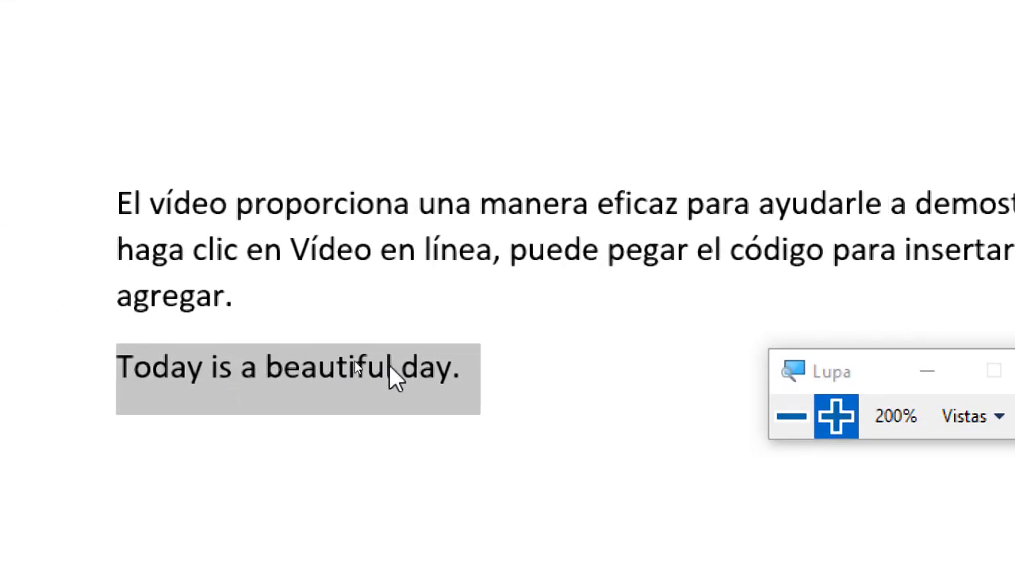
pyautogui.click(792, 415)
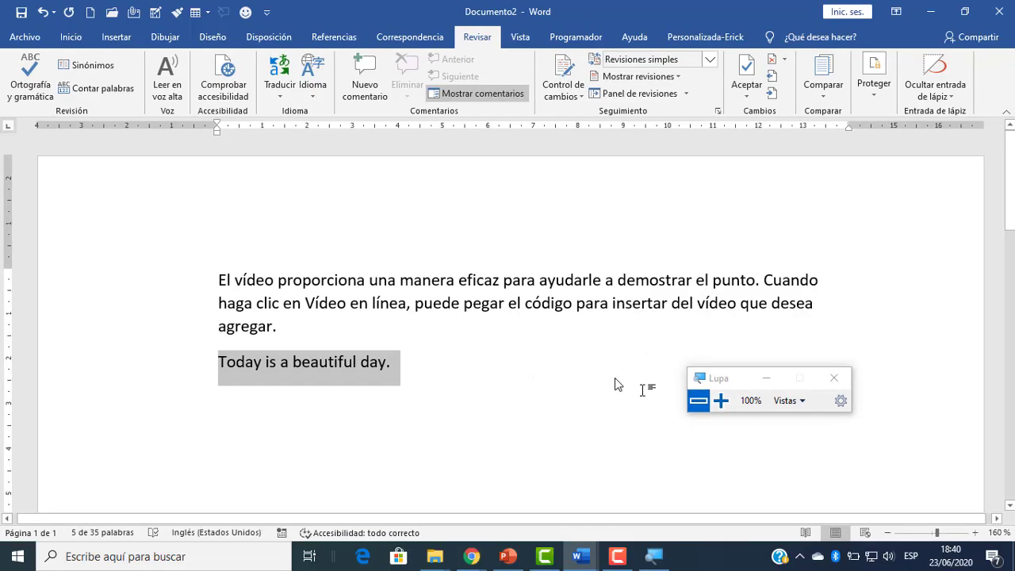
pyautogui.click(721, 400)
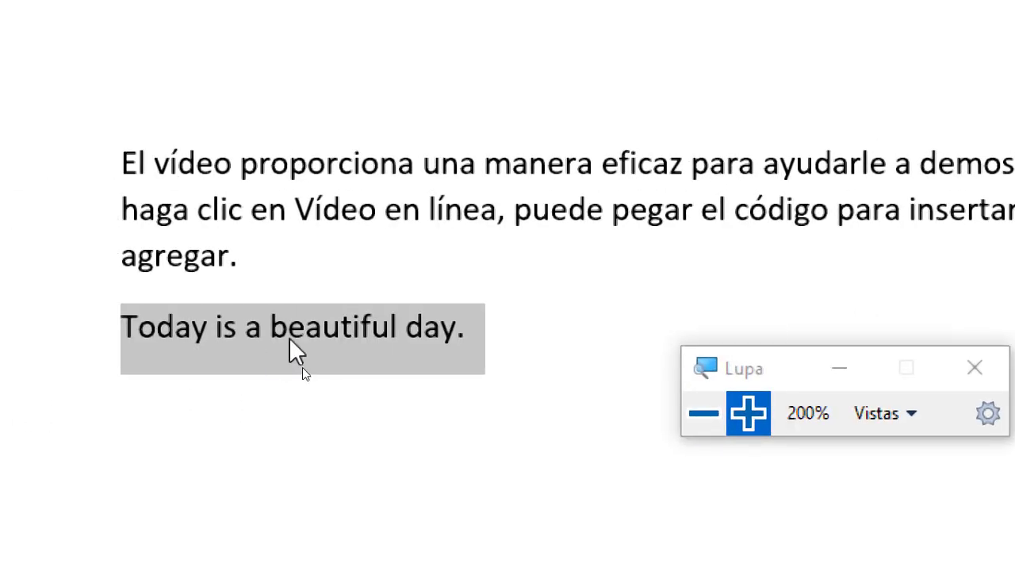
pyautogui.click(289, 337)
pyautogui.click(140, 325)
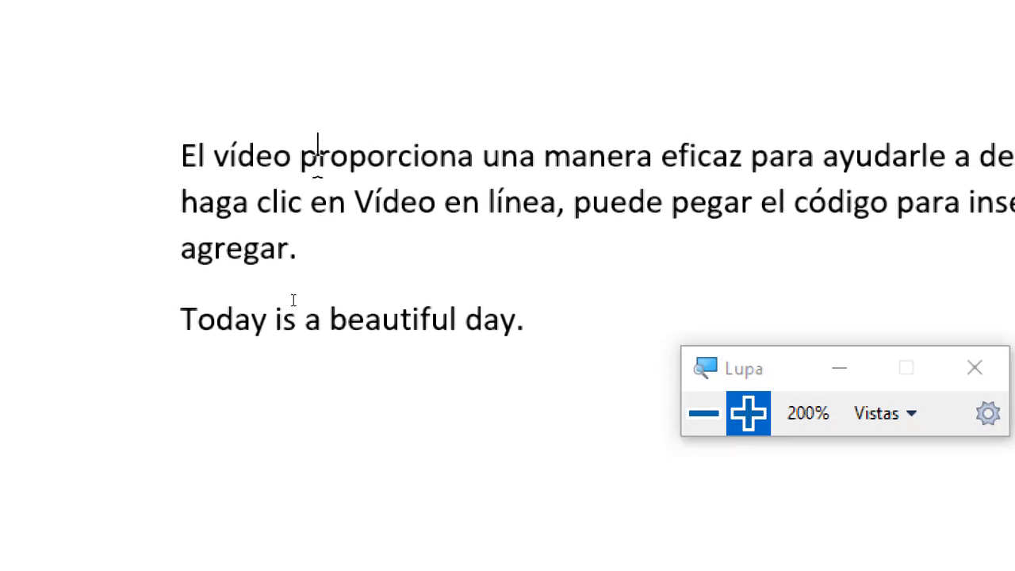
pyautogui.click(282, 202)
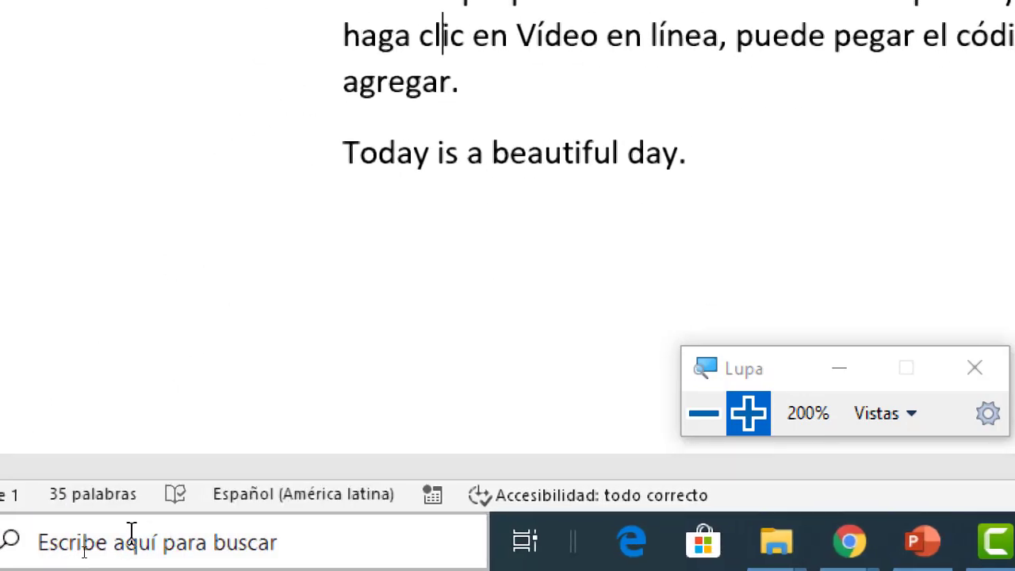
pyautogui.click(709, 418)
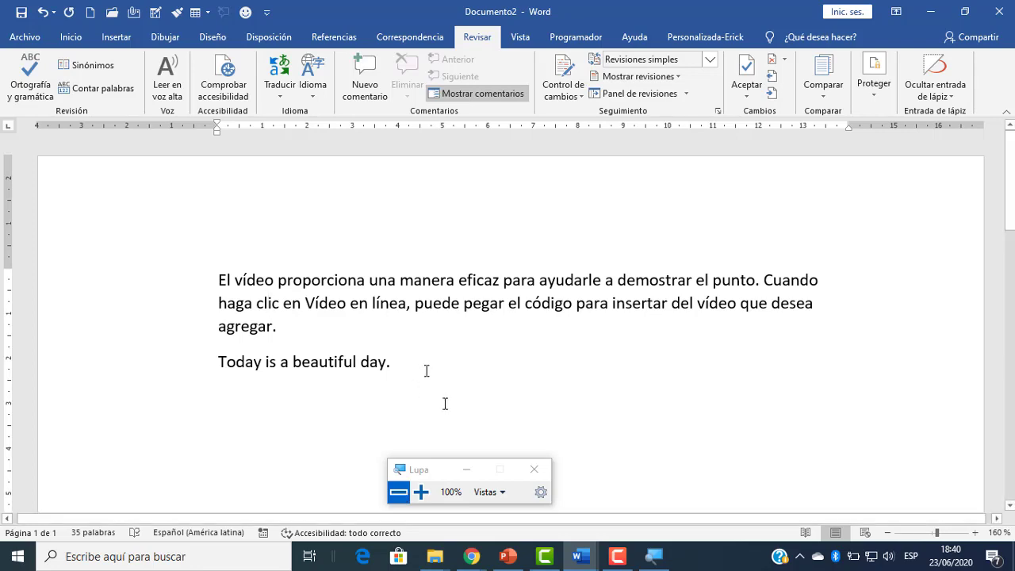
# Select the sentence "Today is a beautiful day." under 200% magnification and check its proofreading language at 100%.
pyautogui.click(421, 493)
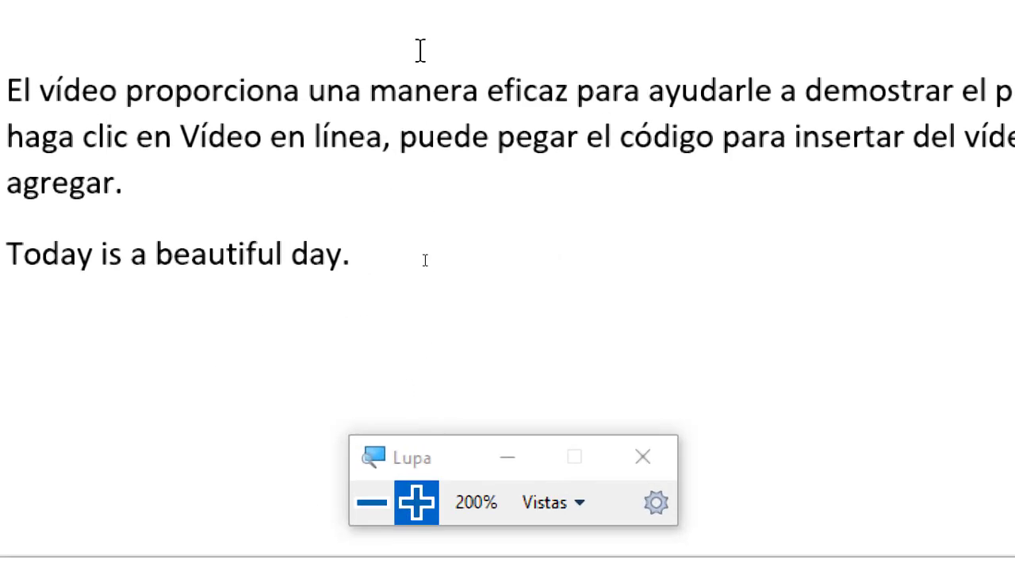
pyautogui.click(180, 358)
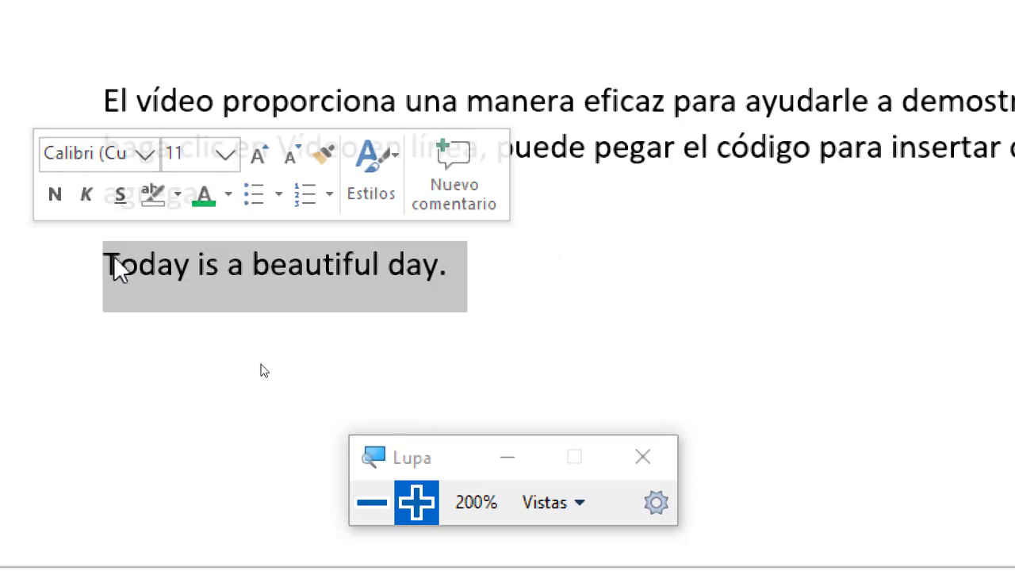
pyautogui.click(372, 502)
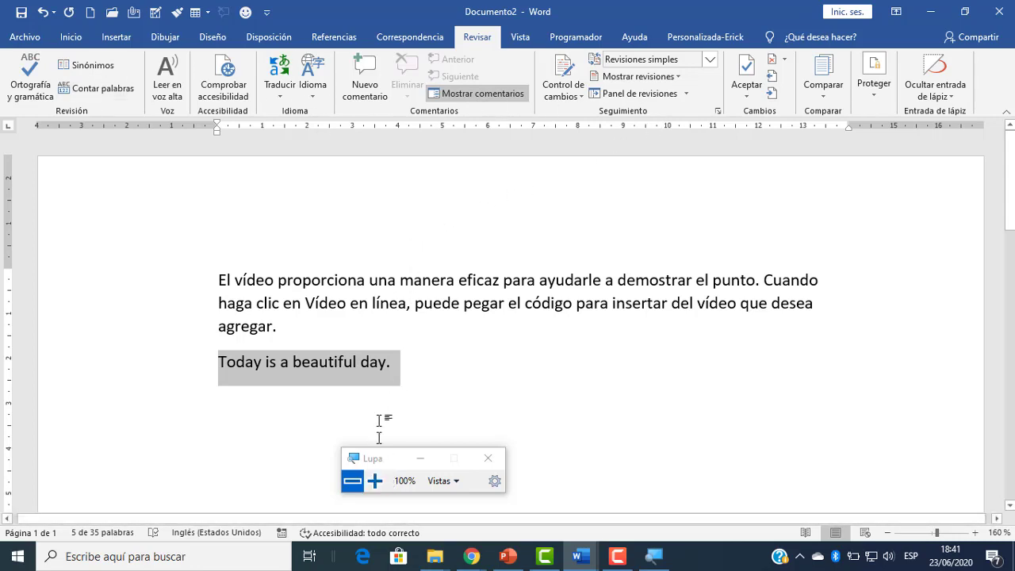
# Open the Office language preferences and examine the display language list at 200% magnification, highlighting Español.
pyautogui.click(374, 481)
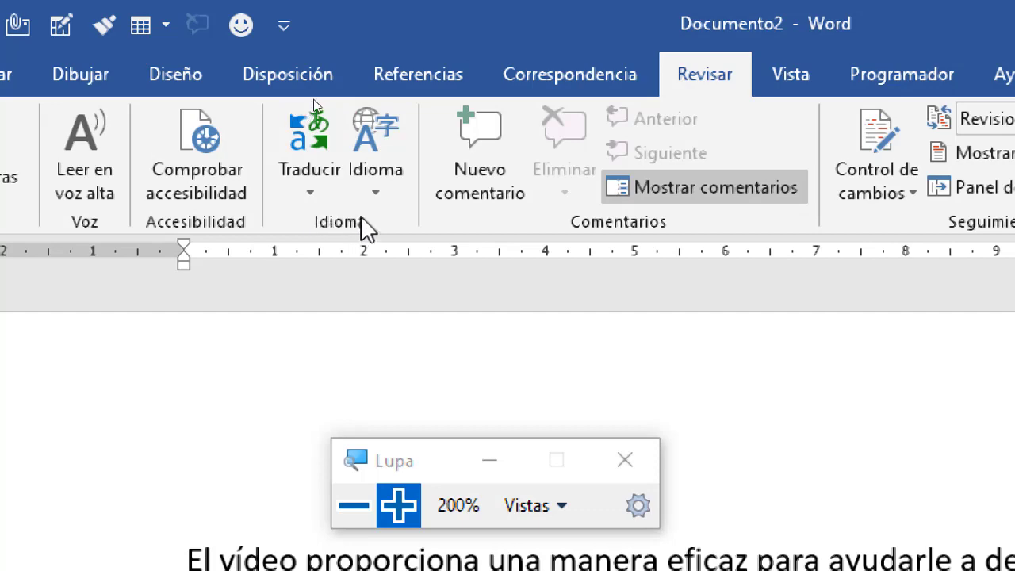
pyautogui.click(376, 190)
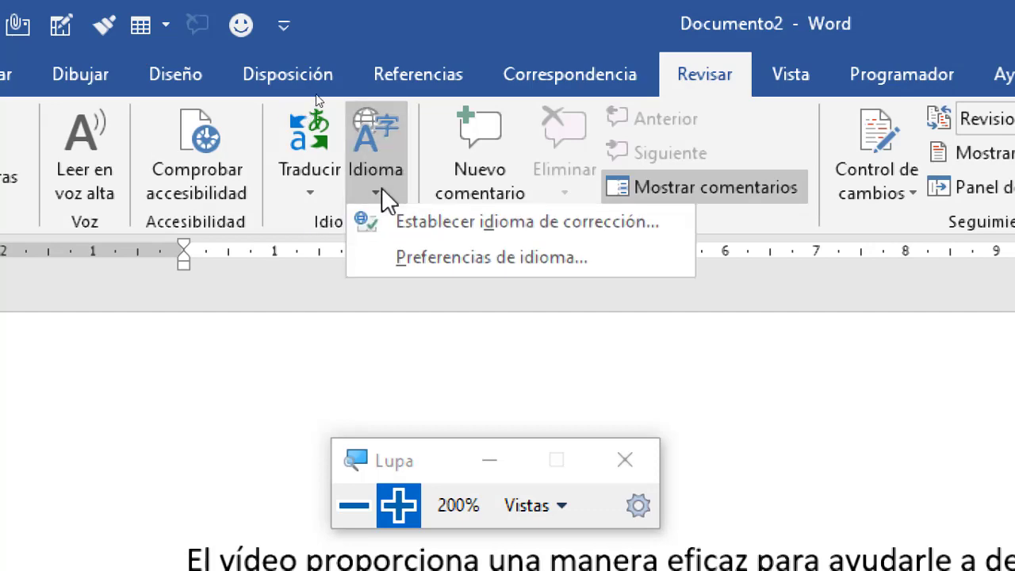
pyautogui.click(441, 266)
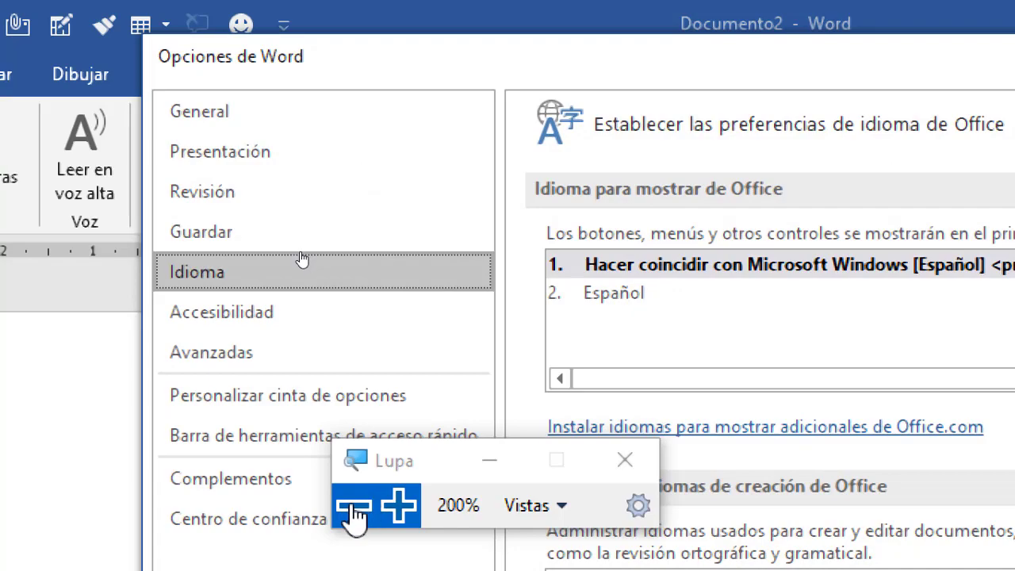
pyautogui.click(354, 507)
pyautogui.click(353, 398)
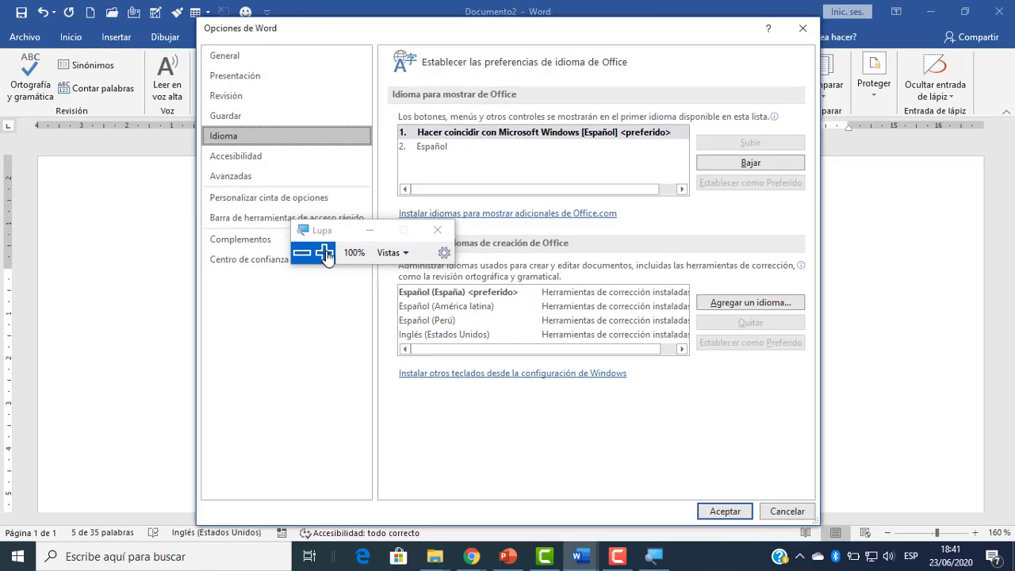
pyautogui.click(387, 397)
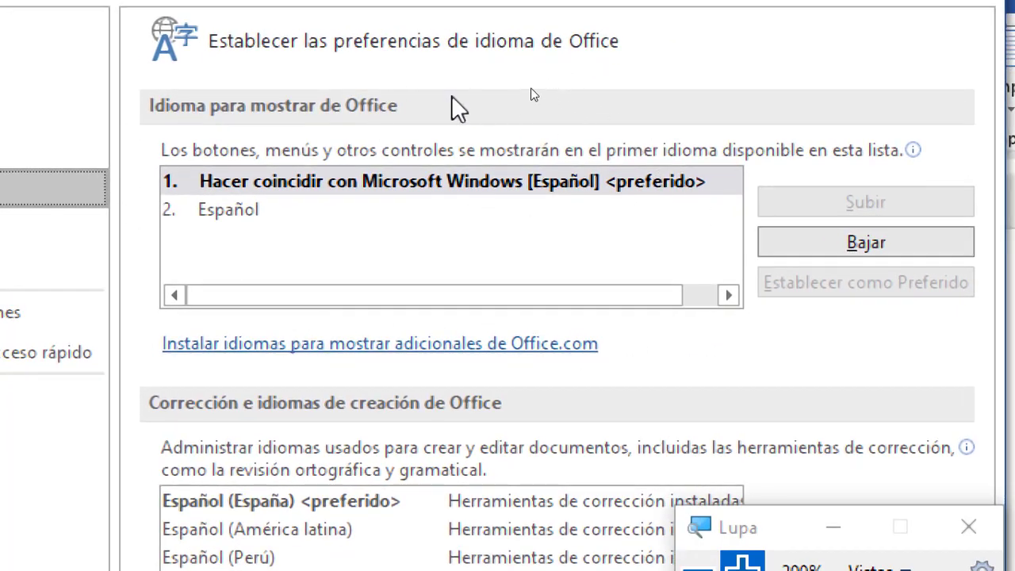
pyautogui.click(262, 209)
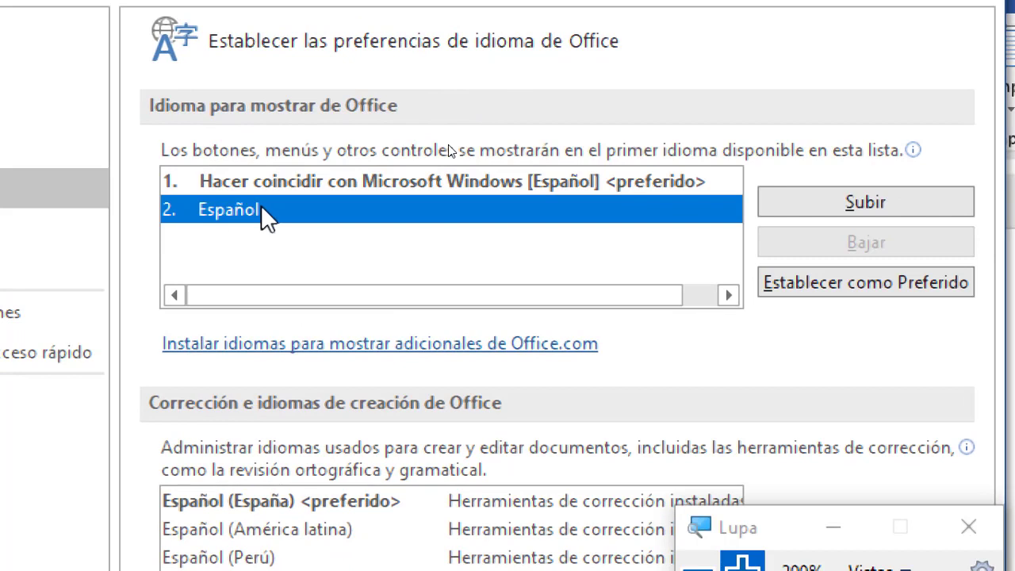
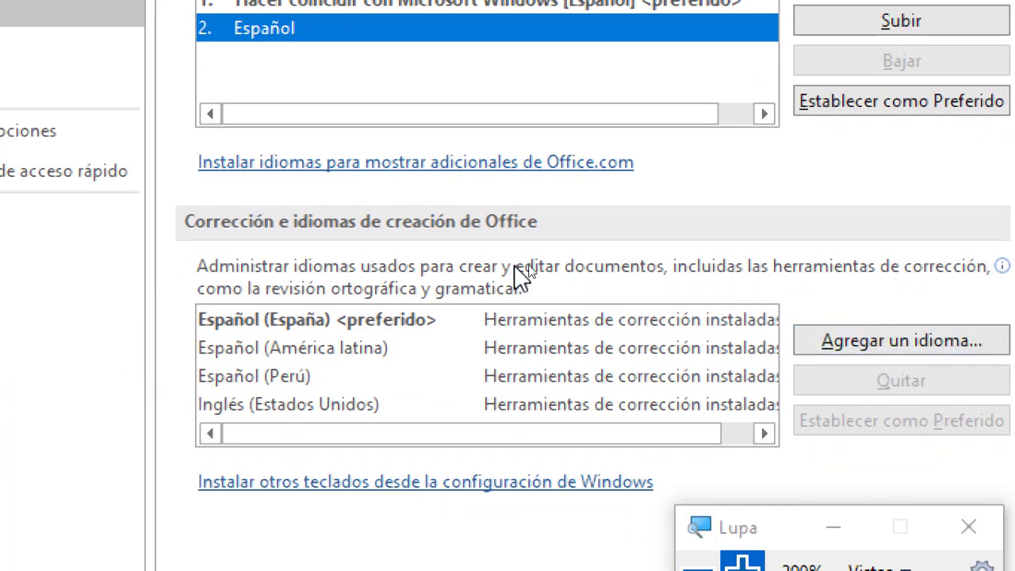
# Examine the Office authoring and proofing languages, highlight Inglés (Estados Unidos), restore 100% magnification, and accept the options.
pyautogui.moveTo(347, 343)
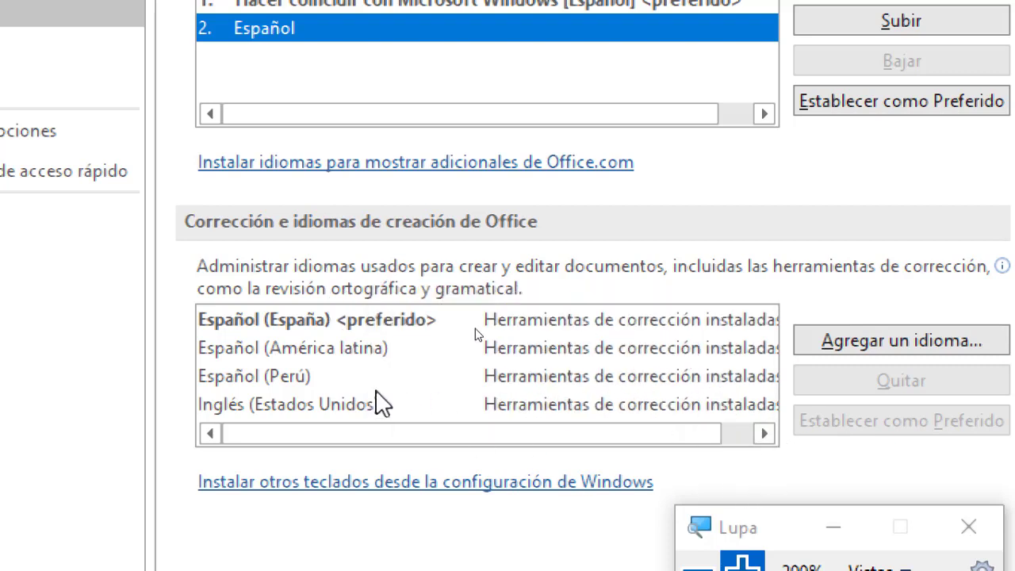
pyautogui.click(306, 404)
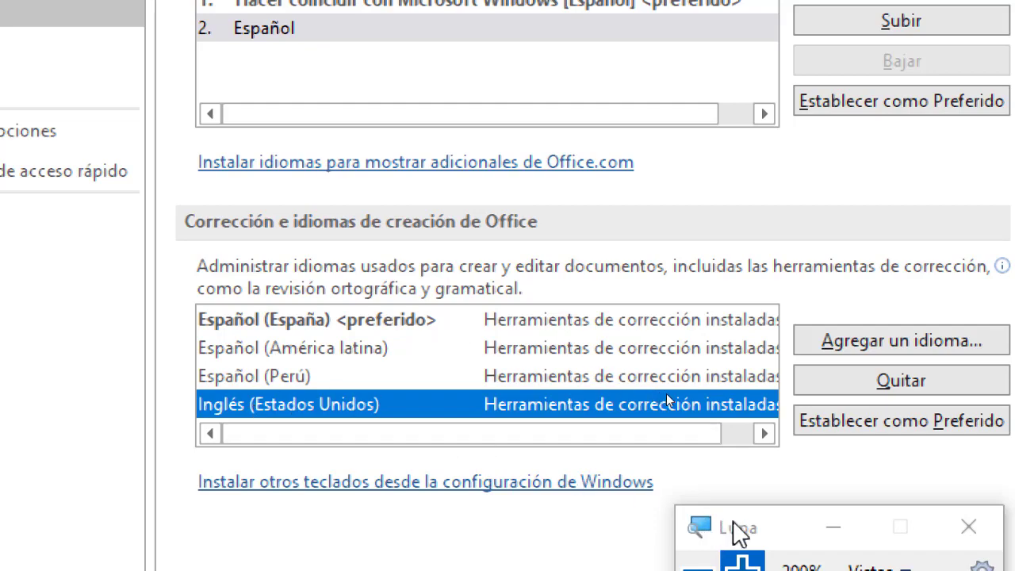
pyautogui.moveTo(735, 526); pyautogui.dragTo(673, 436)
pyautogui.click(644, 482)
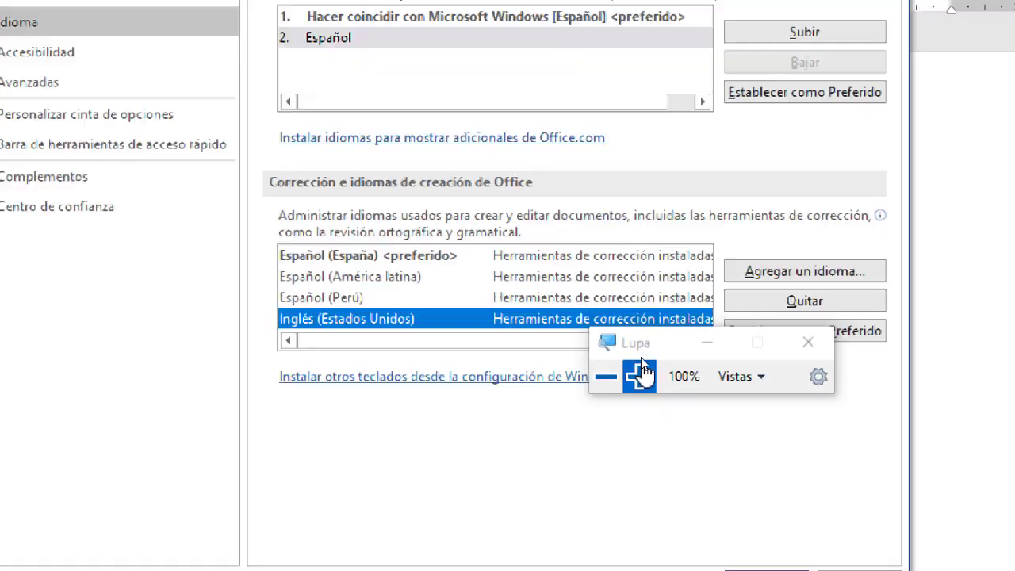
pyautogui.click(642, 363)
pyautogui.click(606, 376)
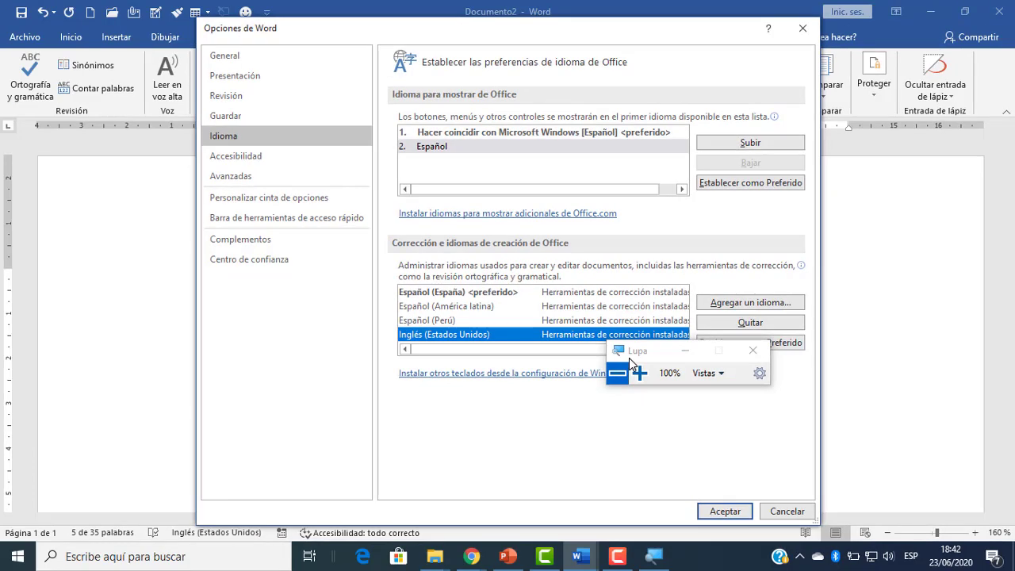
pyautogui.click(724, 511)
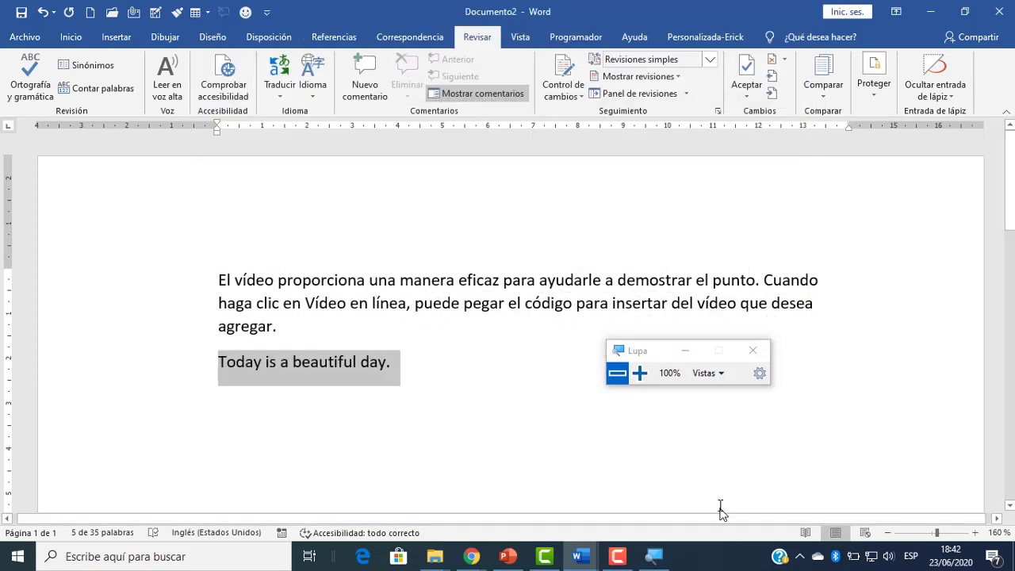
# Deselect the English sentence, check the class chat in Google Meet, and return to Documento2 in Word.
pyautogui.click(504, 428)
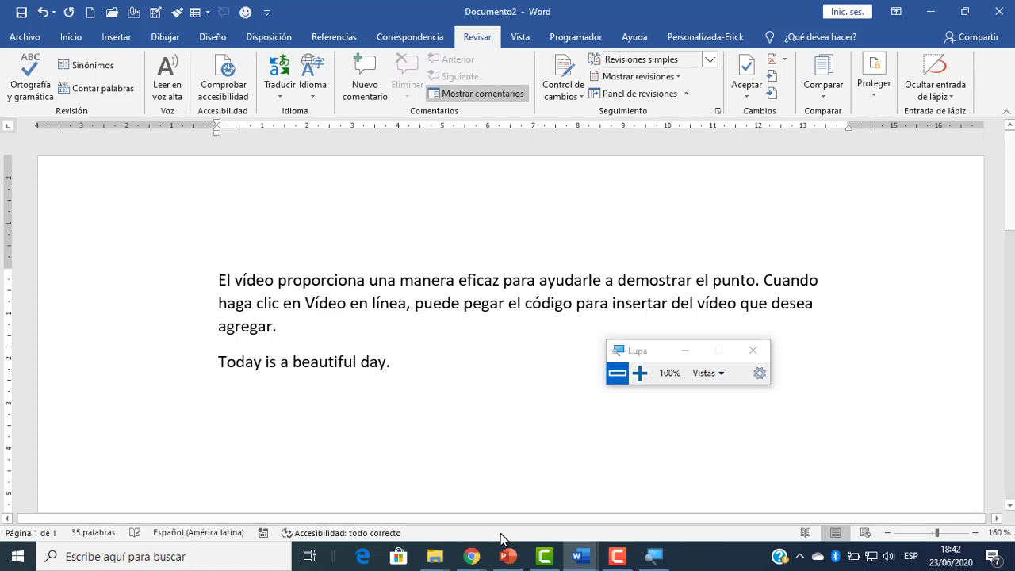
pyautogui.moveTo(472, 555)
pyautogui.click(458, 506)
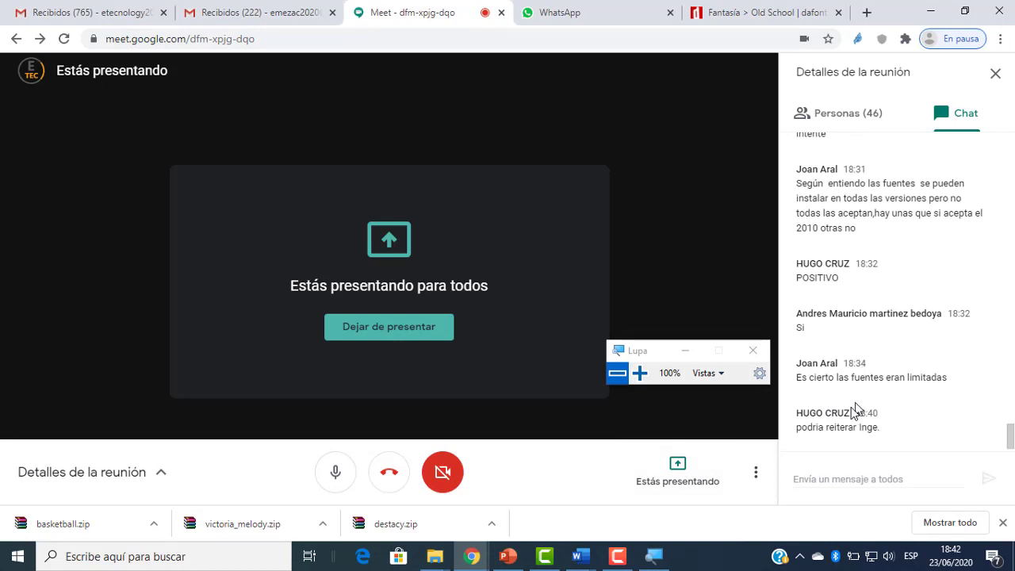
pyautogui.moveTo(580, 555)
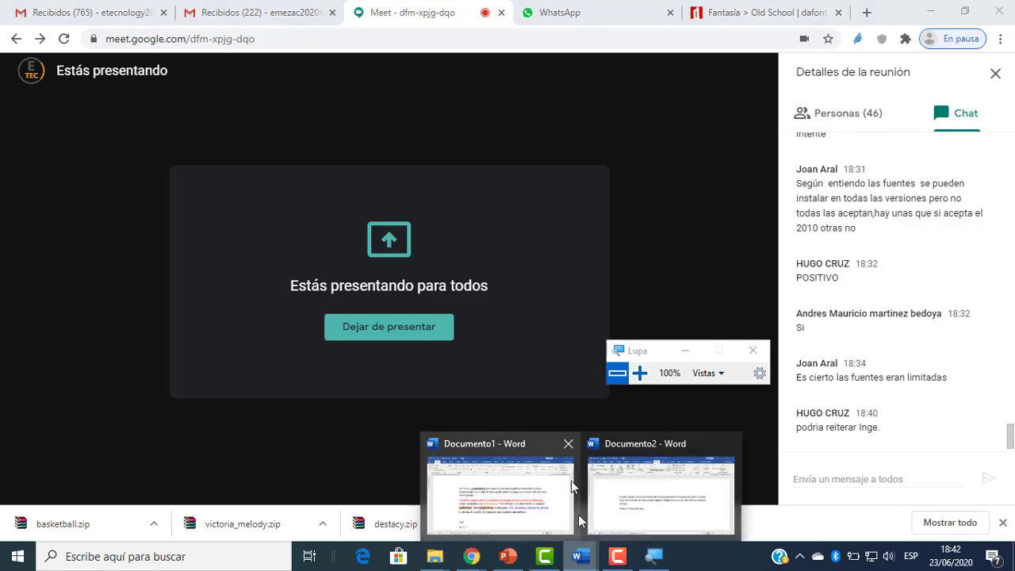
pyautogui.click(644, 503)
# Write "She is very good." on a new line below the English sentence and start another line.
pyautogui.click(415, 362)
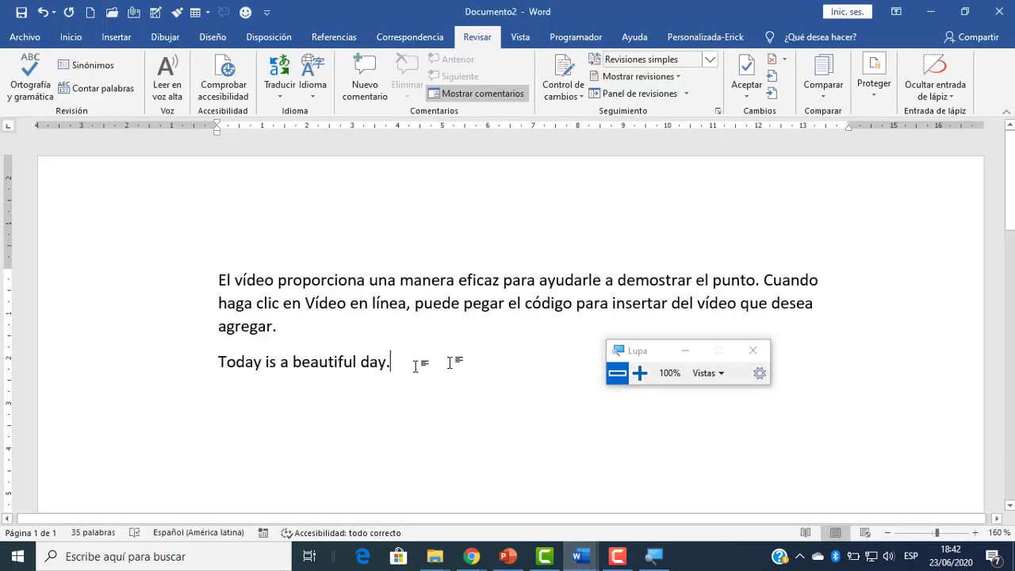
pyautogui.click(640, 373)
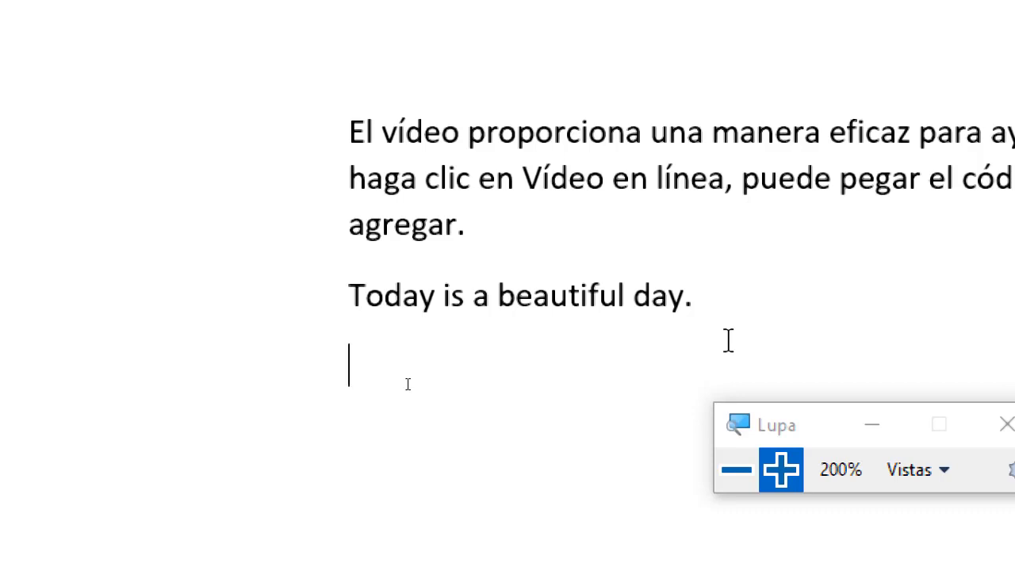
pyautogui.write('sh')
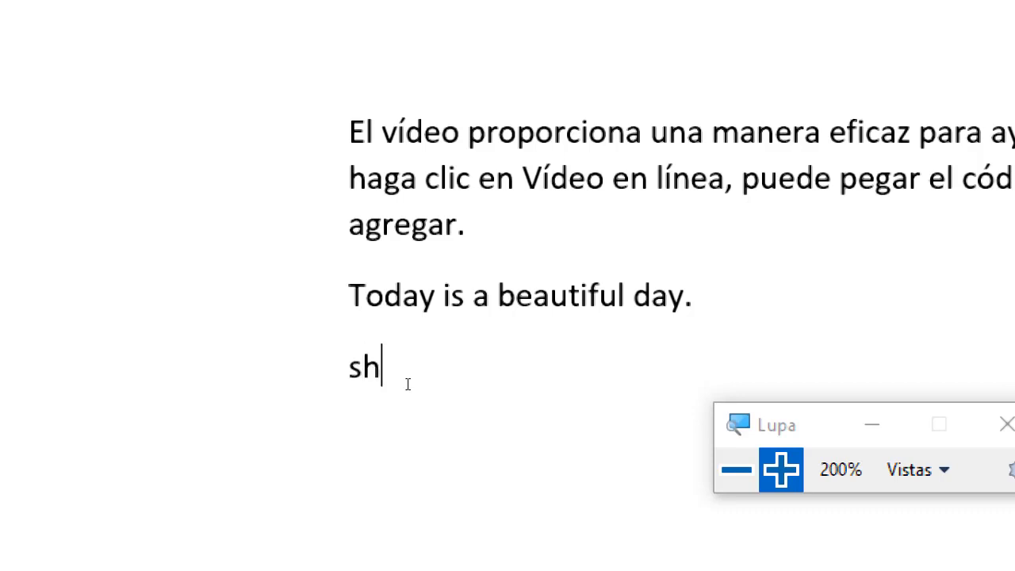
pyautogui.write('e is ')
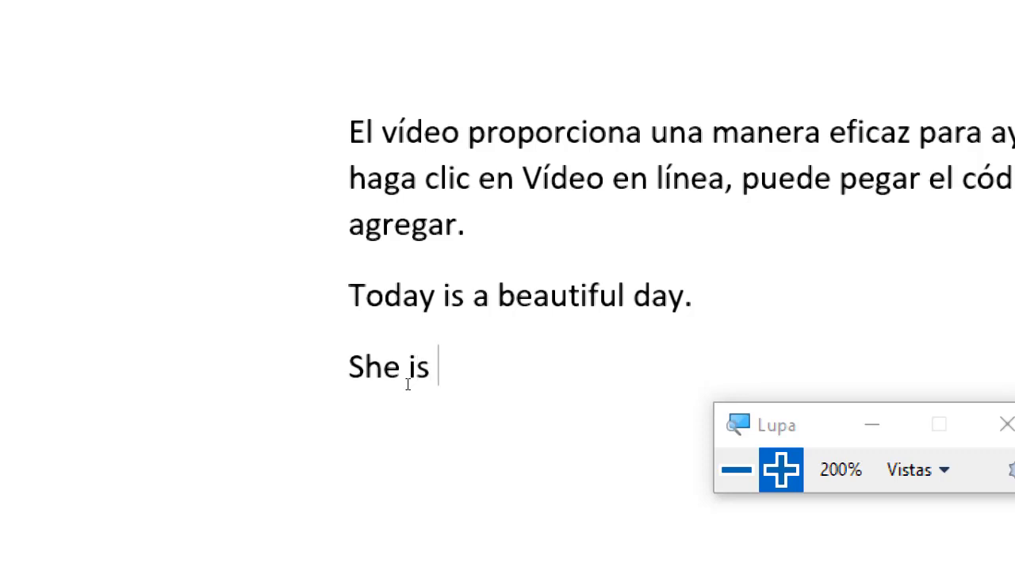
pyautogui.write('very')
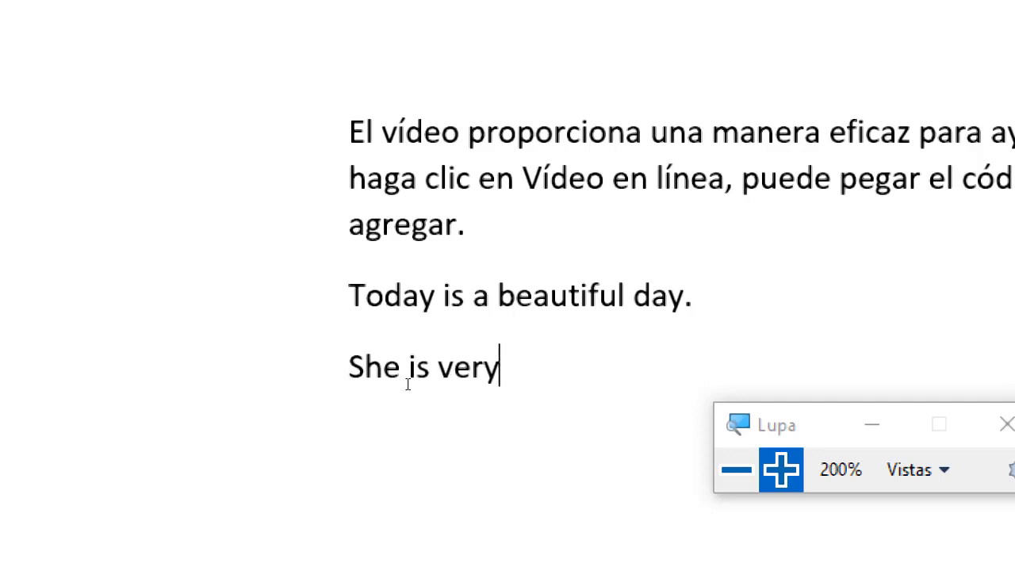
pyautogui.write(' goog')
pyautogui.press('BackSpace')
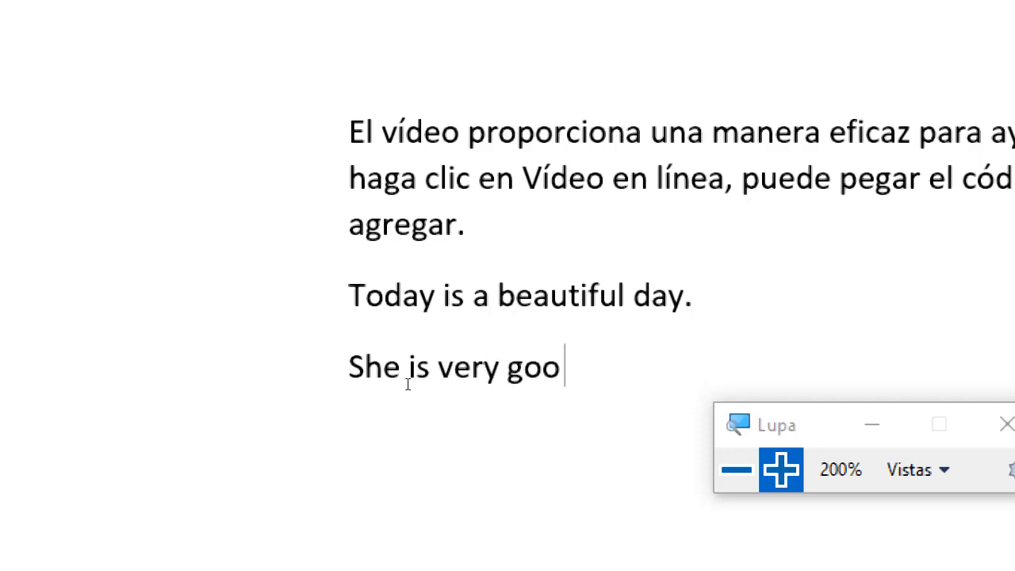
pyautogui.write('d.')
pyautogui.press('Return')
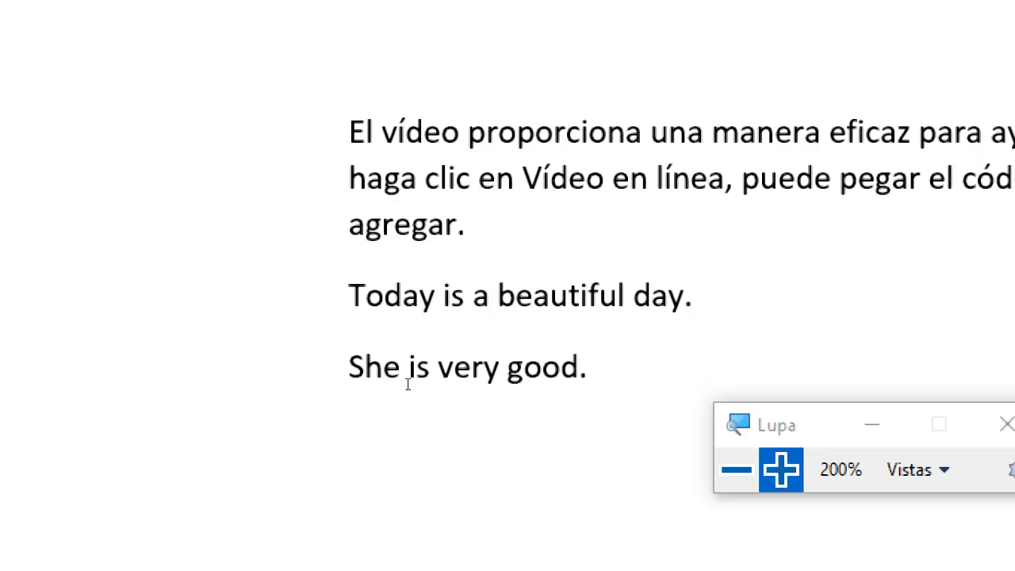
pyautogui.click(750, 470)
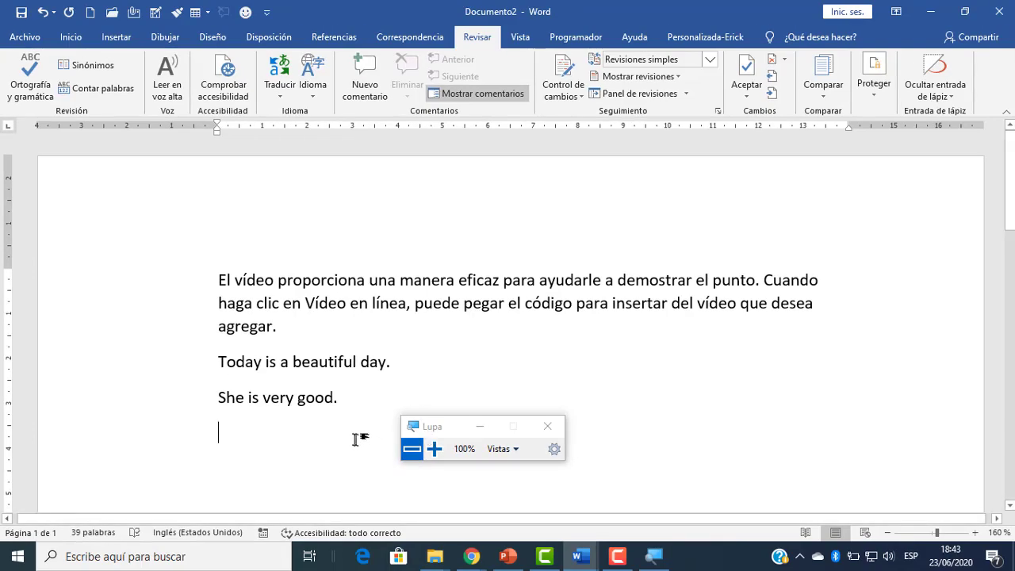
# Check the proofreading language of the new empty line at 200% magnification and close the language settings unchanged.
pyautogui.click(434, 449)
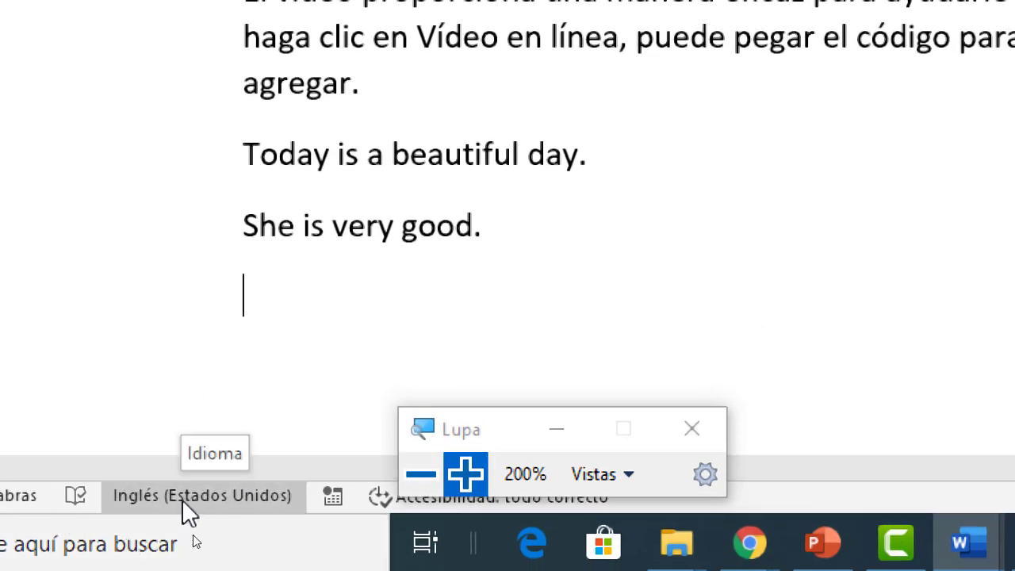
pyautogui.click(228, 495)
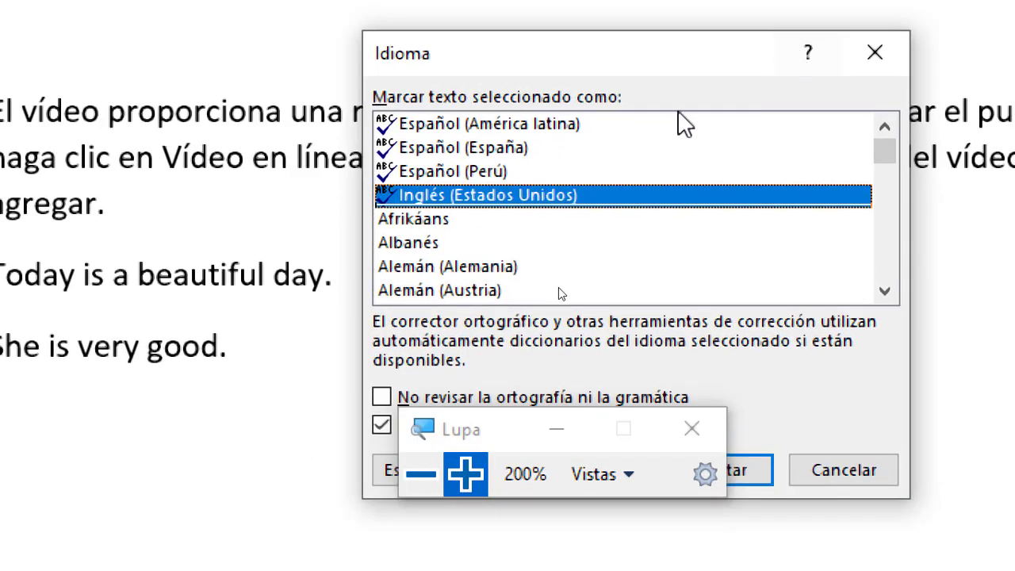
pyautogui.click(972, 350)
# Copy "She is very good." into a new blank document, remove its final period, and start a new line.
pyautogui.moveTo(448, 447); pyautogui.dragTo(611, 369)
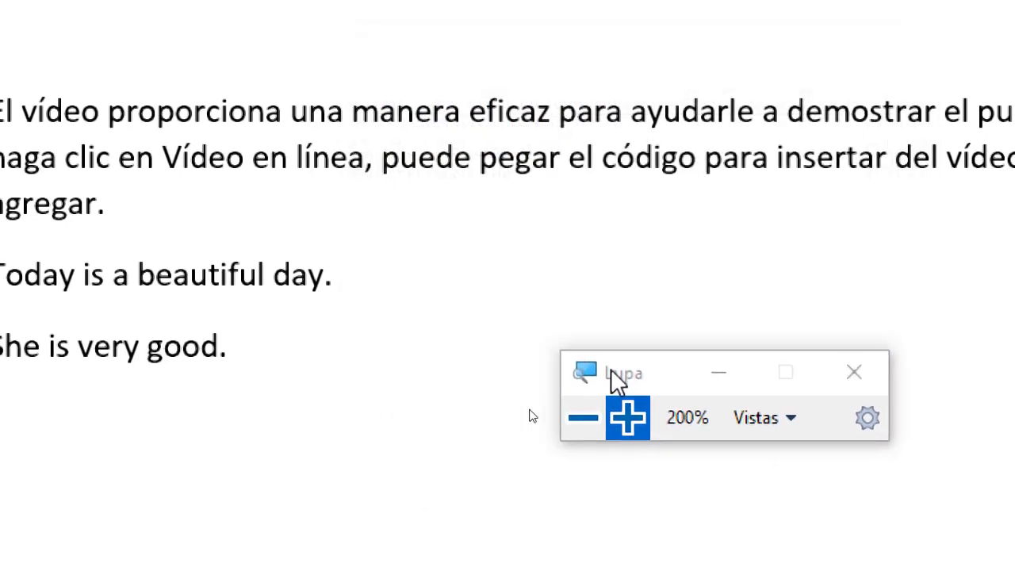
pyautogui.moveTo(432, 319); pyautogui.dragTo(209, 310)
pyautogui.hotkey('ctrl', 'c')
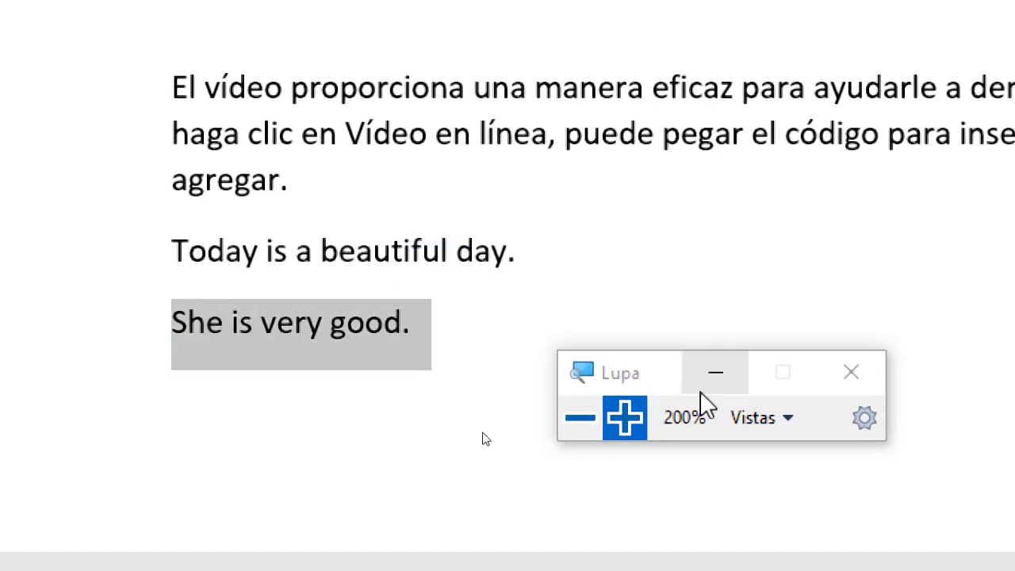
pyautogui.click(583, 418)
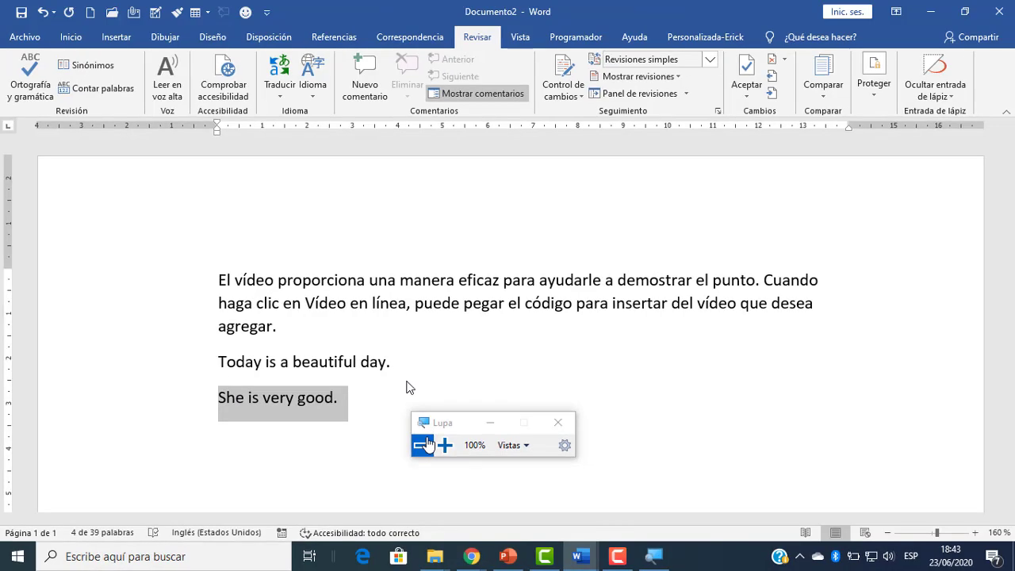
pyautogui.click(90, 12)
pyautogui.hotkey('ctrl', 'v')
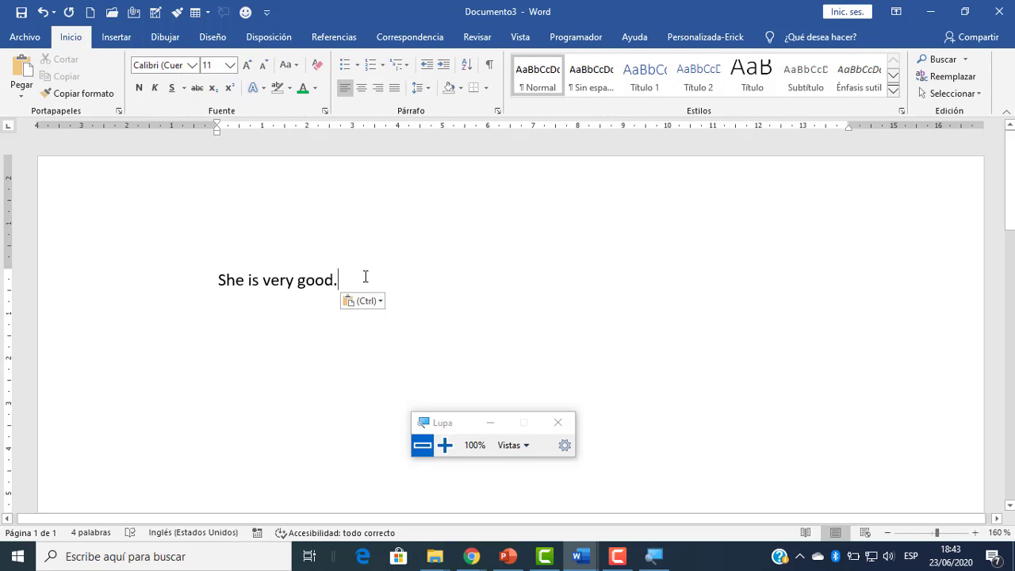
pyautogui.press('BackSpace')
pyautogui.press('Return')
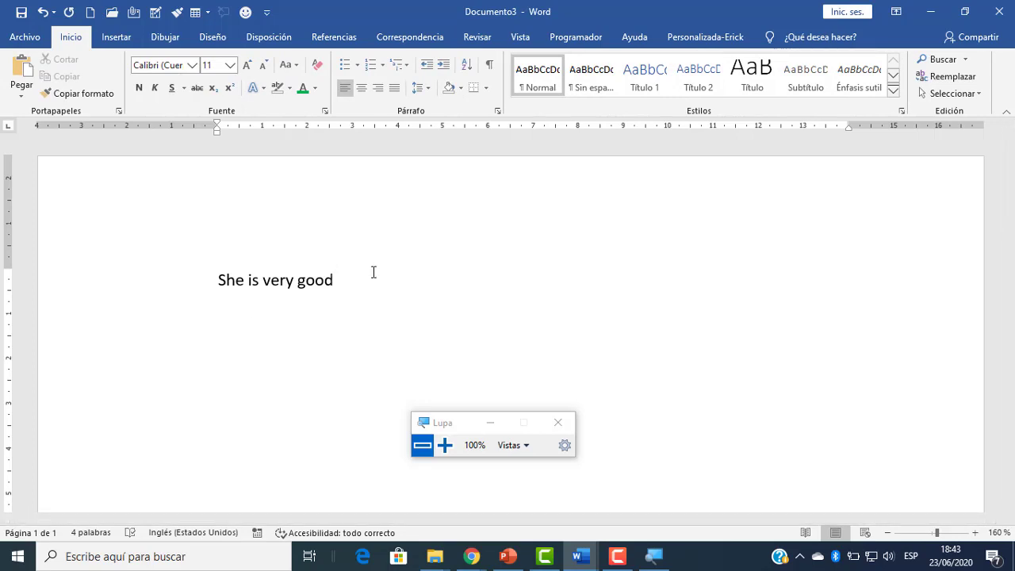
# Check the proofreading language of the empty line in Documento3 at 200% magnification and close the language settings unchanged.
pyautogui.click(445, 445)
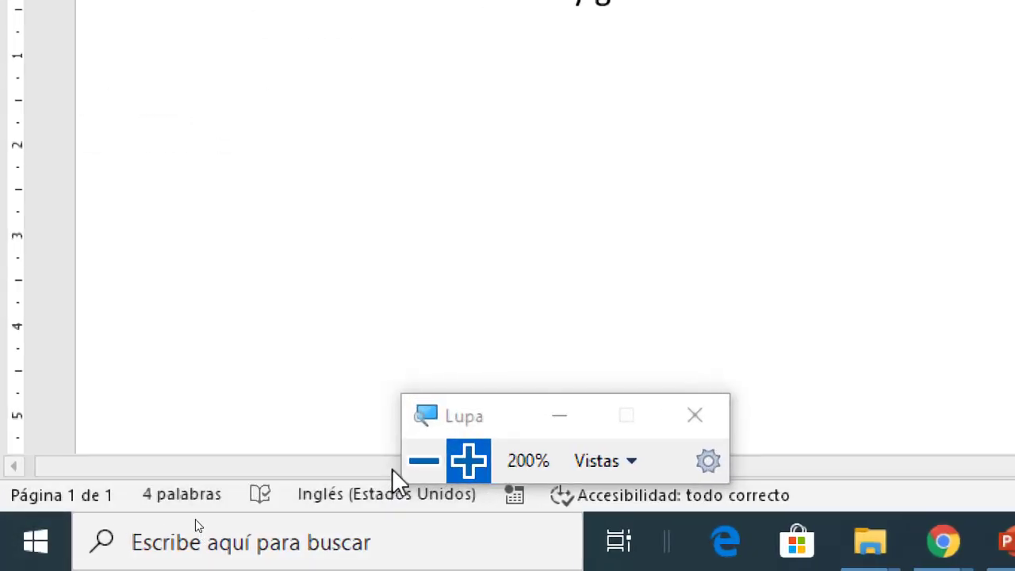
pyautogui.click(416, 462)
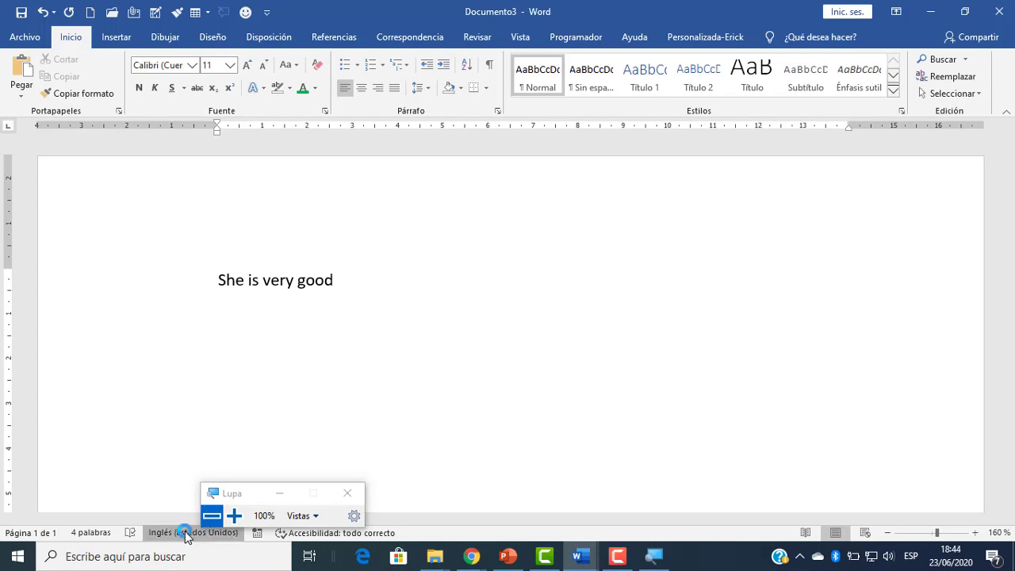
pyautogui.moveTo(266, 493); pyautogui.dragTo(676, 417)
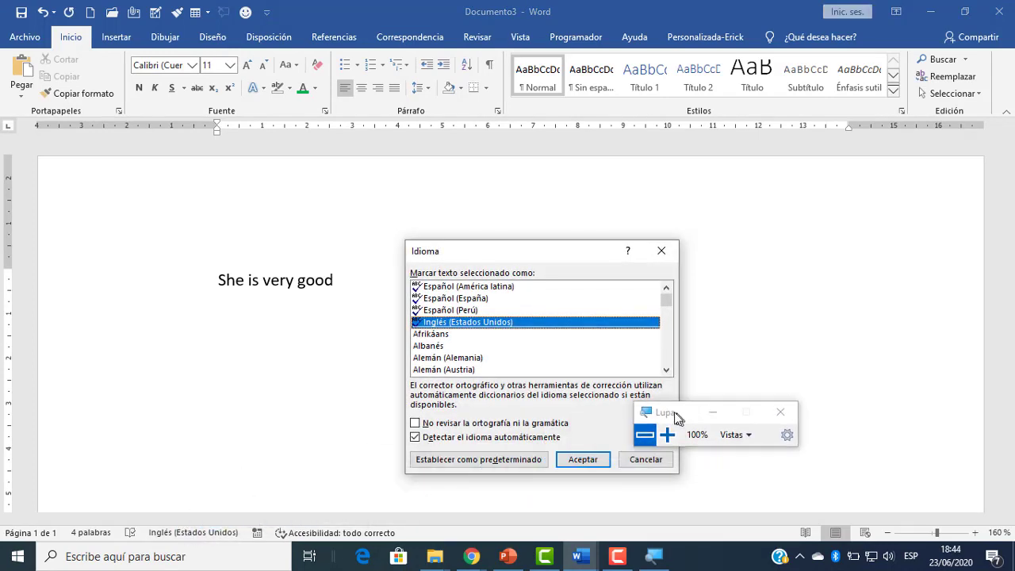
pyautogui.click(670, 436)
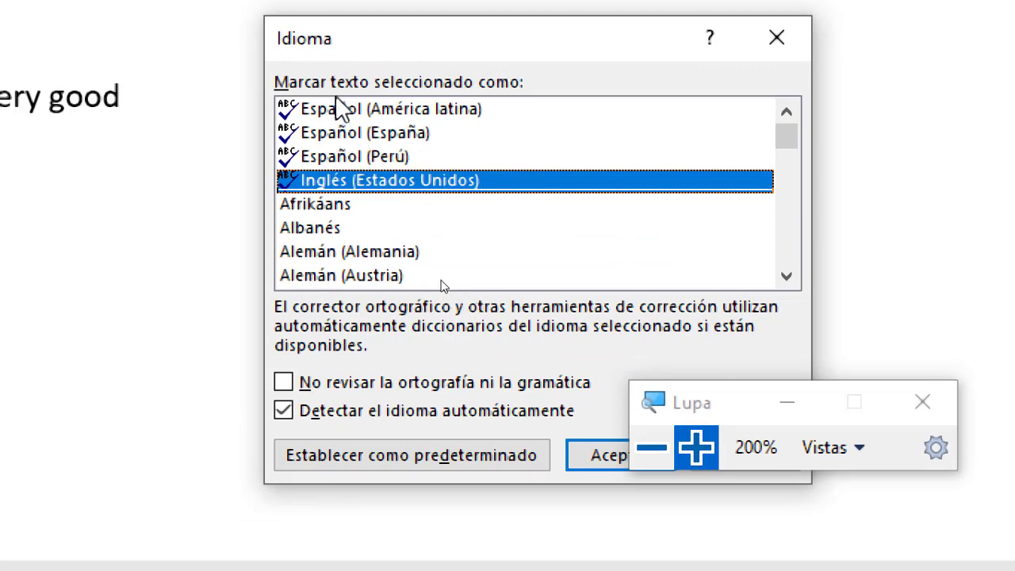
pyautogui.click(652, 447)
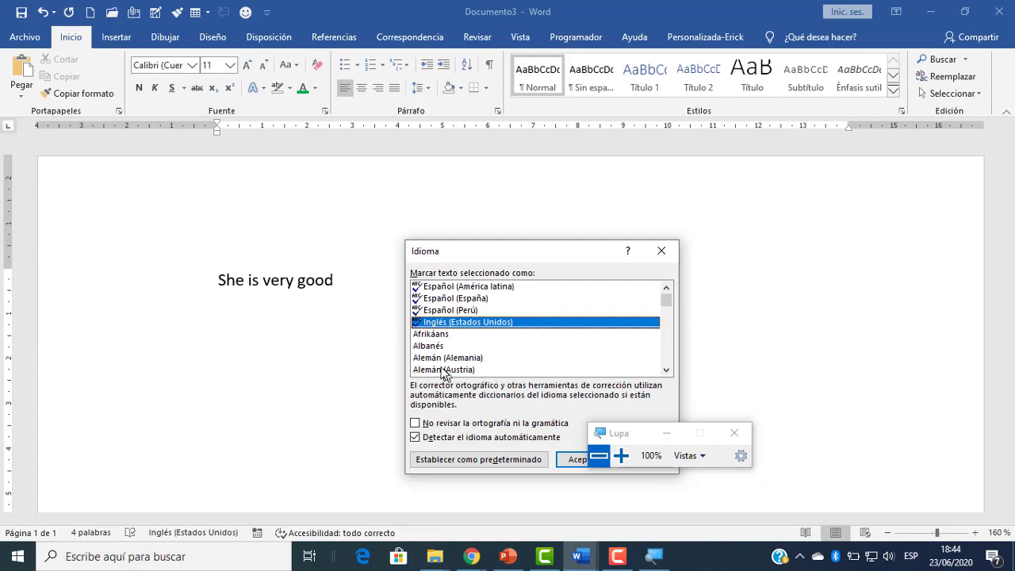
pyautogui.click(662, 250)
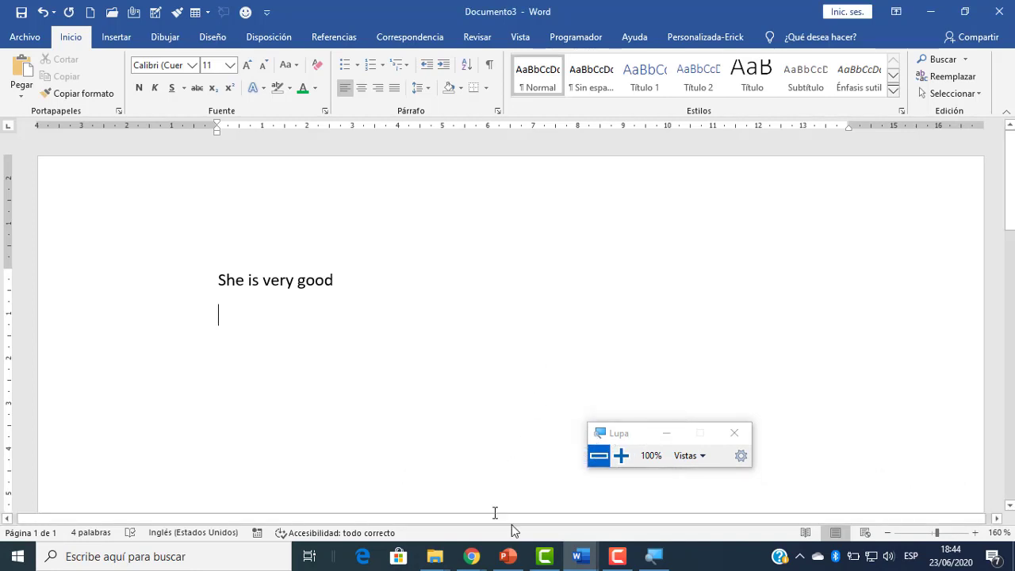
# Switch to Documento2 and place the cursor on the empty line below "She is very good.".
pyautogui.moveTo(580, 555)
pyautogui.click(530, 508)
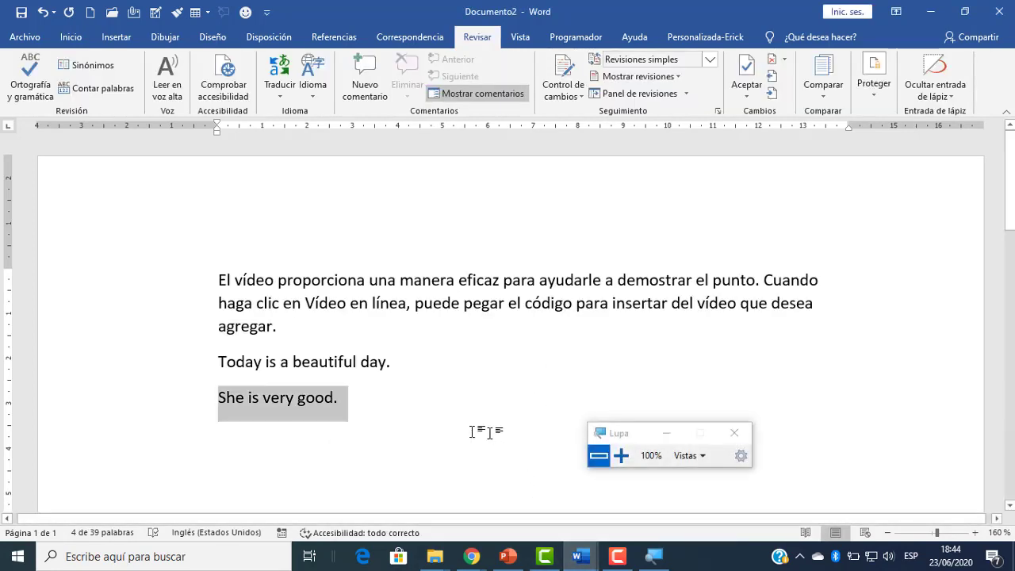
pyautogui.click(408, 426)
pyautogui.click(621, 455)
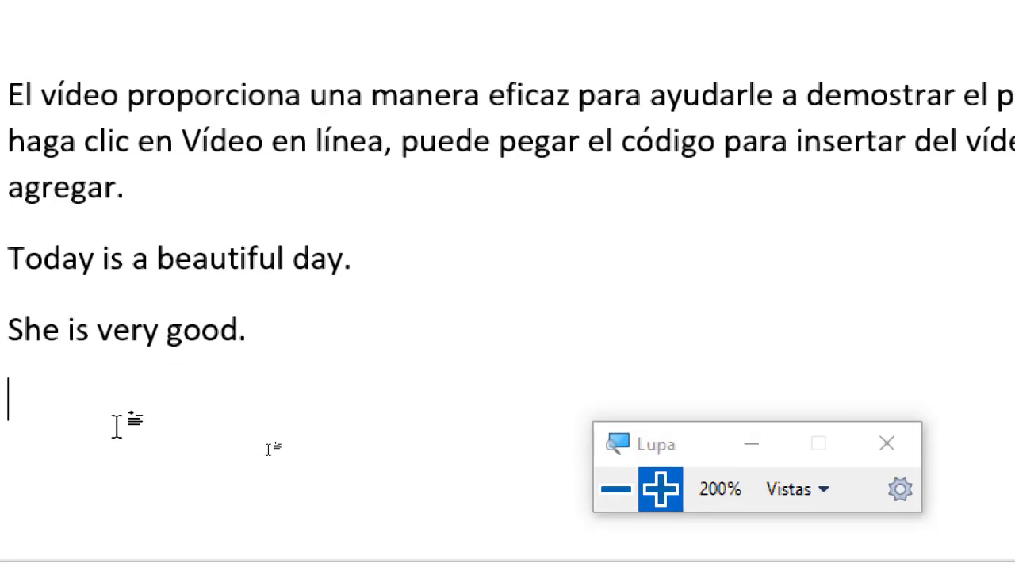
pyautogui.click(615, 490)
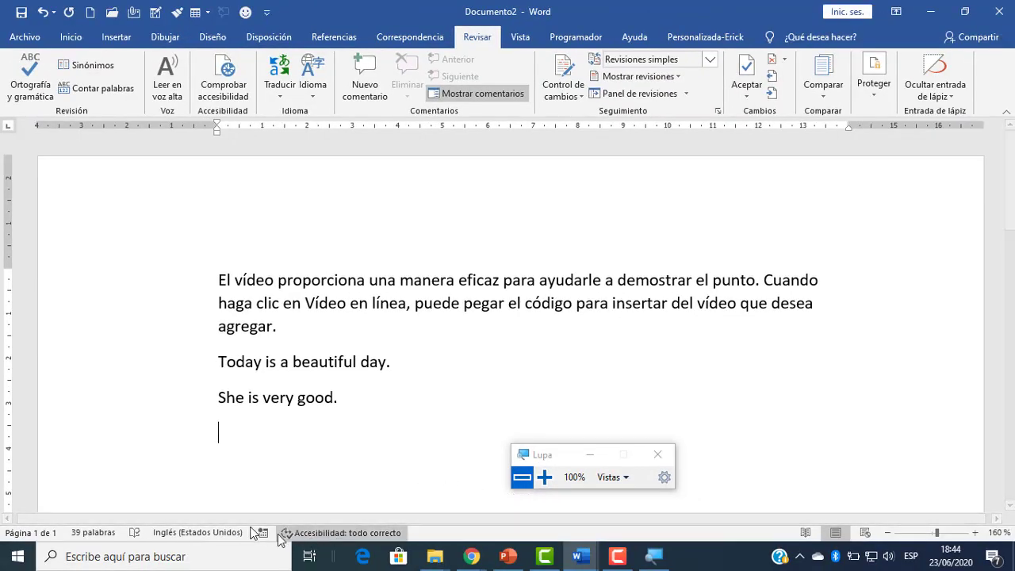
# Browse the English variants in the proofreading language list at 200% magnification, highlight Inglés (RAE de Hong Kong), and cancel without applying.
pyautogui.click(208, 533)
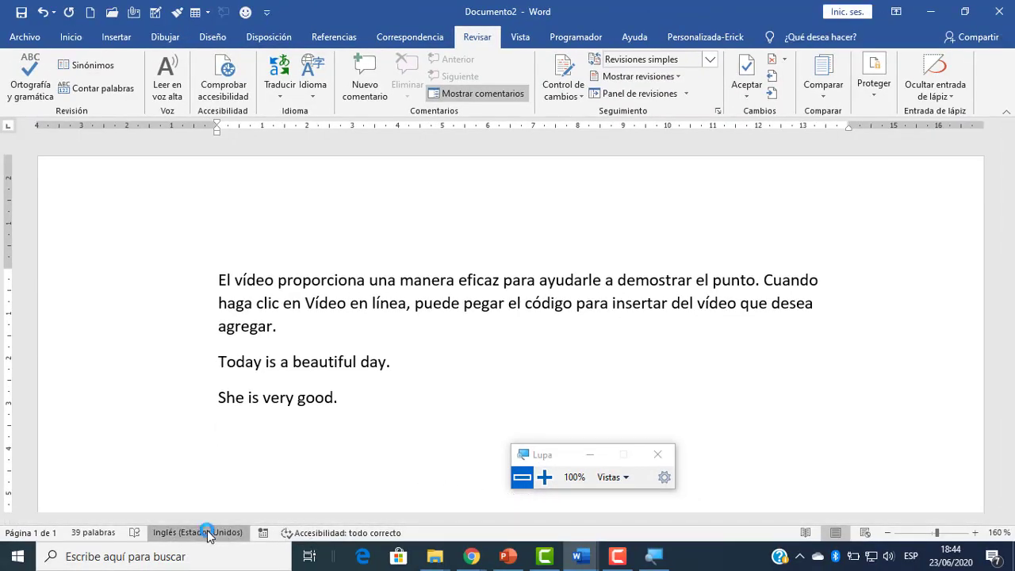
pyautogui.click(545, 478)
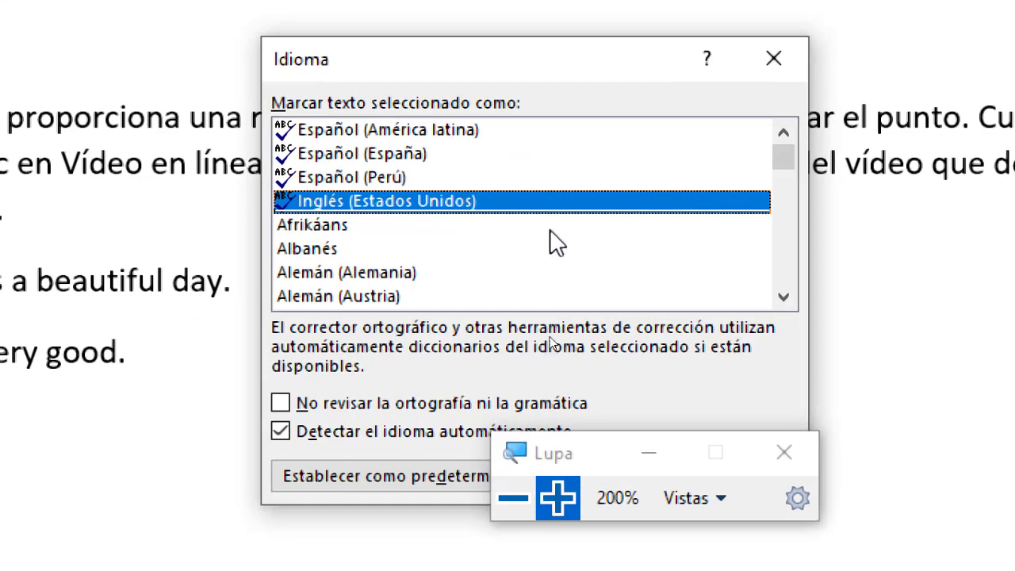
pyautogui.scroll(-15, 473, 274)
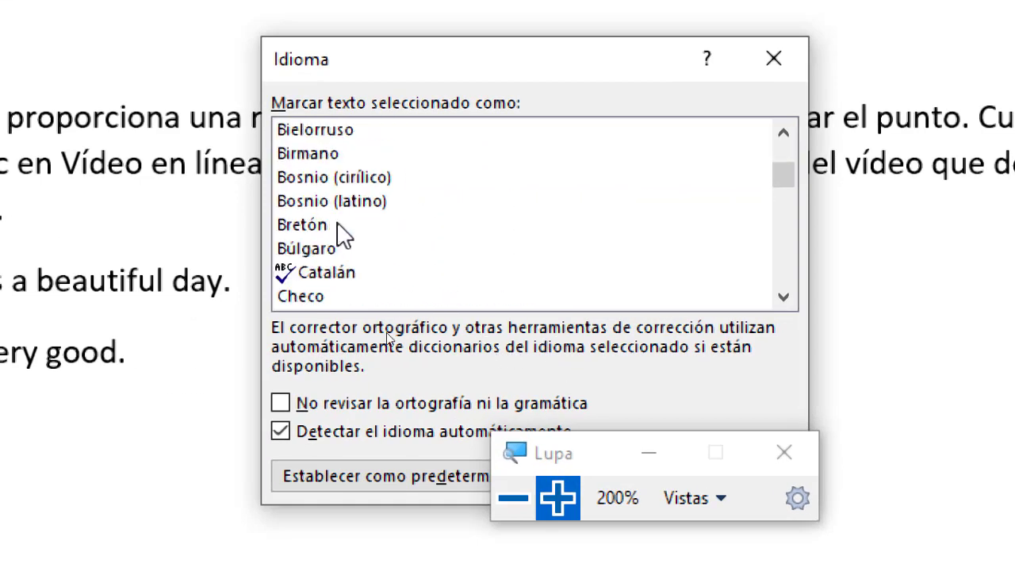
pyautogui.scroll(-20, 343, 232)
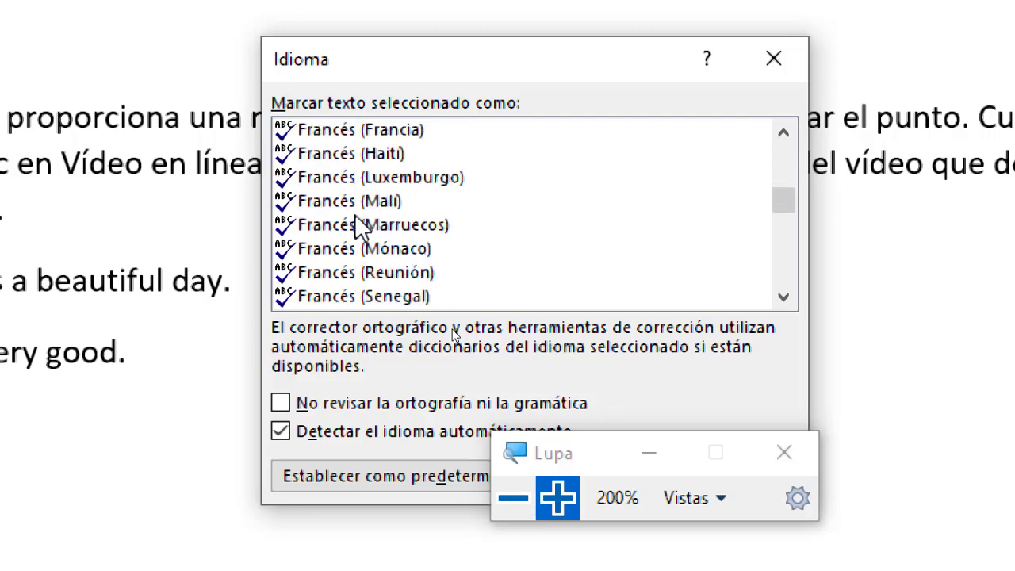
pyautogui.scroll(-20, 360, 228)
pyautogui.scroll(4, 361, 228)
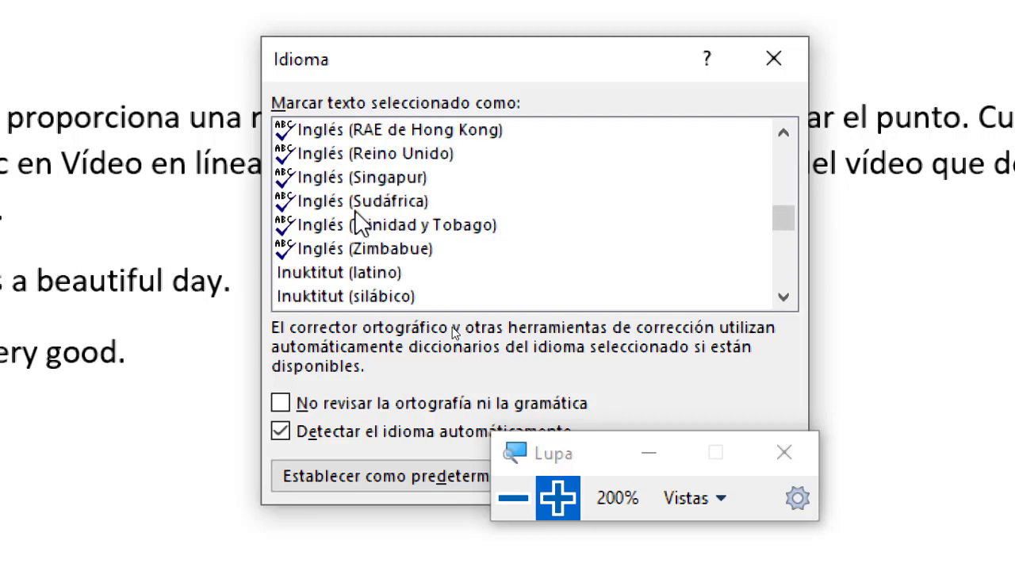
pyautogui.scroll(1, 361, 225)
pyautogui.click(357, 205)
pyautogui.moveTo(559, 453); pyautogui.dragTo(973, 435)
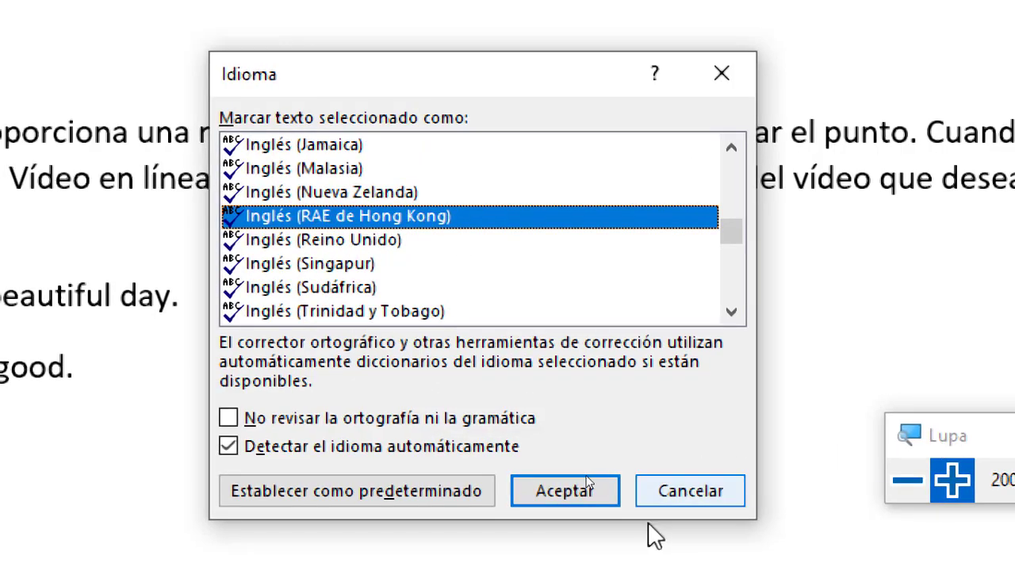
pyautogui.click(723, 491)
pyautogui.click(912, 481)
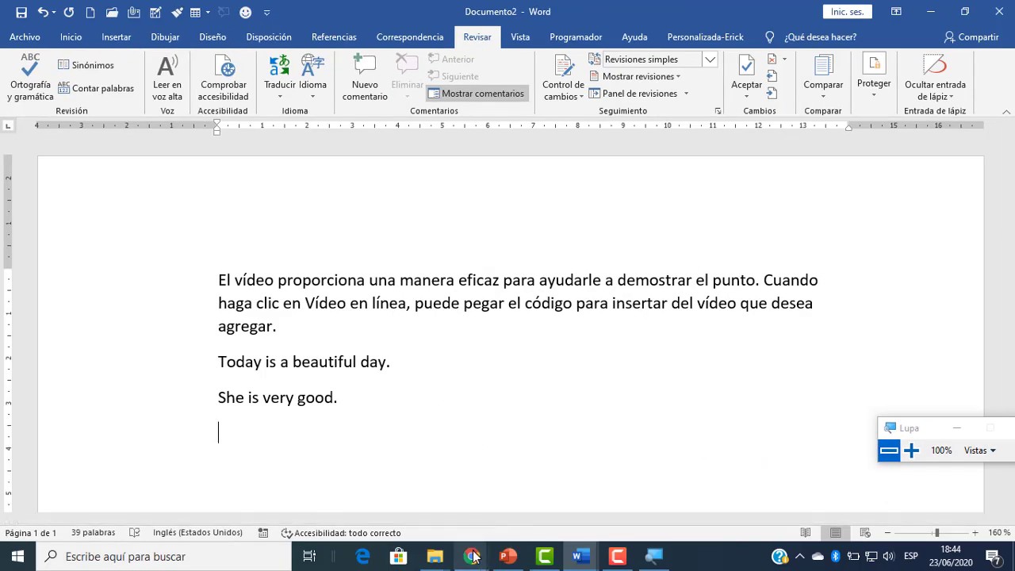
# Read the class chat in Google Meet, moving the magnifier window off the messages, and switch to Documento1 in Word.
pyautogui.moveTo(472, 556)
pyautogui.moveTo(444, 504)
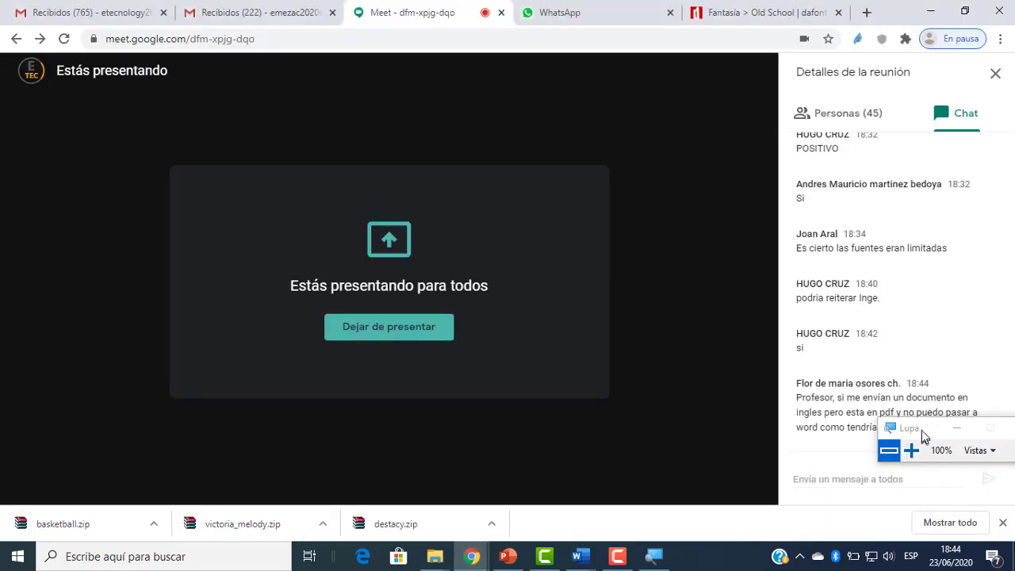
pyautogui.moveTo(890, 436); pyautogui.dragTo(556, 436)
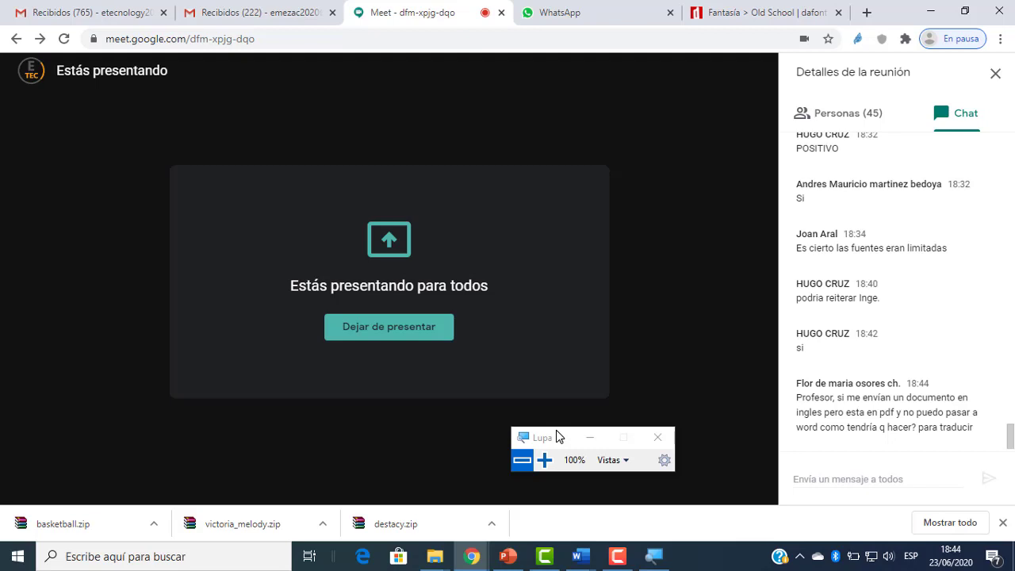
pyautogui.click(579, 557)
pyautogui.click(464, 501)
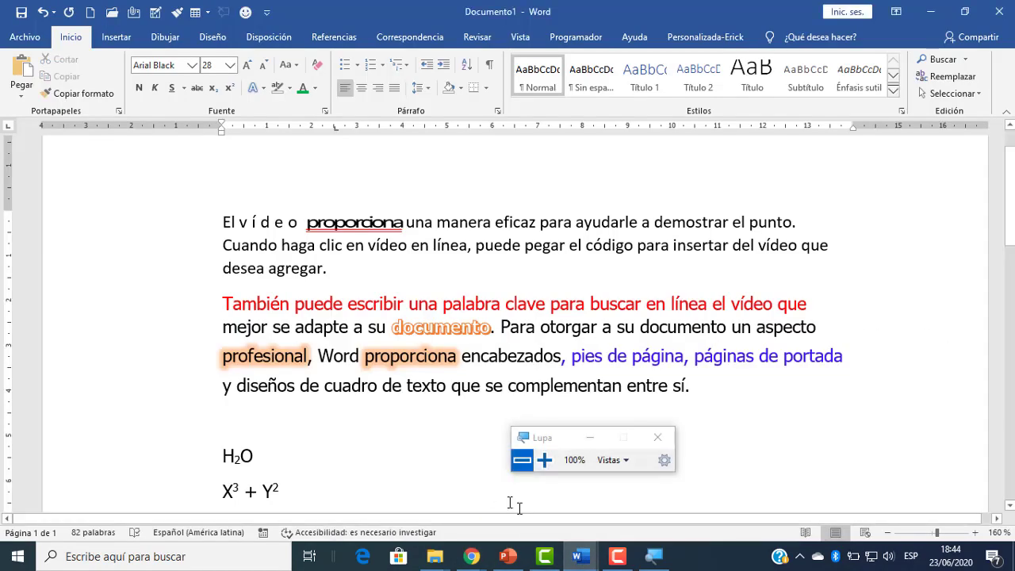
# Check the Google Meet class chat two more times, returning to Documento1 in Word after each check.
pyautogui.moveTo(472, 555)
pyautogui.click(454, 505)
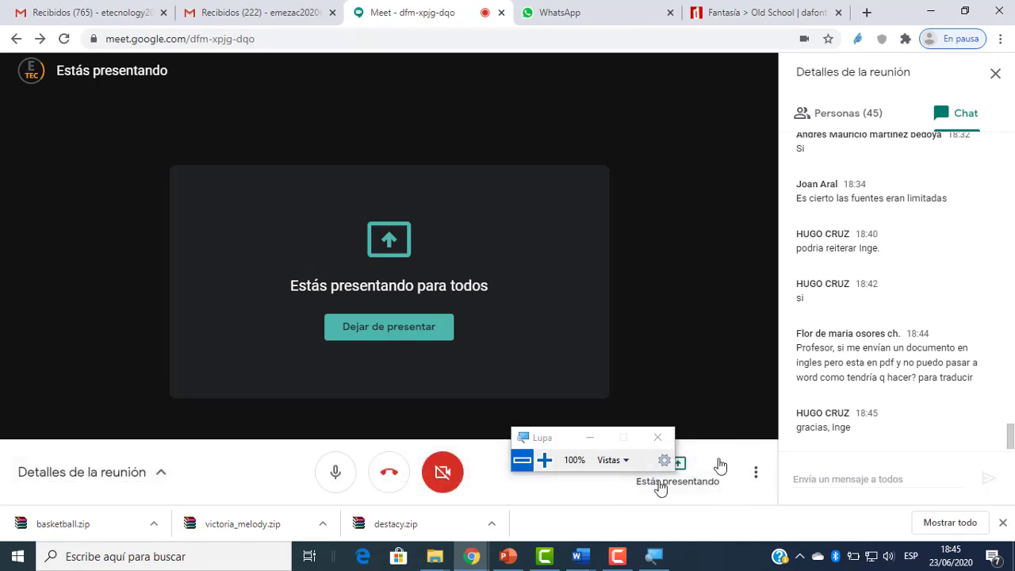
pyautogui.moveTo(579, 553)
pyautogui.click(477, 490)
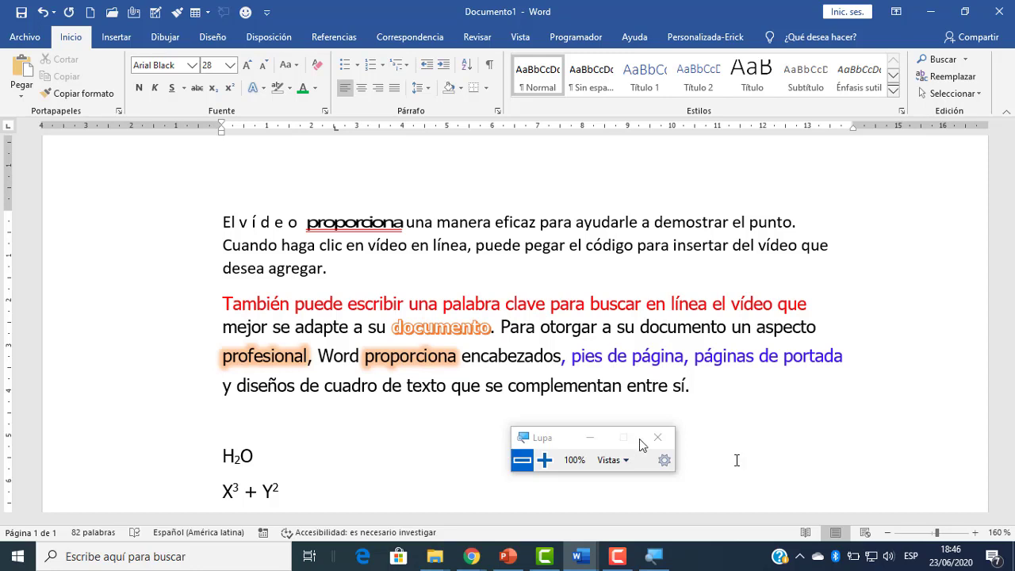
pyautogui.click(472, 555)
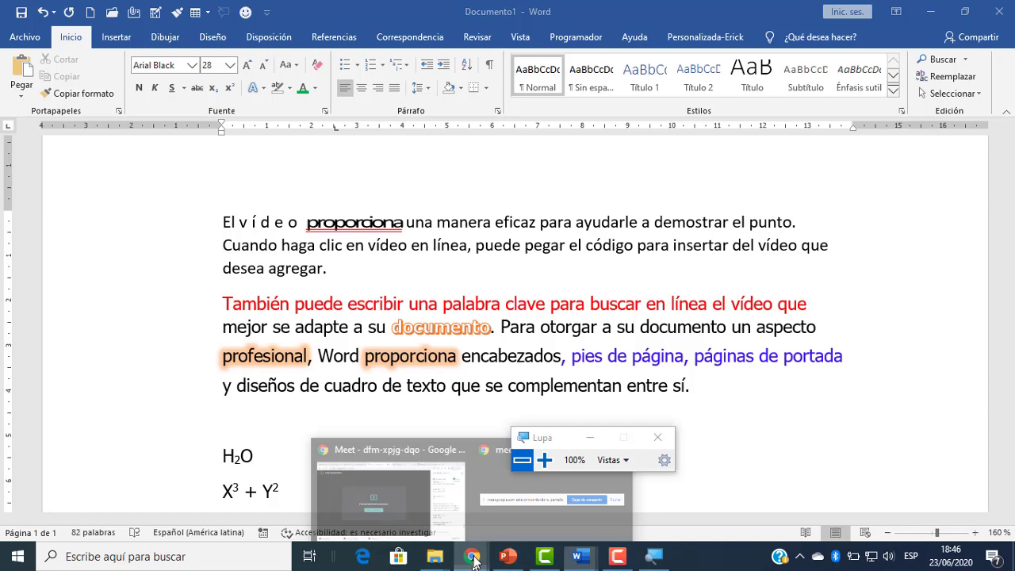
pyautogui.click(454, 490)
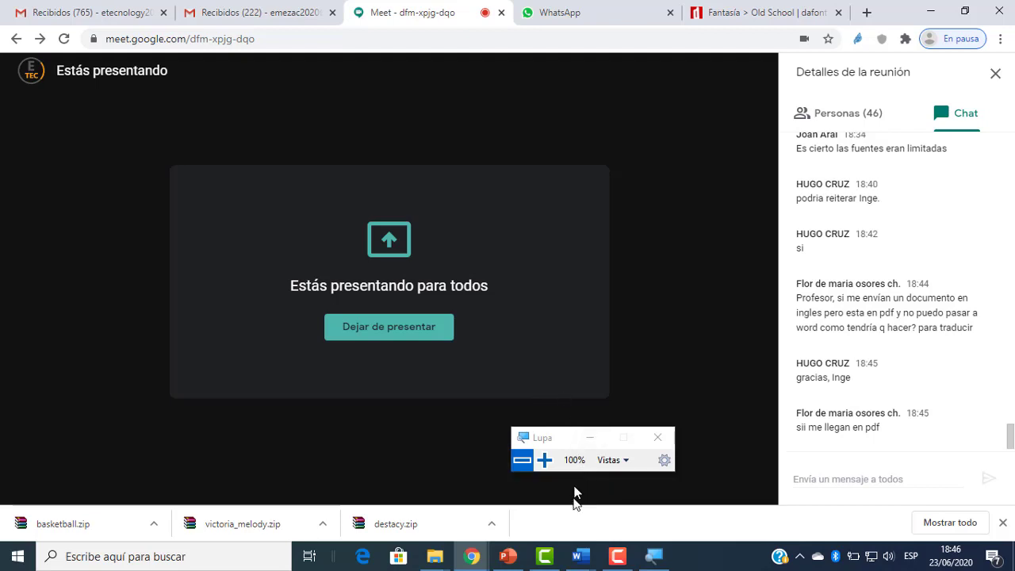
pyautogui.click(581, 558)
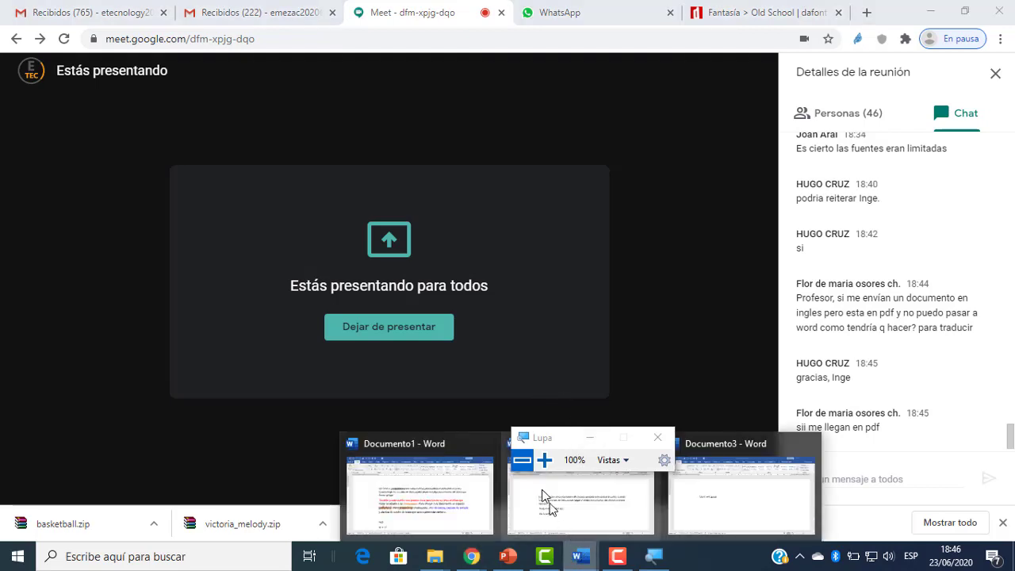
pyautogui.moveTo(703, 500)
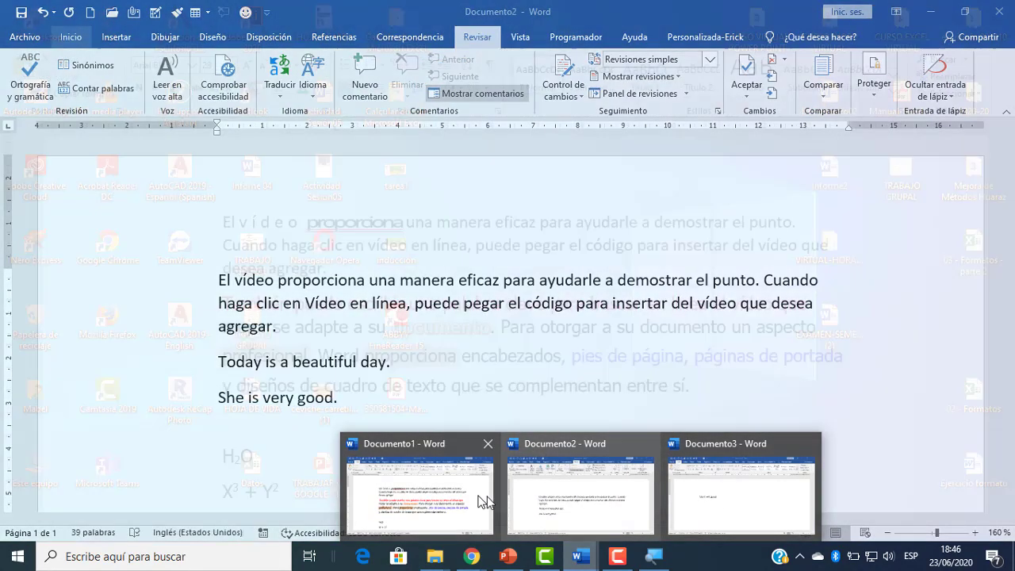
pyautogui.click(469, 498)
pyautogui.press('super+plus')
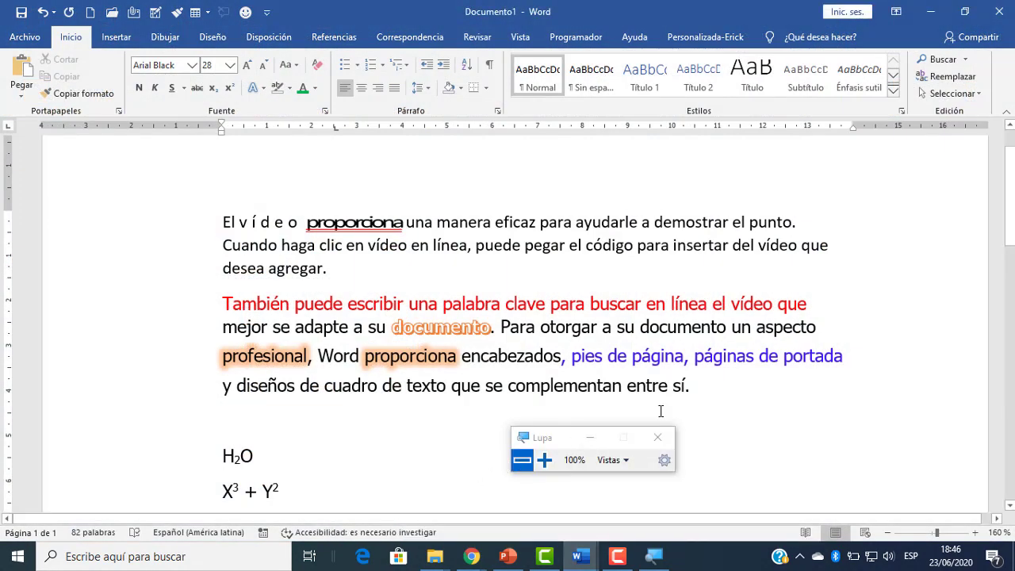
# Switch to File Explorer, go through CURSO WORD VIRTUAL to the Sesión 04 folder, and select the ACTIVIDAD N04 PDF.
pyautogui.moveTo(435, 539)
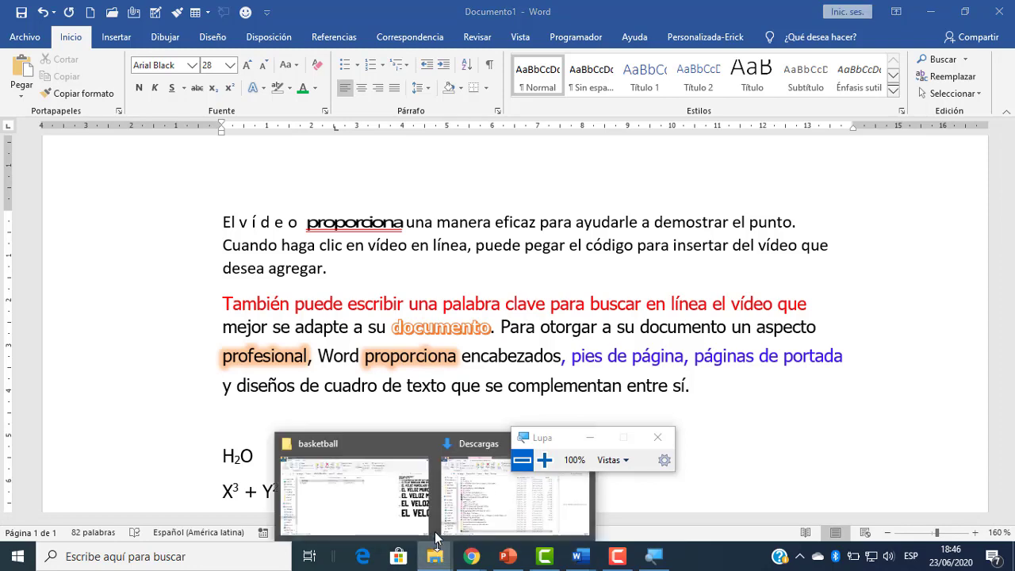
pyautogui.click(366, 474)
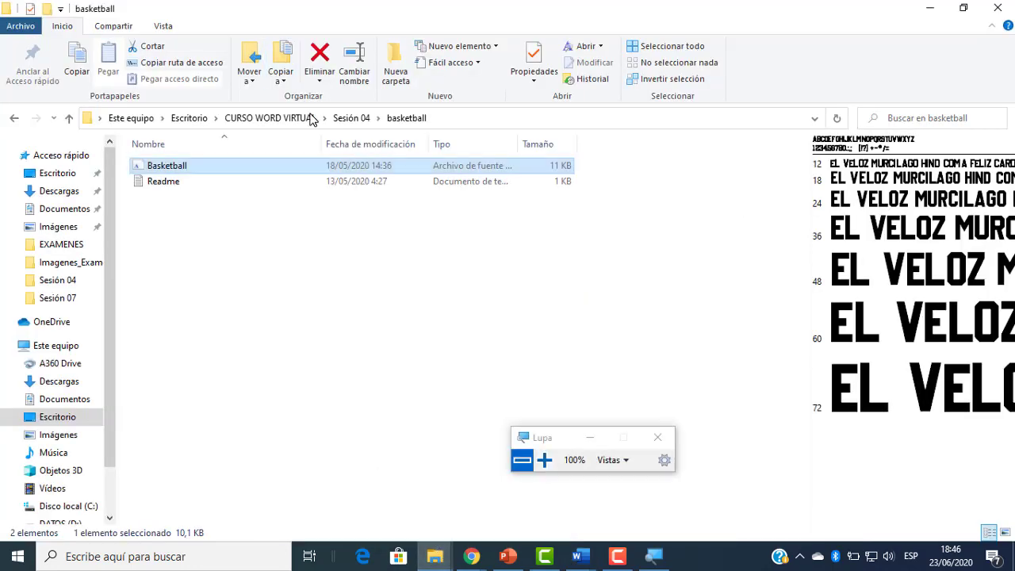
pyautogui.click(342, 118)
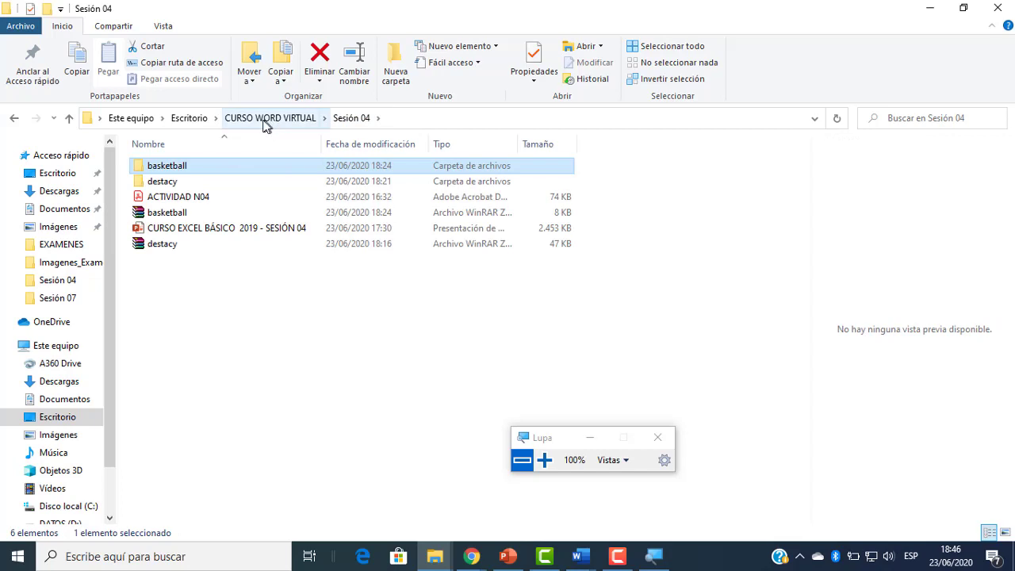
pyautogui.click(266, 120)
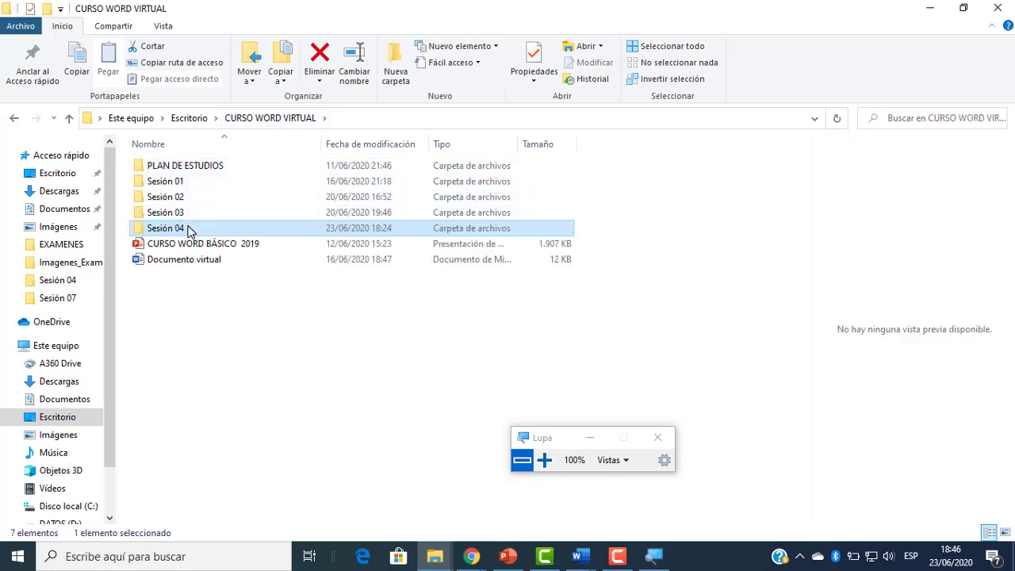
pyautogui.doubleClick(189, 229)
pyautogui.click(195, 197)
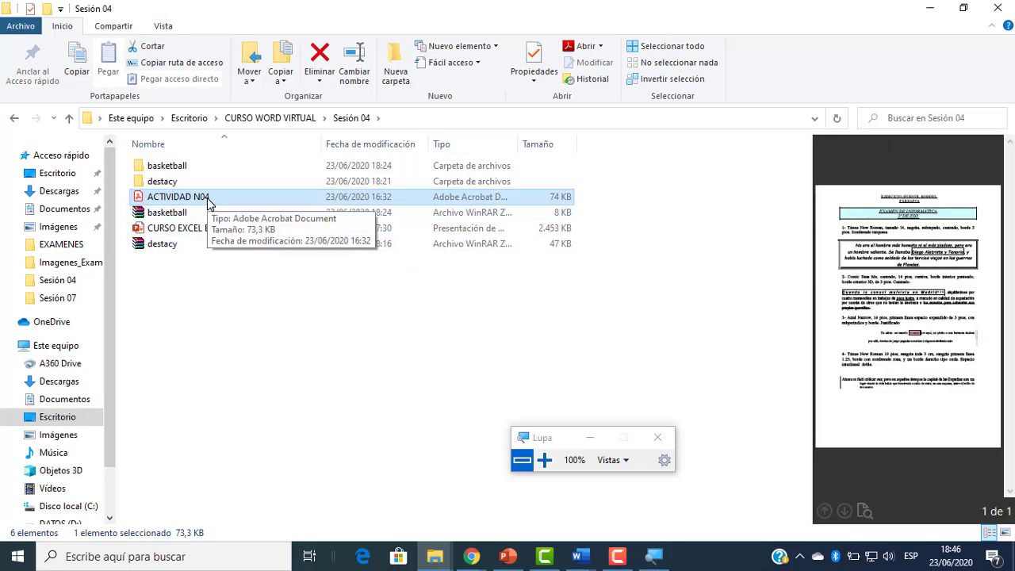
# Check the latest Google Meet chat messages and return to the Sesión 04 folder in File Explorer.
pyautogui.moveTo(471, 555)
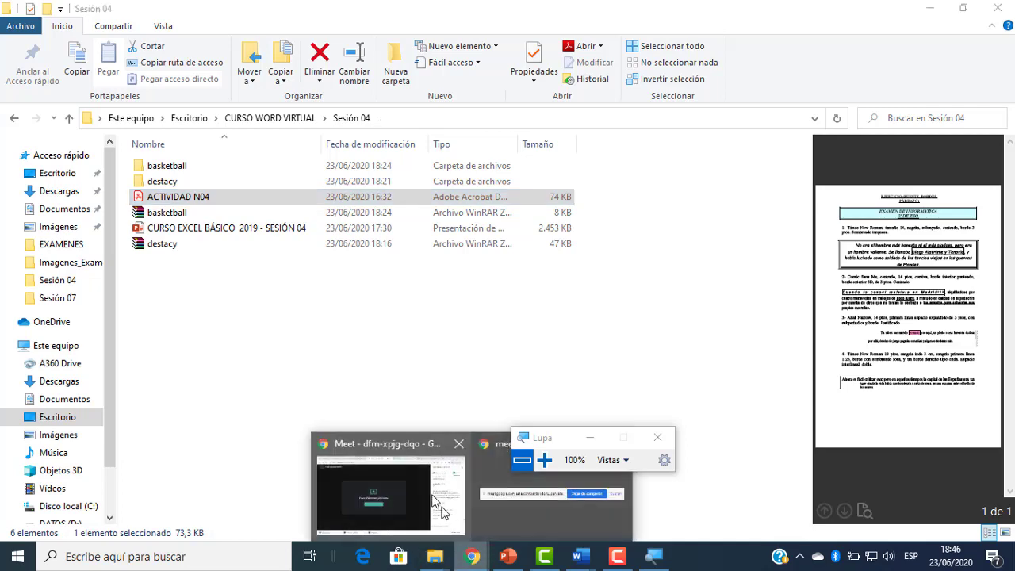
pyautogui.click(411, 474)
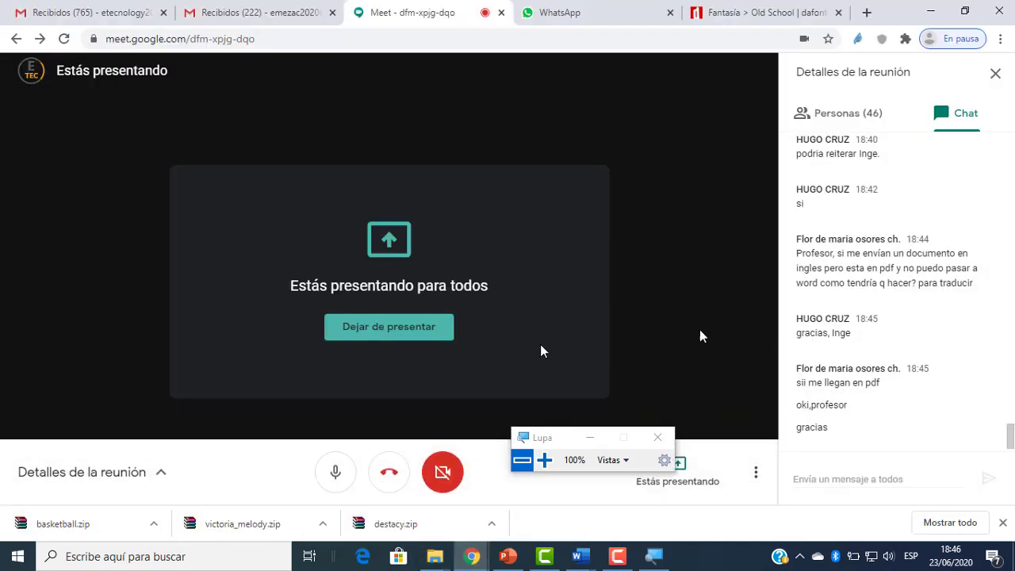
pyautogui.moveTo(438, 556)
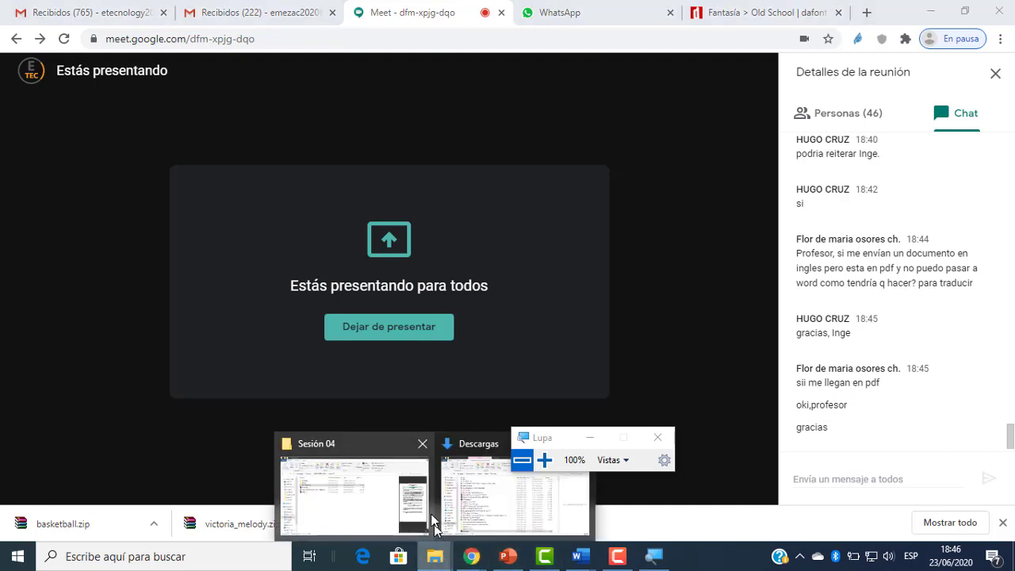
pyautogui.click(366, 483)
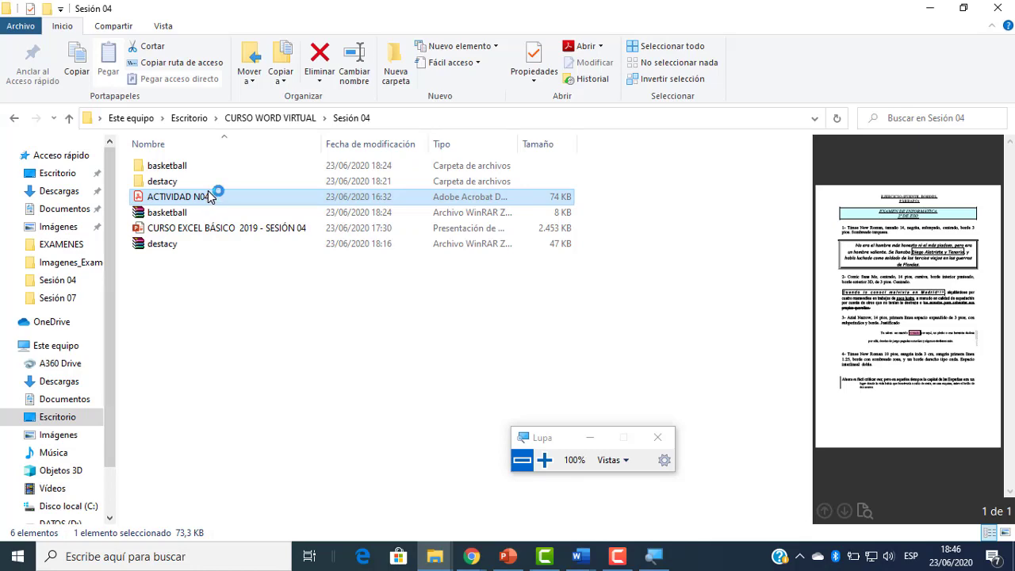
# Collapse the tools pane beside the ACTIVIDAD N04 PDF and copy the word "alquilándose" from exercise 2.
pyautogui.scroll(-3, 555, 226)
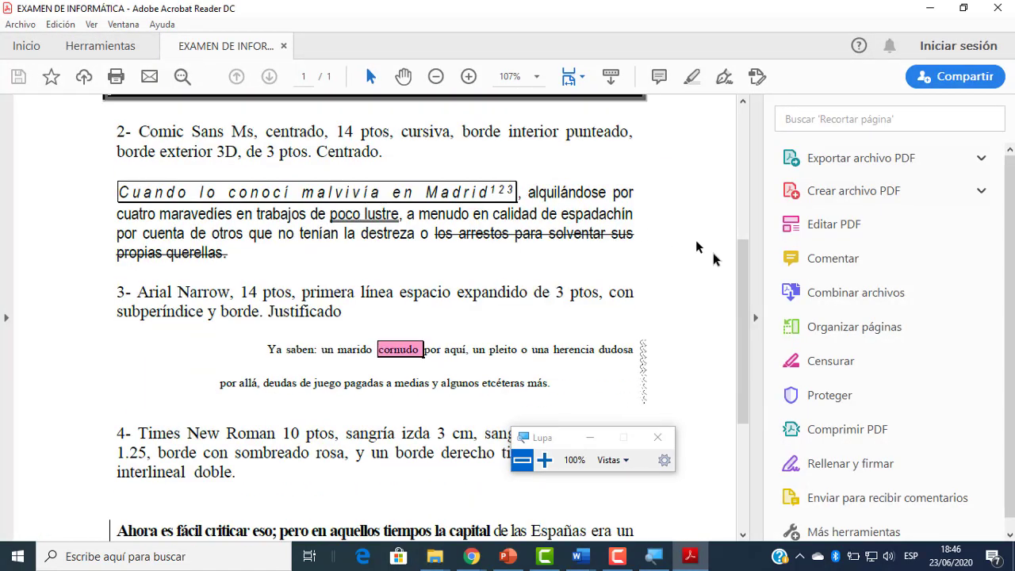
pyautogui.click(755, 316)
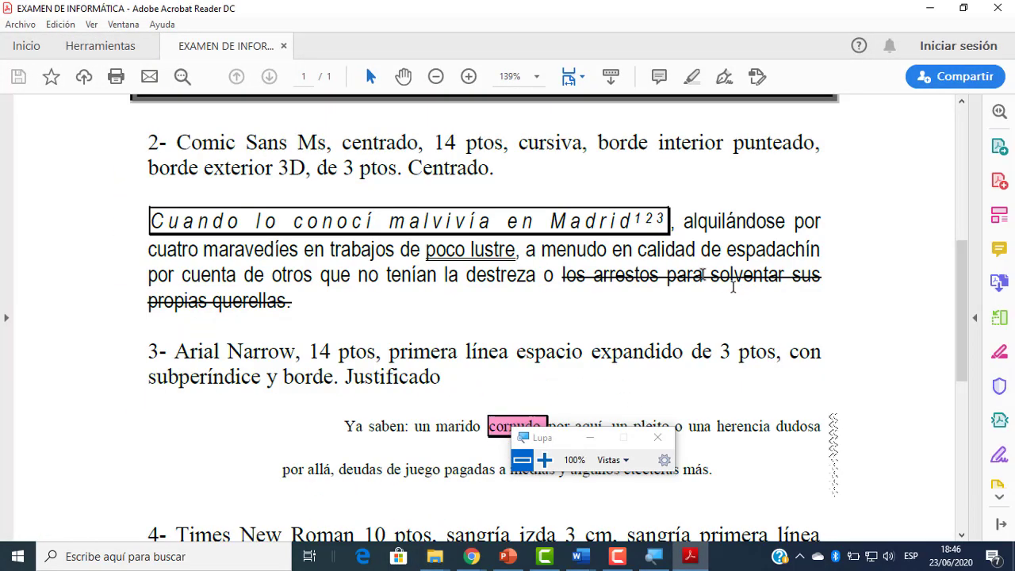
pyautogui.doubleClick(781, 222)
pyautogui.click(743, 243)
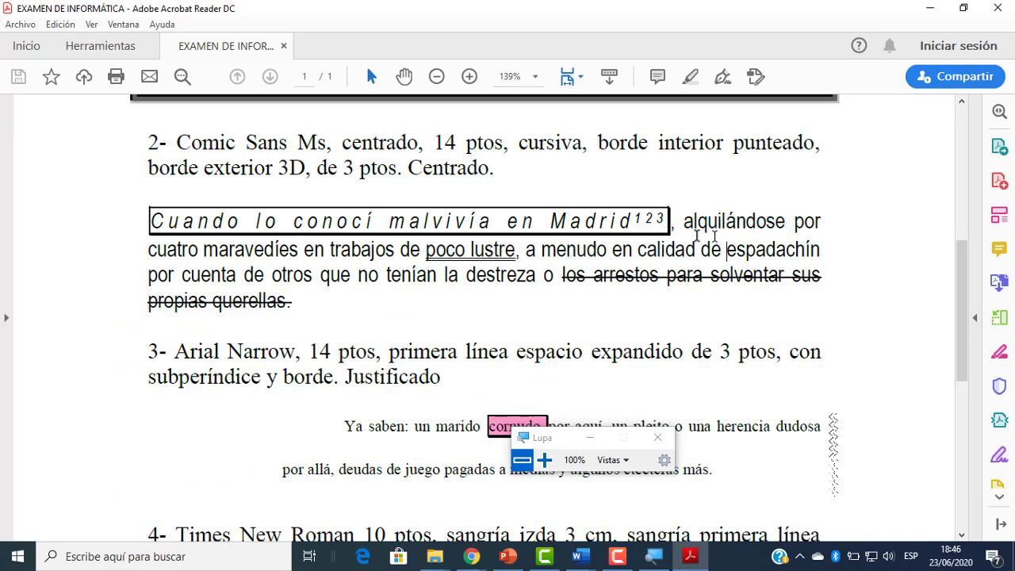
pyautogui.moveTo(685, 225); pyautogui.dragTo(785, 225)
pyautogui.rightClick(749, 224)
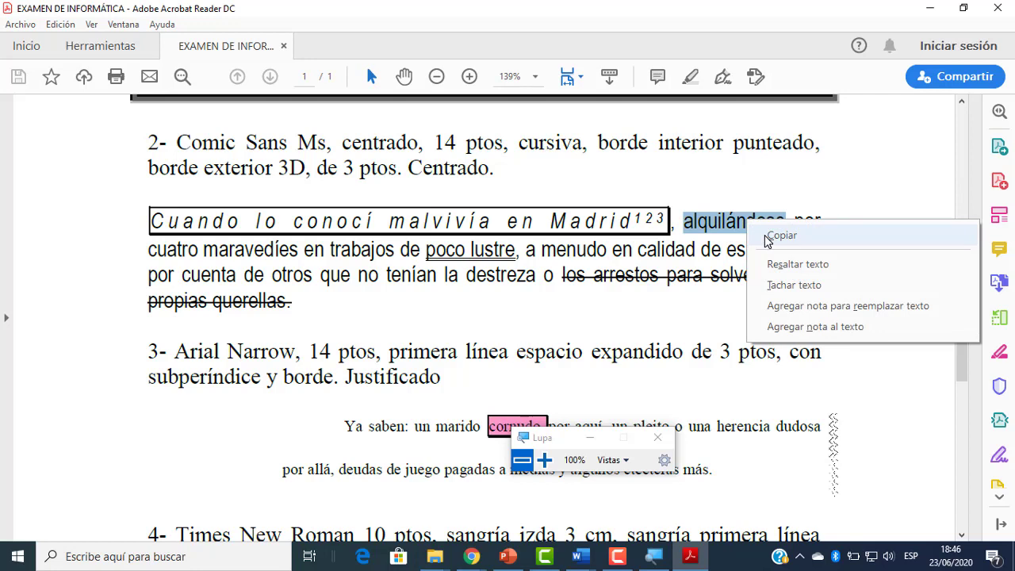
pyautogui.click(768, 235)
# Select "alquilándose por" in exercise 2, show the copy option for the selection without using it, and close the PDF.
pyautogui.moveTo(680, 223); pyautogui.dragTo(817, 229)
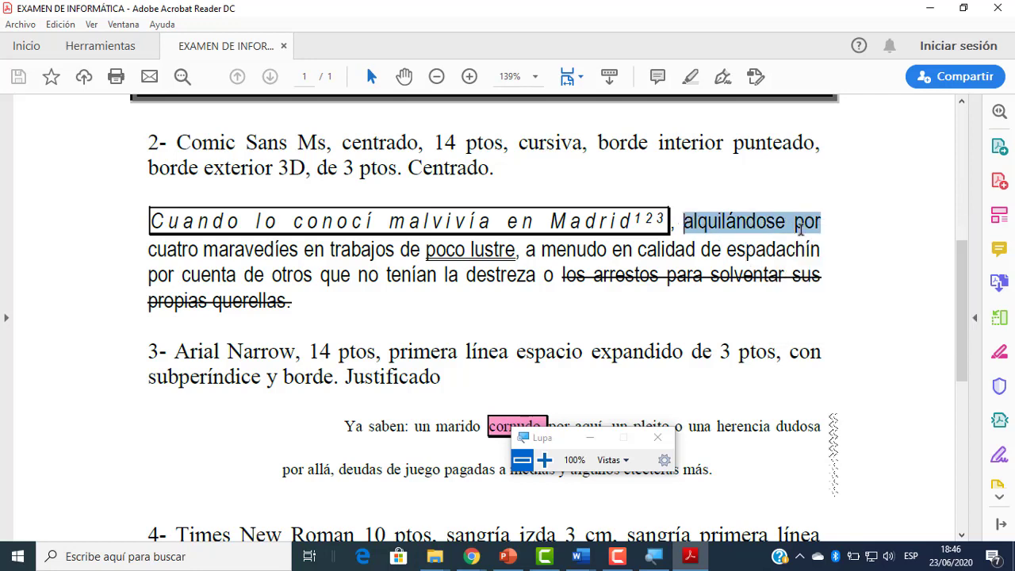
pyautogui.rightClick(752, 229)
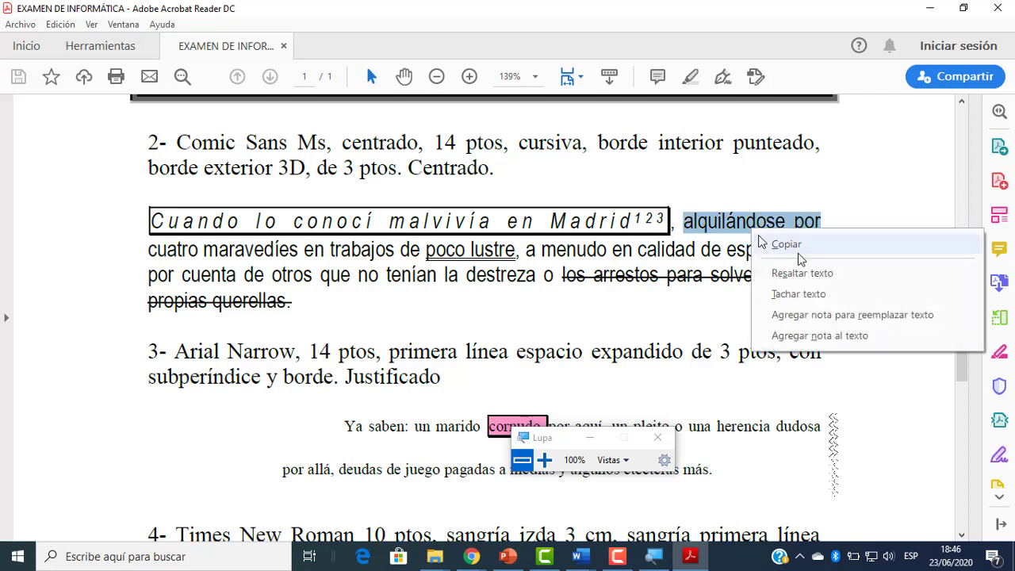
pyautogui.click(724, 261)
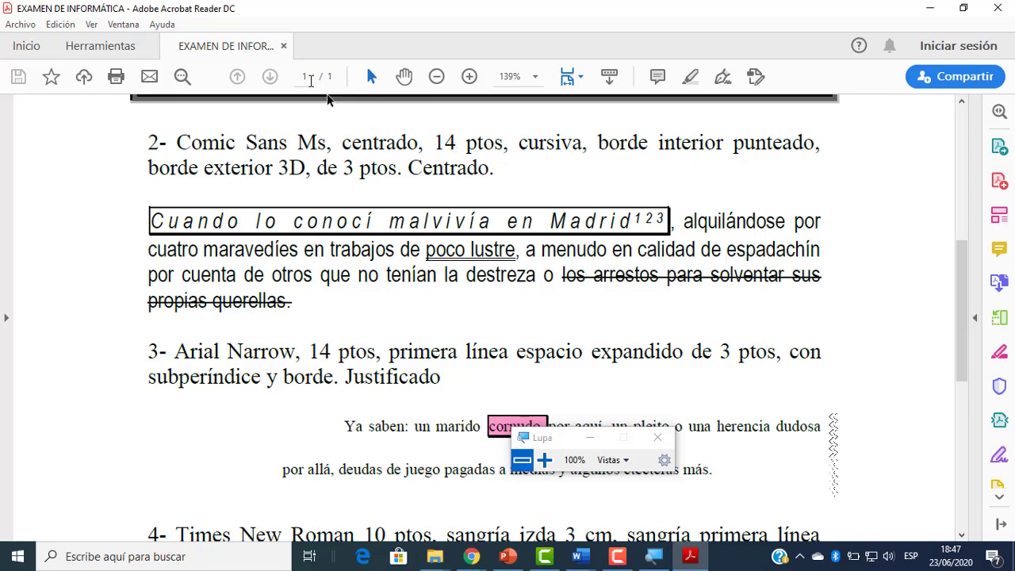
pyautogui.click(285, 45)
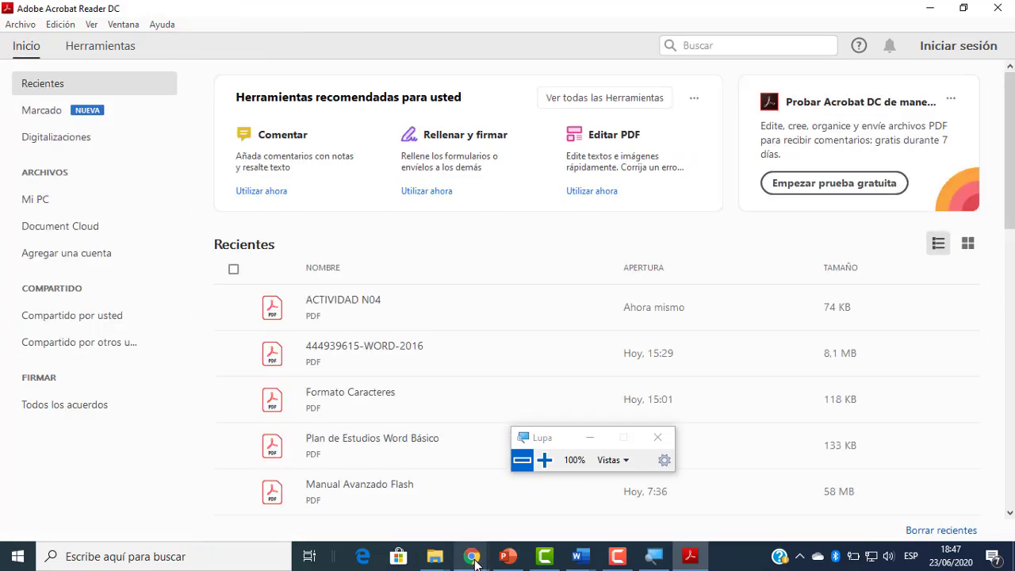
# Switch to the Meet window in Chrome and search Google for "pdf a word" in place of the dafont page.
pyautogui.moveTo(472, 556)
pyautogui.click(442, 505)
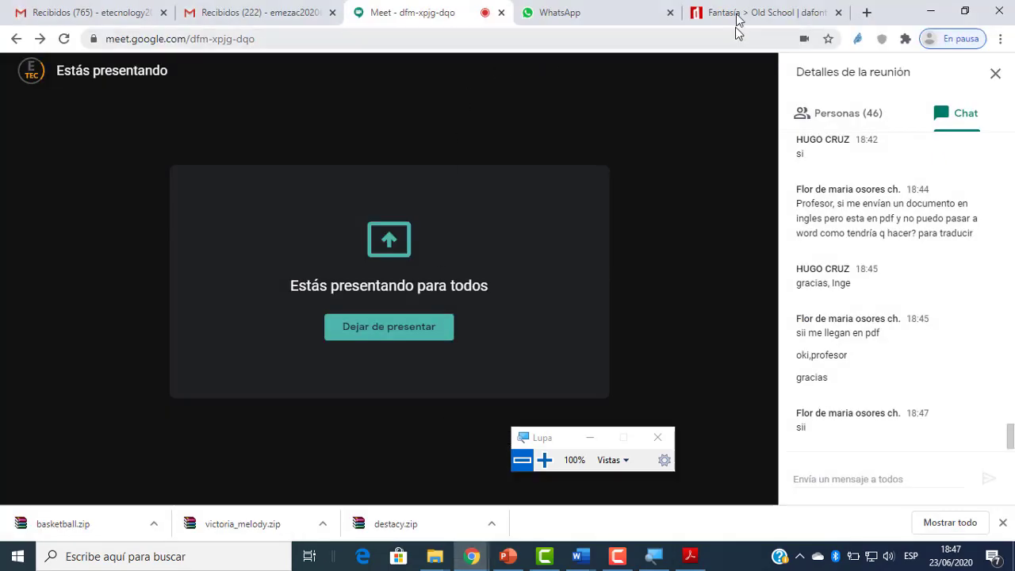
pyautogui.click(780, 10)
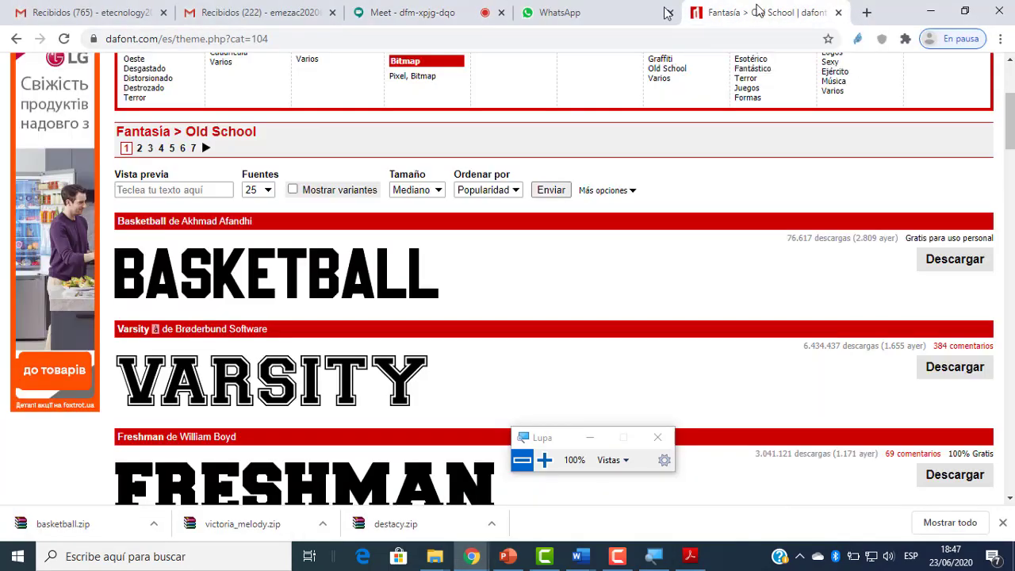
pyautogui.click(564, 36)
pyautogui.write('pd')
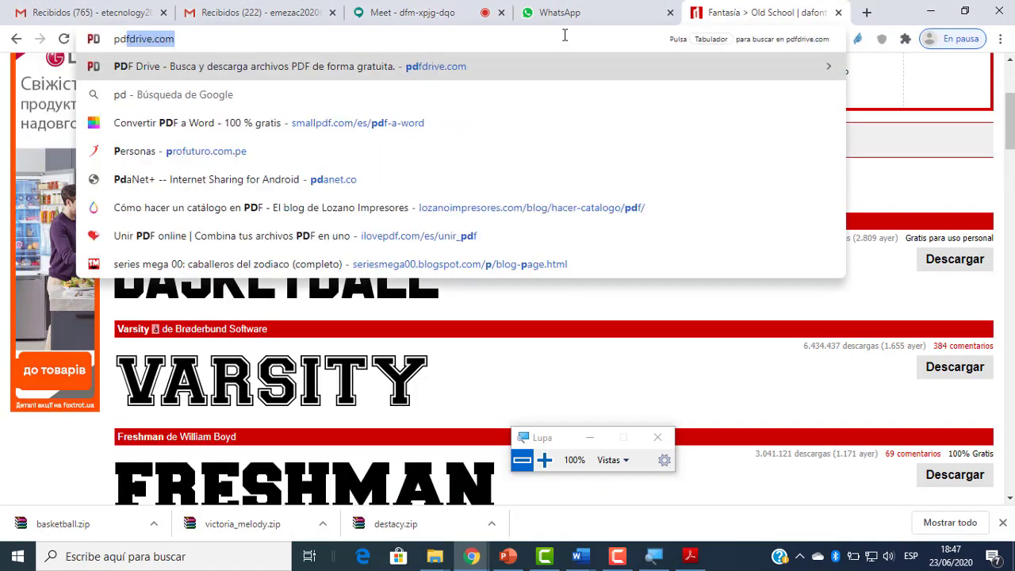
pyautogui.write('f a word')
pyautogui.press('Return')
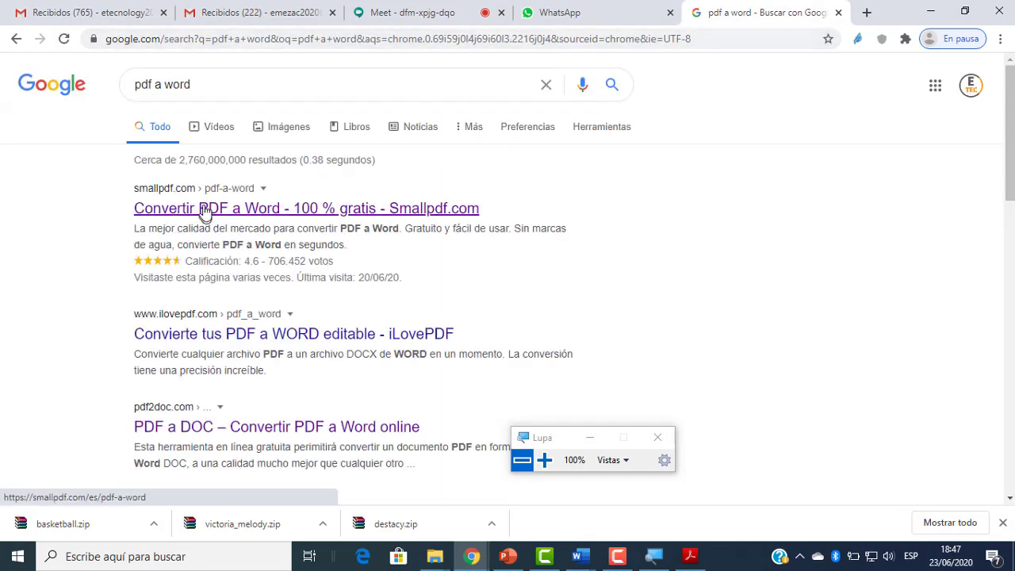
# Open Smallpdf's PDF to Word converter and upload the ACTIVIDAD N04 PDF from the Sesión 04 folder.
pyautogui.click(199, 213)
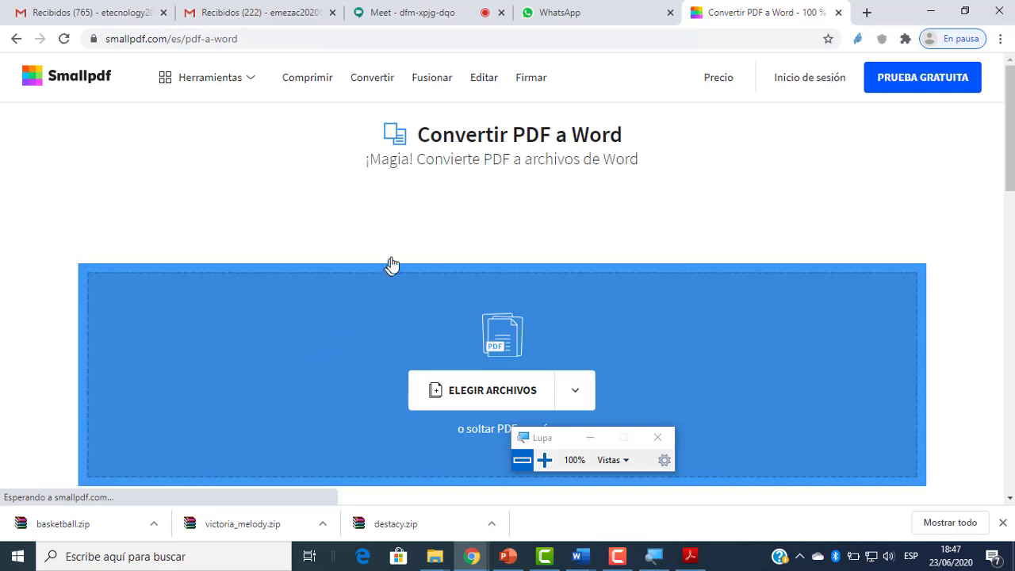
pyautogui.scroll(-2, 492, 261)
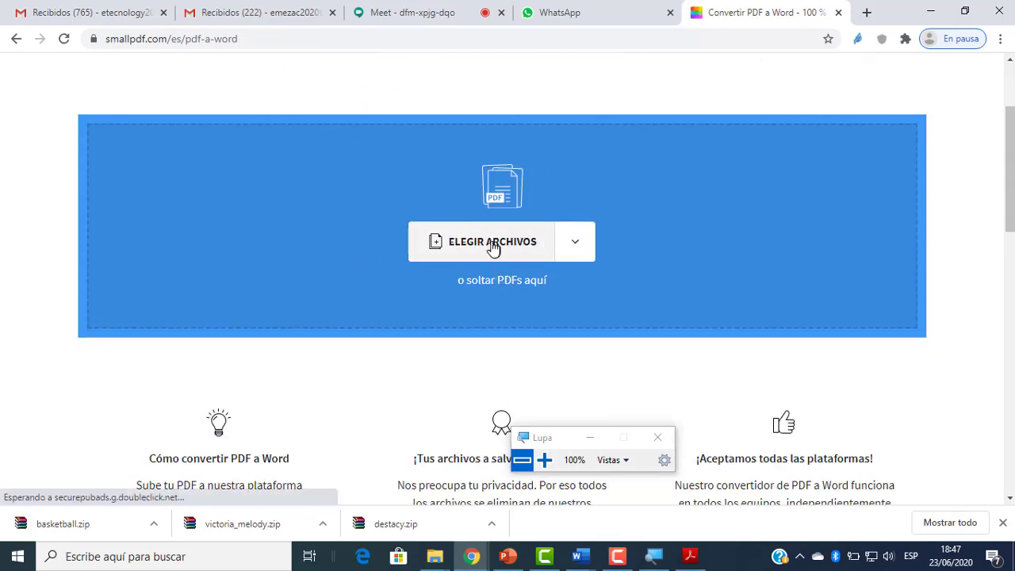
pyautogui.click(496, 230)
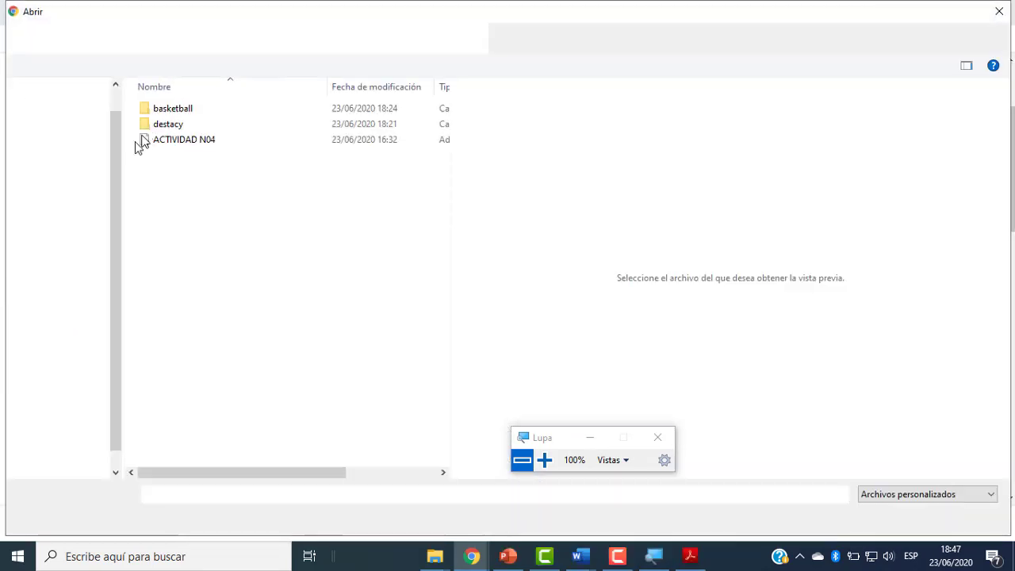
pyautogui.click(198, 140)
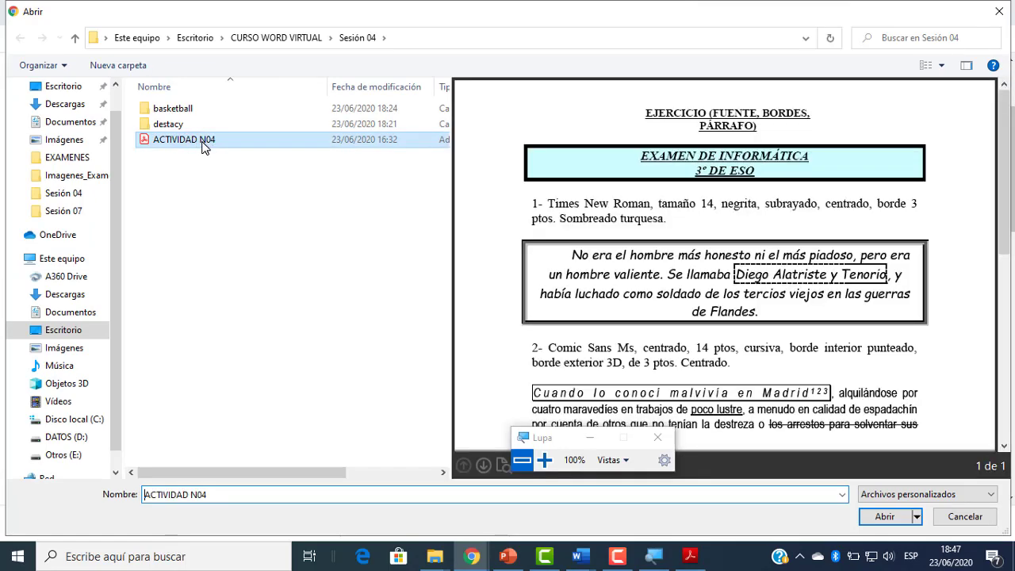
pyautogui.doubleClick(203, 141)
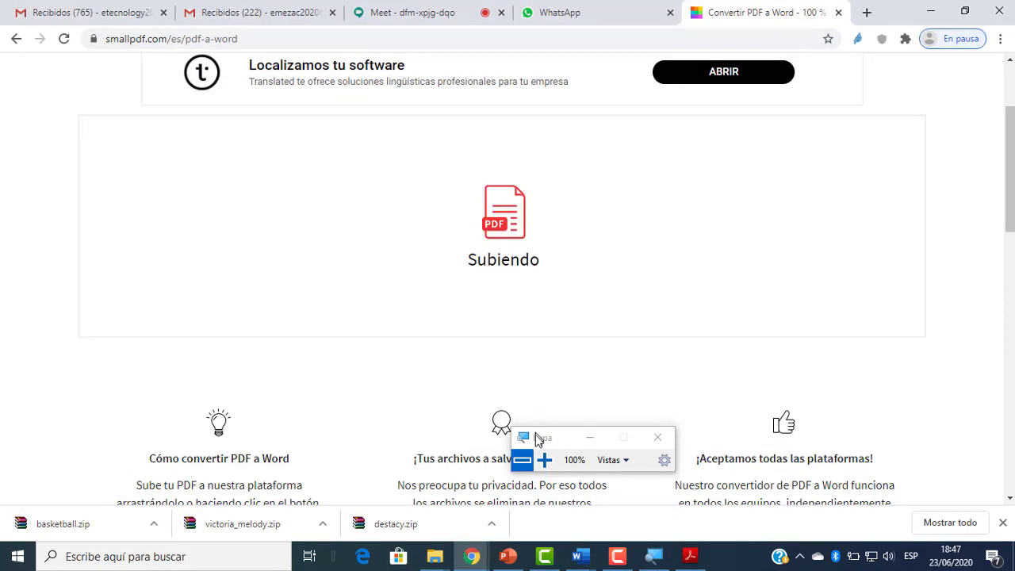
# Convert the uploaded PDF with the plain Convertir a Word option and download the resulting Word file.
pyautogui.moveTo(547, 437); pyautogui.dragTo(863, 268)
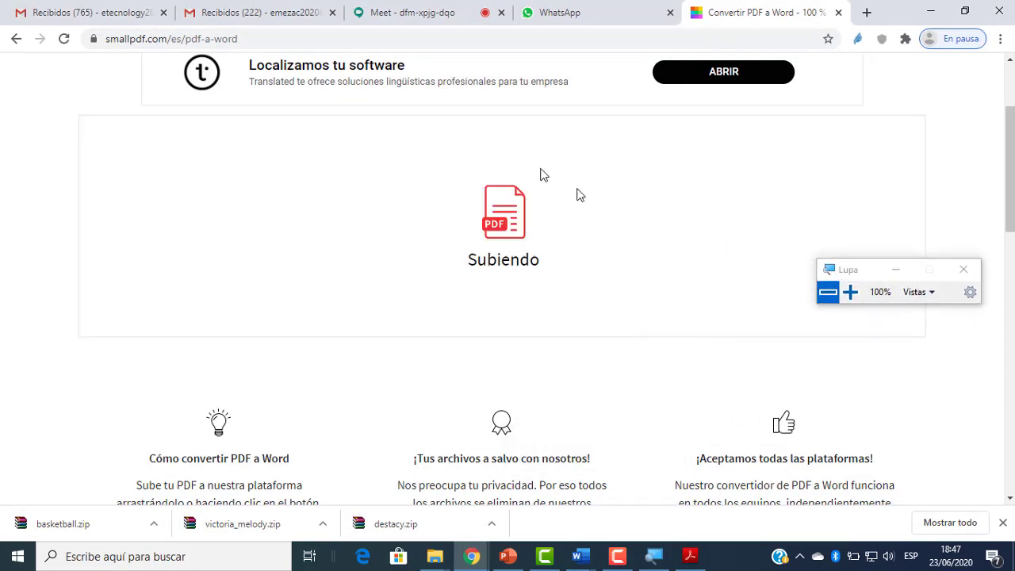
pyautogui.click(620, 150)
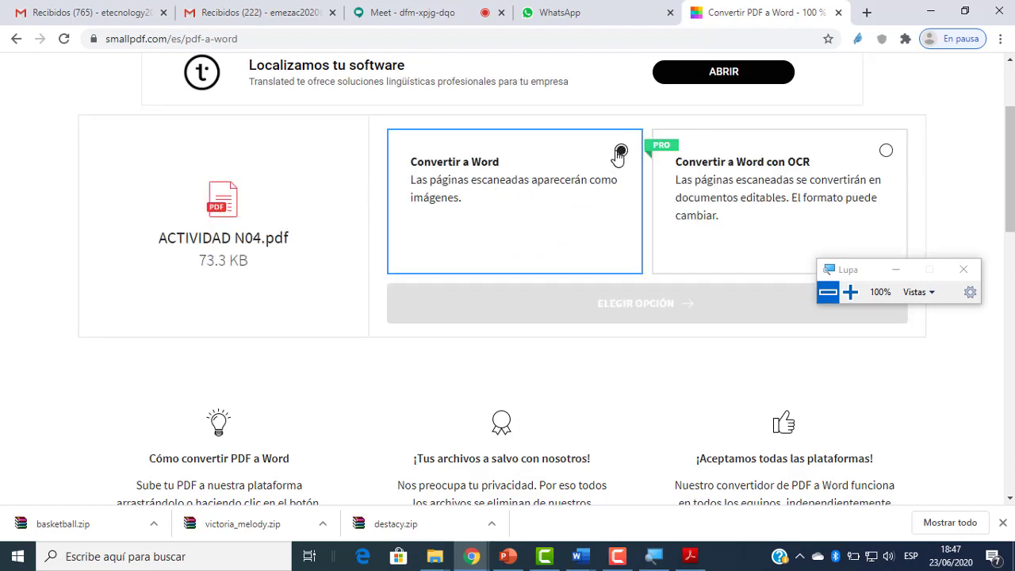
pyautogui.click(602, 306)
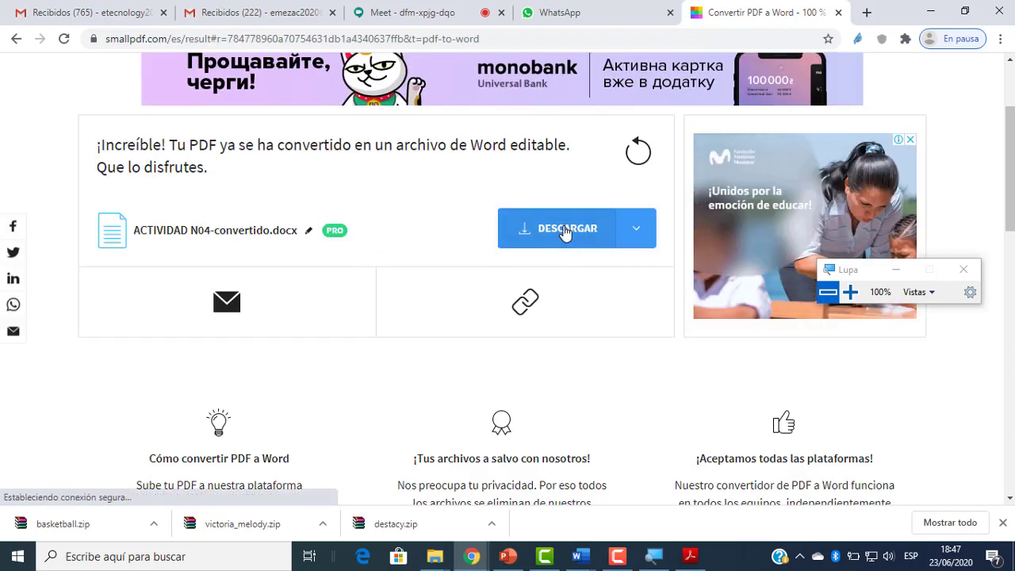
pyautogui.click(565, 231)
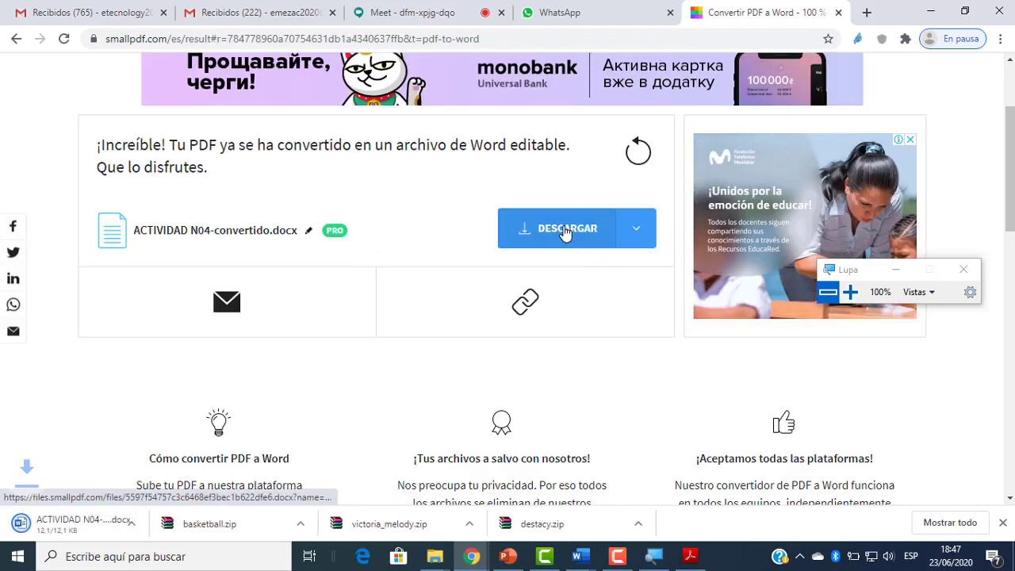
# Locate the downloaded ACTIVIDAD N04-convertido document in Descargas and place it in the Sesión 04 folder.
pyautogui.click(154, 520)
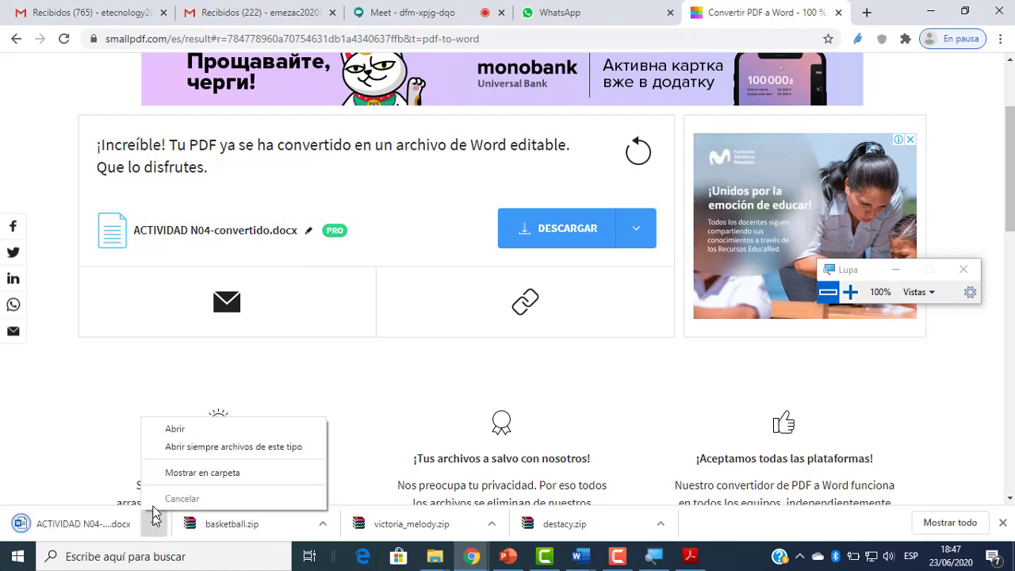
pyautogui.click(190, 474)
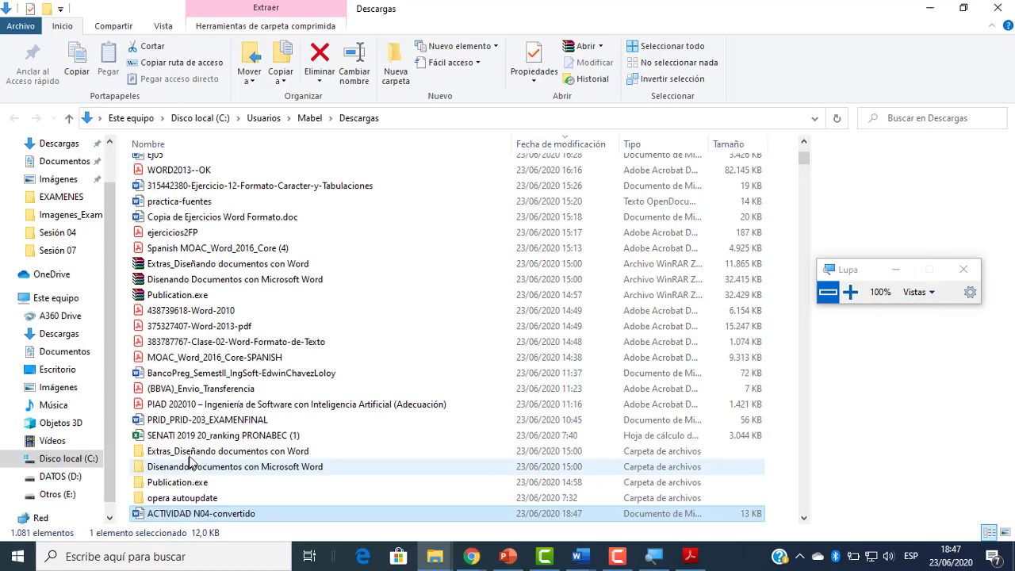
pyautogui.rightClick(188, 513)
pyautogui.click(234, 429)
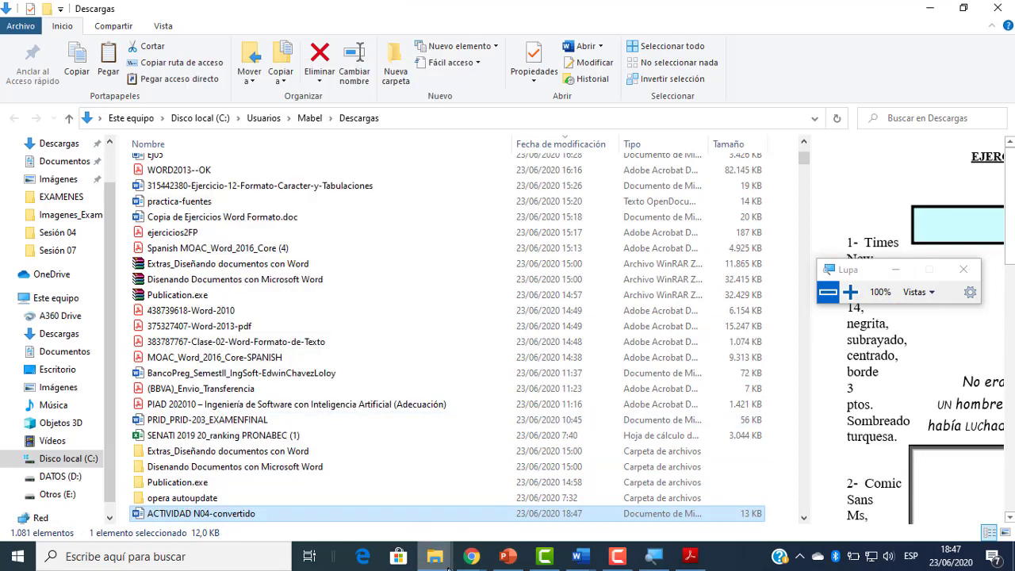
pyautogui.moveTo(435, 555)
pyautogui.click(377, 487)
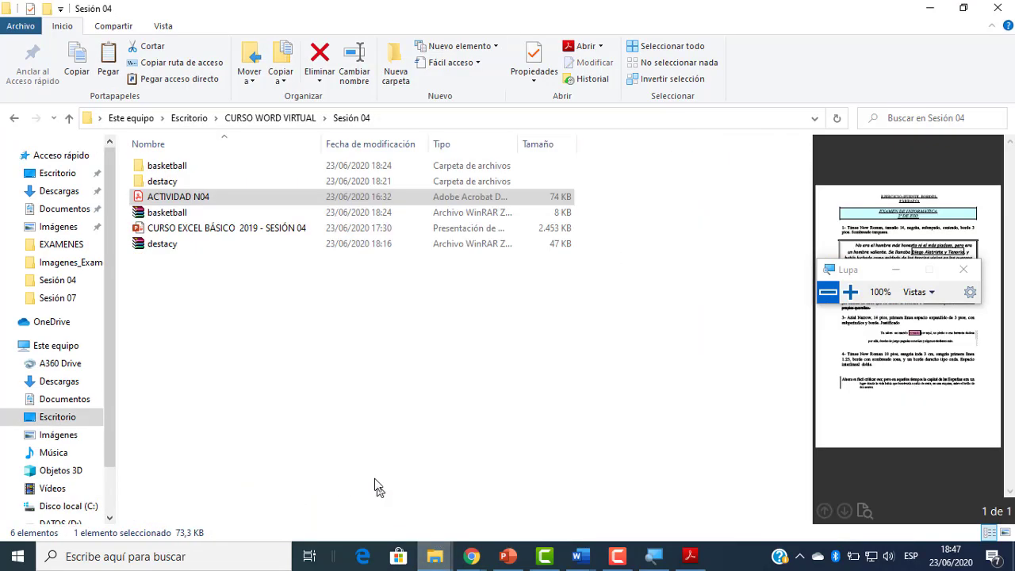
pyautogui.rightClick(307, 329)
pyautogui.click(346, 219)
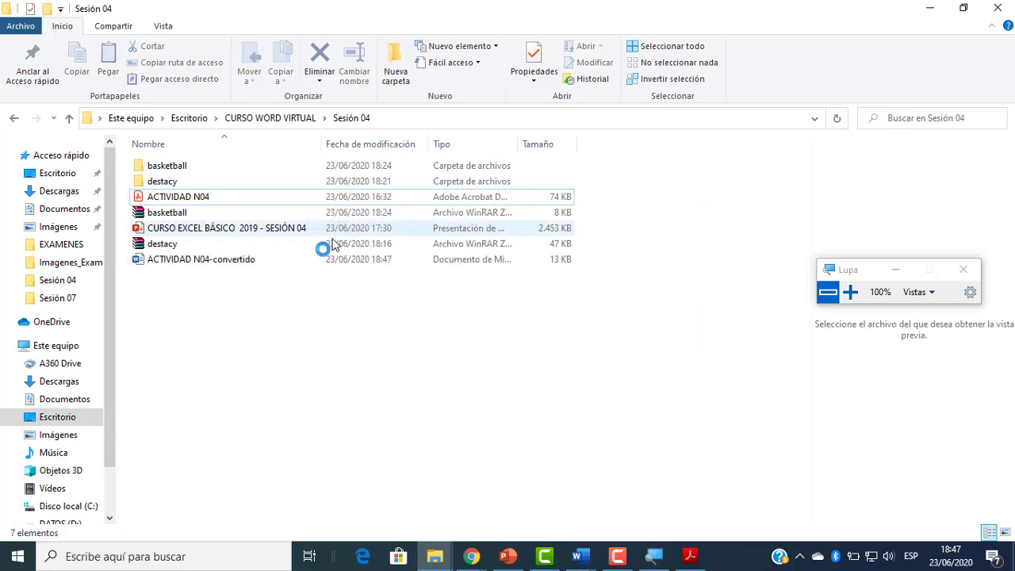
# Open ACTIVIDAD N04-convertido in Word with editing enabled, and check the converted content before closing it.
pyautogui.click(228, 223)
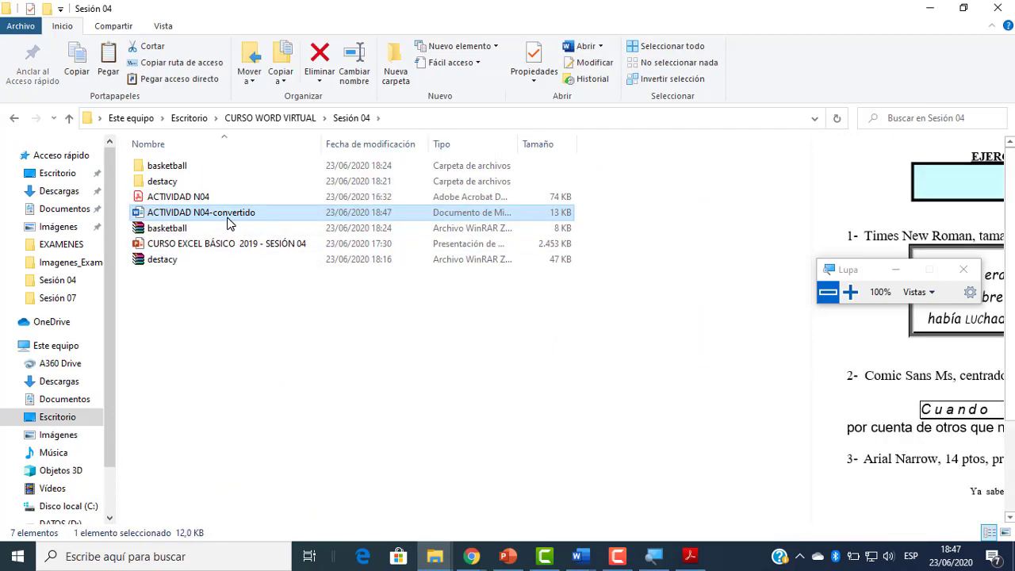
pyautogui.press('Return')
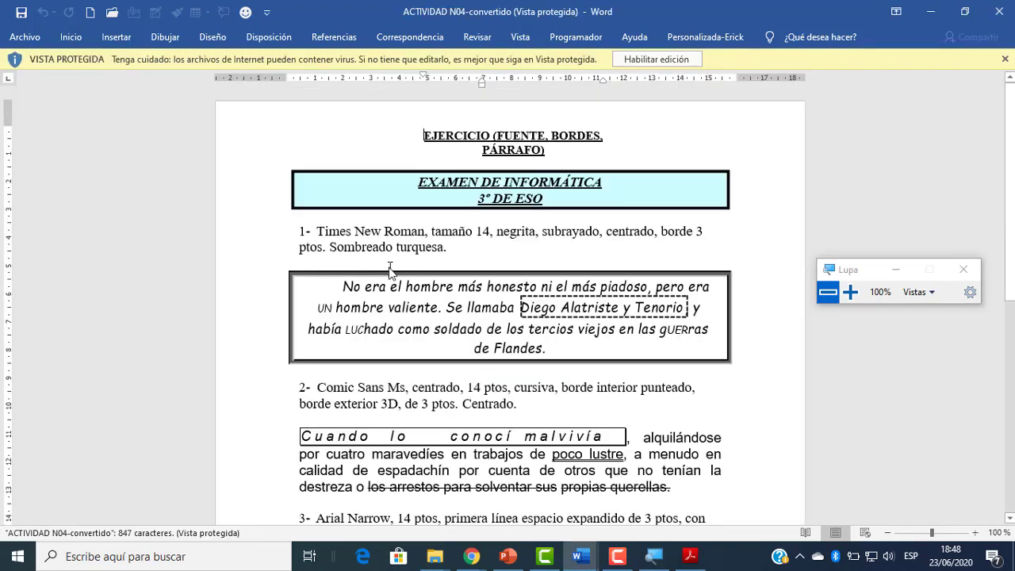
pyautogui.click(642, 61)
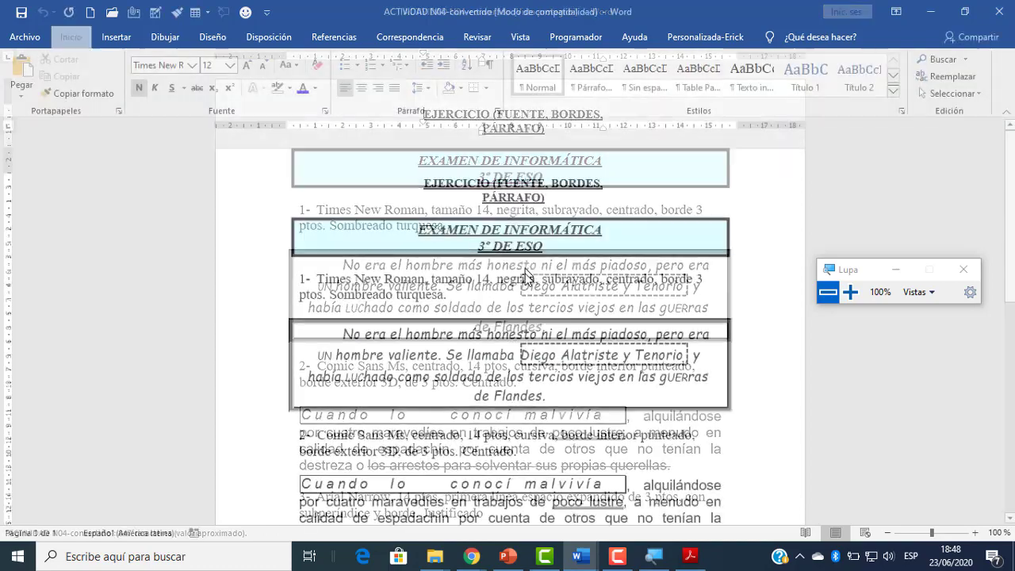
pyautogui.scroll(-8, 524, 254)
pyautogui.scroll(8, 520, 259)
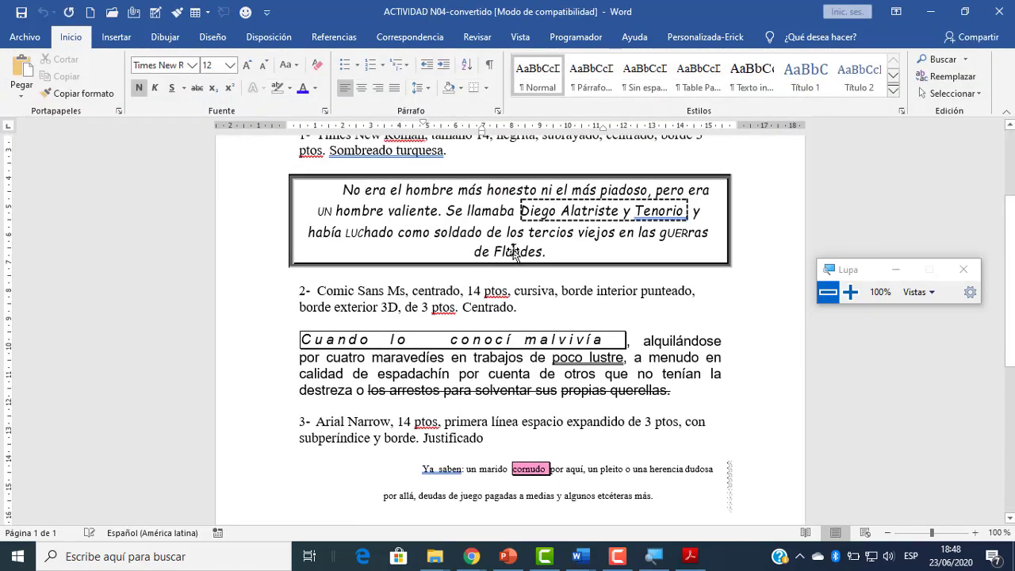
pyautogui.click(998, 15)
# Switch to the Google Meet call in Chrome and read the meeting chat, moving the Magnifier window off the messages.
pyautogui.moveTo(468, 557)
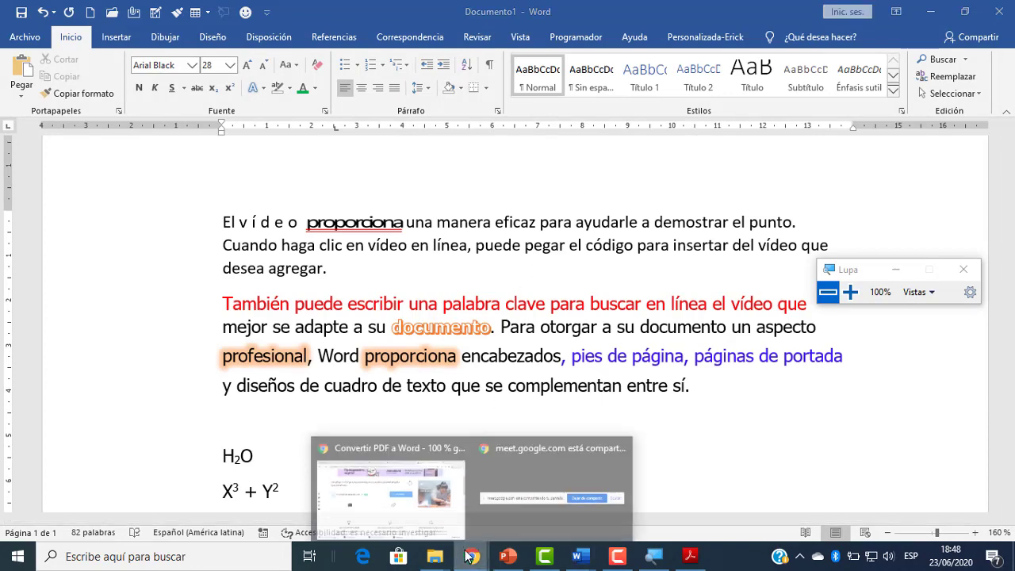
pyautogui.click(426, 502)
pyautogui.click(490, 8)
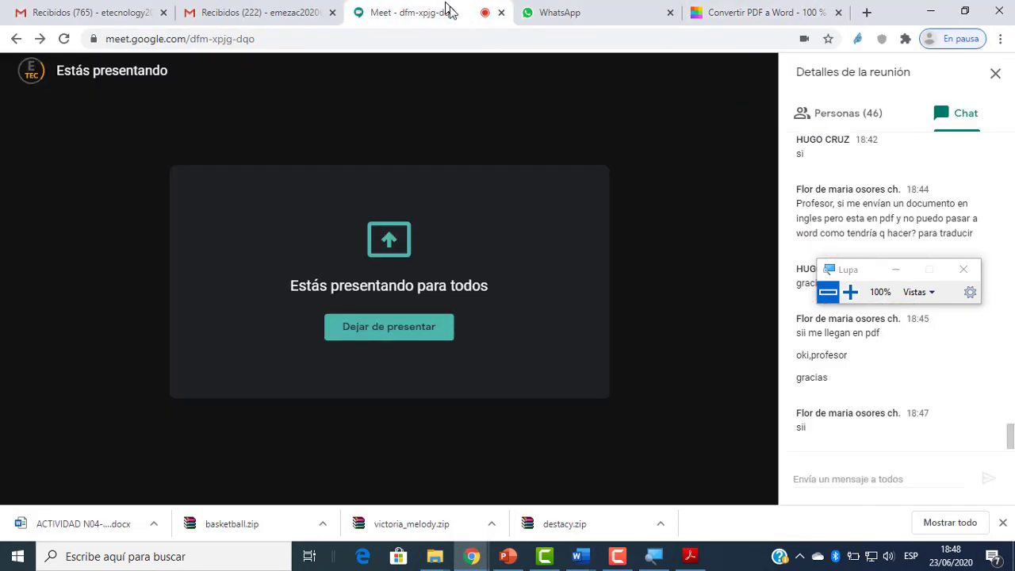
pyautogui.moveTo(872, 269); pyautogui.dragTo(516, 214)
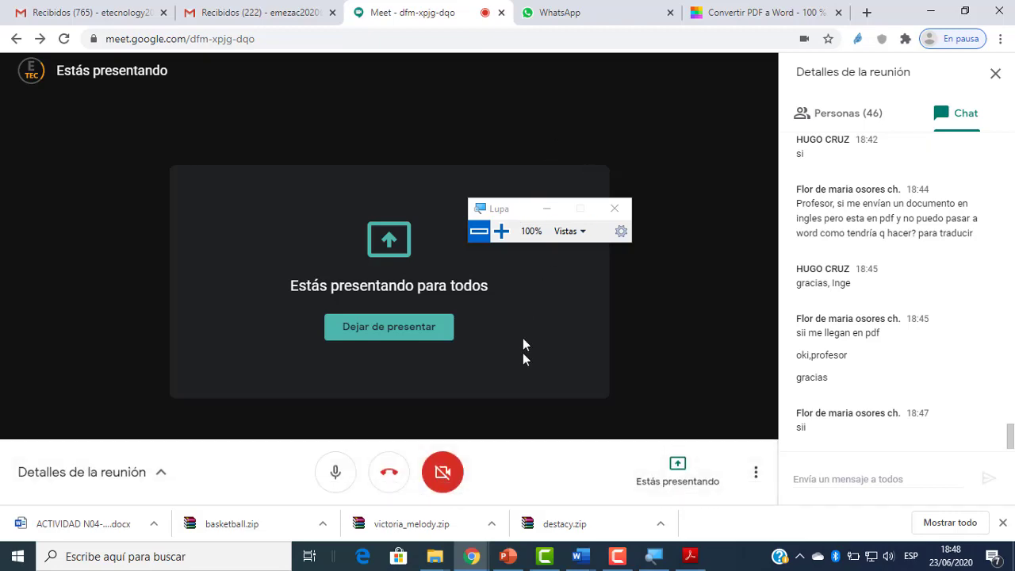
# Switch to Documento2 in Word and replace all its text with sample paragraphs generated by =rand(2,2).
pyautogui.click(581, 557)
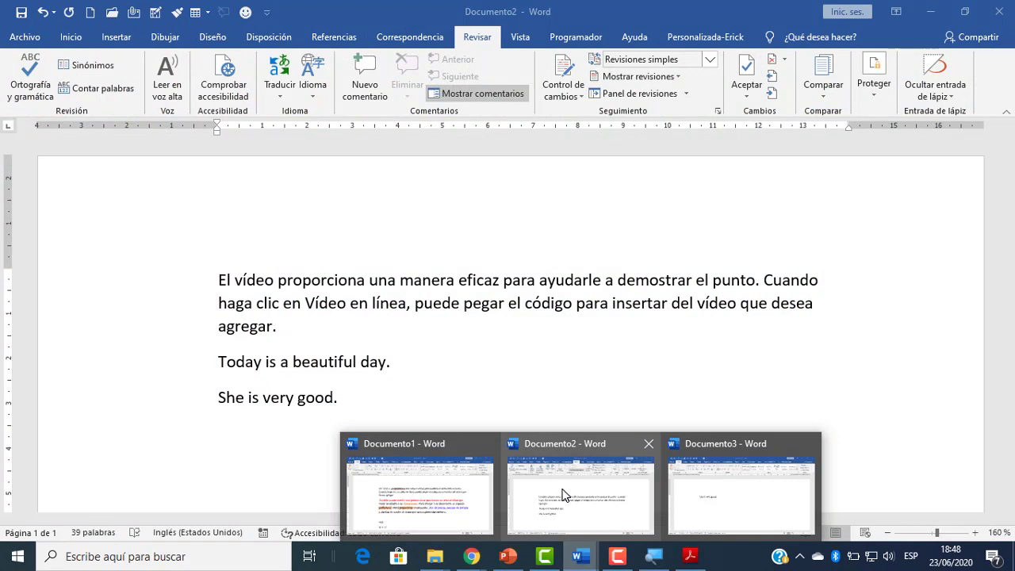
pyautogui.click(562, 494)
pyautogui.press('super+plus')
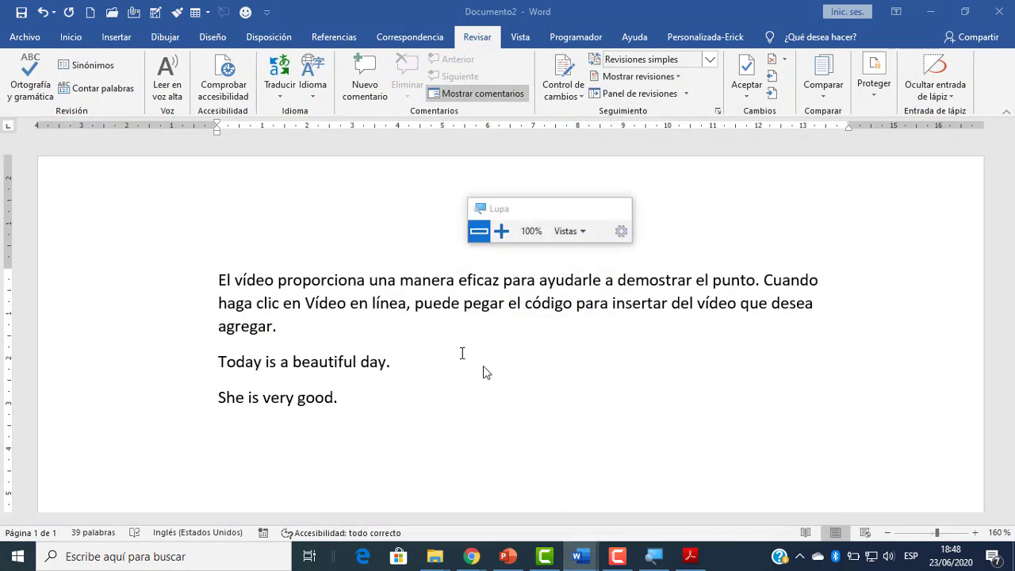
pyautogui.scroll(-1, 483, 366)
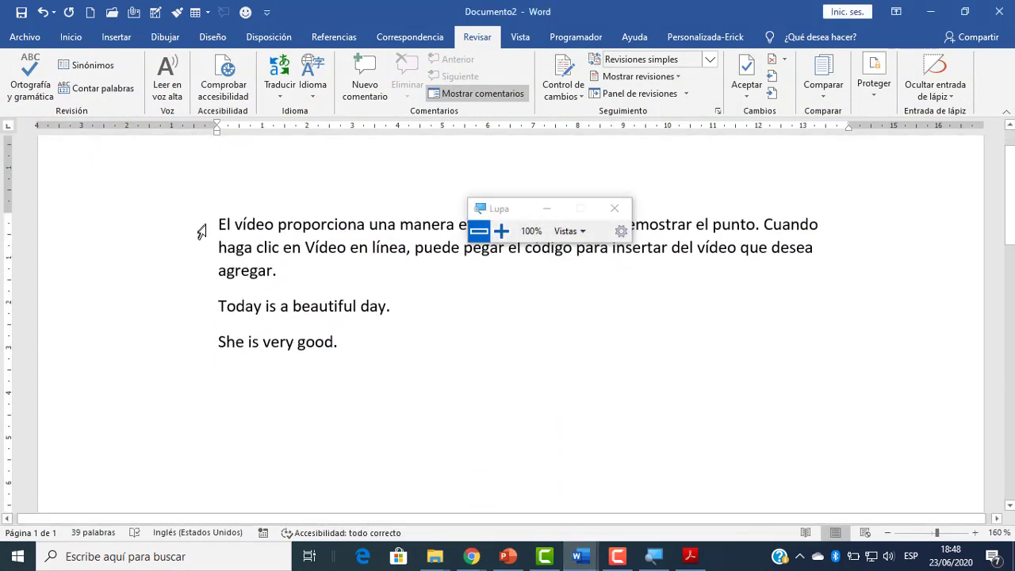
pyautogui.moveTo(201, 231); pyautogui.dragTo(279, 370)
pyautogui.press('Delete')
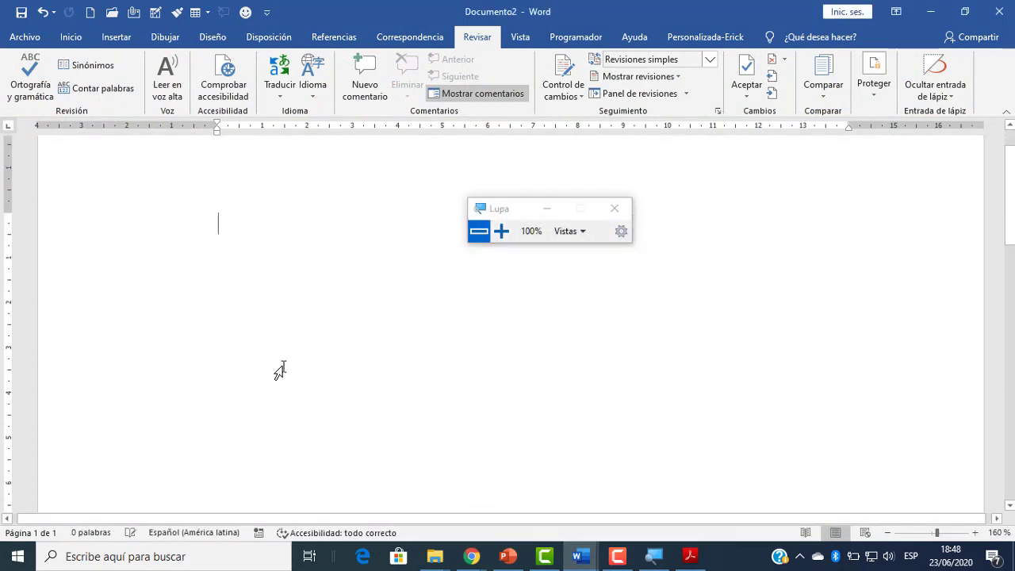
pyautogui.write('=r')
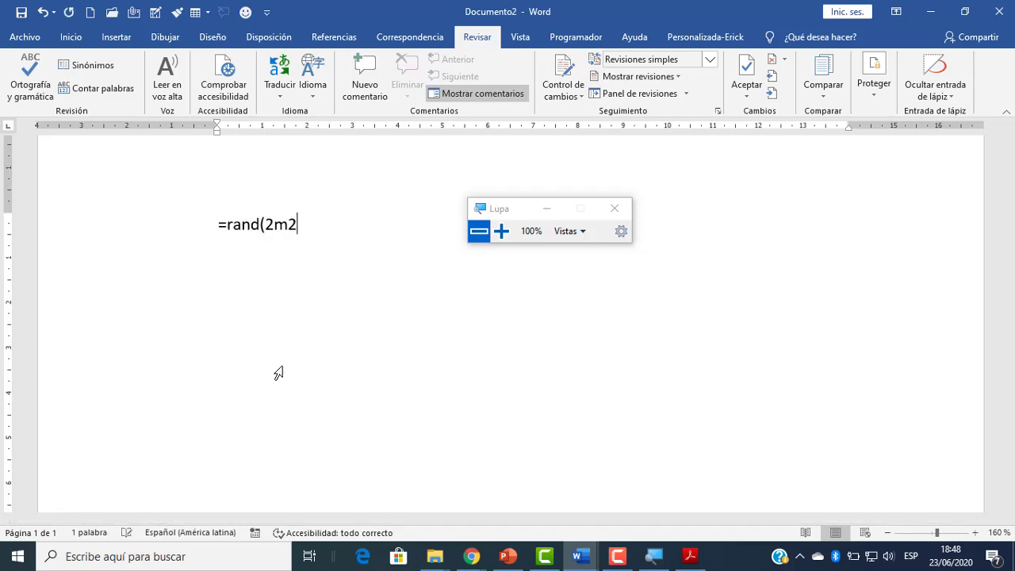
pyautogui.write('and(2,2)')
pyautogui.press('Return')
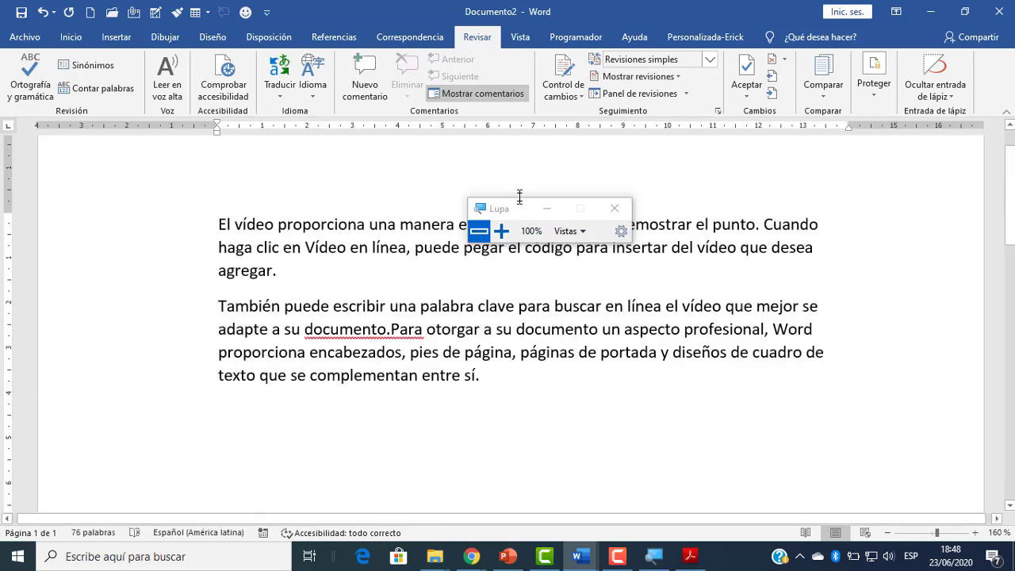
# Magnify the screen to 200% and examine the Translate options for a selection and for the whole document.
pyautogui.moveTo(520, 196); pyautogui.dragTo(587, 423)
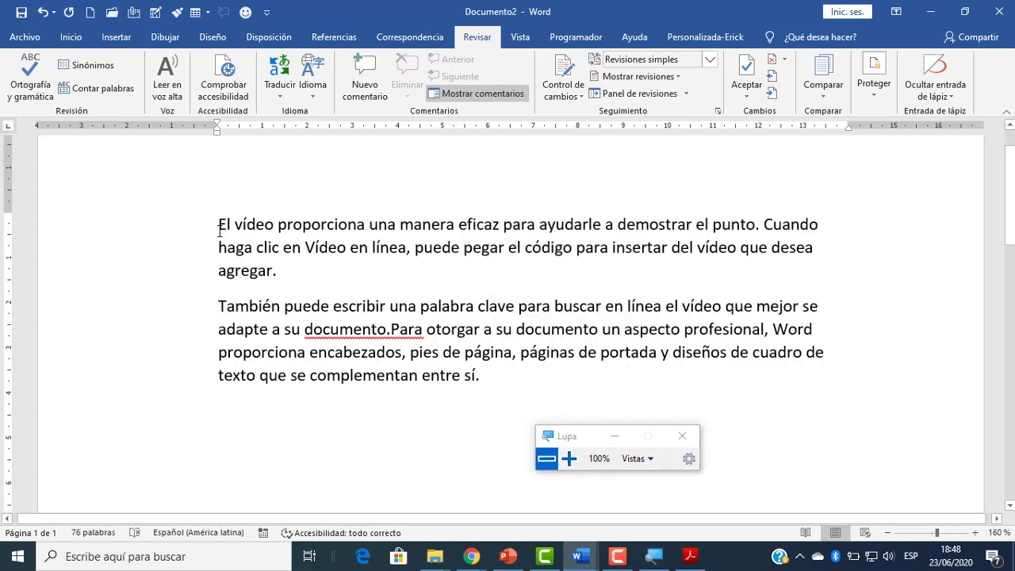
pyautogui.moveTo(220, 226); pyautogui.dragTo(481, 379)
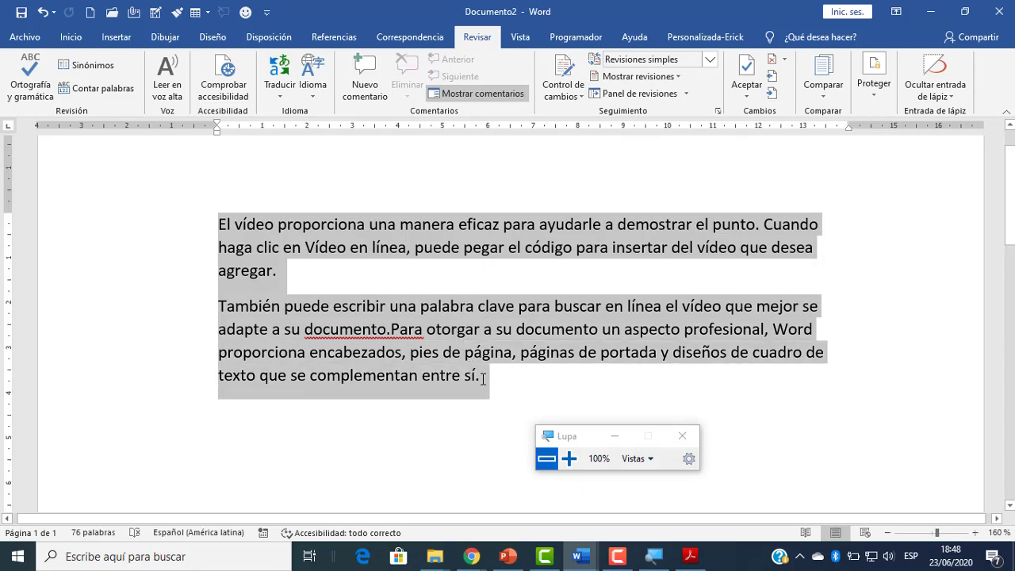
pyautogui.click(483, 402)
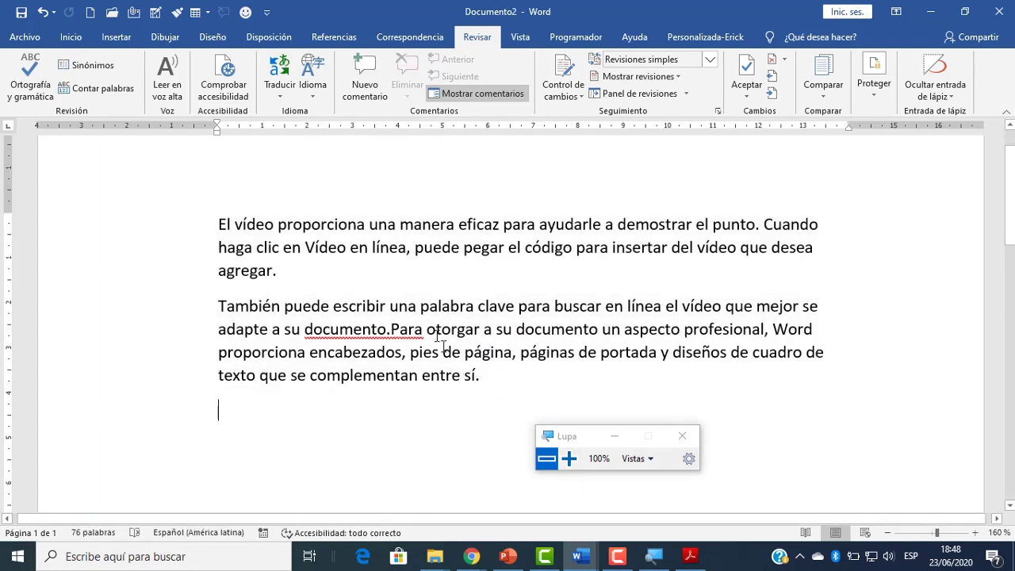
pyautogui.click(568, 458)
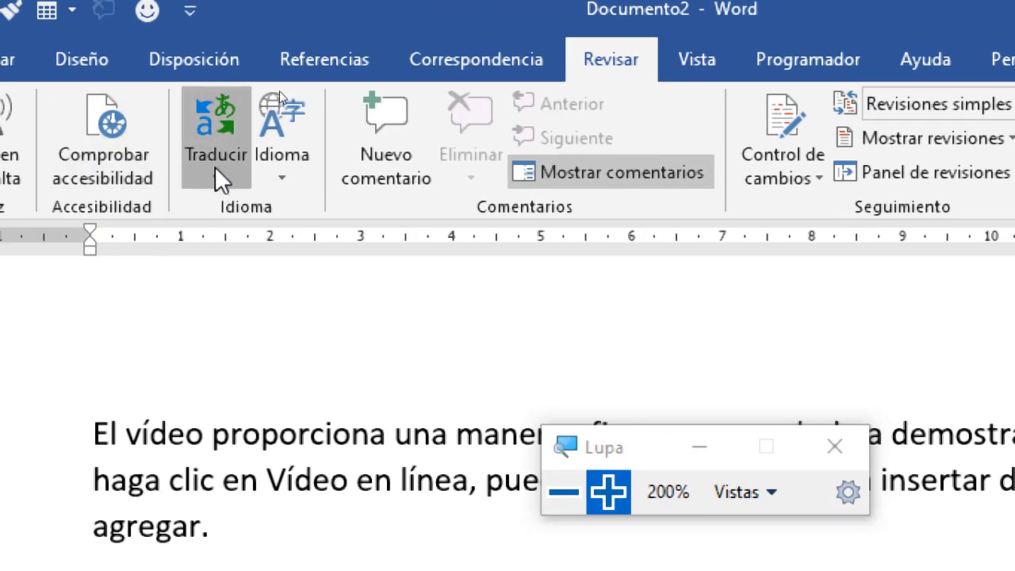
pyautogui.click(581, 495)
pyautogui.click(282, 85)
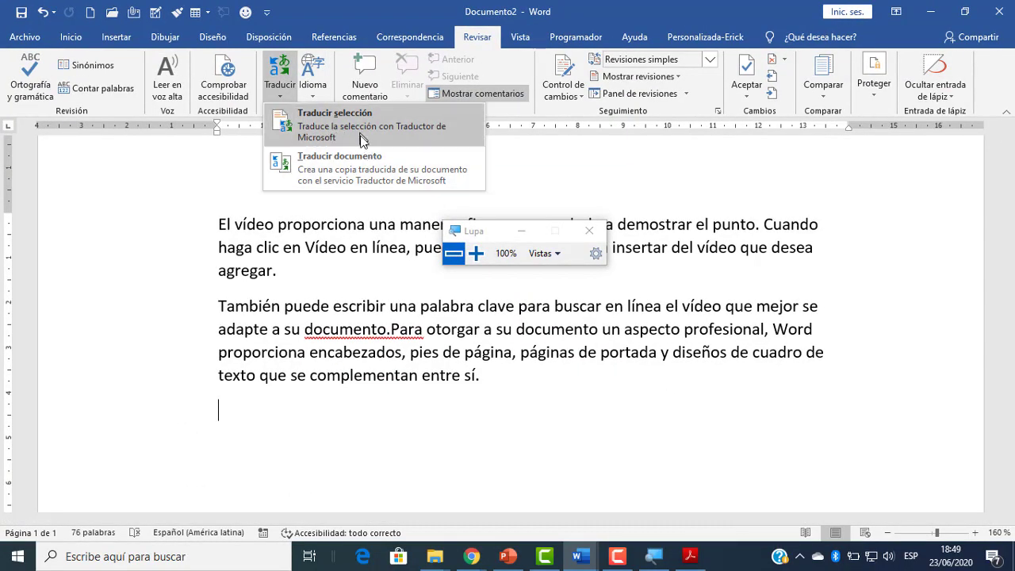
pyautogui.click(427, 236)
pyautogui.click(454, 231)
pyautogui.click(465, 277)
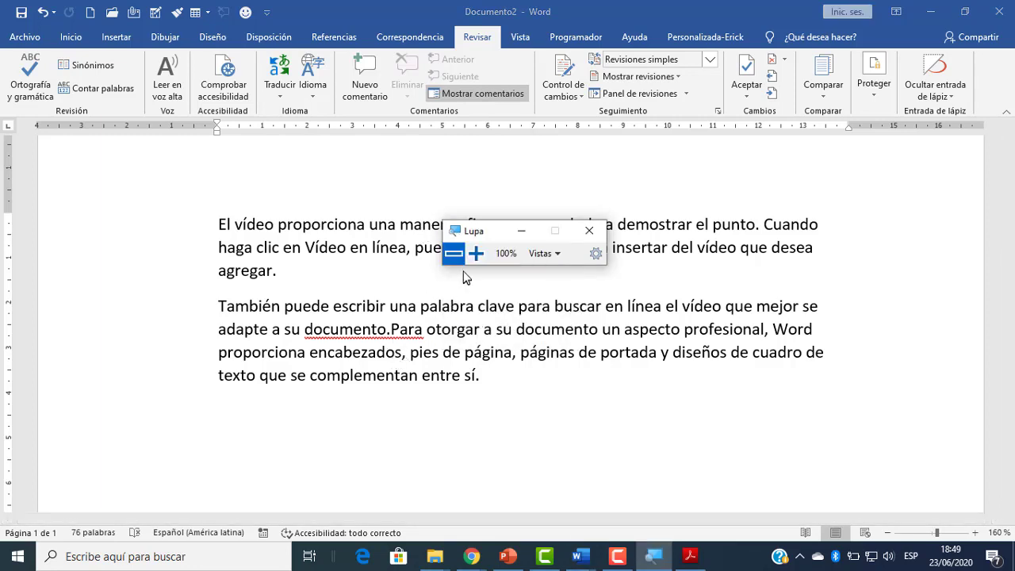
# Select the first paragraph of Documento2 clear of the Magnifier window and open it in the Translator as a selection.
pyautogui.moveTo(468, 236); pyautogui.dragTo(389, 335)
pyautogui.click(287, 228)
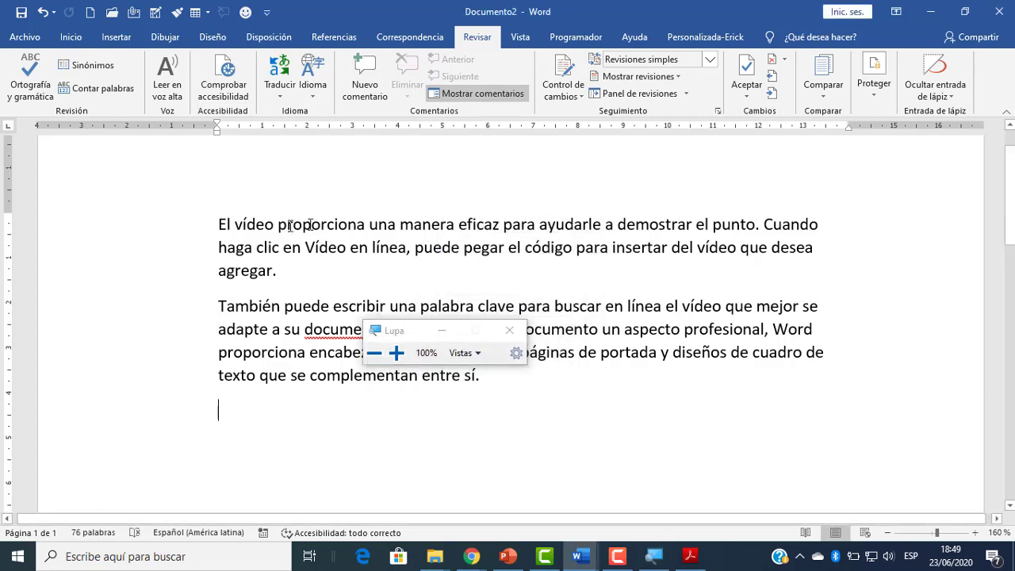
pyautogui.doubleClick(287, 228)
pyautogui.click(287, 228)
pyautogui.moveTo(233, 225); pyautogui.dragTo(308, 268)
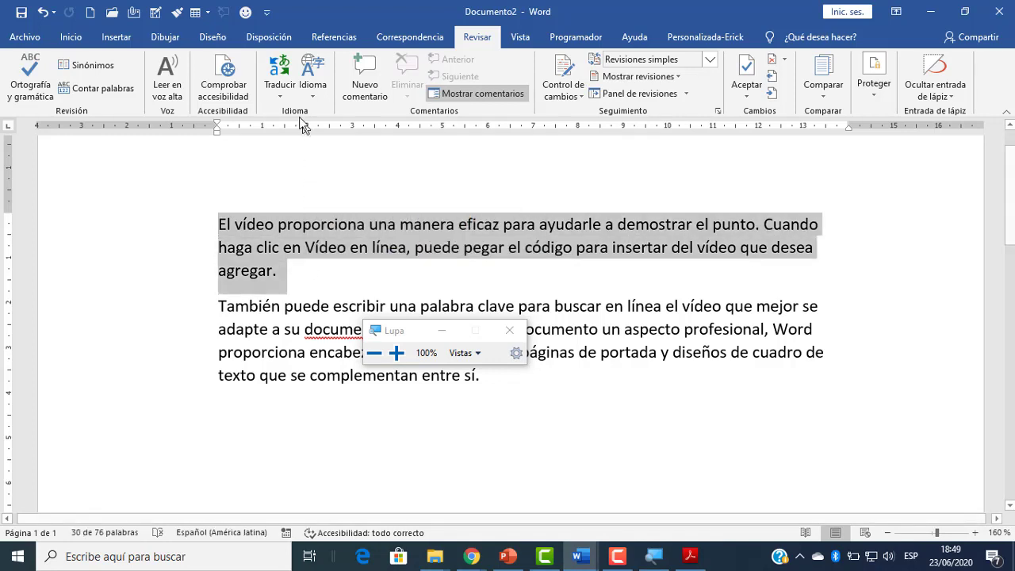
pyautogui.click(279, 98)
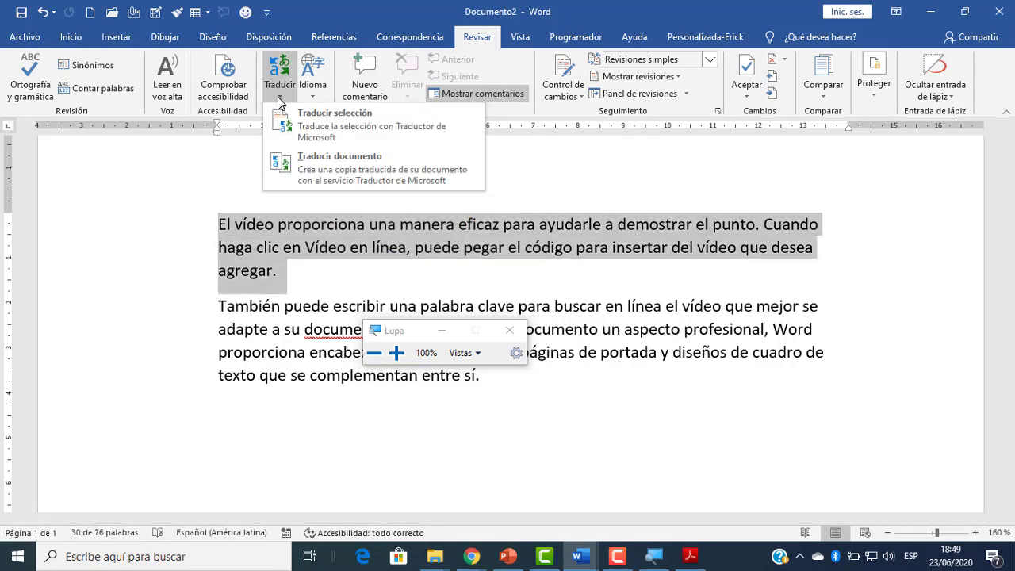
pyautogui.click(337, 127)
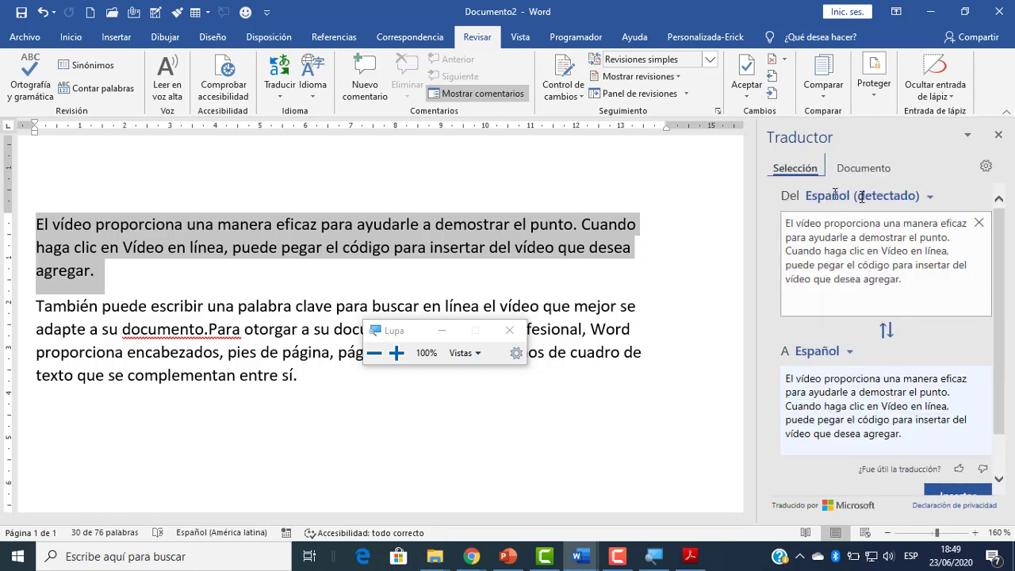
# Set the target language of the selection translation to Inglés.
pyautogui.click(849, 360)
pyautogui.scroll(-2, 841, 307)
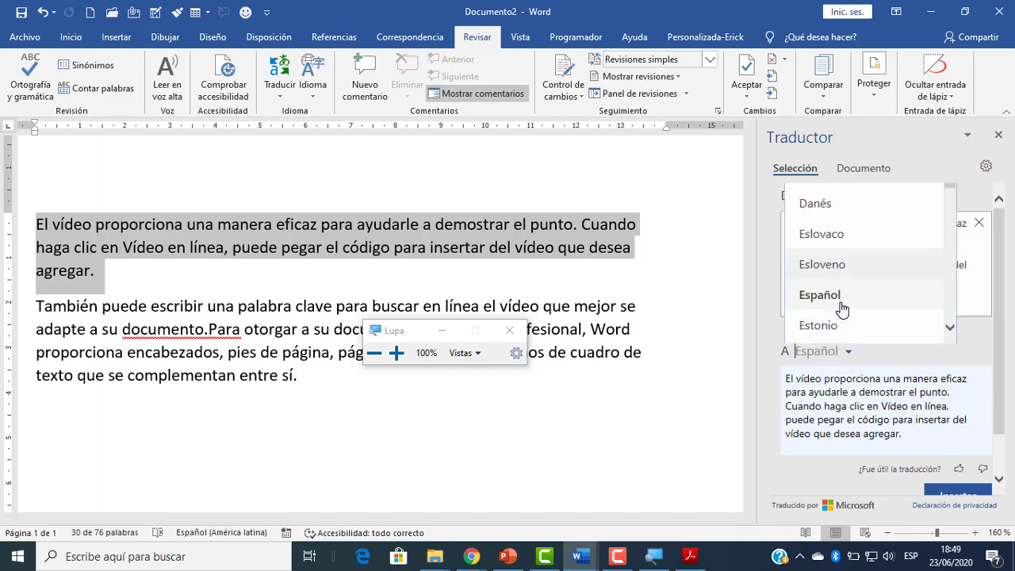
pyautogui.scroll(-4, 841, 307)
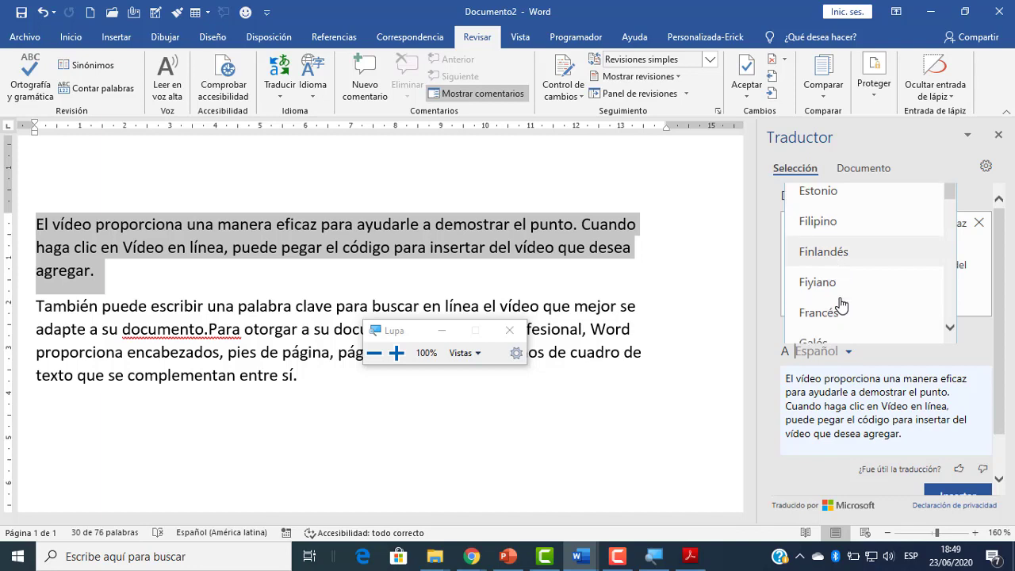
pyautogui.scroll(-5, 841, 307)
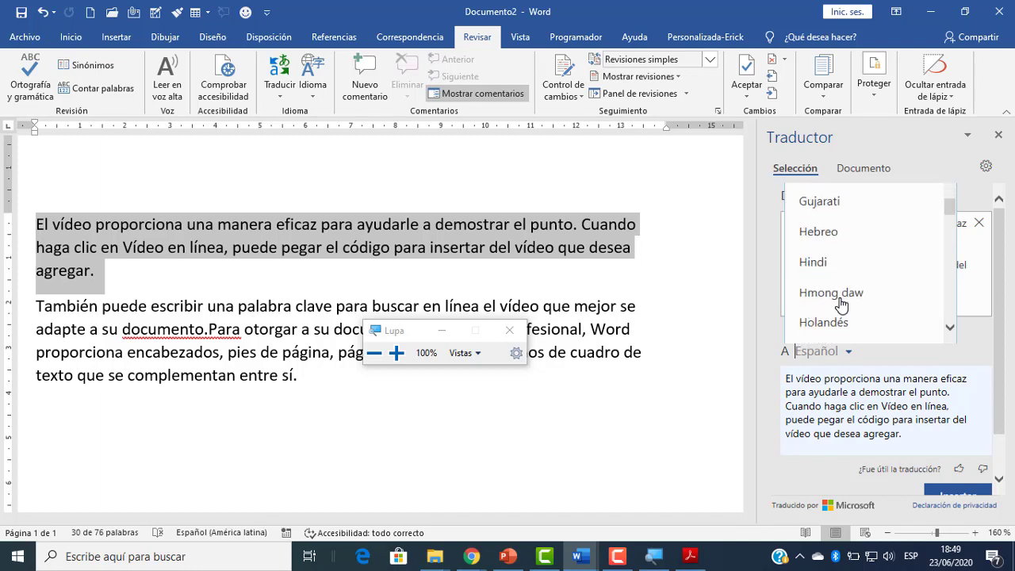
pyautogui.scroll(-2, 841, 307)
pyautogui.click(840, 287)
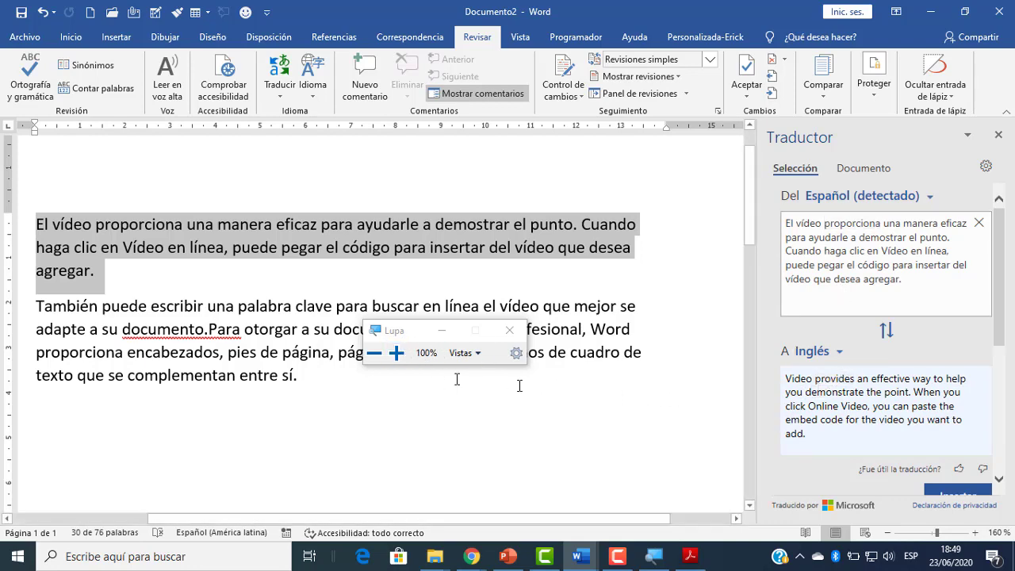
# Magnify the screen to 200% to read the translated paragraph and its word translations, and return to 100%.
pyautogui.click(401, 355)
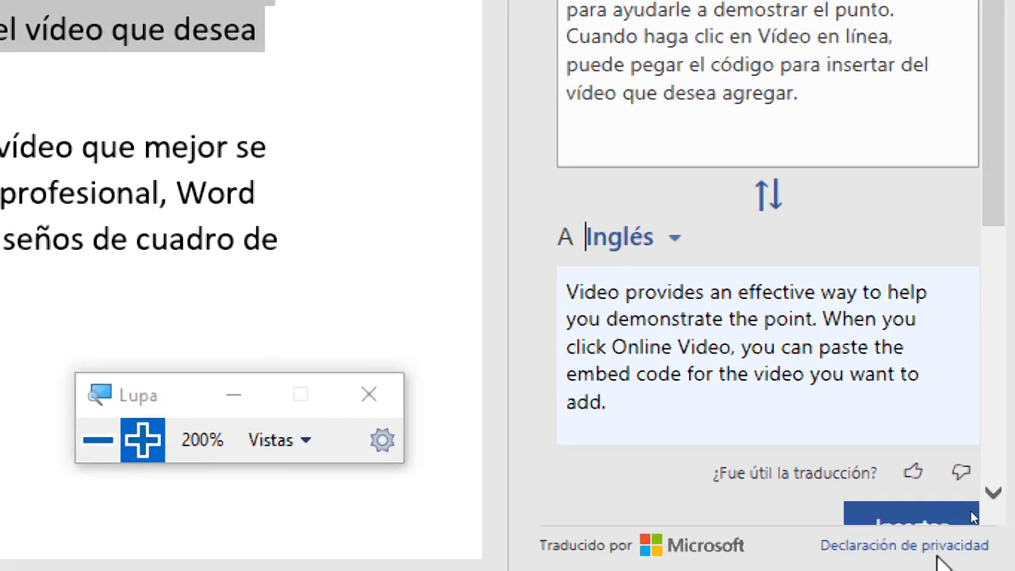
pyautogui.click(867, 373)
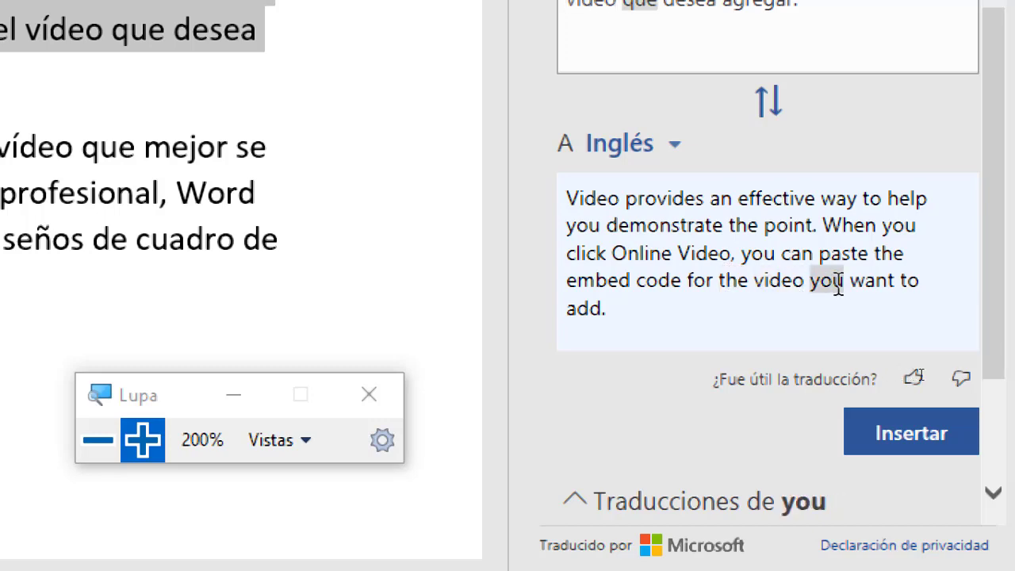
pyautogui.scroll(-1, 786, 267)
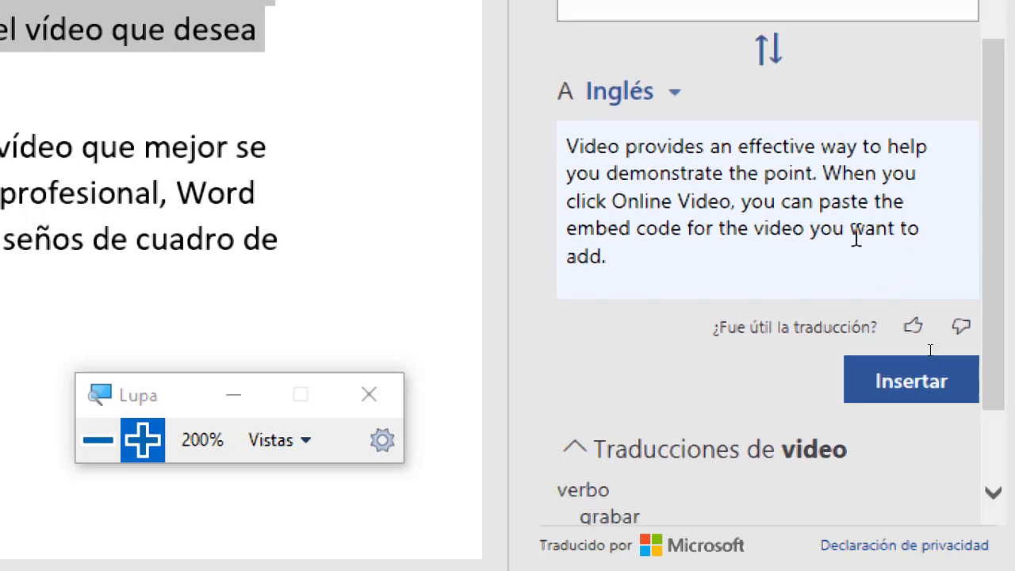
pyautogui.scroll(3, 856, 235)
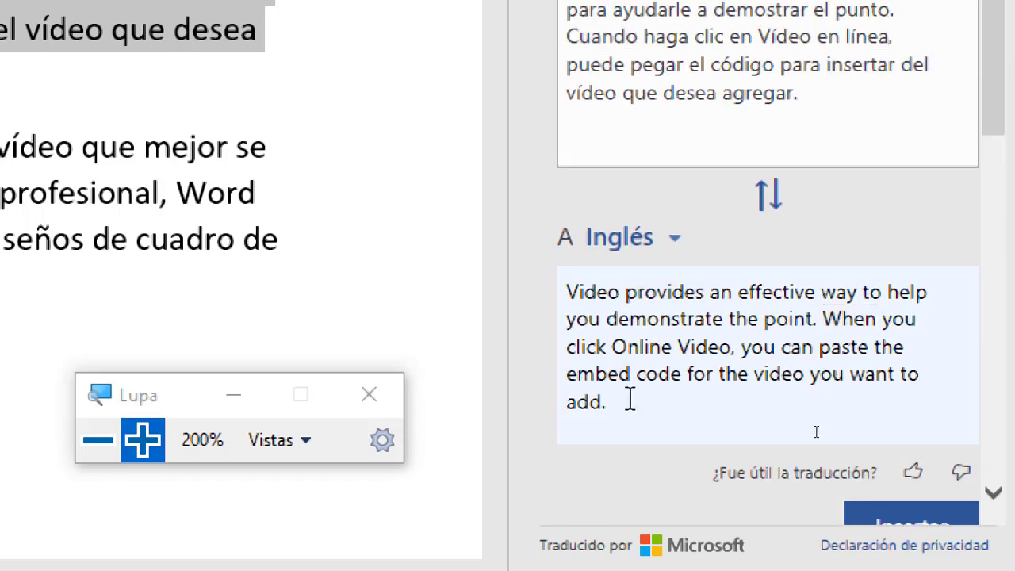
pyautogui.click(99, 441)
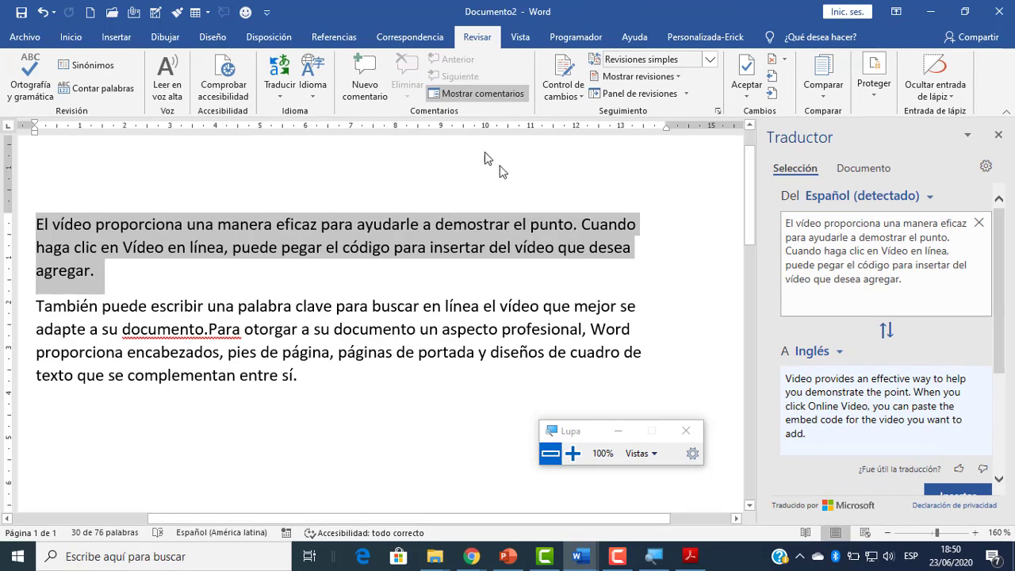
# Translate the whole document into Inglés as a new copy, with the source language detected automatically.
pyautogui.click(569, 250)
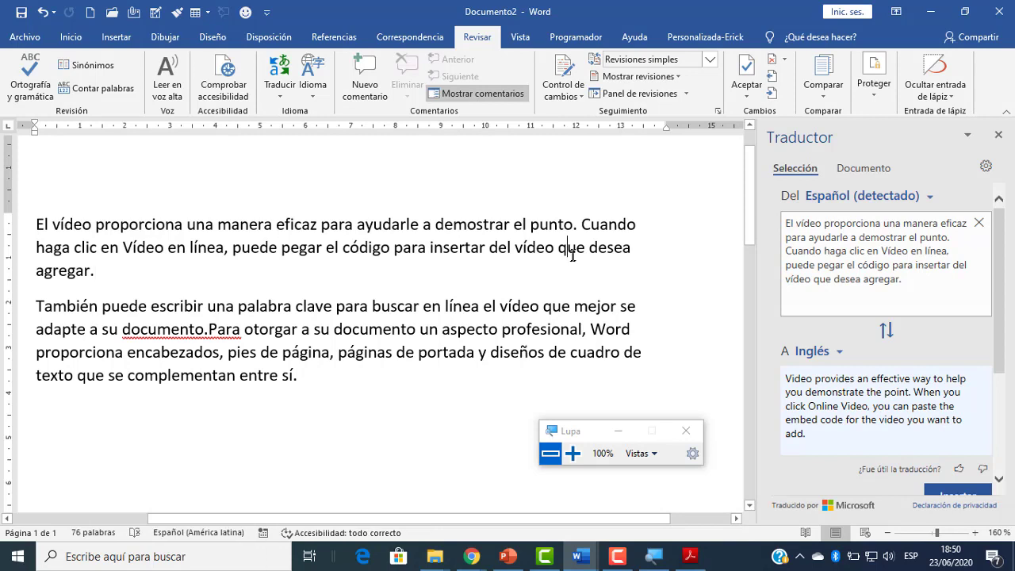
pyautogui.click(287, 89)
pyautogui.click(317, 163)
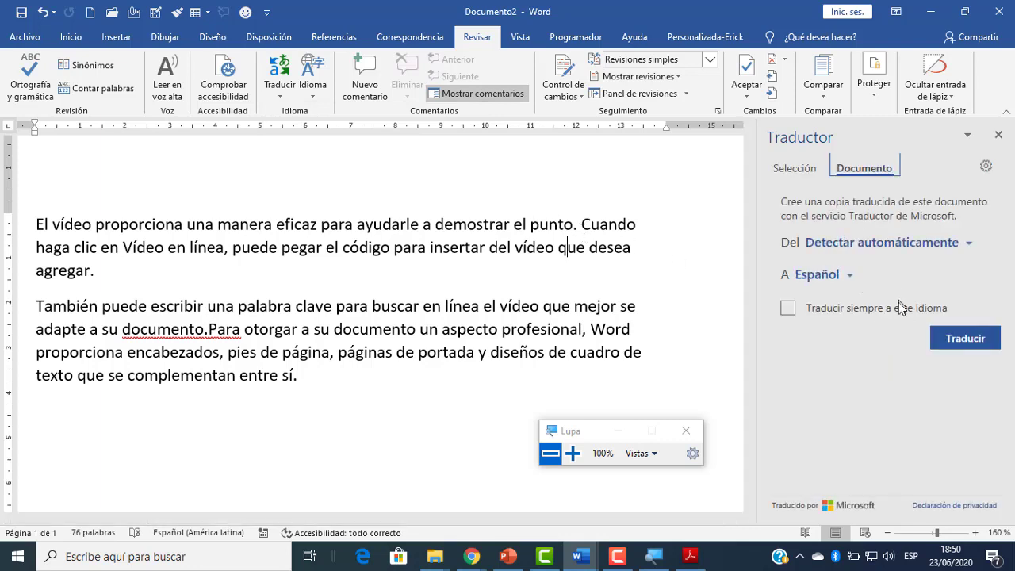
pyautogui.click(849, 277)
pyautogui.scroll(-4, 850, 325)
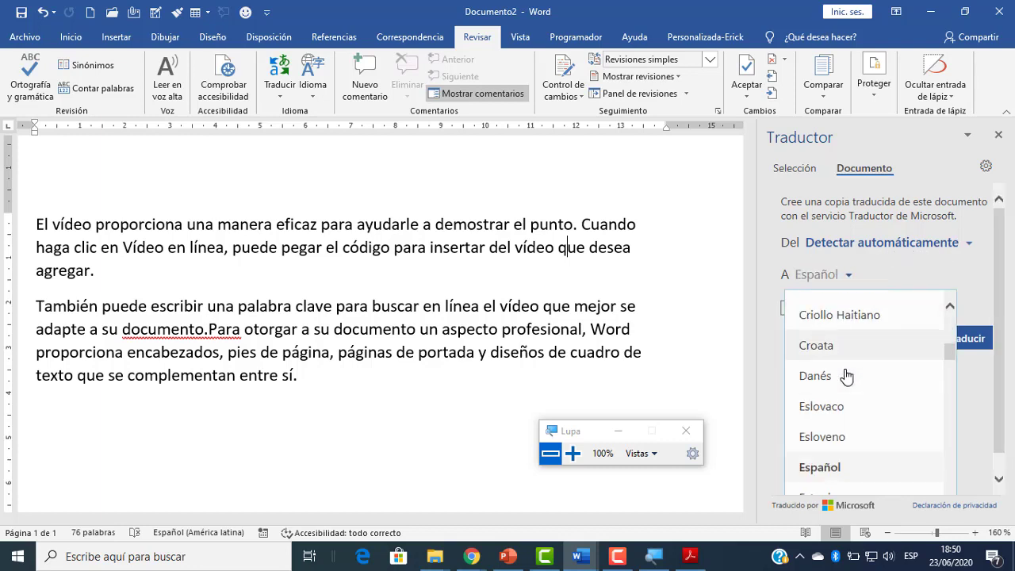
pyautogui.scroll(-7, 847, 375)
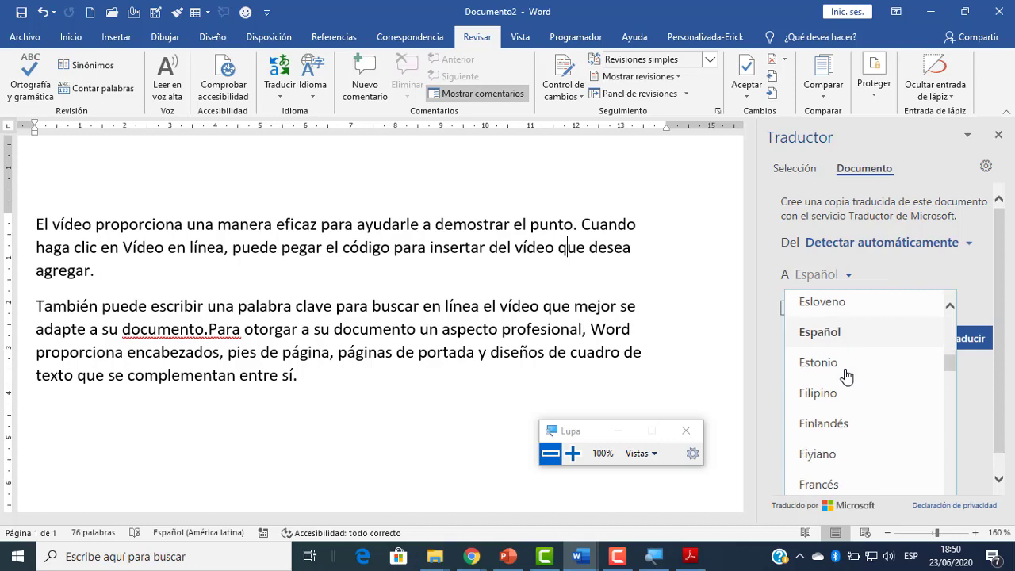
pyautogui.scroll(-6, 849, 389)
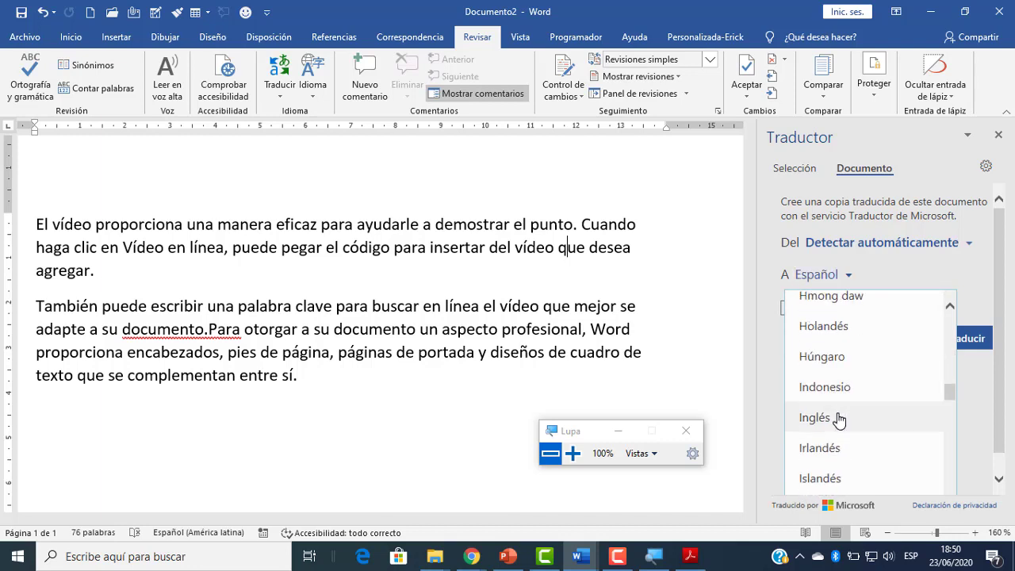
pyautogui.click(837, 418)
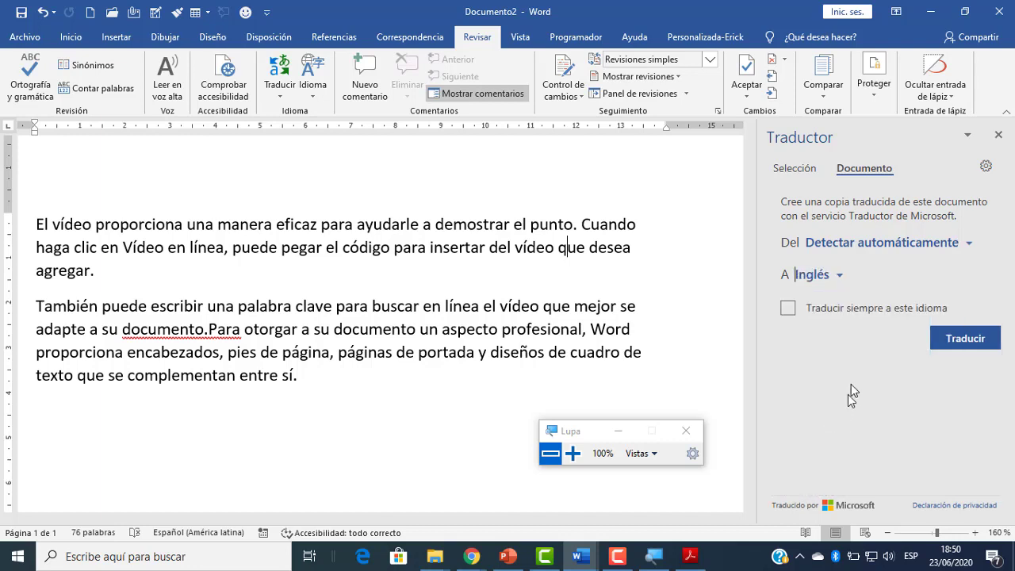
pyautogui.click(951, 342)
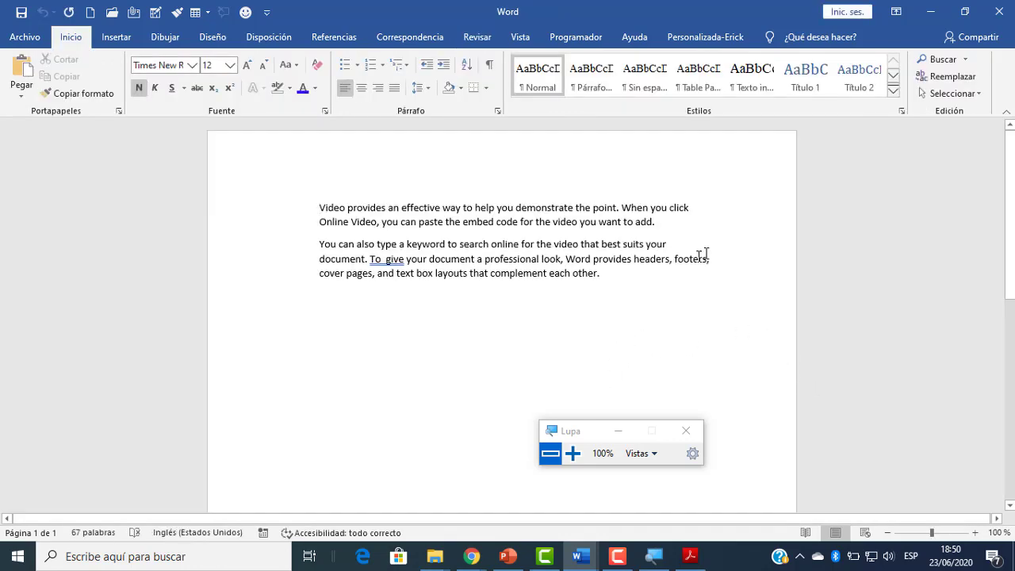
# Magnify the translated copy to 200%, highlight its two paragraphs to review them, and return to 100%.
pyautogui.click(569, 453)
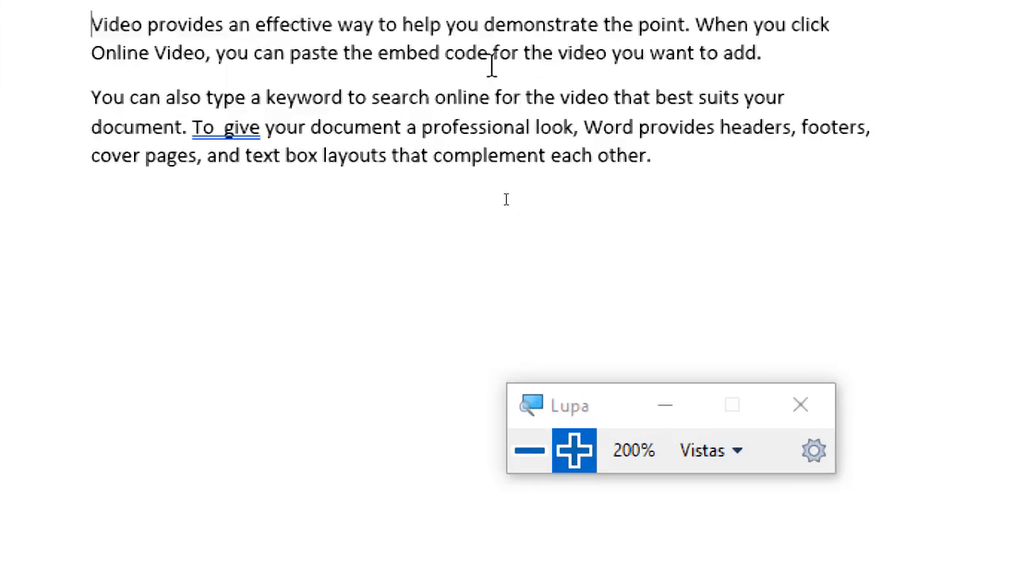
pyautogui.moveTo(79, 115); pyautogui.dragTo(167, 247)
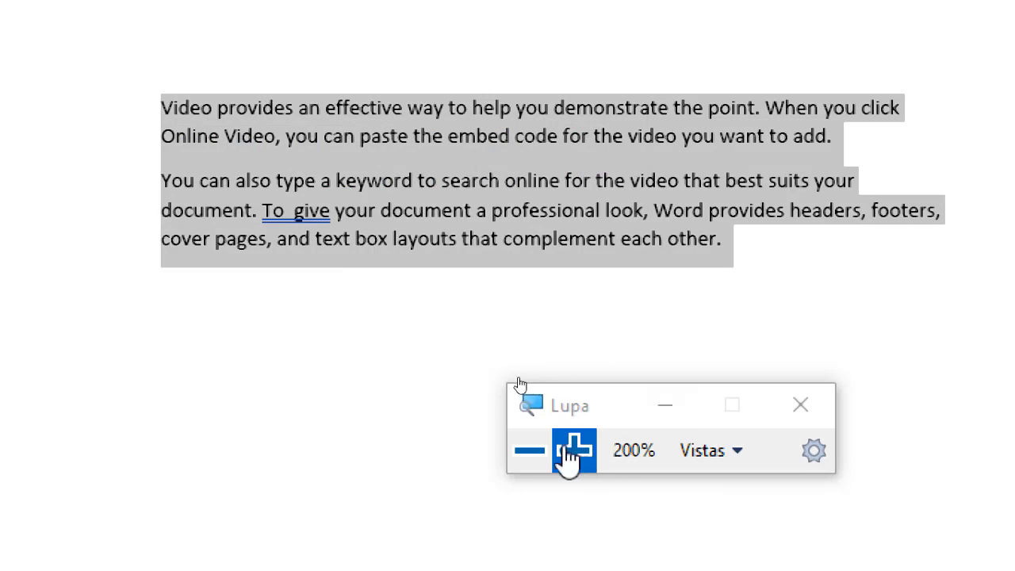
pyautogui.click(527, 452)
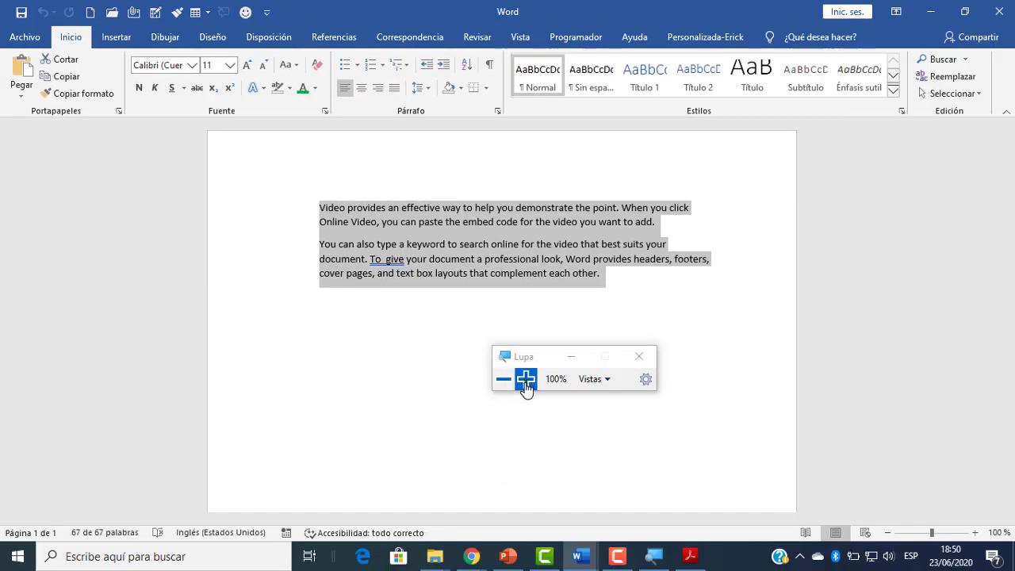
pyautogui.click(525, 380)
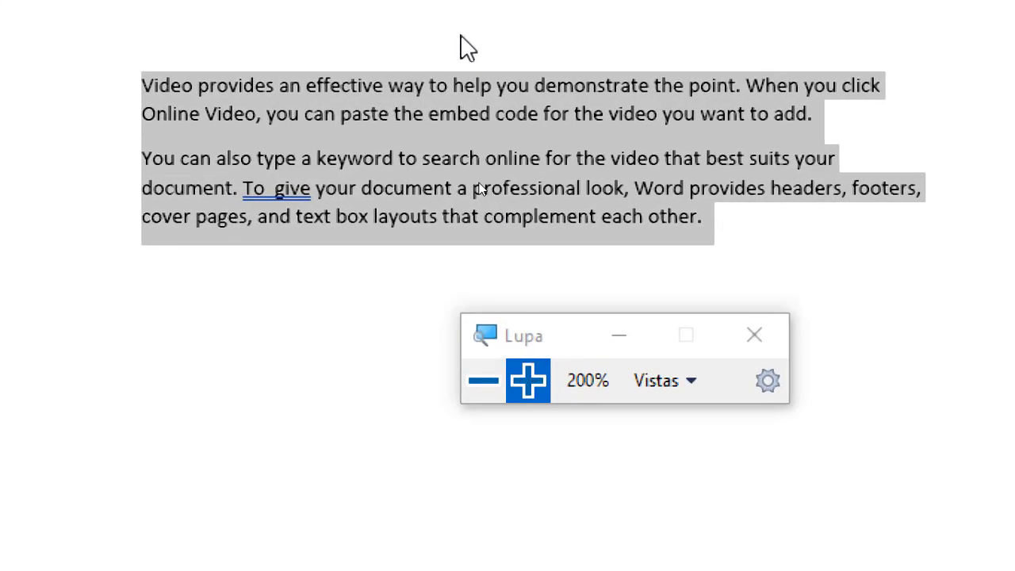
pyautogui.click(489, 383)
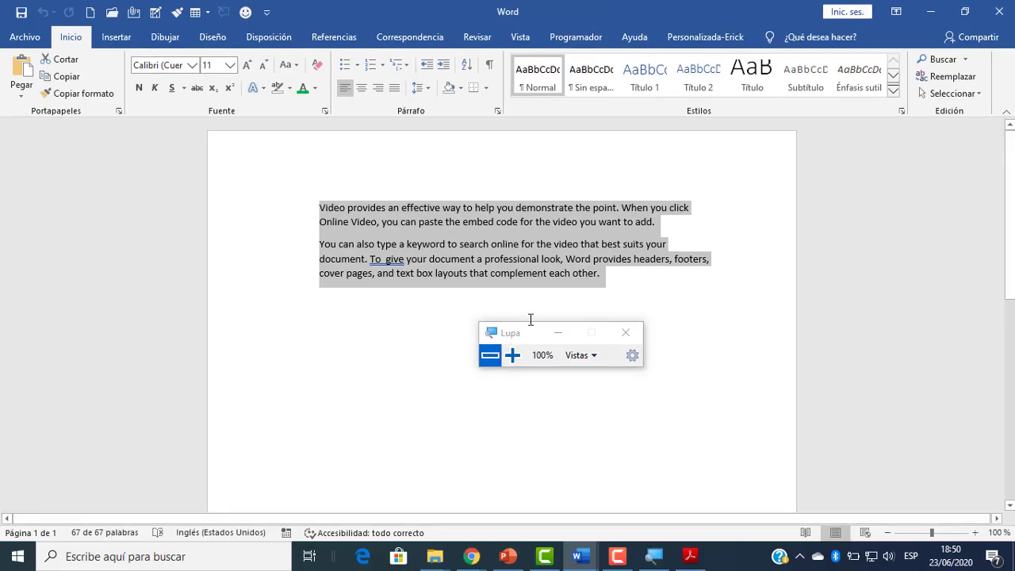
pyautogui.click(531, 319)
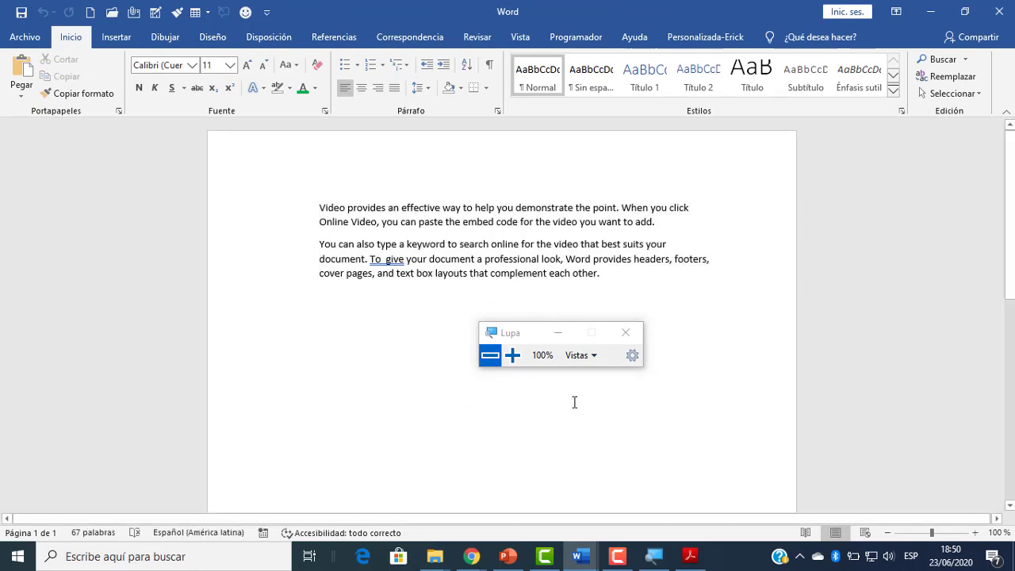
# Switch to the Google Meet call in Chrome to read the meeting chat, and return to the translated document in Word.
pyautogui.moveTo(472, 556)
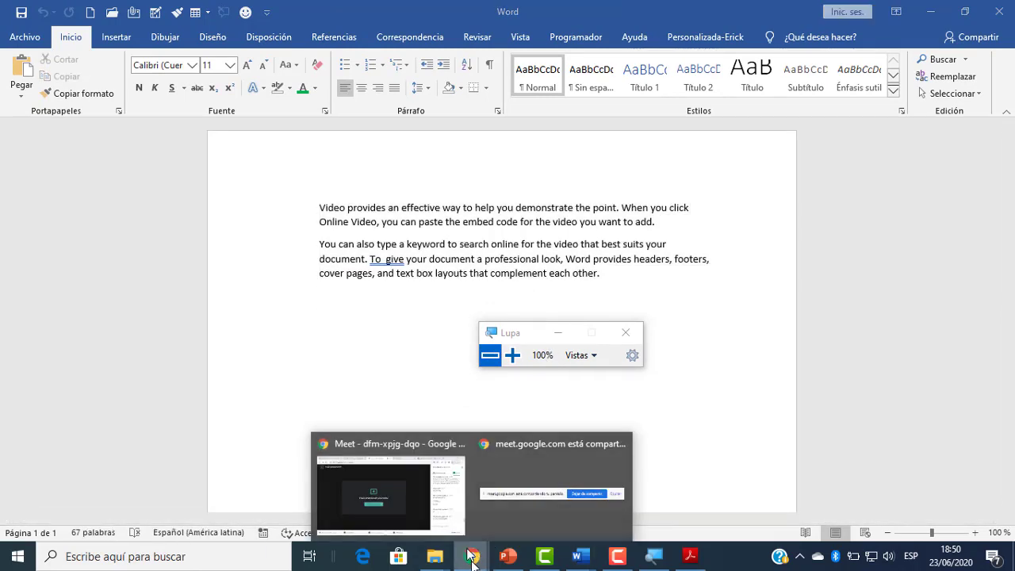
pyautogui.click(396, 476)
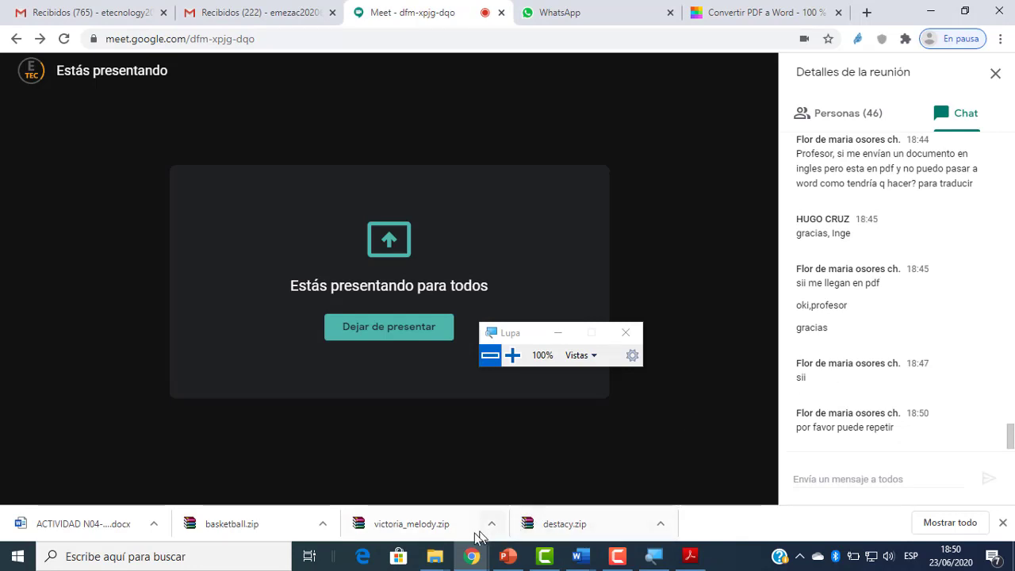
pyautogui.moveTo(466, 550)
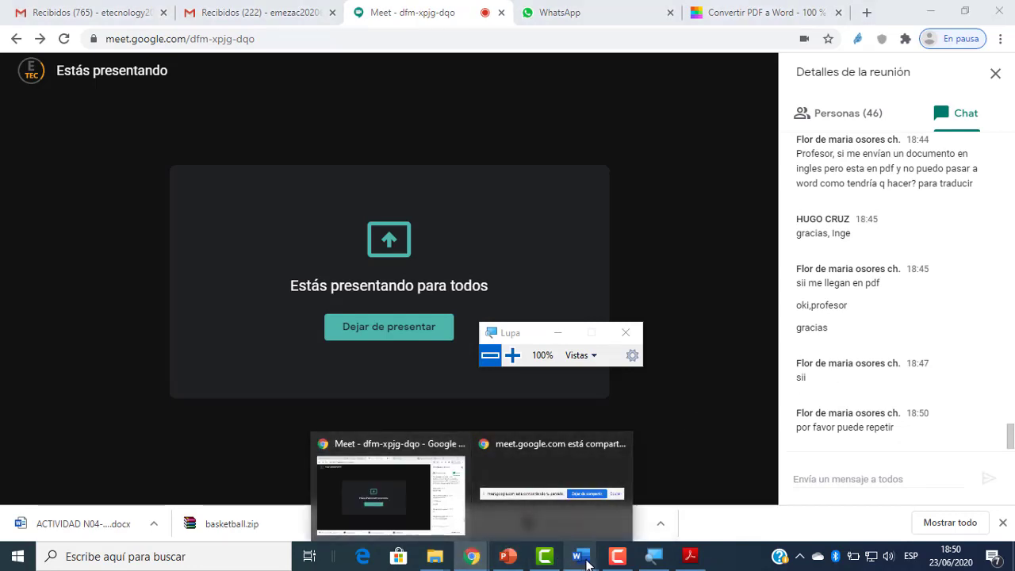
pyautogui.moveTo(581, 555)
pyautogui.click(799, 494)
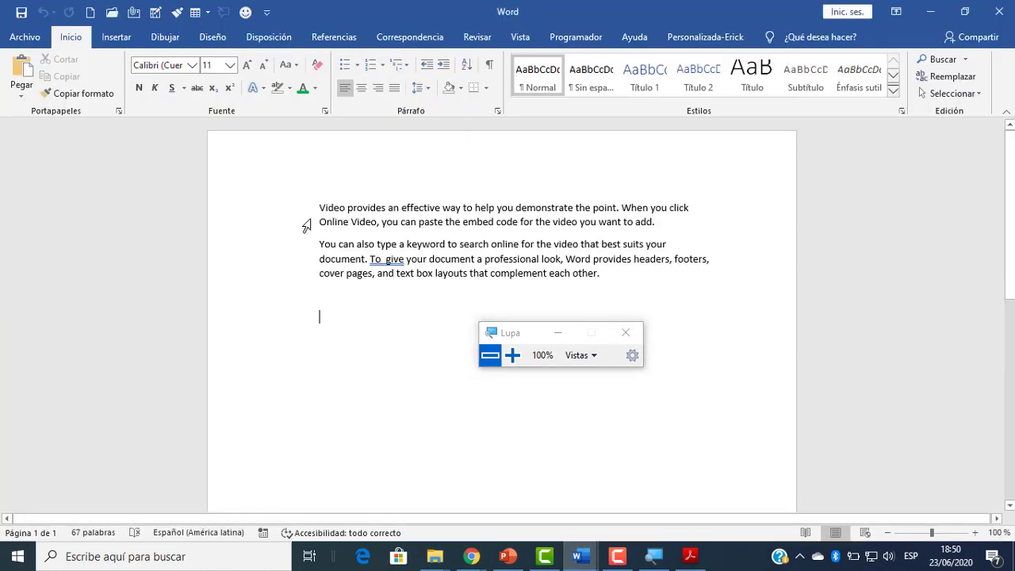
# Highlight the translated paragraphs once more and examine them at 200% magnification before returning to 100%.
pyautogui.moveTo(306, 227); pyautogui.dragTo(408, 286)
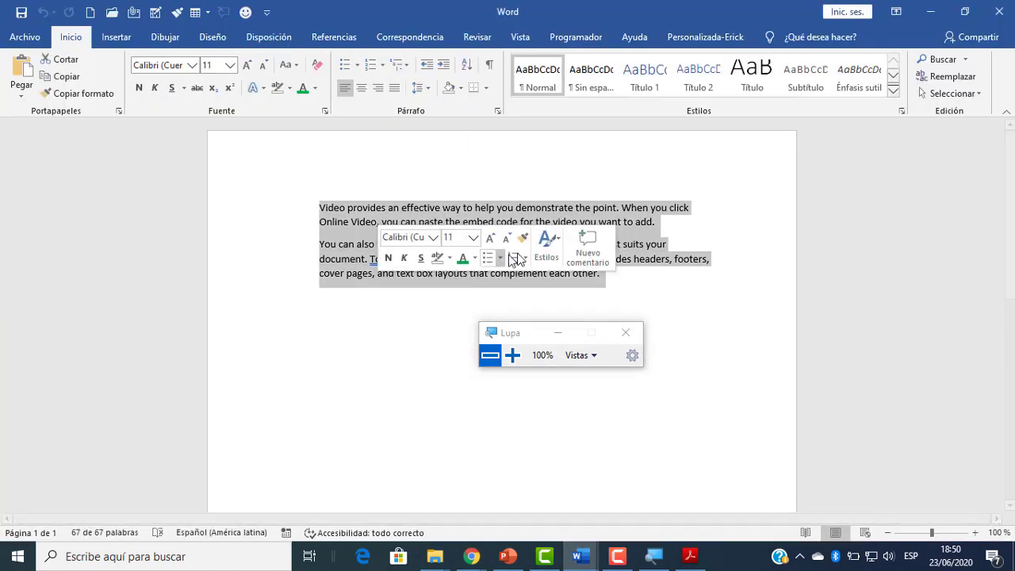
pyautogui.click(658, 340)
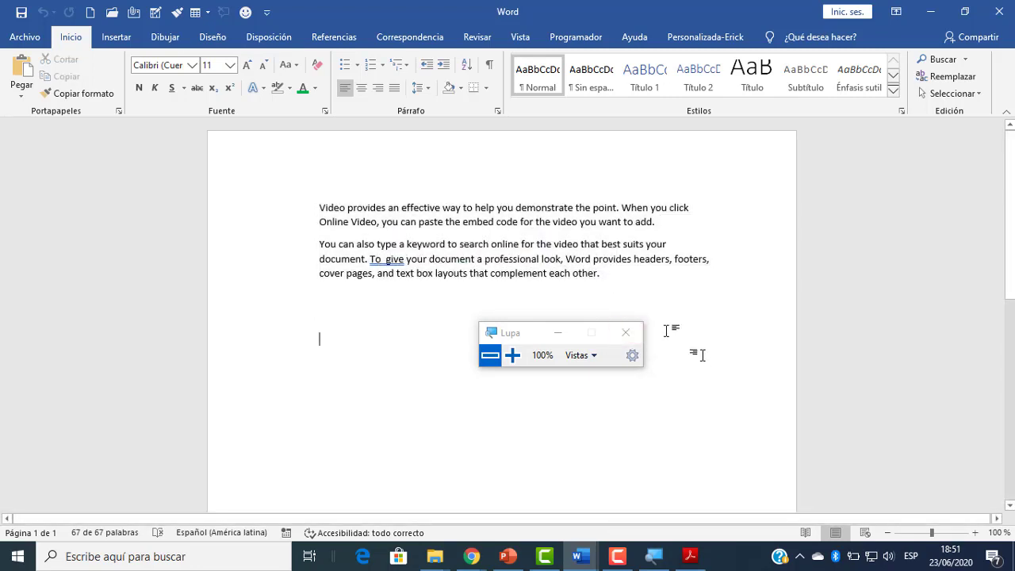
pyautogui.click(512, 354)
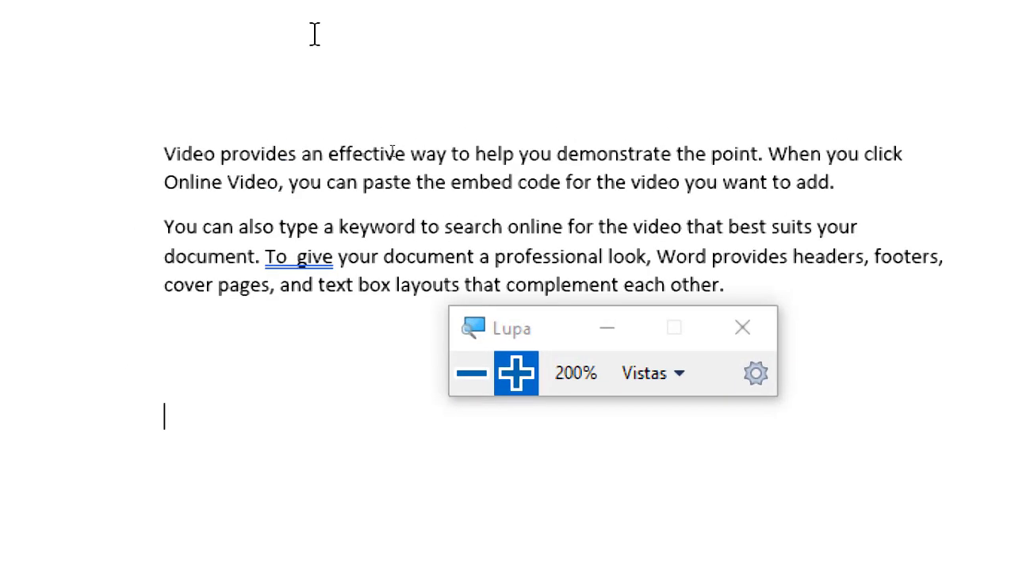
pyautogui.click(471, 372)
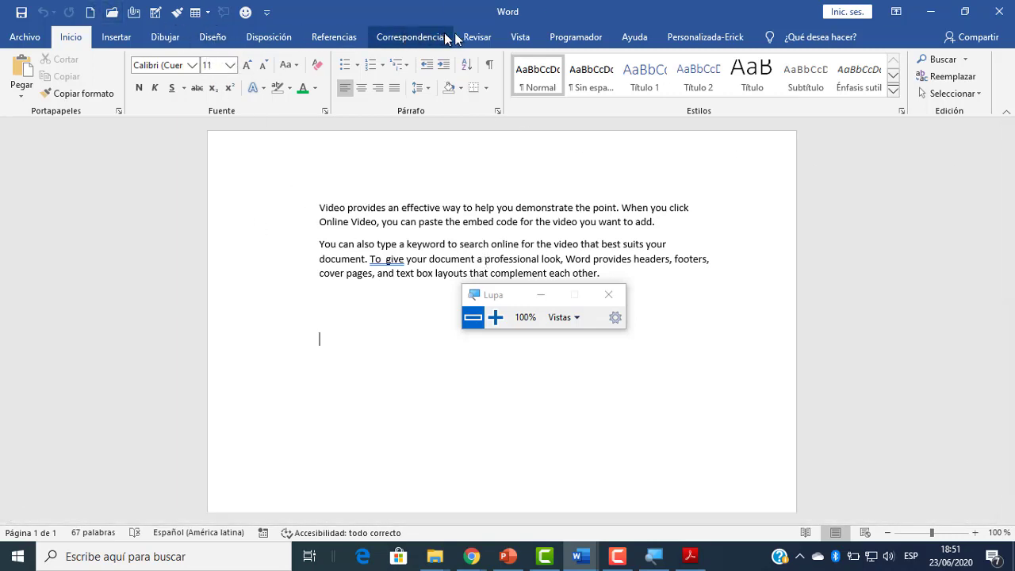
# Open the Translator for the whole document and briefly magnify it to 200% before returning to 100%.
pyautogui.click(477, 37)
pyautogui.click(282, 93)
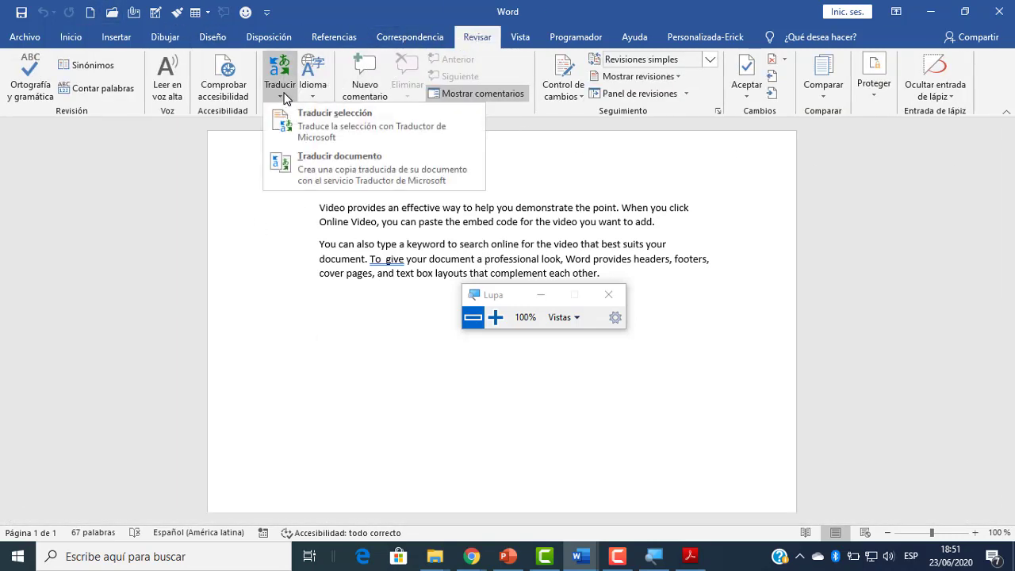
pyautogui.click(357, 169)
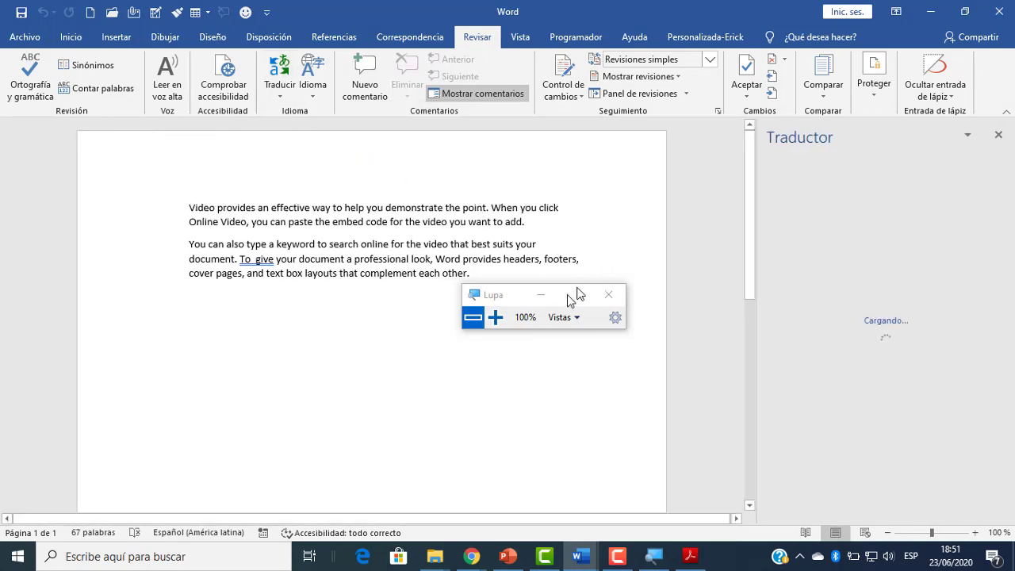
pyautogui.click(495, 317)
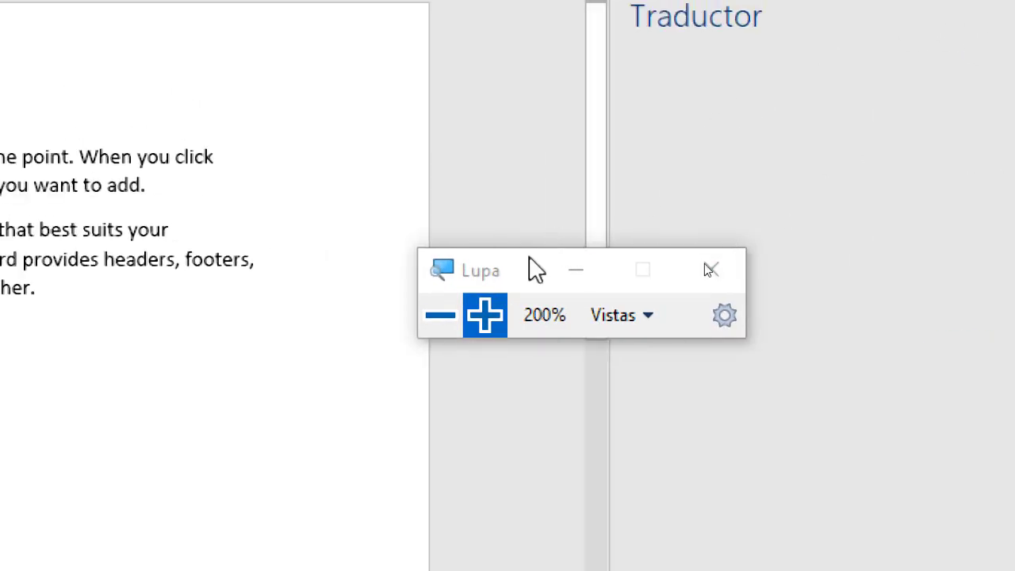
pyautogui.click(444, 316)
pyautogui.moveTo(702, 271); pyautogui.dragTo(528, 325)
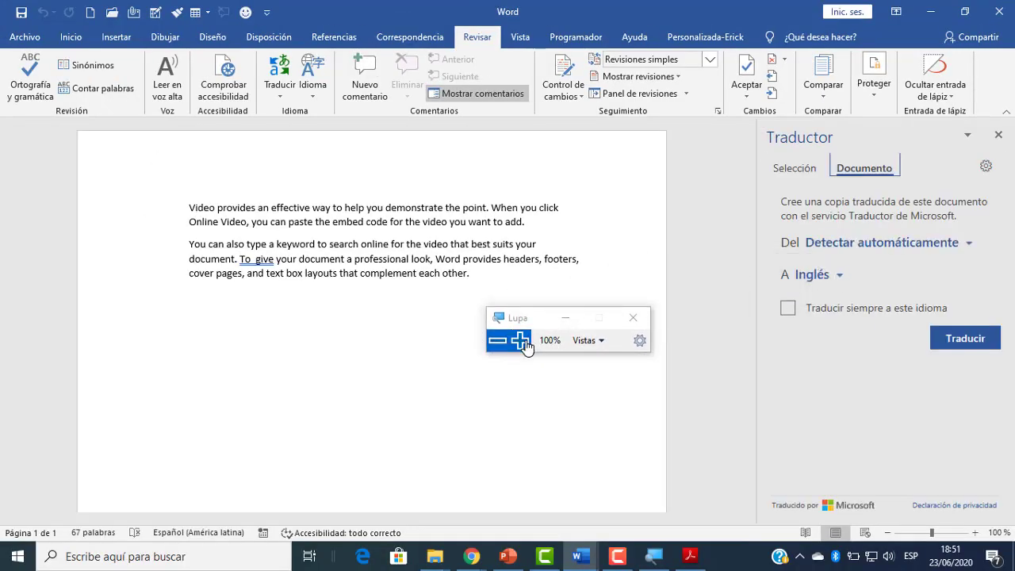
# Set the target language to Español with automatic source detection, and translate the whole document into a new copy.
pyautogui.click(519, 340)
pyautogui.moveTo(539, 300); pyautogui.dragTo(158, 538)
pyautogui.click(734, 337)
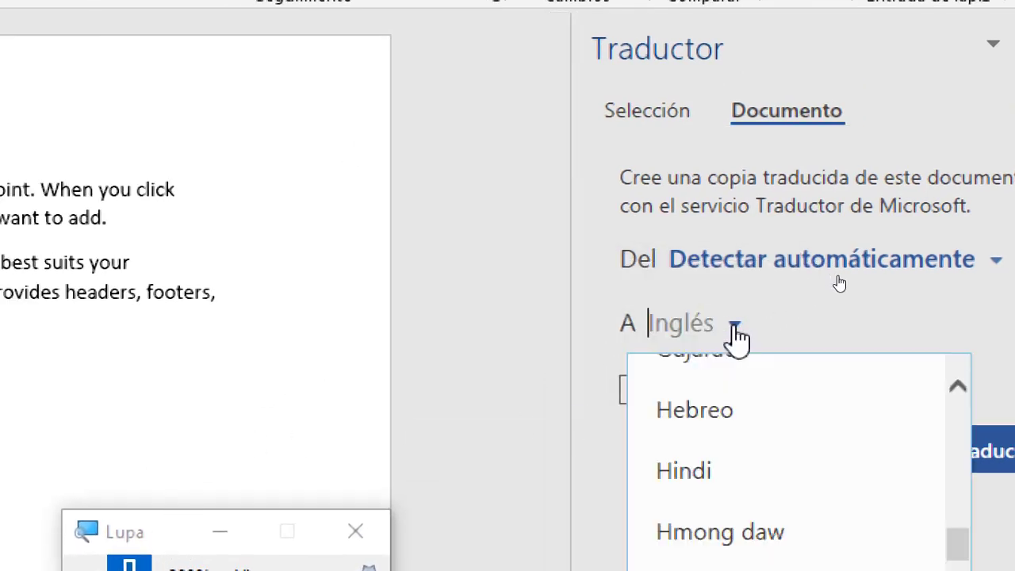
pyautogui.scroll(3, 725, 478)
pyautogui.scroll(4, 725, 479)
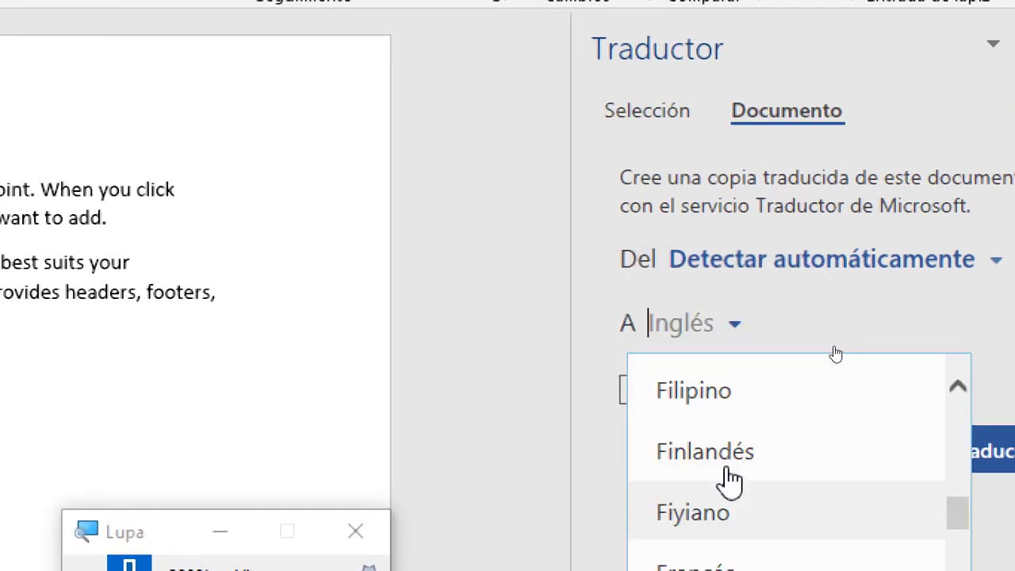
pyautogui.click(721, 402)
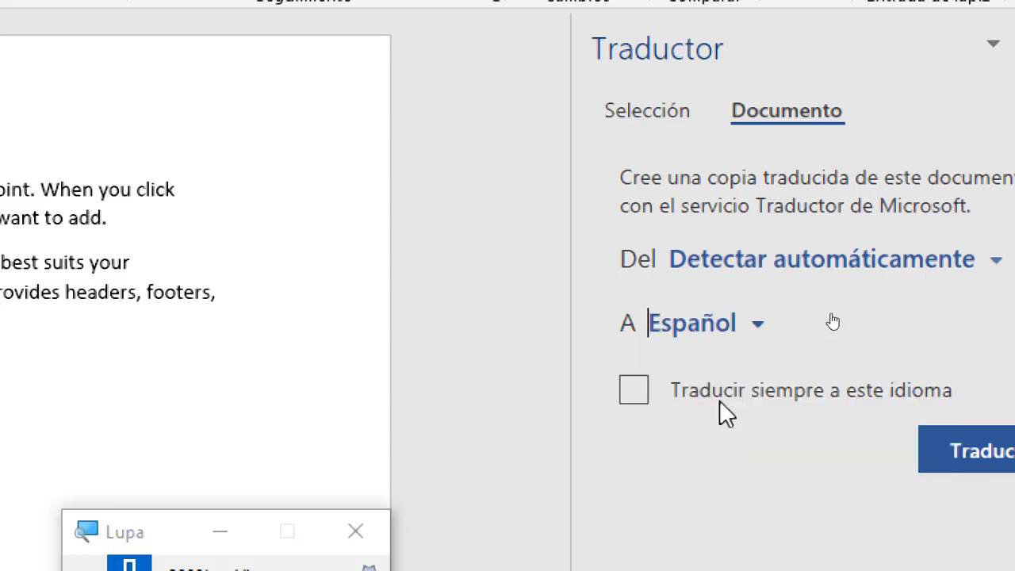
pyautogui.moveTo(175, 541); pyautogui.dragTo(328, 312)
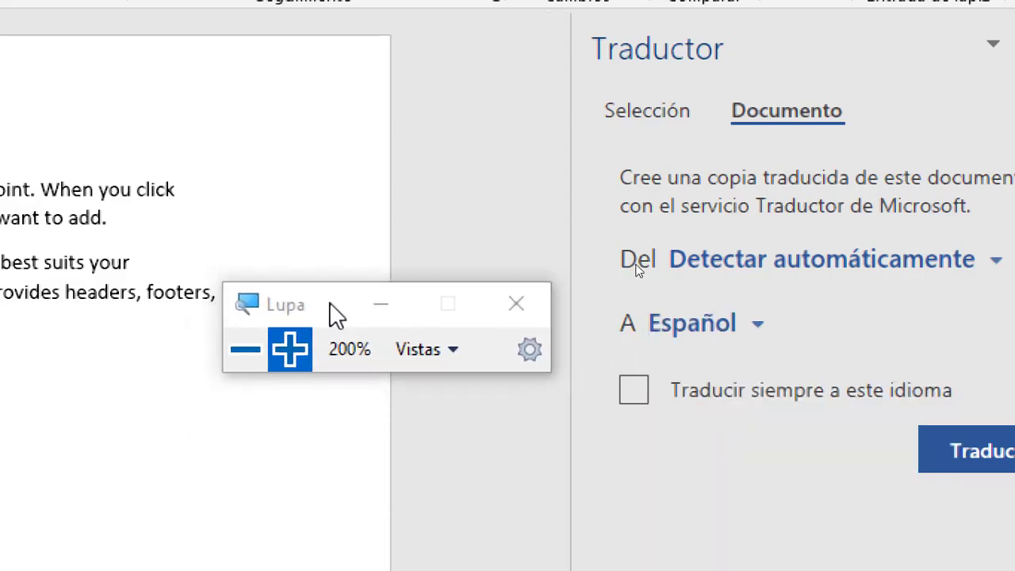
pyautogui.click(242, 349)
pyautogui.click(968, 340)
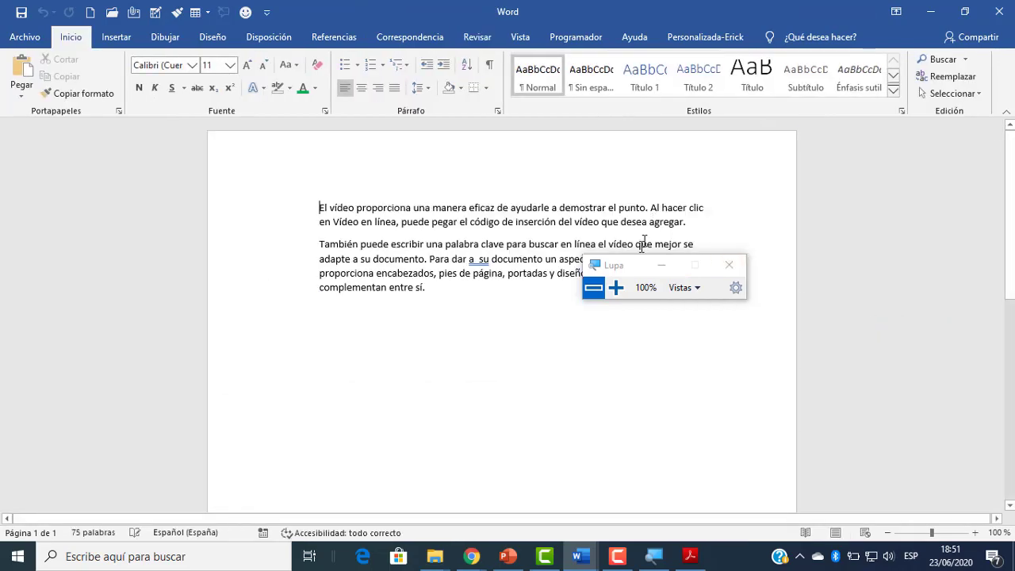
# Examine the two paragraphs of the Spanish copy at 200% magnification, and return to 100%.
pyautogui.click(616, 287)
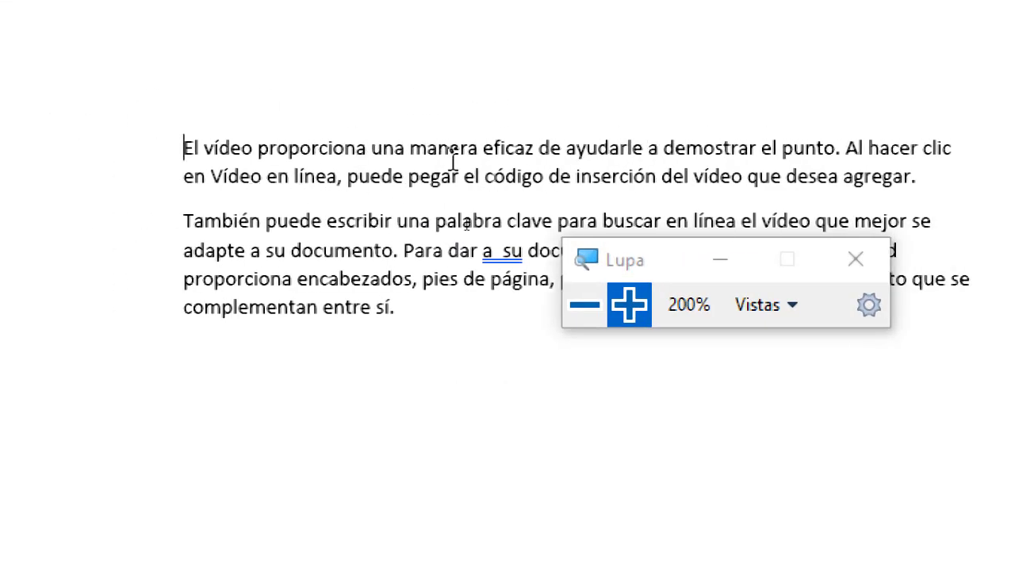
pyautogui.moveTo(624, 269); pyautogui.dragTo(504, 535)
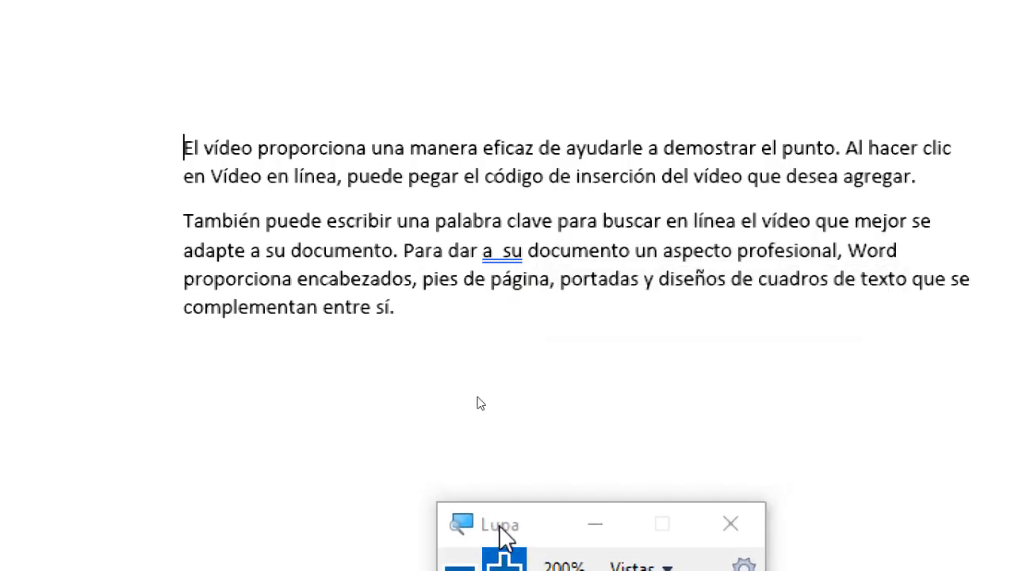
pyautogui.moveTo(503, 535); pyautogui.dragTo(648, 366)
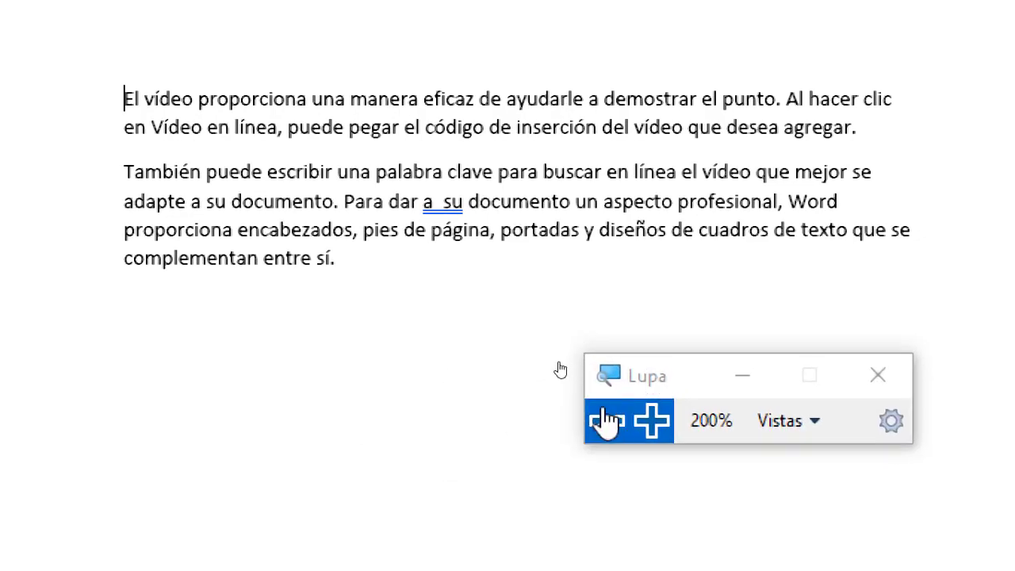
pyautogui.click(597, 434)
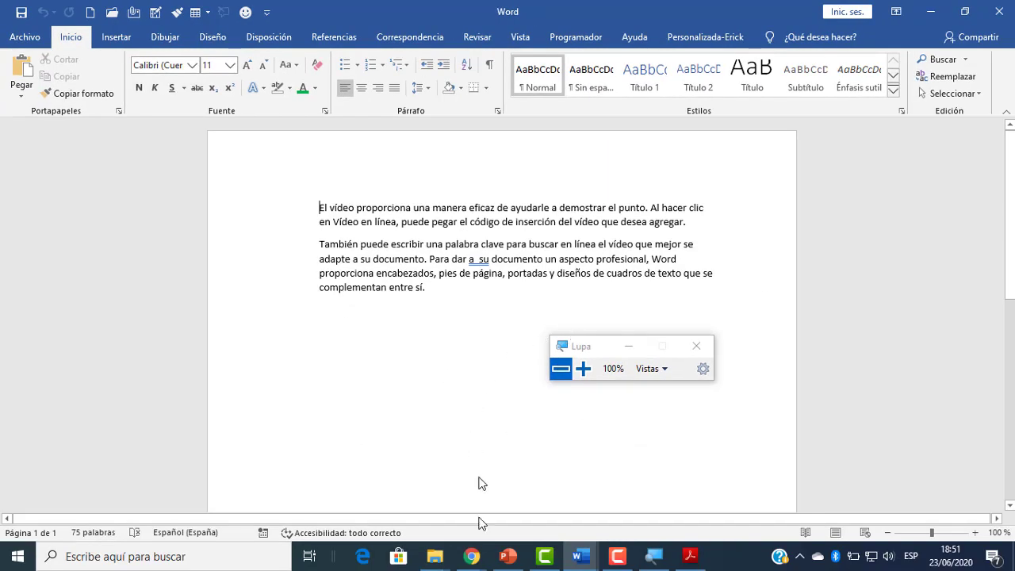
# Switch to the Google Meet call in Chrome, read through the recent chat messages, and return to the Spanish copy in Word.
pyautogui.moveTo(474, 557)
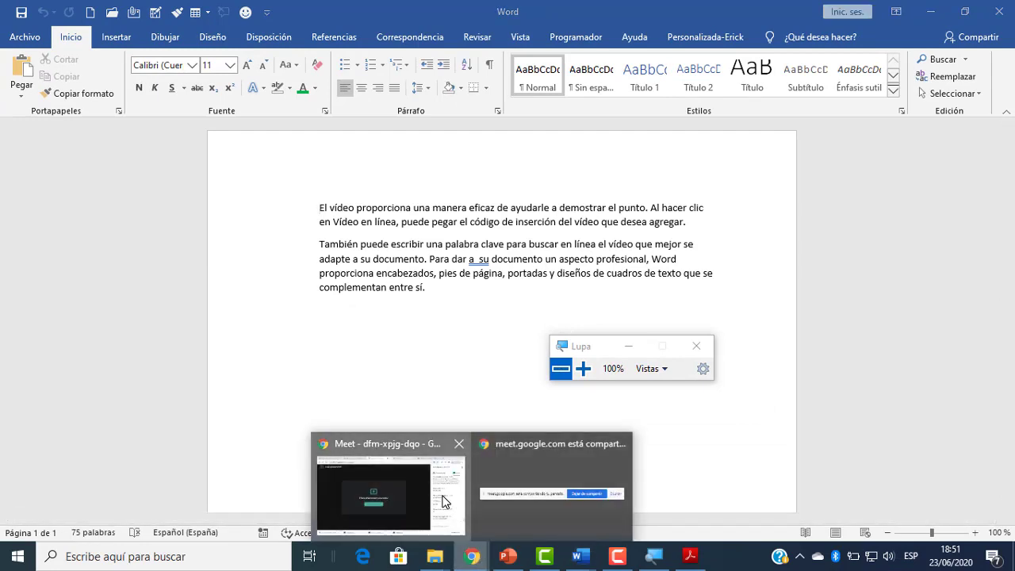
pyautogui.click(446, 503)
pyautogui.scroll(2, 888, 376)
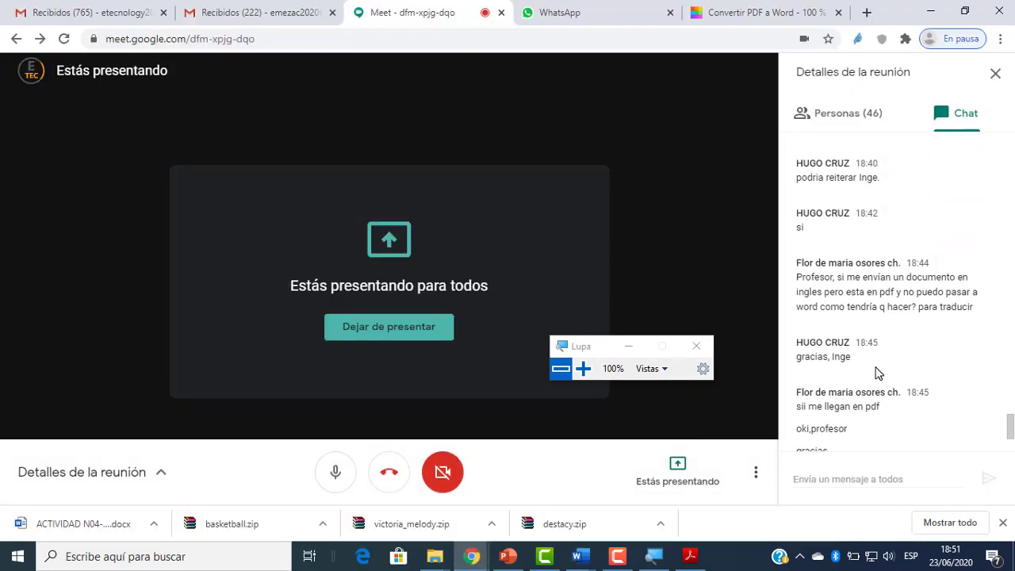
pyautogui.scroll(-3, 880, 369)
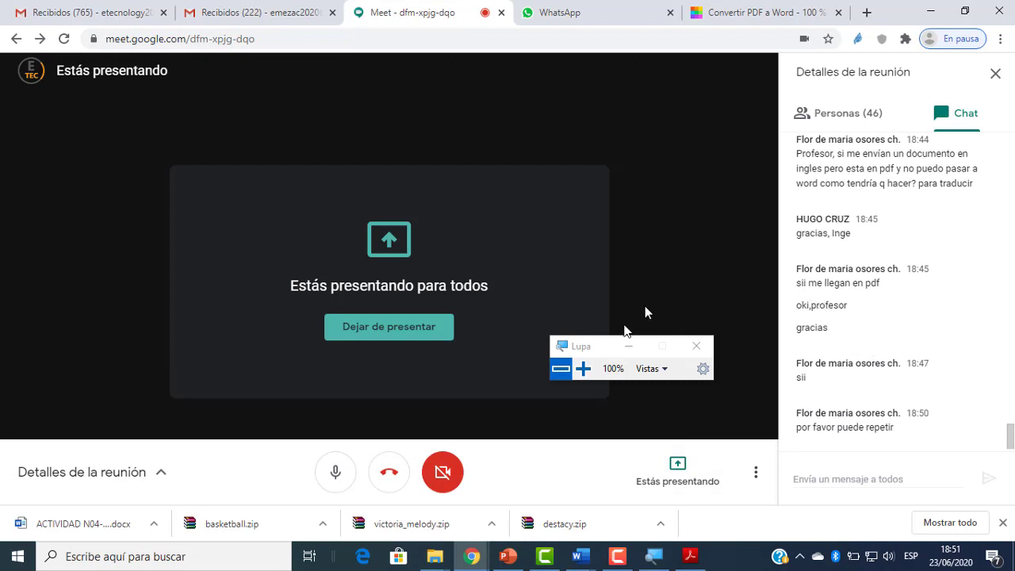
pyautogui.moveTo(587, 557)
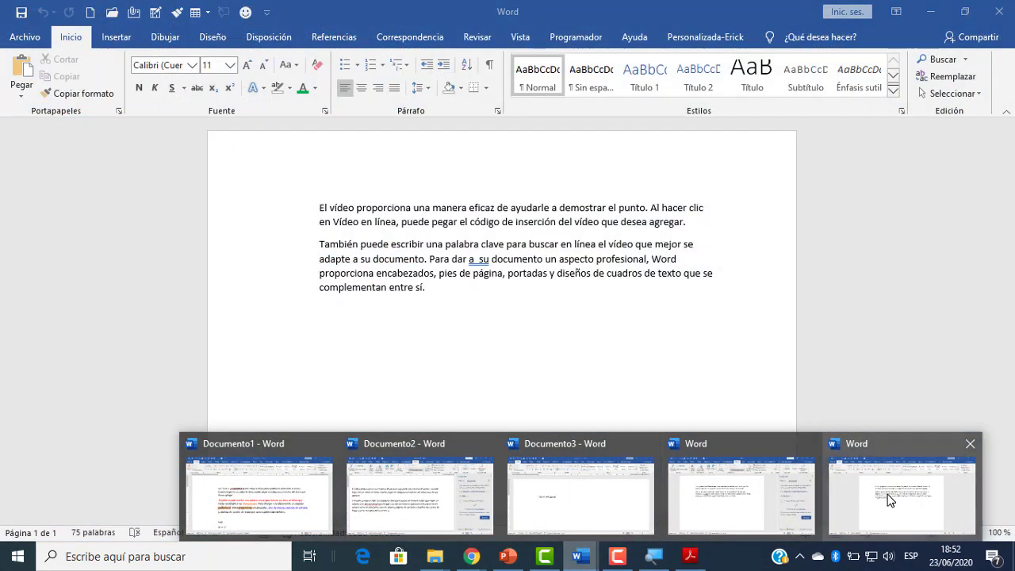
pyautogui.click(888, 499)
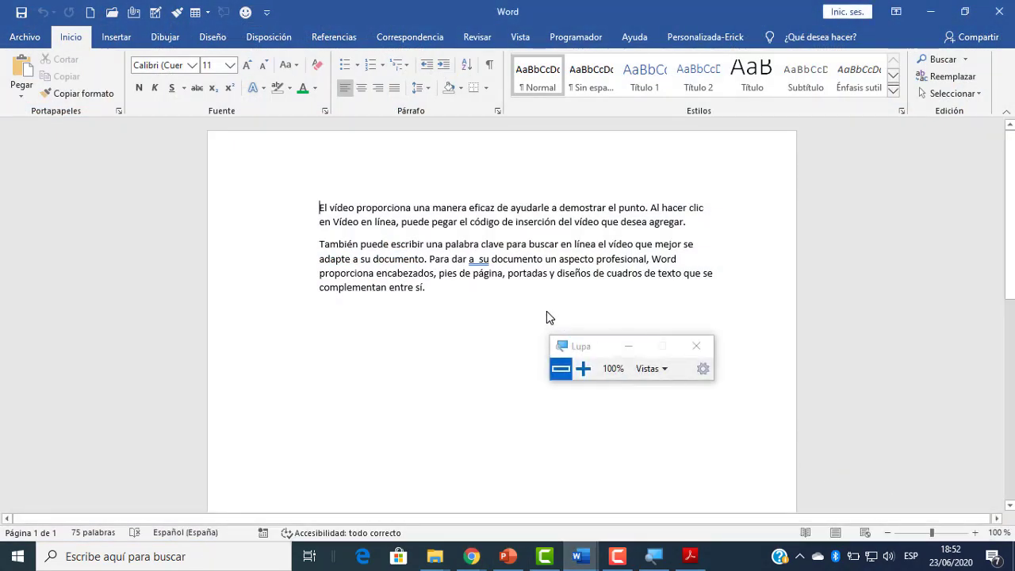
# Translate only the phrase "vídeo proporciona una manera eficaz de ayudarle" from the first paragraph into Inglés in the Translator.
pyautogui.click(583, 368)
pyautogui.click(538, 377)
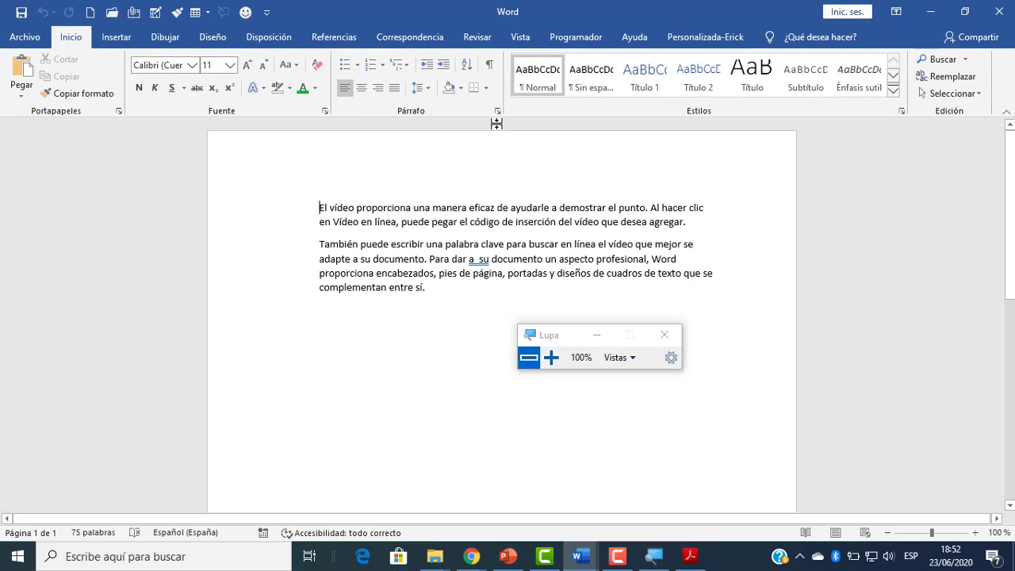
pyautogui.click(478, 37)
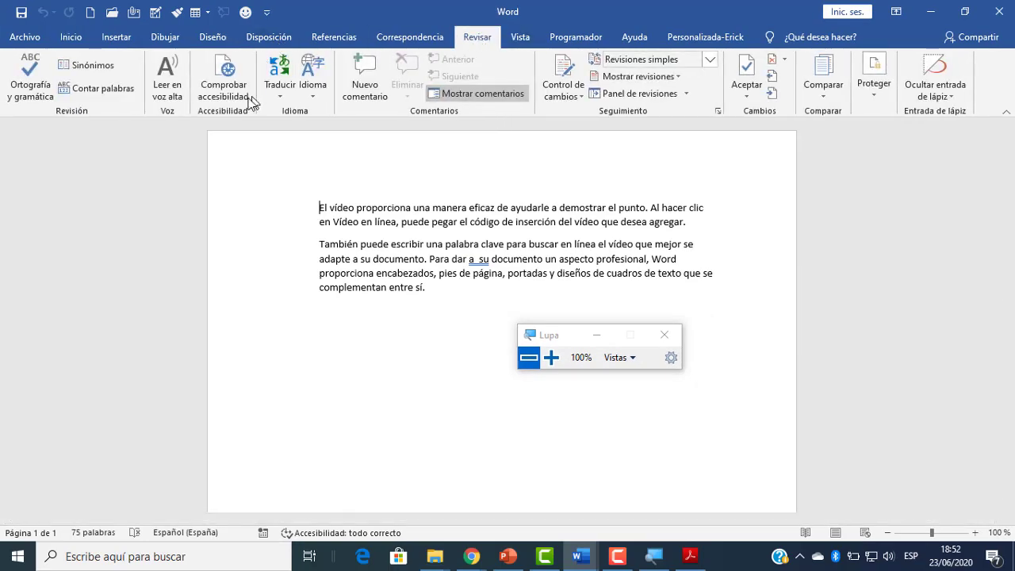
pyautogui.click(280, 86)
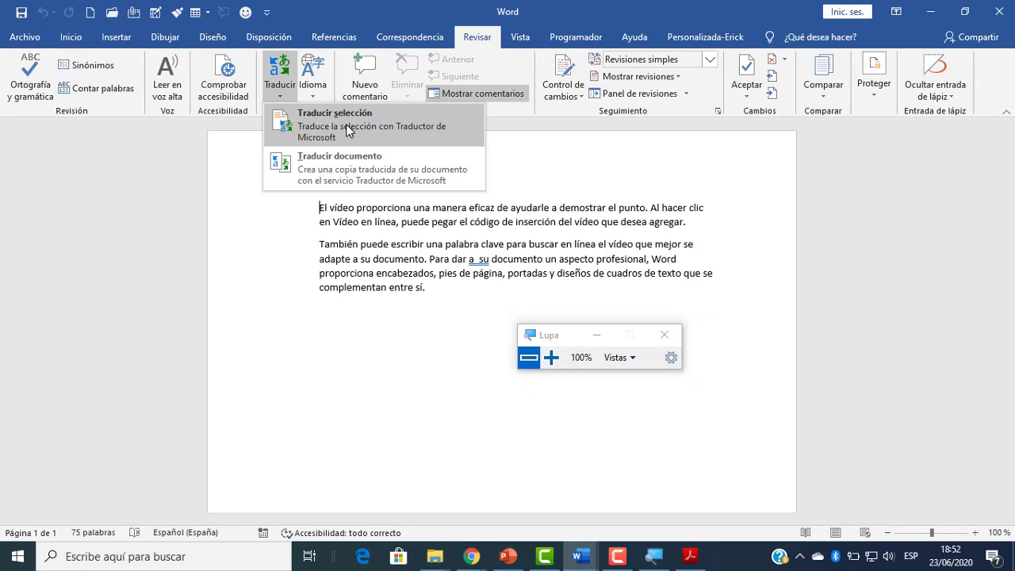
pyautogui.click(388, 218)
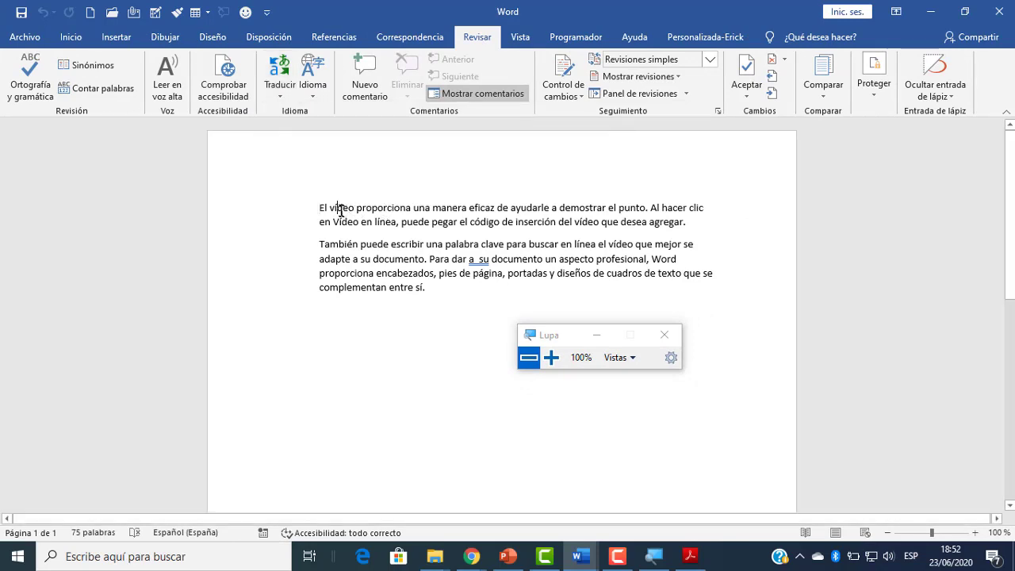
pyautogui.moveTo(338, 208); pyautogui.dragTo(523, 212)
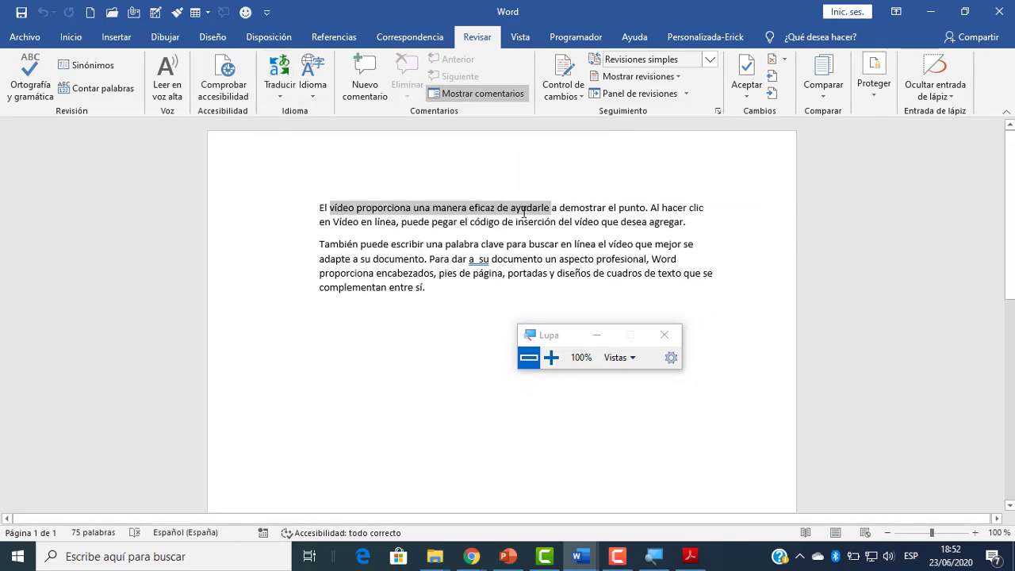
pyautogui.click(279, 82)
pyautogui.click(333, 119)
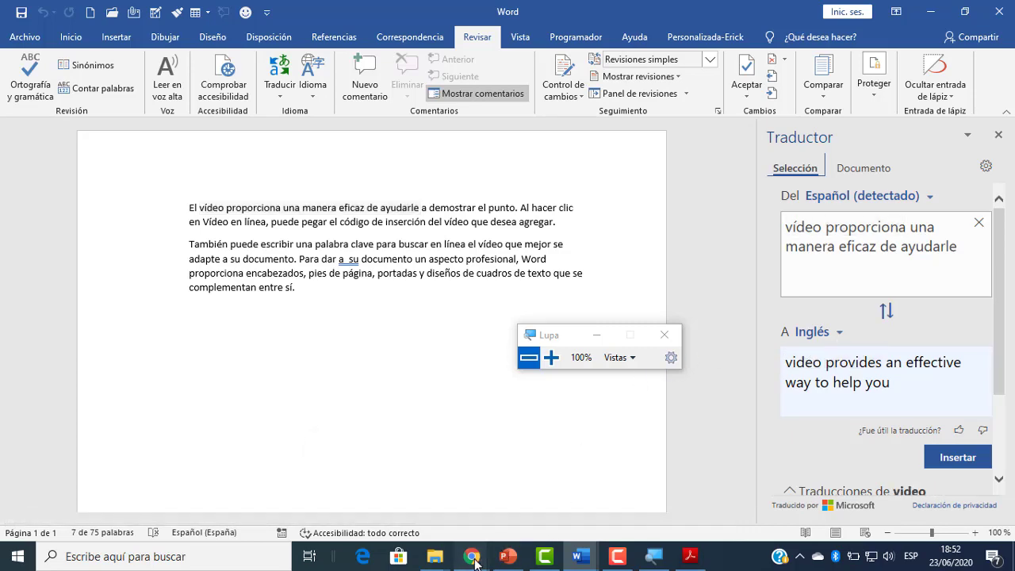
# Check the Google Meet chat in Chrome for new messages, and return to the phrase translation in Word.
pyautogui.moveTo(475, 557)
pyautogui.click(437, 503)
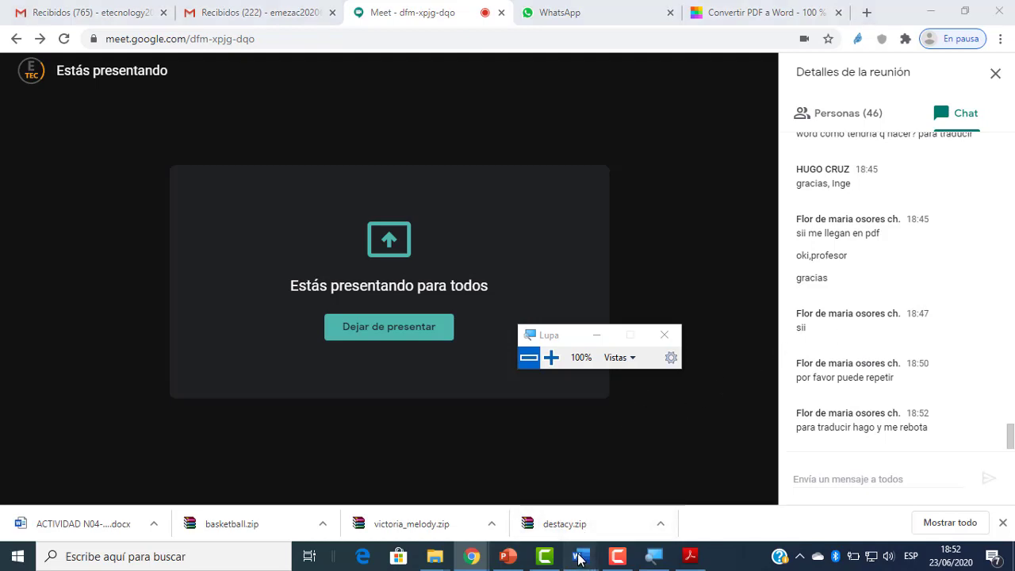
pyautogui.moveTo(581, 556)
pyautogui.click(836, 451)
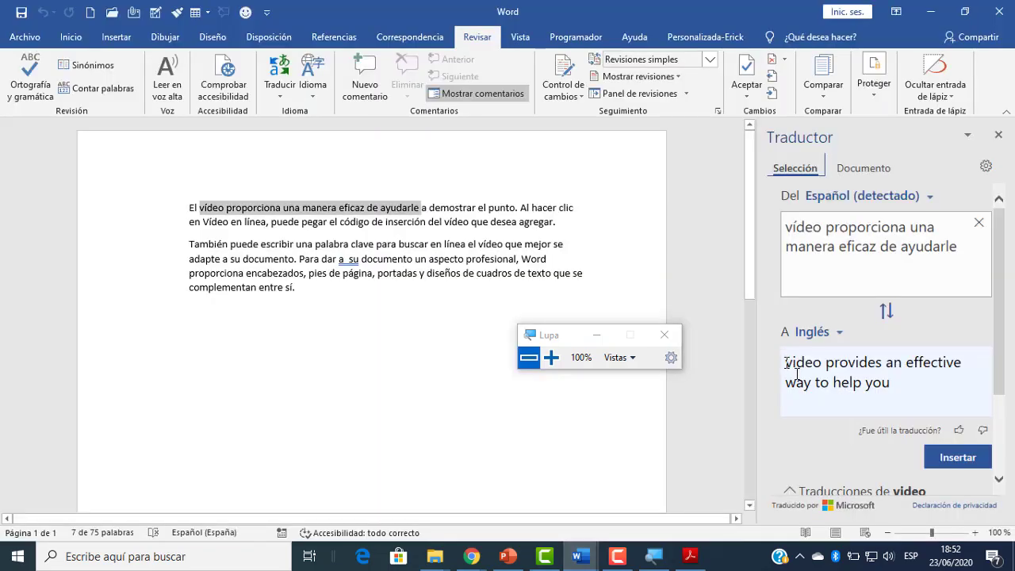
# Select both Spanish paragraphs so that the Translator translates the full text into Inglés.
pyautogui.click(637, 231)
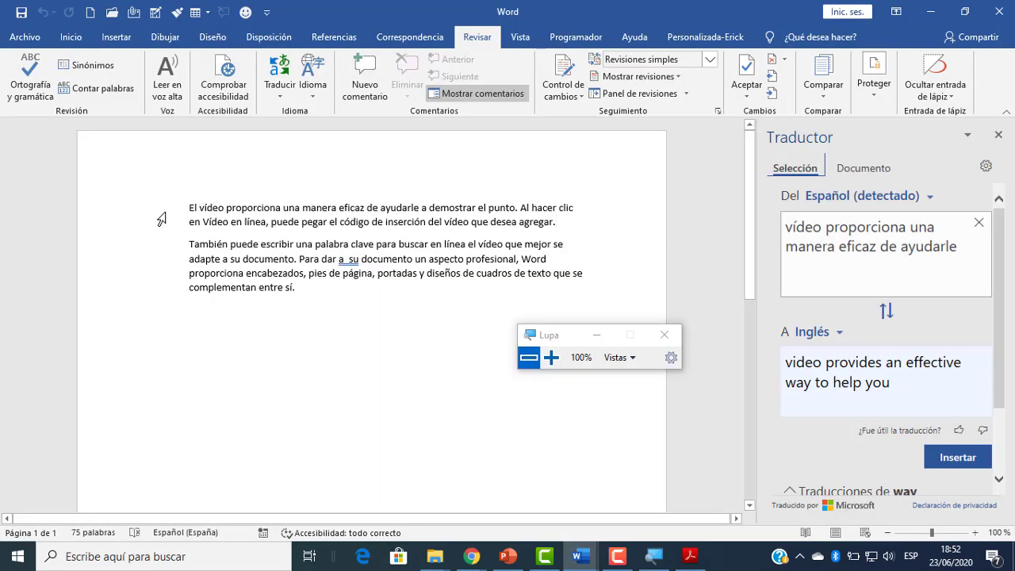
pyautogui.tripleClick(181, 240)
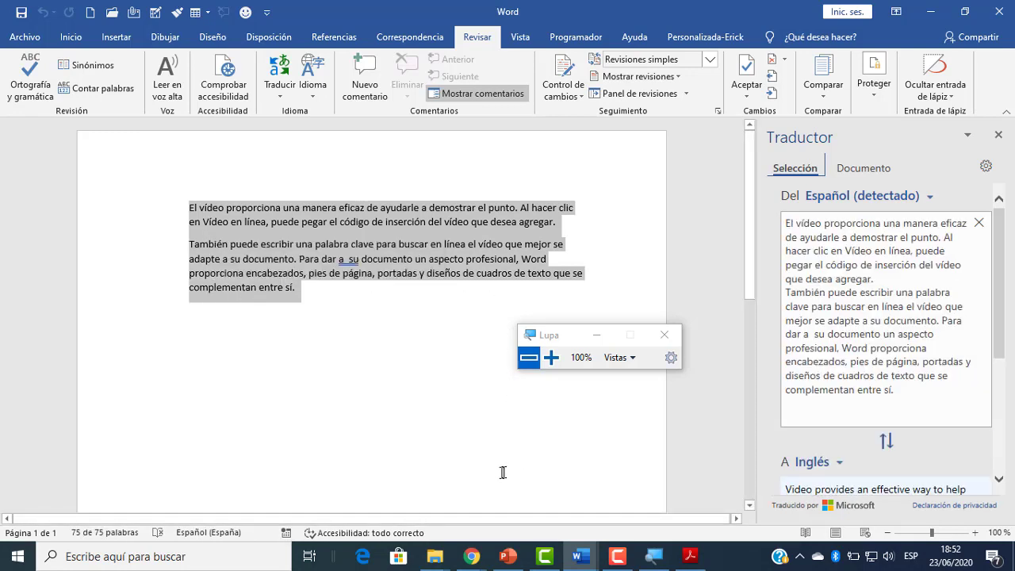
# Read the attendees' replies about translating in the Google Meet chat in Chrome, and return to the Spanish copy in Word.
pyautogui.click(471, 555)
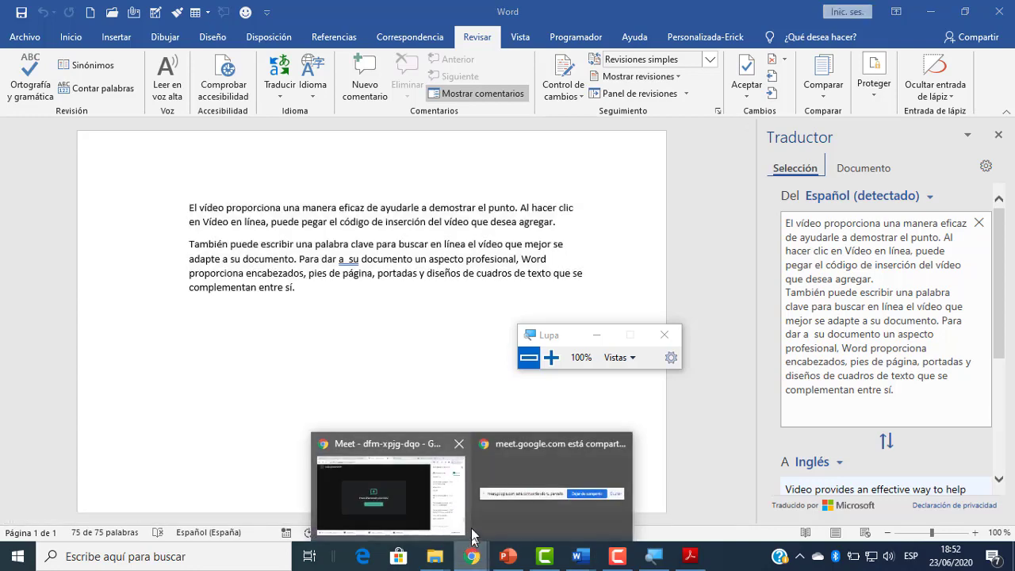
pyautogui.click(449, 495)
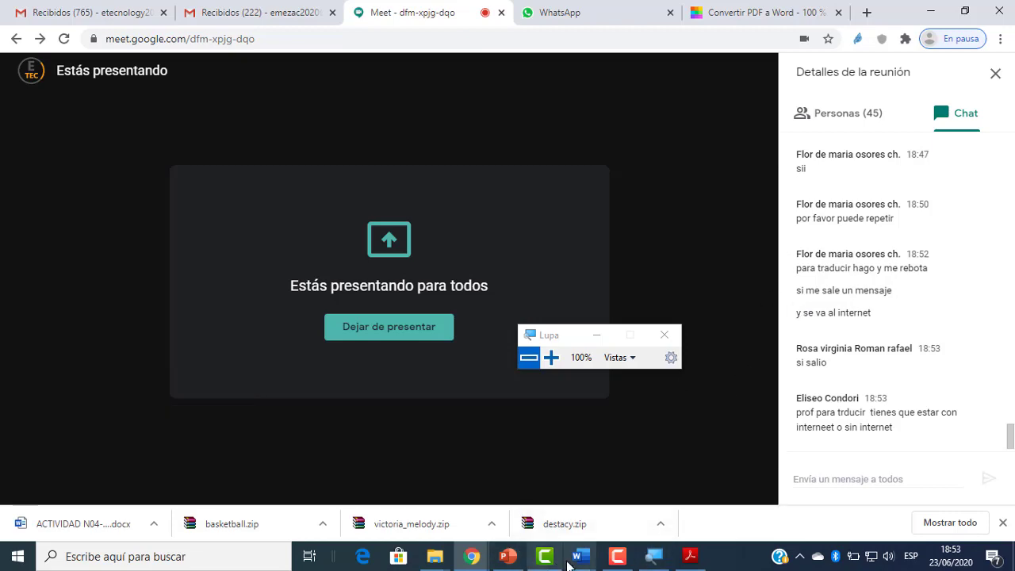
pyautogui.moveTo(578, 557)
pyautogui.click(881, 495)
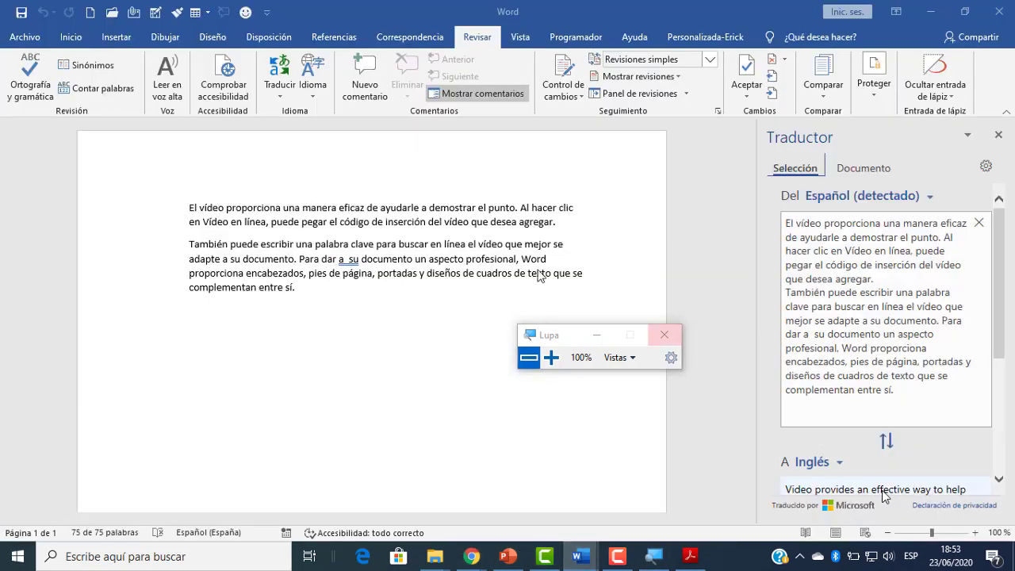
# Select all the text in the document and display the choices for translating a selection or the document.
pyautogui.hotkey('ctrl', 'a')
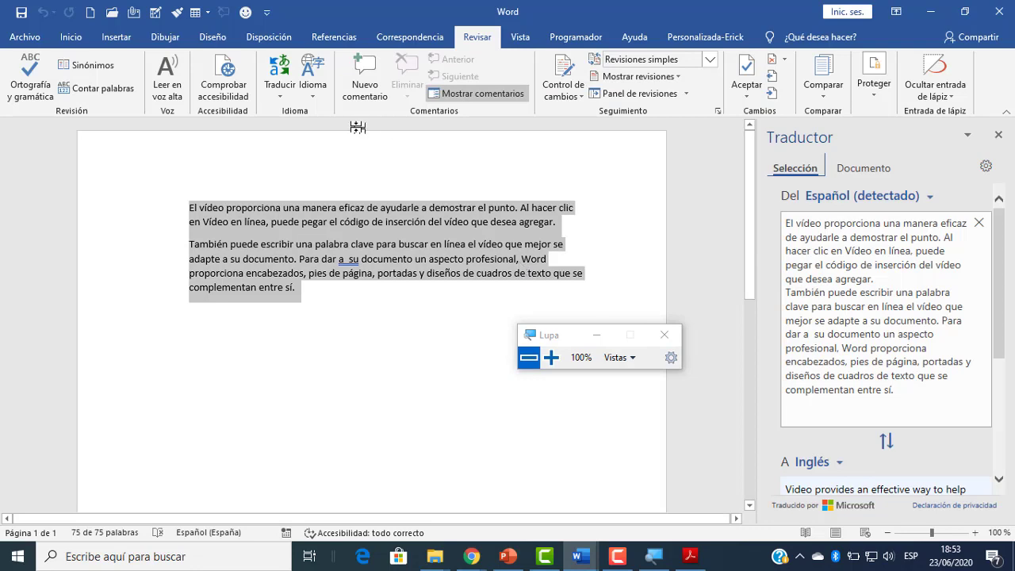
pyautogui.click(314, 97)
pyautogui.click(312, 98)
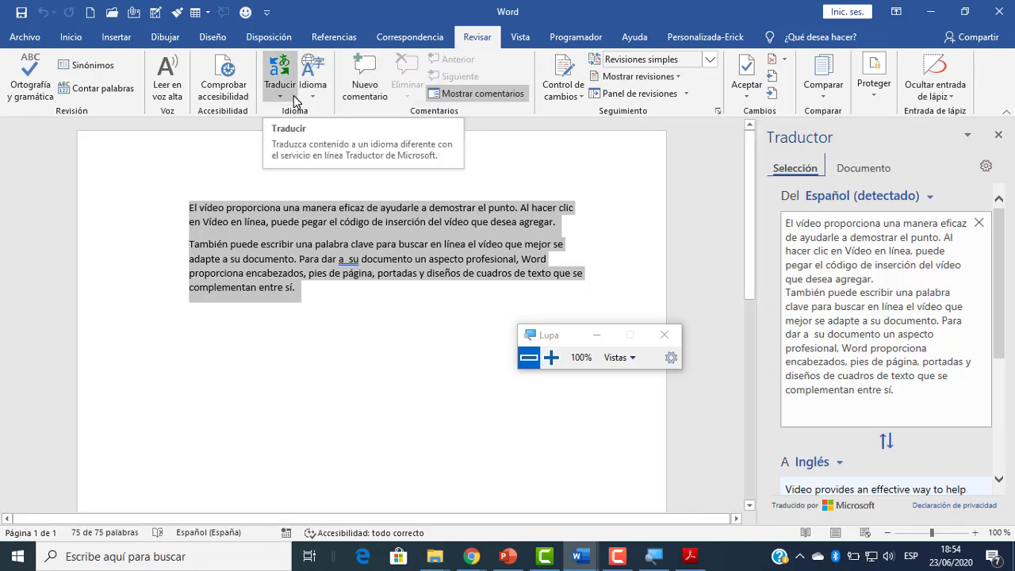
pyautogui.click(290, 99)
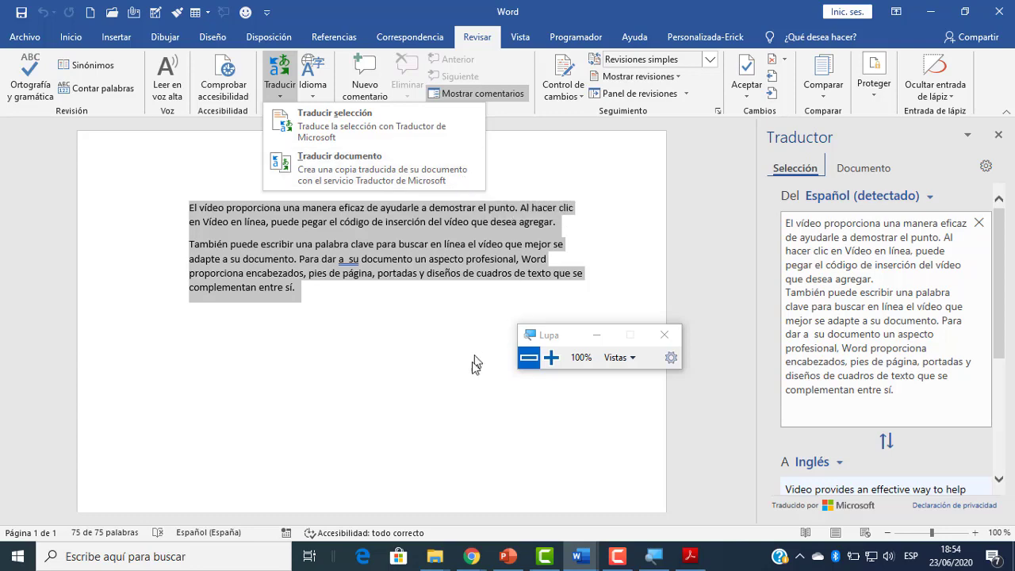
# Switch back to the Google Meet call in Chrome to read the newest chat messages.
pyautogui.click(472, 555)
pyautogui.click(455, 507)
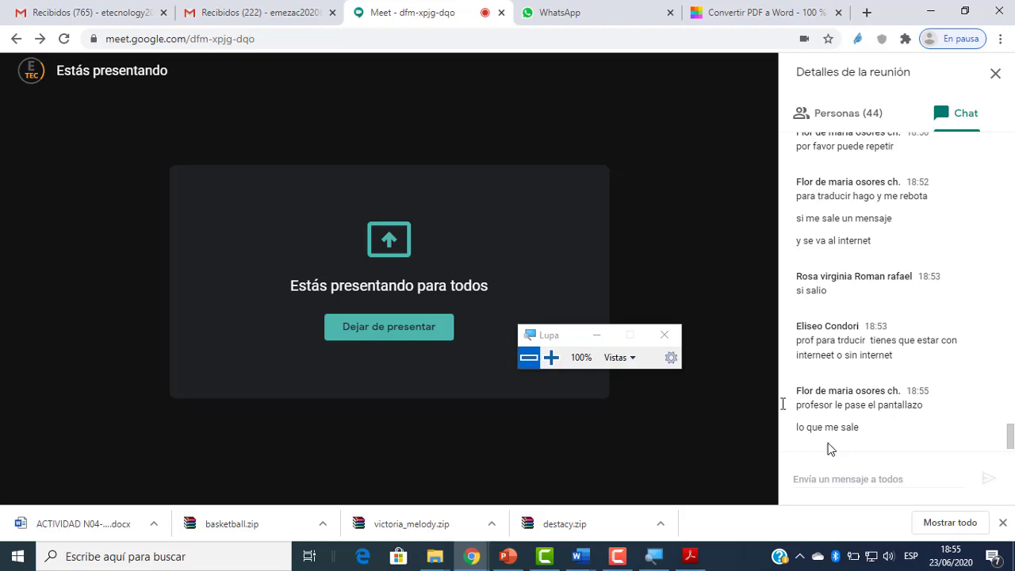
# Show the Spanish copy with its translation in Word, and switch back to the Google Meet chat in Chrome.
pyautogui.click(585, 563)
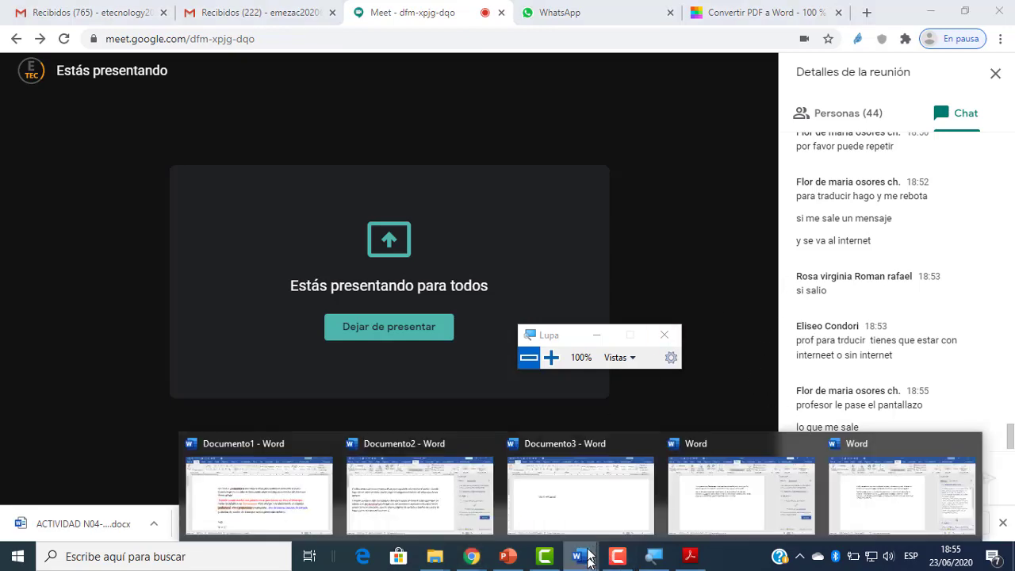
pyautogui.click(766, 503)
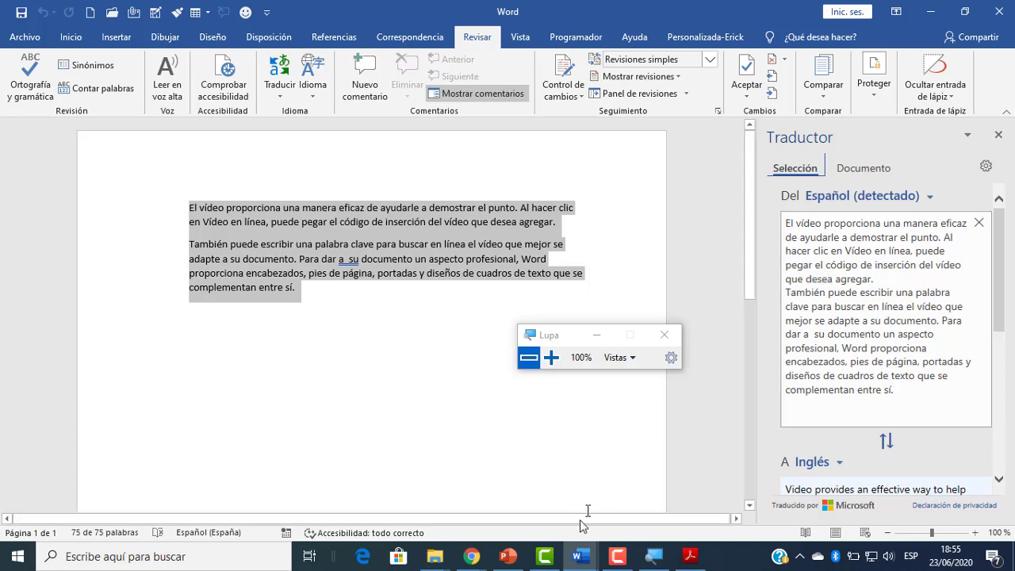
pyautogui.click(470, 555)
pyautogui.click(452, 504)
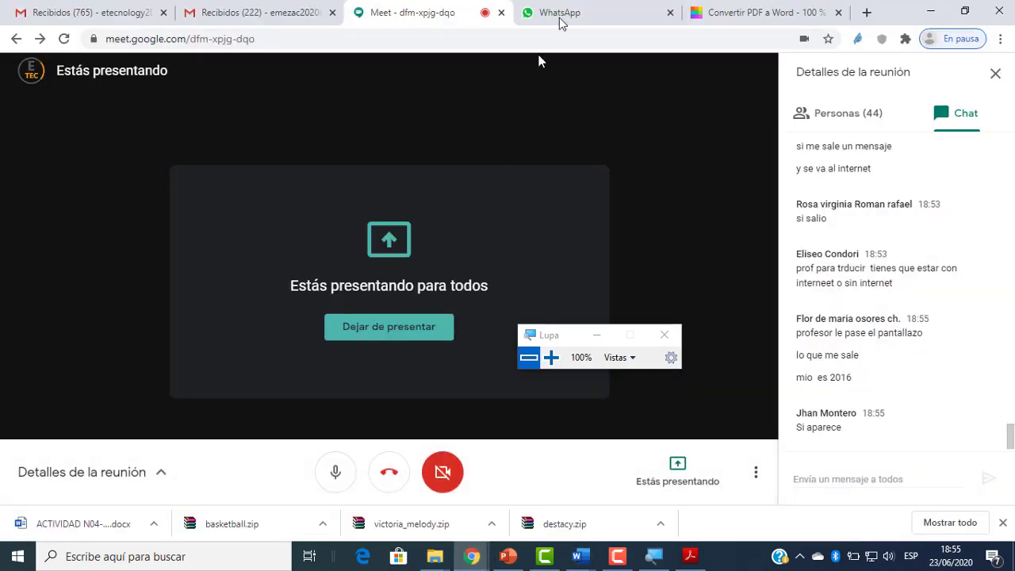
# Check the most recent WhatsApp Web conversations for the attendee's screenshot, and return to the Google Meet chat.
pyautogui.click(559, 16)
pyautogui.click(190, 213)
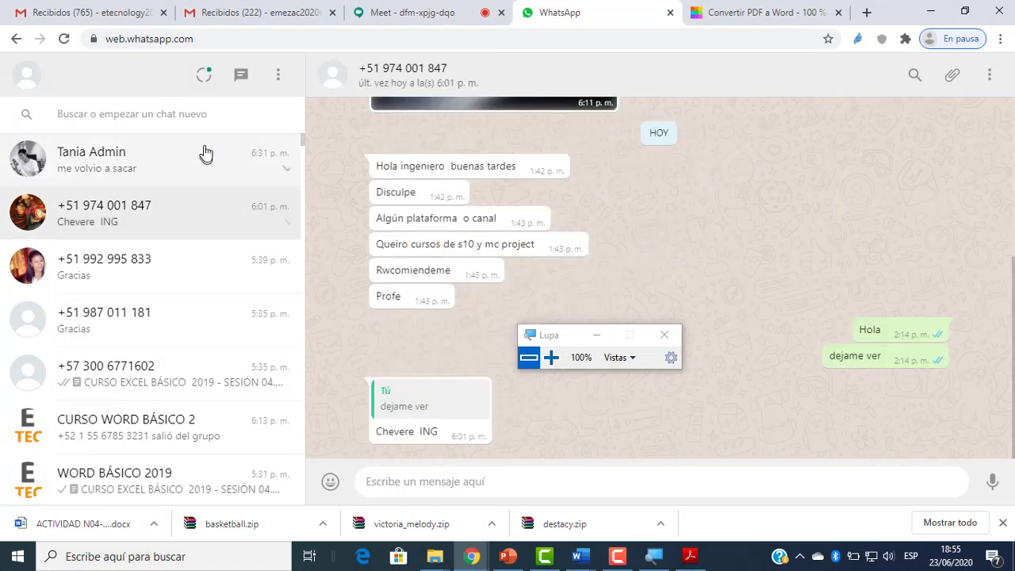
pyautogui.click(203, 154)
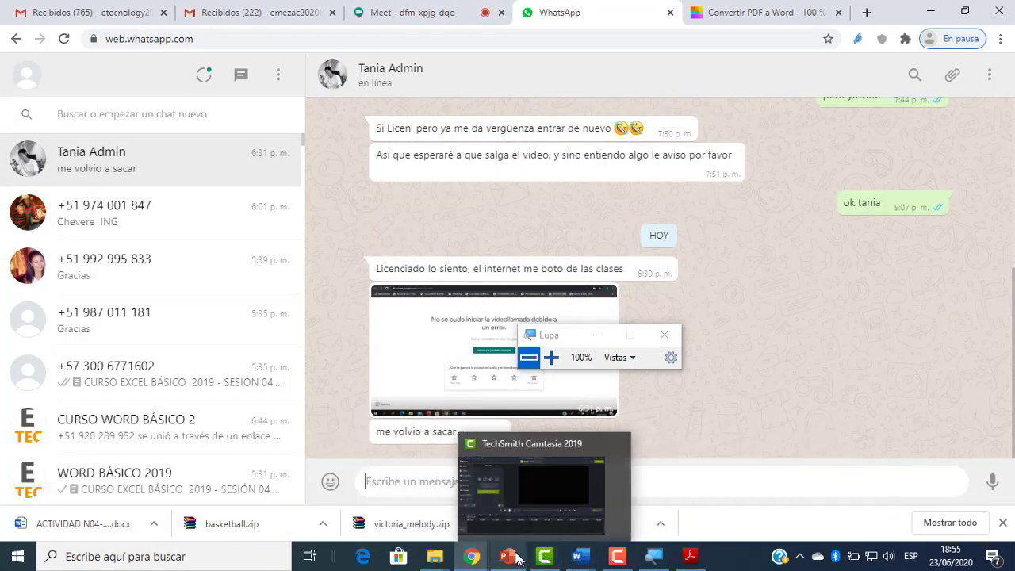
pyautogui.click(440, 9)
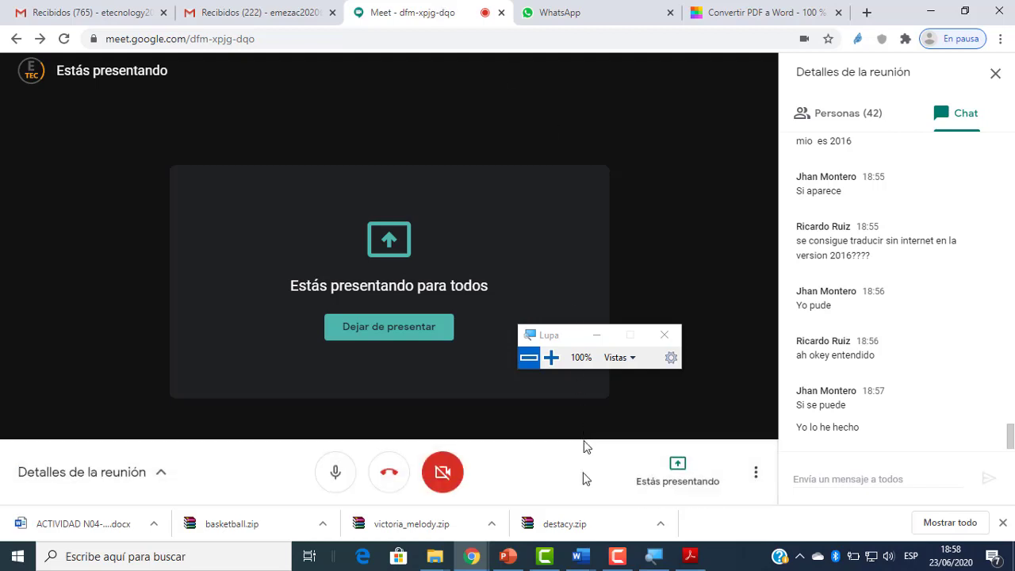
# Return to the Spanish copy in Word, close the Translator, and translate only the first paragraph as a selection into Inglés.
pyautogui.moveTo(583, 551)
pyautogui.click(858, 509)
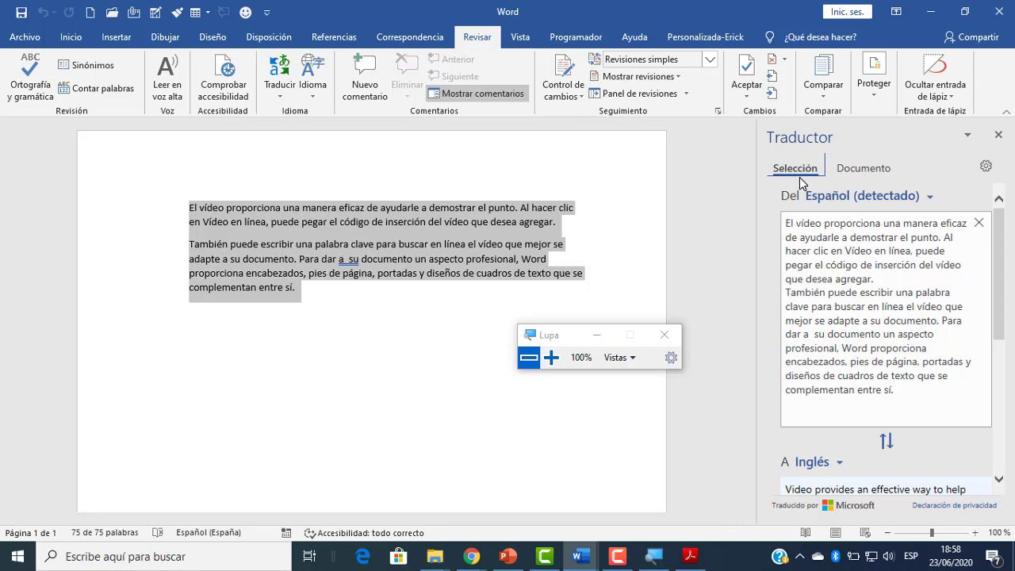
pyautogui.click(997, 137)
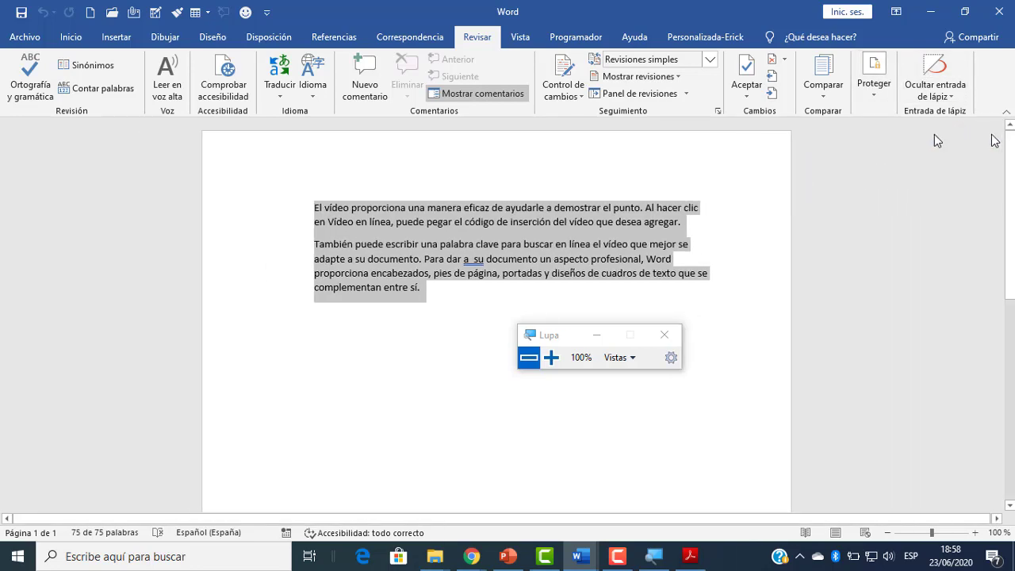
pyautogui.click(339, 244)
pyautogui.doubleClick(287, 222)
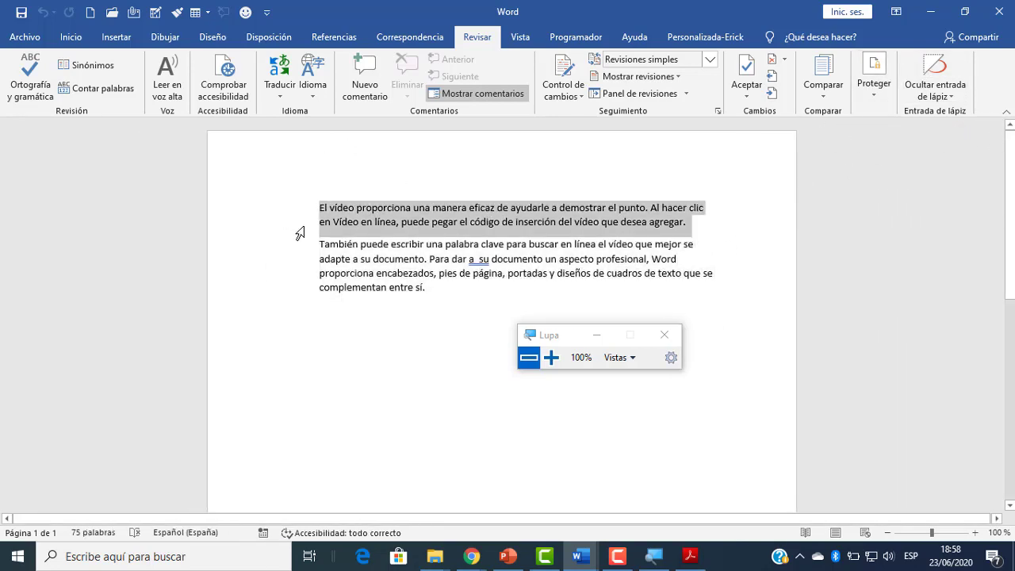
pyautogui.click(279, 79)
pyautogui.click(294, 125)
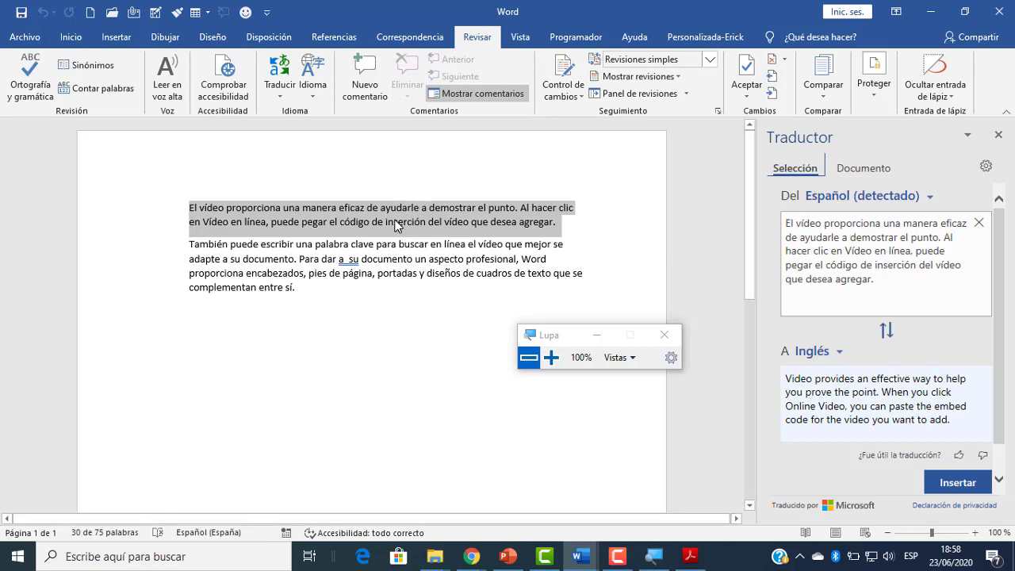
# Translate the first paragraph from "manera eficaz" to its end, and extend the translated selection to the whole text.
pyautogui.moveTo(332, 208); pyautogui.dragTo(564, 224)
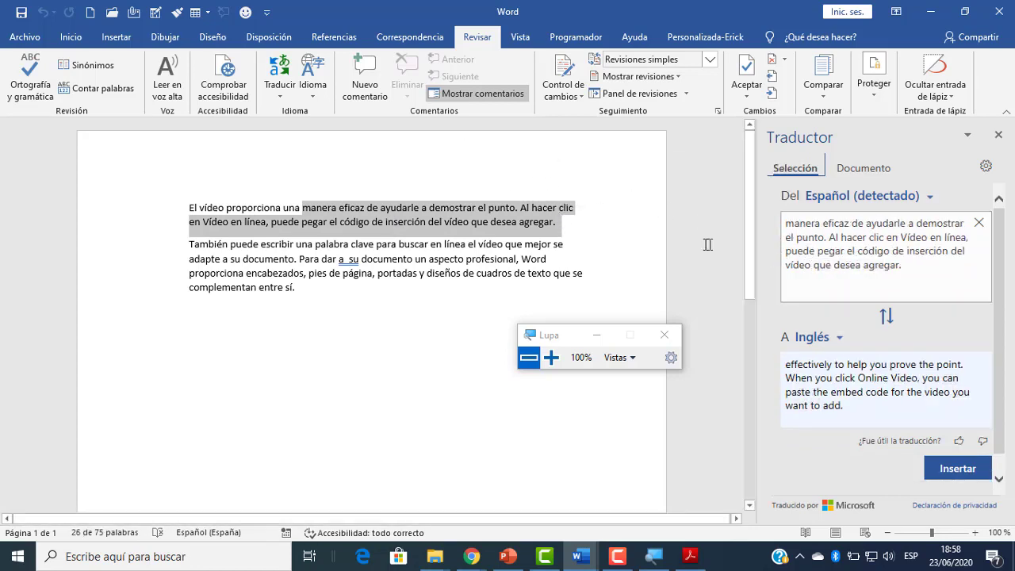
pyautogui.click(491, 222)
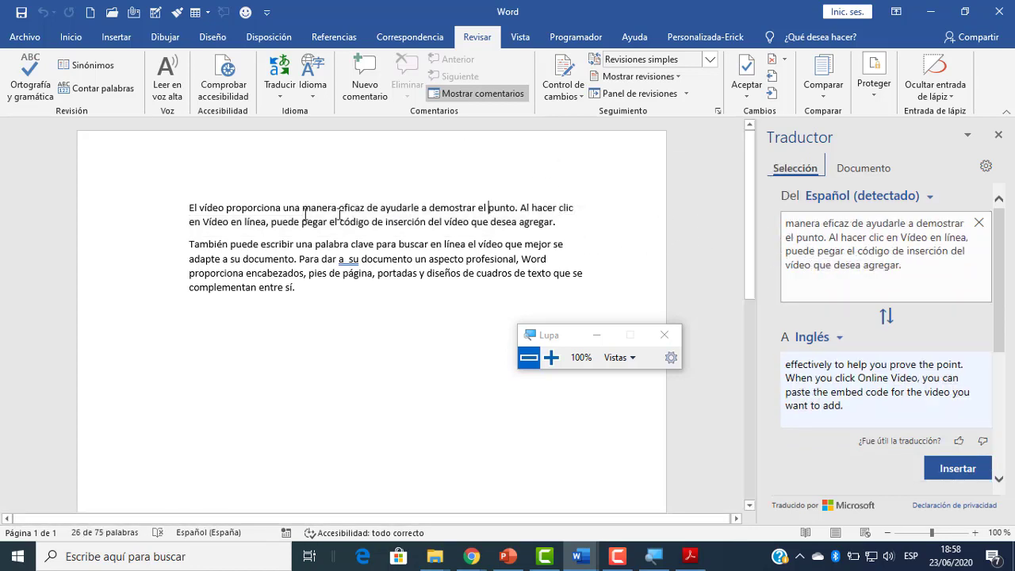
pyautogui.tripleClick(182, 224)
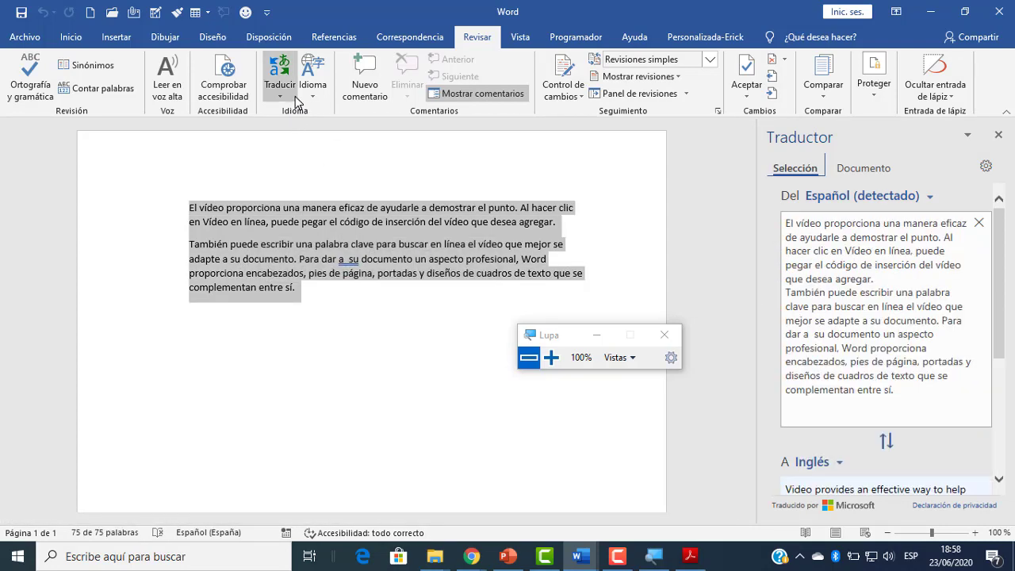
# Display the choices for translating the selection or the document, and close the Translator.
pyautogui.click(288, 95)
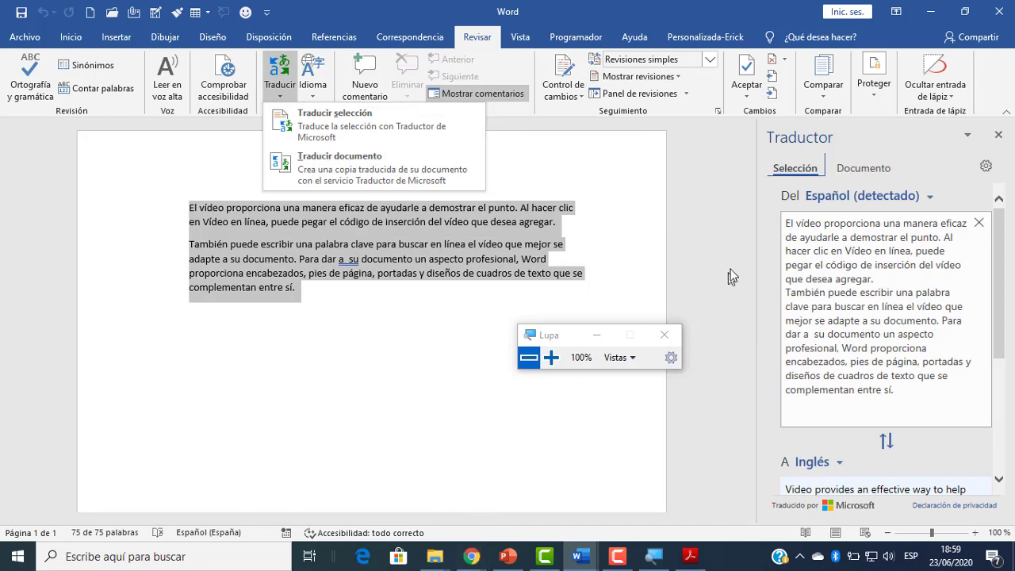
pyautogui.click(661, 241)
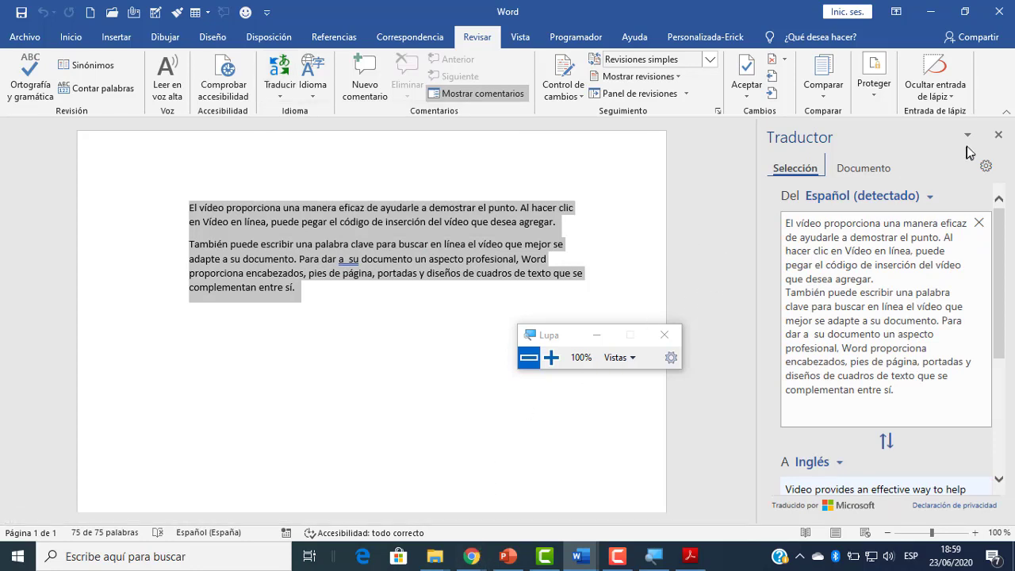
pyautogui.click(999, 137)
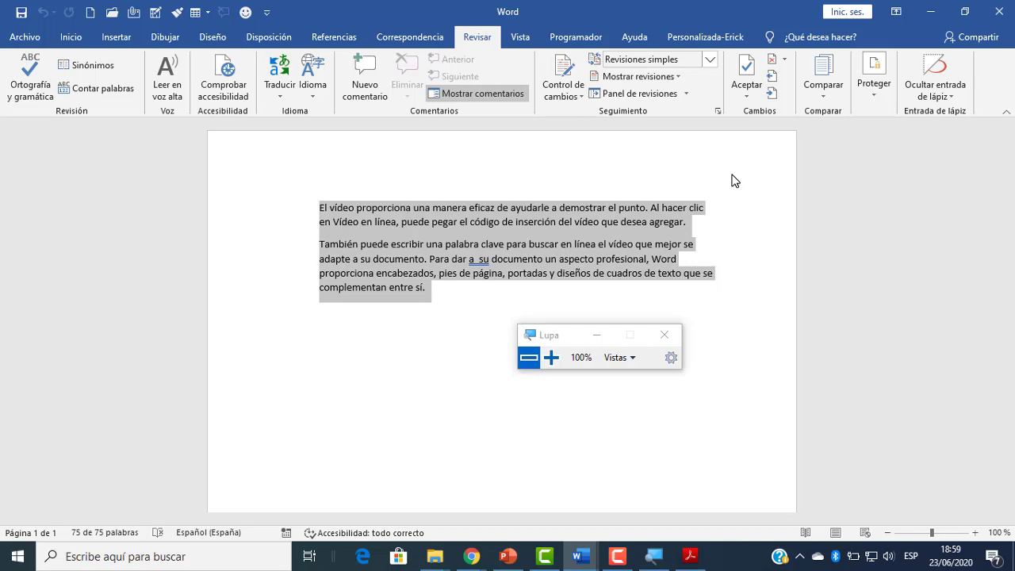
# Switch to WhatsApp Web in Chrome and open the photo of the Word translation pane from the newest conversation at full size.
pyautogui.click(473, 555)
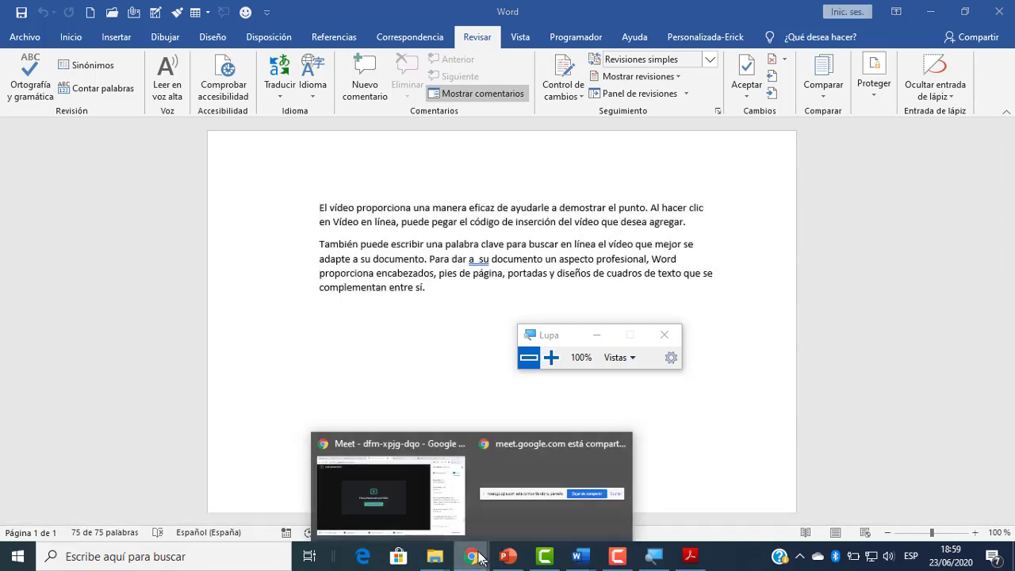
pyautogui.click(438, 492)
pyautogui.click(571, 11)
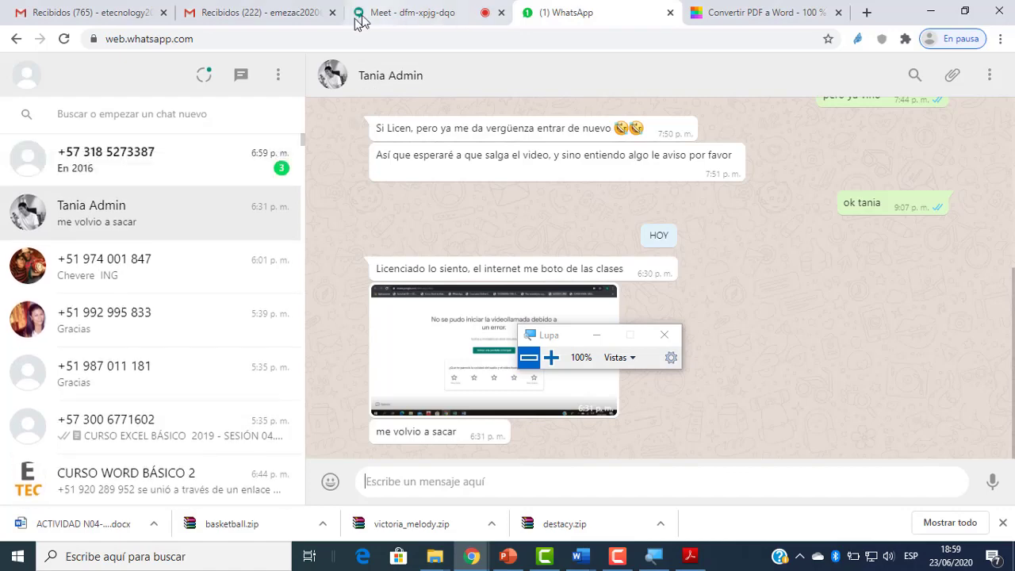
pyautogui.click(166, 156)
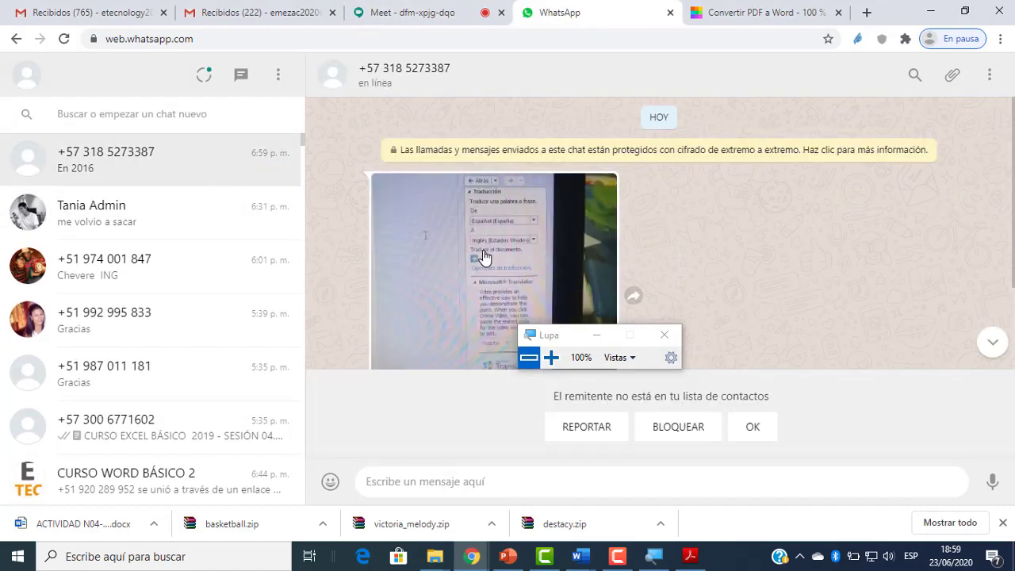
pyautogui.click(484, 254)
pyautogui.click(486, 251)
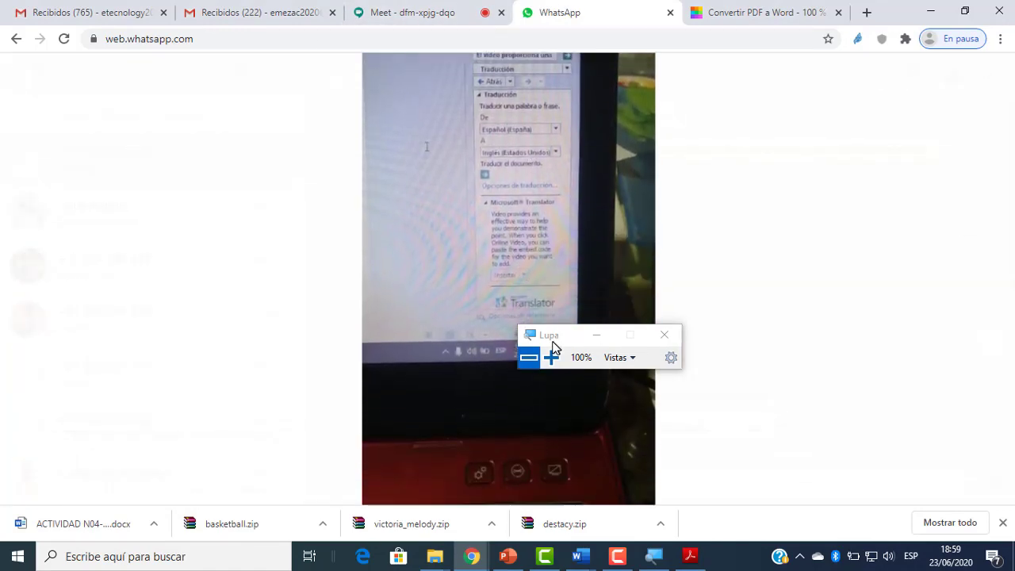
# Magnify the photo to 200% with the screen magnifier to examine its Referencia pane, and restore the magnification to 100%.
pyautogui.click(551, 358)
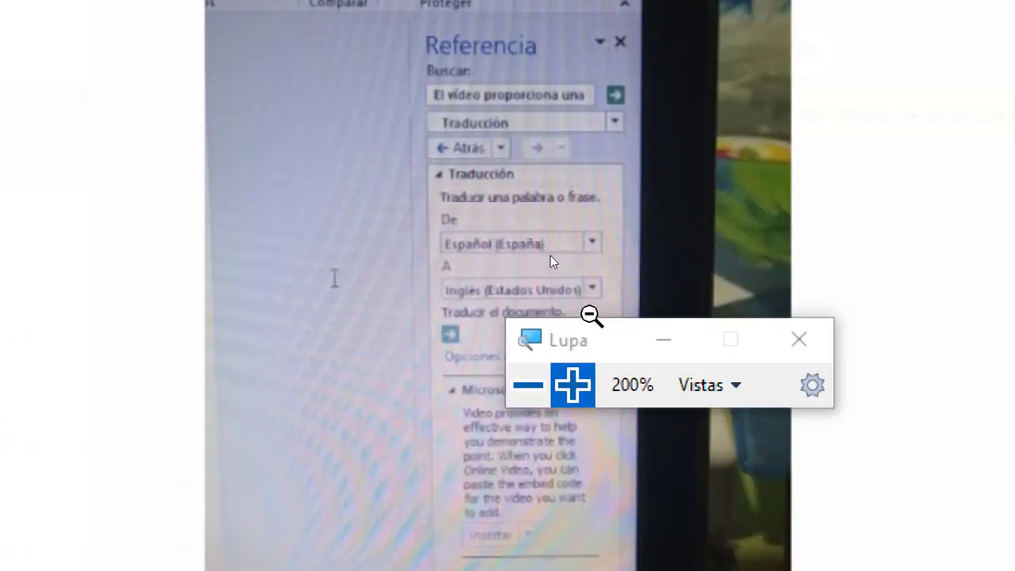
pyautogui.moveTo(577, 349); pyautogui.dragTo(815, 336)
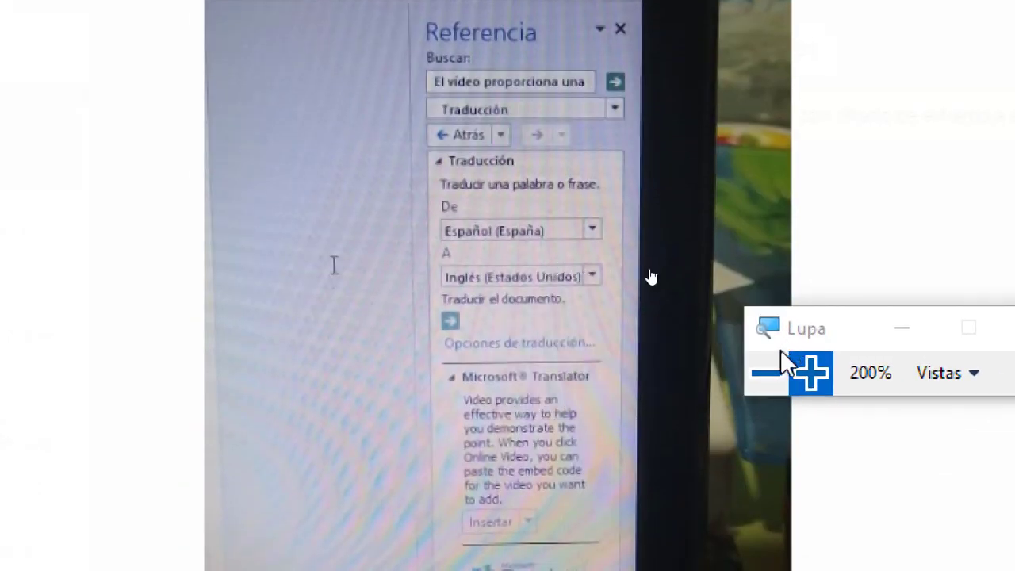
pyautogui.click(765, 377)
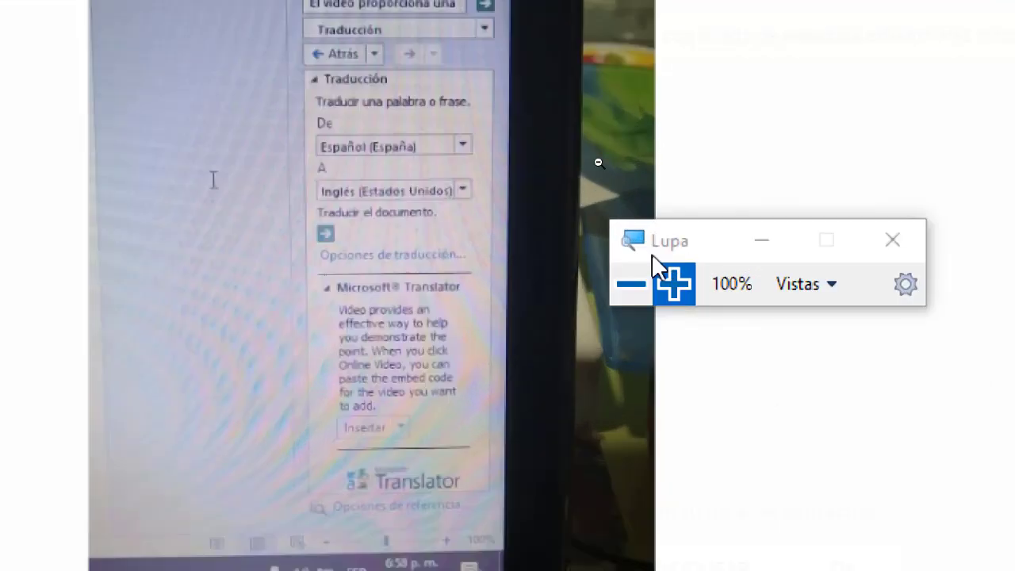
pyautogui.click(666, 273)
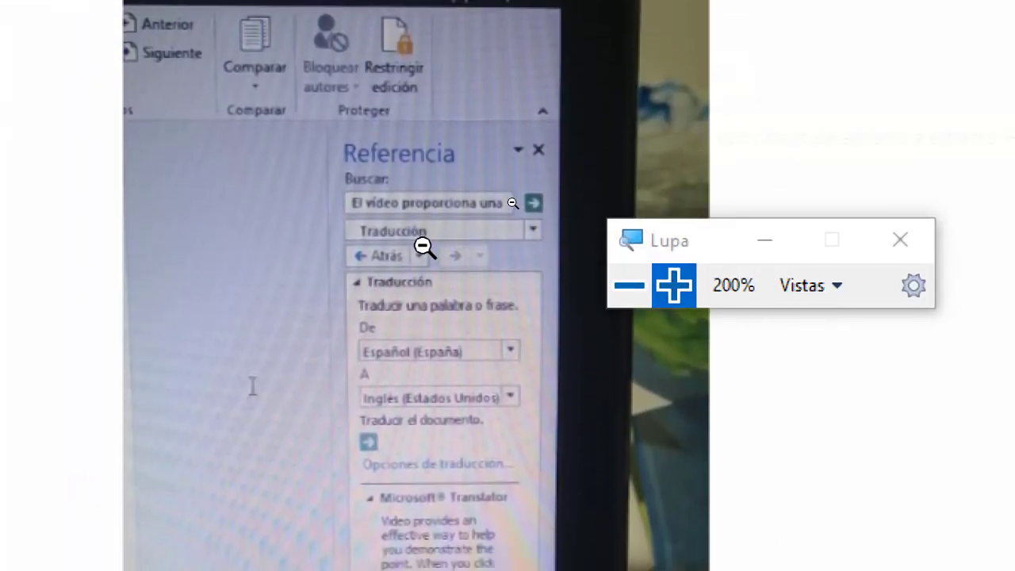
pyautogui.click(629, 285)
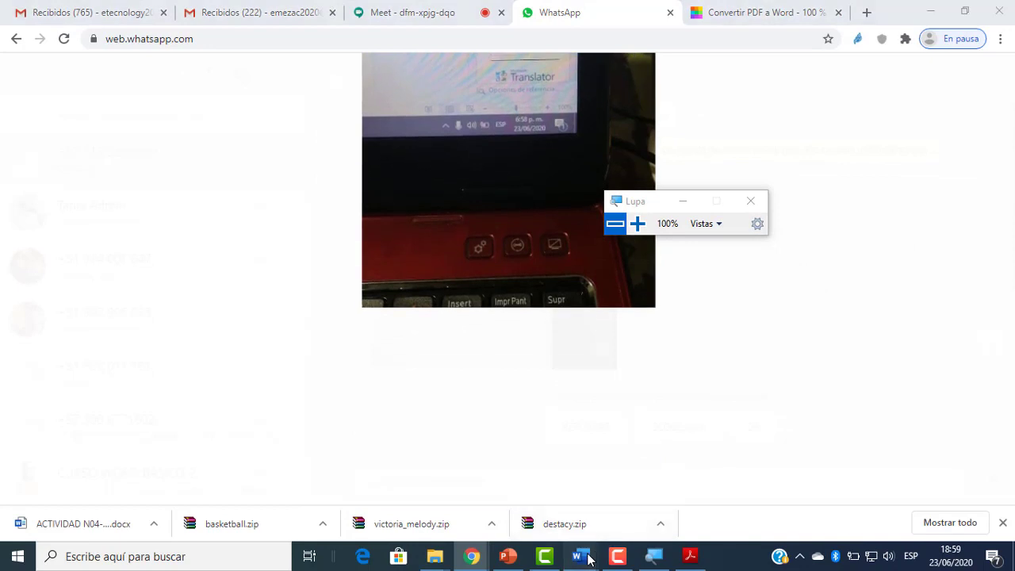
# Return to the Spanish copy in Word and translate all of its selected text with the Translator.
pyautogui.moveTo(583, 555)
pyautogui.click(890, 508)
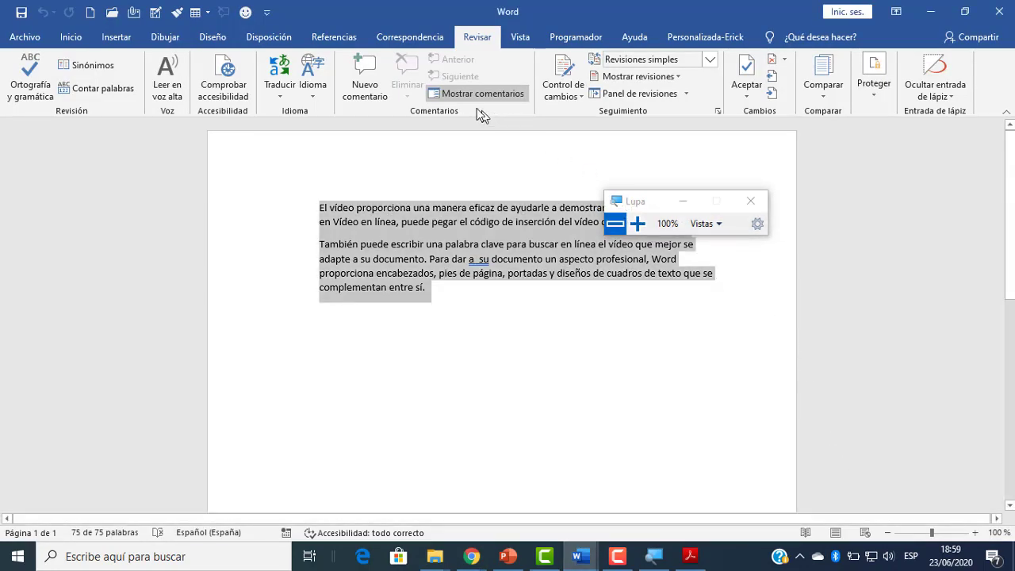
pyautogui.click(279, 86)
pyautogui.click(325, 120)
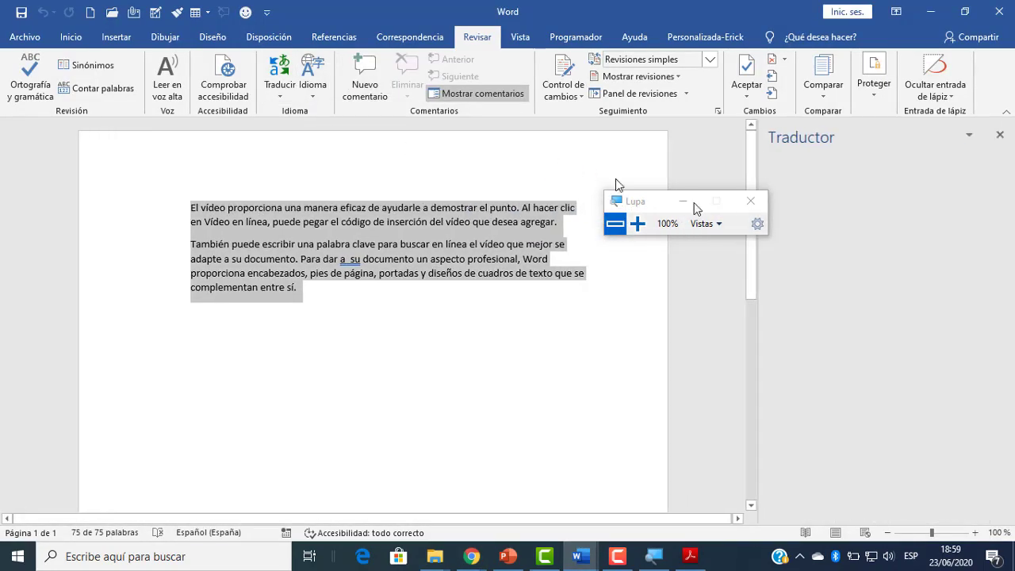
# Magnify the Translator to 200% for comparison, restore 100%, and move the magnifier window clear of the translation.
pyautogui.click(638, 223)
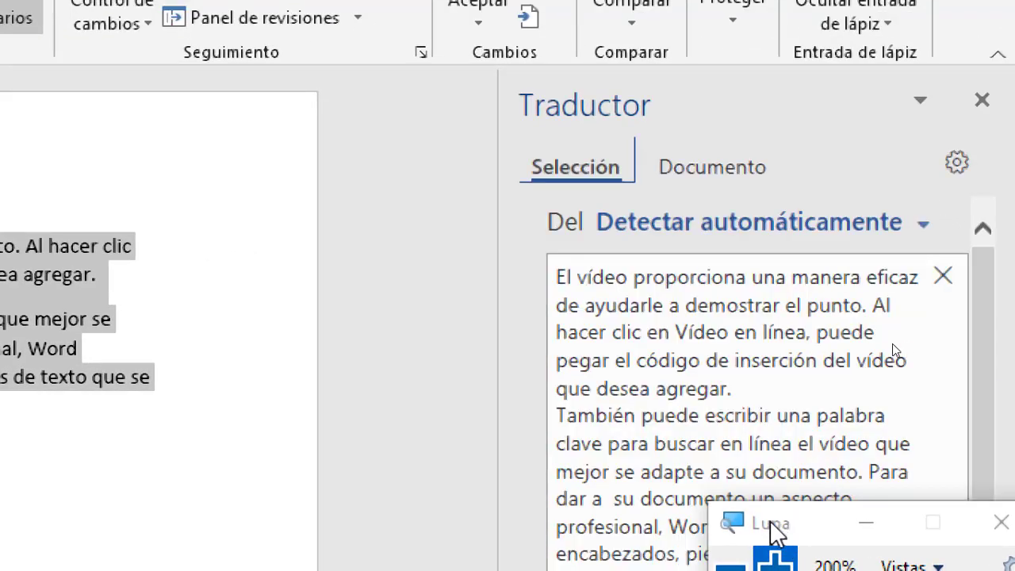
pyautogui.click(796, 460)
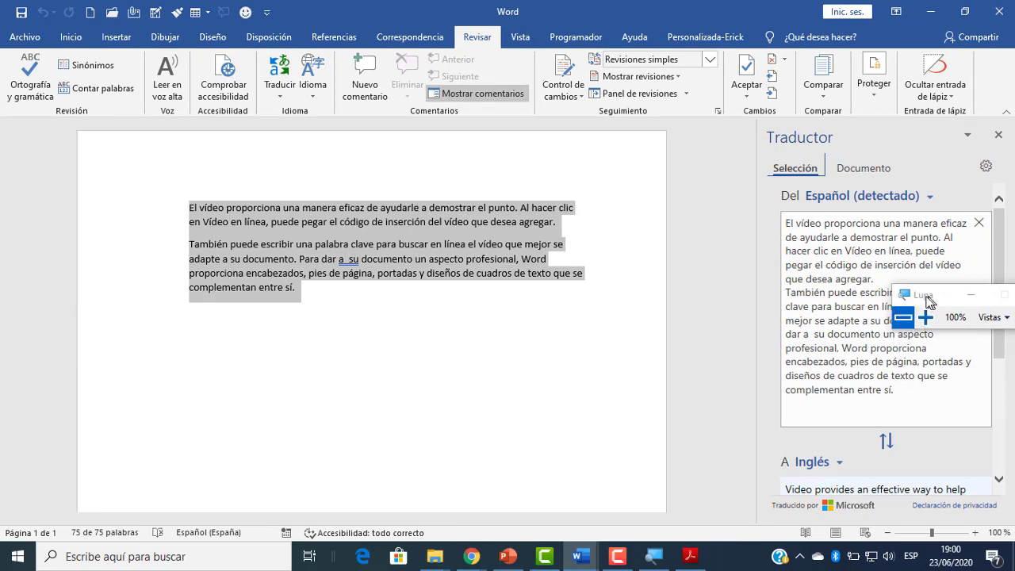
pyautogui.moveTo(930, 302); pyautogui.dragTo(558, 342)
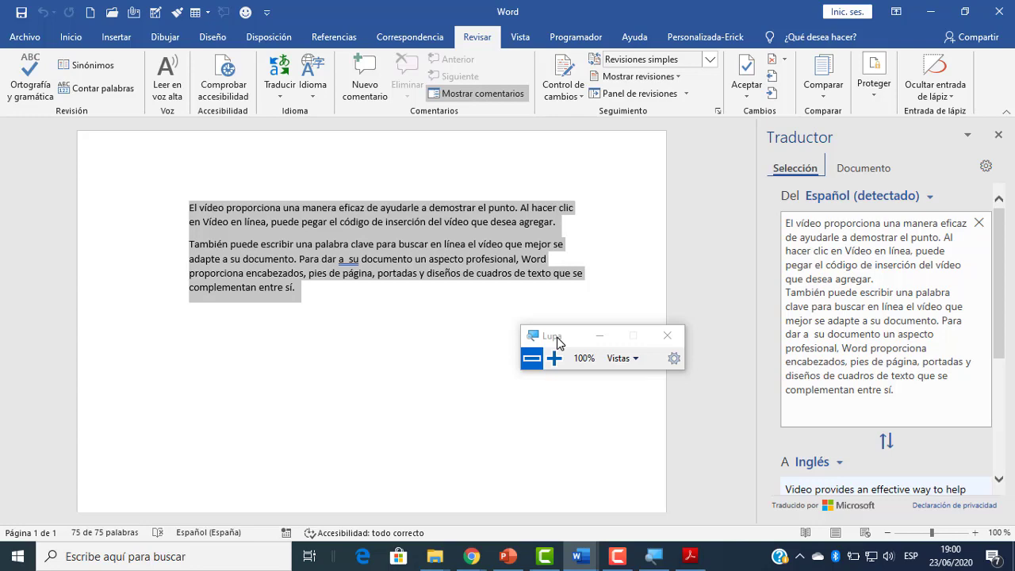
# Switch to the Google Meet call in Chrome and read the attendees' messages about translating in their Word versions.
pyautogui.click(472, 556)
pyautogui.click(452, 500)
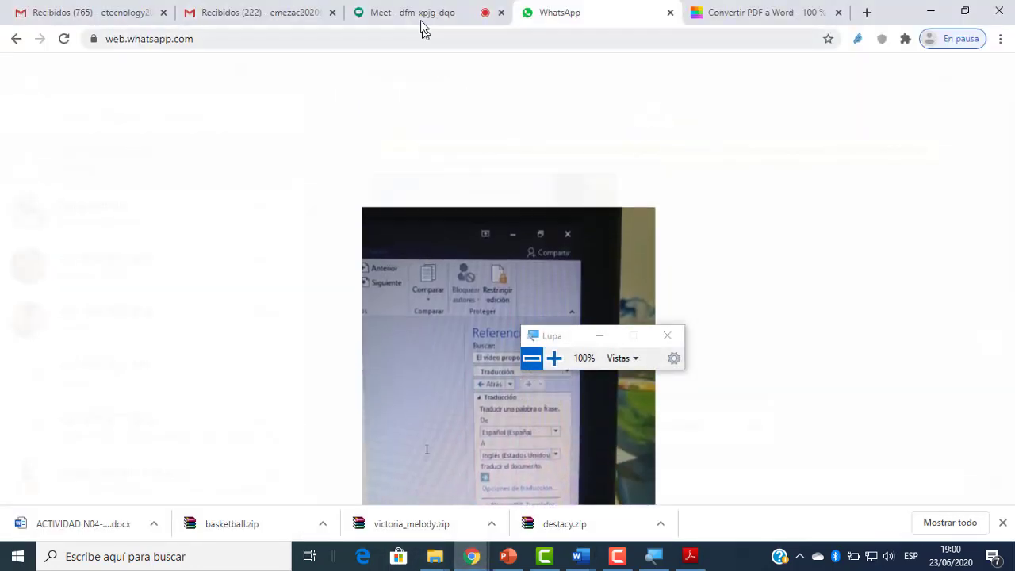
pyautogui.click(442, 15)
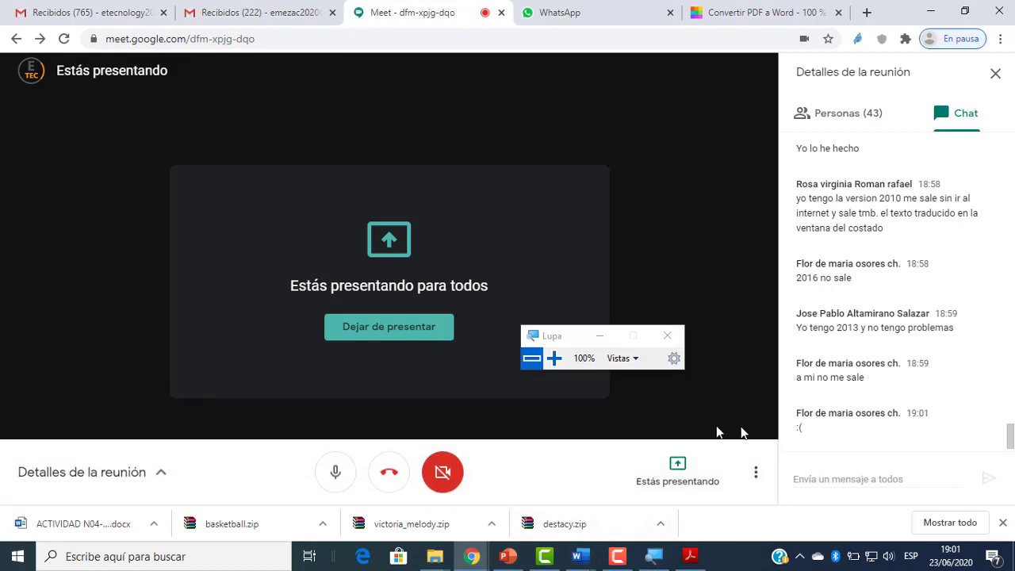
# Return to the Spanish copy in Word, close the Translator, and reopen it to translate only the first paragraph into English.
pyautogui.moveTo(584, 557)
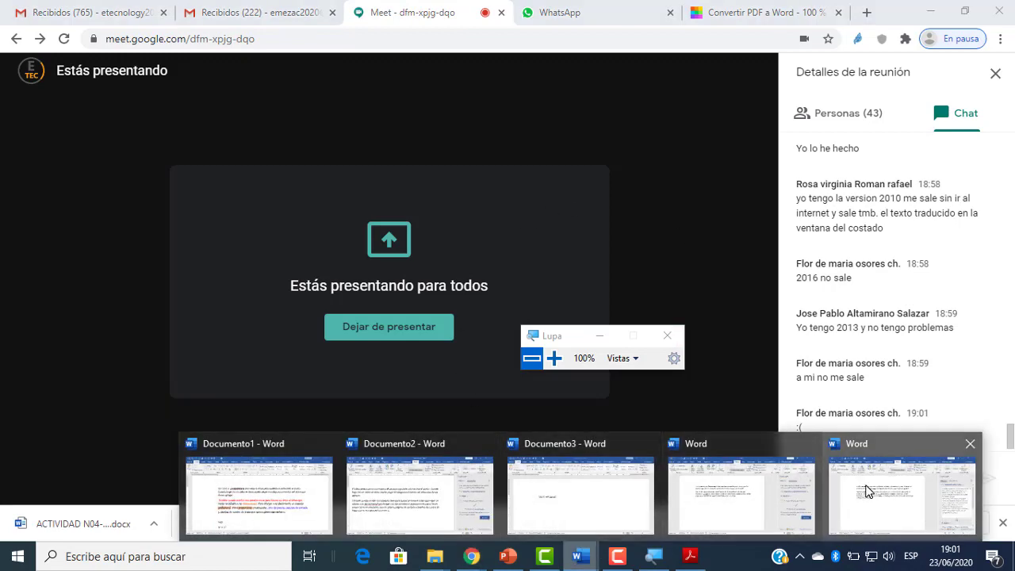
pyautogui.click(866, 493)
pyautogui.click(486, 294)
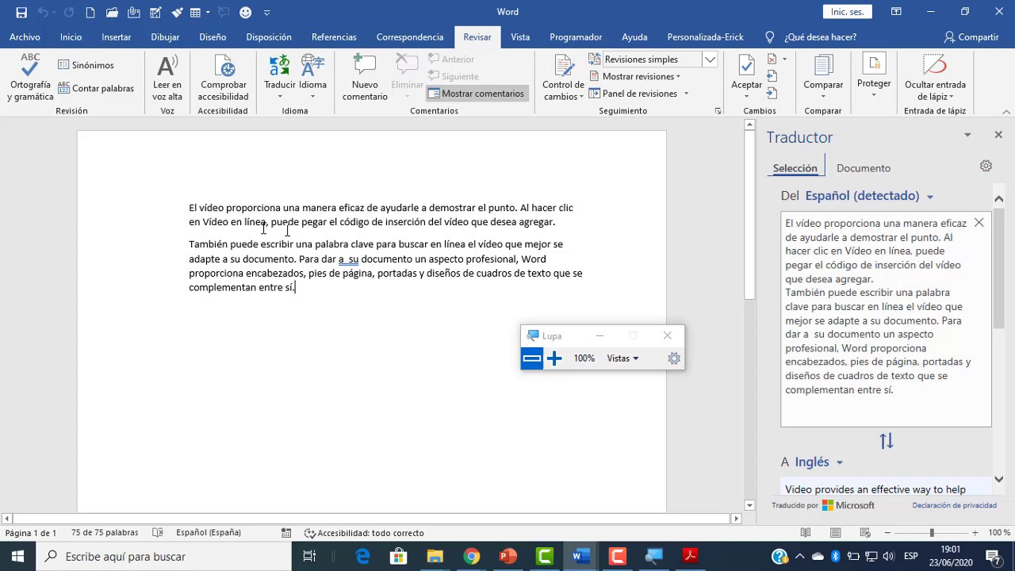
pyautogui.doubleClick(157, 224)
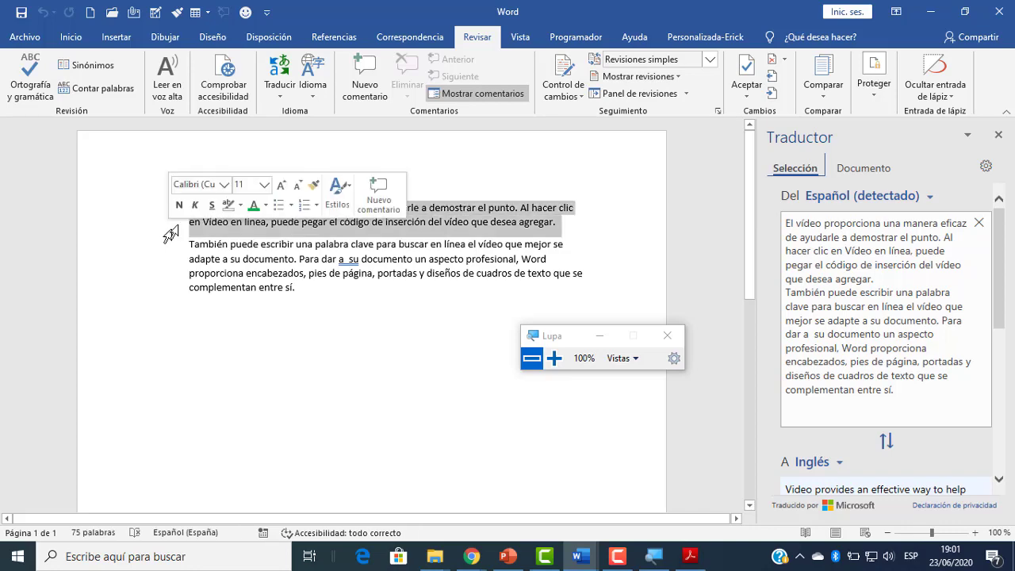
pyautogui.click(998, 135)
pyautogui.click(411, 225)
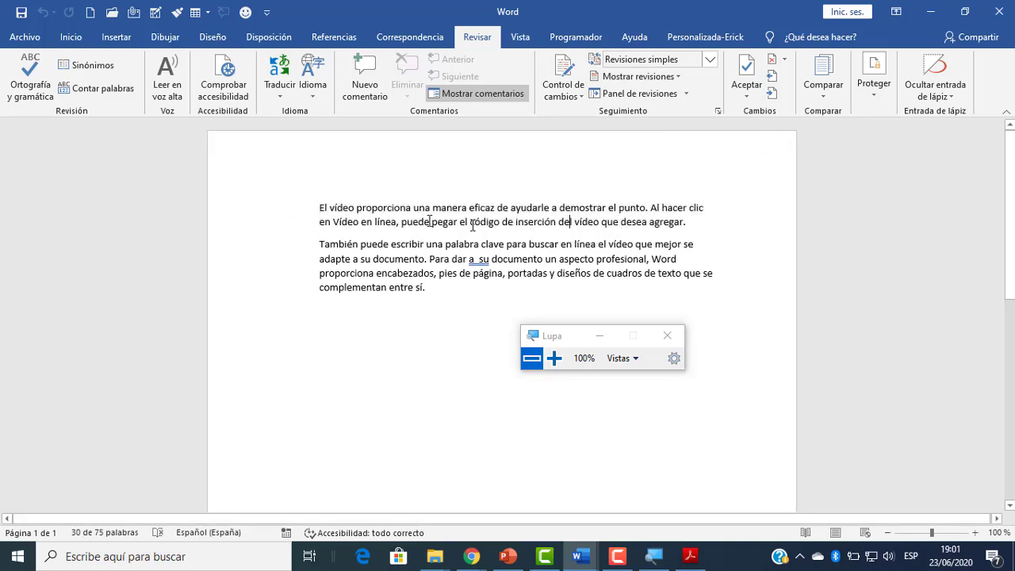
pyautogui.doubleClick(308, 230)
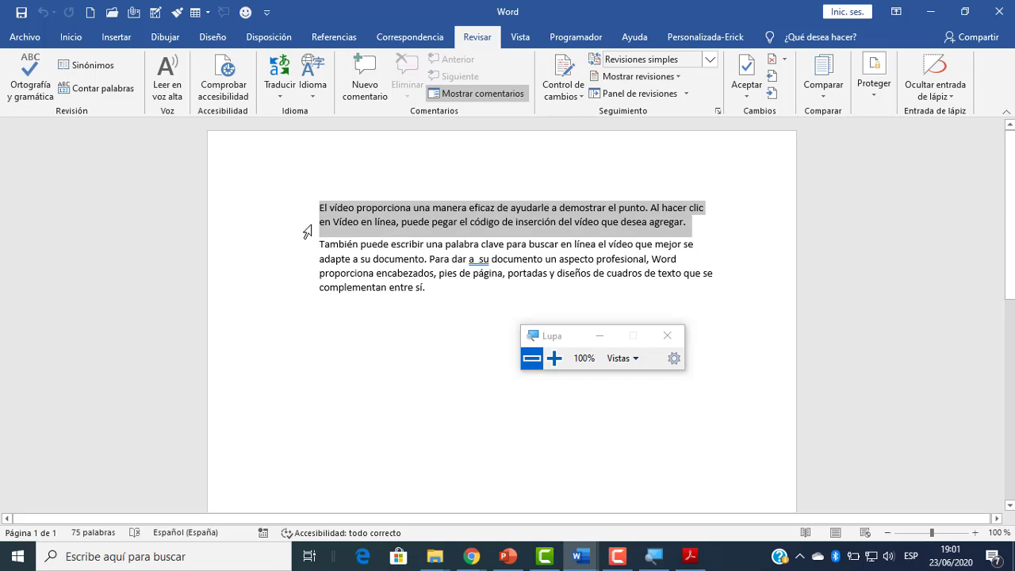
pyautogui.click(279, 87)
pyautogui.click(311, 117)
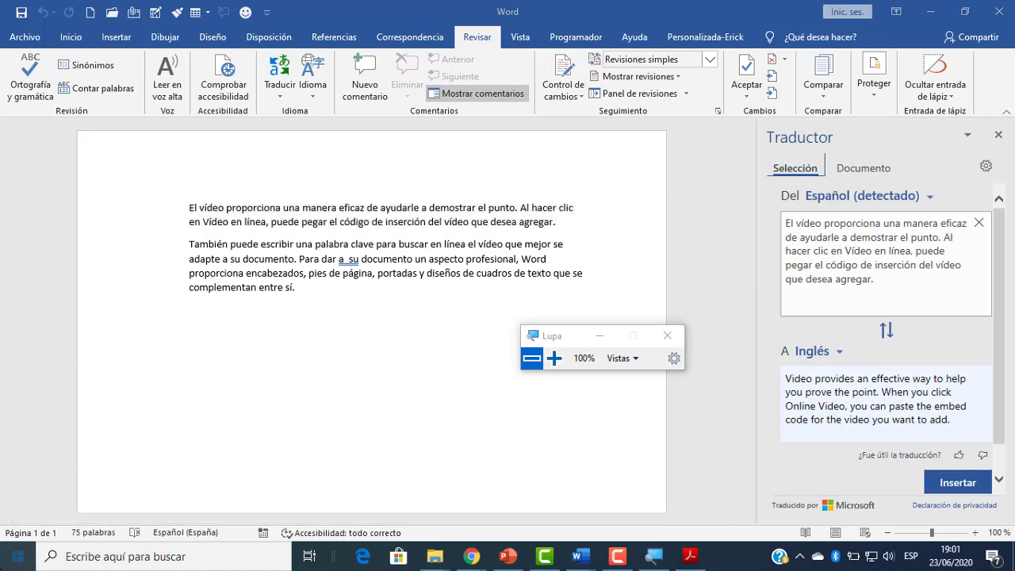
pyautogui.click(17, 555)
pyautogui.click(67, 40)
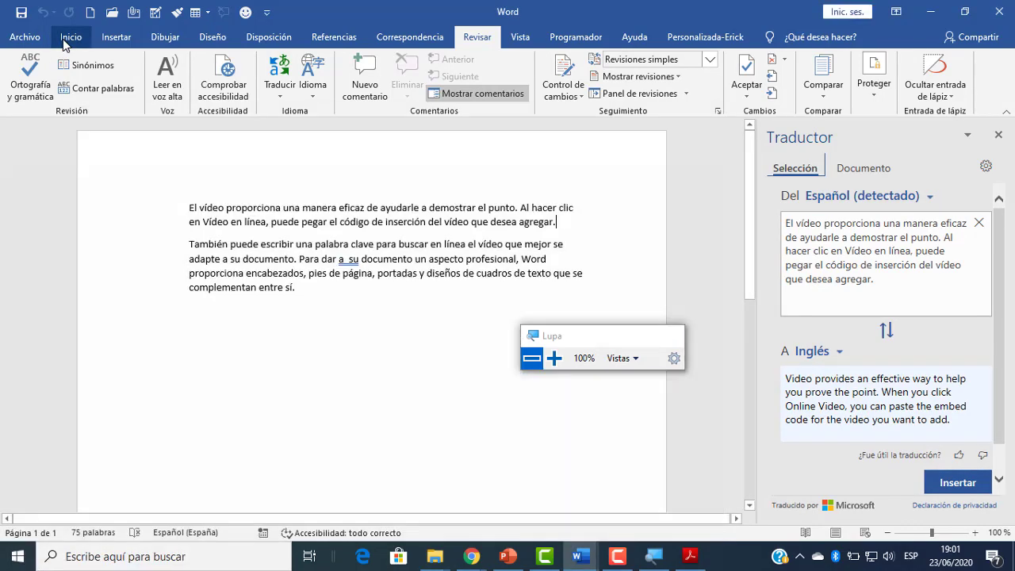
pyautogui.click(67, 40)
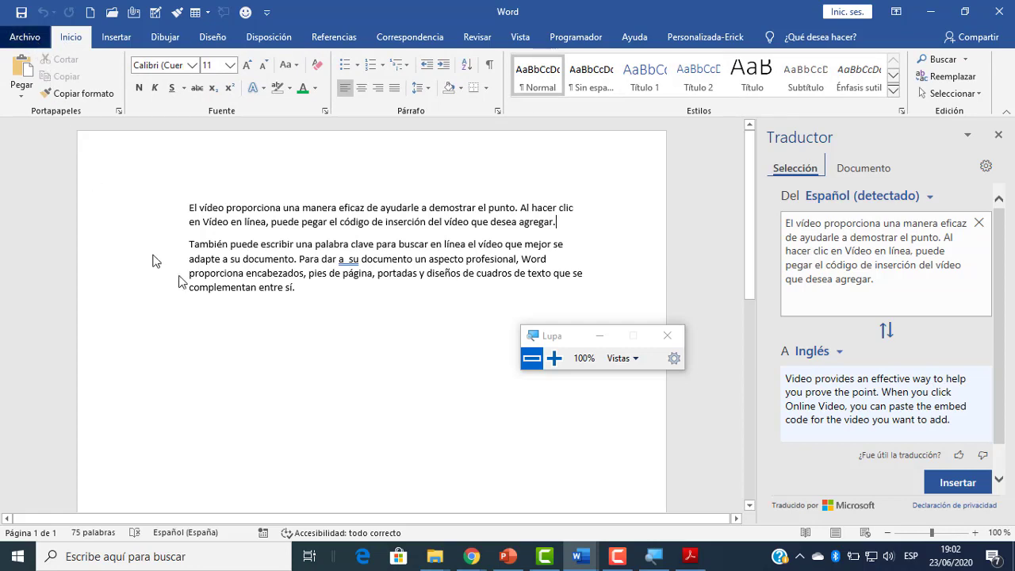
pyautogui.hotkey('alt', 'a')
pyautogui.press('Escape')
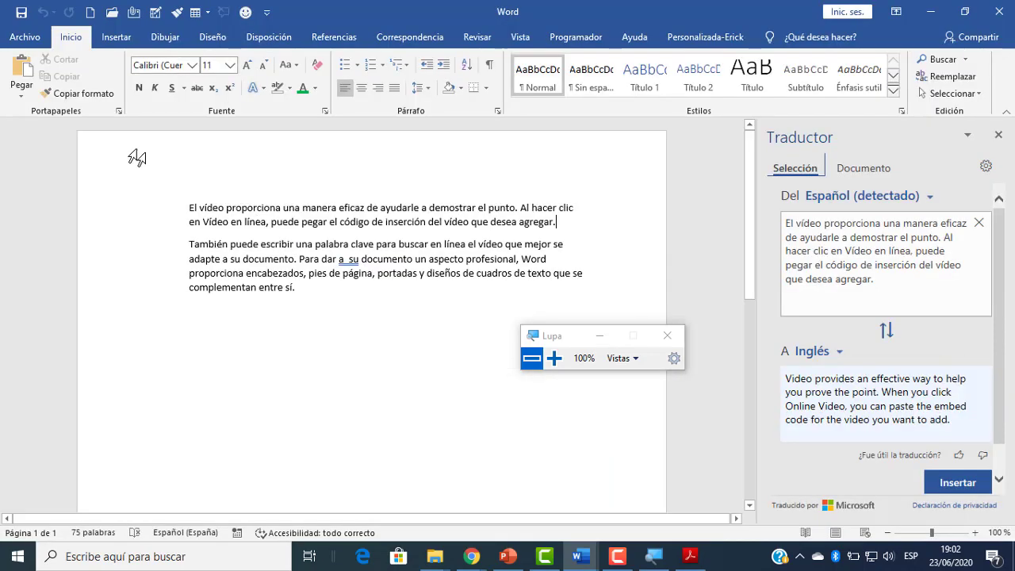
pyautogui.click(27, 37)
pyautogui.click(65, 449)
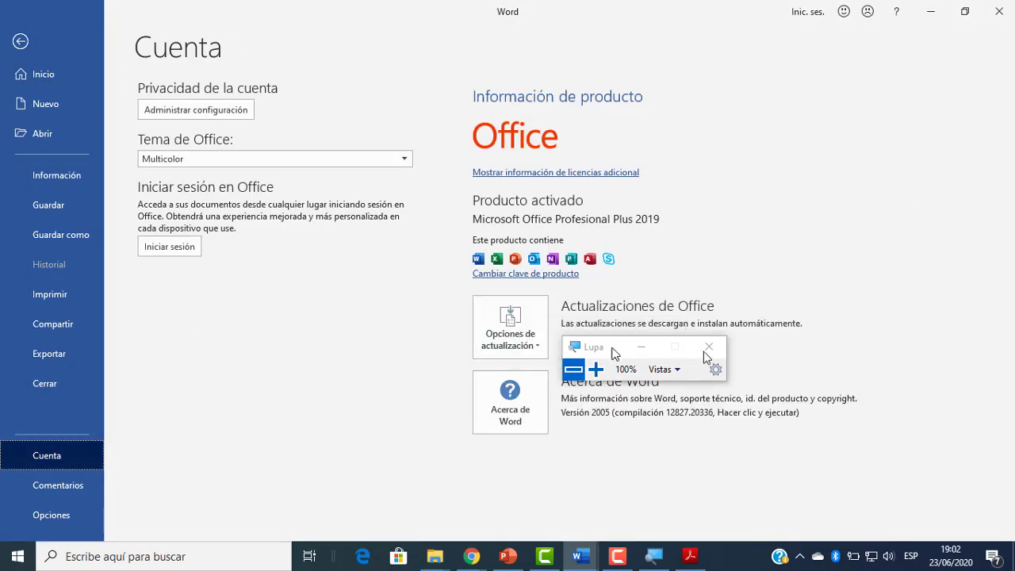
# Magnify the product information to 200%, restore 100%, and return to the document, closing its Translator.
pyautogui.moveTo(551, 336); pyautogui.dragTo(922, 344)
pyautogui.click(929, 369)
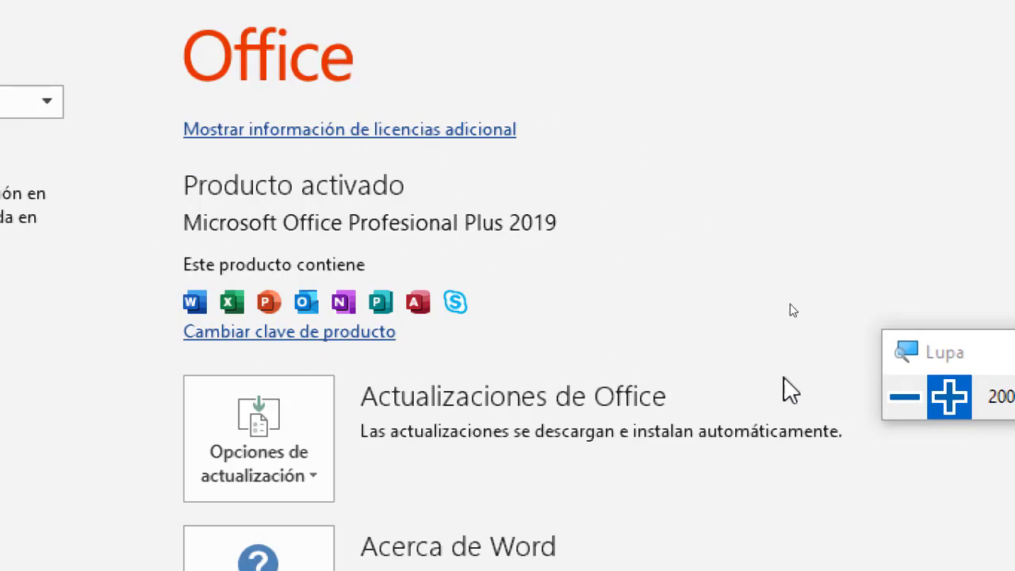
pyautogui.click(903, 398)
pyautogui.click(22, 40)
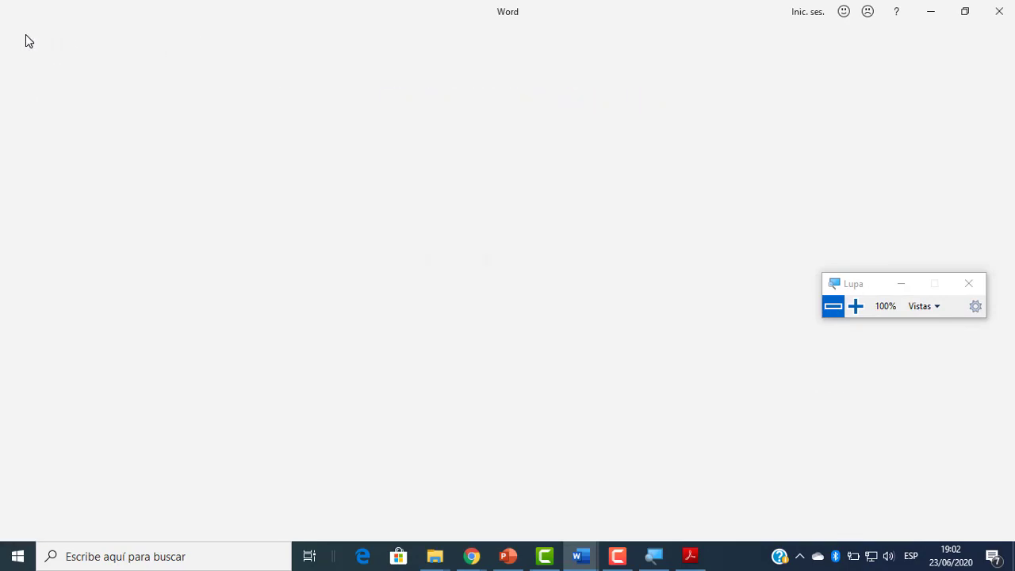
pyautogui.click(999, 131)
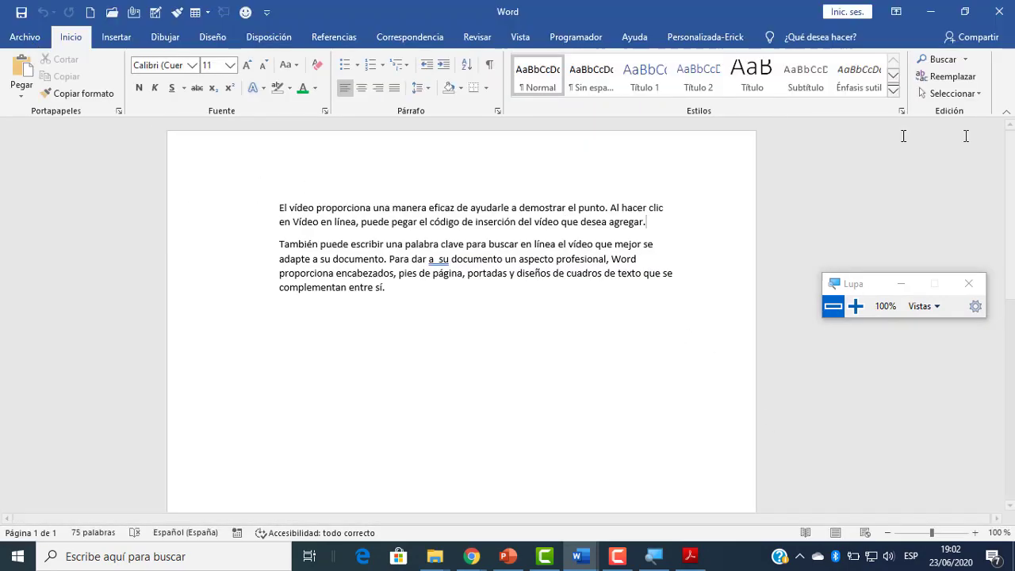
# Switch to the Google Meet call in Chrome and move the magnifier window off the chat to read the messages.
pyautogui.moveTo(468, 556)
pyautogui.click(457, 535)
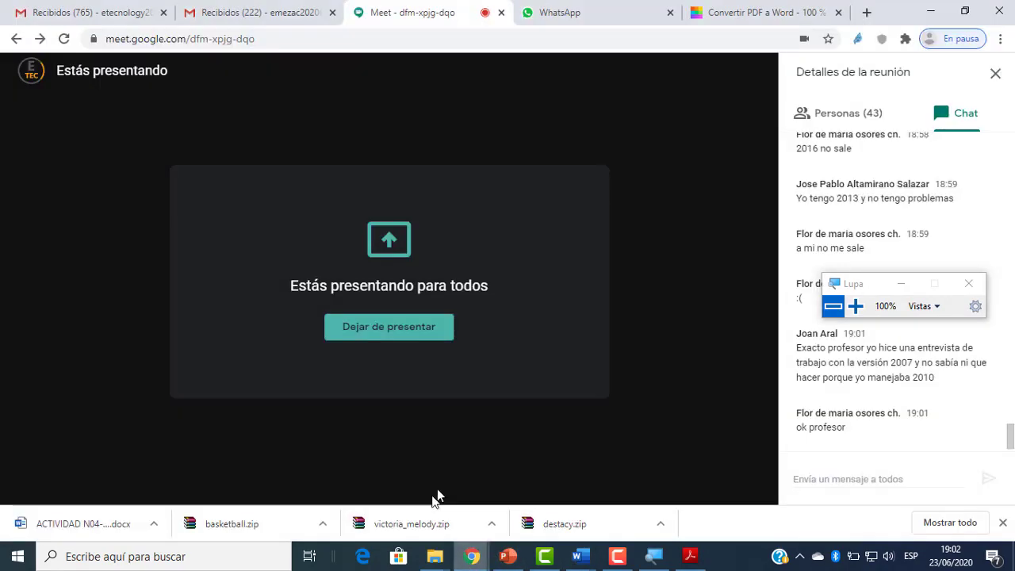
pyautogui.moveTo(845, 297); pyautogui.dragTo(456, 388)
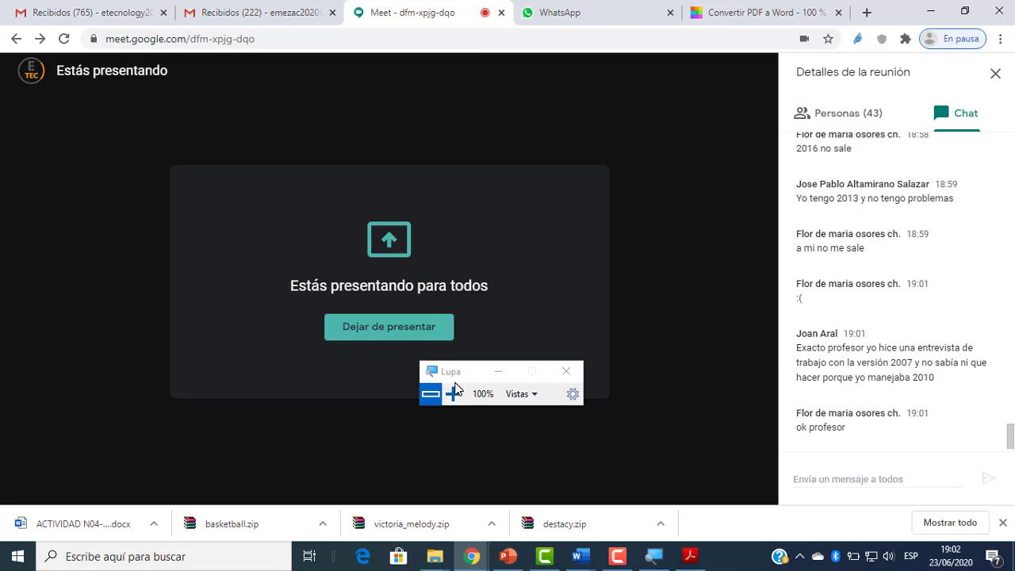
# Switch to the English translated document in Word and close its Translator.
pyautogui.click(581, 556)
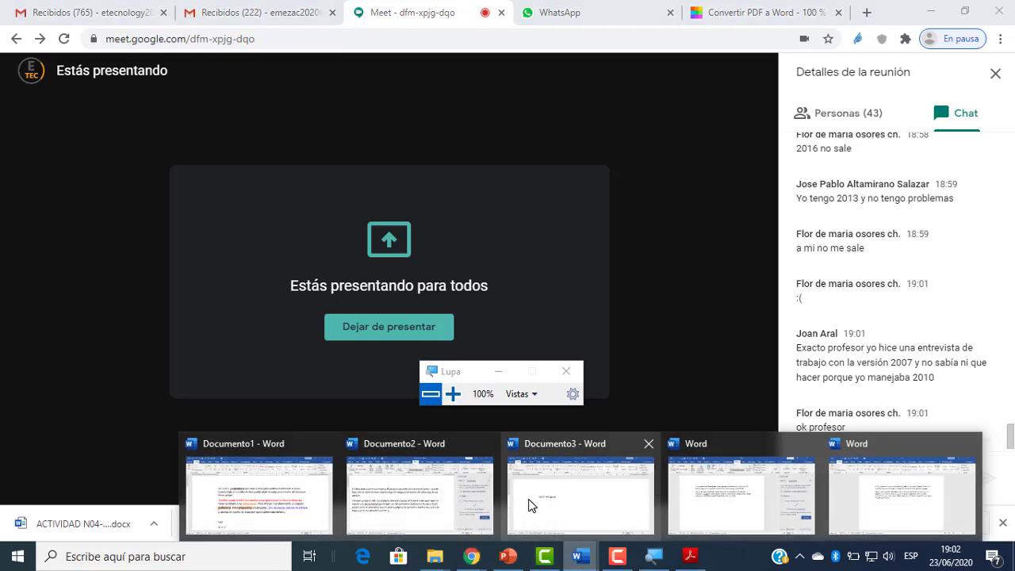
pyautogui.click(746, 498)
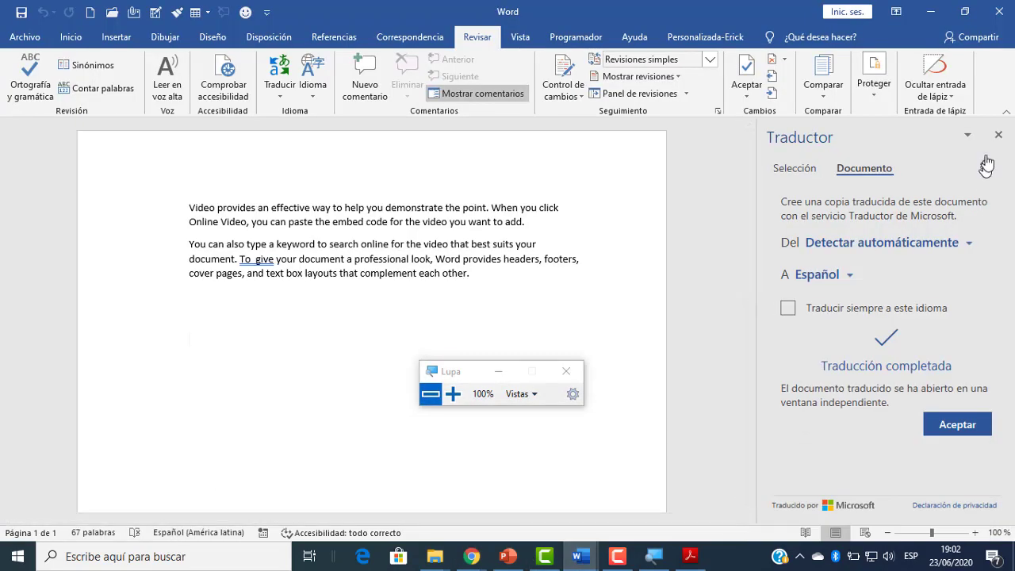
pyautogui.click(998, 134)
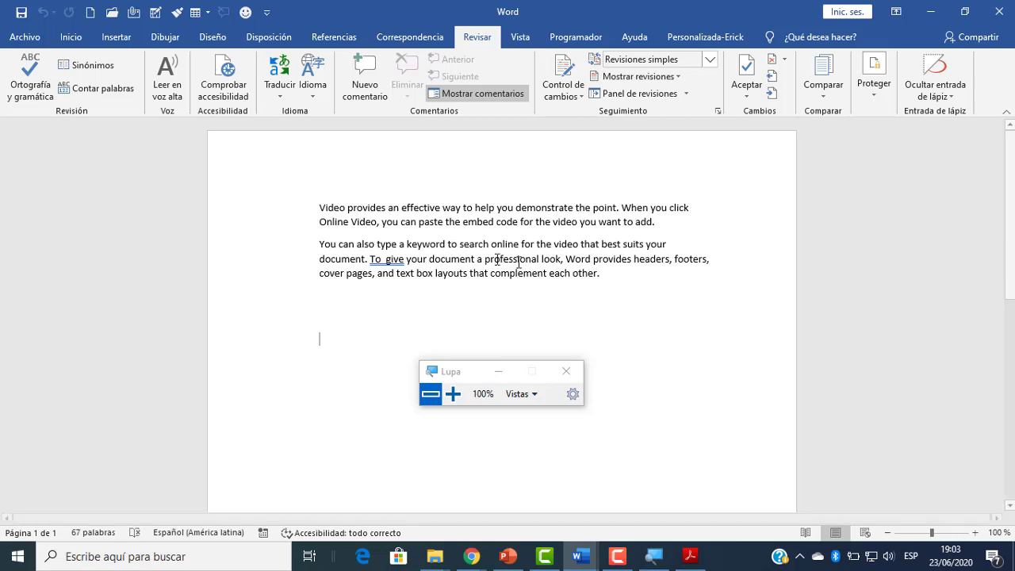
# Check the Meet chat in Chrome, and show the "Ortografía y Gramática" slide in the PowerPoint presentation.
pyautogui.click(471, 556)
pyautogui.click(447, 489)
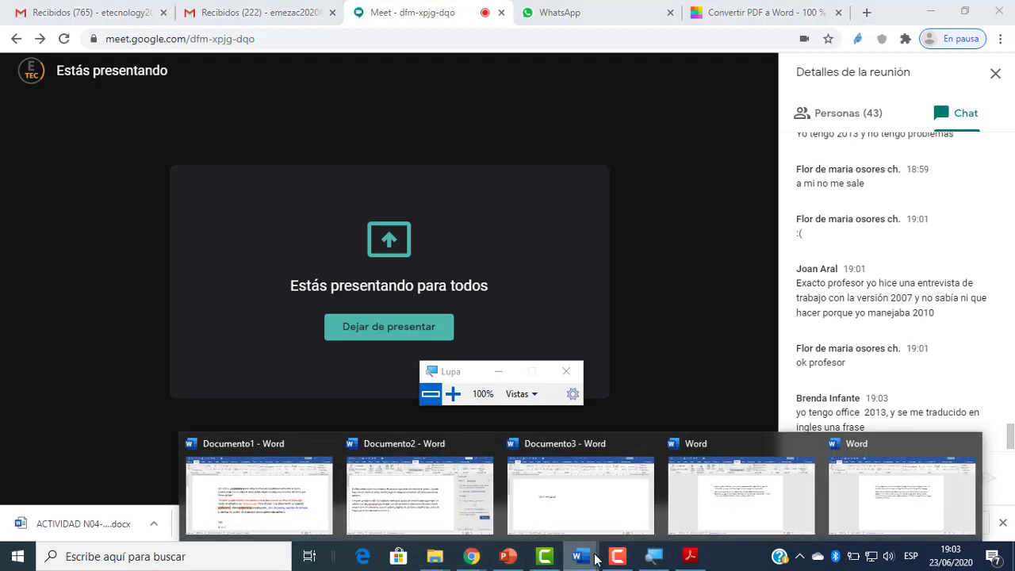
pyautogui.click(509, 558)
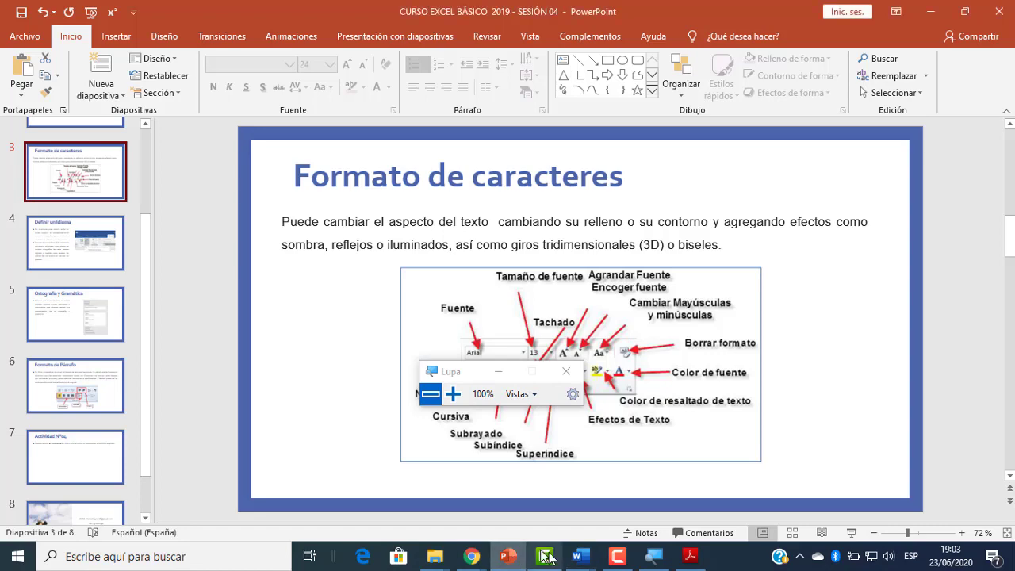
pyautogui.click(76, 242)
pyautogui.click(74, 320)
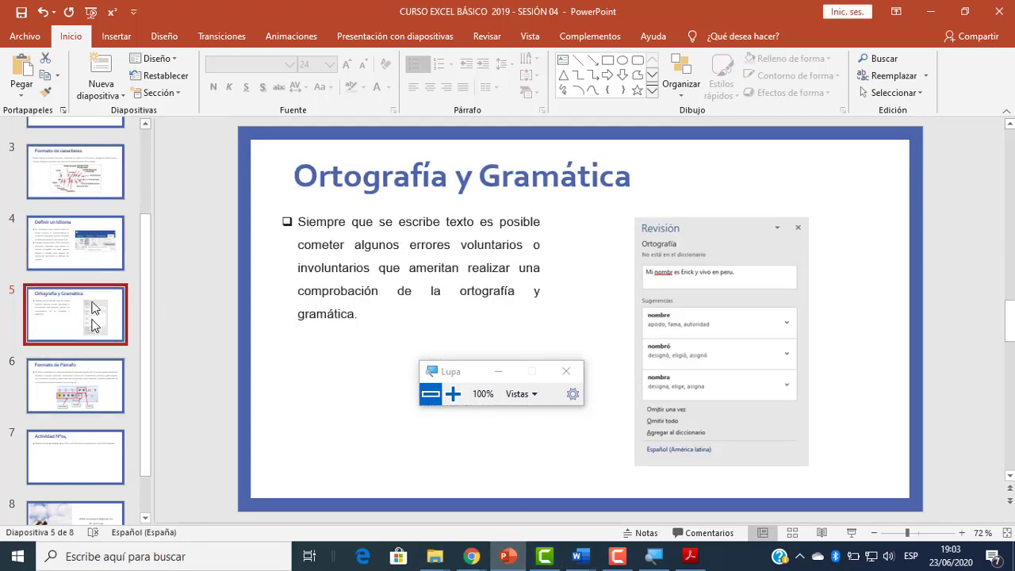
pyautogui.click(92, 248)
pyautogui.click(68, 322)
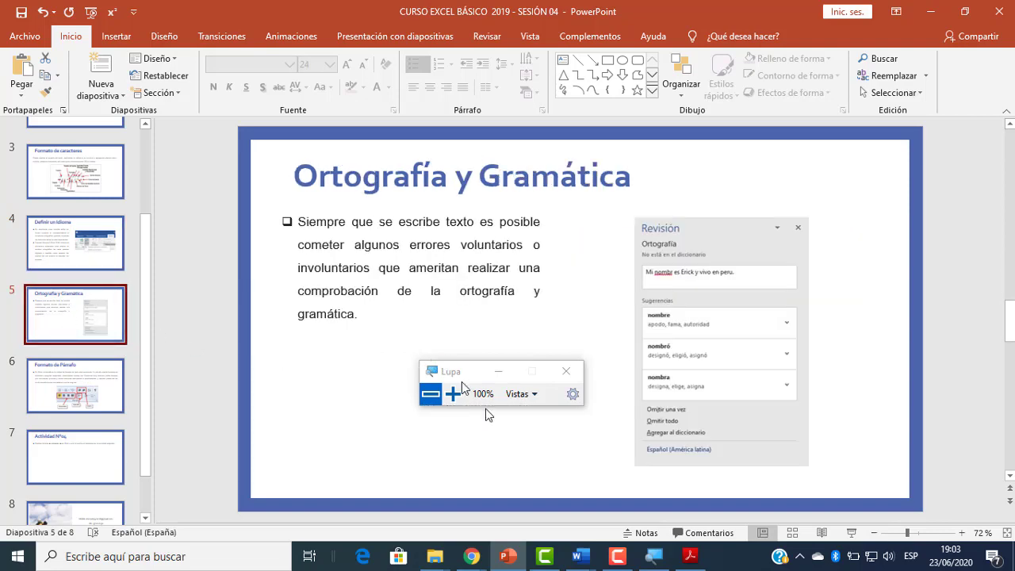
# Check the Meet chat again, and delete all the text from the Spanish copy in Word.
pyautogui.moveTo(471, 556)
pyautogui.click(459, 522)
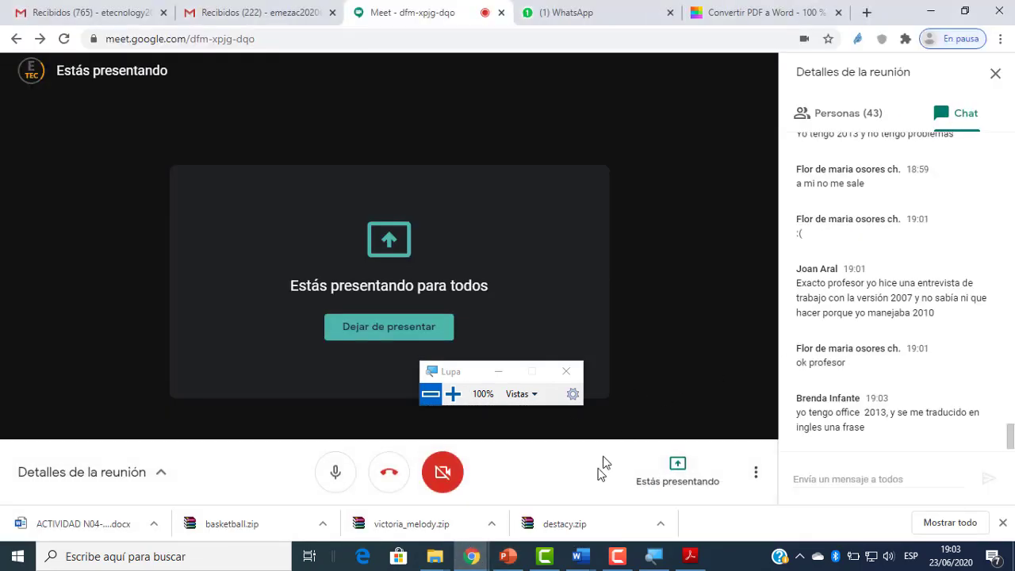
pyautogui.moveTo(576, 553)
pyautogui.click(915, 500)
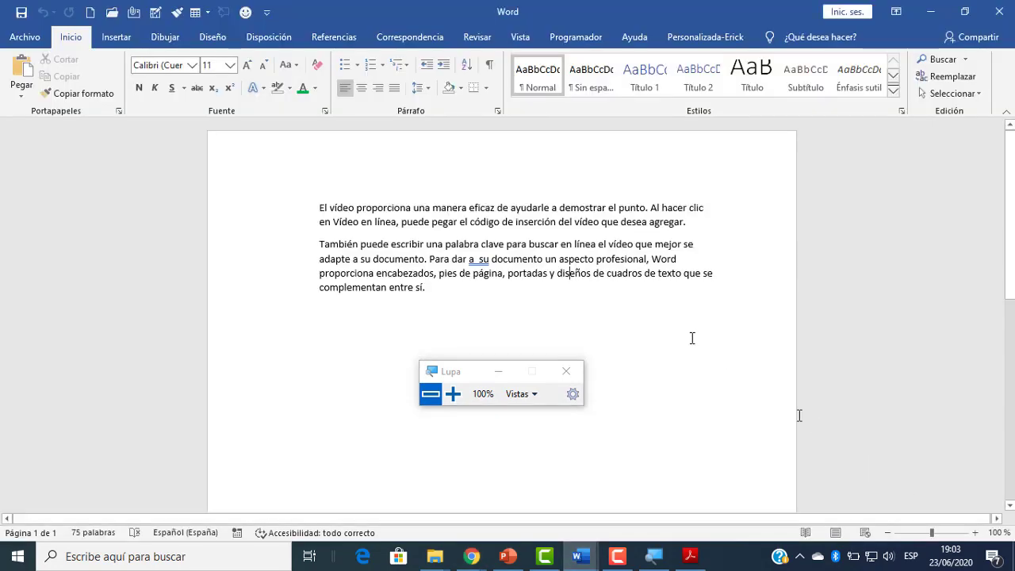
pyautogui.hotkey('ctrl', 'a')
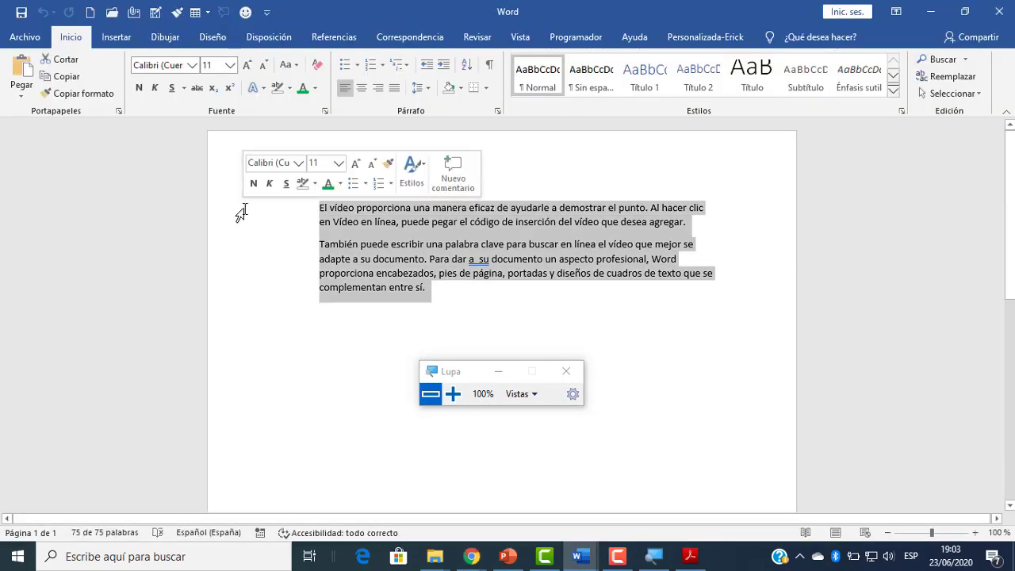
pyautogui.press('Delete')
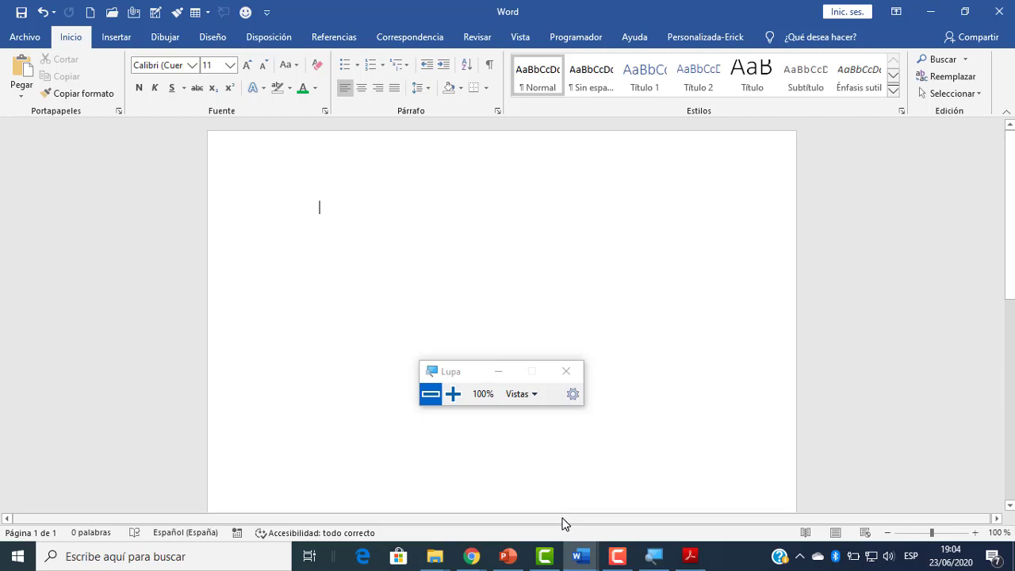
# Write a Spanish sample sentence giving the presenter's first name and country, misspelling "nomb" and "peru", and start a new paragraph.
pyautogui.write('Mi ')
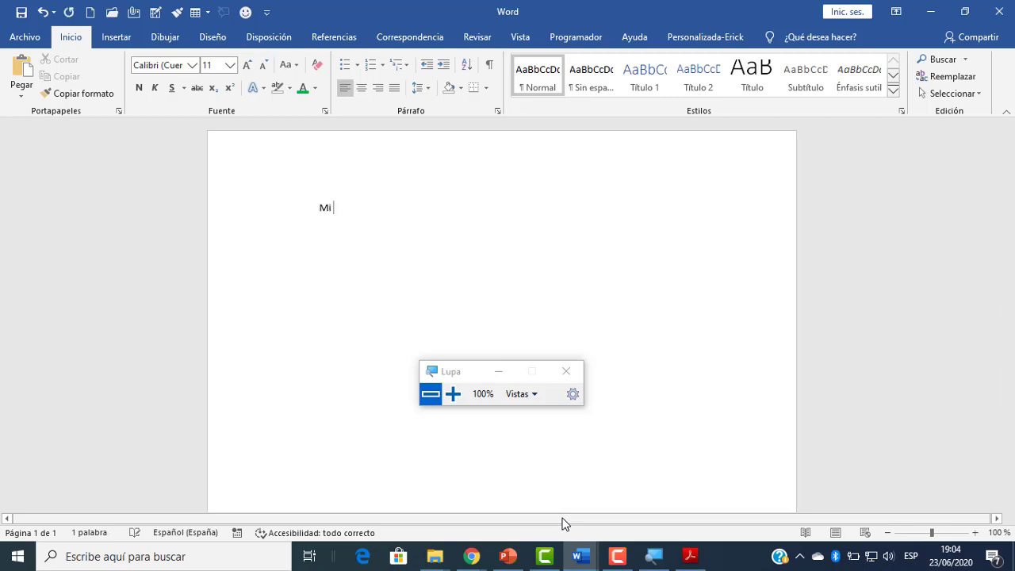
pyautogui.write('nom')
pyautogui.write('b Erick')
pyautogui.press('Left')
pyautogui.press('Left')
pyautogui.press('Left')
pyautogui.press('Left')
pyautogui.press('Left')
pyautogui.press('Left')
pyautogui.write('es Erick y so')
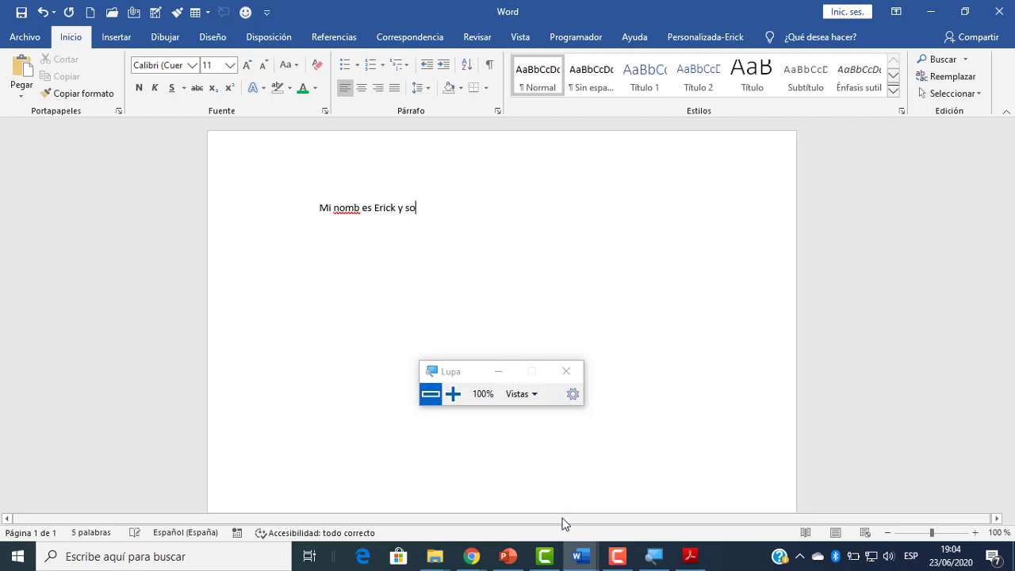
pyautogui.write('y del peru.')
pyautogui.scroll(9, 467, 462)
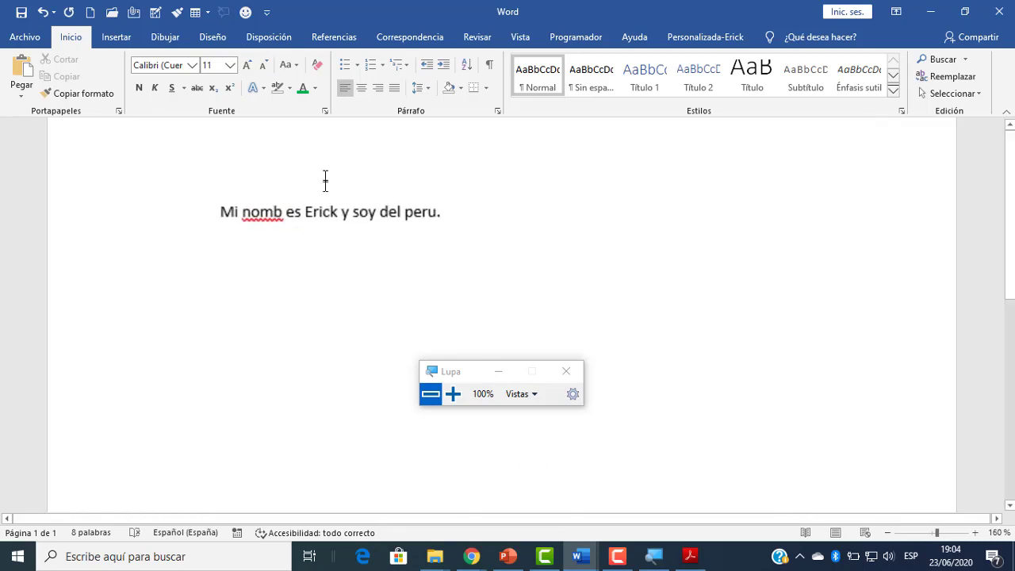
pyautogui.press('Return')
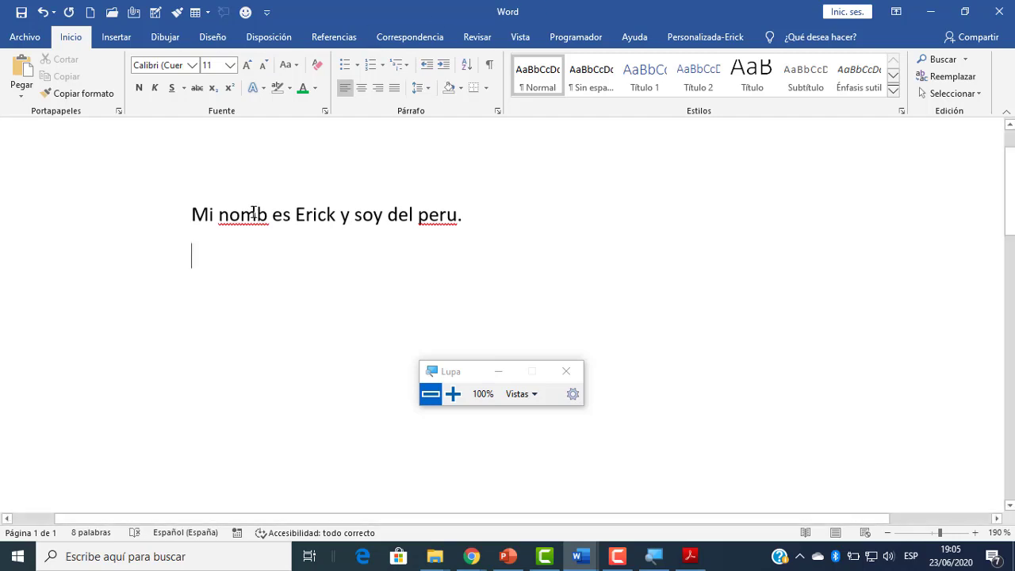
# Use the spelling suggestions to correct "nomb" to "nombre" and "peru" to "Perú" in the sample sentence.
pyautogui.scroll(1, 251, 213)
pyautogui.moveTo(428, 369); pyautogui.dragTo(541, 421)
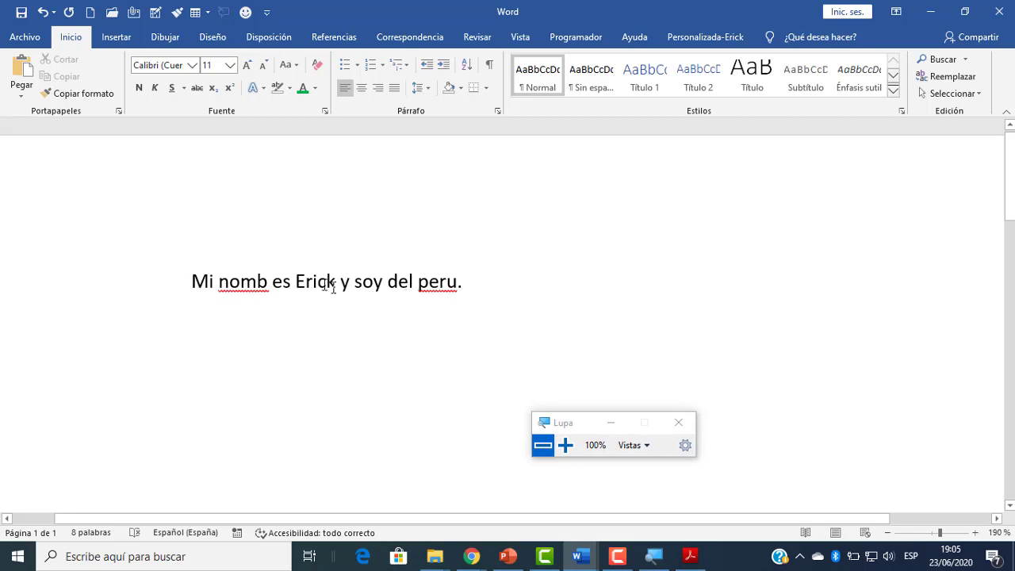
pyautogui.rightClick(254, 285)
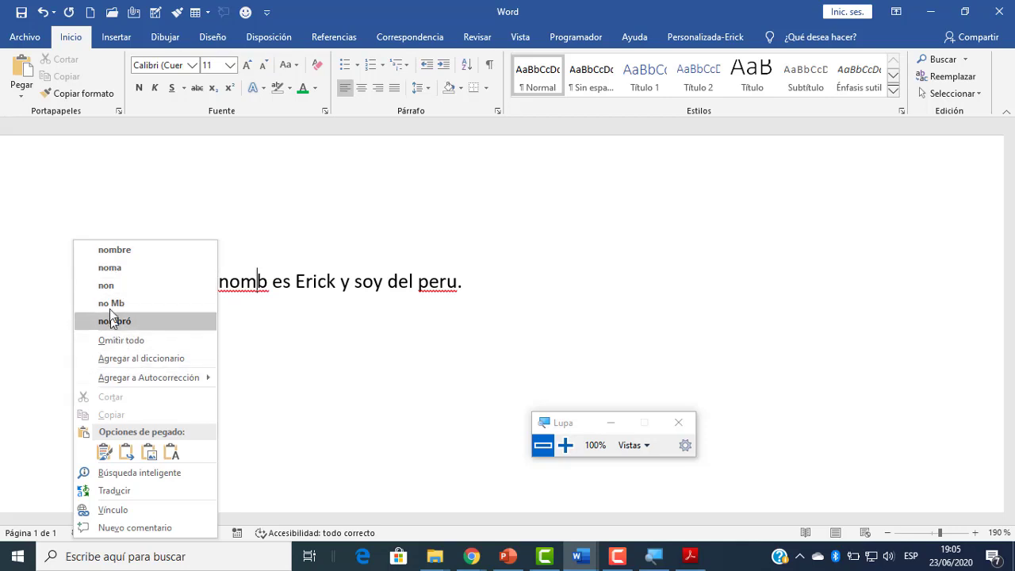
pyautogui.click(123, 251)
pyautogui.click(198, 322)
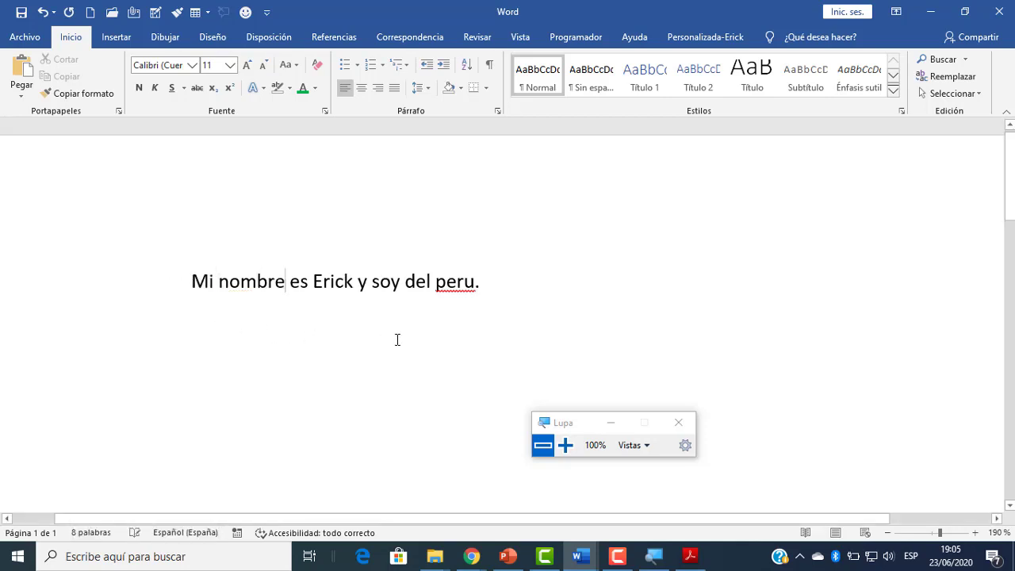
pyautogui.rightClick(458, 284)
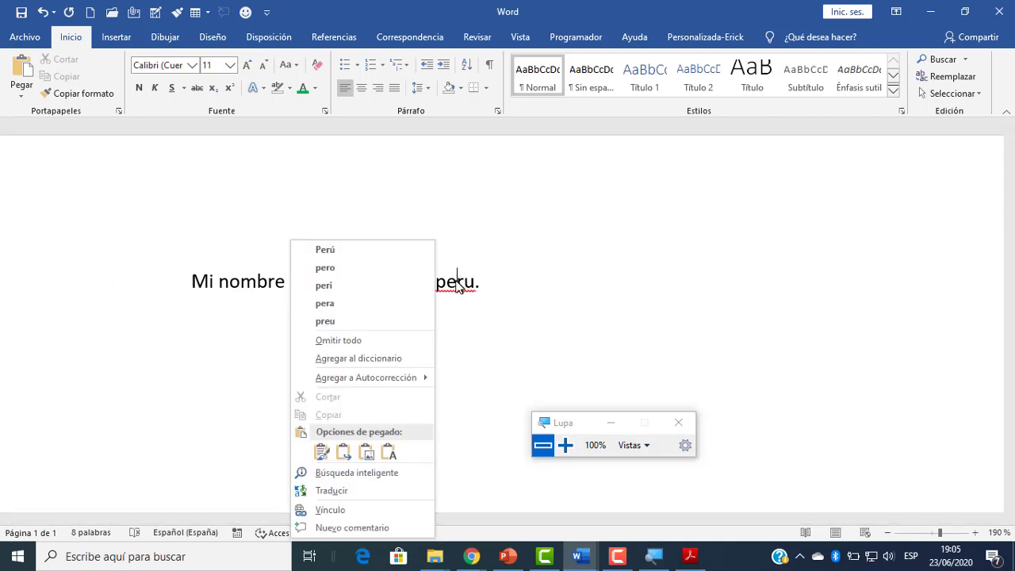
pyautogui.click(372, 251)
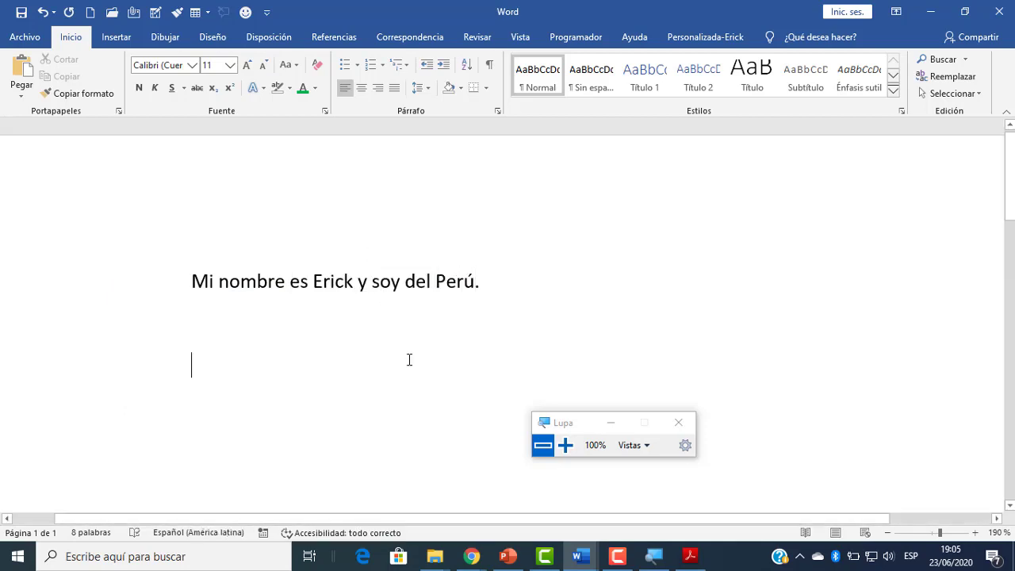
# Undo the corrections of "nomb" and "peru", and write "Tenemos las diferente nubes en Lima." as a second paragraph.
pyautogui.hotkey('ctrl', 'z')
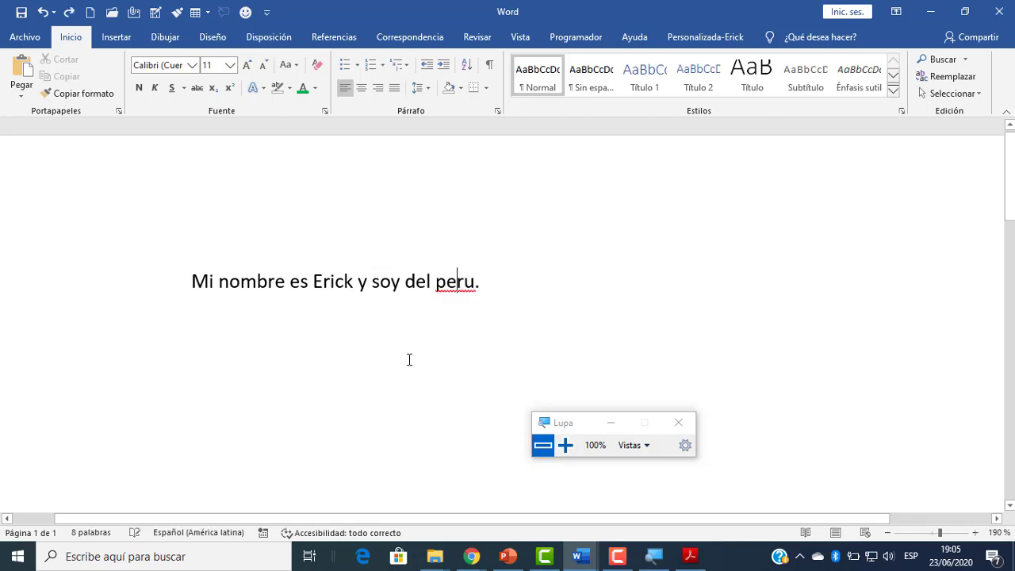
pyautogui.hotkey('ctrl', 'z')
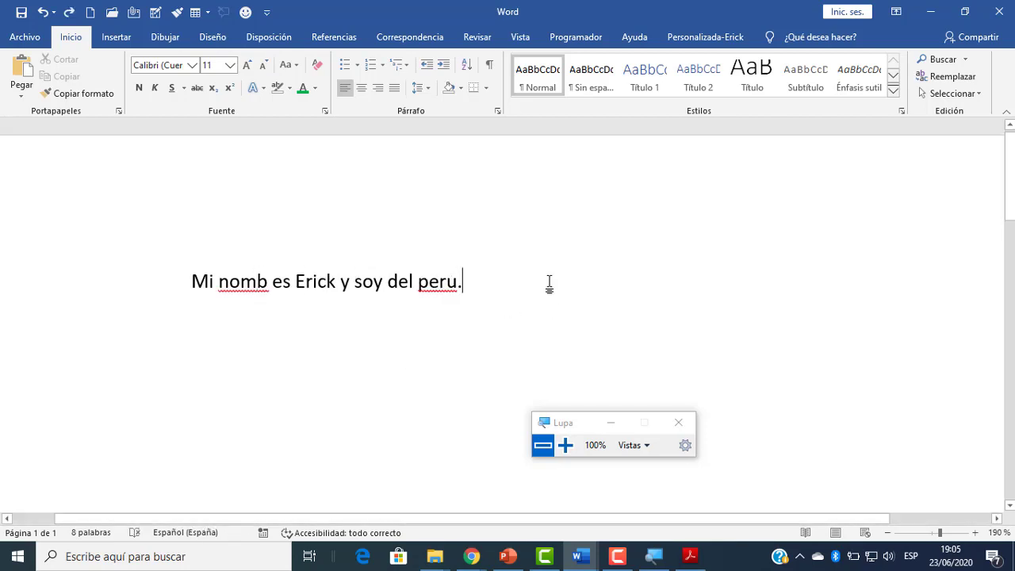
pyautogui.press('Return')
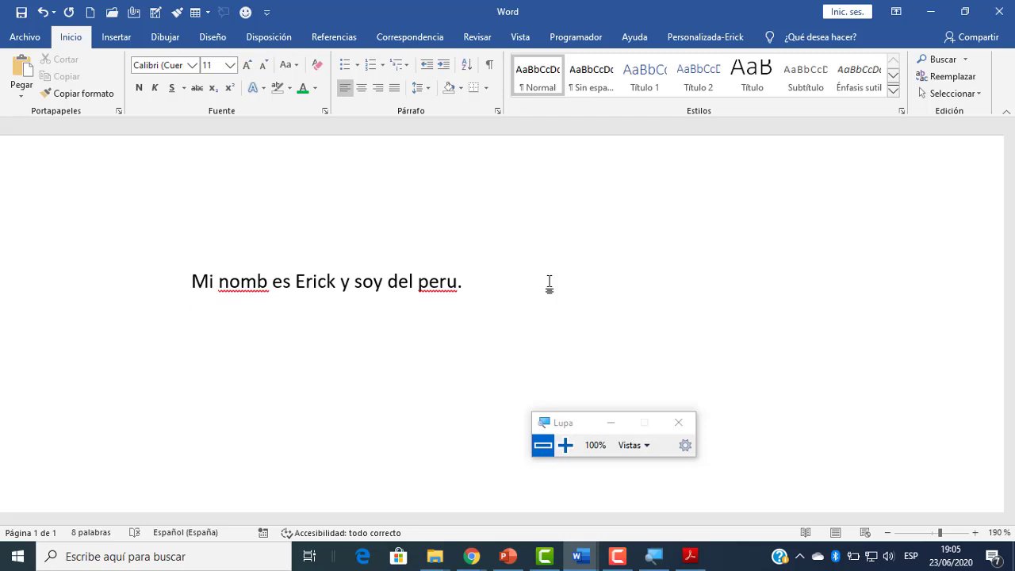
pyautogui.write('tenemos ')
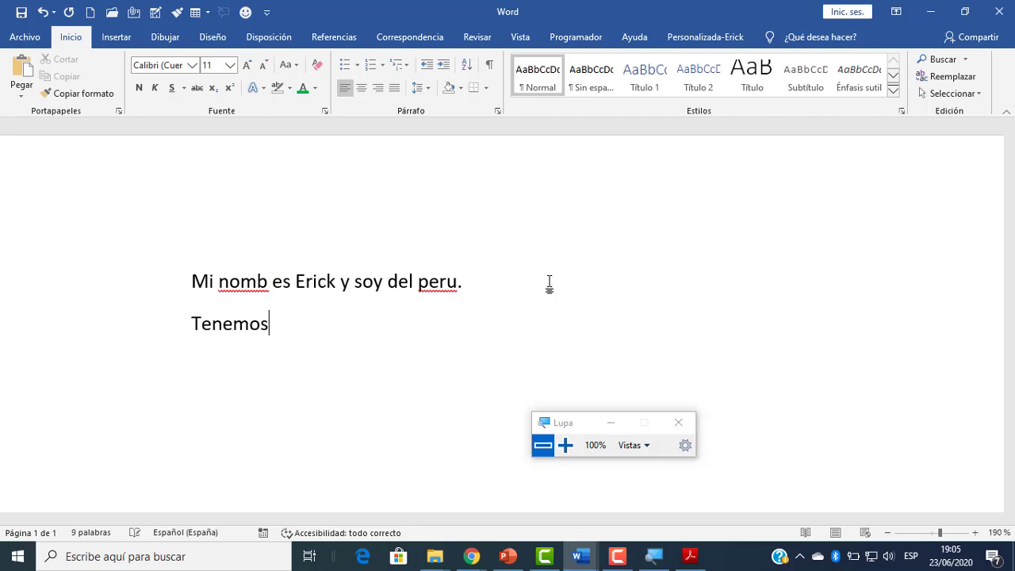
pyautogui.write('las')
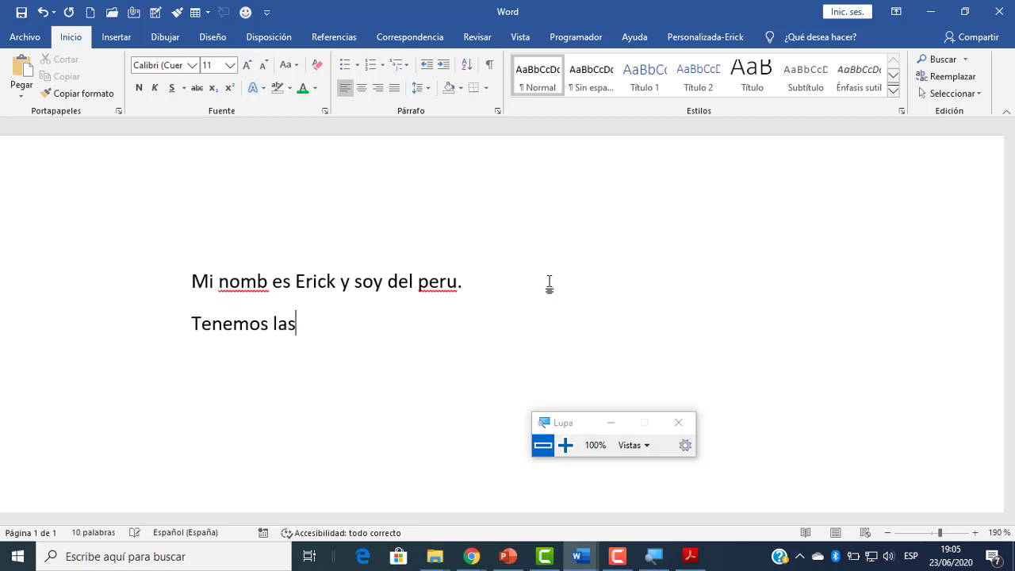
pyautogui.write(' diferent')
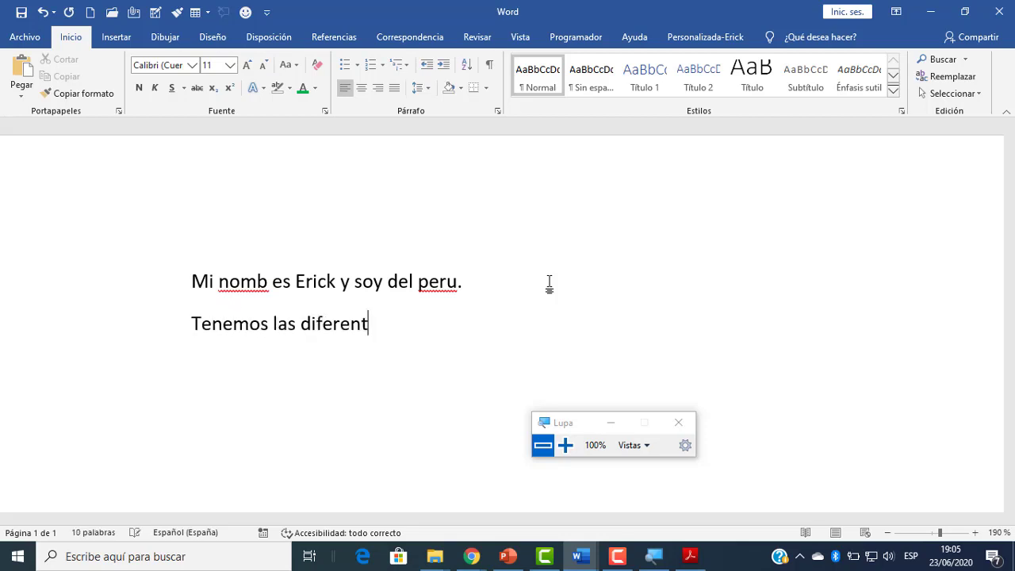
pyautogui.write('e nubes ')
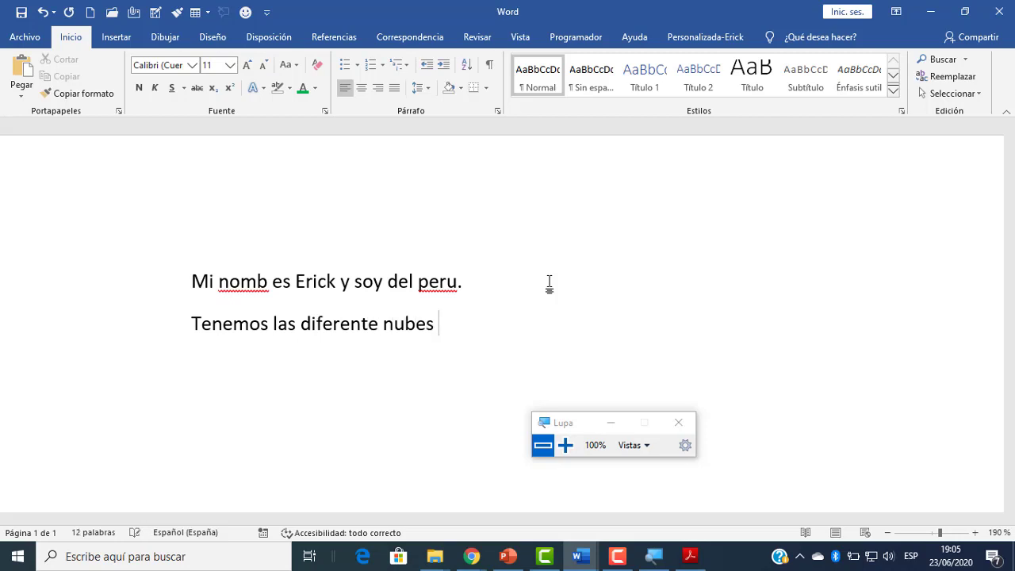
pyautogui.write('en Lima.')
pyautogui.press('Return')
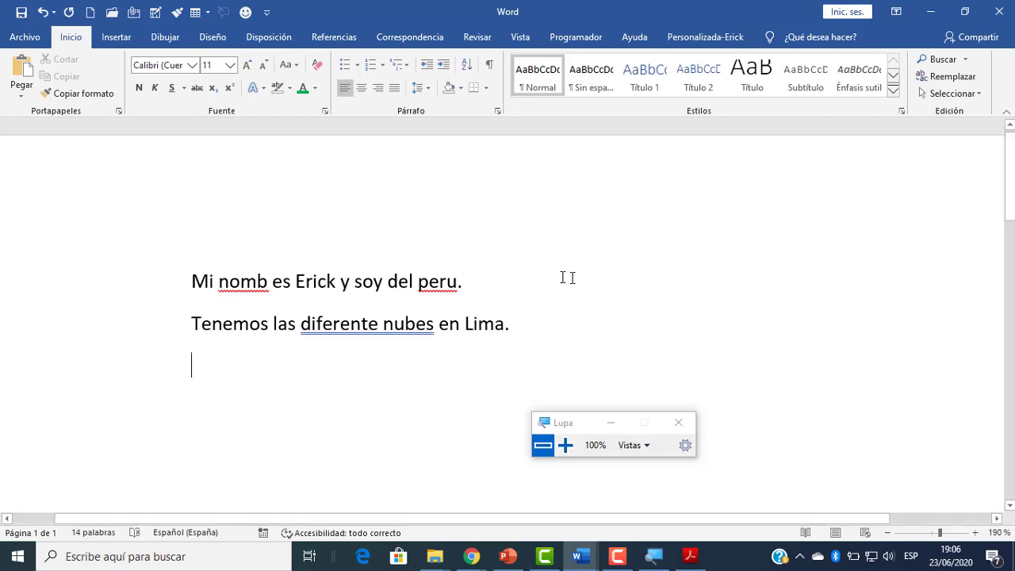
# Correct "diferente nubes" to "diferentes nubes" using the grammar suggestion.
pyautogui.click(563, 445)
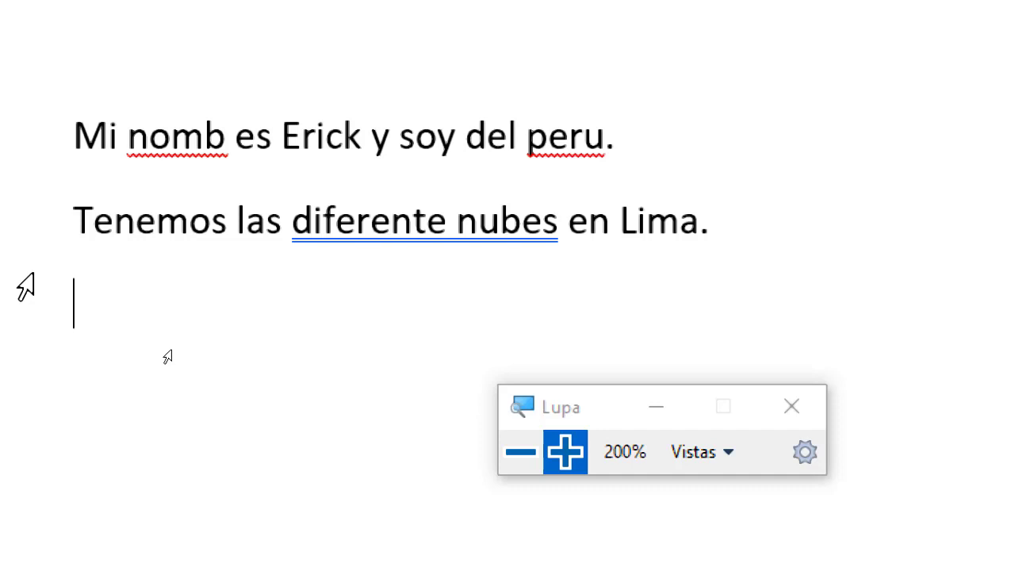
pyautogui.rightClick(442, 226)
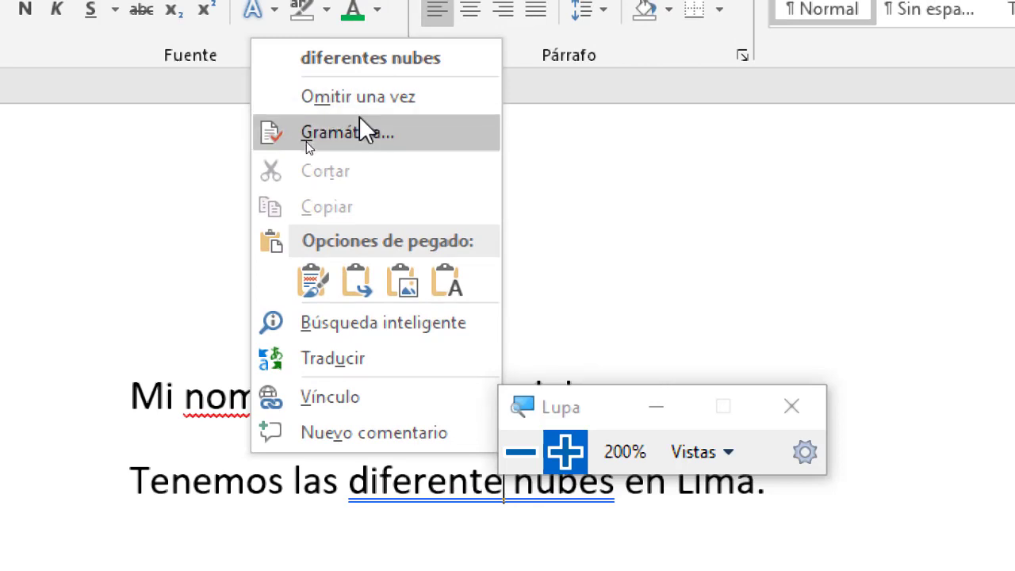
pyautogui.click(354, 72)
pyautogui.moveTo(584, 415); pyautogui.dragTo(804, 548)
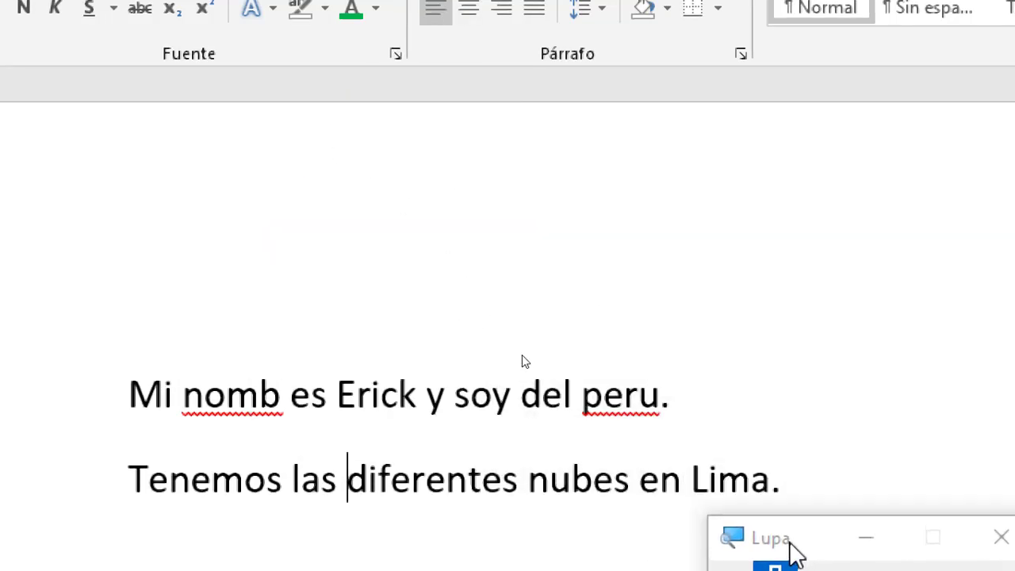
# Change "diferentes" back to "diferente", retype the sentence's ending as "Lima.", and start a new paragraph so the grammar is rechecked.
pyautogui.hotkey('ctrl', 'Right')
pyautogui.press('Left')
pyautogui.press('BackSpace')
pyautogui.press('End')
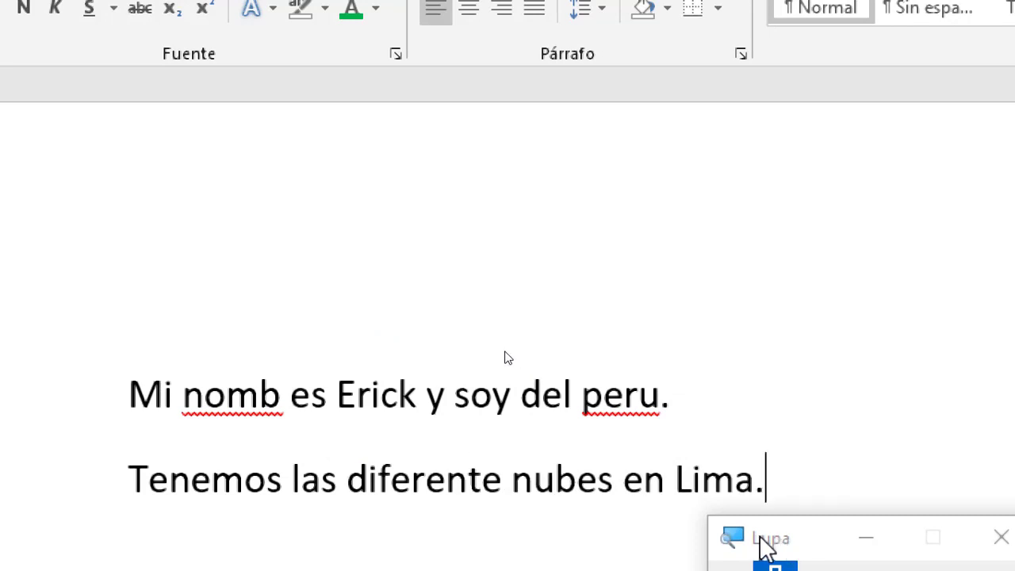
pyautogui.press('BackSpace')
pyautogui.press('BackSpace')
pyautogui.press('BackSpace')
pyautogui.press('BackSpace')
pyautogui.write('ima')
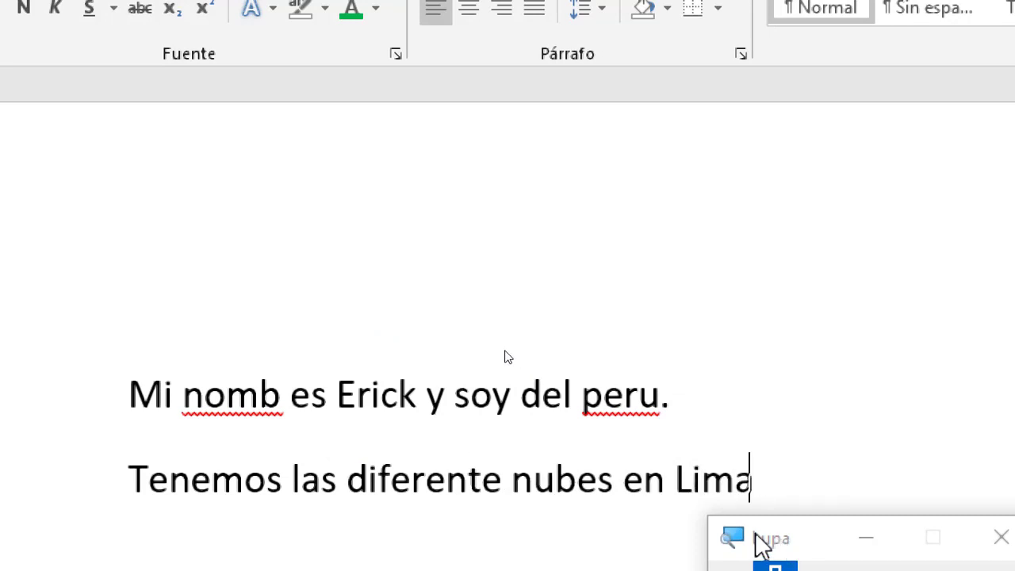
pyautogui.press('Return')
pyautogui.press('BackSpace')
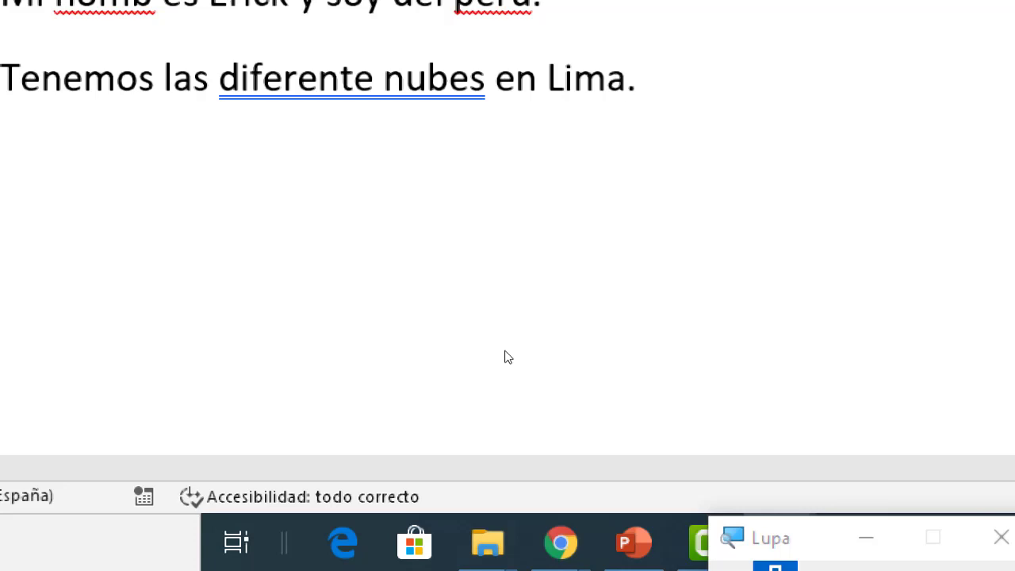
pyautogui.press('Return')
pyautogui.press('Tab')
pyautogui.press('BackSpace')
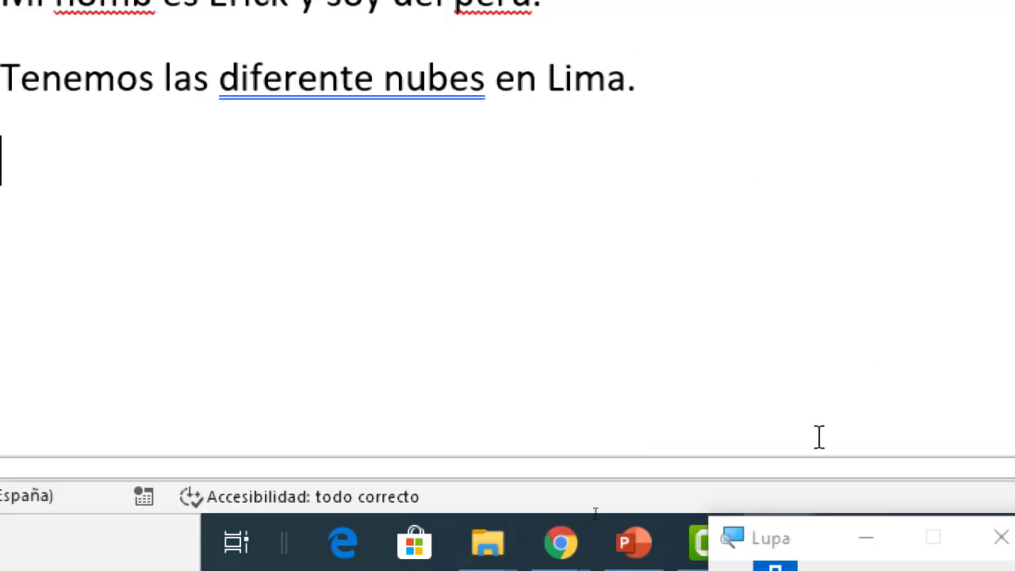
# Run the spelling and grammar check on the document, examine the suggestions for "nomb", and end the check.
pyautogui.moveTo(780, 548); pyautogui.dragTo(736, 214)
pyautogui.click(698, 263)
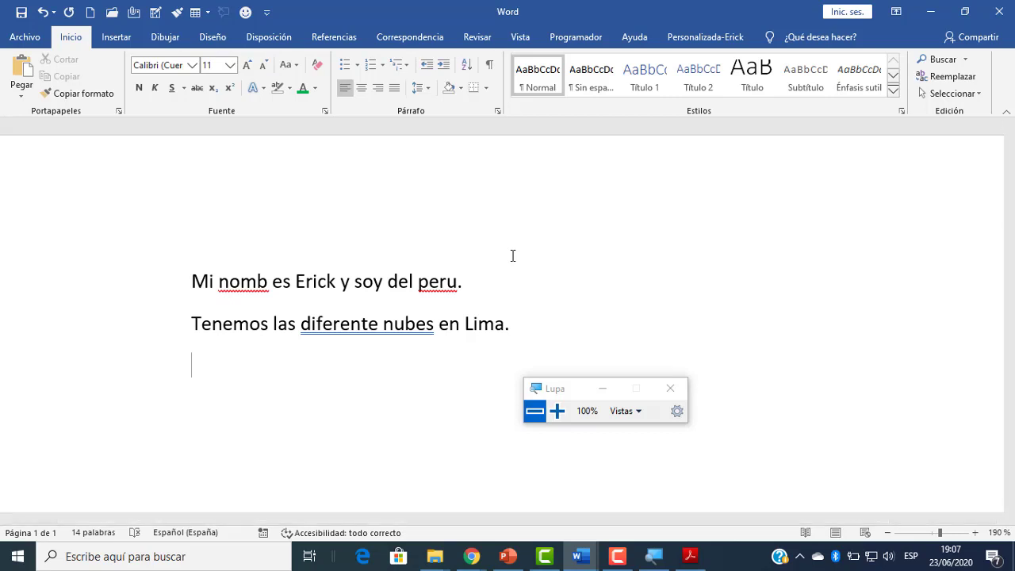
pyautogui.click(473, 37)
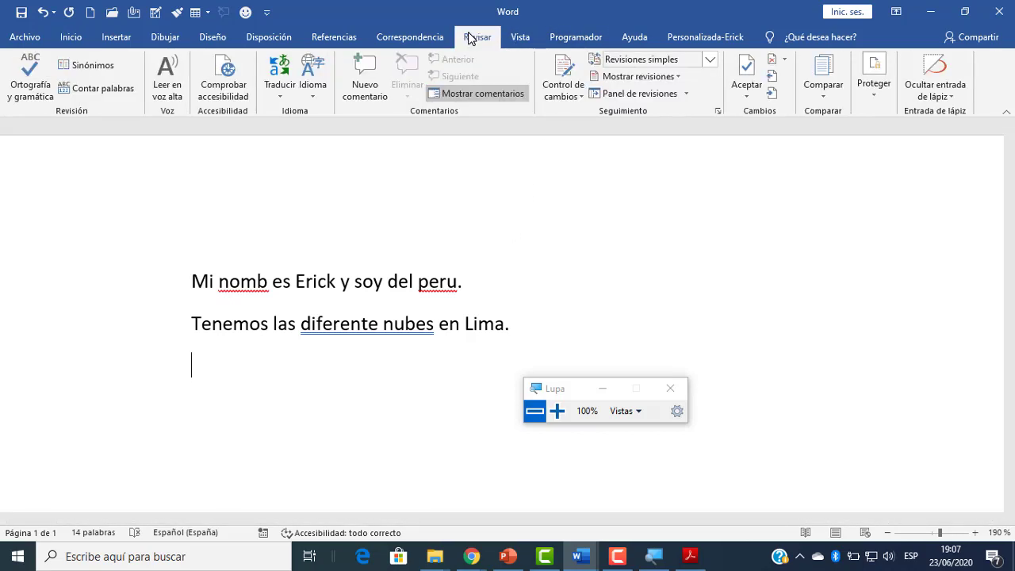
pyautogui.click(21, 94)
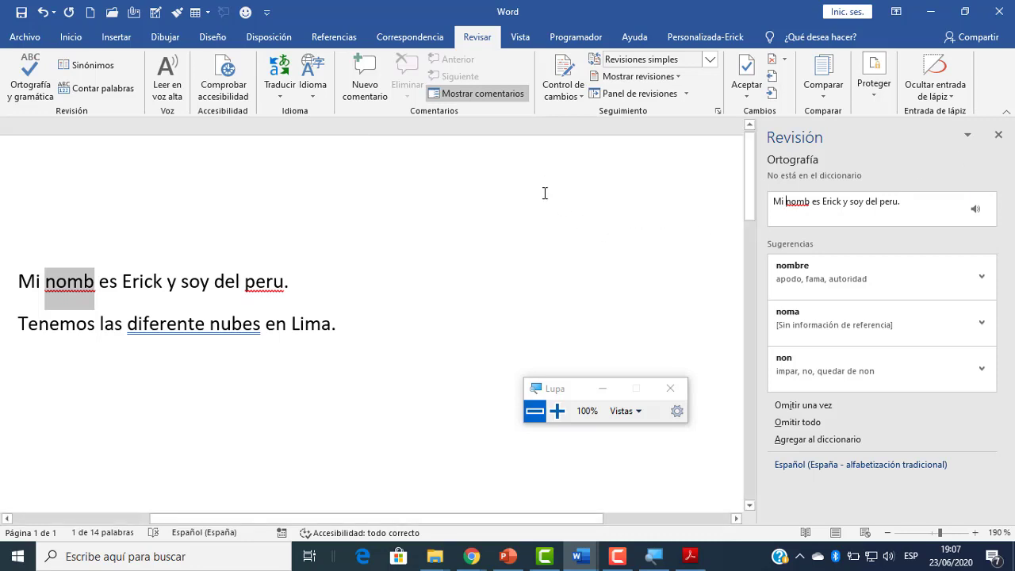
pyautogui.click(557, 411)
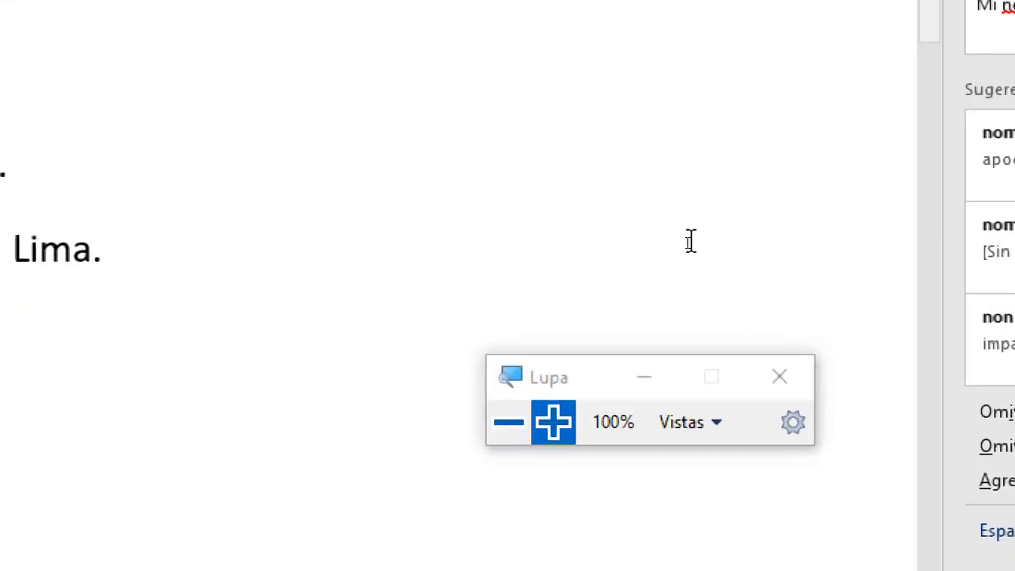
pyautogui.click(509, 423)
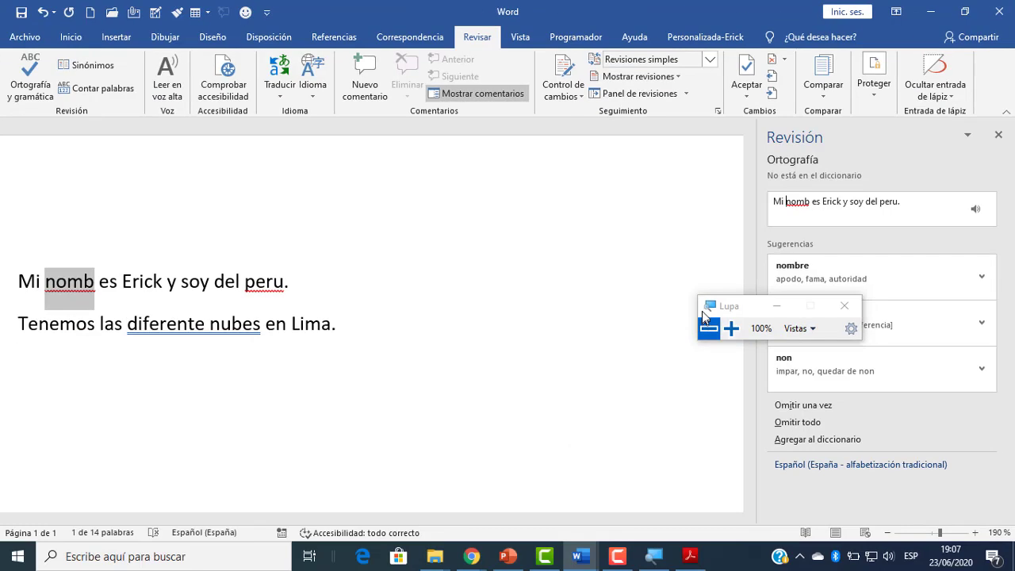
pyautogui.click(727, 327)
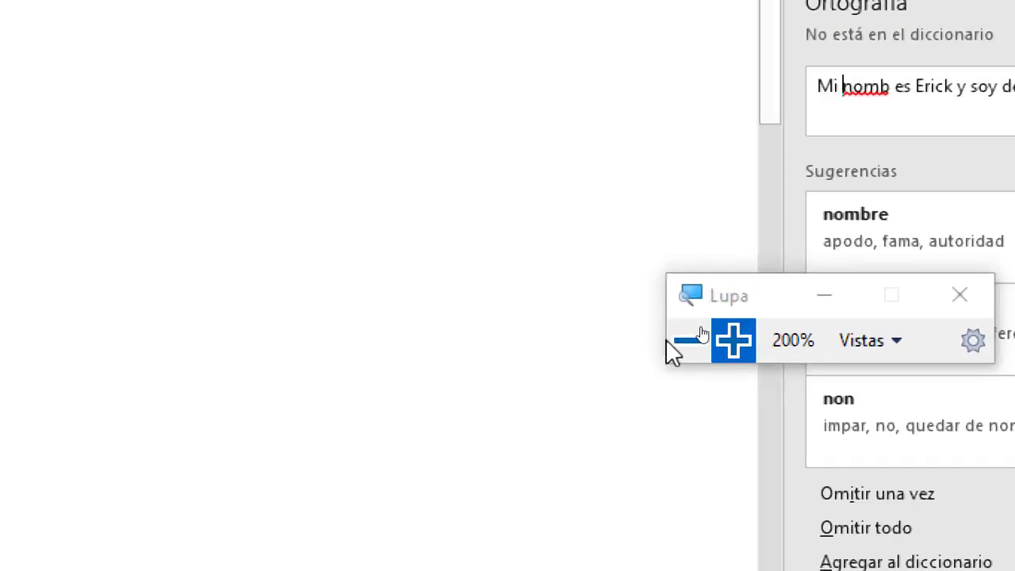
pyautogui.click(708, 328)
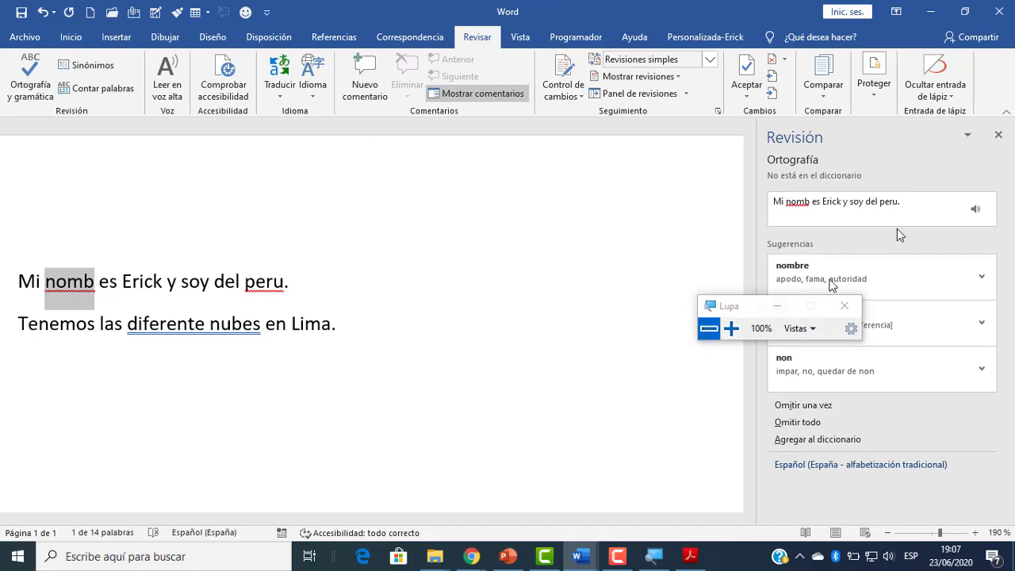
pyautogui.click(998, 135)
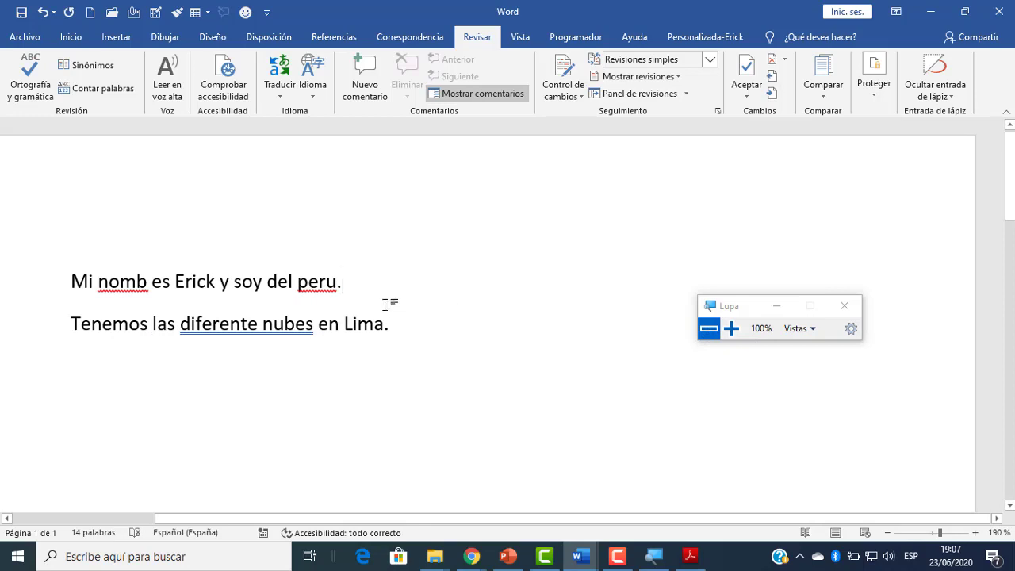
# Rerun the spelling and grammar check, and bring up the suggestions for the misspelled word "nomb".
pyautogui.press('F7')
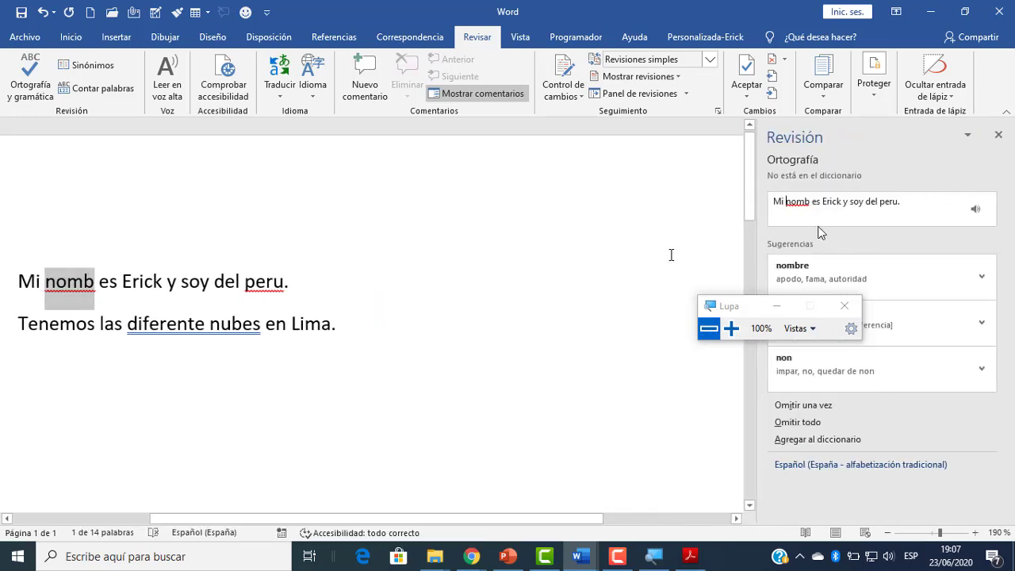
pyautogui.click(998, 136)
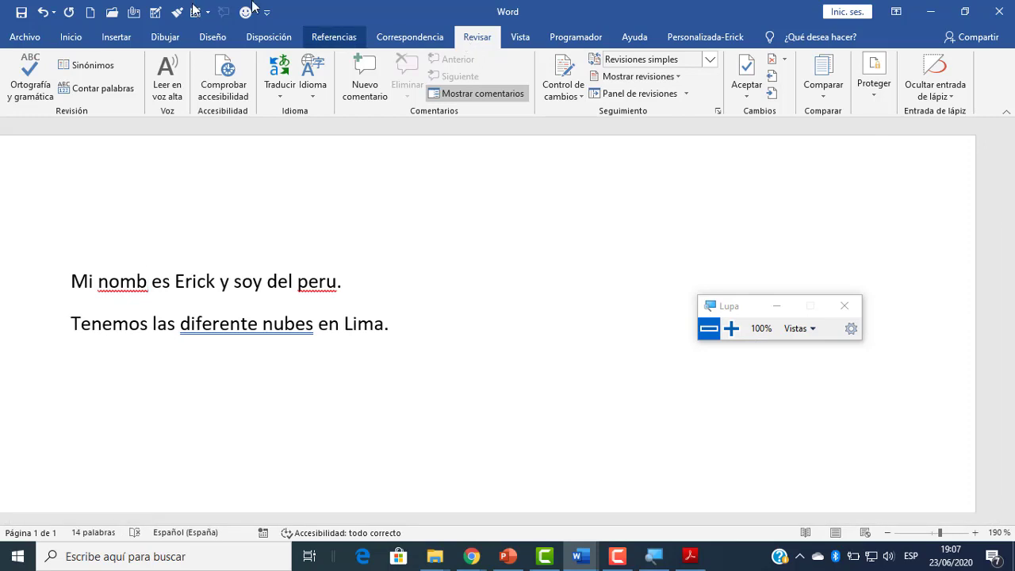
pyautogui.click(22, 82)
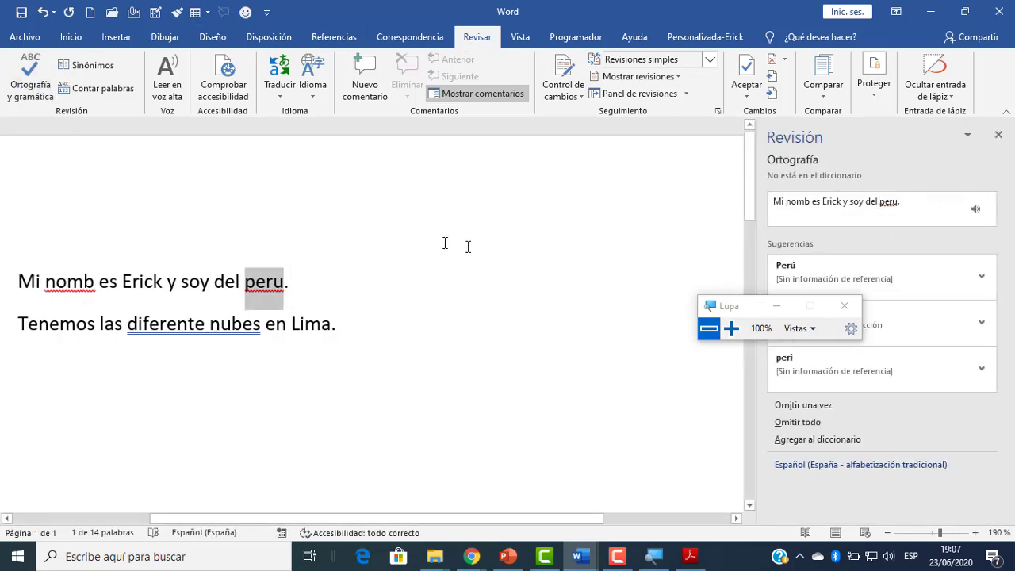
pyautogui.click(711, 306)
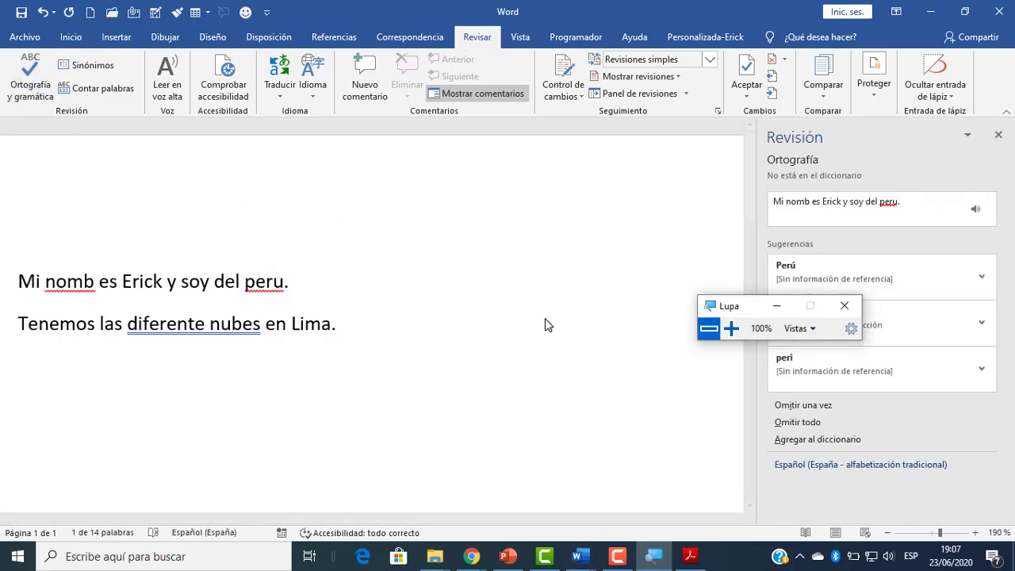
pyautogui.click(82, 284)
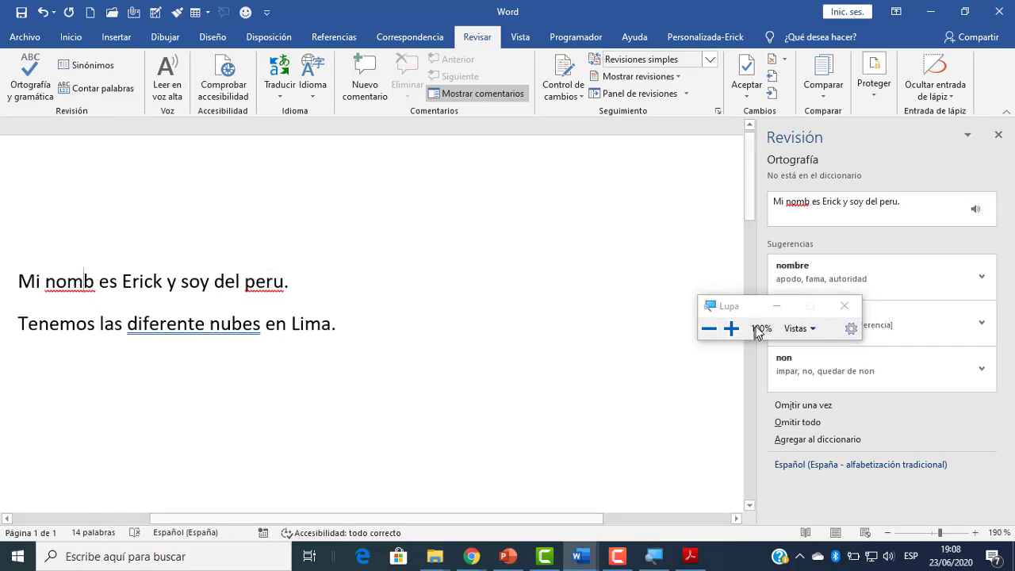
# Examine the suggestions, ignore choices and dictionary option for "nomb" under magnification, and open the additional options for the suggestion "nombre".
pyautogui.click(731, 328)
pyautogui.moveTo(732, 310); pyautogui.dragTo(618, 384)
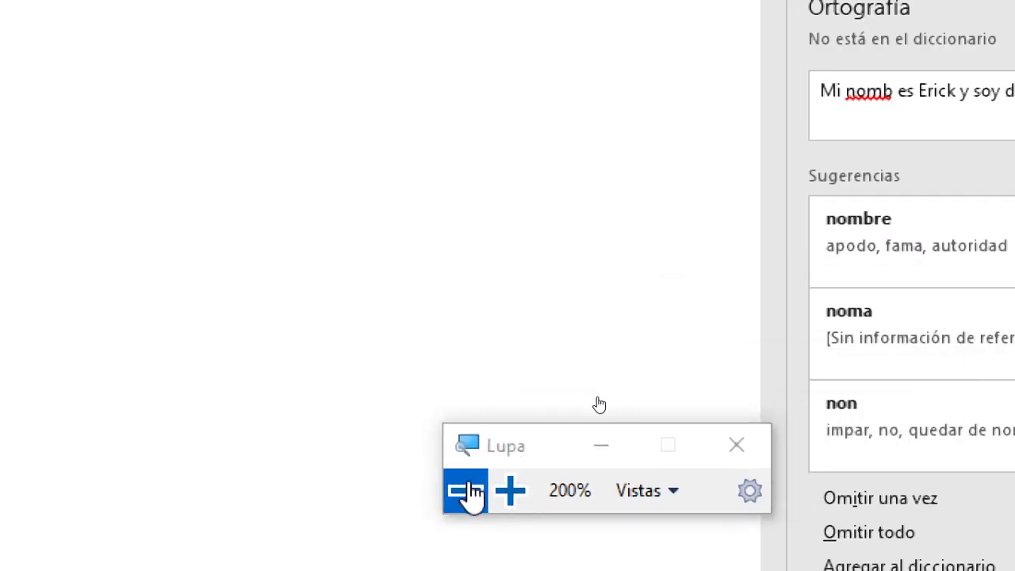
pyautogui.click(595, 402)
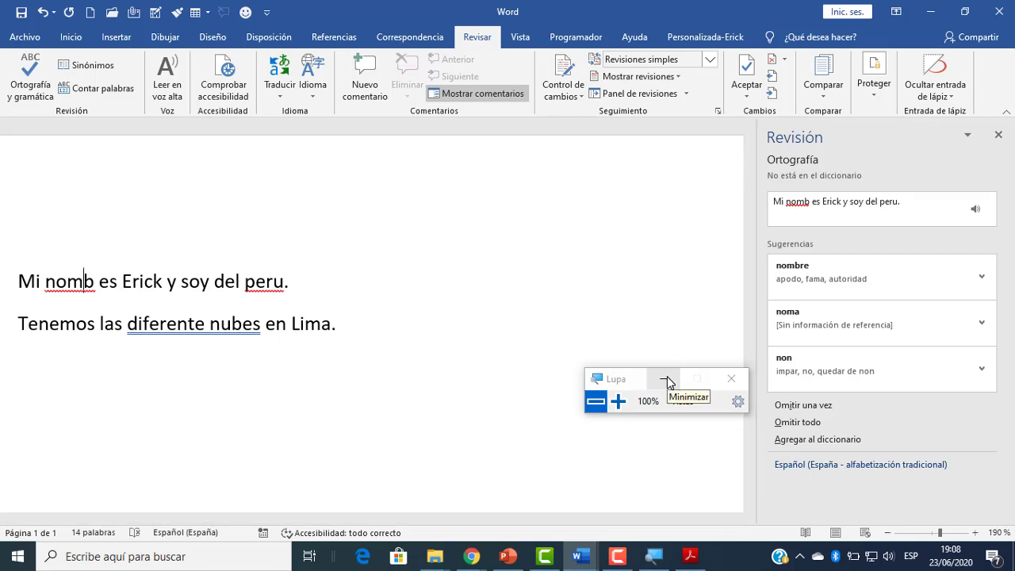
pyautogui.click(618, 401)
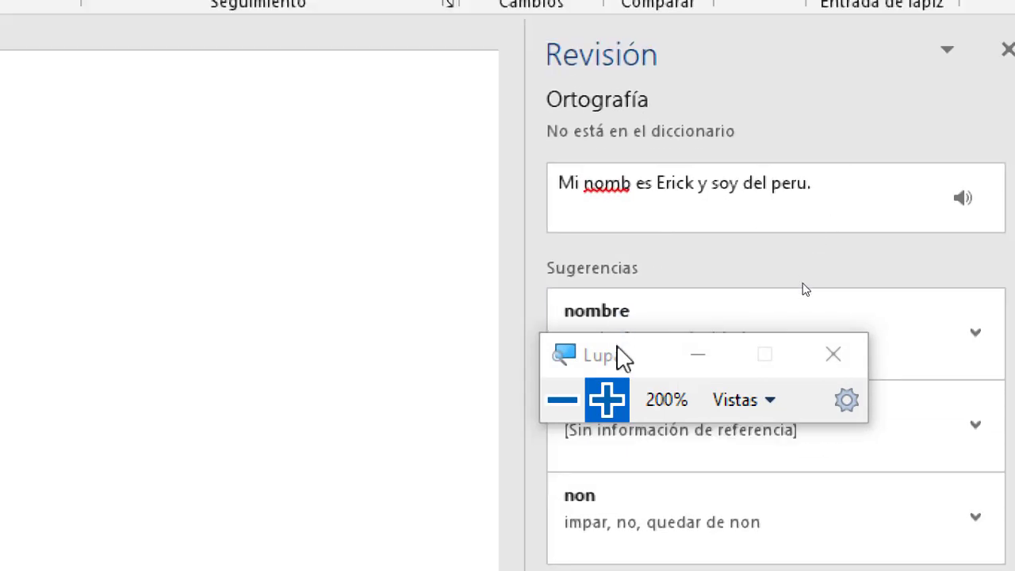
pyautogui.moveTo(615, 349); pyautogui.dragTo(863, 535)
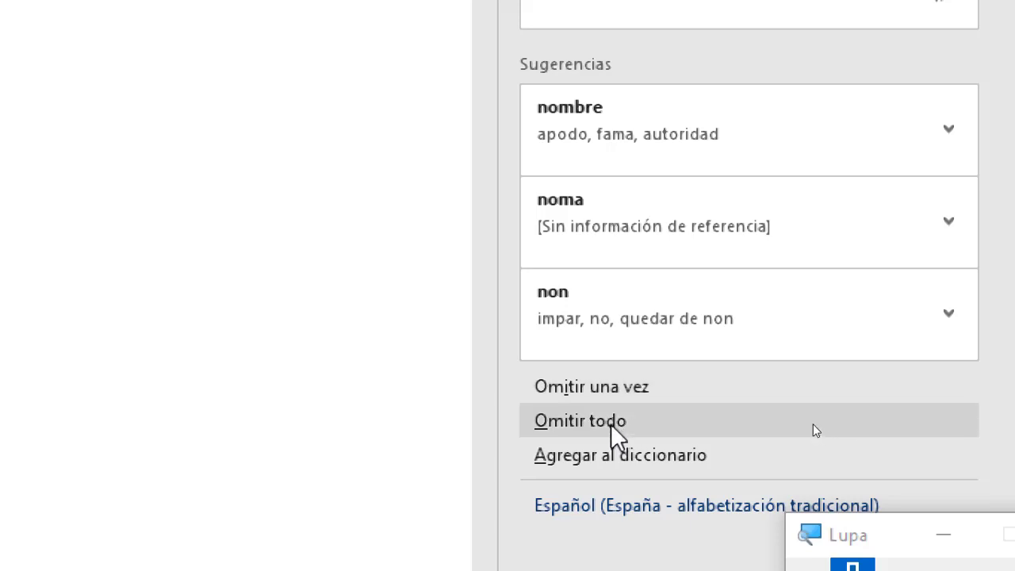
pyautogui.scroll(2, 612, 249)
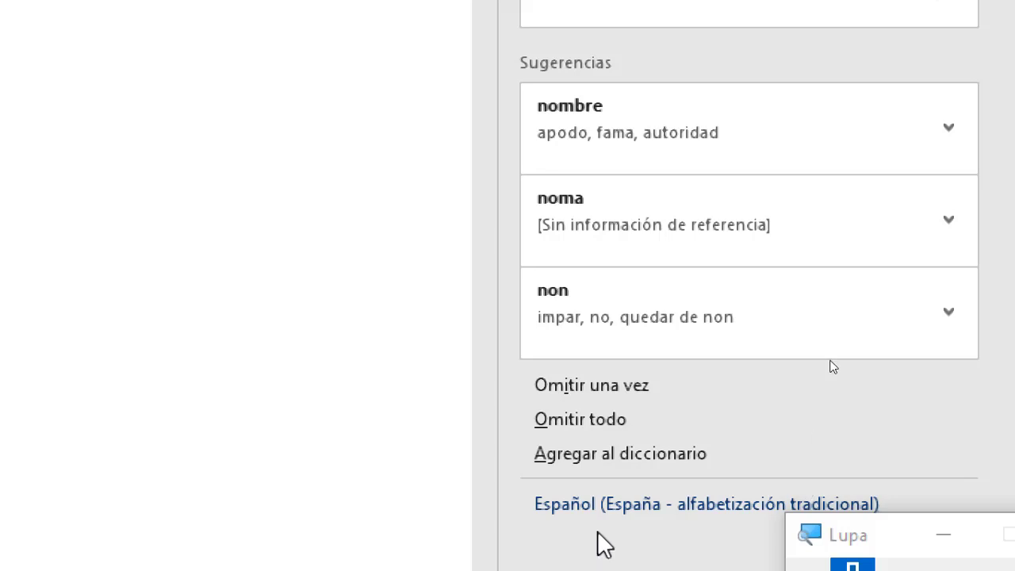
pyautogui.scroll(3, 832, 362)
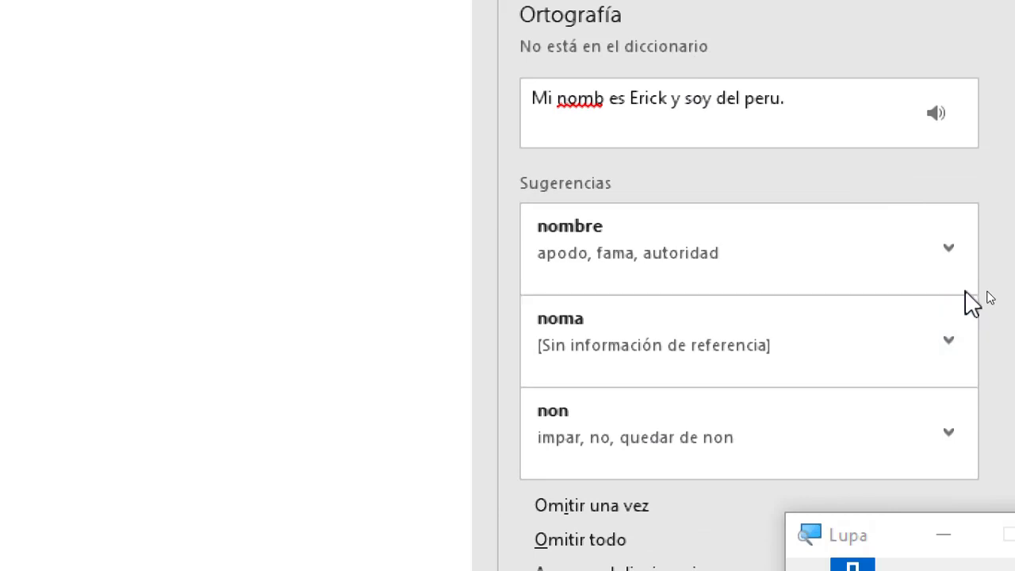
pyautogui.click(949, 253)
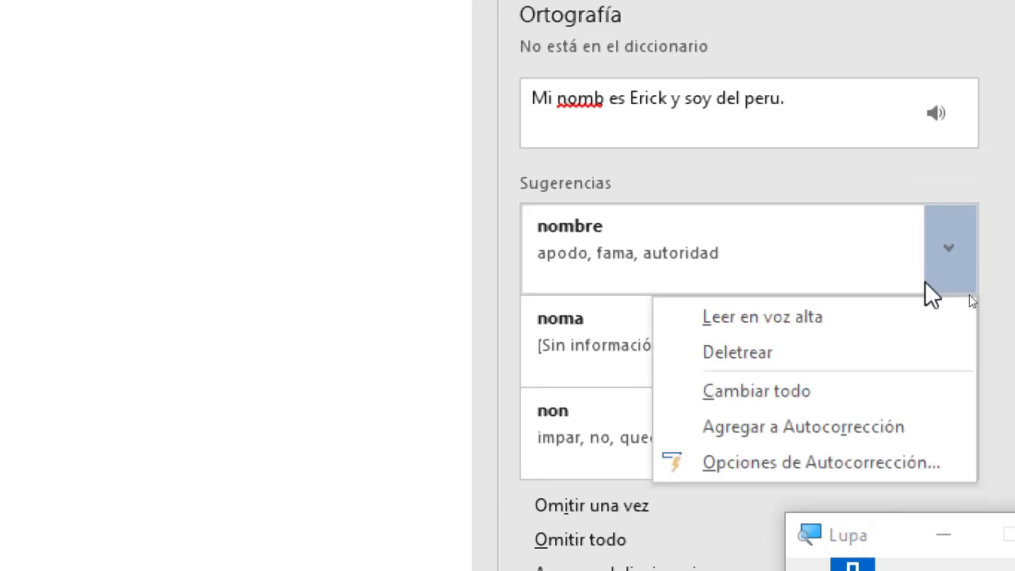
# Replace all occurrences of "nomb" with "nombre" and all occurrences of "peru" with "Perú" from the spelling suggestions.
pyautogui.click(731, 394)
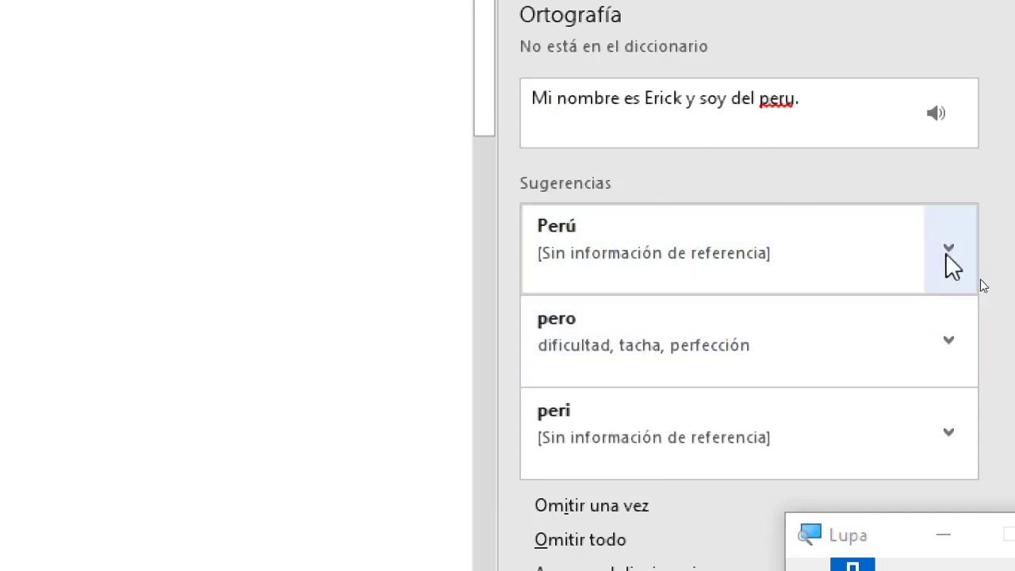
pyautogui.click(947, 249)
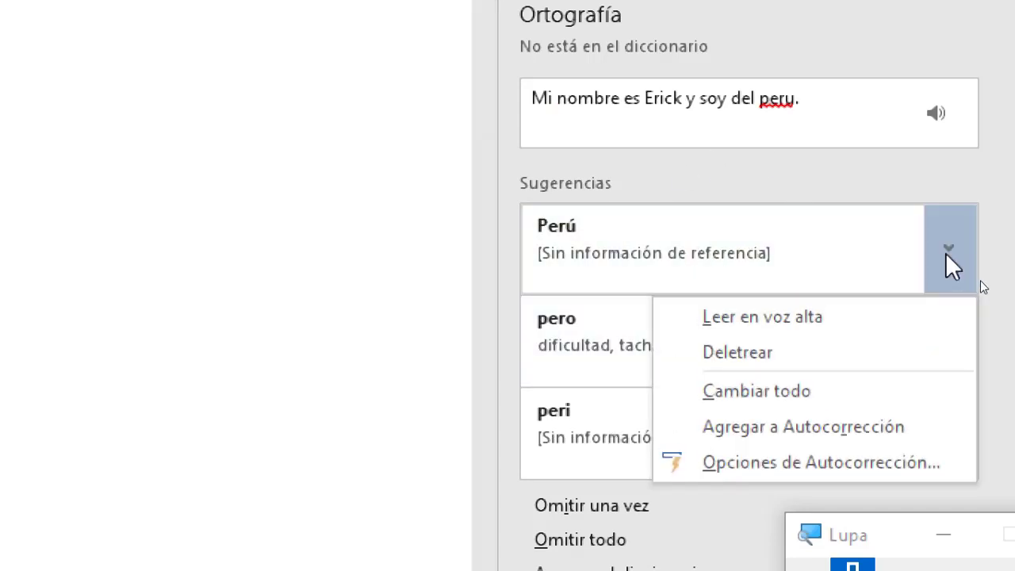
pyautogui.click(758, 394)
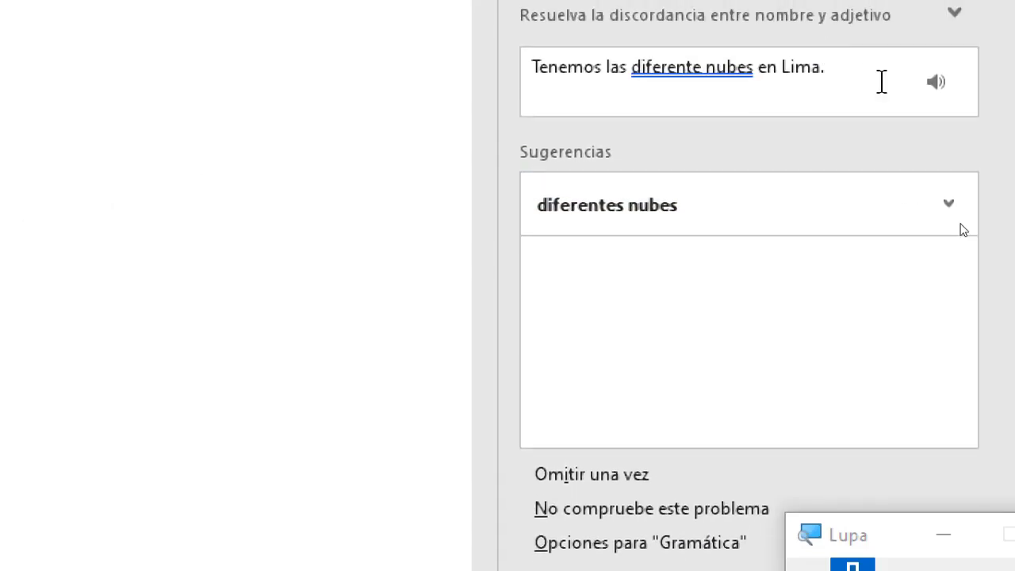
# Apply the grammar suggestion "diferentes nubes", dismiss the check's completion message, and return the magnification to 100%.
pyautogui.click(945, 202)
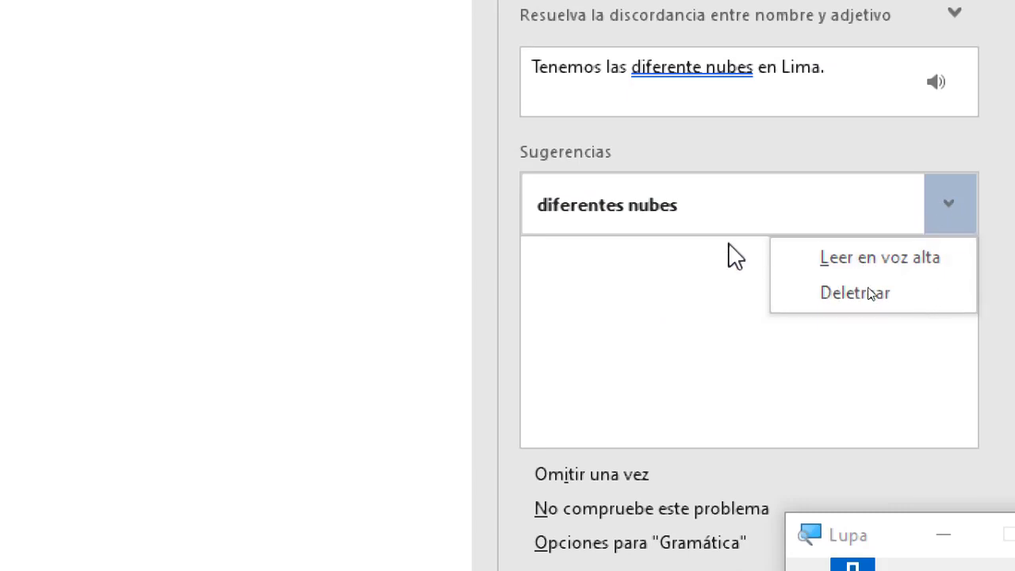
pyautogui.click(701, 215)
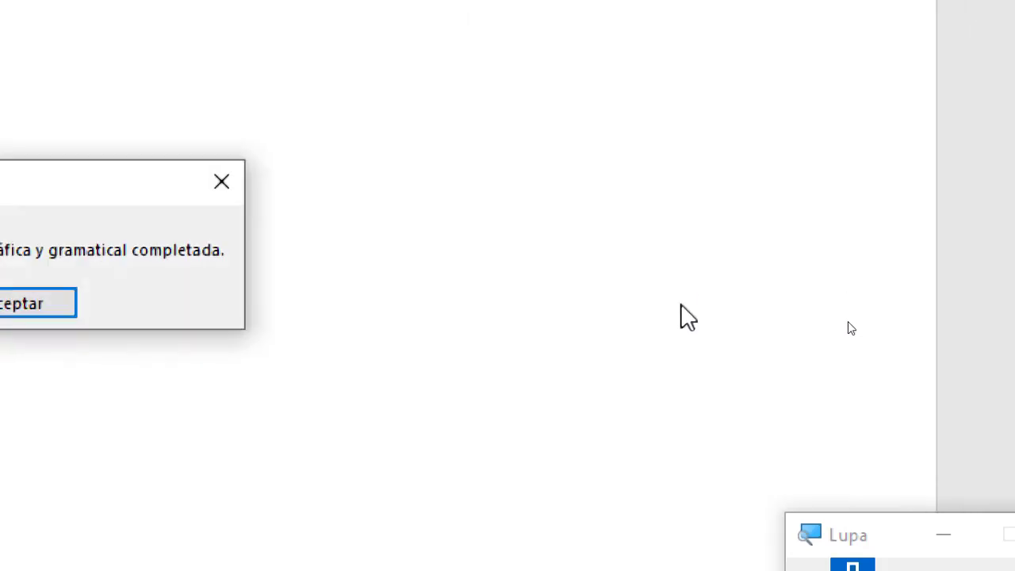
pyautogui.moveTo(821, 525); pyautogui.dragTo(408, 437)
pyautogui.click(435, 490)
pyautogui.click(435, 490)
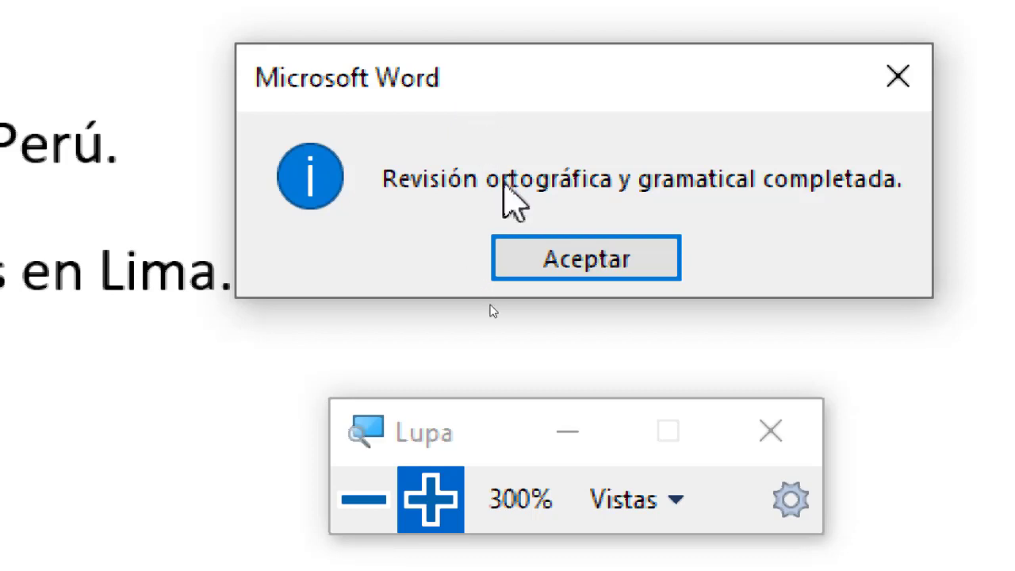
pyautogui.click(532, 274)
pyautogui.click(357, 508)
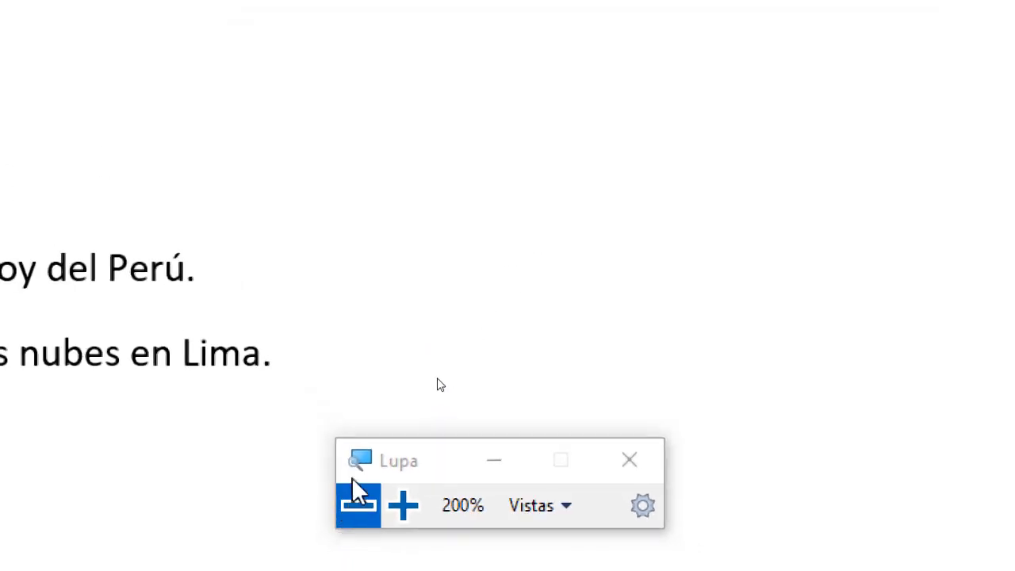
pyautogui.click(361, 503)
# Below the sentence ending in "Lima.", leave a blank paragraph and add the words "Koricancha" and "Amaquella" on separate lines.
pyautogui.click(430, 325)
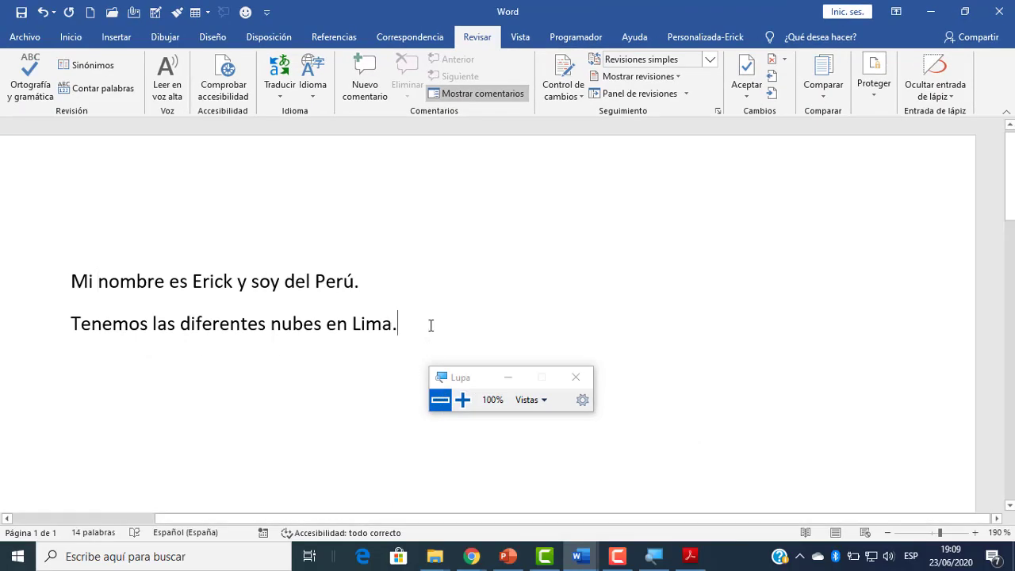
pyautogui.press('Return')
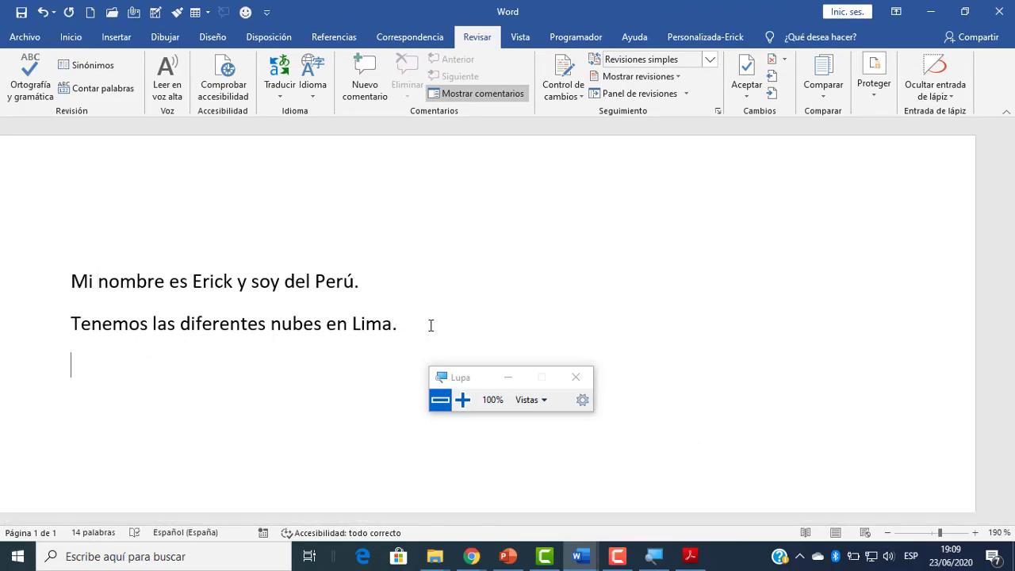
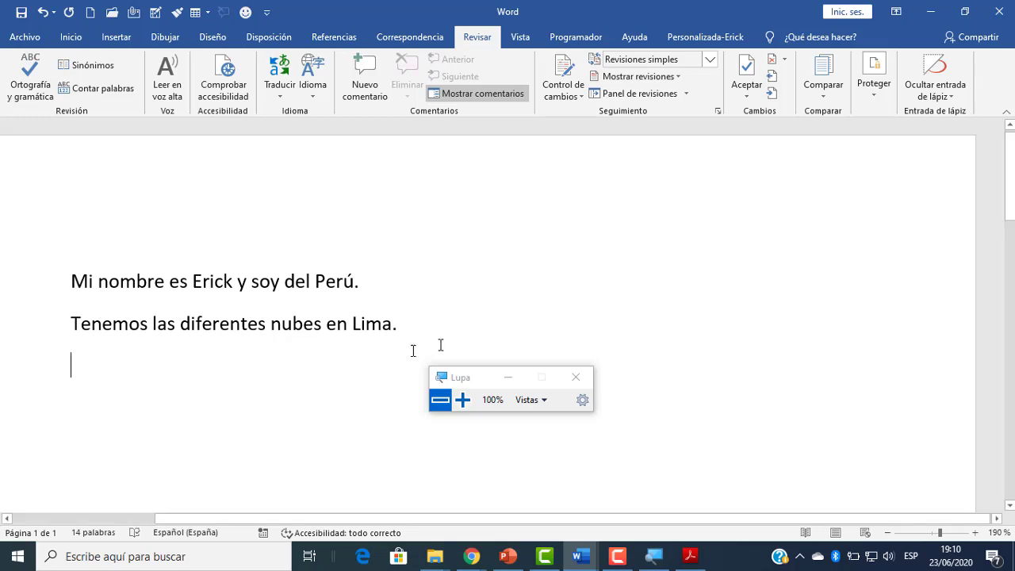
pyautogui.click(439, 326)
pyautogui.press('Down')
pyautogui.press('Return')
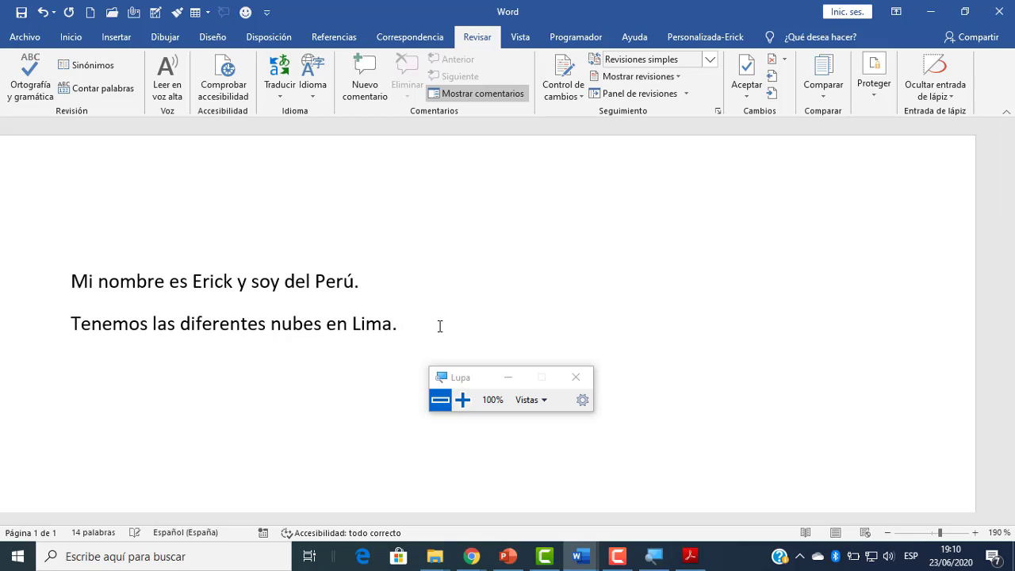
pyautogui.write('Koricancha')
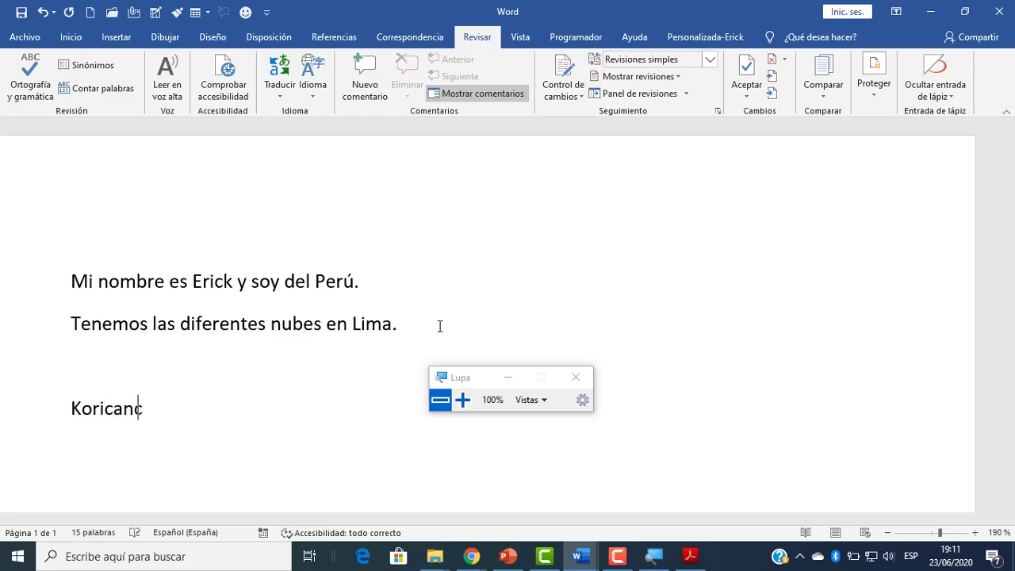
pyautogui.press('Return')
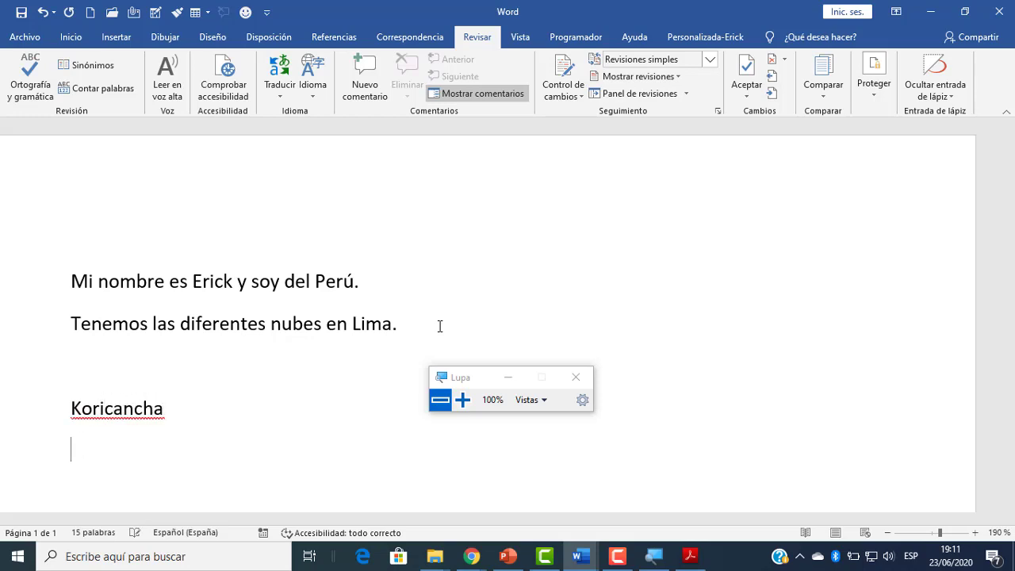
pyautogui.write('Amaquella')
pyautogui.press('Return')
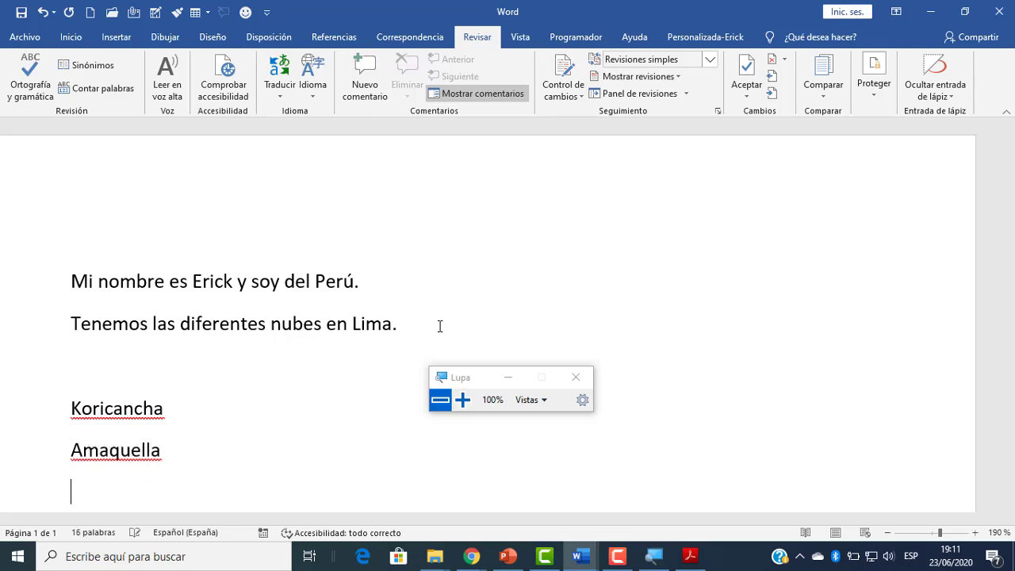
# Add "Hatunruna" and "Imac Sumac" on separate lines beneath "Amaquella".
pyautogui.write('Hatunr')
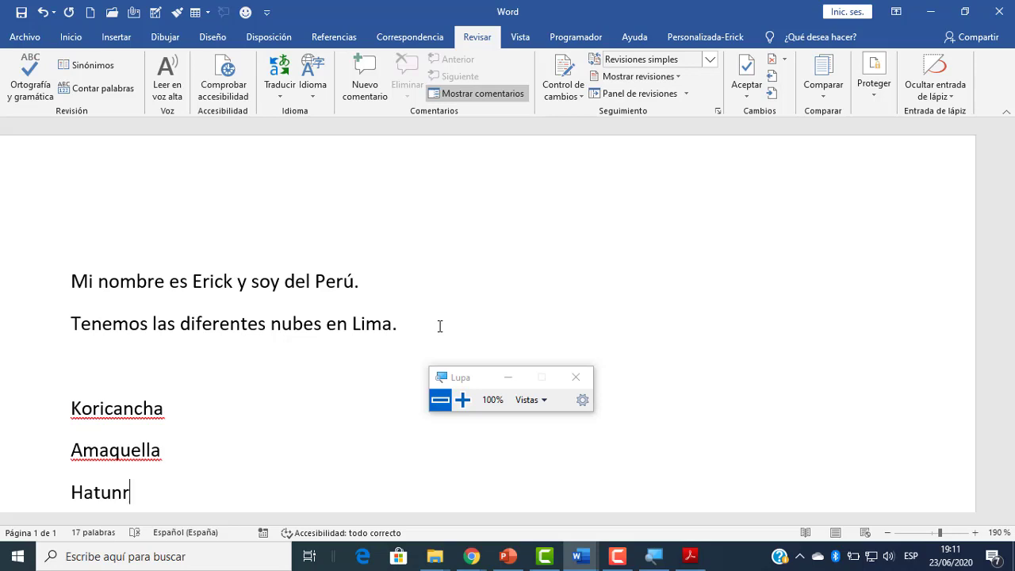
pyautogui.write('una')
pyautogui.press('Return')
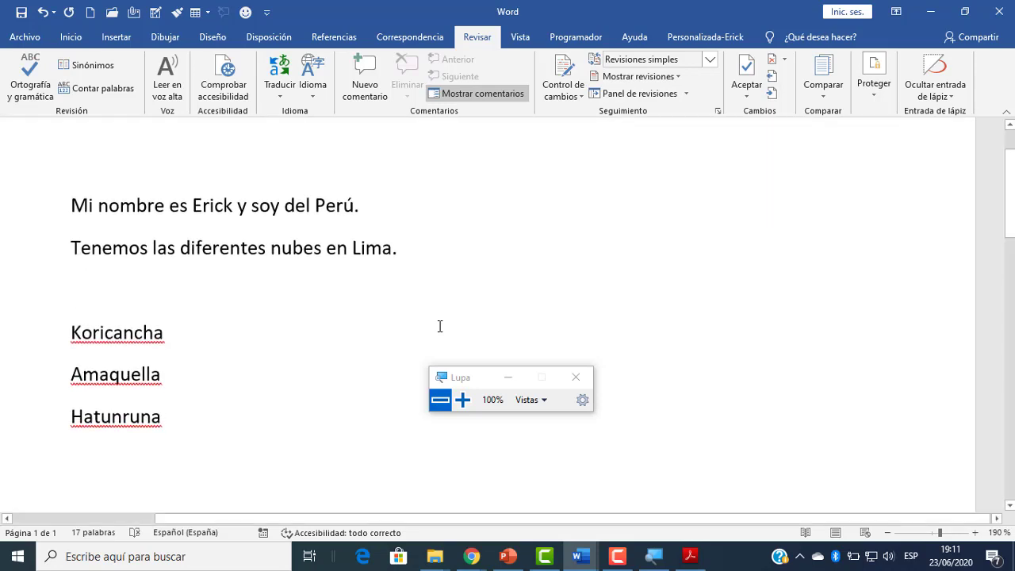
pyautogui.write('Imac ')
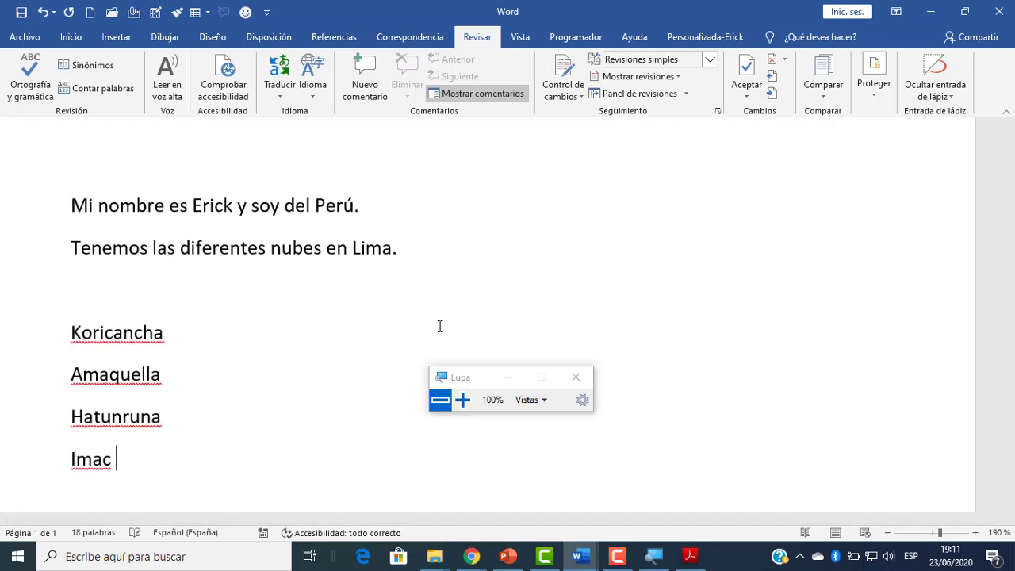
pyautogui.write('Sumac')
pyautogui.press('Return')
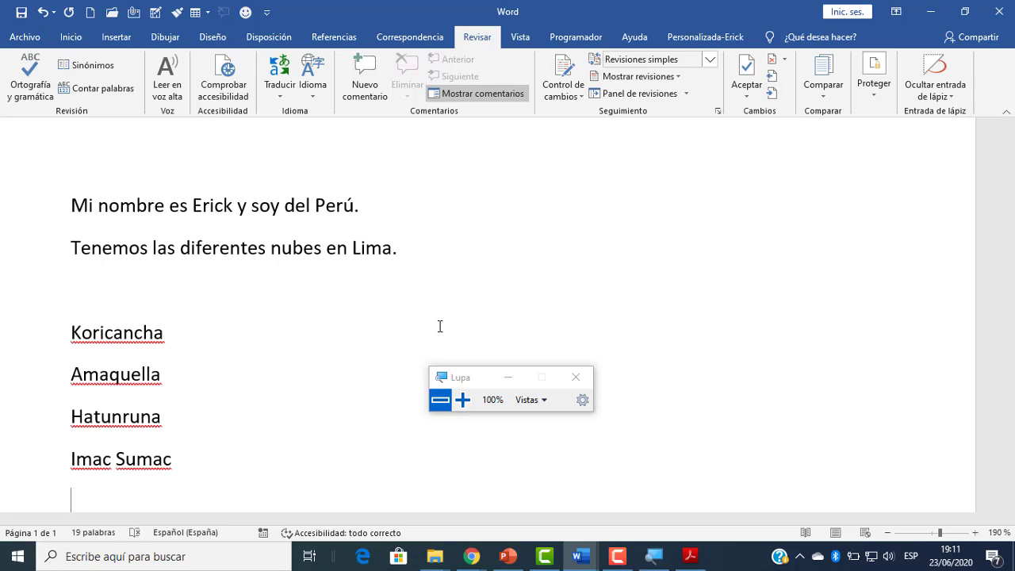
# Enlarge the document view to 240% and examine the spelling suggestion and dictionary options for "Koricancha" under 200% magnification.
pyautogui.scroll(-1, 372, 279)
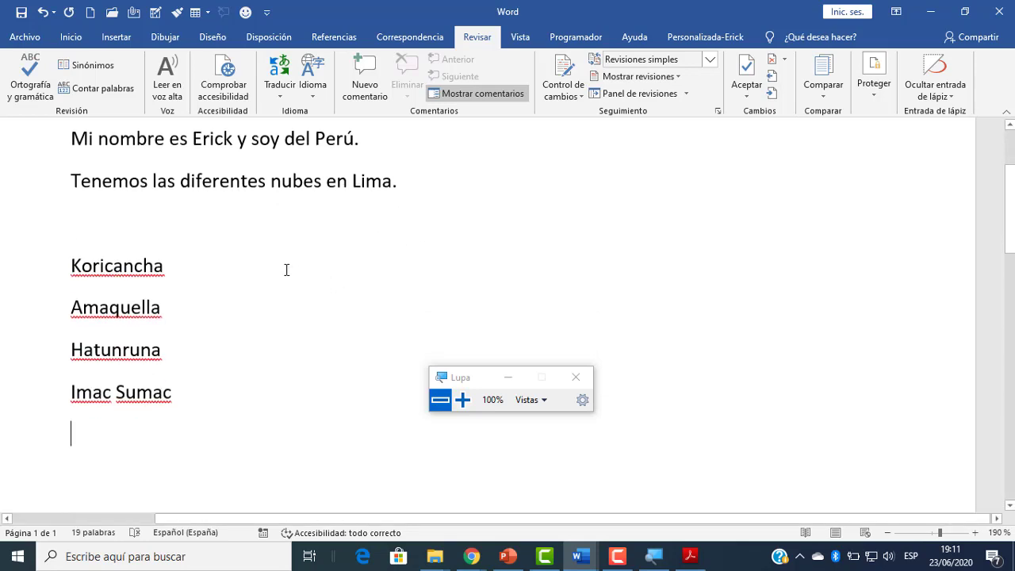
pyautogui.scroll(1, 285, 270)
pyautogui.scroll(-1, 284, 270)
pyautogui.scroll(5, 119, 266)
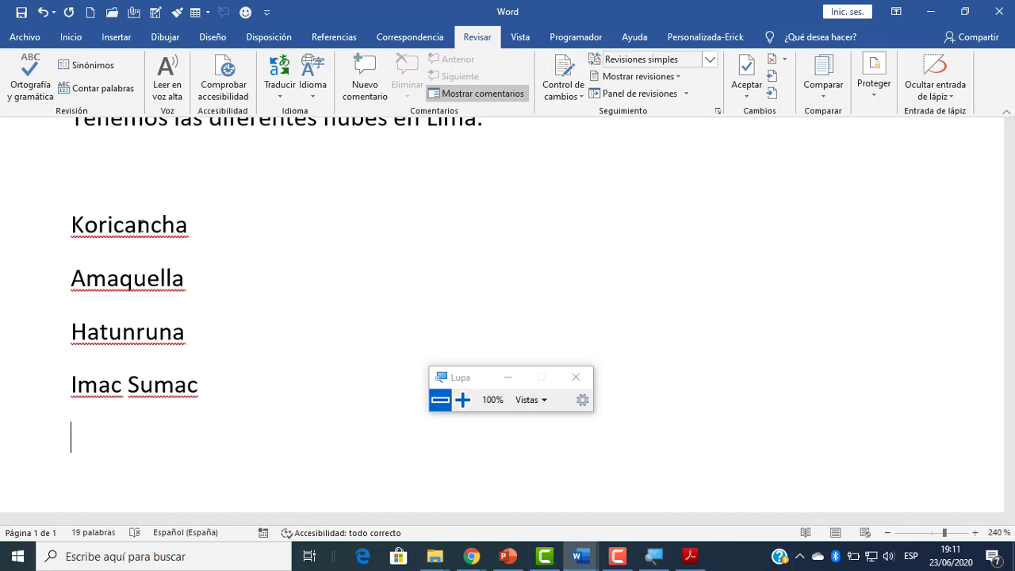
pyautogui.rightClick(151, 225)
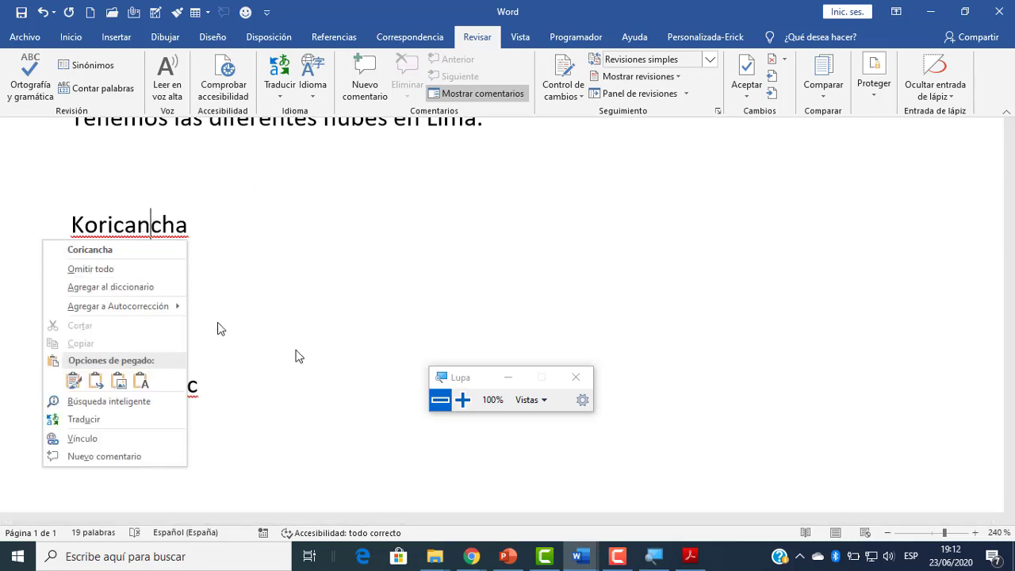
pyautogui.click(462, 399)
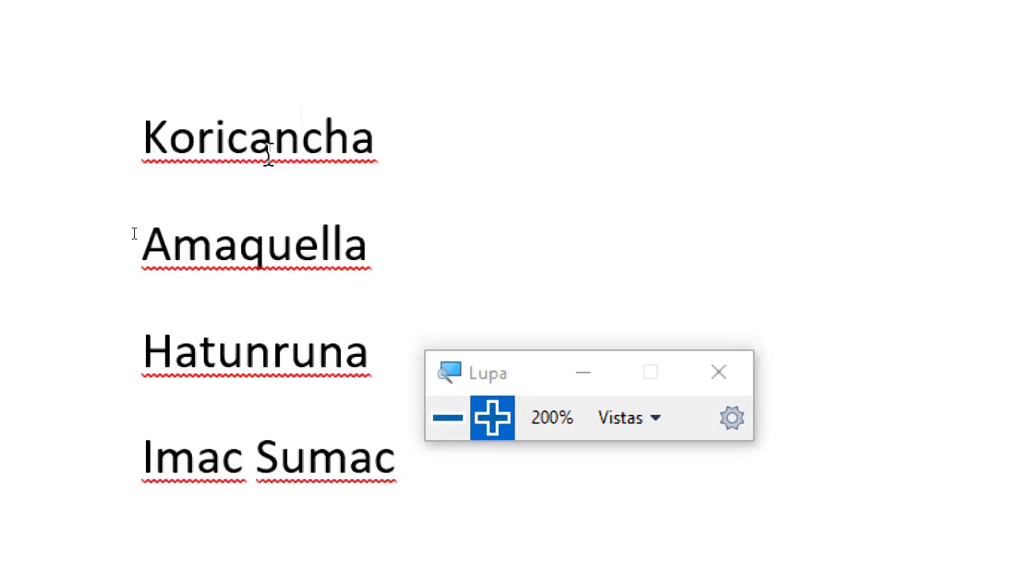
pyautogui.rightClick(272, 159)
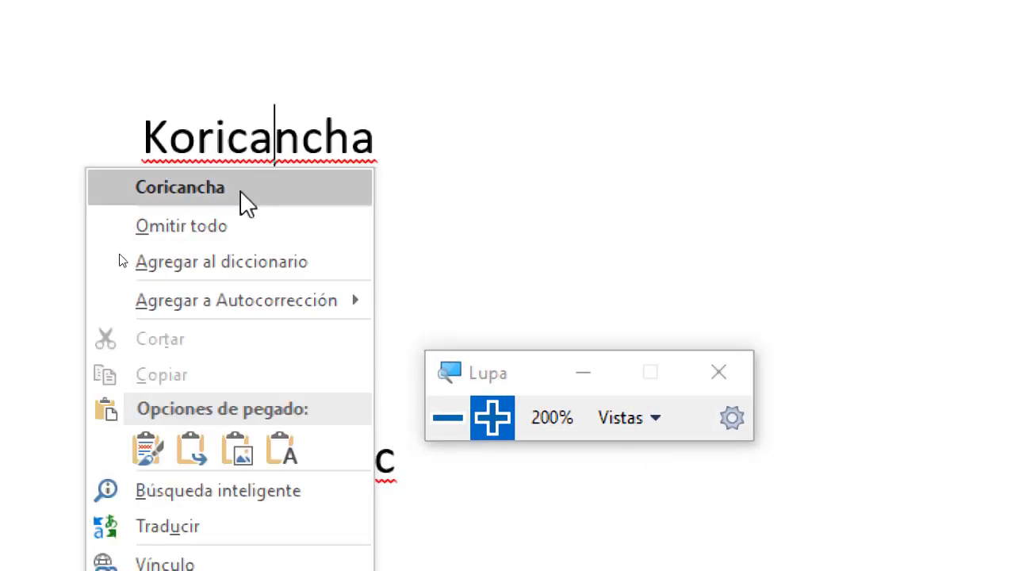
pyautogui.click(447, 418)
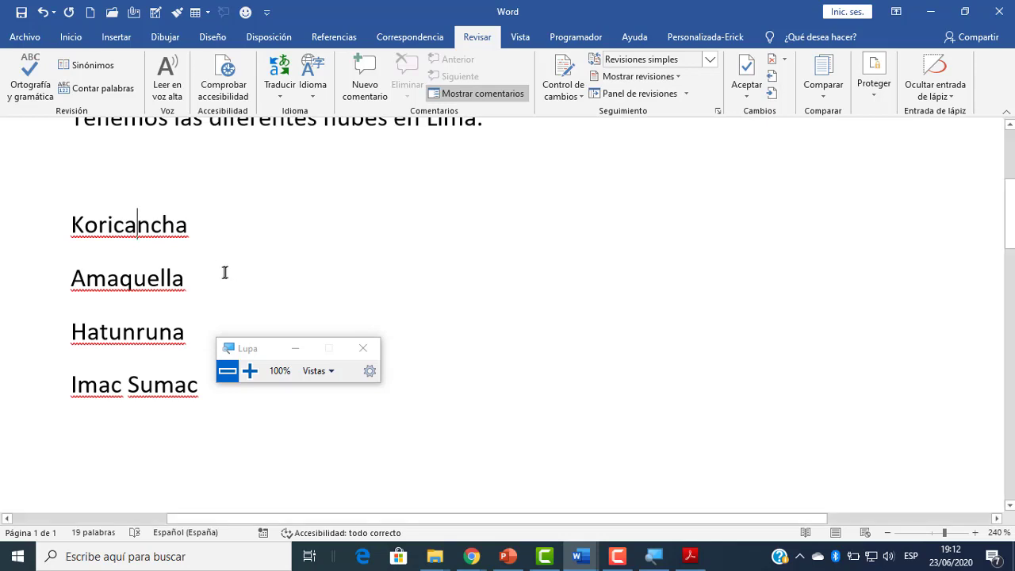
# Open the custom dictionaries dialog from the proofing section of the Word options.
pyautogui.scroll(1, 234, 254)
pyautogui.scroll(-1, 235, 255)
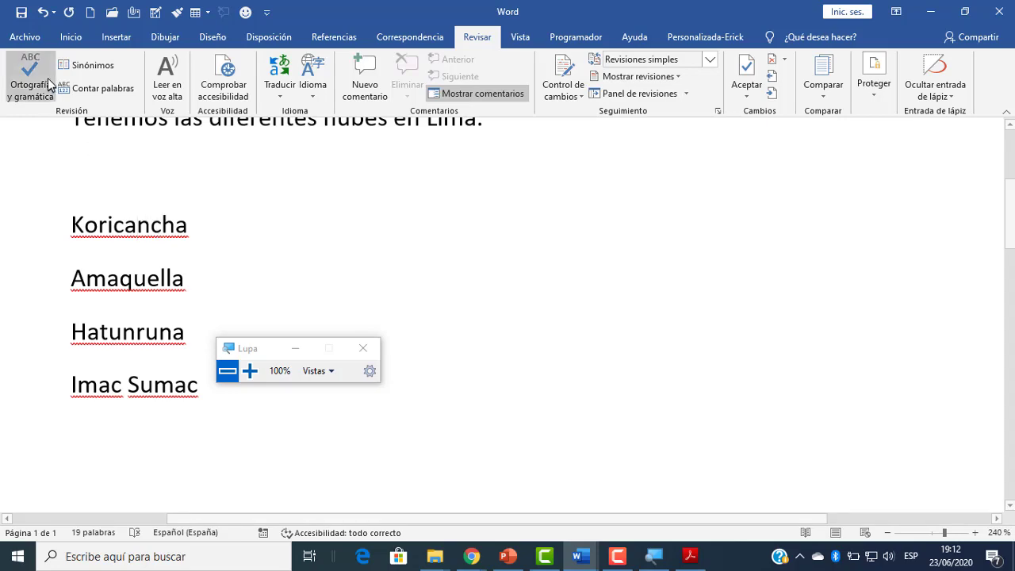
pyautogui.click(28, 38)
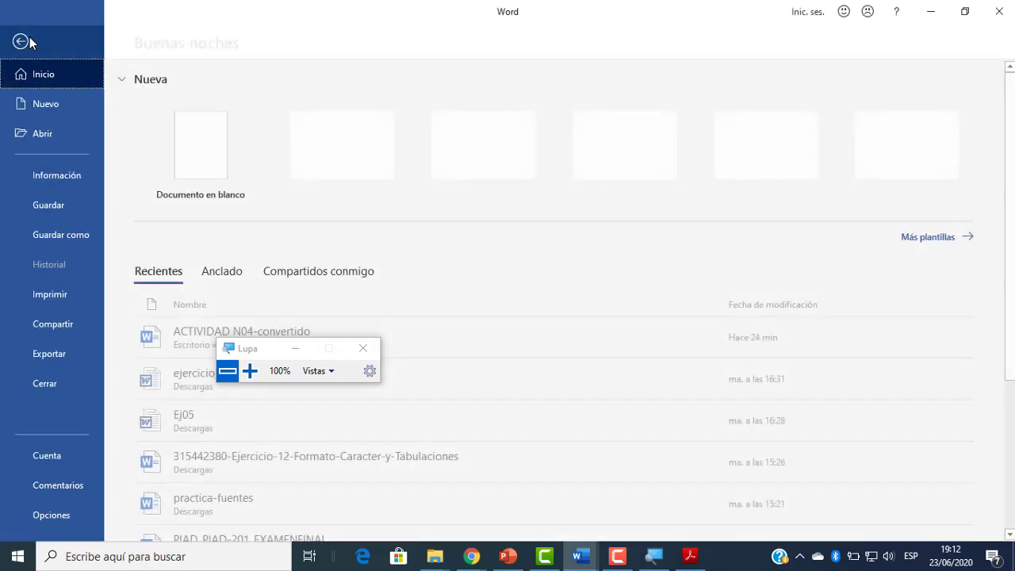
pyautogui.click(50, 514)
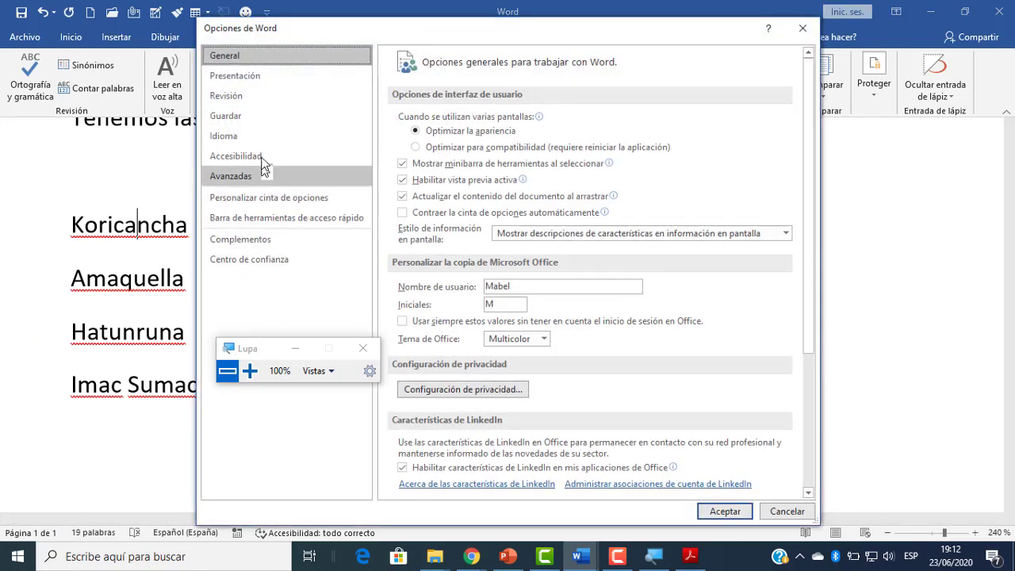
pyautogui.click(256, 101)
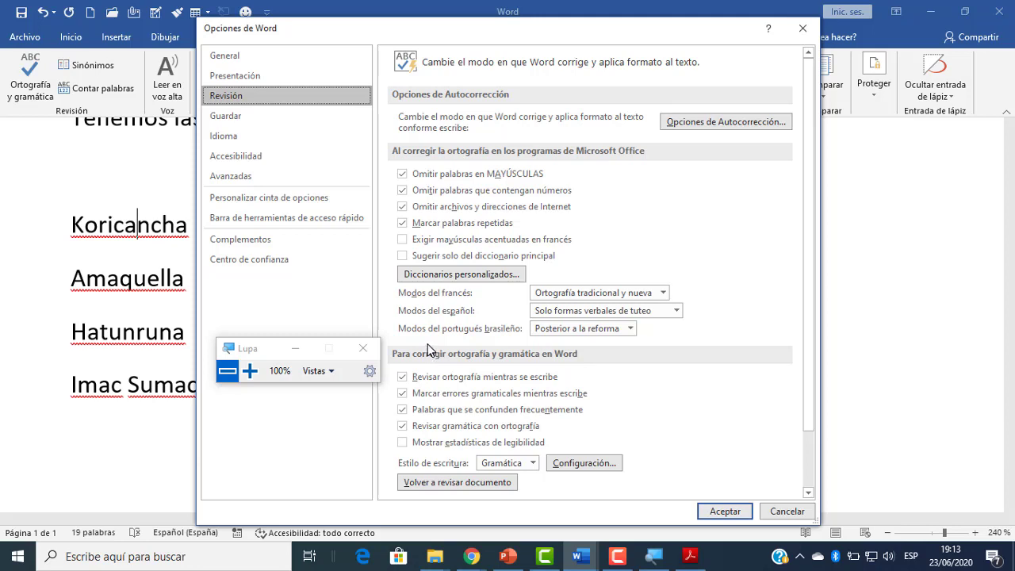
pyautogui.click(464, 275)
pyautogui.moveTo(468, 194); pyautogui.dragTo(571, 188)
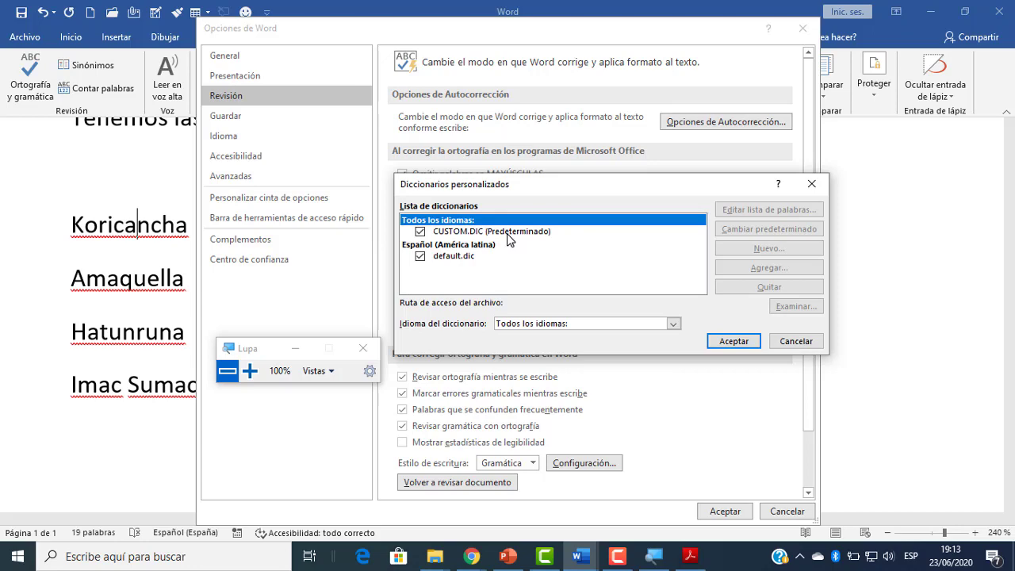
# Magnify the screen to 200% and open the word list of the CUSTOM.DIC dictionary for editing.
pyautogui.click(250, 370)
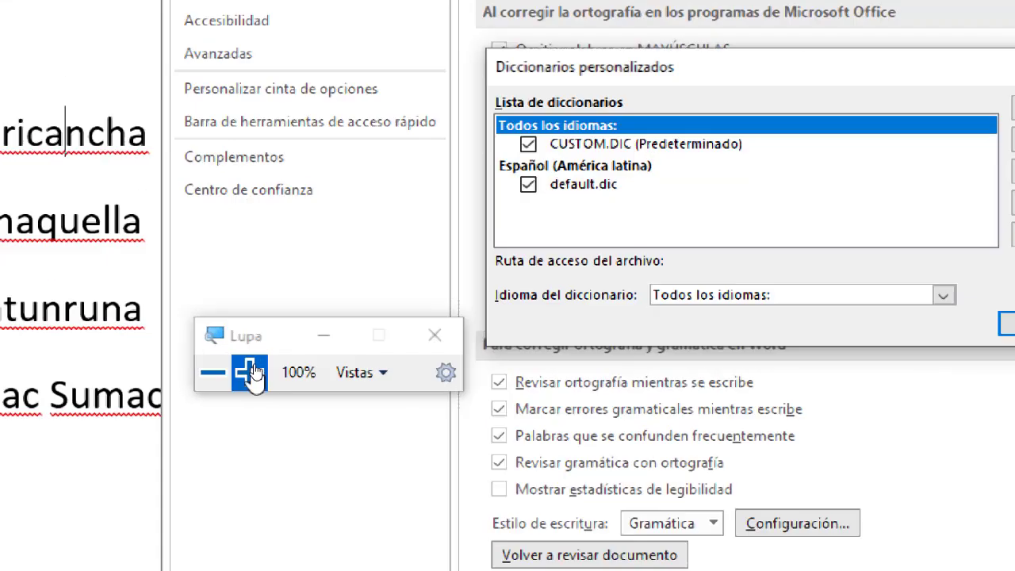
pyautogui.click(249, 372)
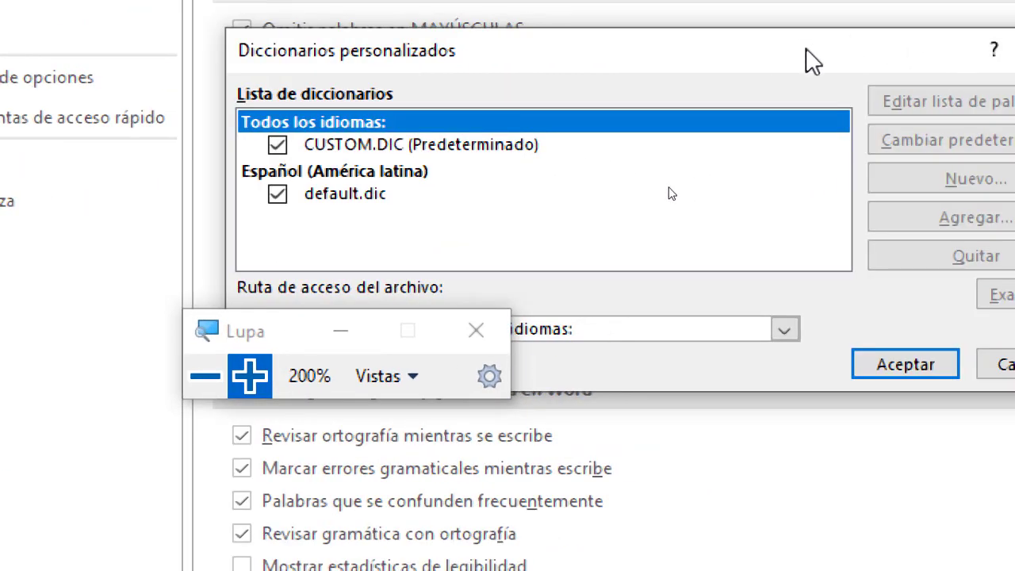
pyautogui.click(360, 149)
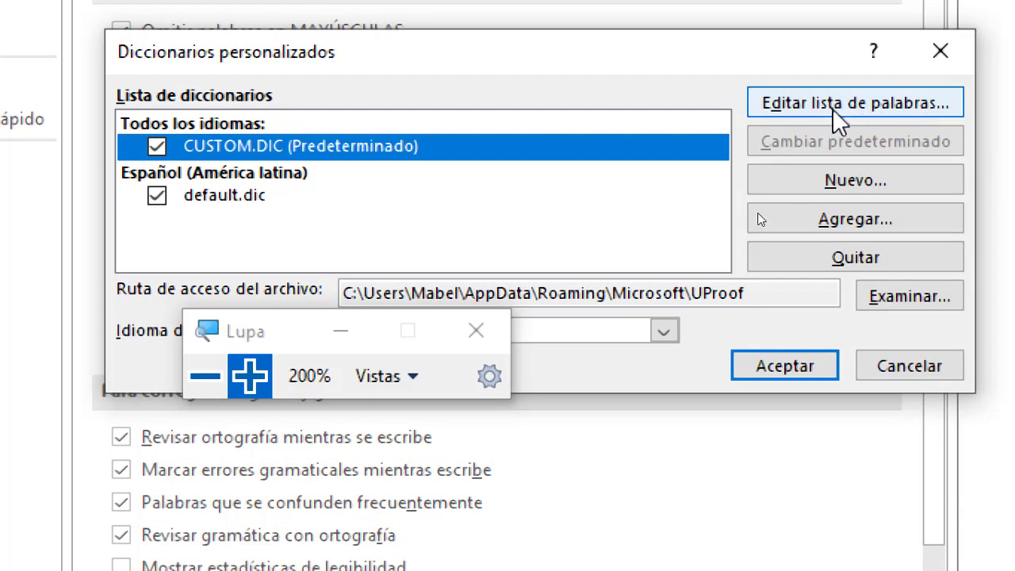
pyautogui.click(839, 115)
pyautogui.moveTo(265, 331); pyautogui.dragTo(781, 421)
pyautogui.click(791, 20)
pyautogui.click(886, 118)
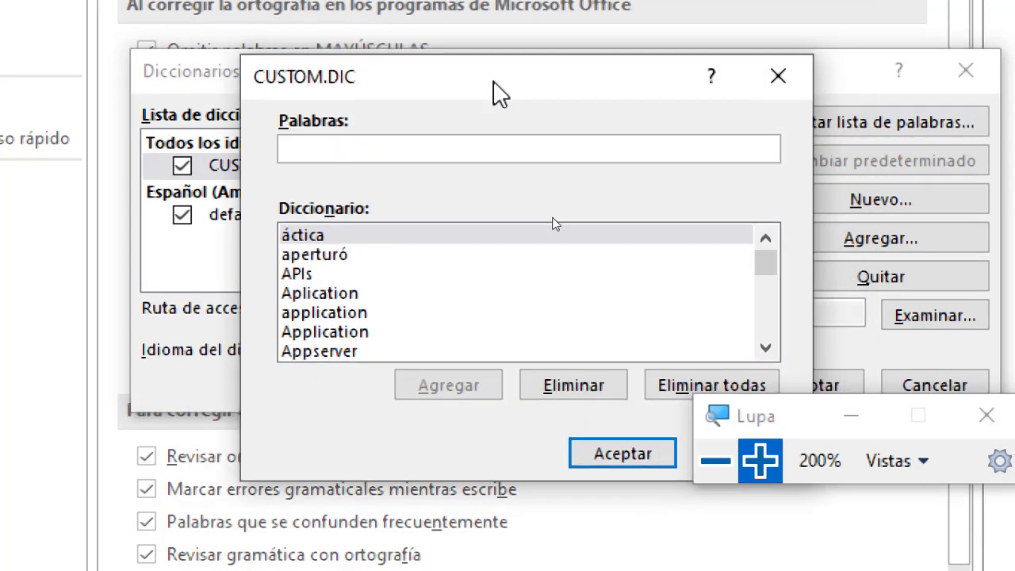
# Add the word "Koricancha" to the CUSTOM.DIC dictionary.
pyautogui.moveTo(498, 94); pyautogui.dragTo(417, 226)
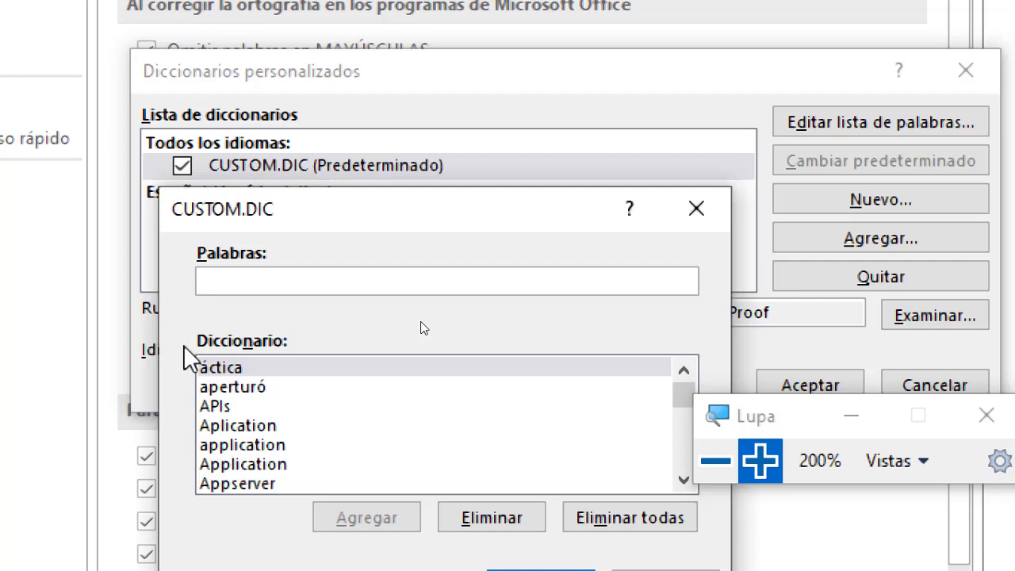
pyautogui.write('Kori')
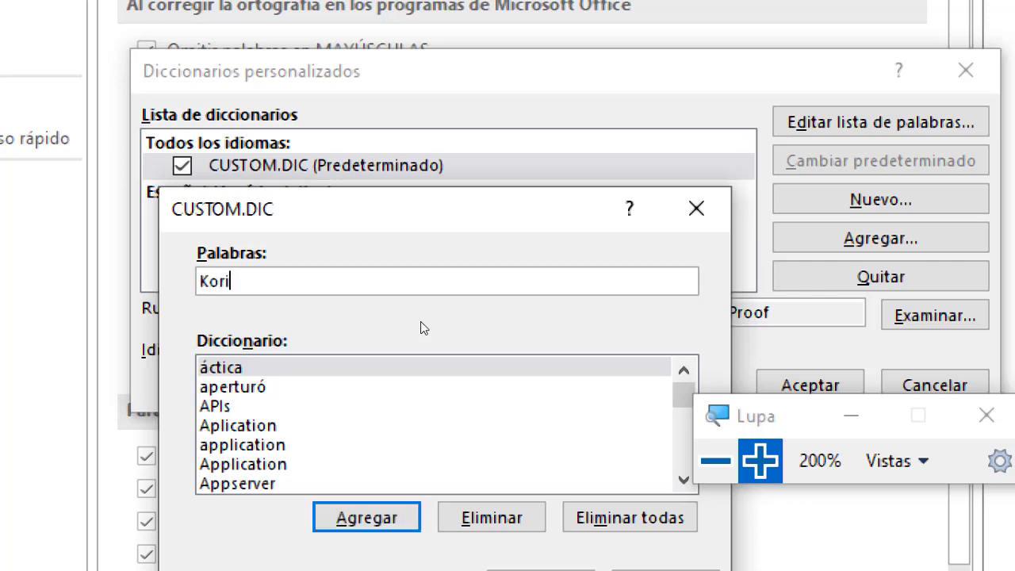
pyautogui.write('cancha')
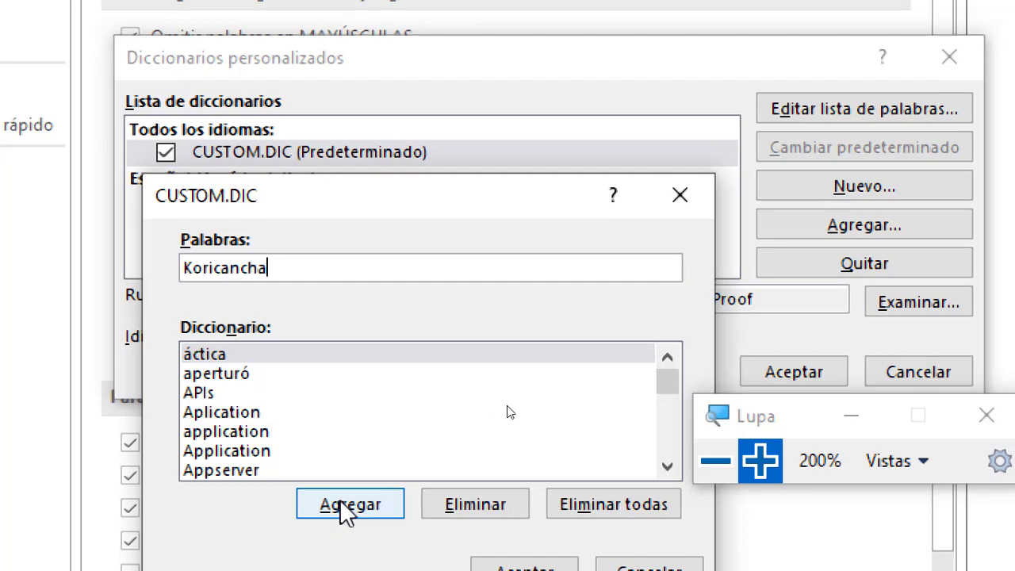
pyautogui.click(356, 512)
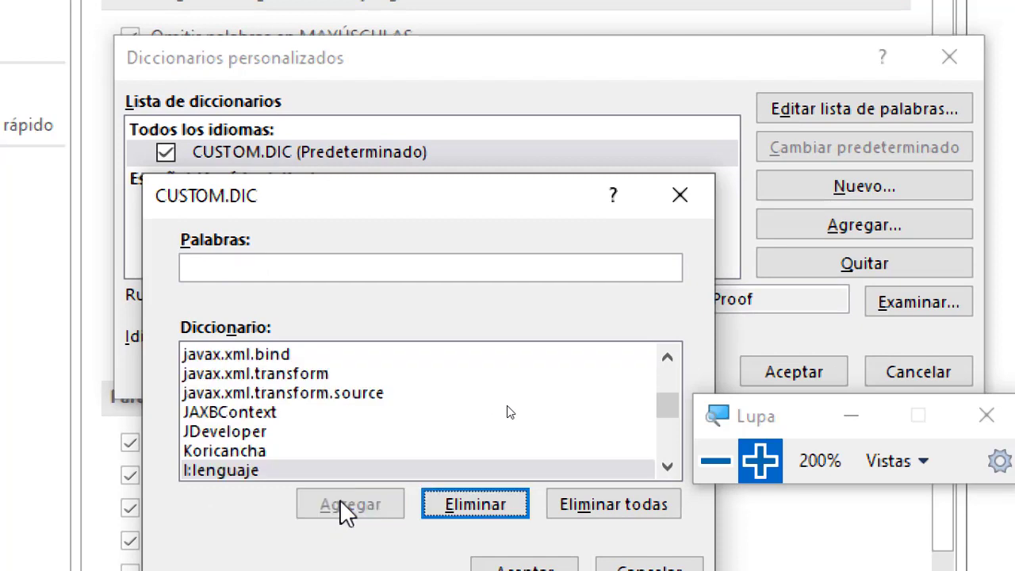
# Add the word "Amaquella" to the CUSTOM.DIC word list.
pyautogui.click(268, 271)
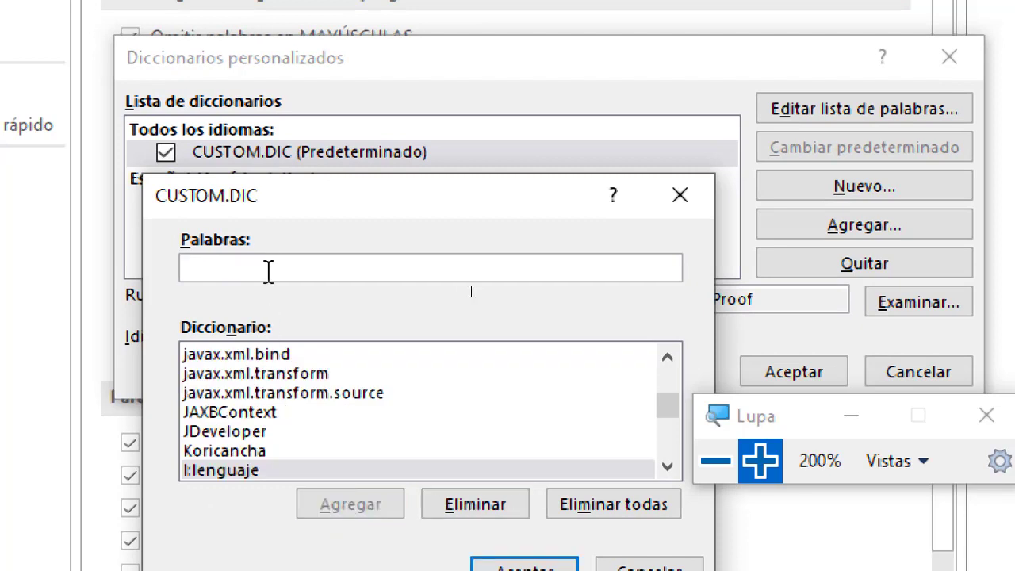
pyautogui.write('Ama')
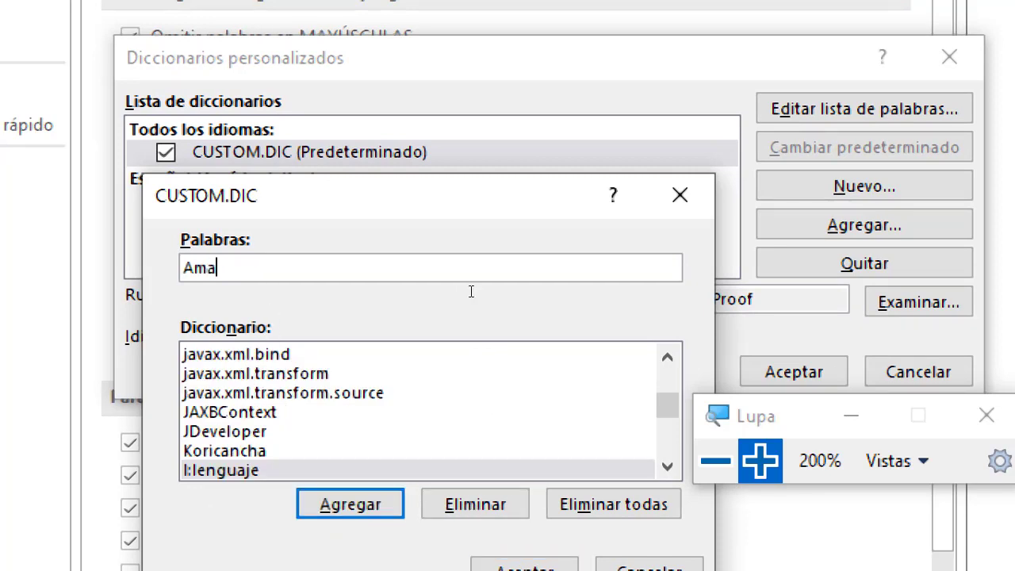
pyautogui.write('quella')
pyautogui.click(340, 503)
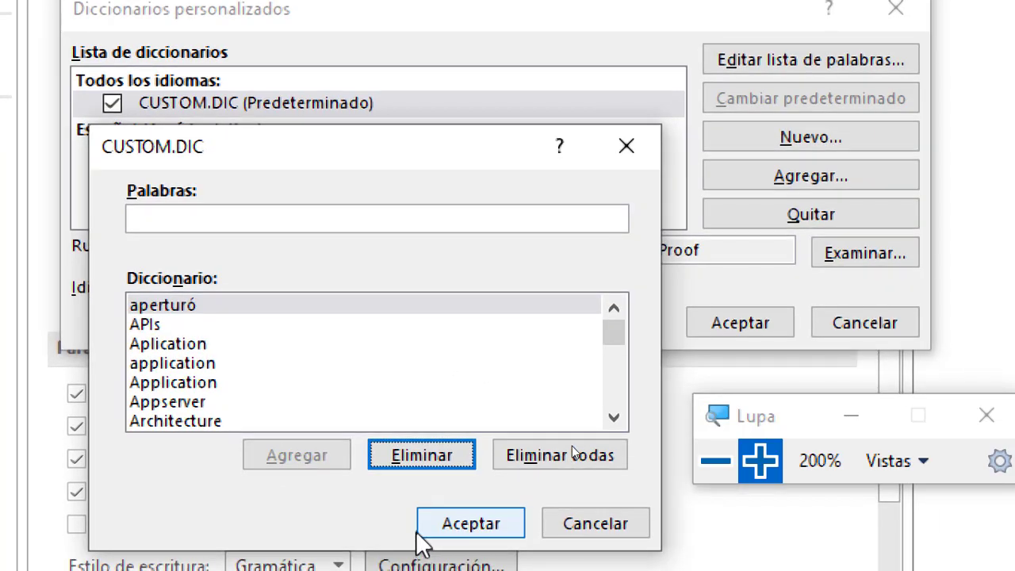
# Accept the word list, custom dictionaries and Word options dialogs, and return the screen magnification to 100%.
pyautogui.click(466, 529)
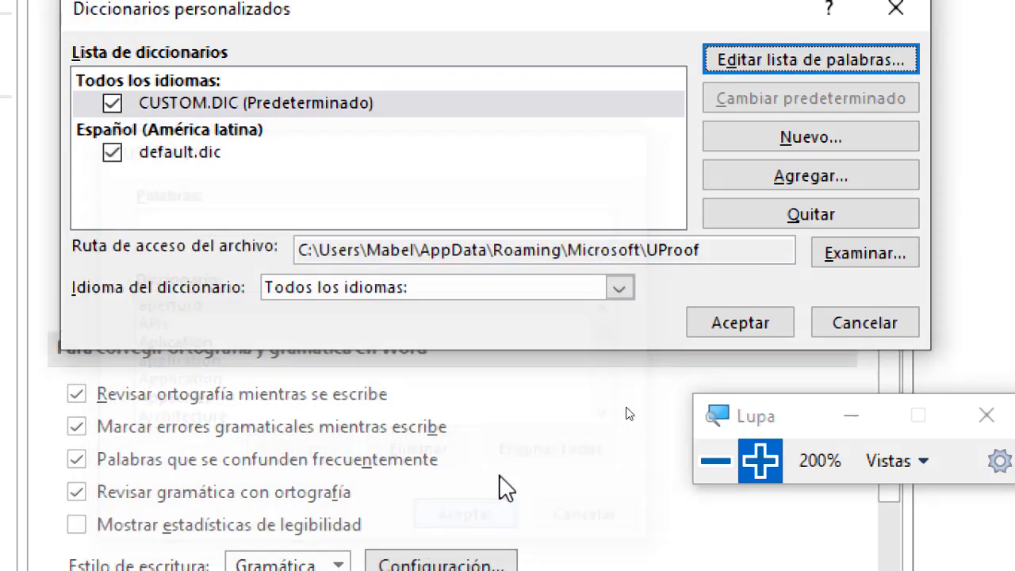
pyautogui.click(728, 332)
pyautogui.click(716, 460)
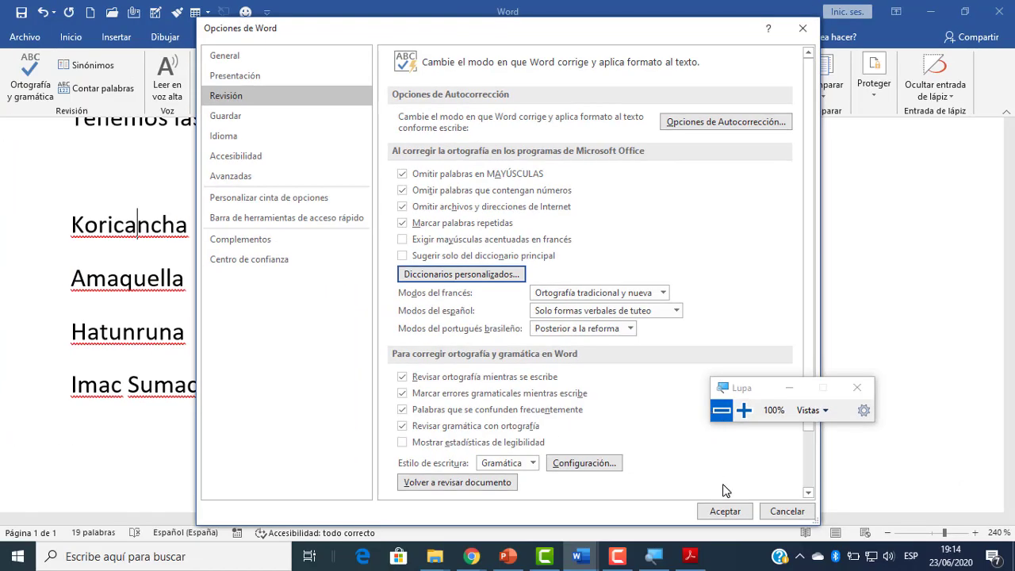
pyautogui.click(725, 511)
# Examine the spelling marks on the Quechua words at 200% magnification and return to 100%.
pyautogui.click(387, 369)
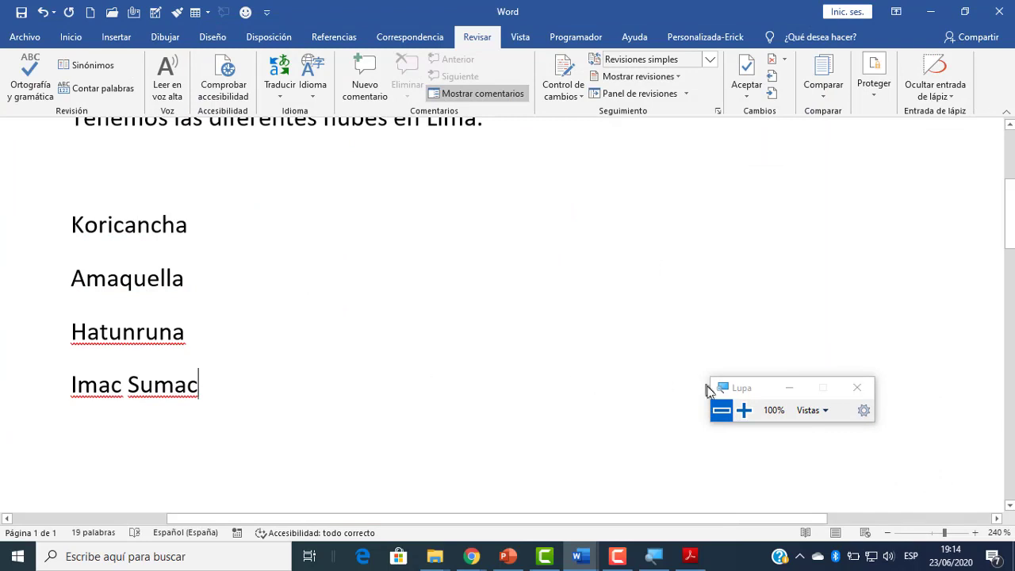
pyautogui.click(743, 410)
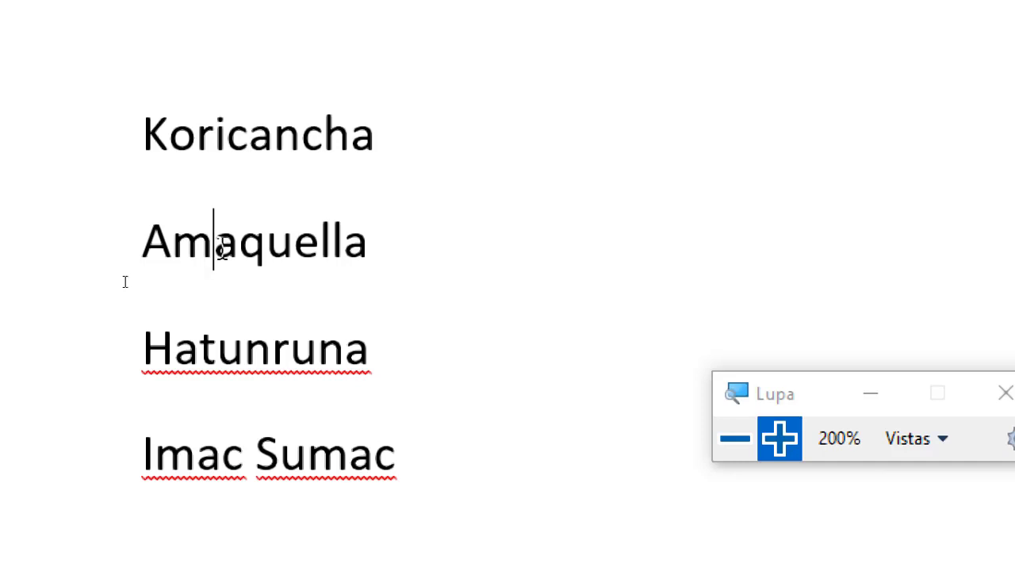
pyautogui.click(736, 444)
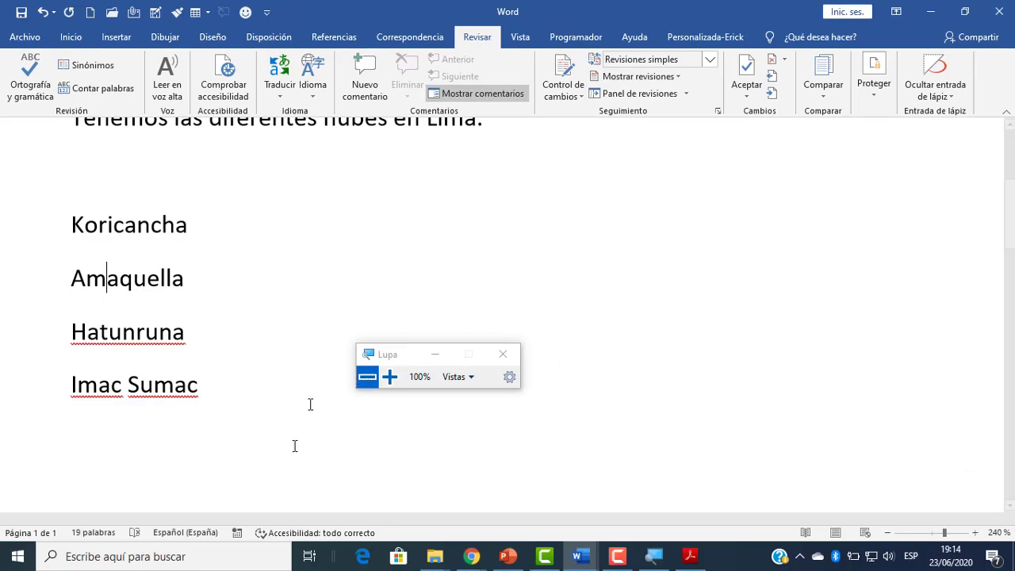
# Switch to Google Meet to read the meeting chat and return to the Word document with the Quechua words.
pyautogui.moveTo(469, 553)
pyautogui.click(432, 521)
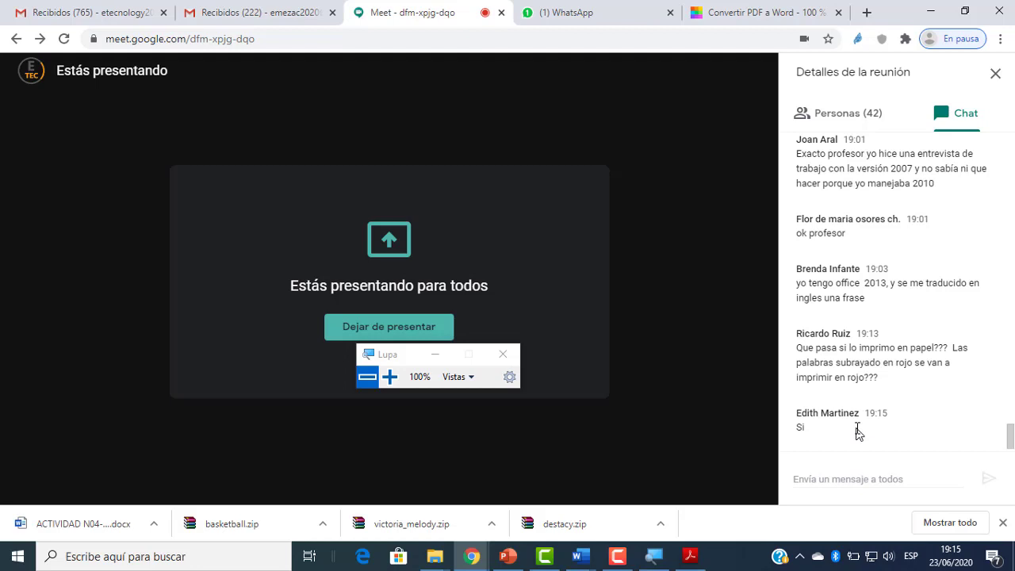
pyautogui.moveTo(754, 465)
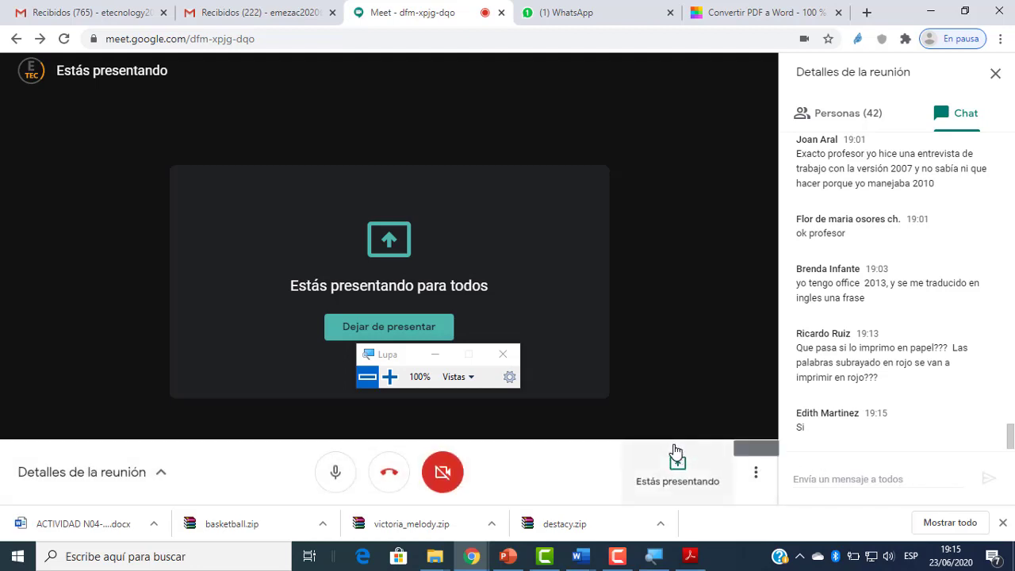
pyautogui.click(581, 556)
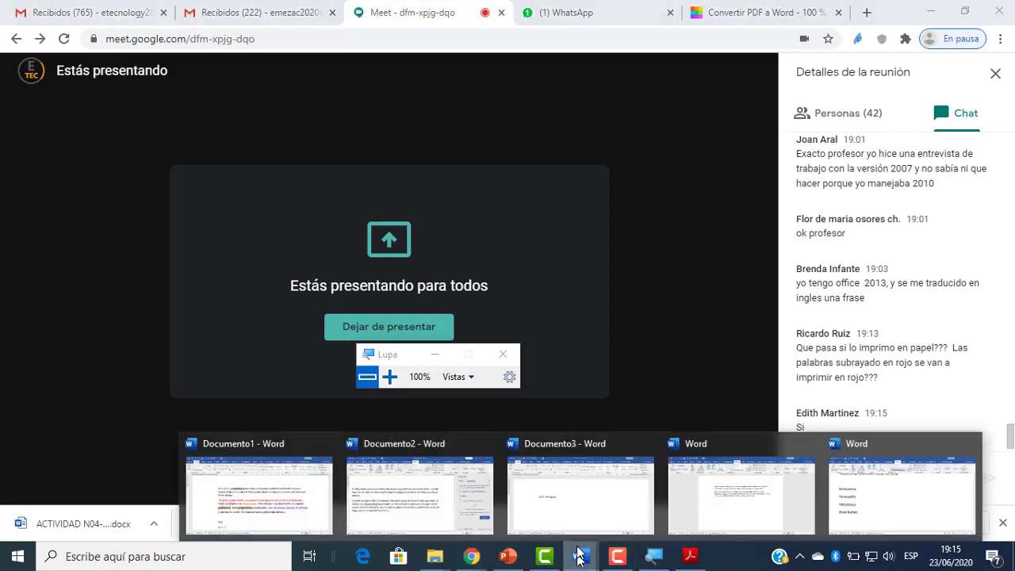
pyautogui.click(841, 493)
pyautogui.click(223, 226)
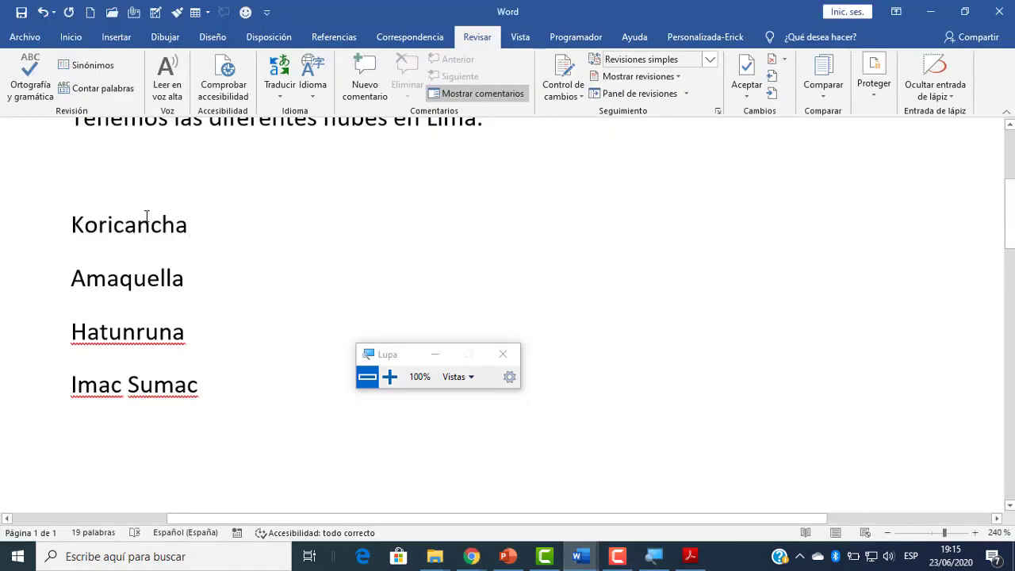
# Reopen the CUSTOM.DIC word list from the proofing section of the Word options under 200% magnification.
pyautogui.click(24, 38)
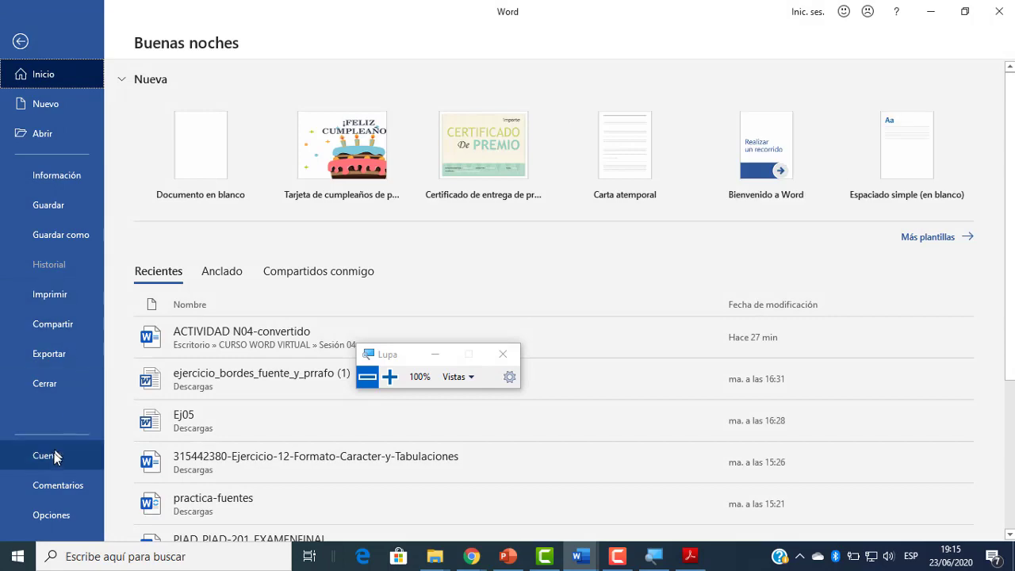
pyautogui.click(24, 515)
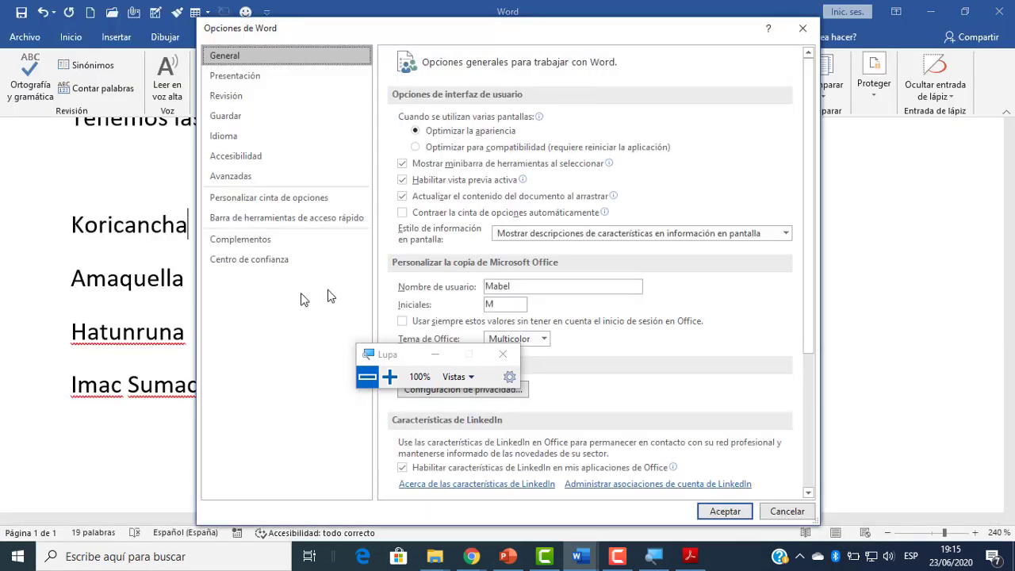
pyautogui.click(389, 377)
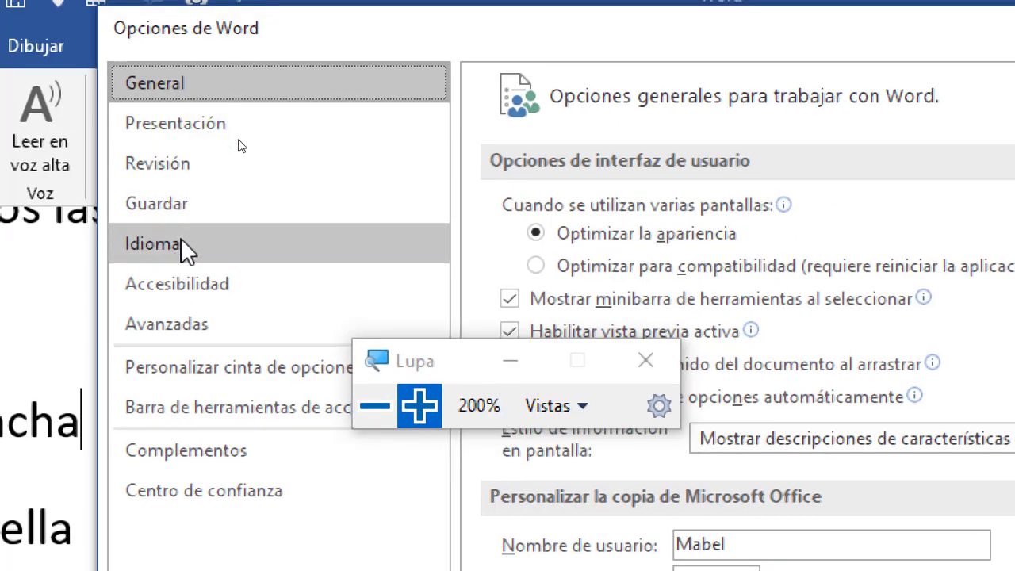
pyautogui.click(186, 168)
pyautogui.moveTo(437, 357); pyautogui.dragTo(960, 536)
pyautogui.click(536, 451)
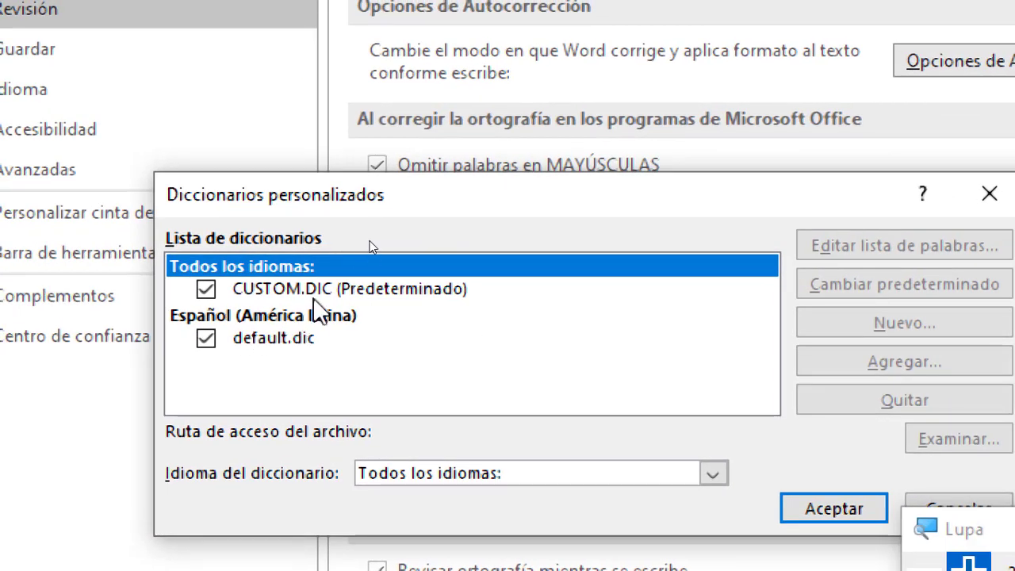
pyautogui.click(312, 294)
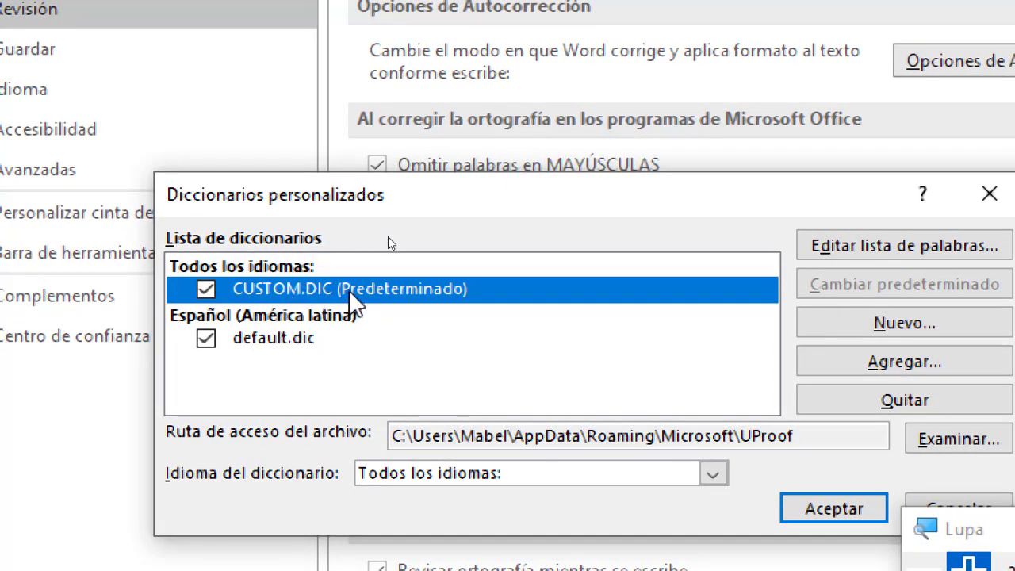
pyautogui.click(877, 246)
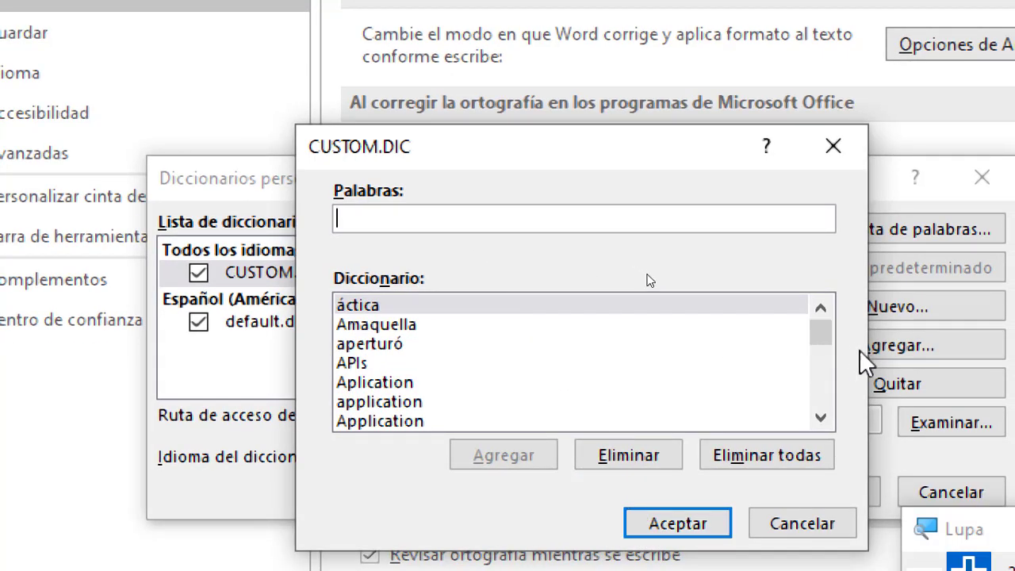
# Look through the CUSTOM.DIC entries as far as "Koricancha".
pyautogui.moveTo(825, 332); pyautogui.dragTo(833, 352)
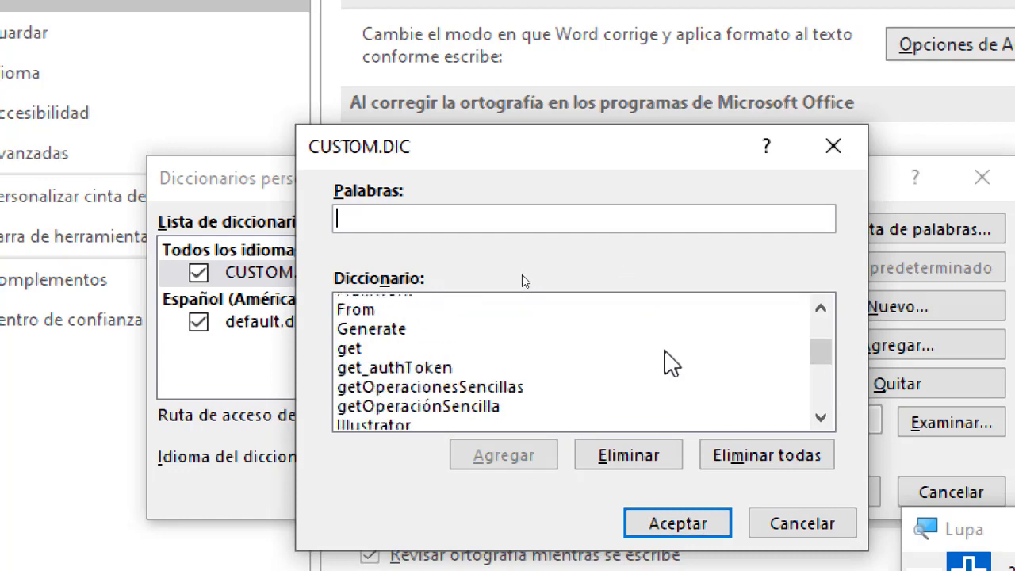
pyautogui.click(497, 405)
pyautogui.scroll(-3, 499, 401)
pyautogui.click(481, 359)
pyautogui.scroll(-4, 476, 353)
pyautogui.click(479, 341)
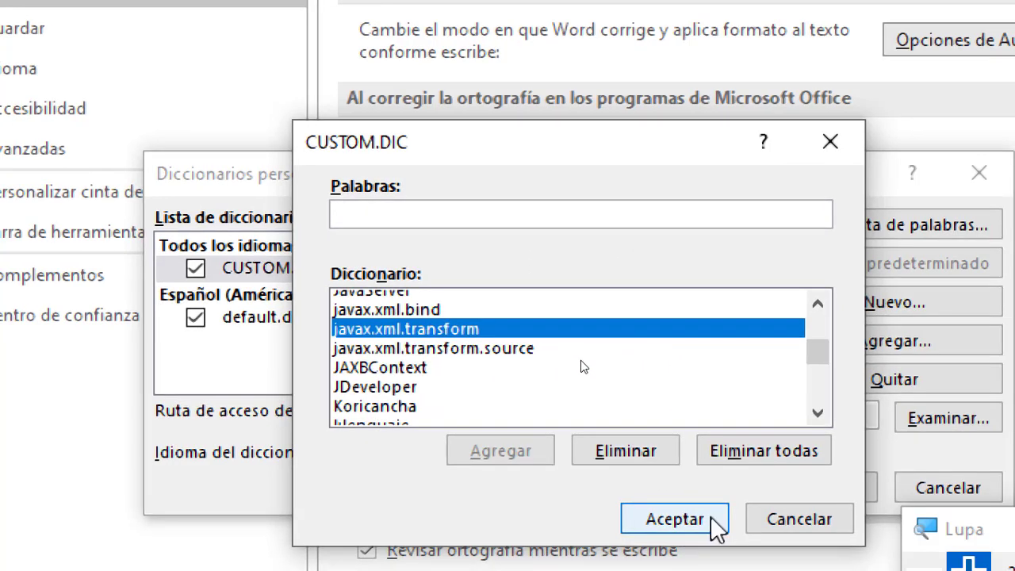
# Close the word list, custom dictionaries and Word options dialogs without saving, and restore the screen magnification to 100%.
pyautogui.click(789, 526)
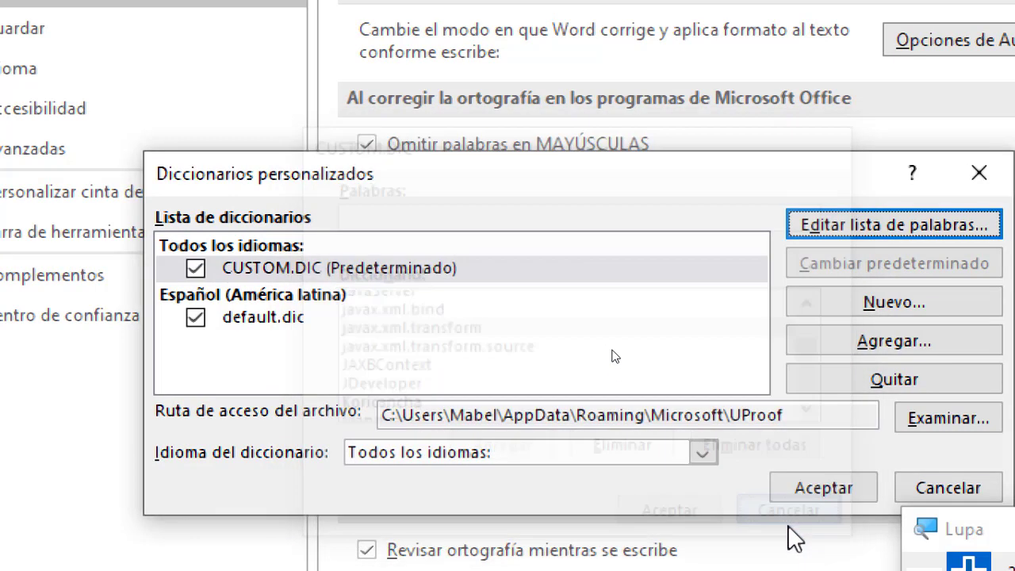
pyautogui.click(955, 184)
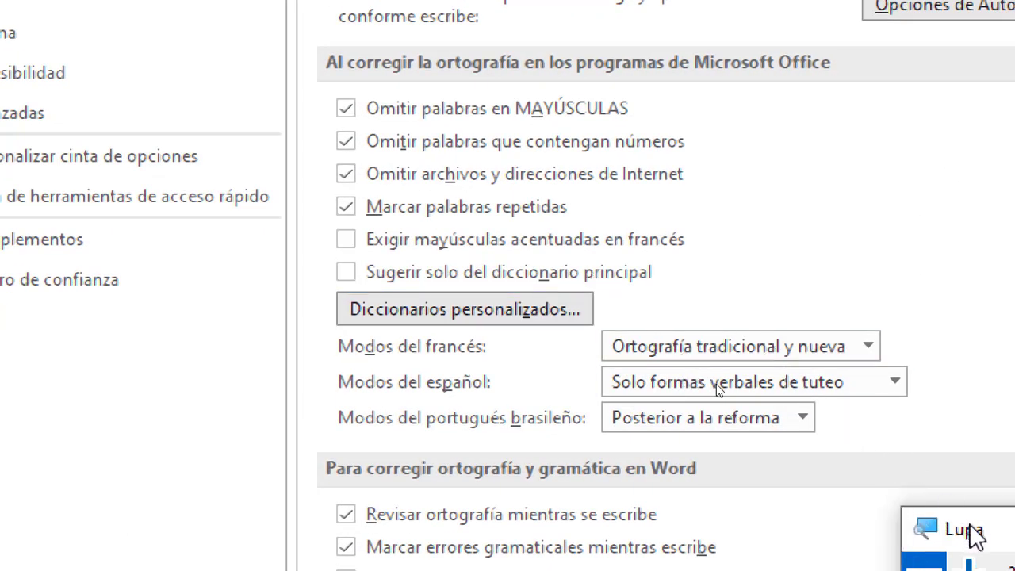
pyautogui.moveTo(974, 535); pyautogui.dragTo(717, 341)
pyautogui.click(680, 373)
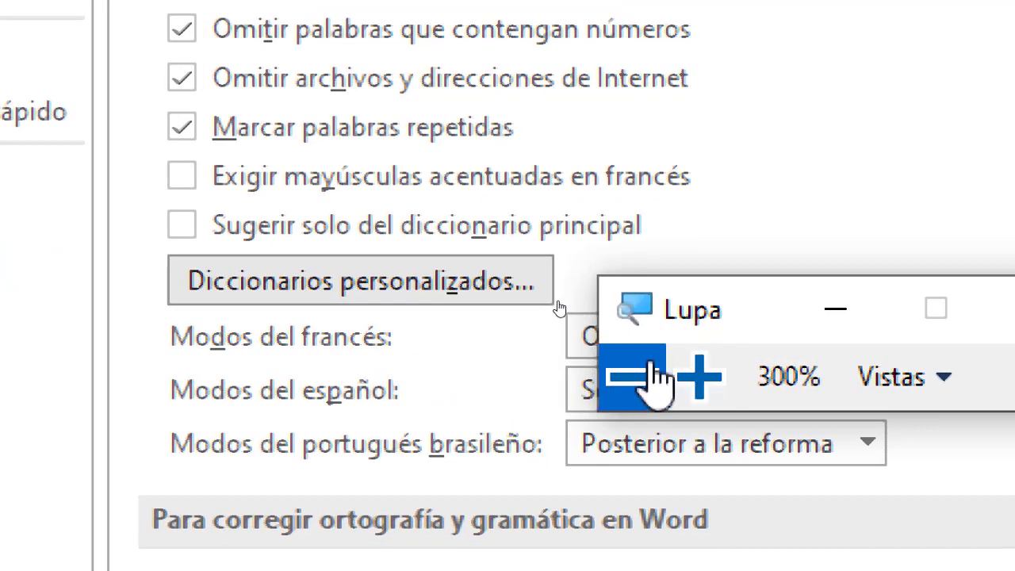
pyautogui.click(655, 373)
pyautogui.click(655, 373)
pyautogui.click(797, 27)
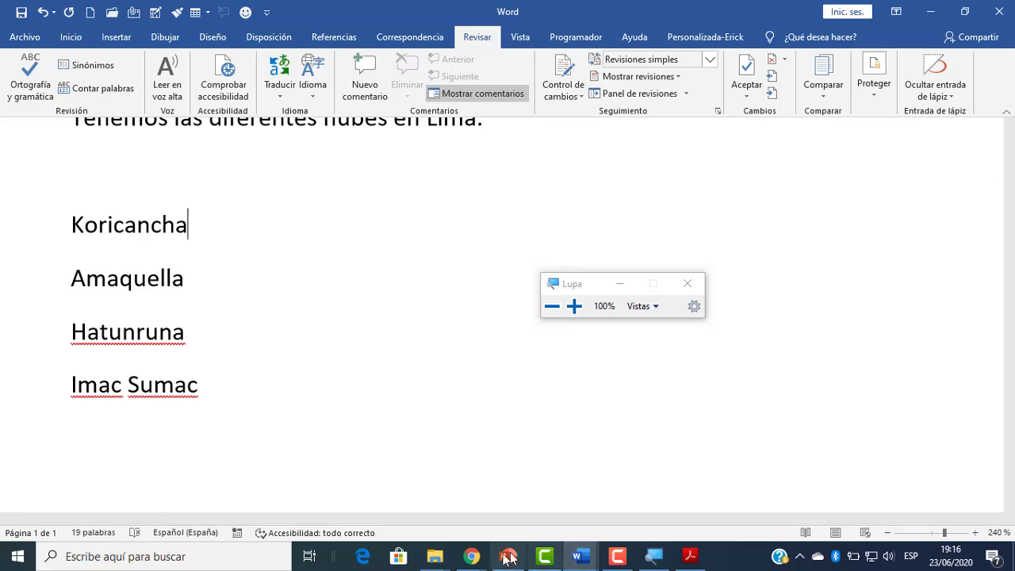
# Review the earlier and latest chat messages in Google Meet and switch back to the Word document.
pyautogui.moveTo(472, 557)
pyautogui.click(437, 464)
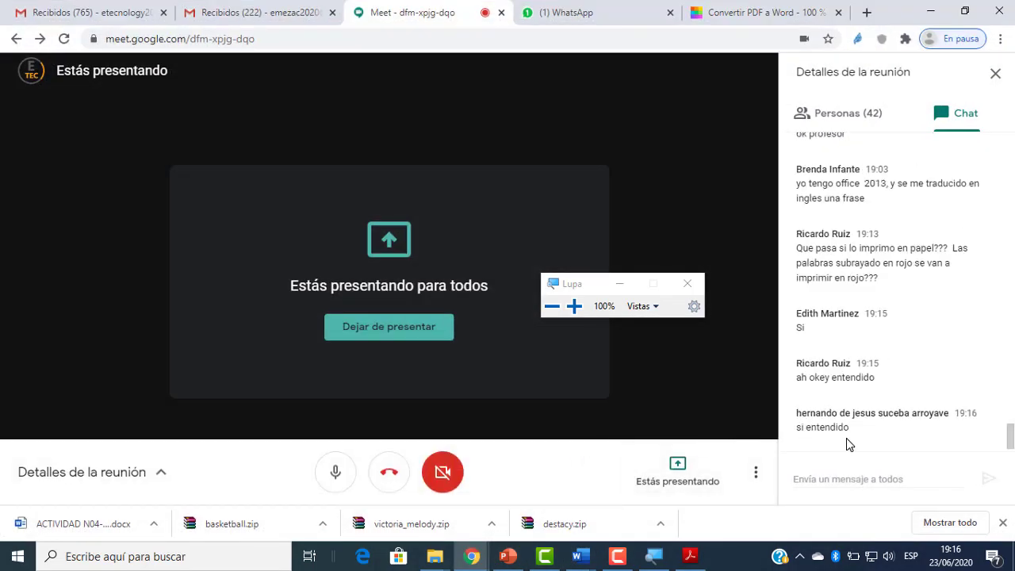
pyautogui.scroll(3, 852, 309)
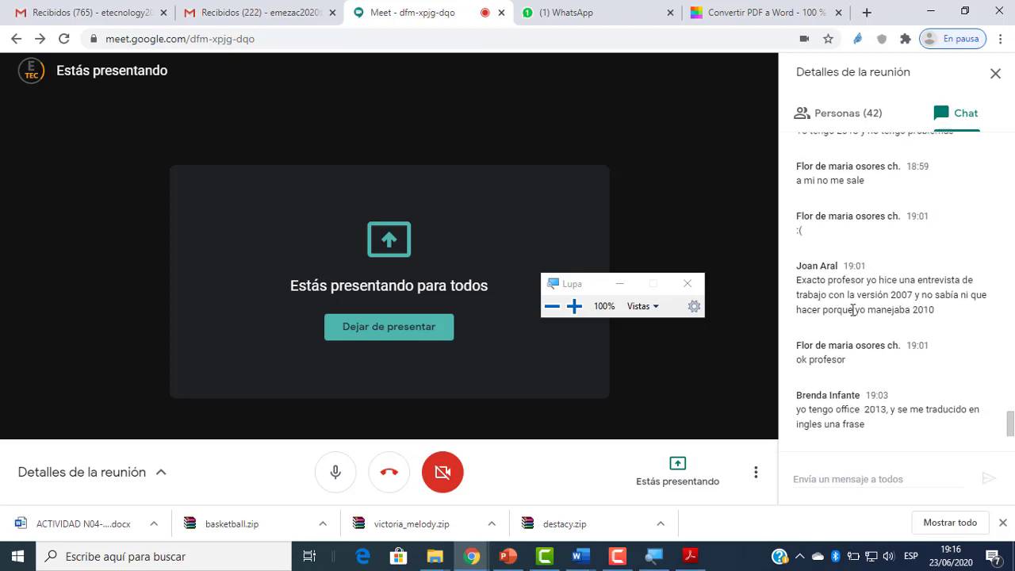
pyautogui.scroll(3, 852, 310)
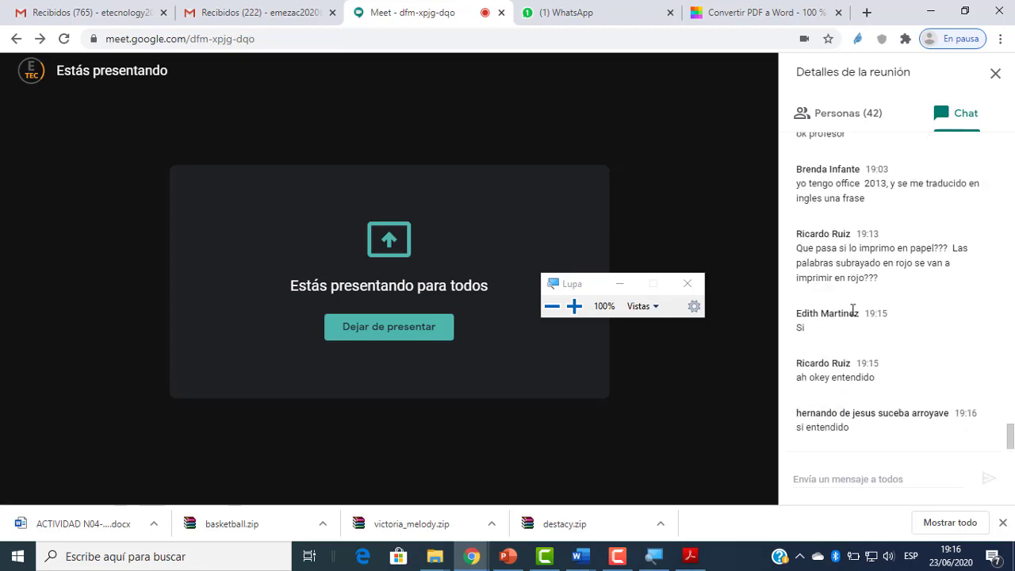
pyautogui.moveTo(578, 554)
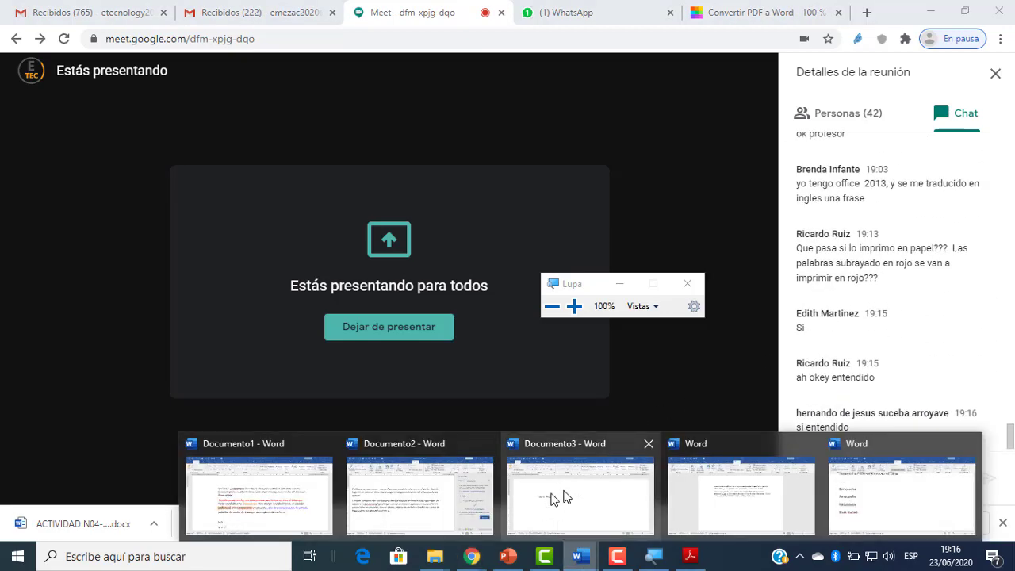
pyautogui.click(888, 504)
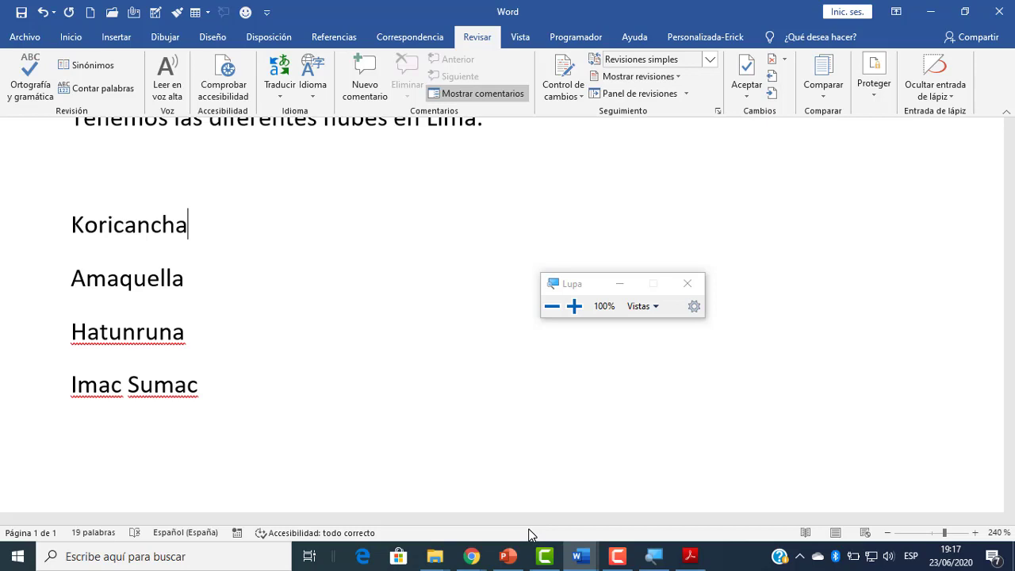
# Reduce the document zoom to 130%.
pyautogui.click(551, 307)
pyautogui.scroll(-2, 417, 348)
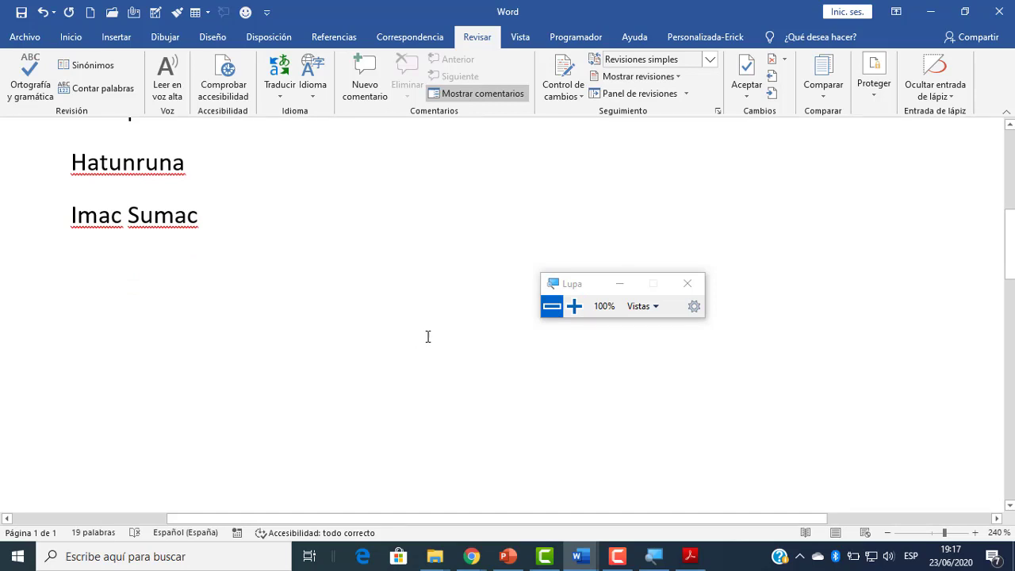
pyautogui.keyDown('ctrl'); pyautogui.scroll(-11, 428, 338); pyautogui.keyUp('ctrl')
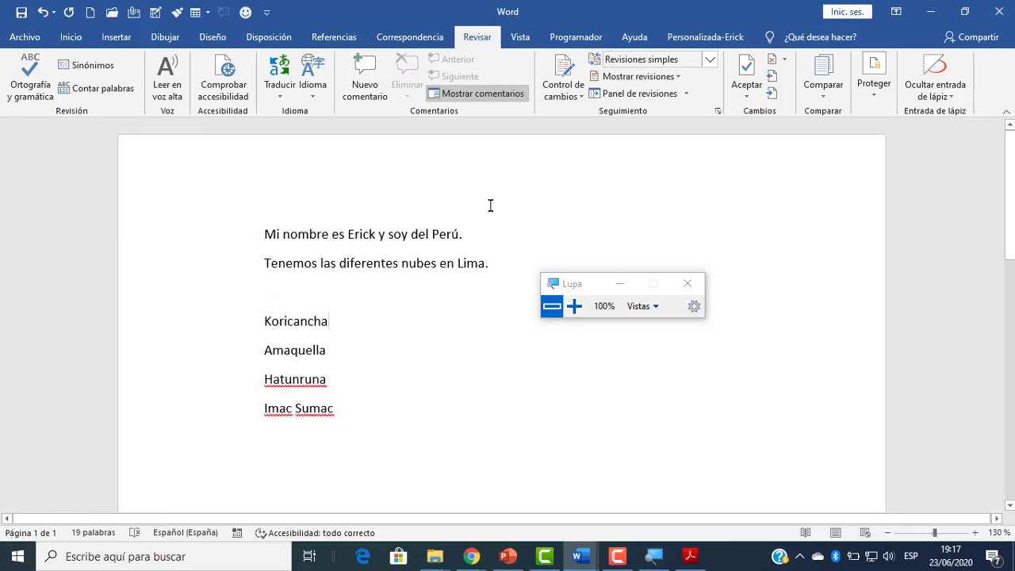
# Magnify the screen to 200% and open the CUSTOM.DIC word list from the custom dictionaries in Word's proofing options.
pyautogui.click(25, 36)
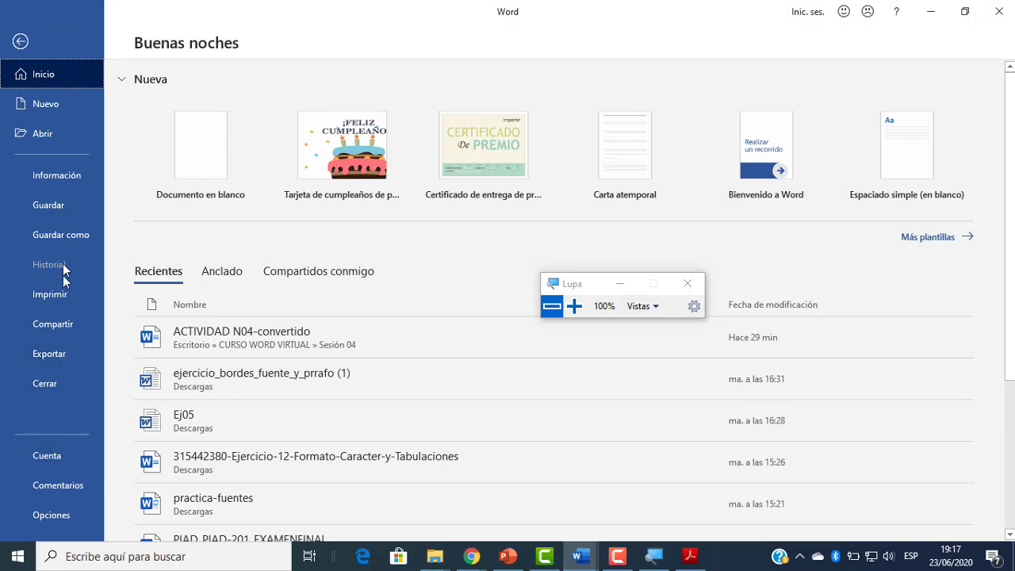
pyautogui.click(65, 519)
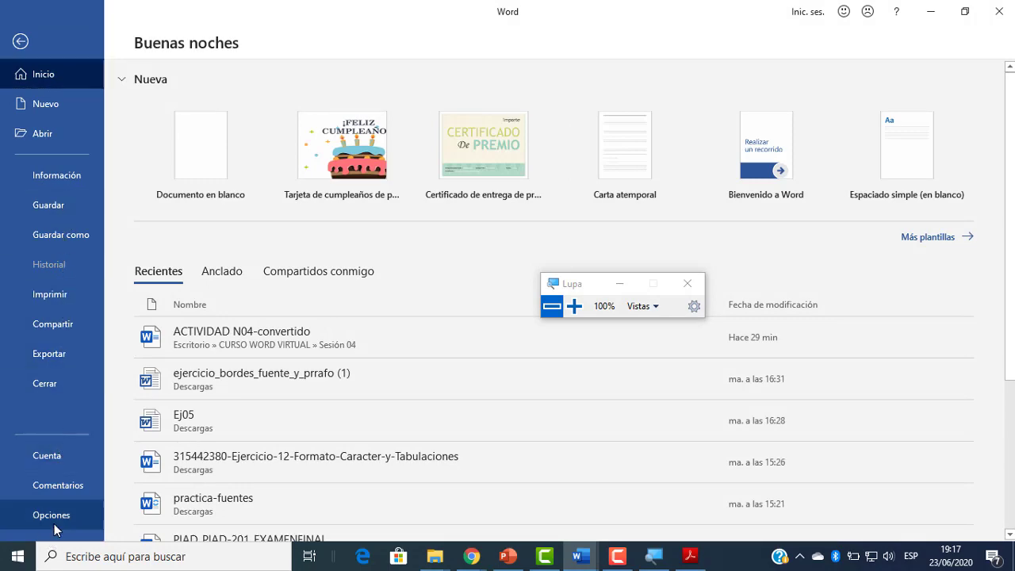
pyautogui.click(577, 315)
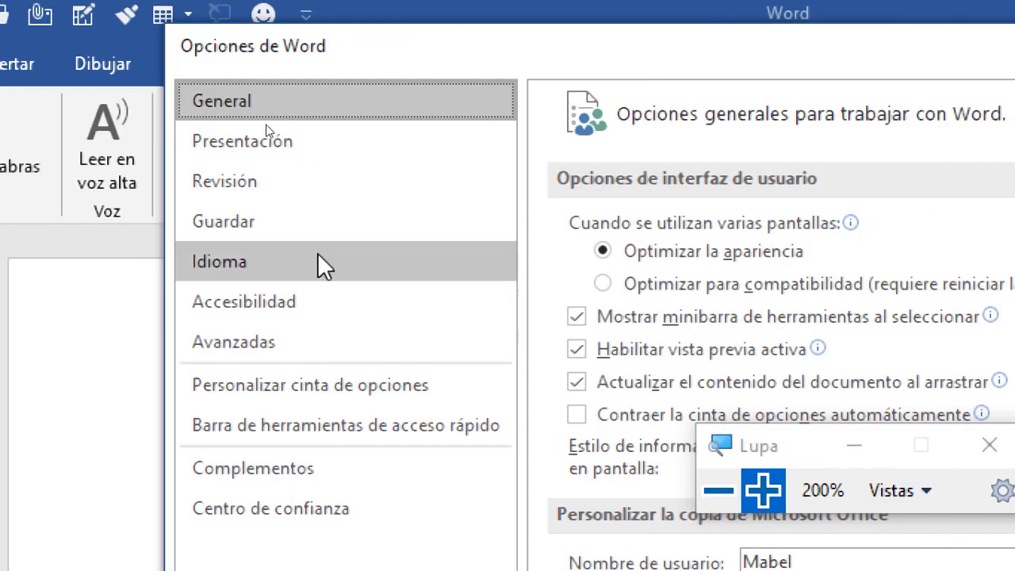
pyautogui.click(285, 195)
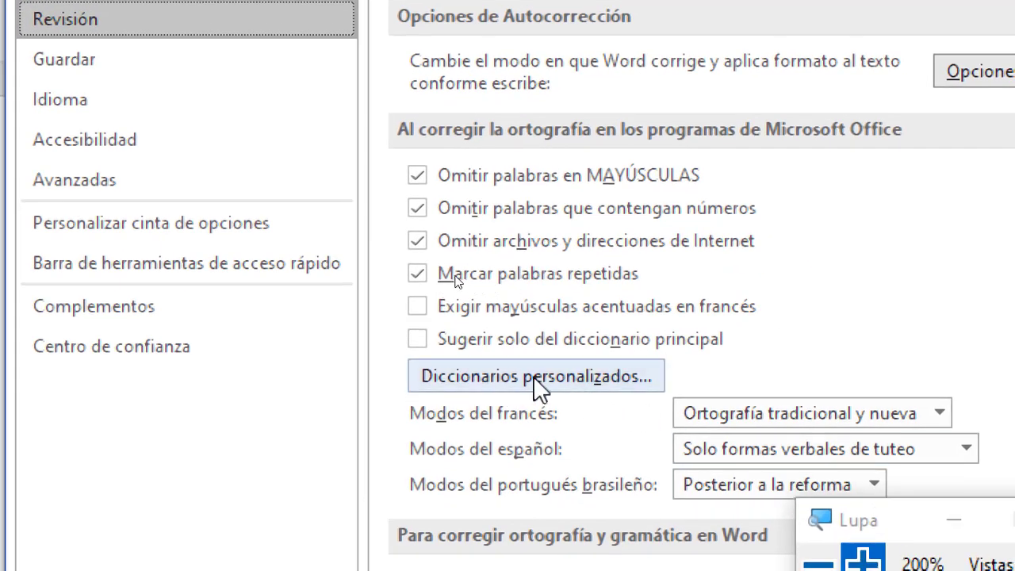
pyautogui.click(534, 377)
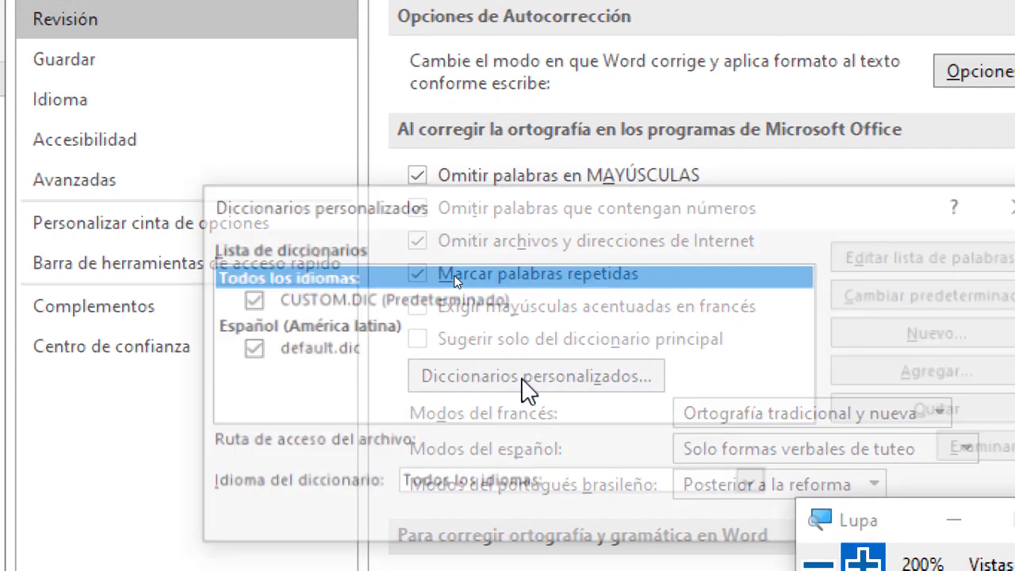
pyautogui.moveTo(826, 536); pyautogui.dragTo(770, 406)
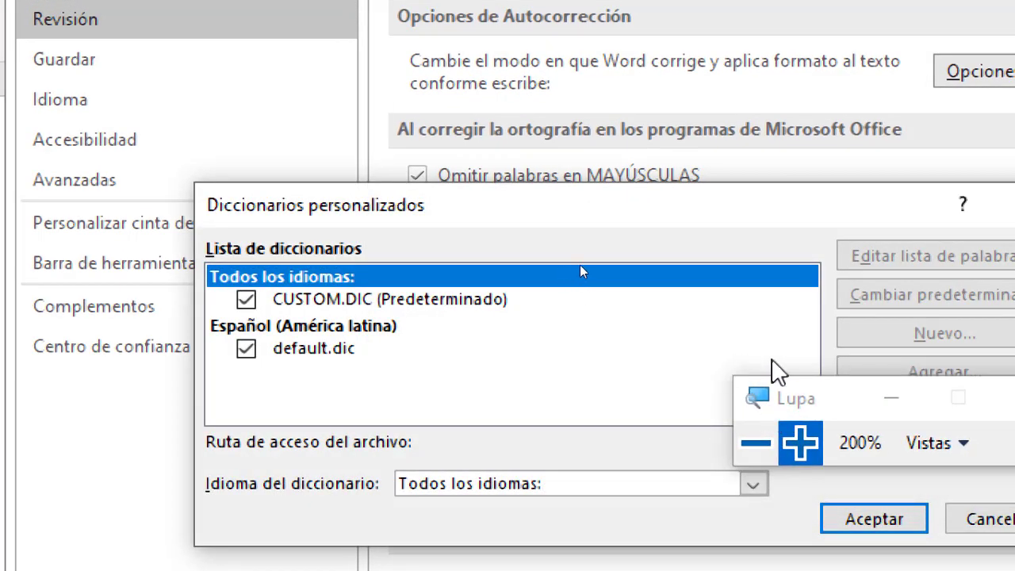
pyautogui.moveTo(725, 209); pyautogui.dragTo(596, 192)
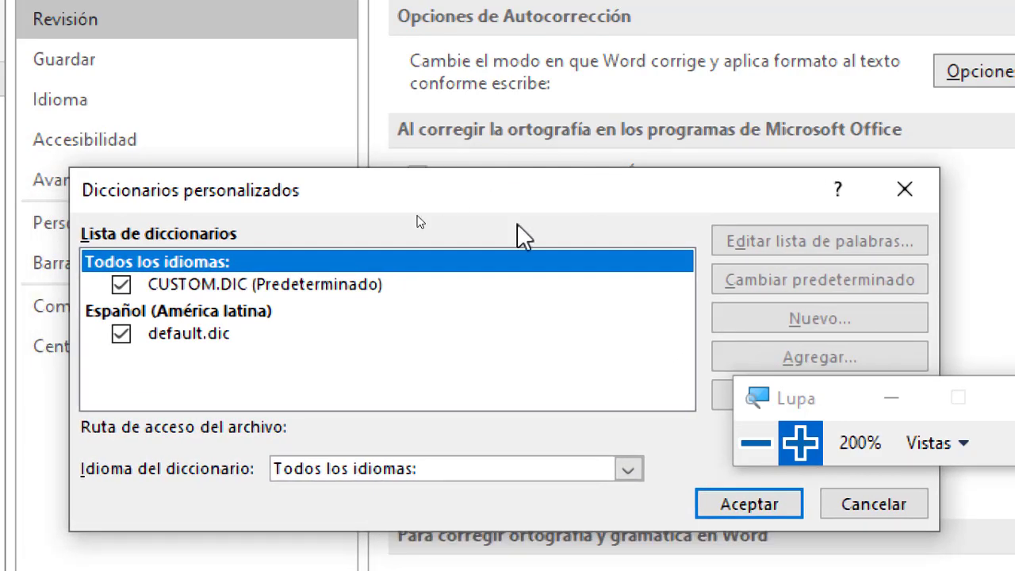
pyautogui.click(250, 284)
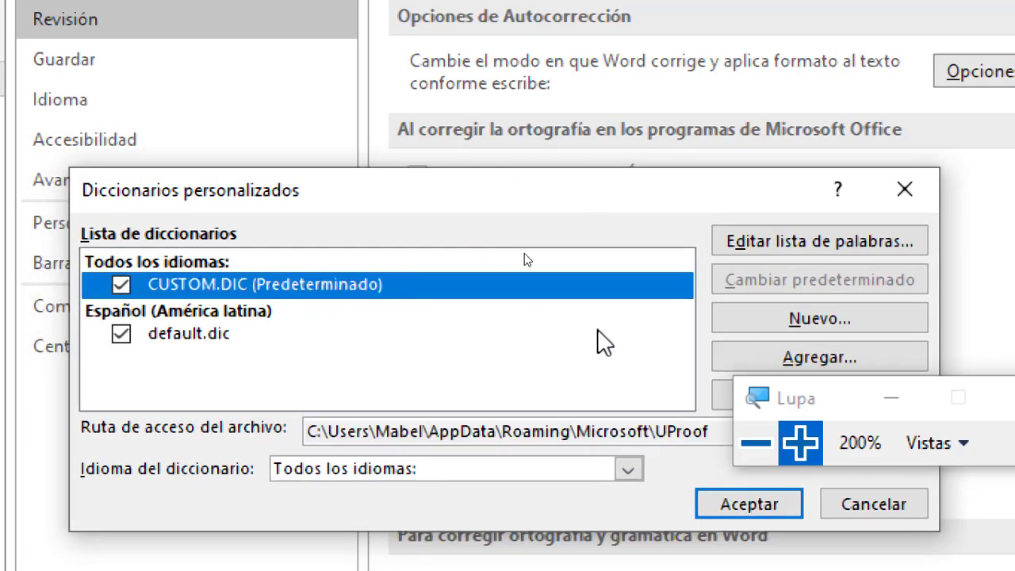
pyautogui.click(771, 246)
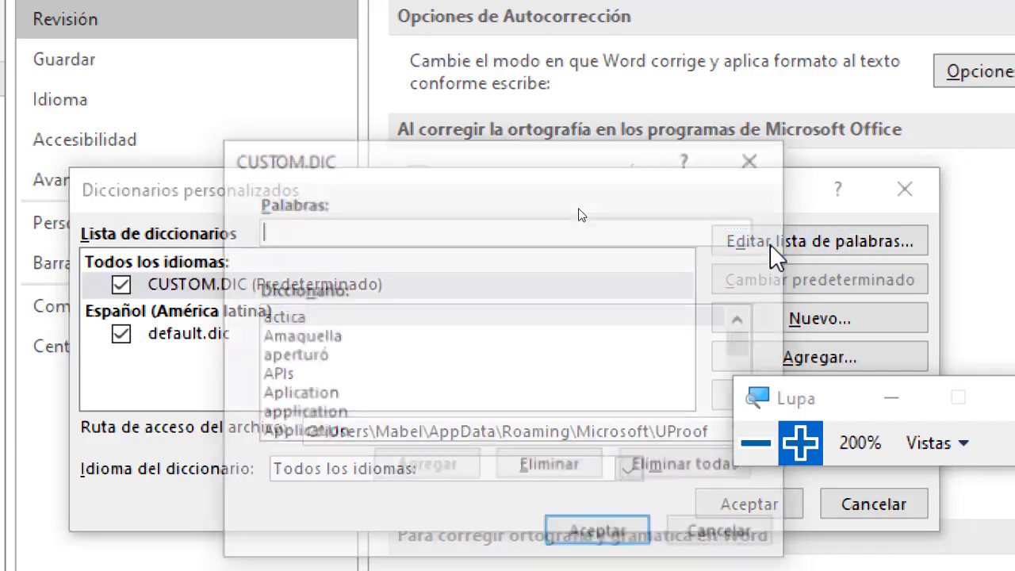
# Restore the screen magnification to 100% and close the CUSTOM.DIC word list and custom dictionaries dialogs without saving.
pyautogui.click(756, 444)
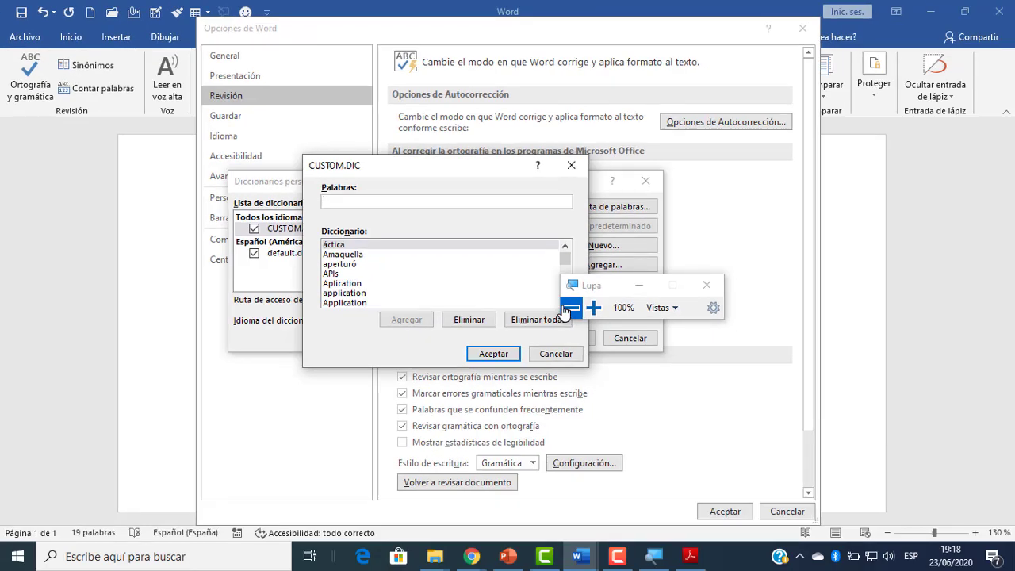
pyautogui.click(567, 354)
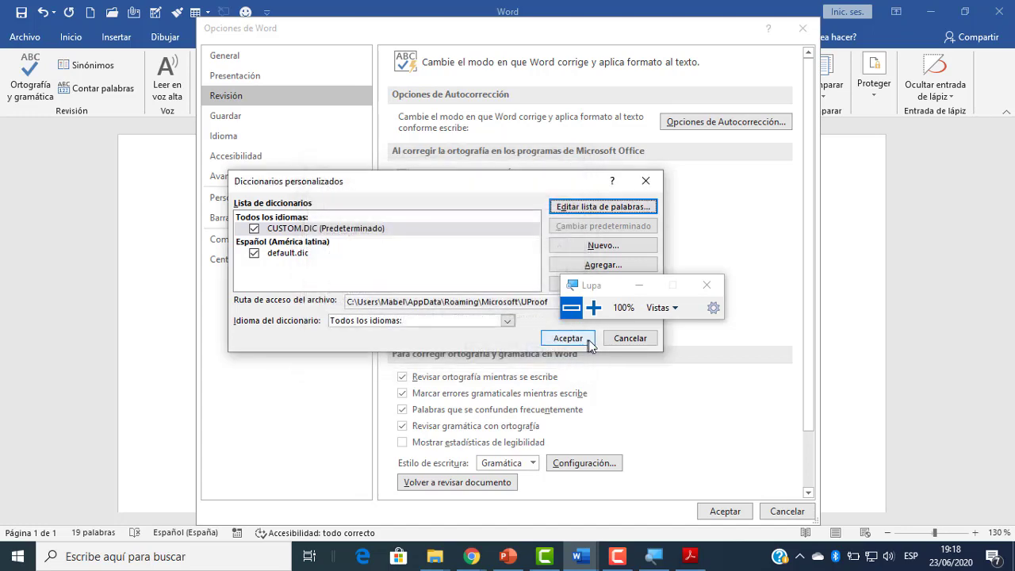
pyautogui.click(630, 339)
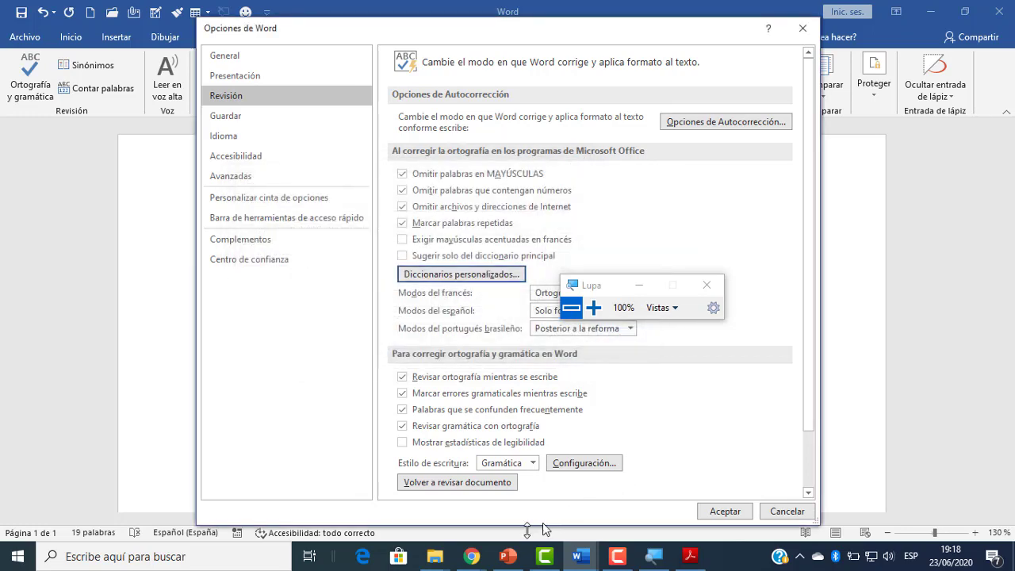
# Switch to the Google Meet tab and review the earlier and latest chat messages.
pyautogui.moveTo(474, 557)
pyautogui.click(453, 493)
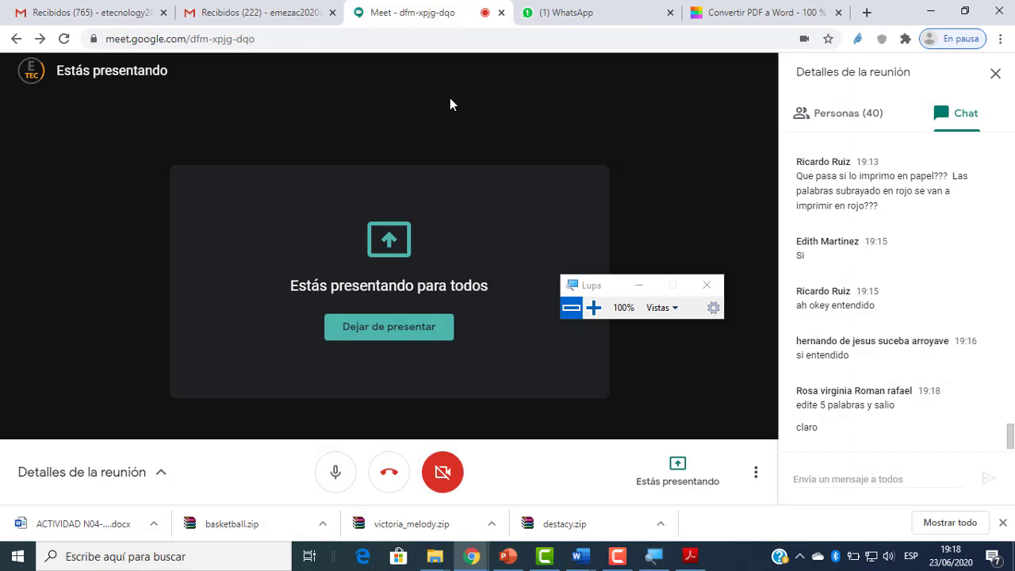
pyautogui.scroll(4, 834, 285)
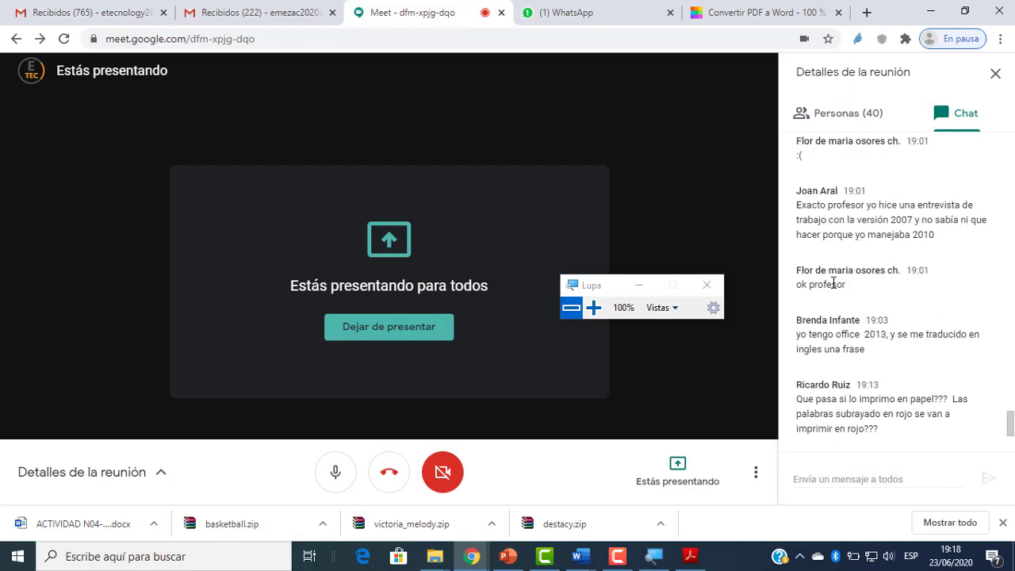
pyautogui.scroll(1, 834, 282)
pyautogui.scroll(-10, 833, 286)
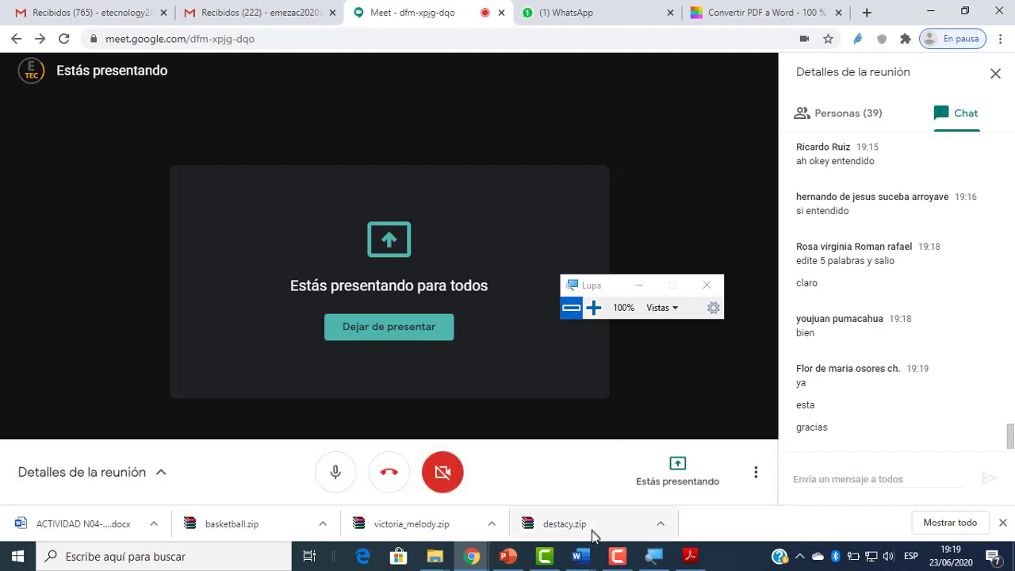
# Switch back to Word, reopen its options dialog and open the AutoCorrect options from the proofing settings.
pyautogui.moveTo(581, 556)
pyautogui.click(804, 484)
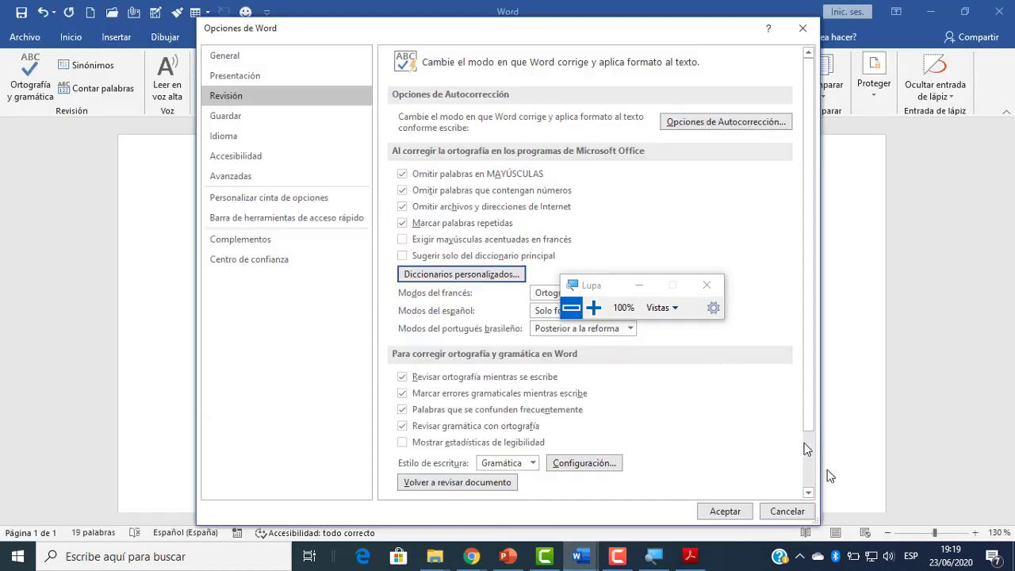
pyautogui.click(802, 28)
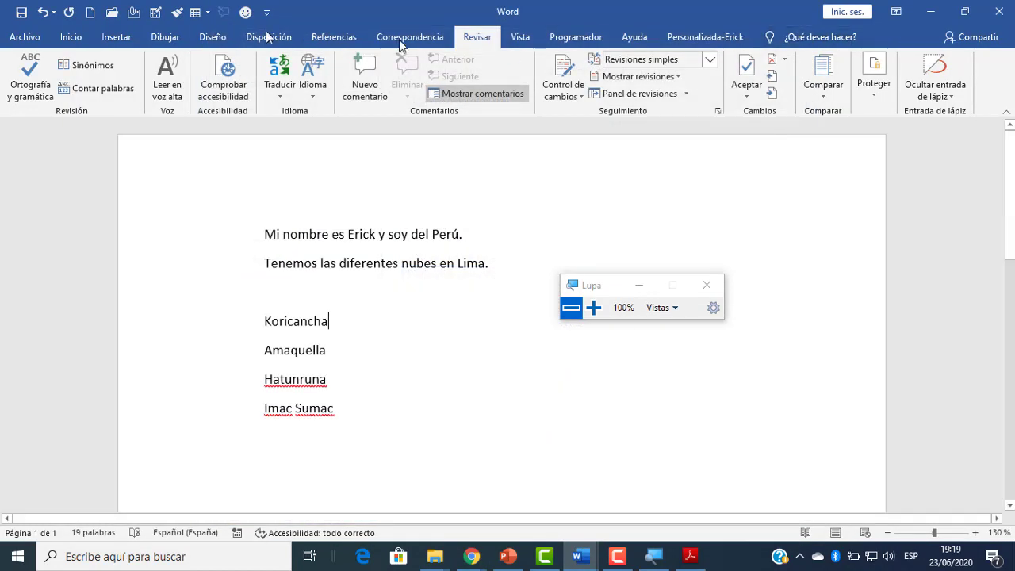
pyautogui.click(27, 37)
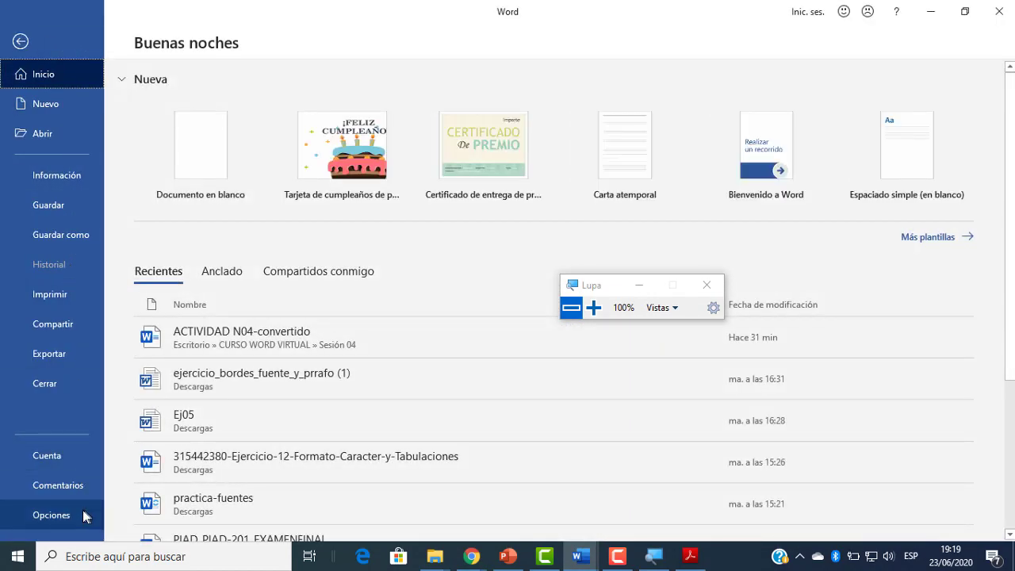
pyautogui.click(86, 516)
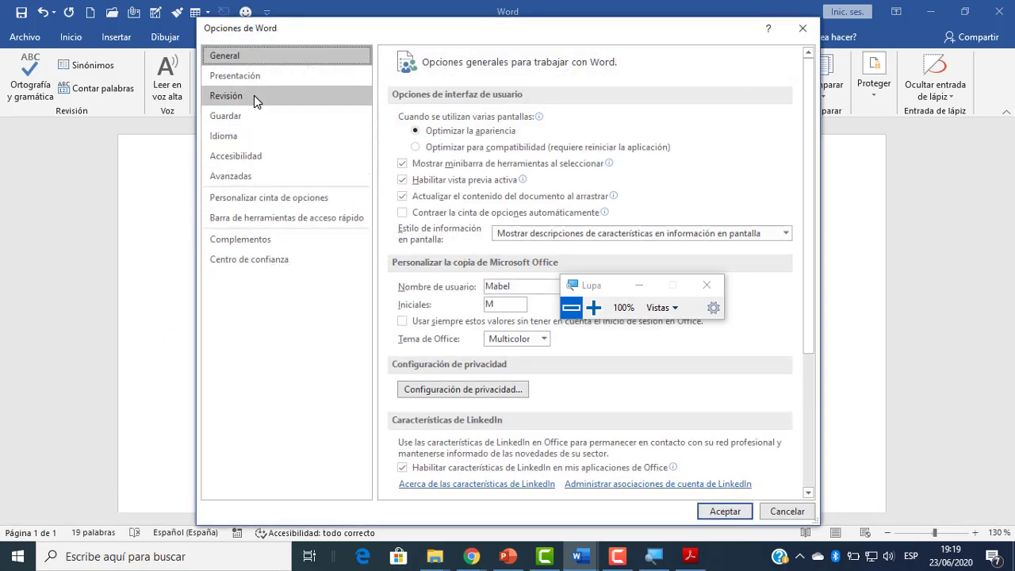
pyautogui.click(255, 99)
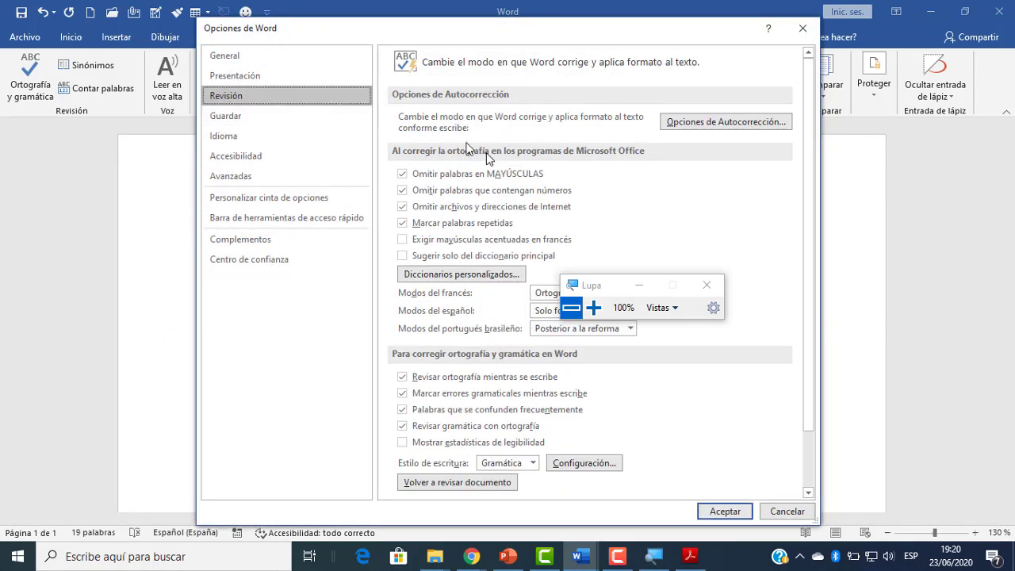
pyautogui.moveTo(581, 286); pyautogui.dragTo(767, 294)
pyautogui.click(789, 320)
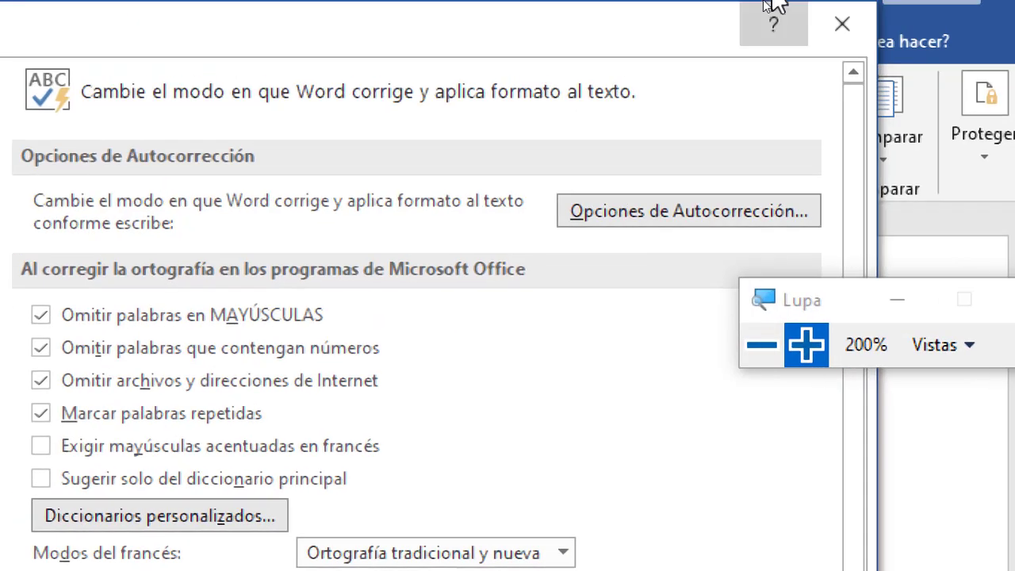
pyautogui.click(634, 246)
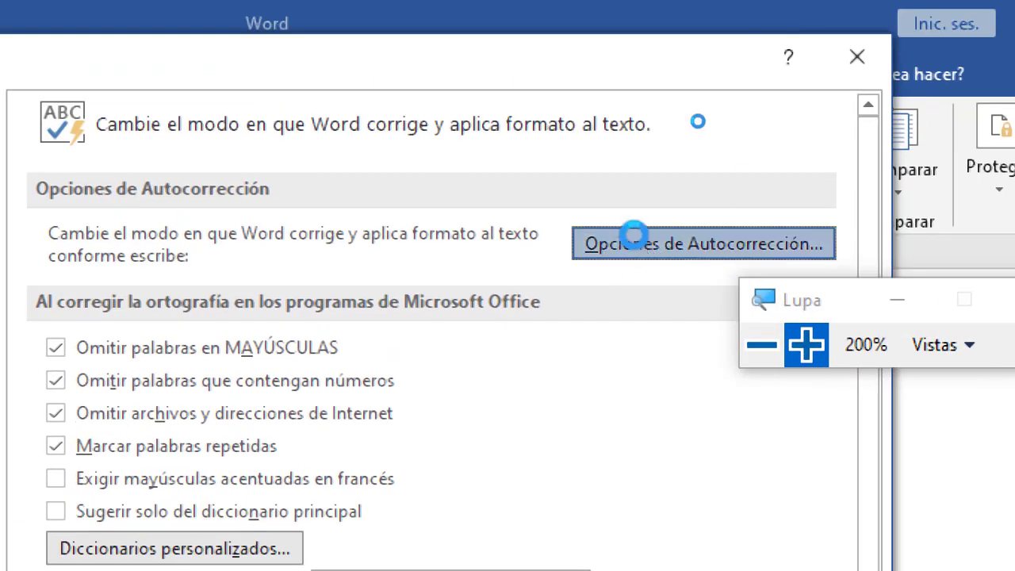
pyautogui.click(761, 346)
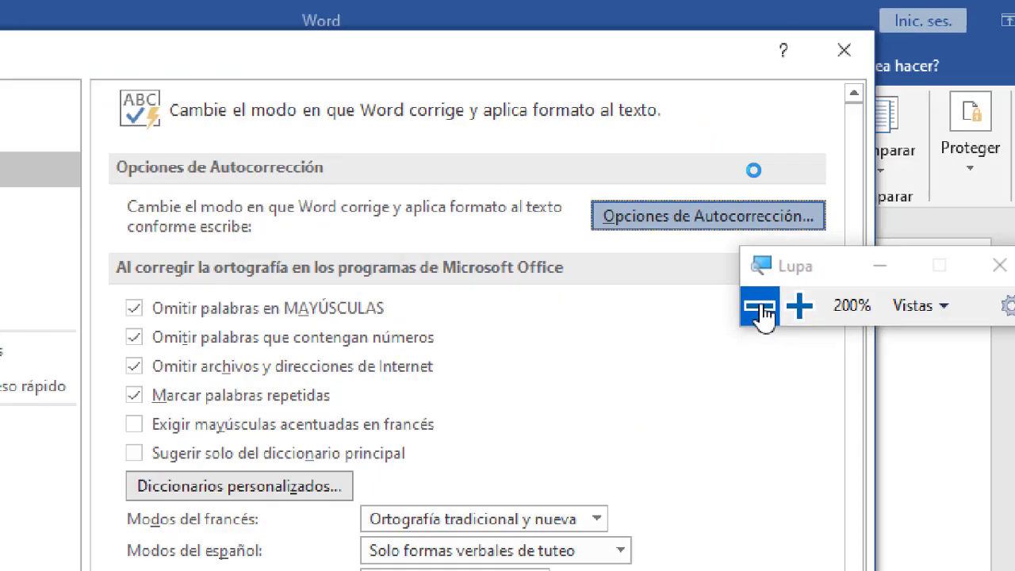
# Examine the AutoCorrect capitalization options at 200% screen magnification, including the list of first-letter exceptions.
pyautogui.click(777, 172)
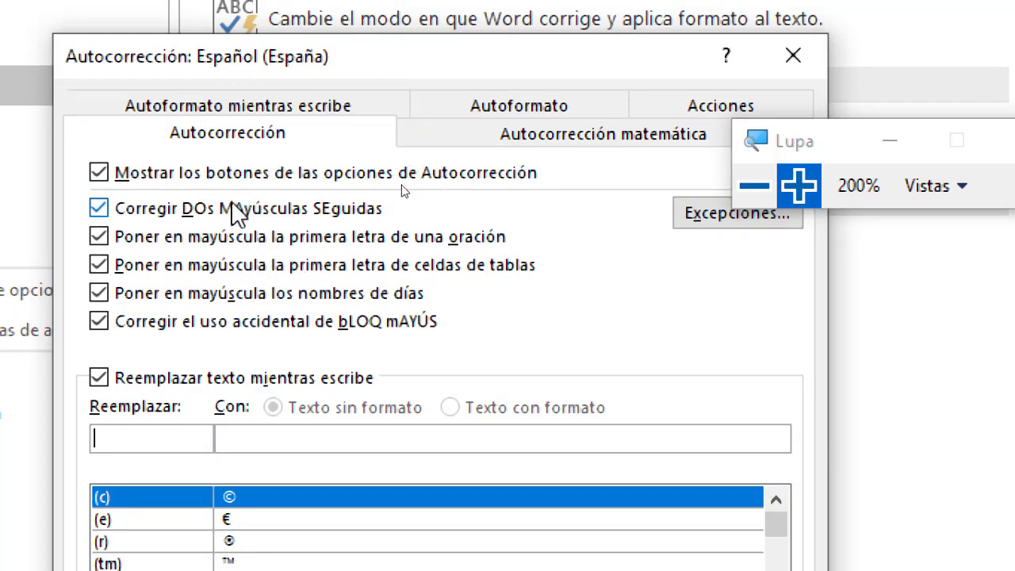
pyautogui.click(754, 187)
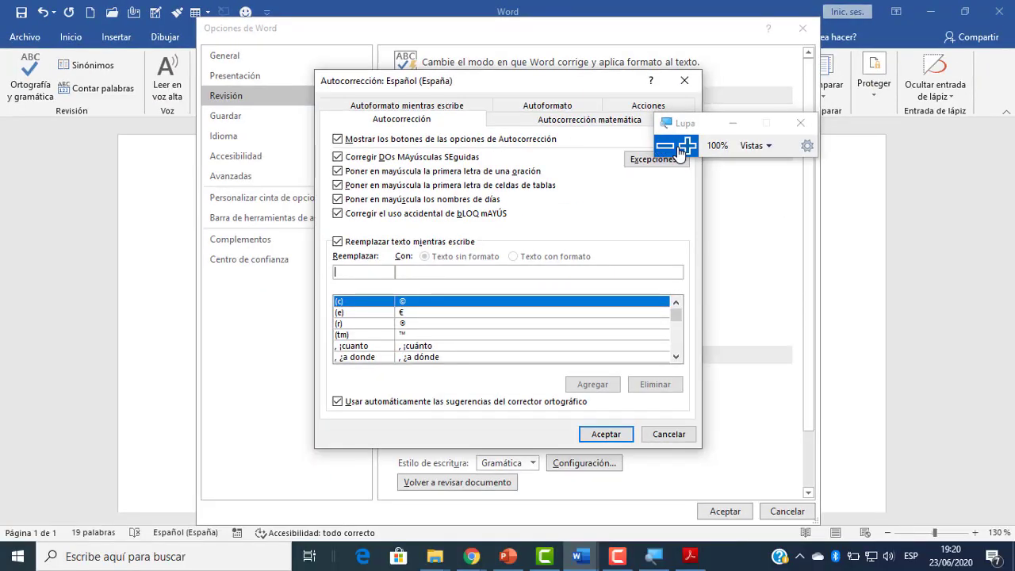
pyautogui.click(683, 148)
pyautogui.moveTo(678, 125); pyautogui.dragTo(713, 175)
pyautogui.click(657, 158)
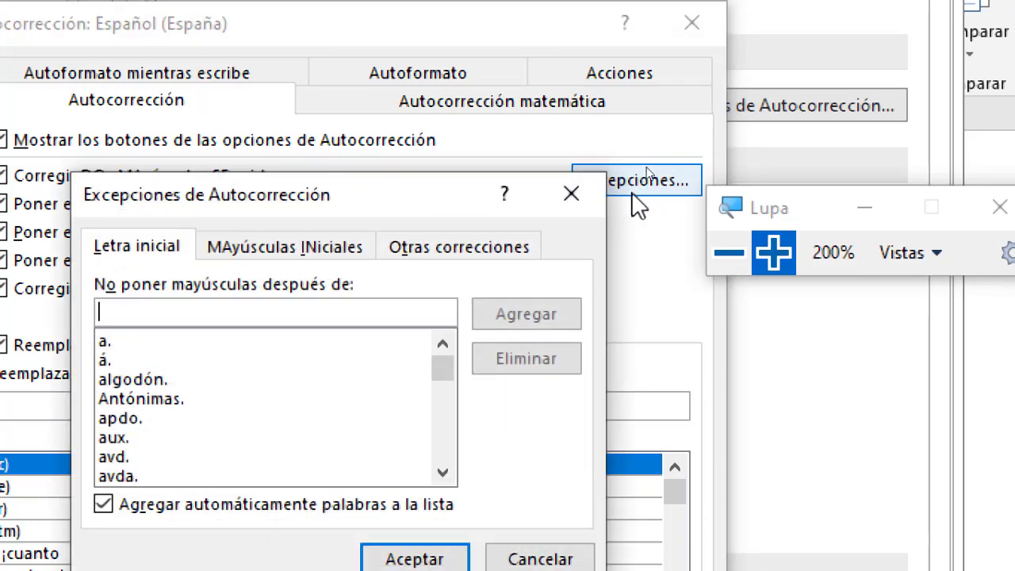
pyautogui.click(553, 202)
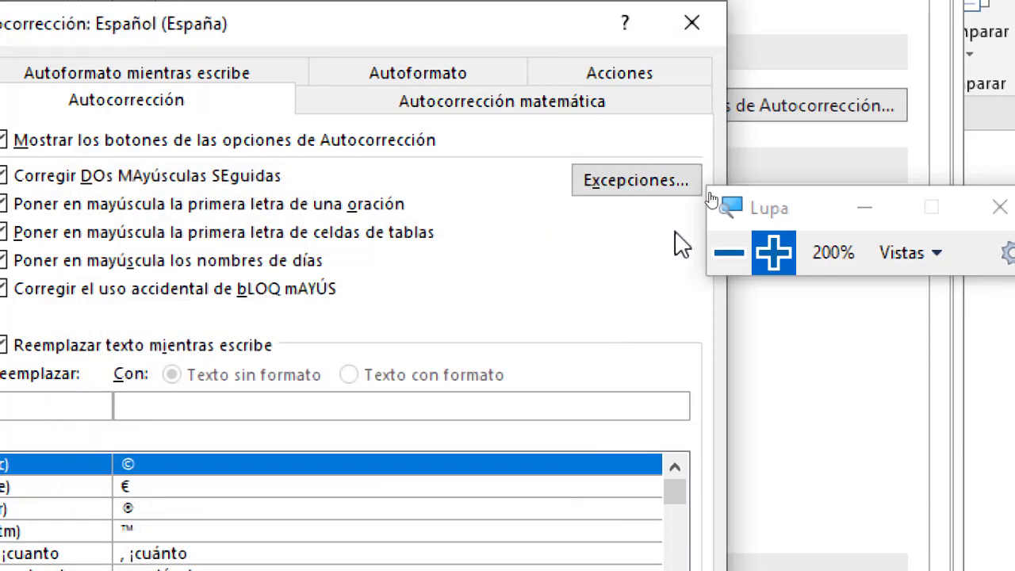
pyautogui.click(729, 252)
pyautogui.click(773, 252)
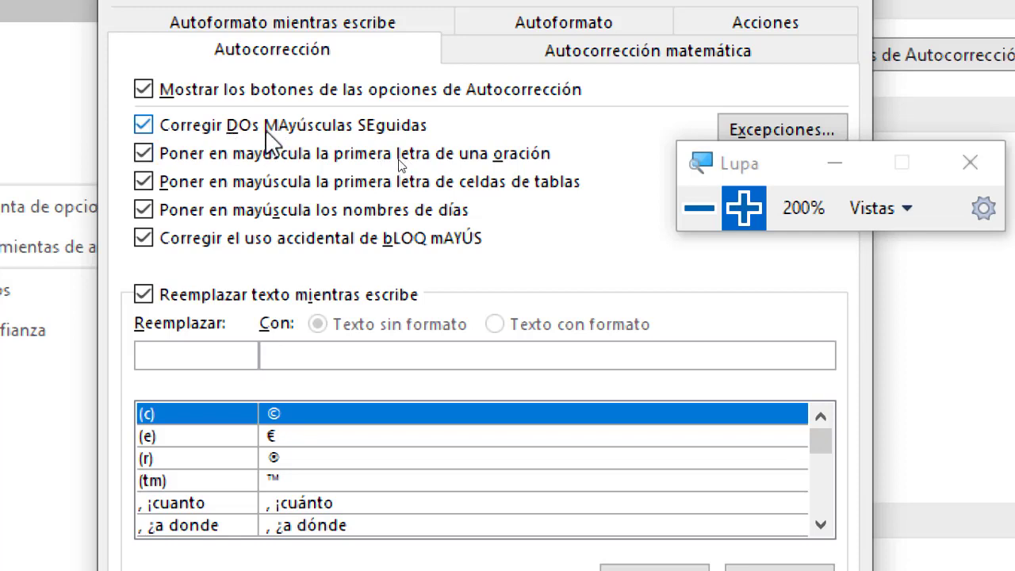
# Examine the AutoCorrect replace-as-you-type list, including the (c), (e), (r) and (tm) entries, at 300% screen magnification.
pyautogui.moveTo(780, 178); pyautogui.dragTo(808, 271)
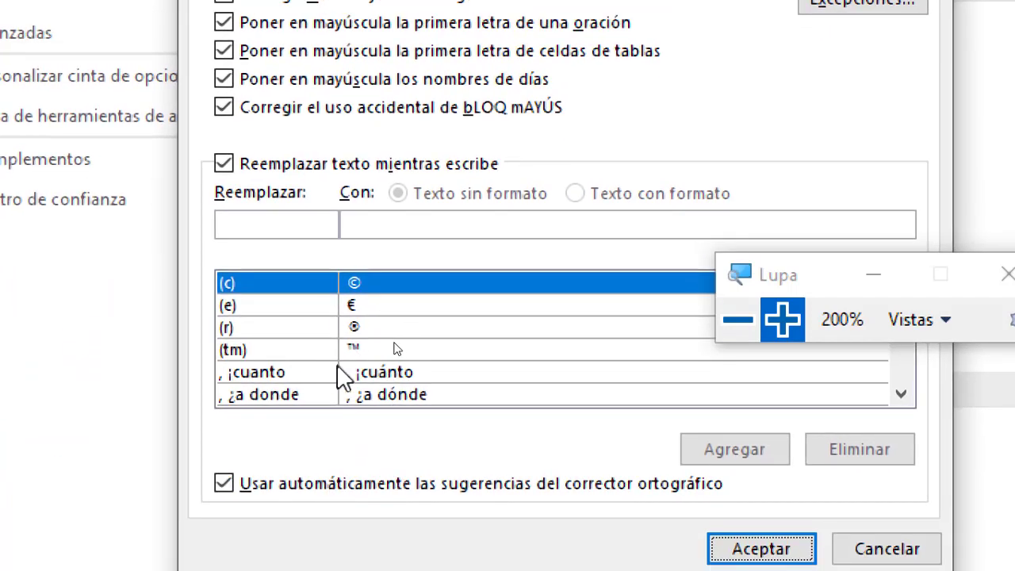
pyautogui.moveTo(767, 273); pyautogui.dragTo(796, 394)
pyautogui.click(816, 441)
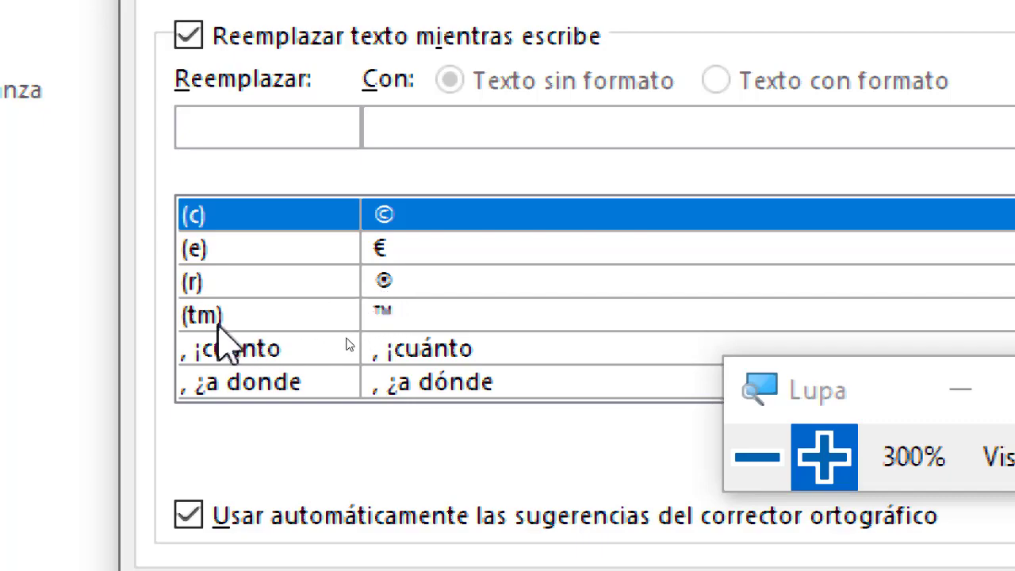
# Restore the screen magnification to 100% and close the AutoCorrect and Word options dialogs without saving.
pyautogui.click(735, 457)
pyautogui.click(732, 455)
pyautogui.click(736, 459)
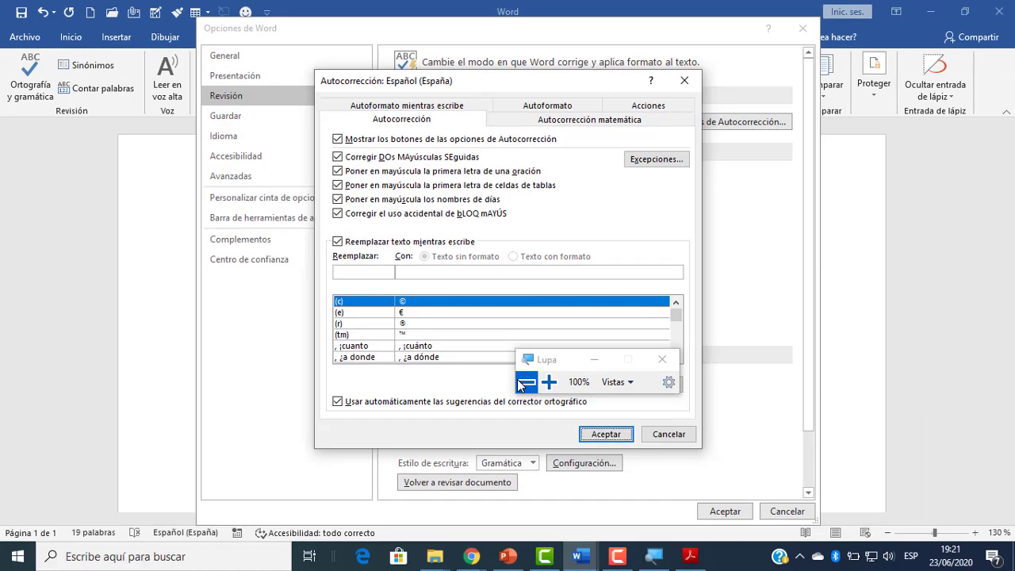
pyautogui.click(659, 437)
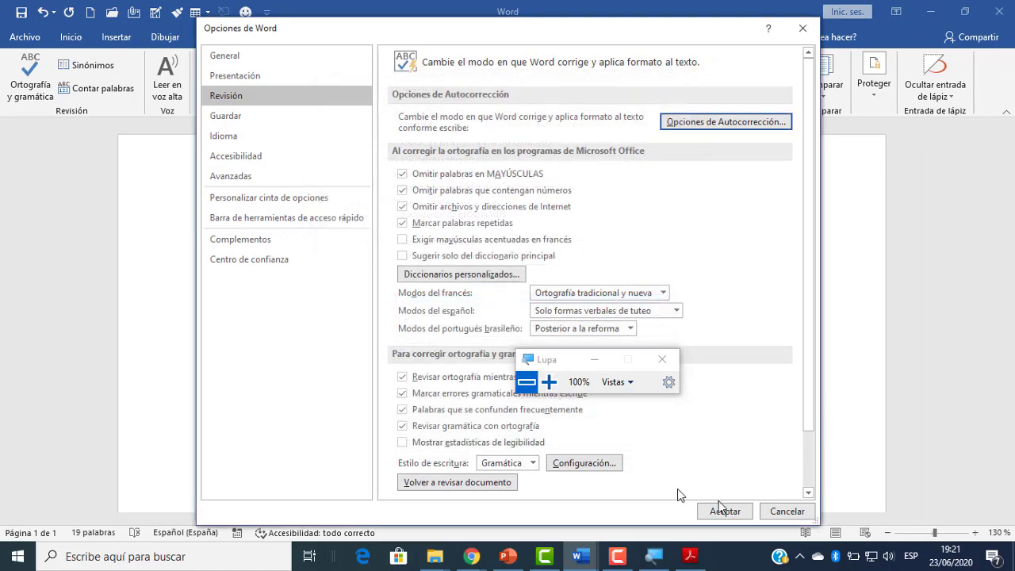
pyautogui.click(785, 511)
# Zoom the document to 190% and enter (r) on an empty line below "Imac Sumac" for AutoCorrect to convert into ®.
pyautogui.scroll(-3, 389, 408)
pyautogui.click(374, 389)
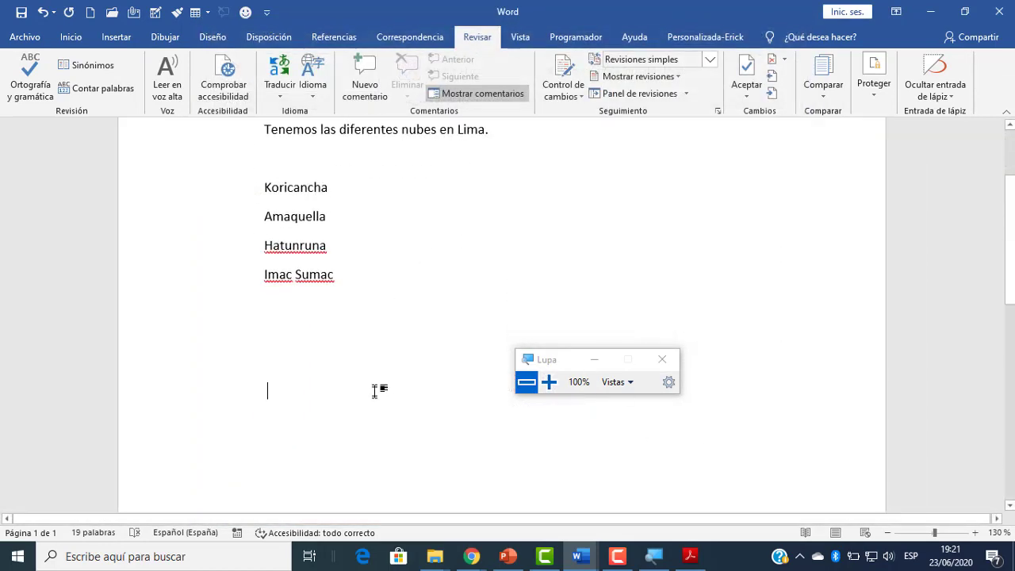
pyautogui.scroll(6, 310, 331)
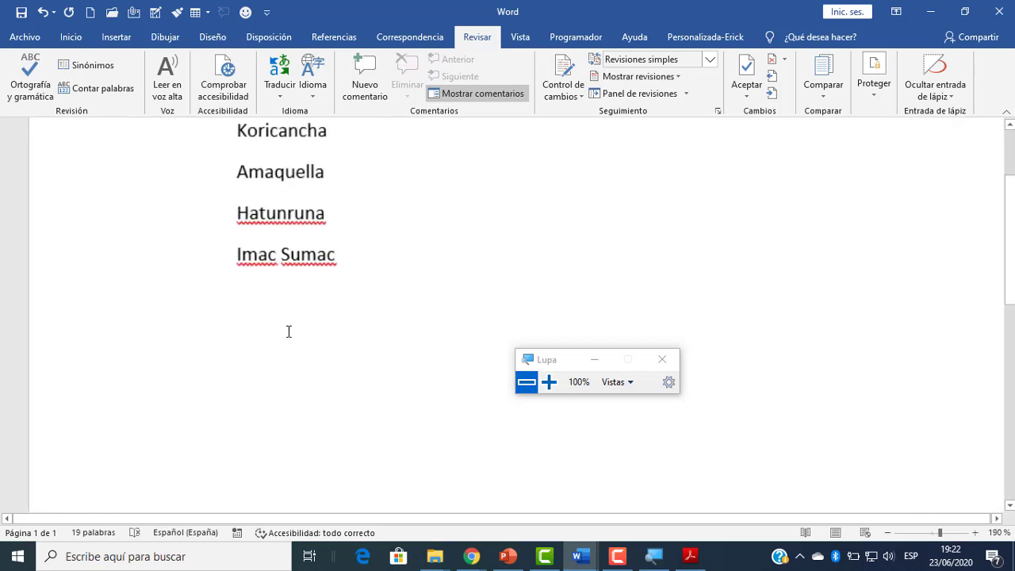
pyautogui.write('(r)')
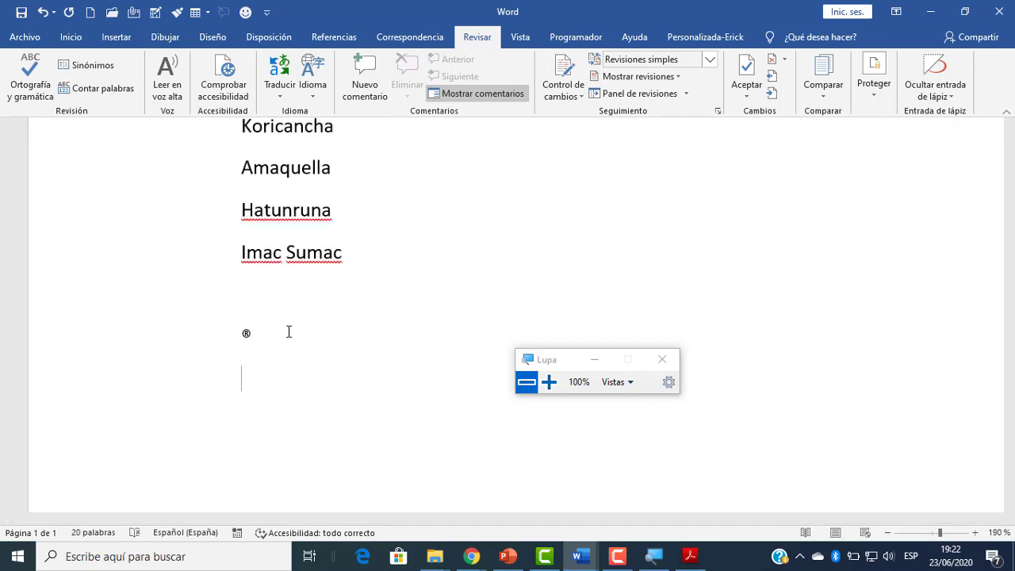
# Enter (c) and (tm) on separate lines below ® for AutoCorrect to convert into © and ™.
pyautogui.write('(c)')
pyautogui.press('Return')
pyautogui.write('(tm)')
pyautogui.press('Return')
# Write "Organización no Gubernamental" on the line below the ™ symbol.
pyautogui.write('Organiz')
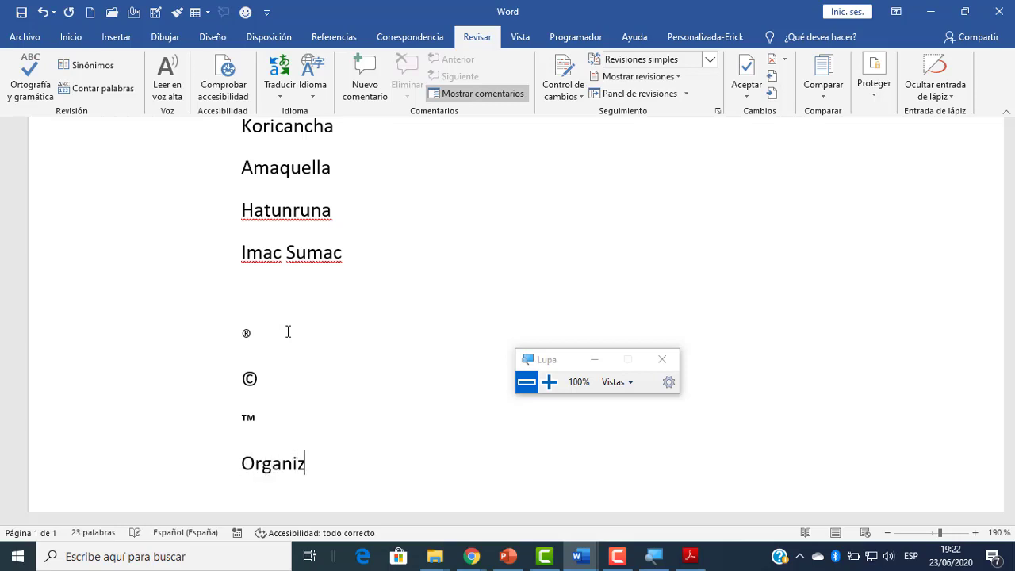
pyautogui.write('ación no ')
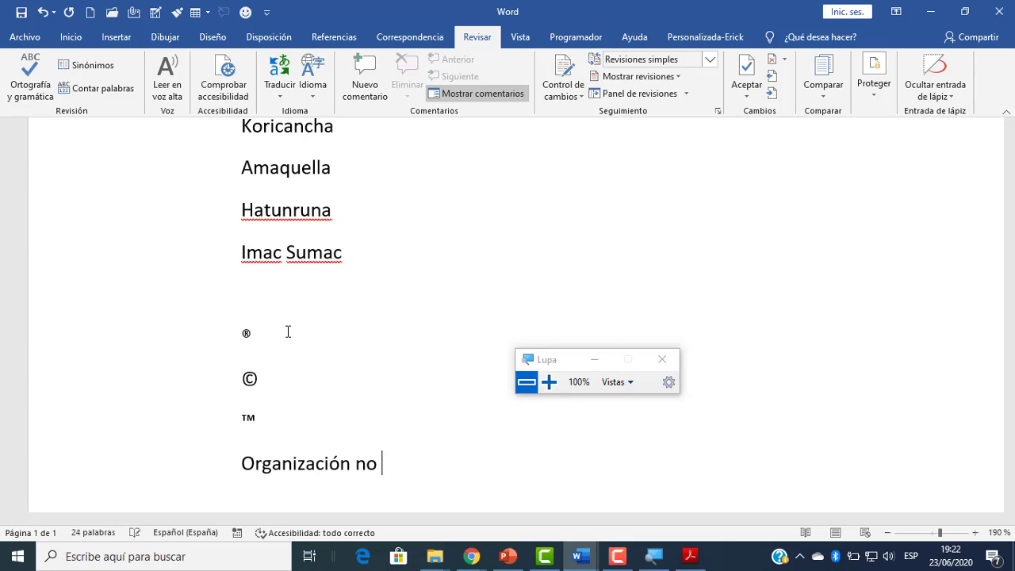
pyautogui.write('Gubern')
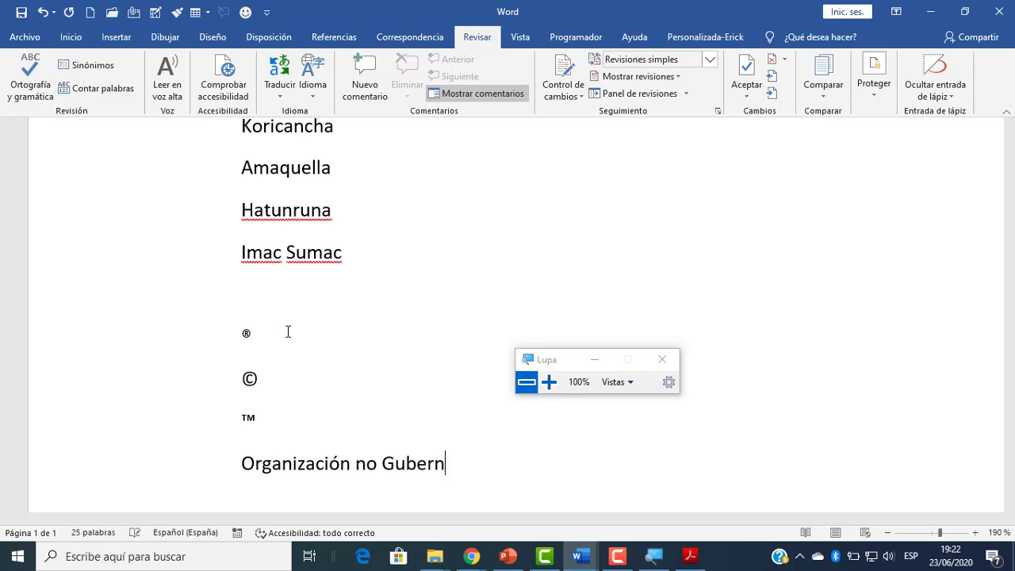
pyautogui.press('BackSpace')
pyautogui.write('namental')
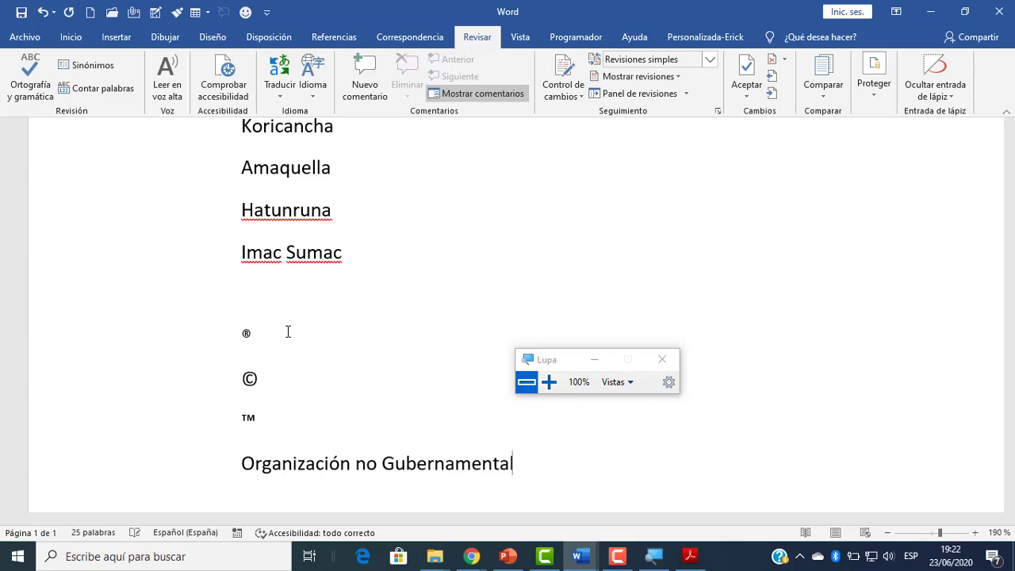
# Move the Magnifier window clear of the text and append "(ONG)" after "Organización no Gubernamental".
pyautogui.scroll(-1, 471, 428)
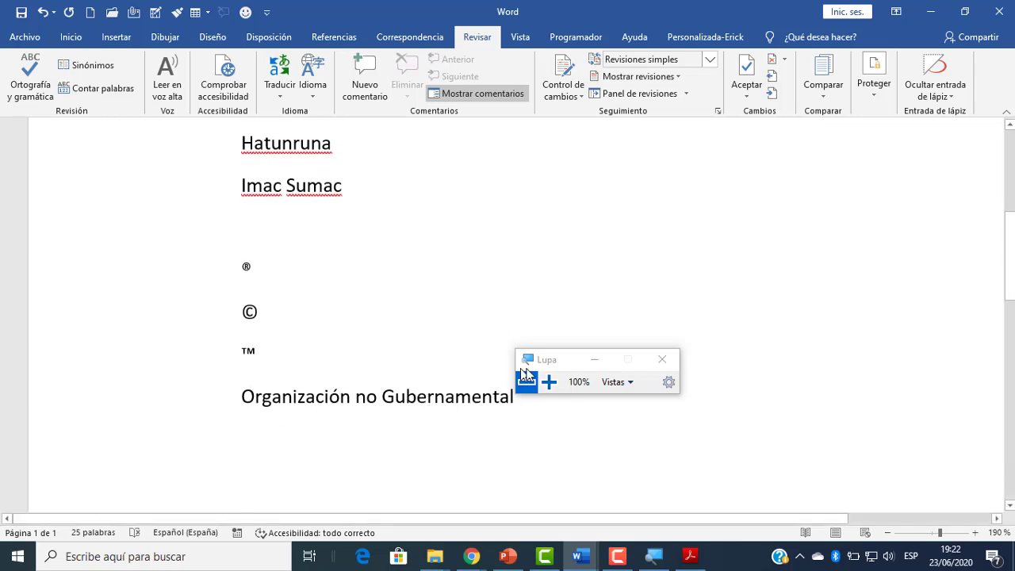
pyautogui.moveTo(557, 362); pyautogui.dragTo(708, 382)
pyautogui.click(198, 404)
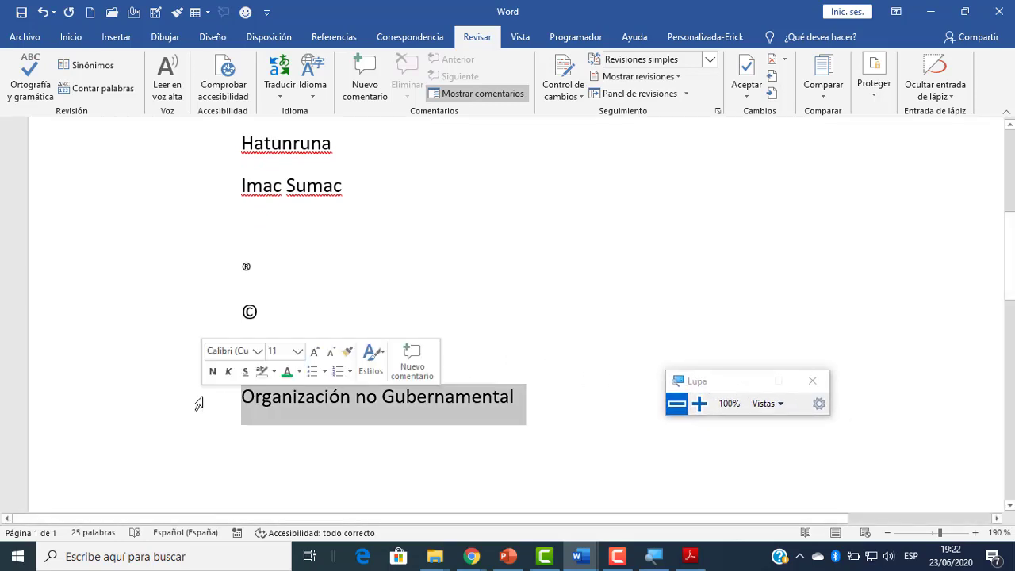
pyautogui.click(382, 418)
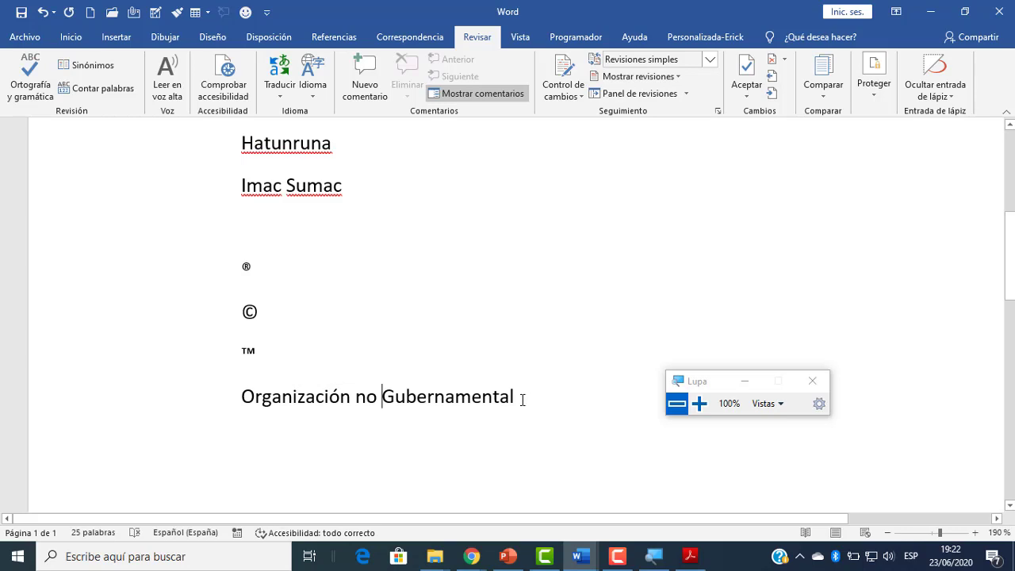
pyautogui.moveTo(521, 399); pyautogui.dragTo(262, 398)
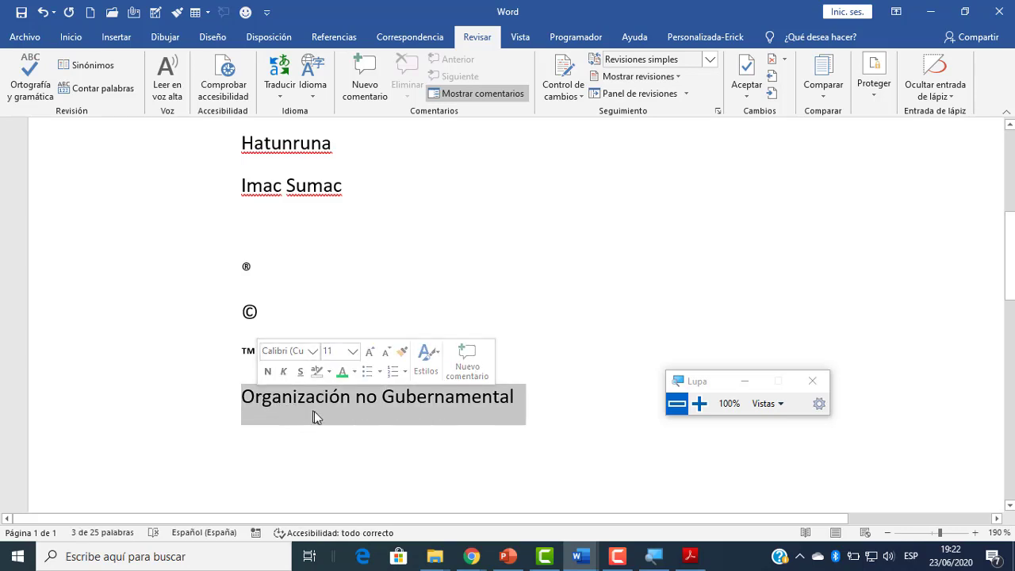
pyautogui.click(541, 401)
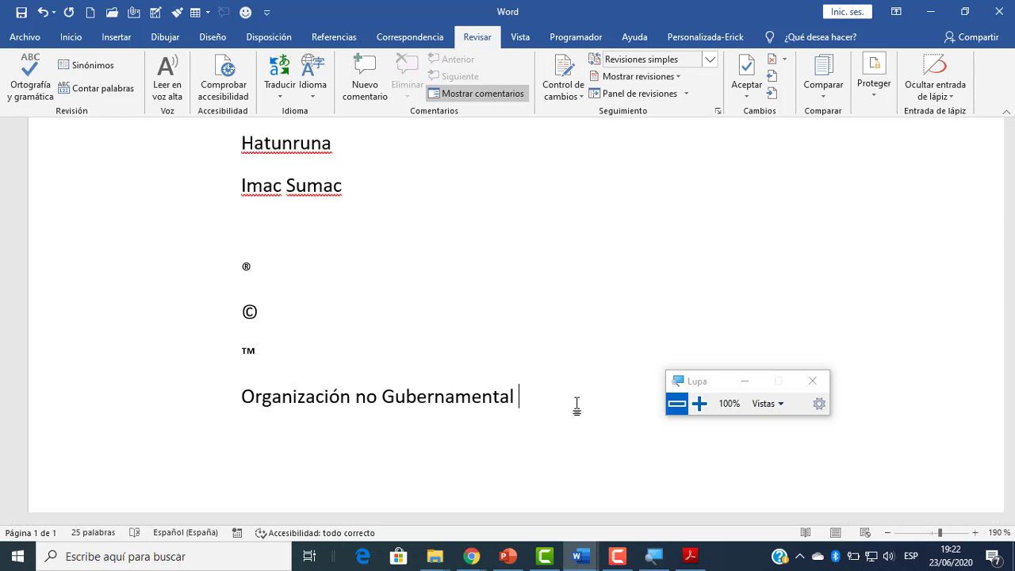
pyautogui.write('(ONG)')
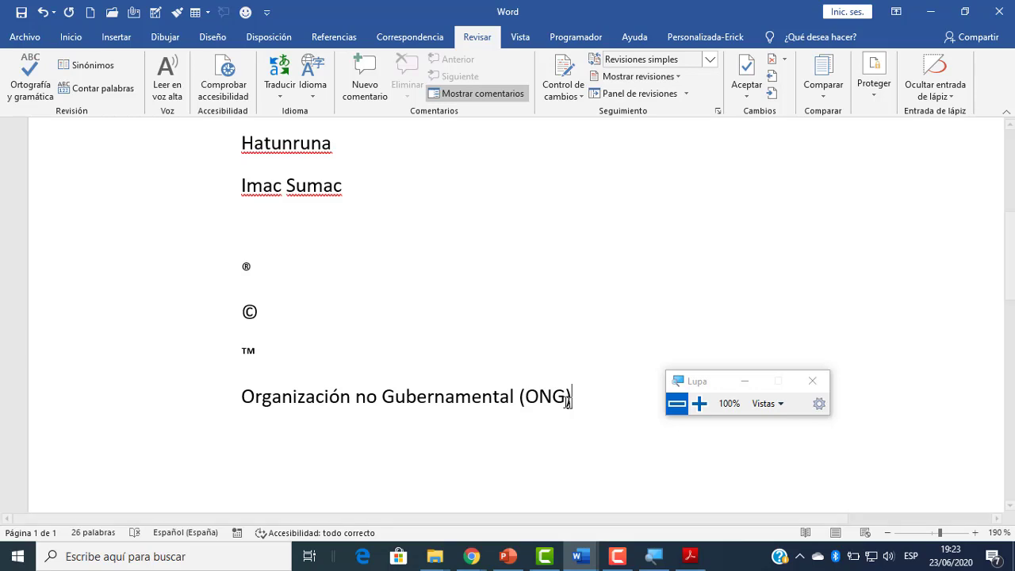
# Delete the whole "Organización no Gubernamental (ONG)" line below the ™ symbol.
pyautogui.click(168, 404)
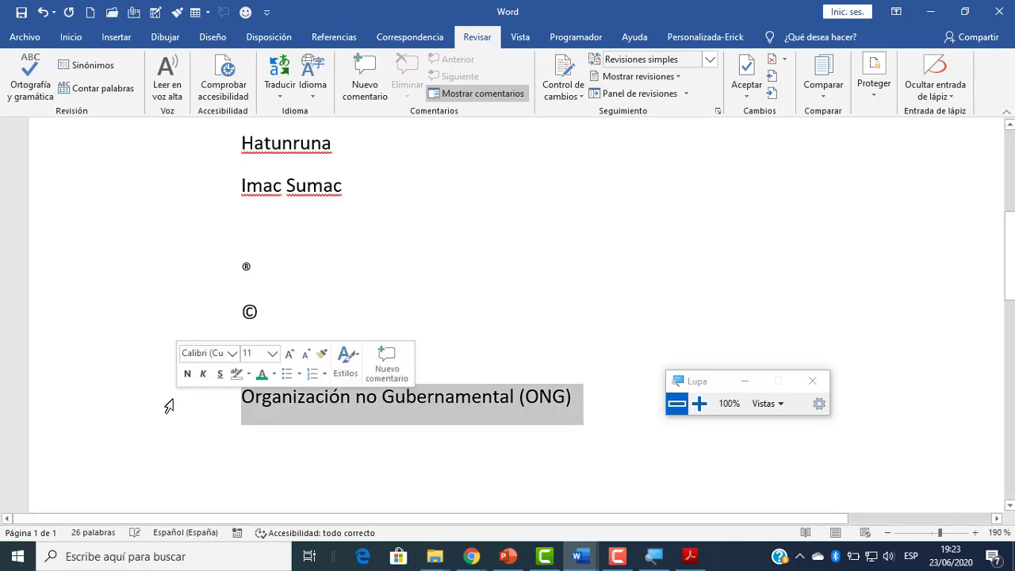
pyautogui.click(292, 396)
pyautogui.moveTo(513, 397); pyautogui.dragTo(321, 396)
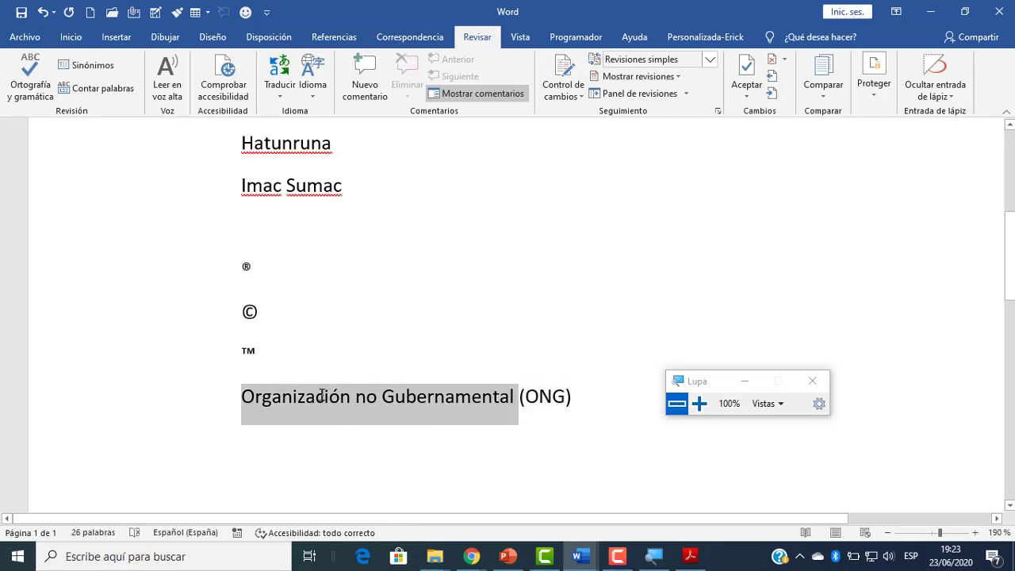
pyautogui.click(170, 391)
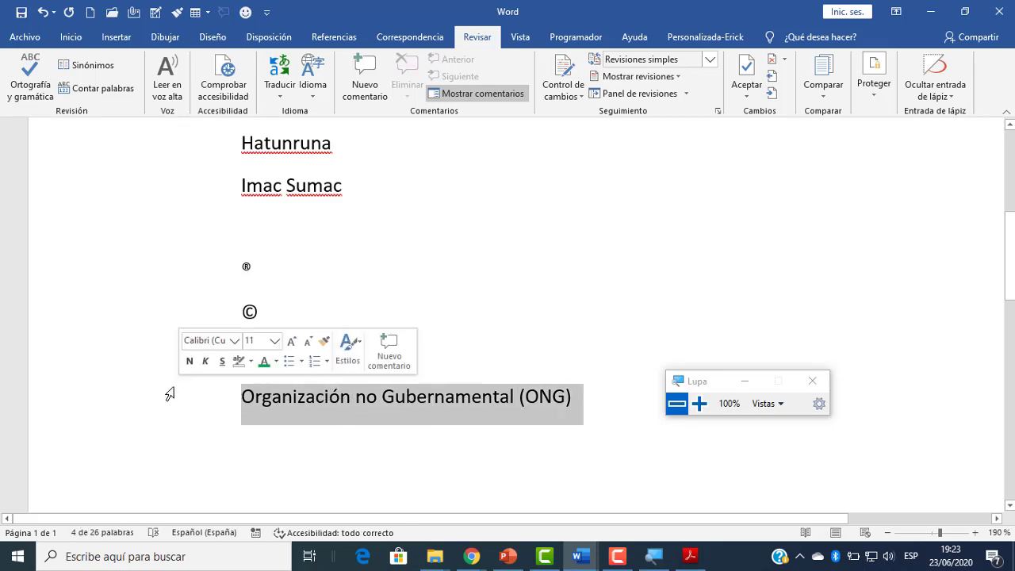
pyautogui.press('Delete')
# Open the AutoCorrect options from Word's proofing settings and magnify the screen to 200%.
pyautogui.click(25, 36)
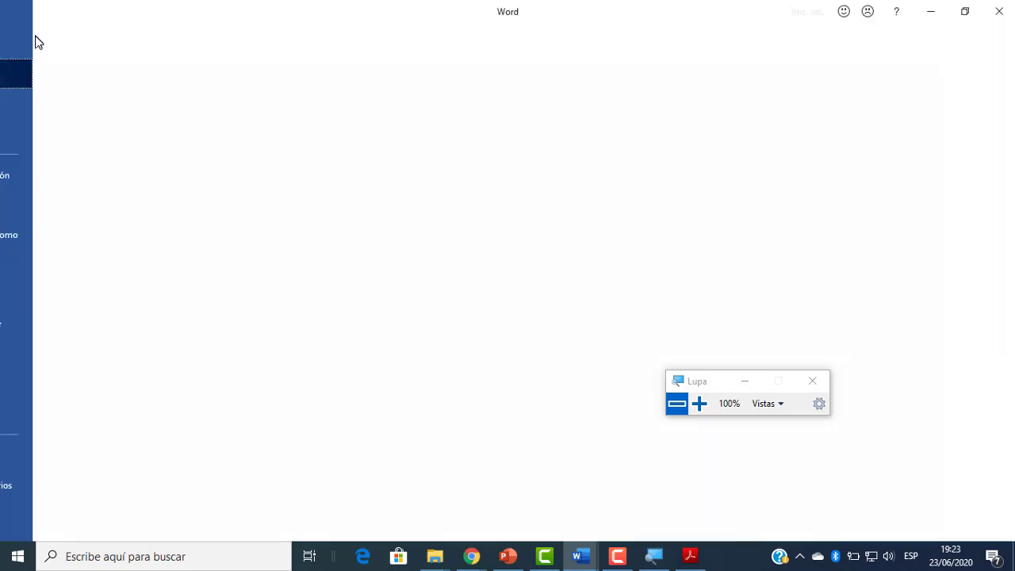
pyautogui.click(49, 514)
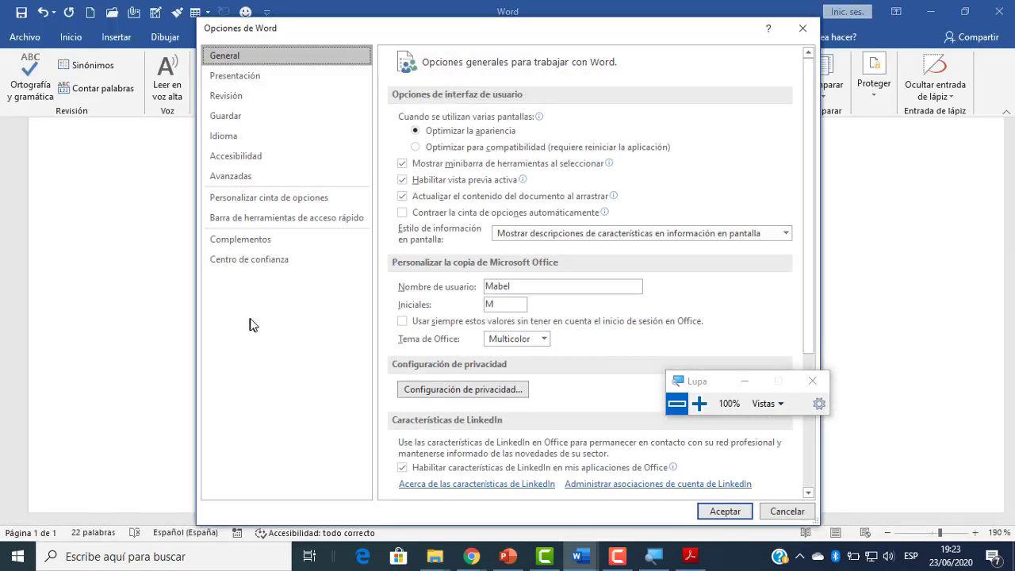
pyautogui.click(273, 98)
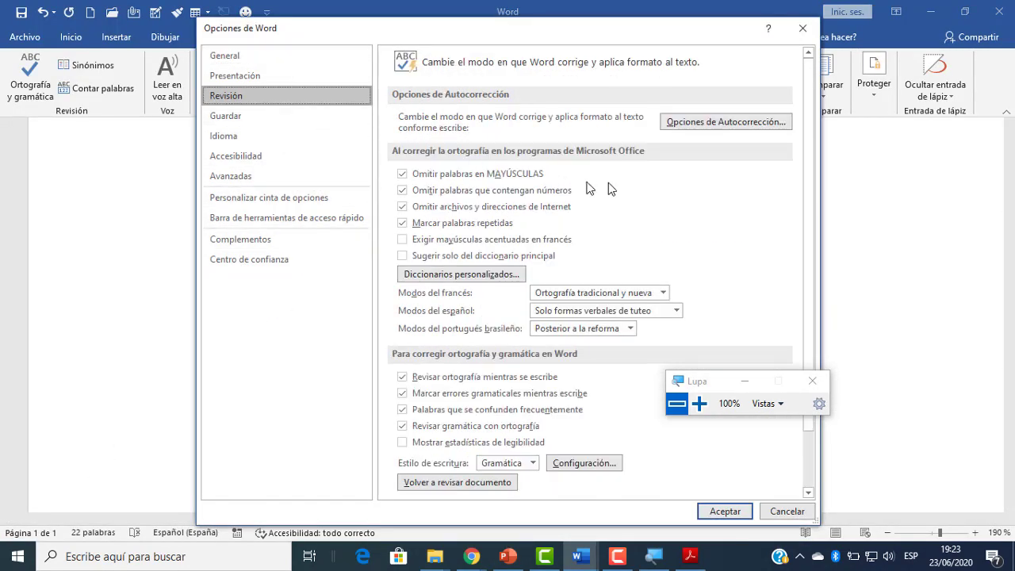
pyautogui.click(699, 404)
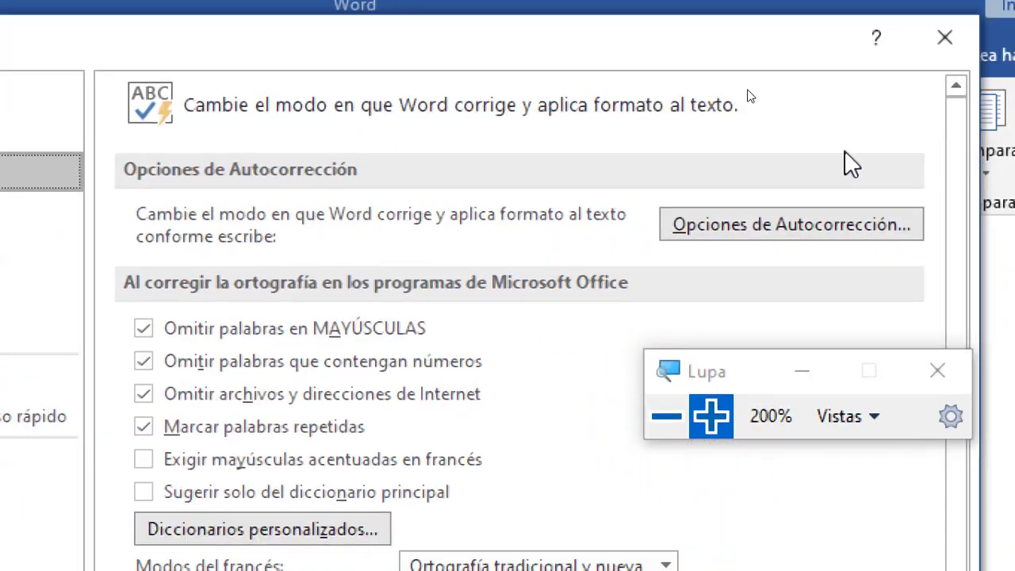
pyautogui.click(704, 226)
pyautogui.click(667, 420)
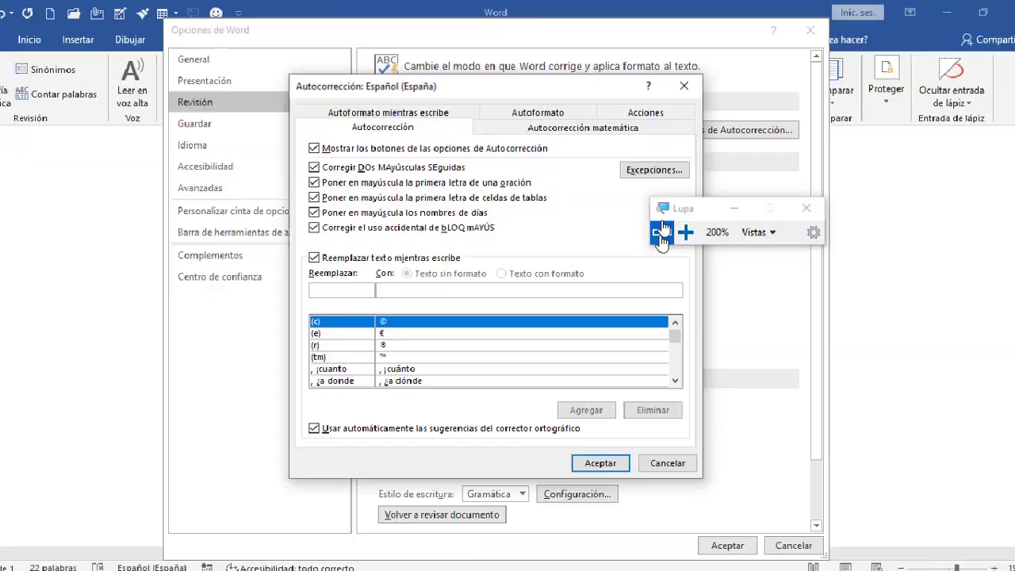
pyautogui.click(687, 218)
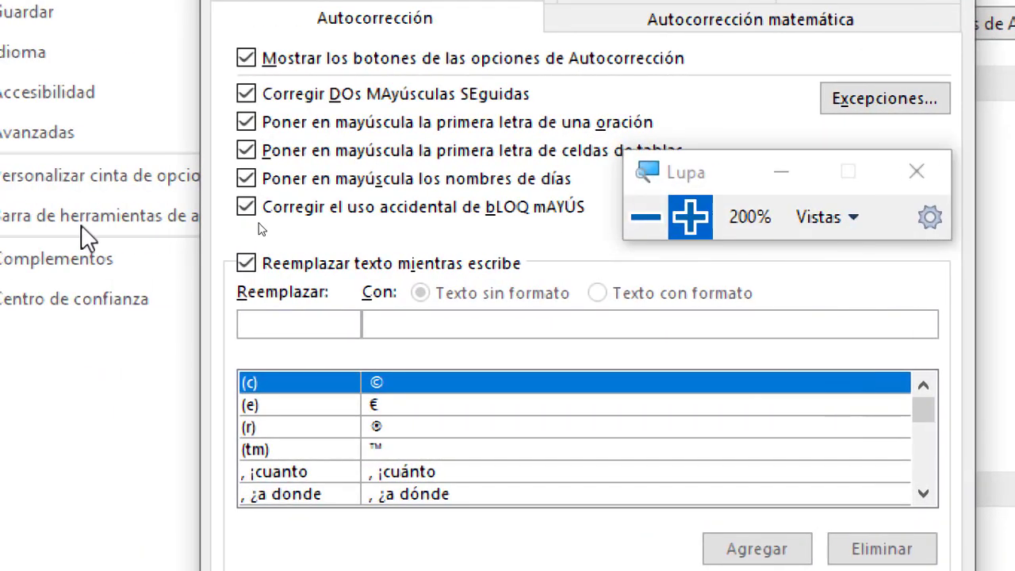
# Add an AutoCorrect entry replacing "ONG" with "Organización no Gubernamental", restore 100% screen magnification, and save the options.
pyautogui.click(292, 327)
pyautogui.write('on')
pyautogui.press('BackSpace')
pyautogui.press('BackSpace')
pyautogui.write('ON')
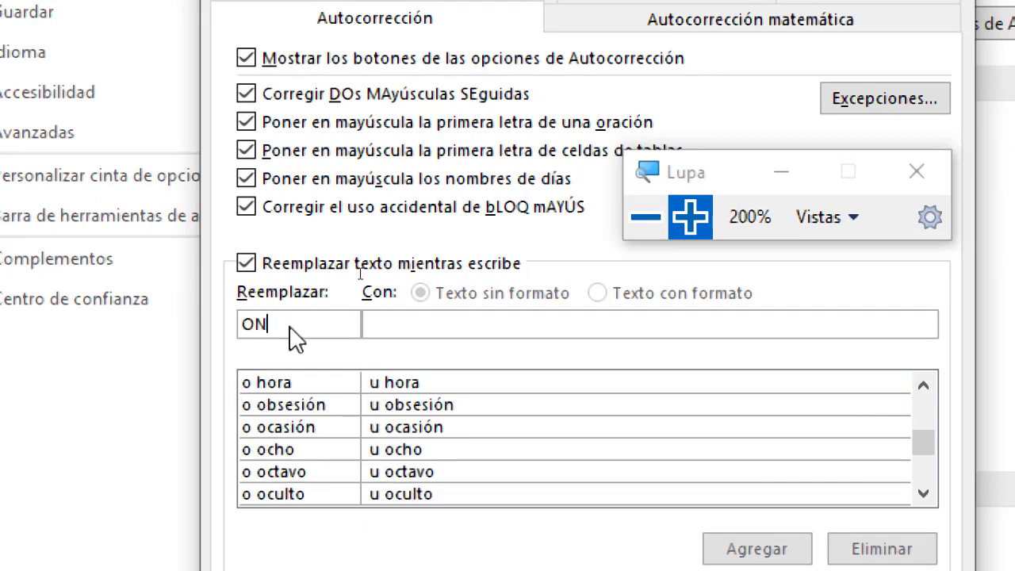
pyautogui.write('G')
pyautogui.click(467, 323)
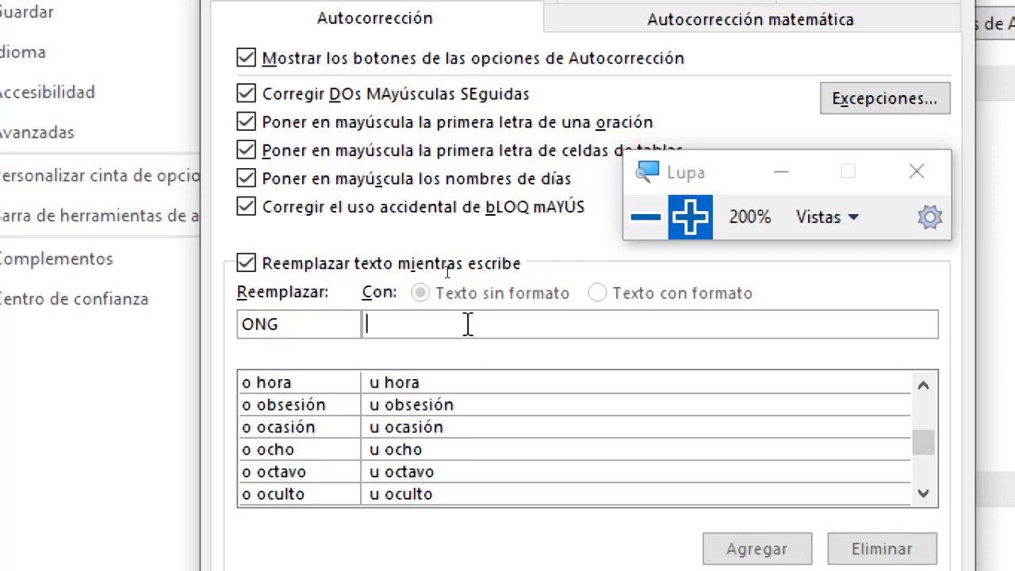
pyautogui.write('Organización no Gubernamental')
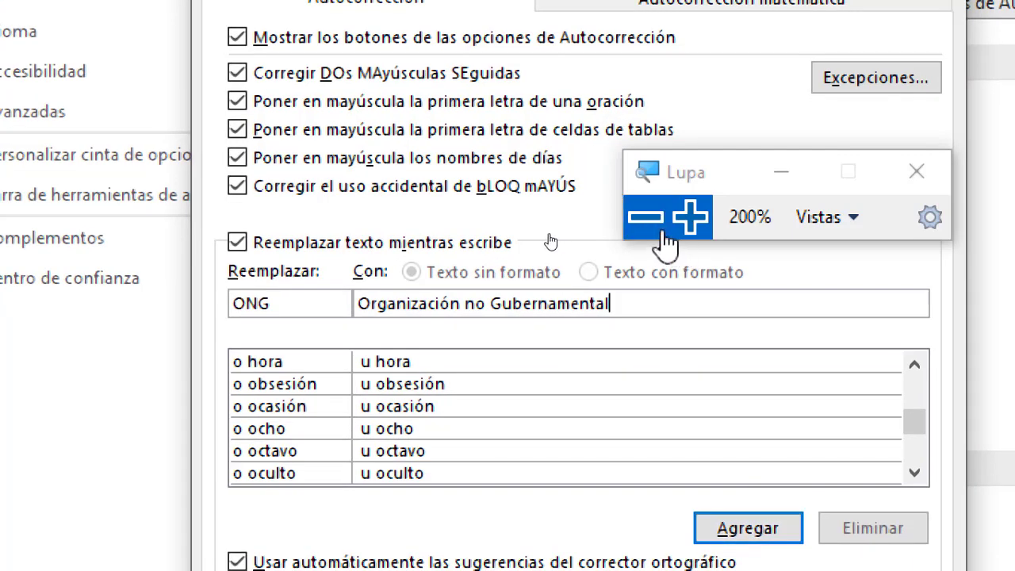
pyautogui.click(663, 233)
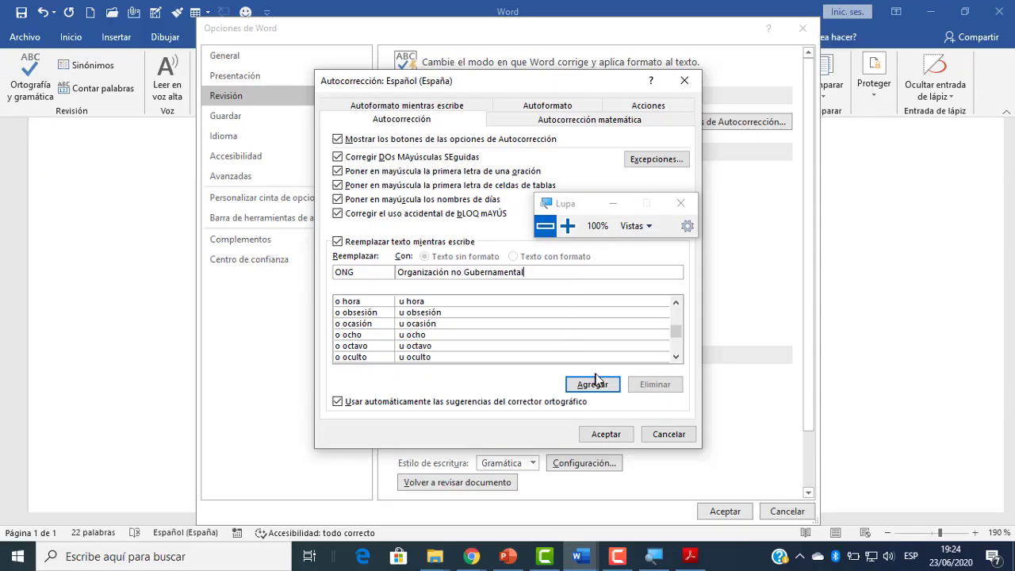
pyautogui.click(595, 385)
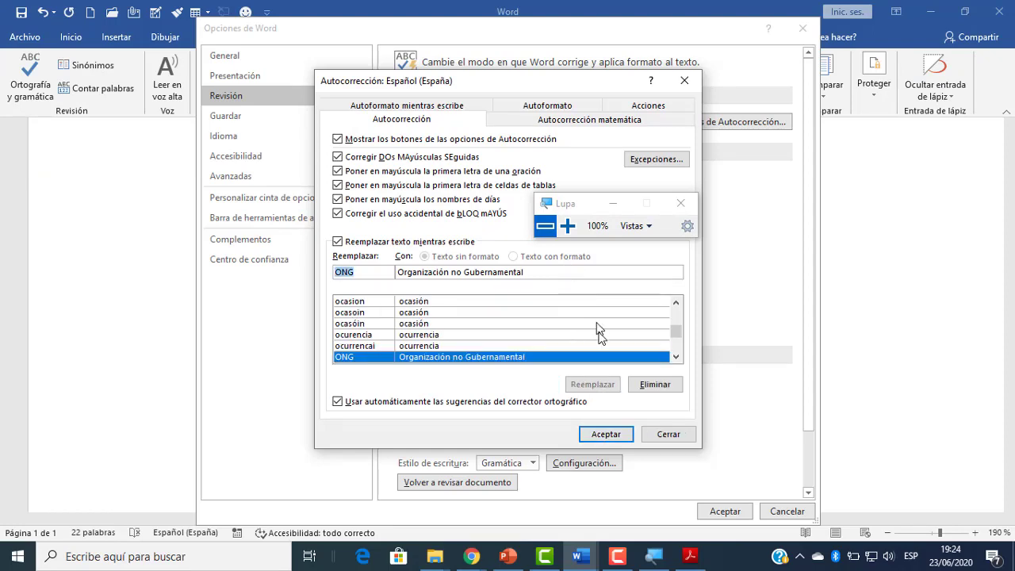
pyautogui.click(605, 436)
pyautogui.click(702, 514)
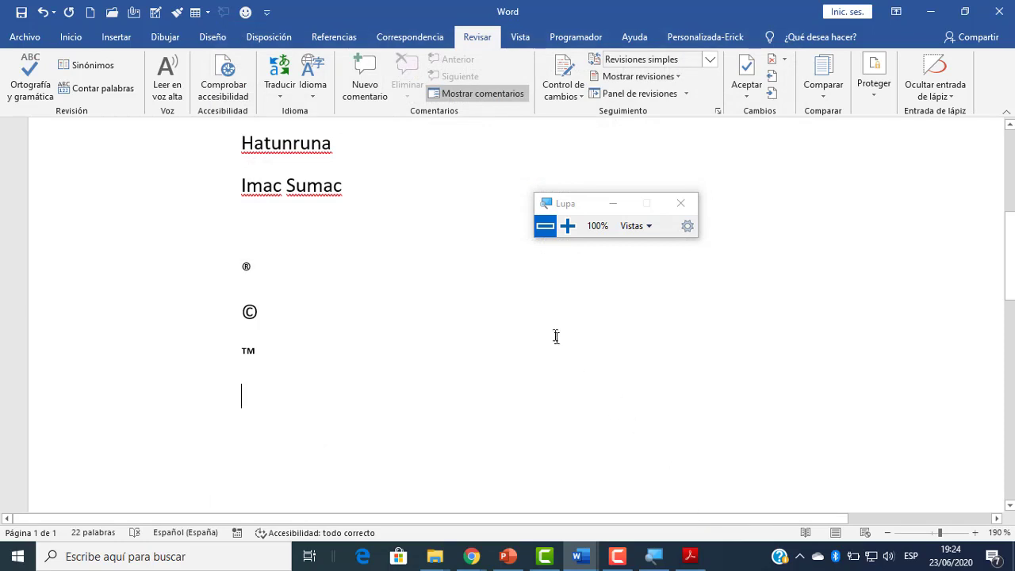
# Enter "ONG" below ™ for AutoCorrect to expand, then undo and redo the replacement.
pyautogui.write('ONG')
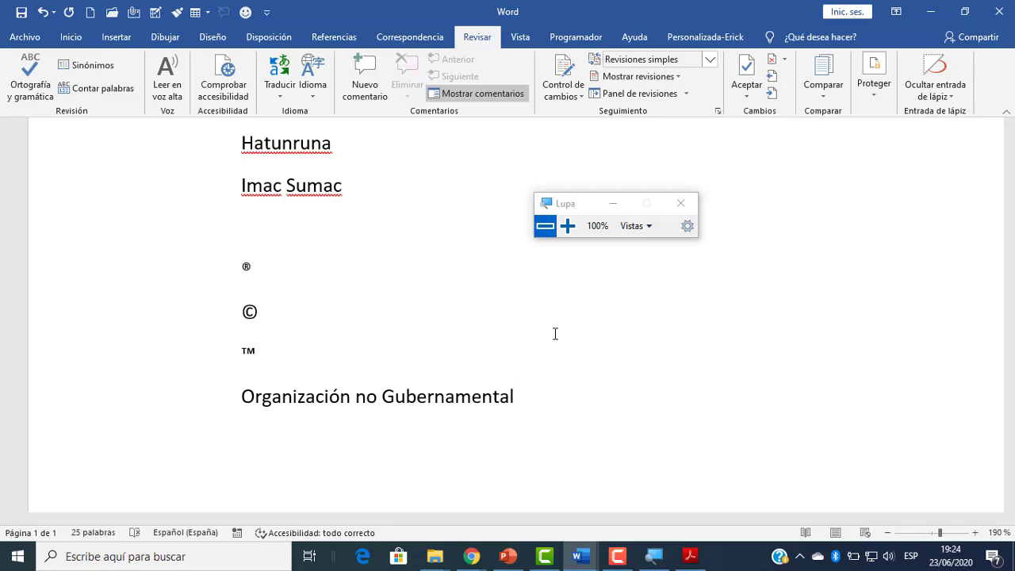
pyautogui.hotkey('ctrl', 'z')
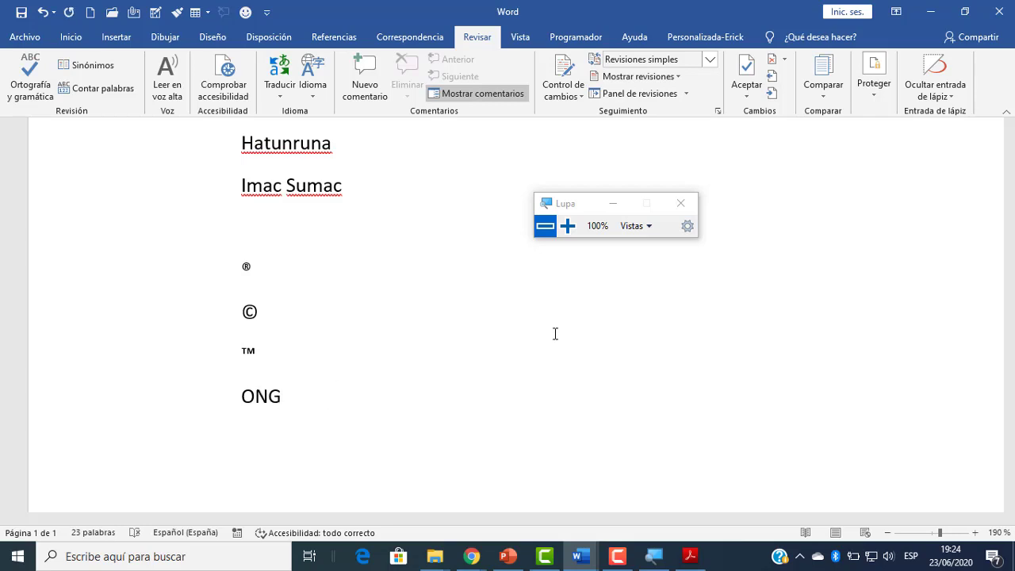
pyautogui.hotkey('ctrl', 'y')
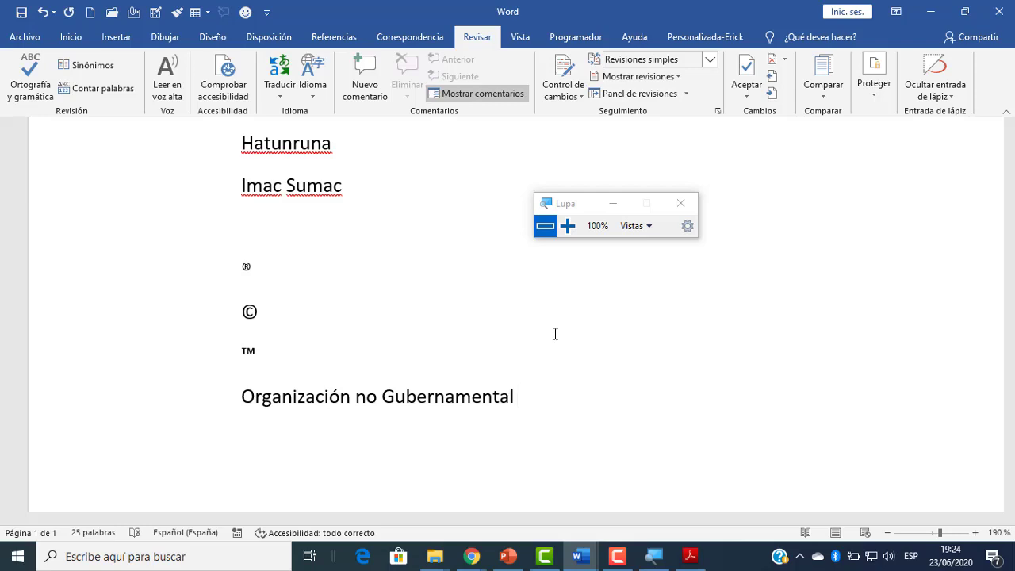
# Check the Google Meet chat in Chrome for class messages and return to the Word document.
pyautogui.click(470, 559)
pyautogui.click(436, 507)
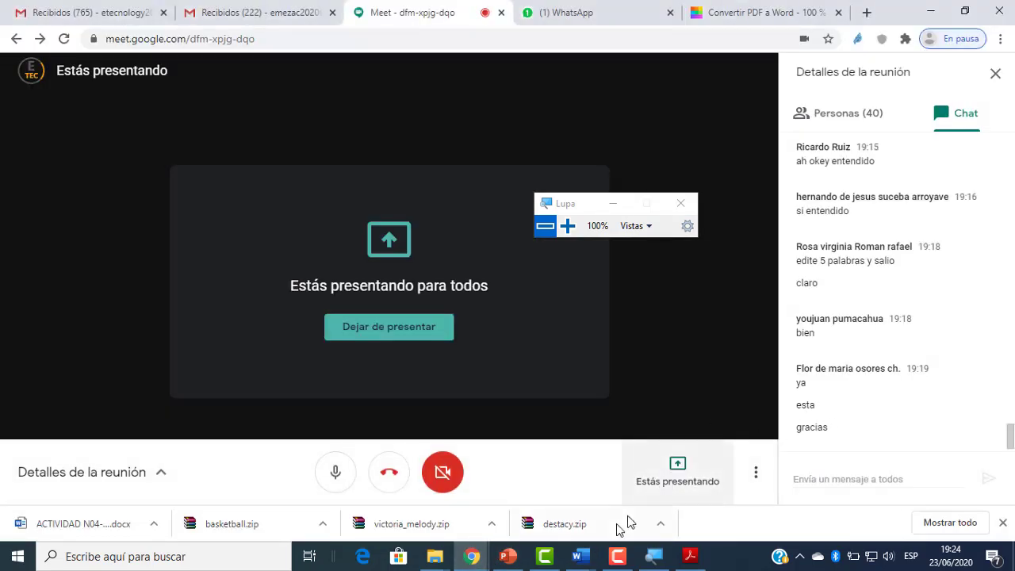
pyautogui.click(578, 556)
pyautogui.click(877, 505)
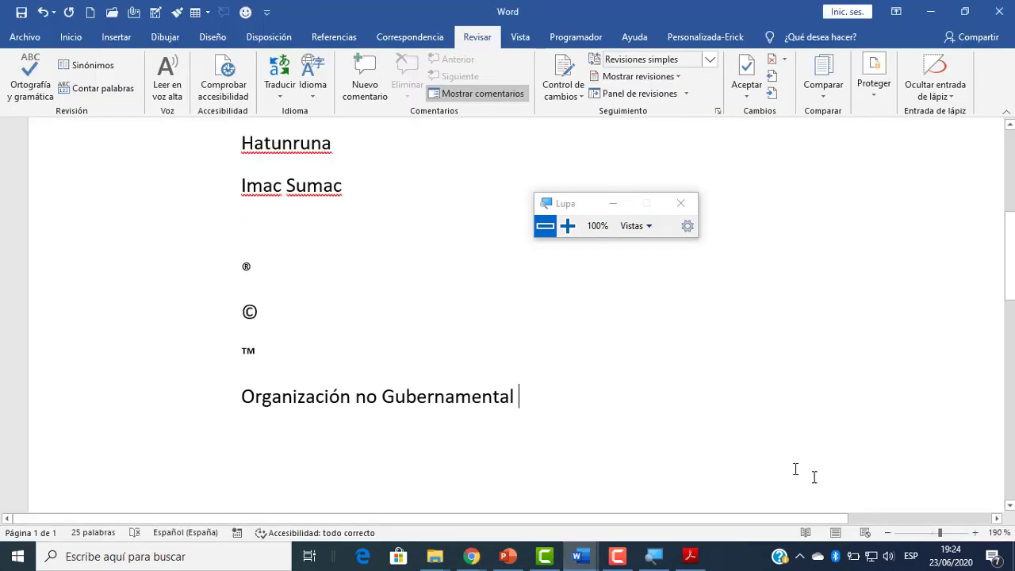
# Delete the expanded "Organización no Gubernamental" line below the ™ symbol.
pyautogui.click(561, 436)
pyautogui.click(224, 396)
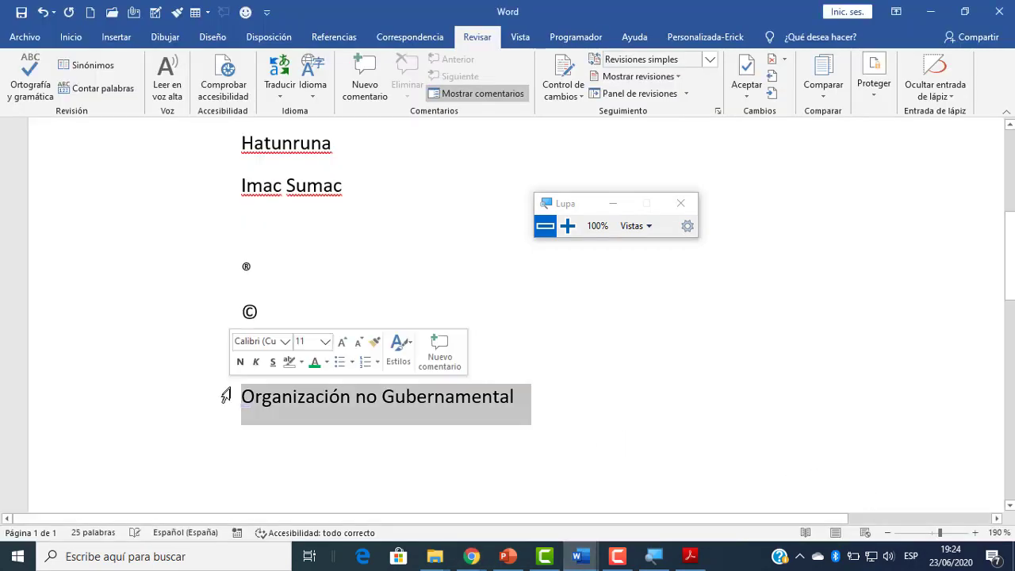
pyautogui.press('Delete')
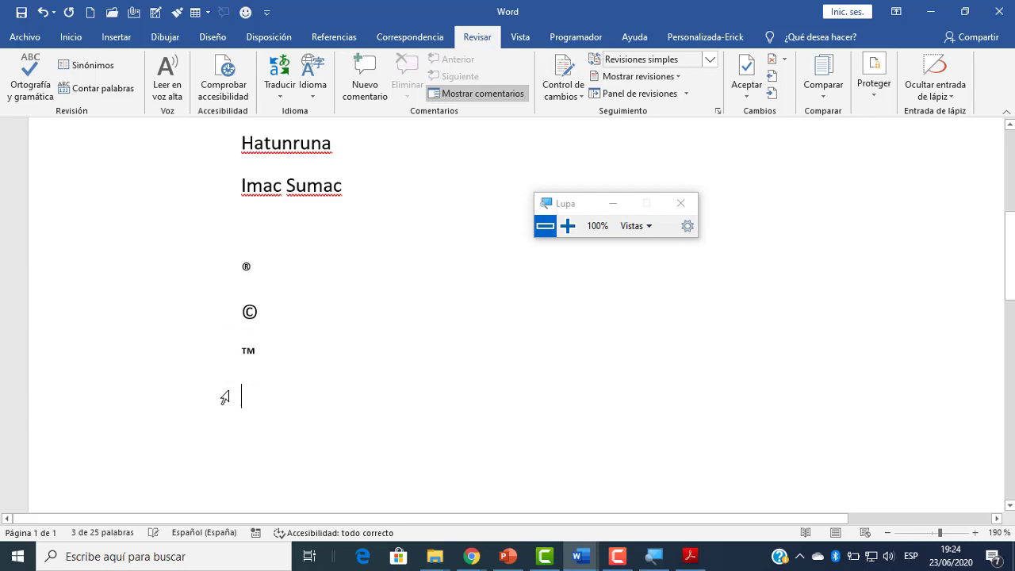
# Open the AutoCorrect options from Word's proofing settings, move the Magnifier window clear of them, and set screen magnification to 200%.
pyautogui.click(63, 40)
pyautogui.click(25, 40)
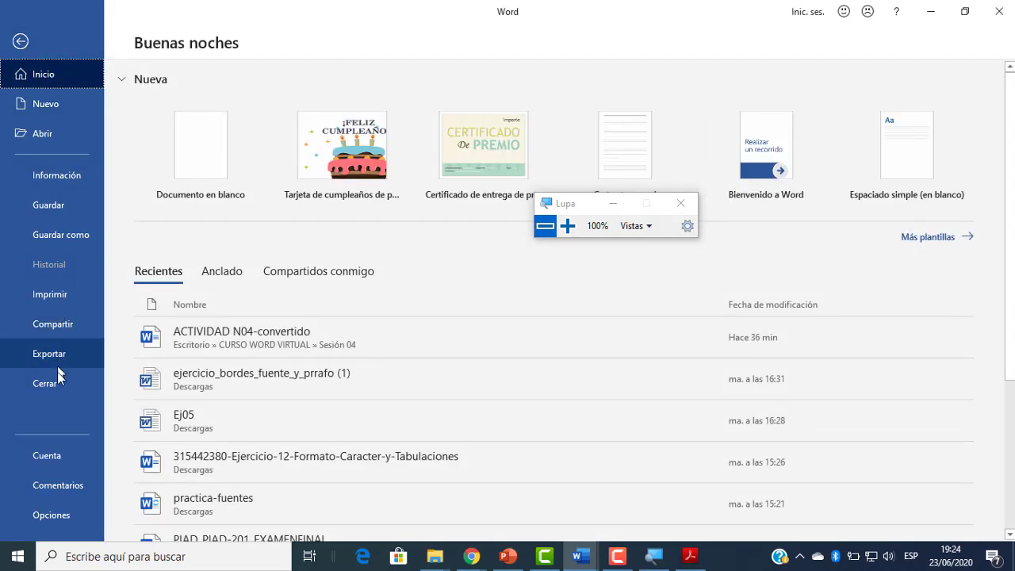
pyautogui.press('Escape')
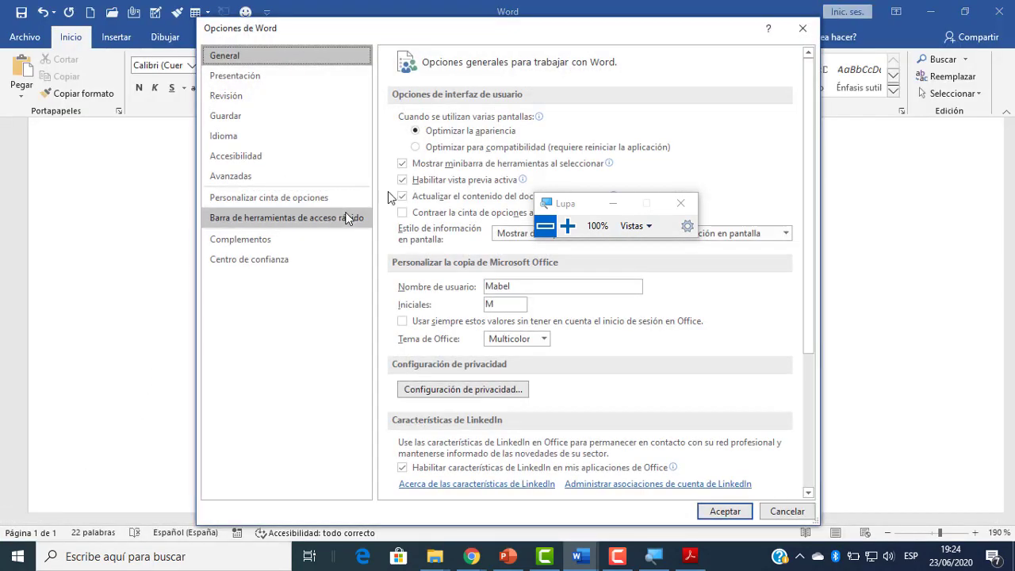
pyautogui.click(264, 97)
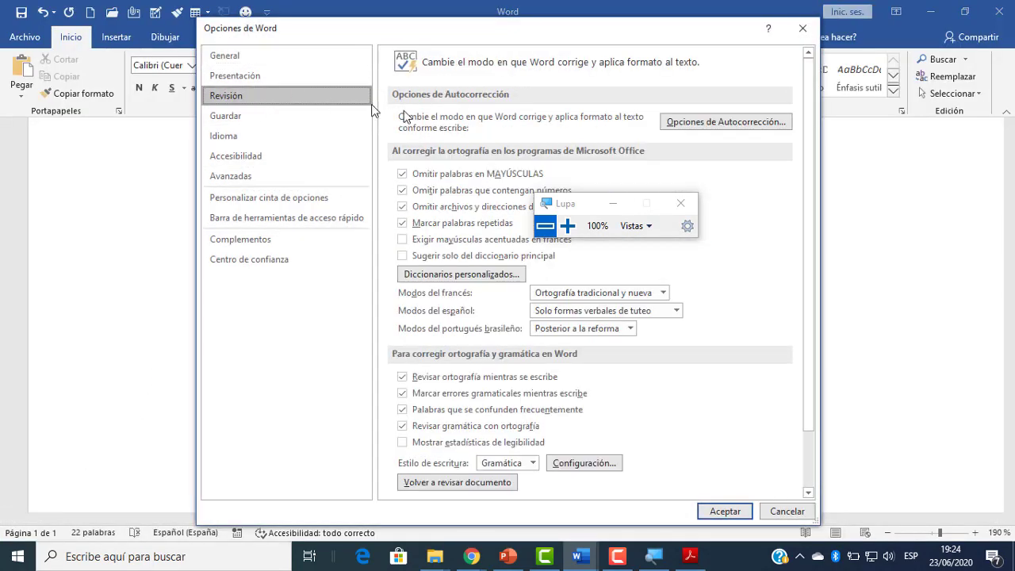
pyautogui.moveTo(562, 202); pyautogui.dragTo(776, 238)
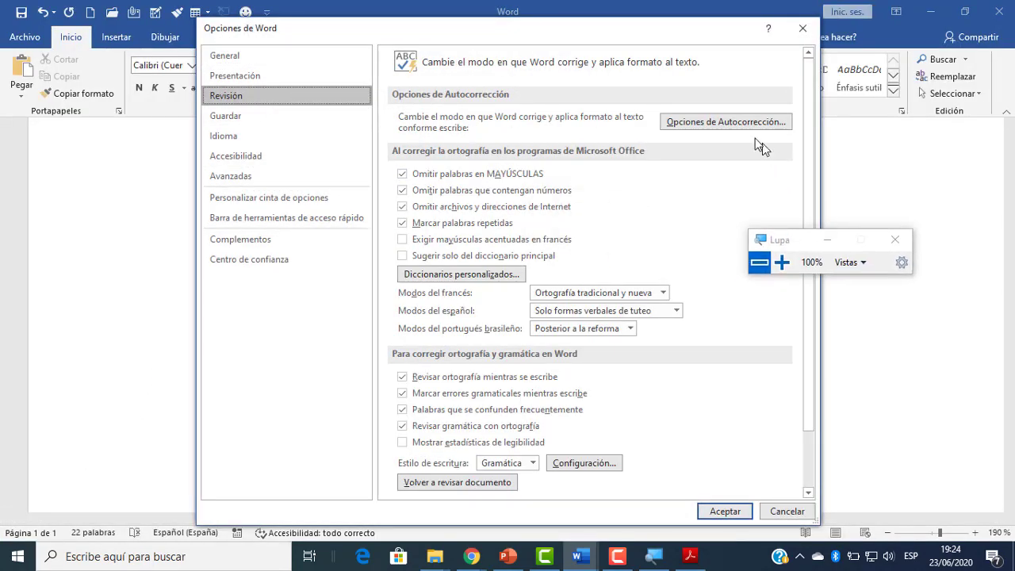
pyautogui.click(726, 122)
pyautogui.click(781, 262)
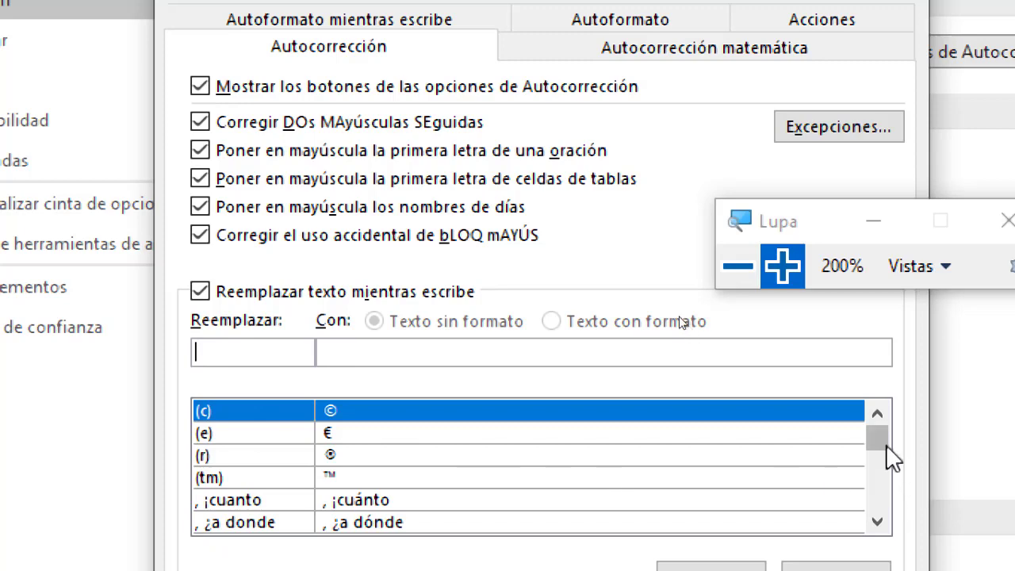
# Find the ONG entry in the AutoCorrect replacement list and select it, placing the cursor after its abbreviation.
pyautogui.moveTo(883, 443); pyautogui.dragTo(875, 476)
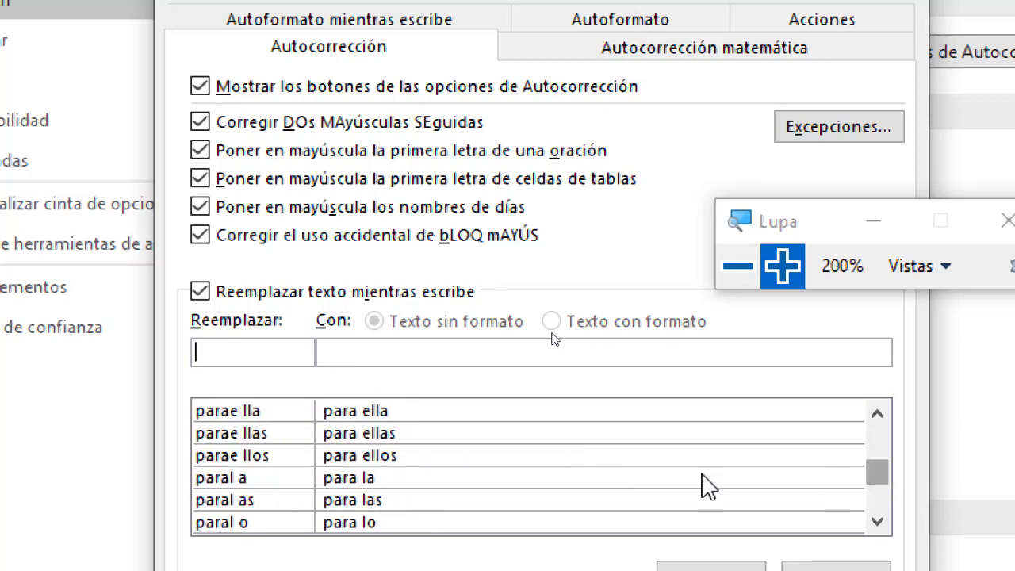
pyautogui.scroll(-1, 306, 460)
pyautogui.click(266, 438)
pyautogui.write('O')
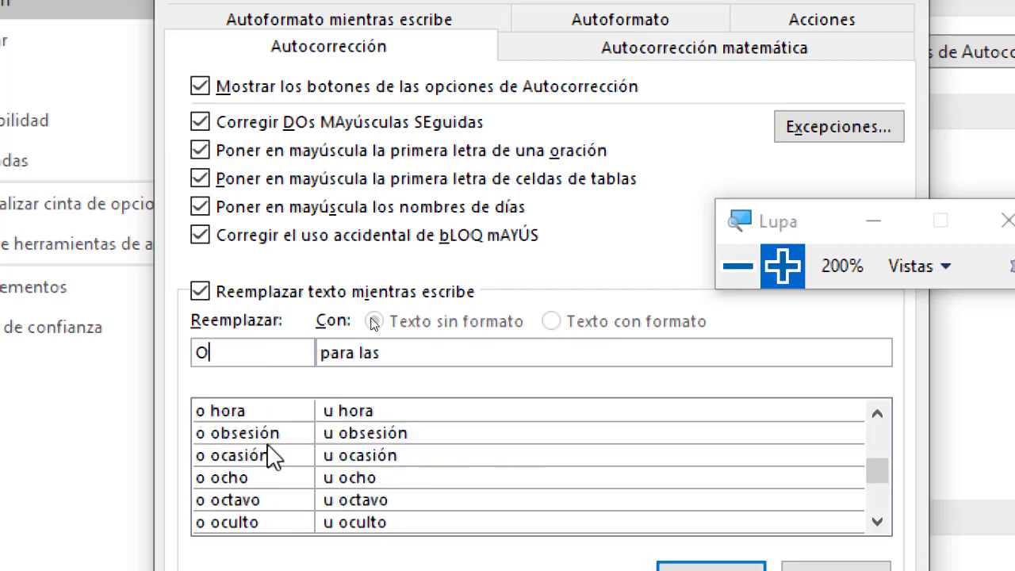
pyautogui.scroll(-2, 272, 456)
pyautogui.scroll(-2, 272, 468)
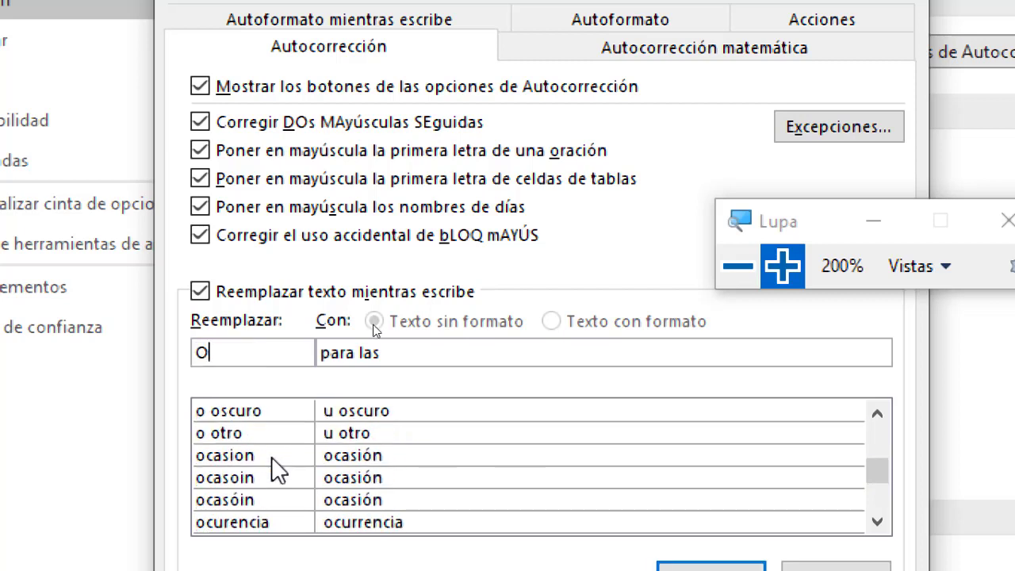
pyautogui.click(265, 501)
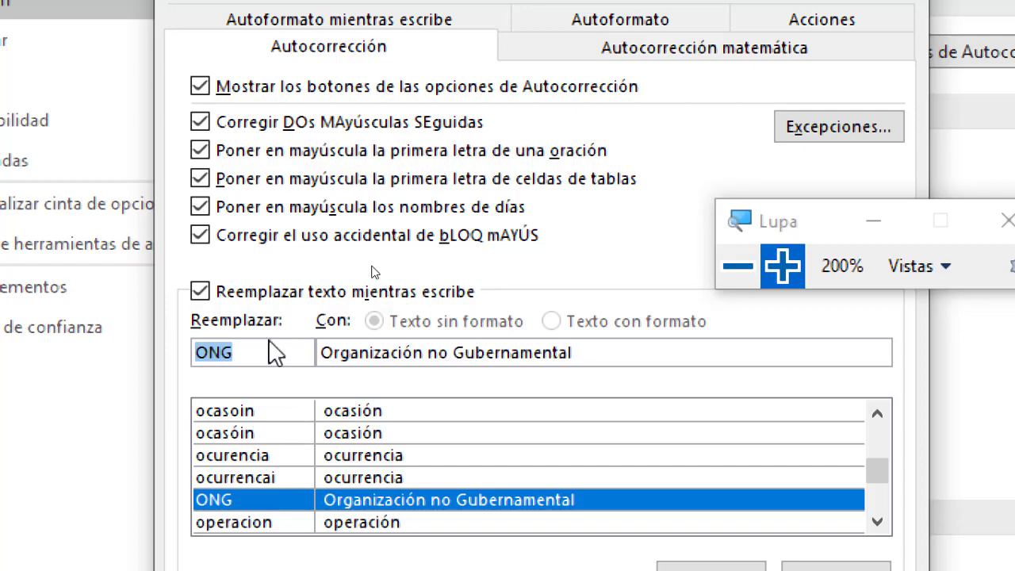
pyautogui.click(247, 352)
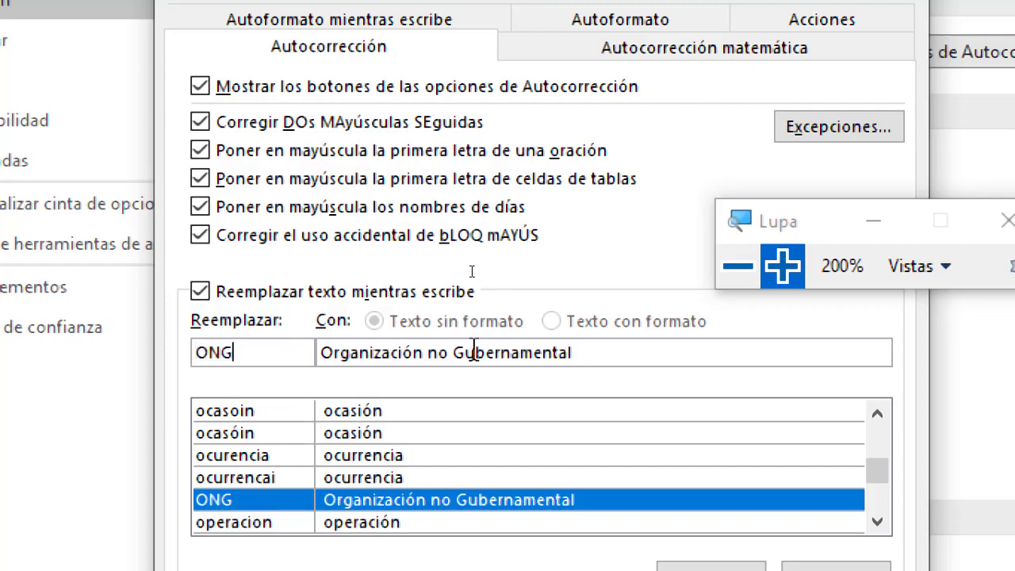